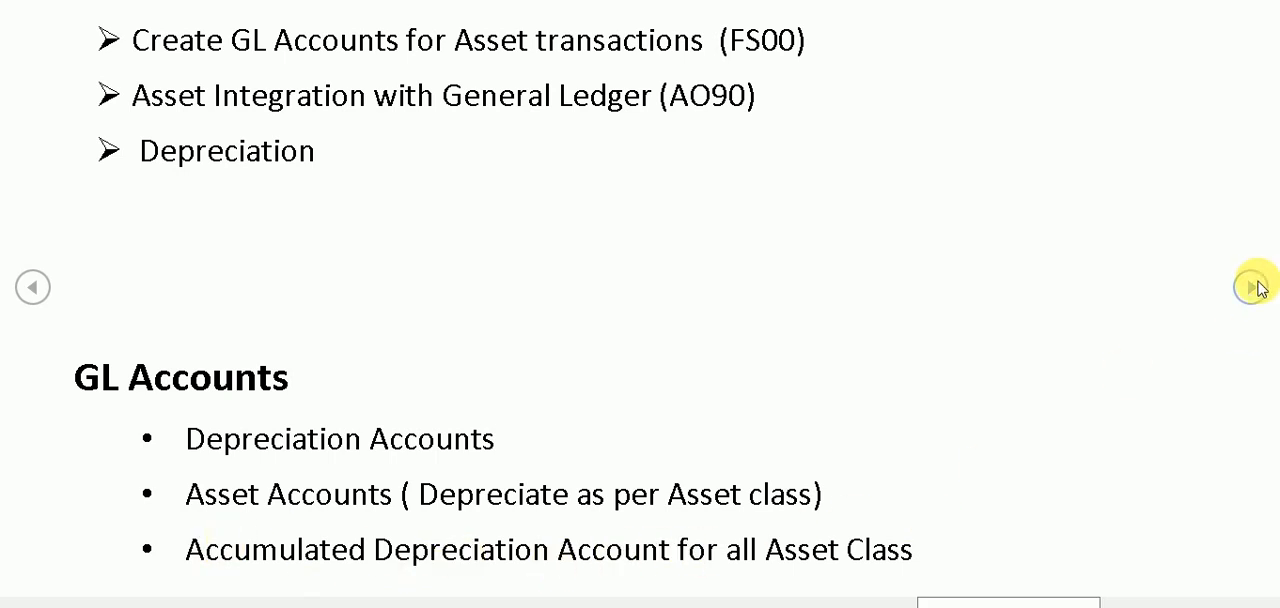
click(1252, 287)
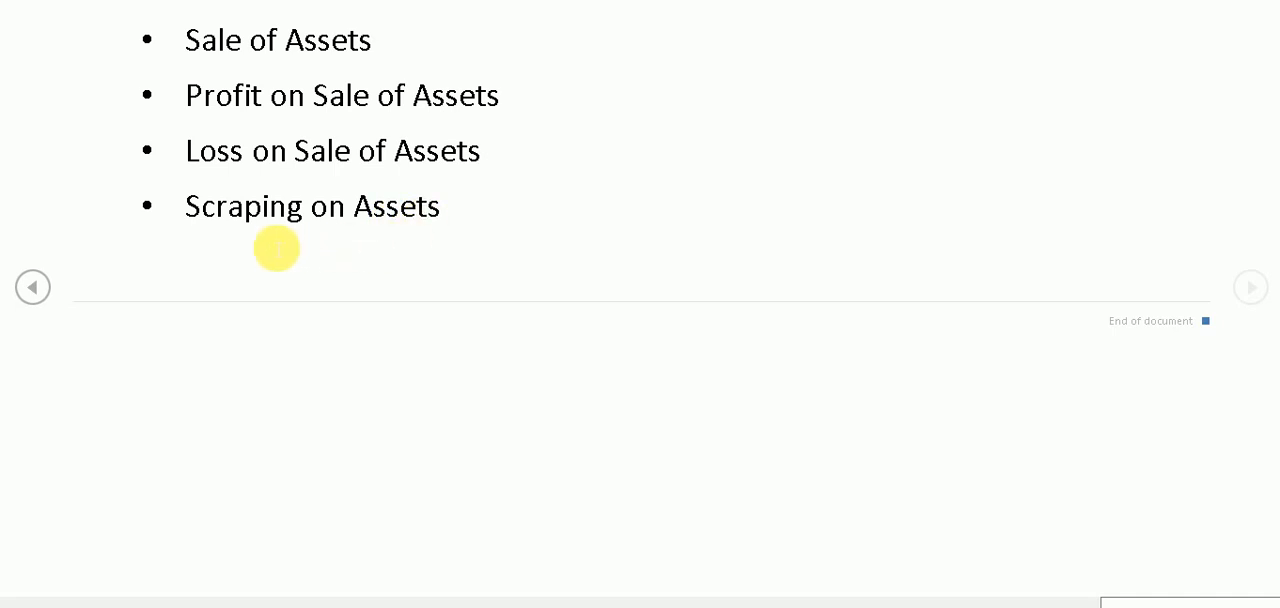
click(35, 291)
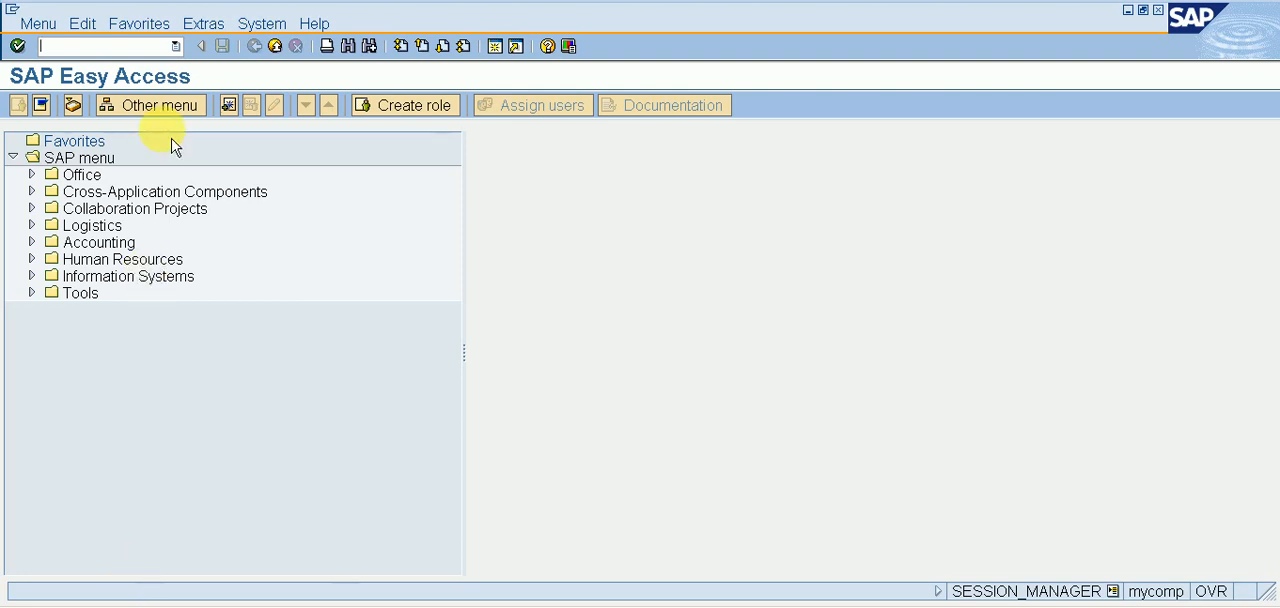
In SAP, run transaction SPRO and display the SAP Reference IMG.
text(SPRO)
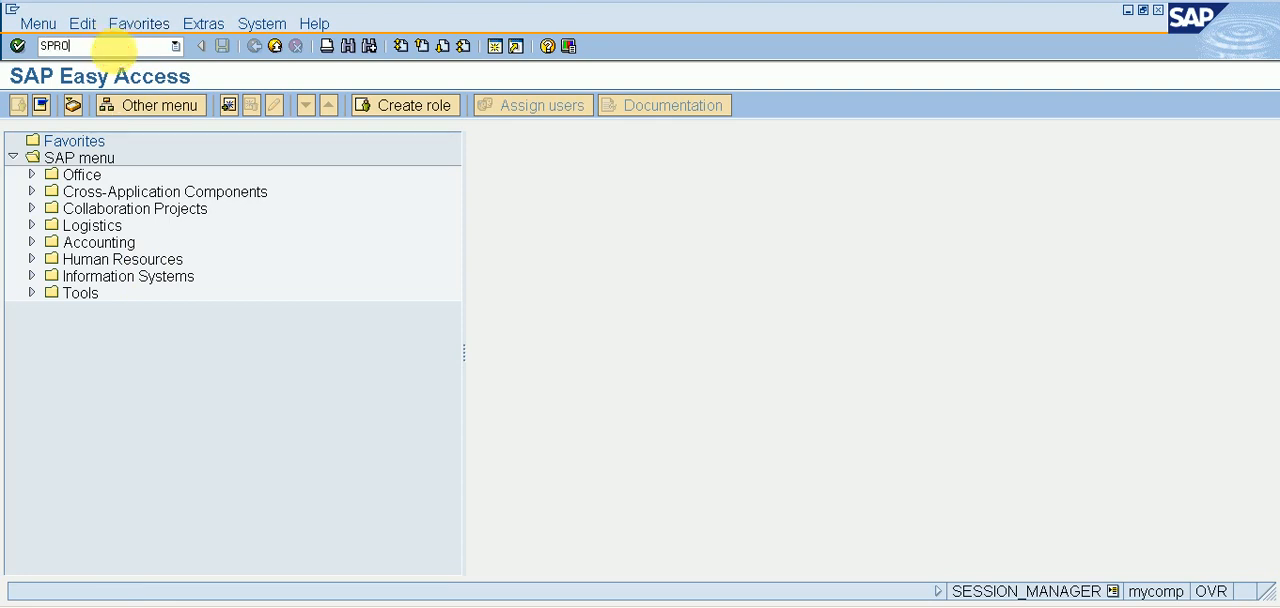
key(Return)
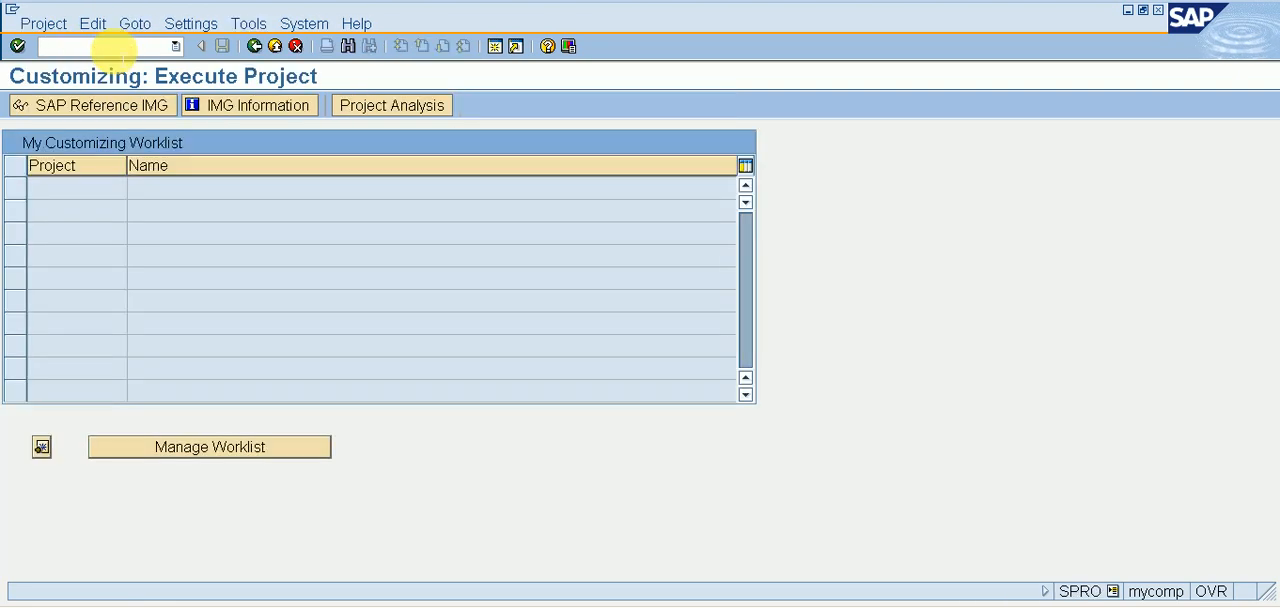
click(73, 112)
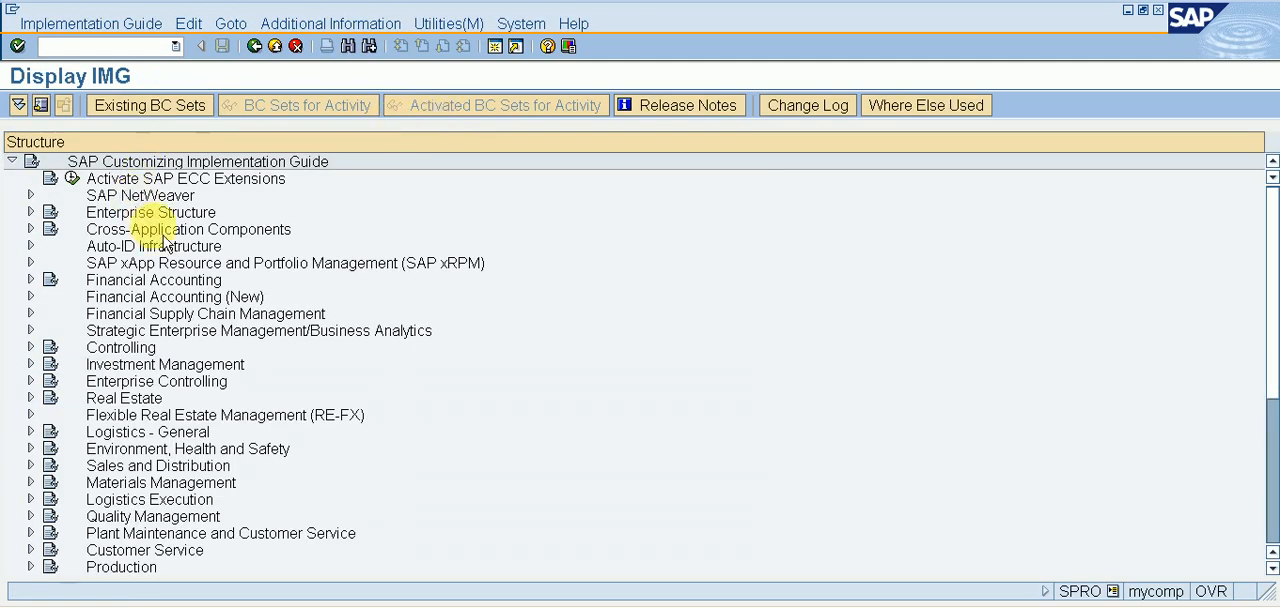
Expand Financial Accounting (New) in the implementation guide and go to its Asset Accounting node.
click(155, 300)
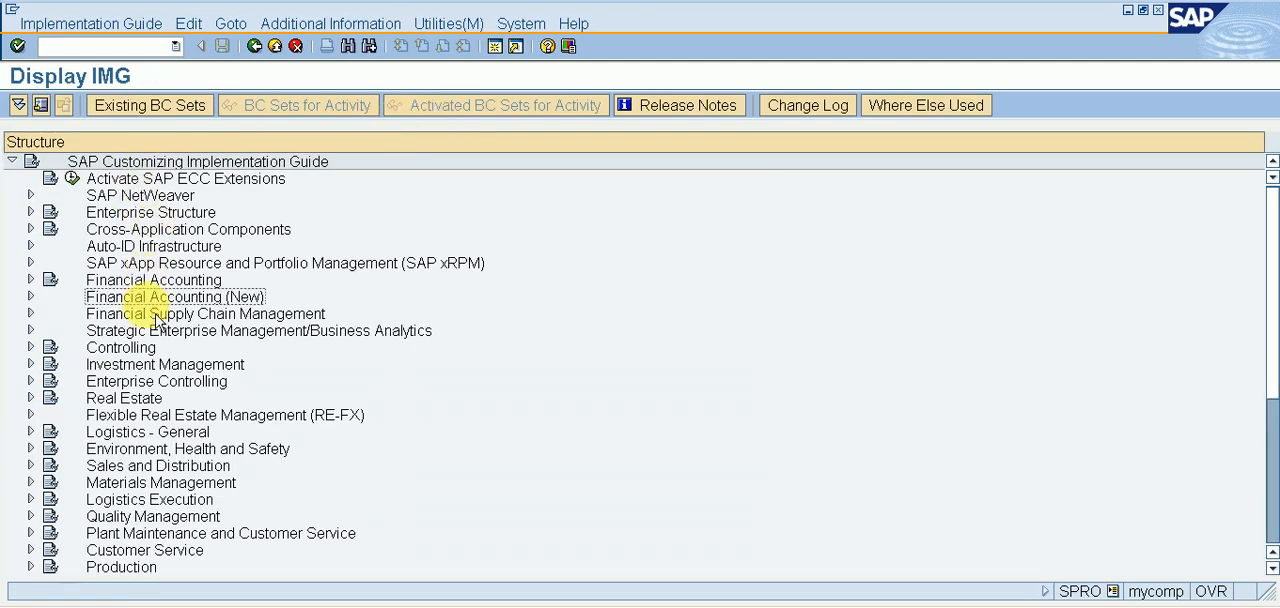
key(Right)
key(Down)
key(Down)
key(Down)
key(Down)
Expand Asset Accounting, Asset Accounting (Lean Implementation) and Organizational Structures, and go to Copy Reference Chart of Depreciation/Depreciation Areas.
key(Down)
key(Down)
key(Down)
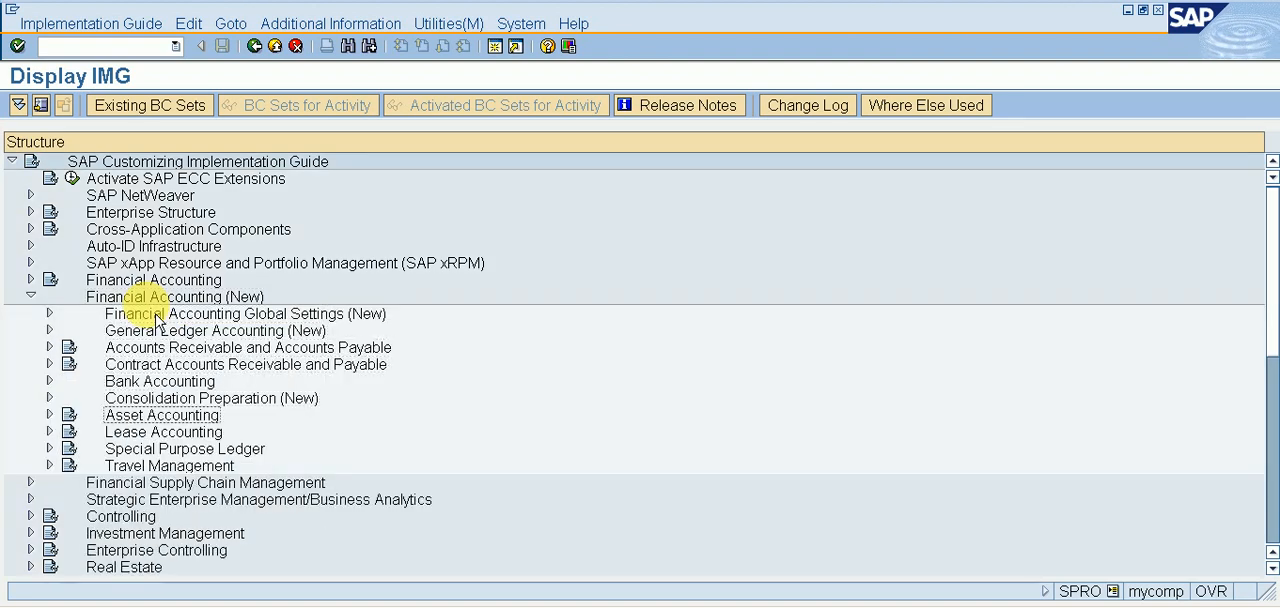
key(Right)
key(Down)
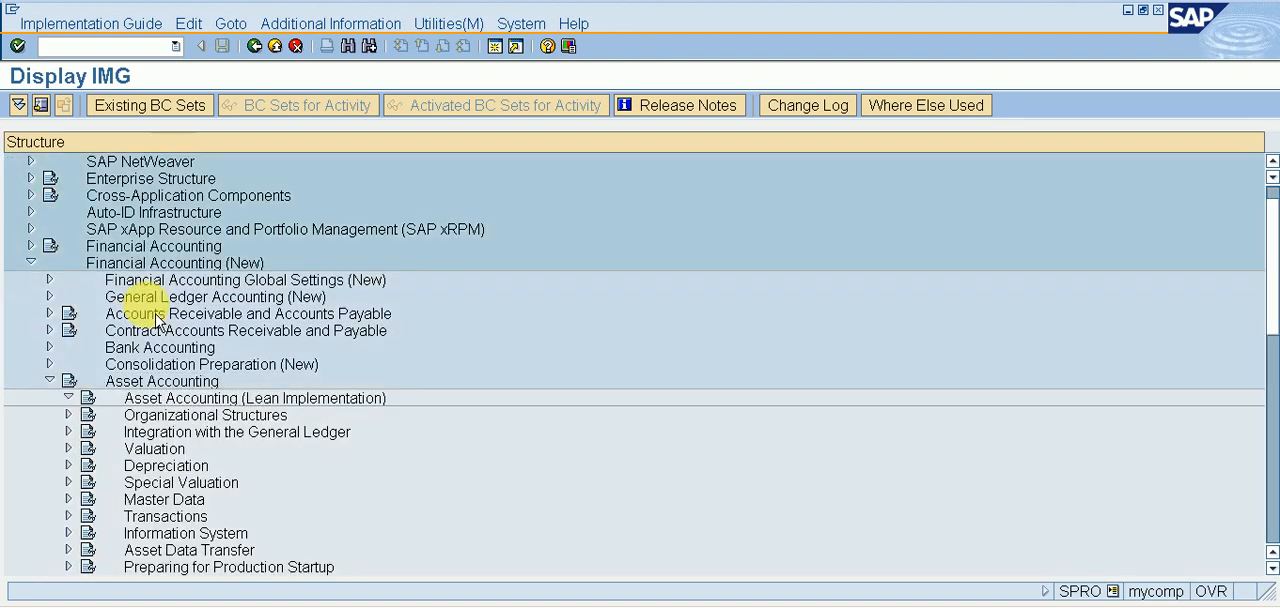
key(Right)
key(Down)
key(Right)
key(Down)
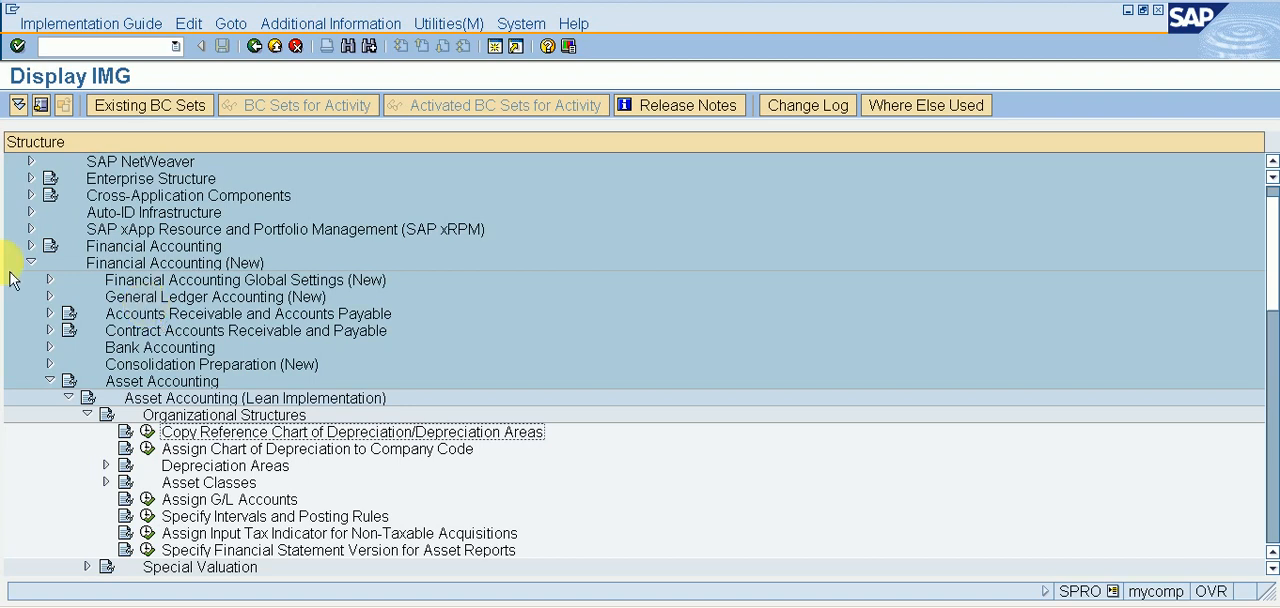
Start an organizational object copy in the Copy Reference Chart of Depreciation activity, choosing India's sample chart 1IN as the source.
click(149, 434)
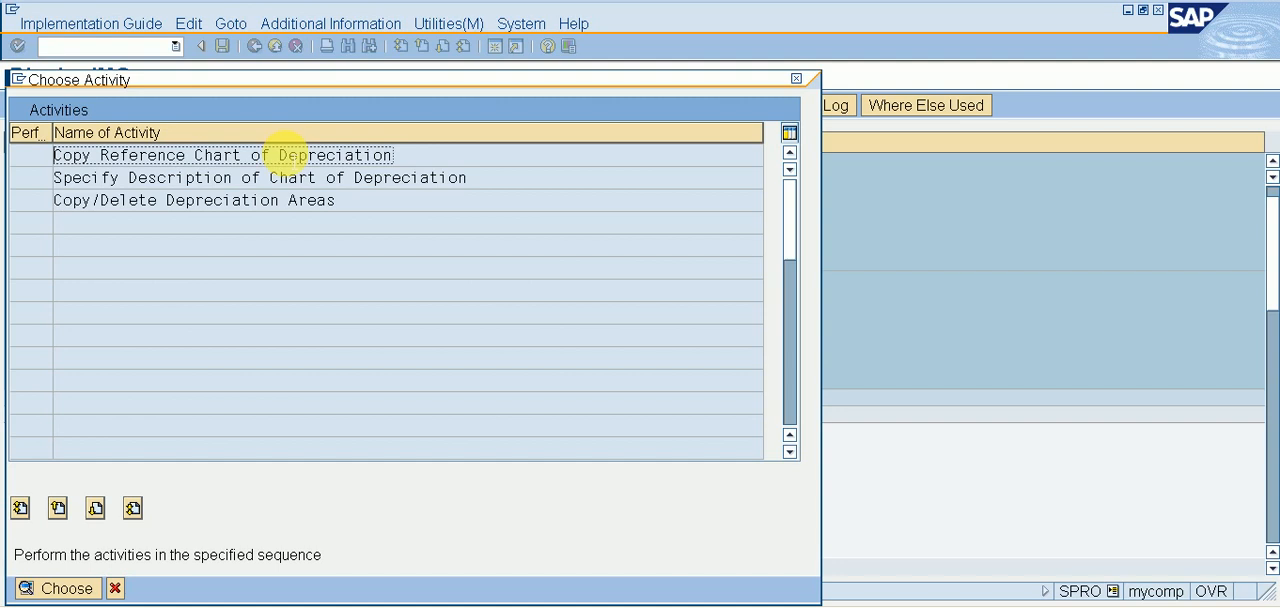
double_click(285, 155)
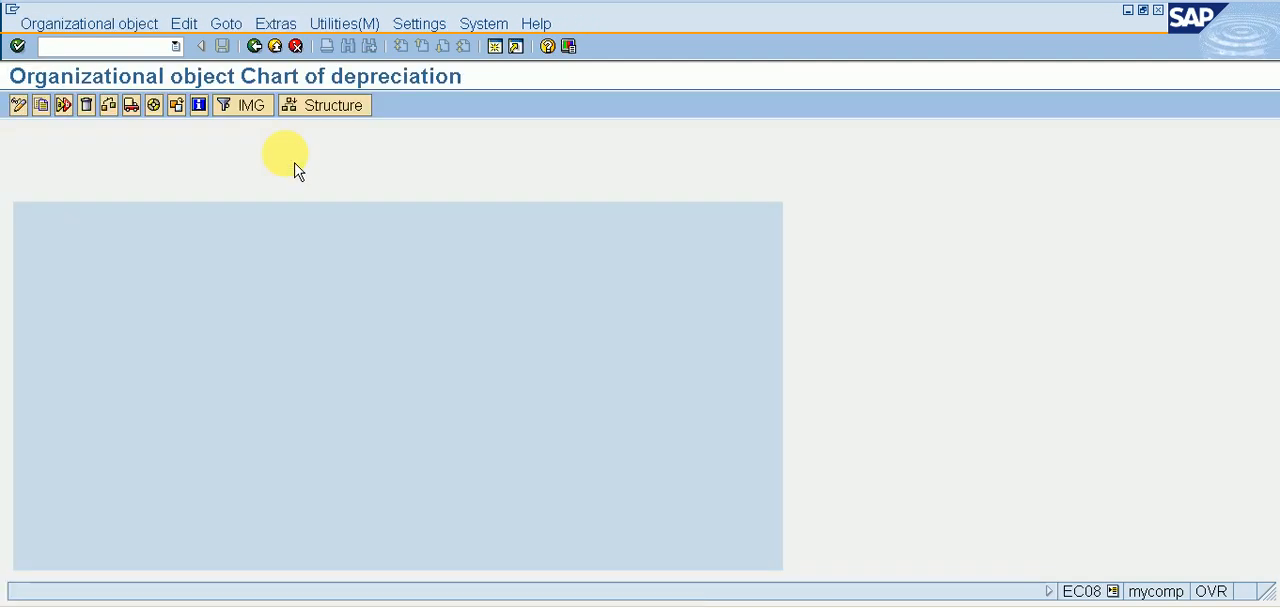
click(49, 121)
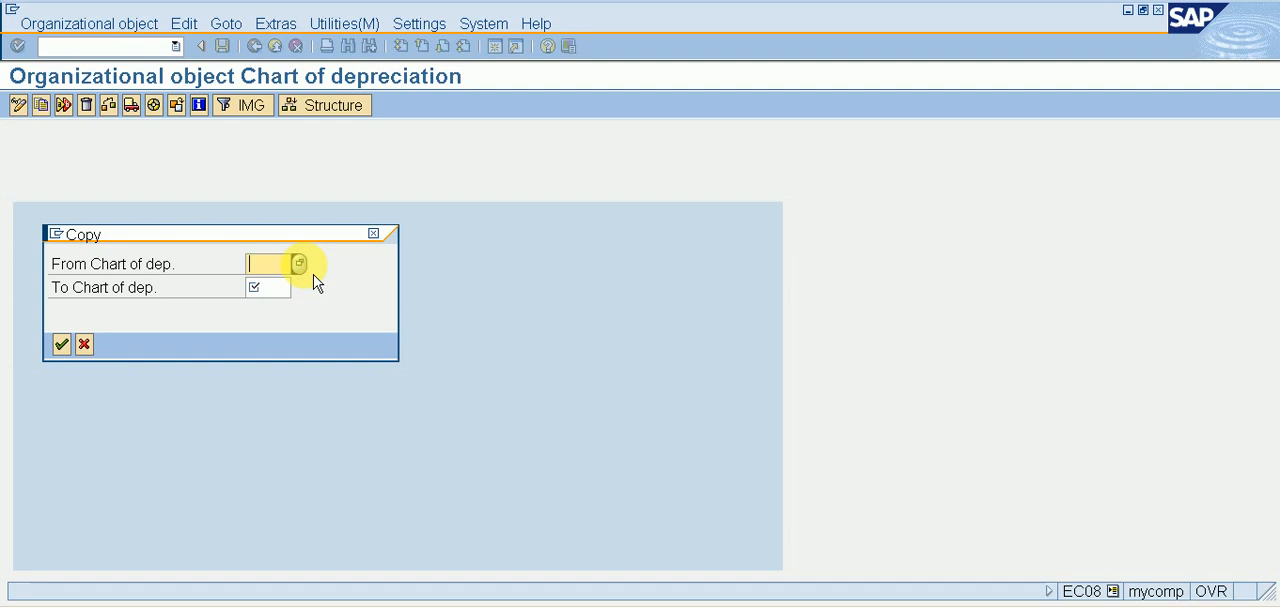
click(299, 263)
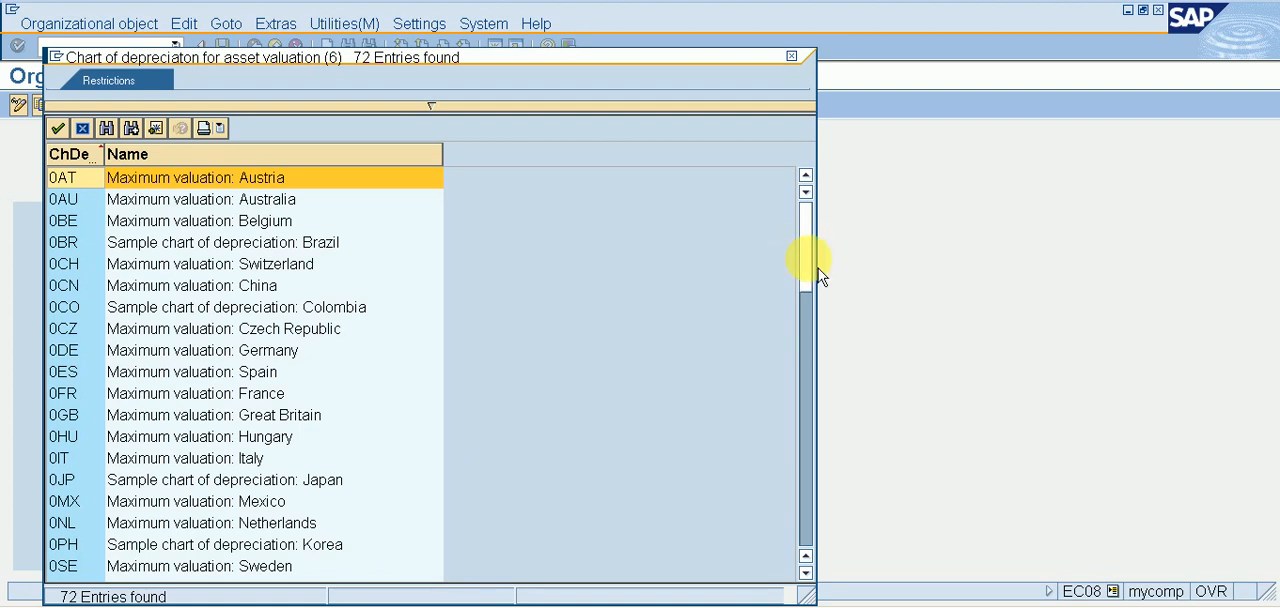
drag(818, 272, 816, 527)
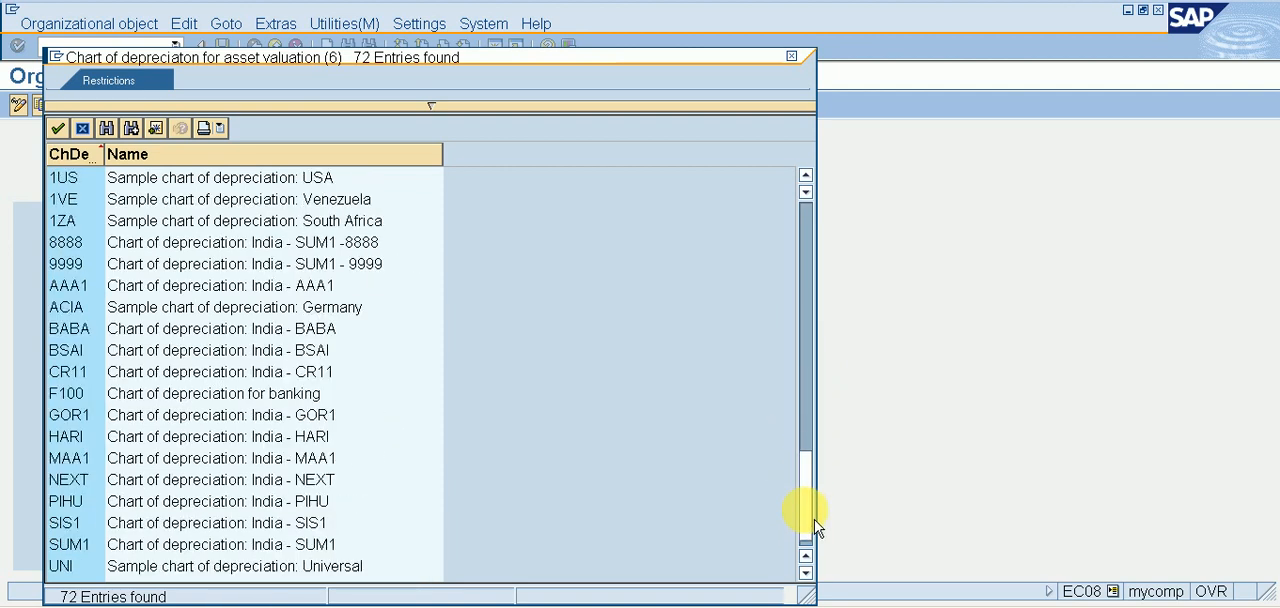
click(812, 247)
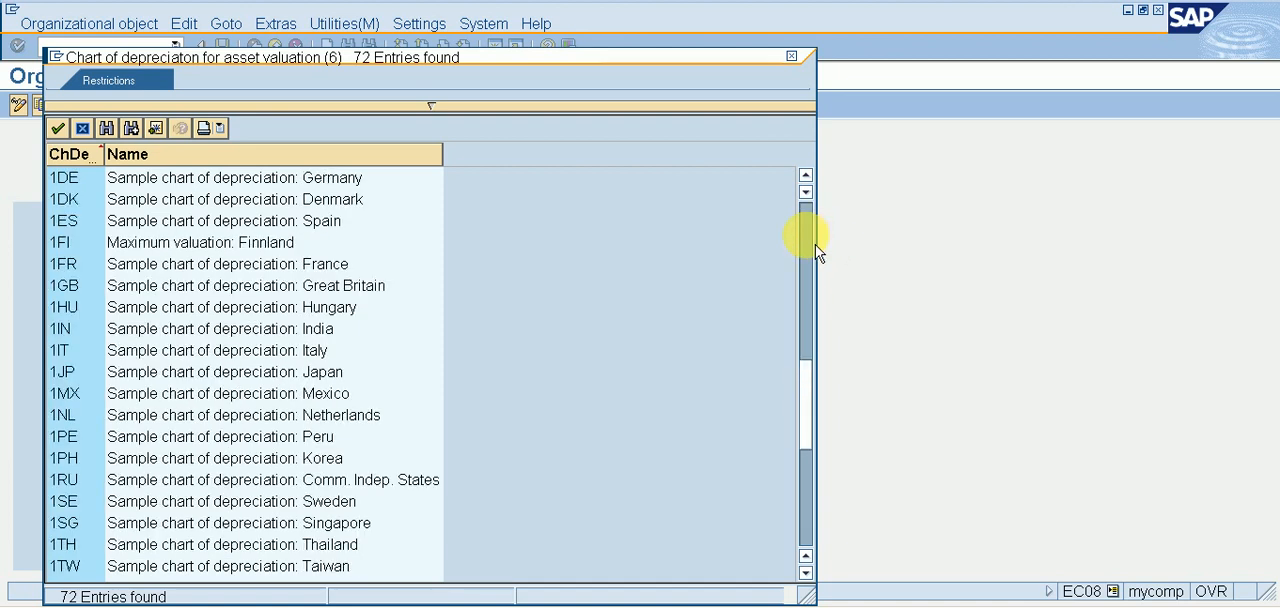
click(57, 334)
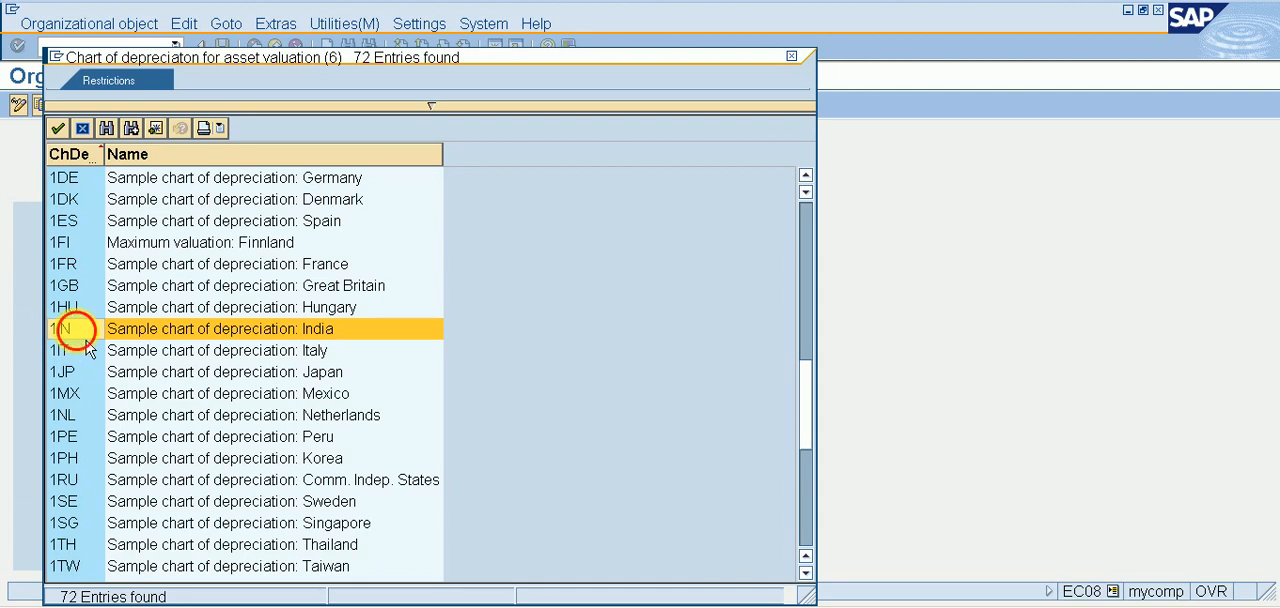
double_click(84, 334)
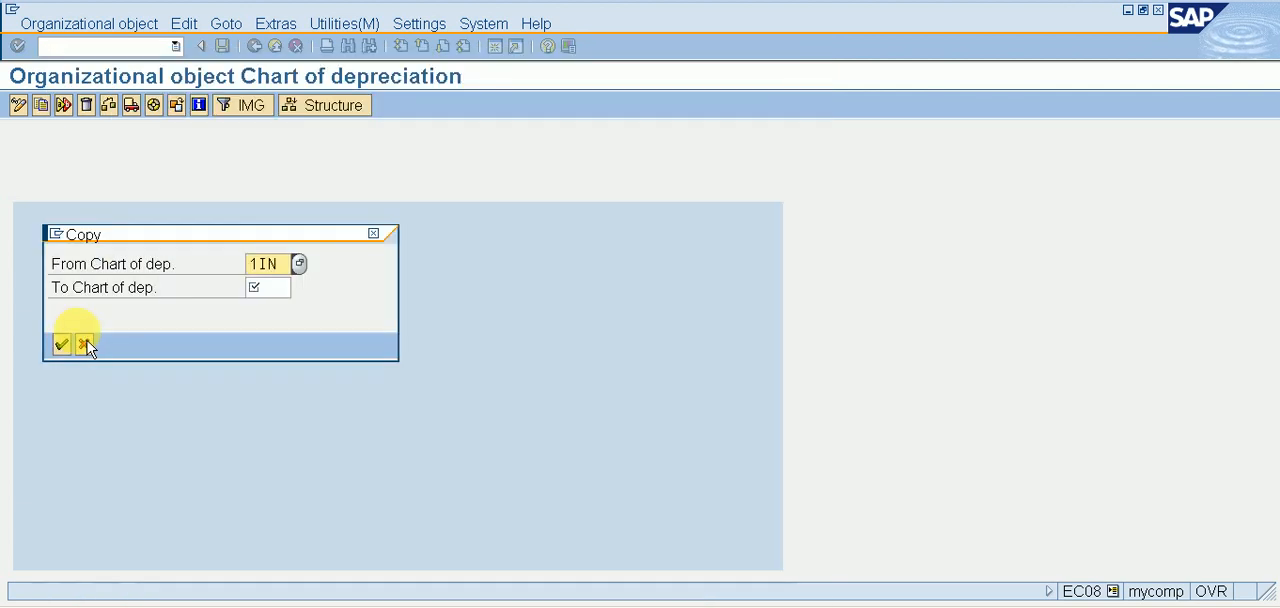
Copy the source chart to target chart of depreciation RI11, check the completed activities and return to the activity list.
click(270, 287)
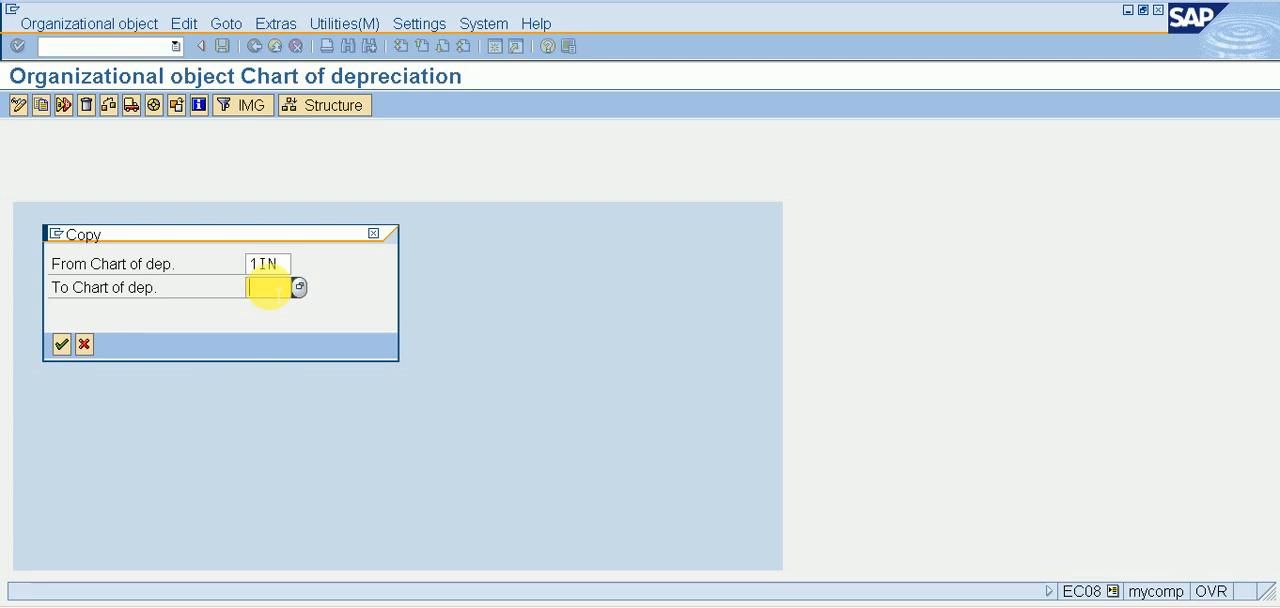
text(RI)
click(270, 307)
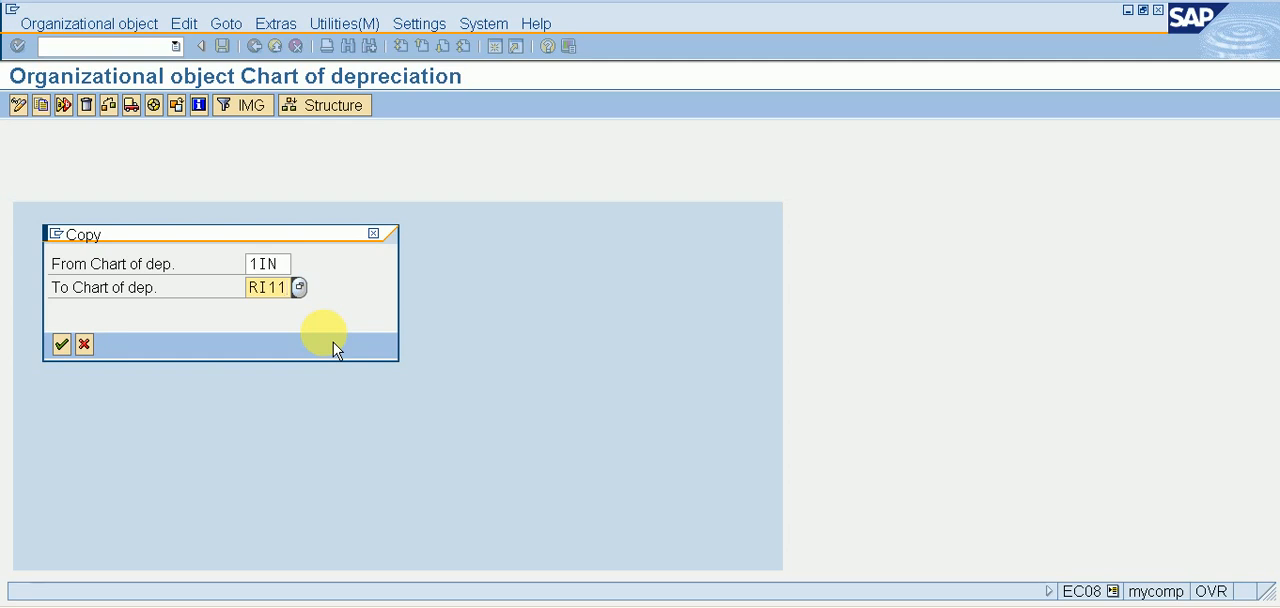
key(Return)
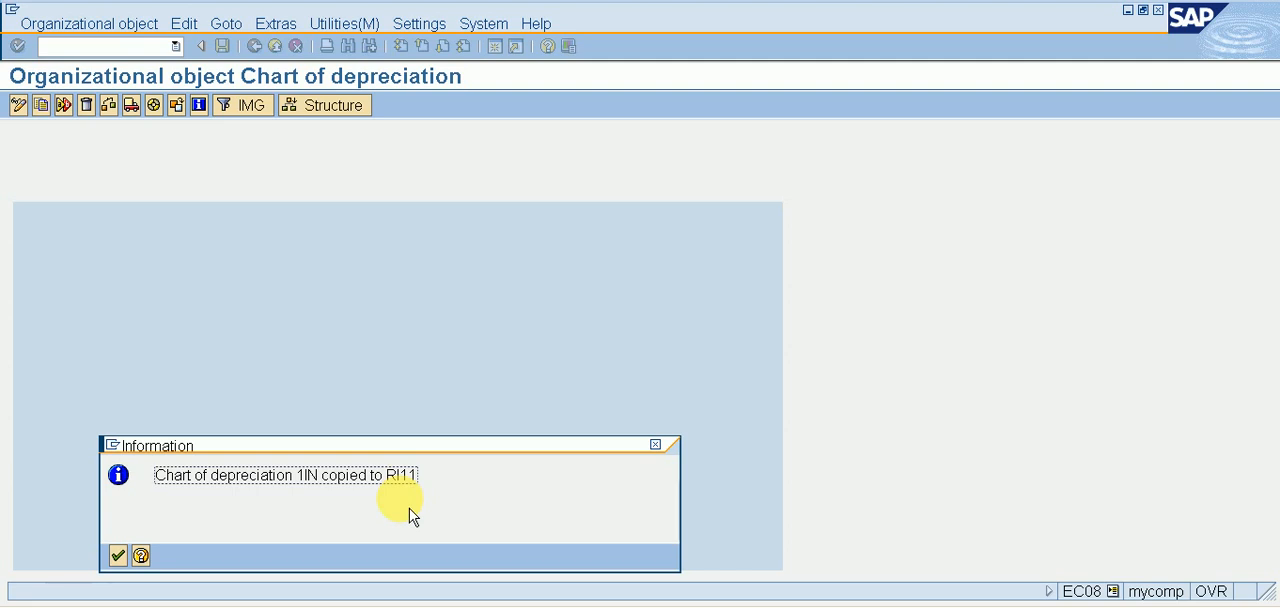
click(121, 562)
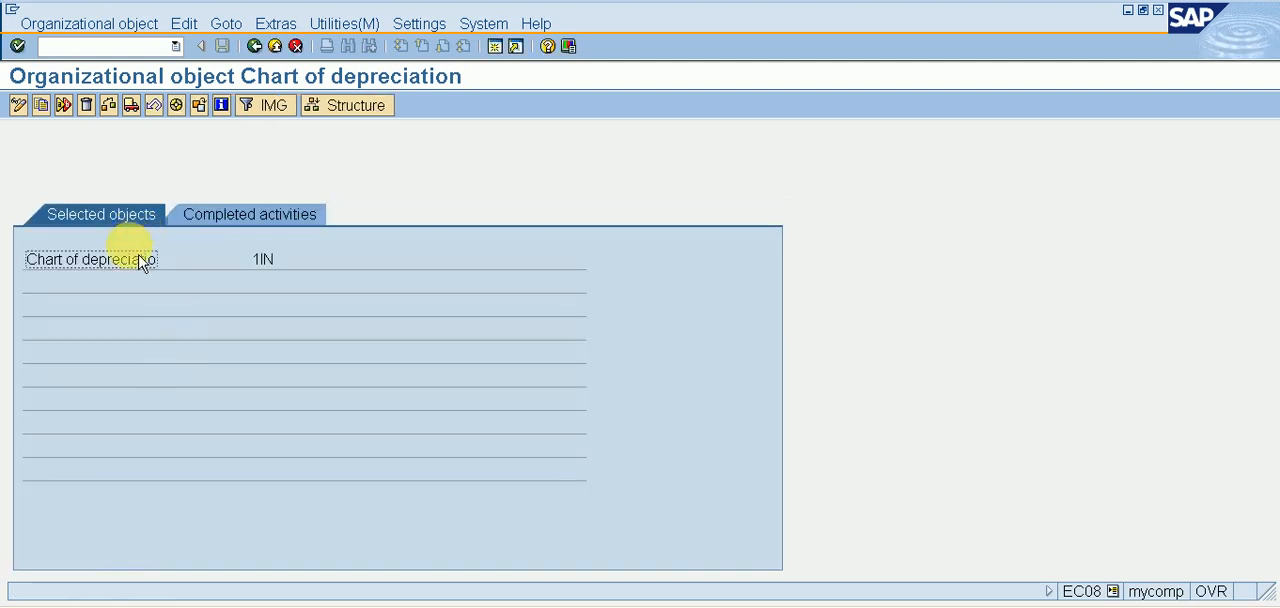
click(289, 215)
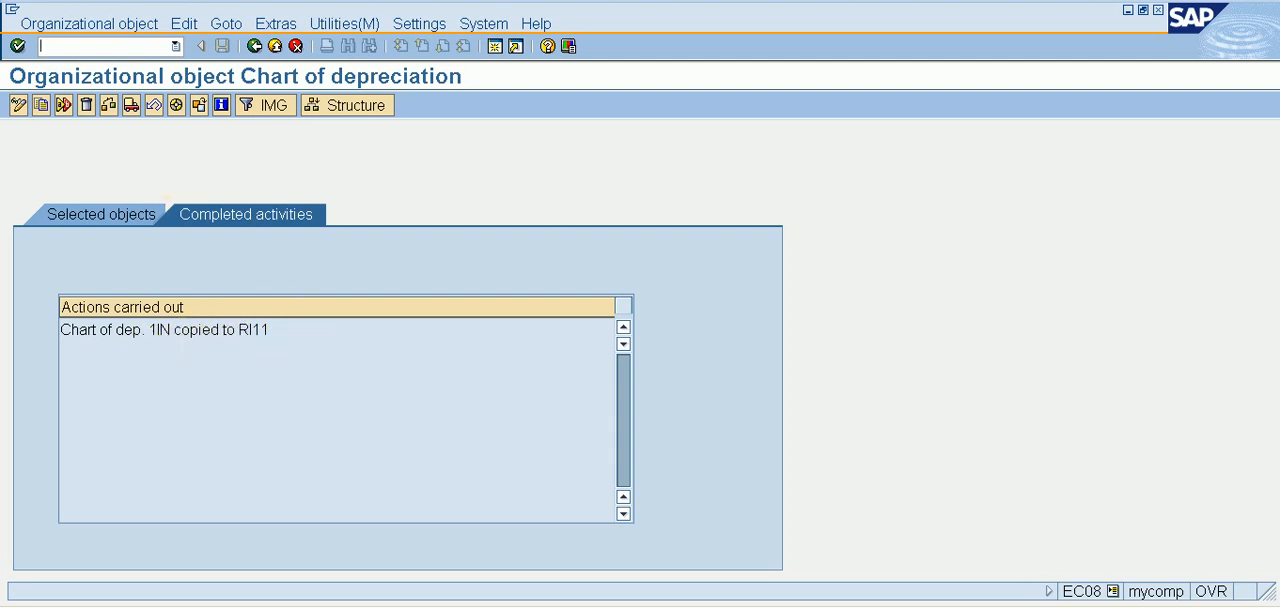
click(256, 46)
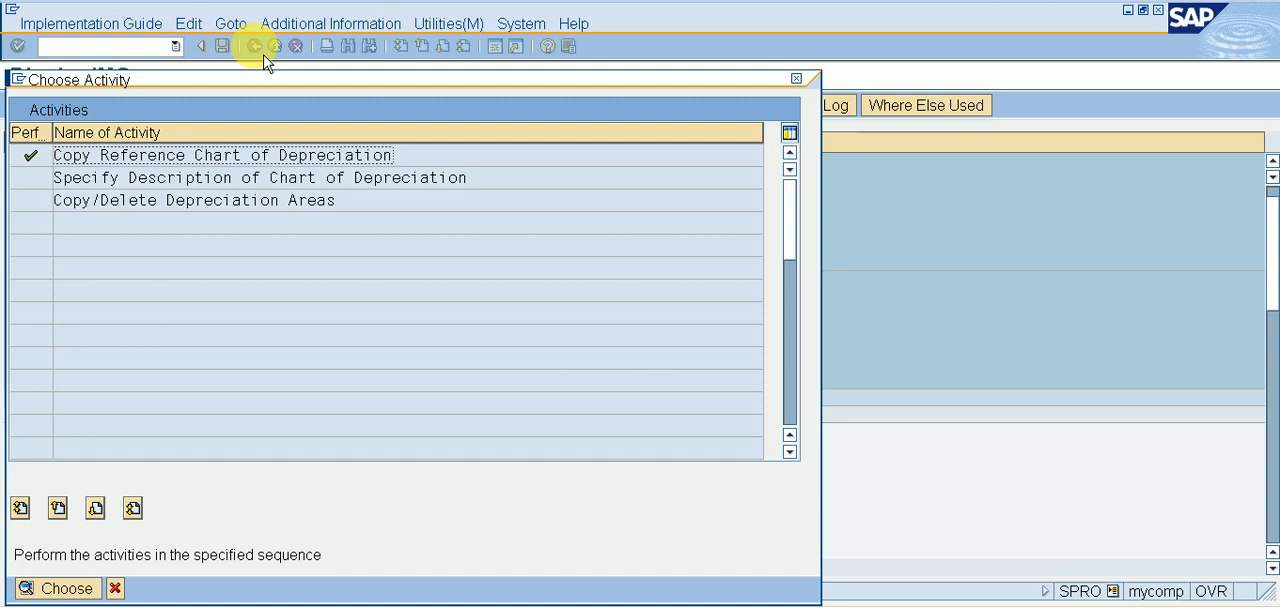
Open the Copy/Delete Depreciation Areas activity with chart of depreciation RI11 as the work area.
double_click(128, 208)
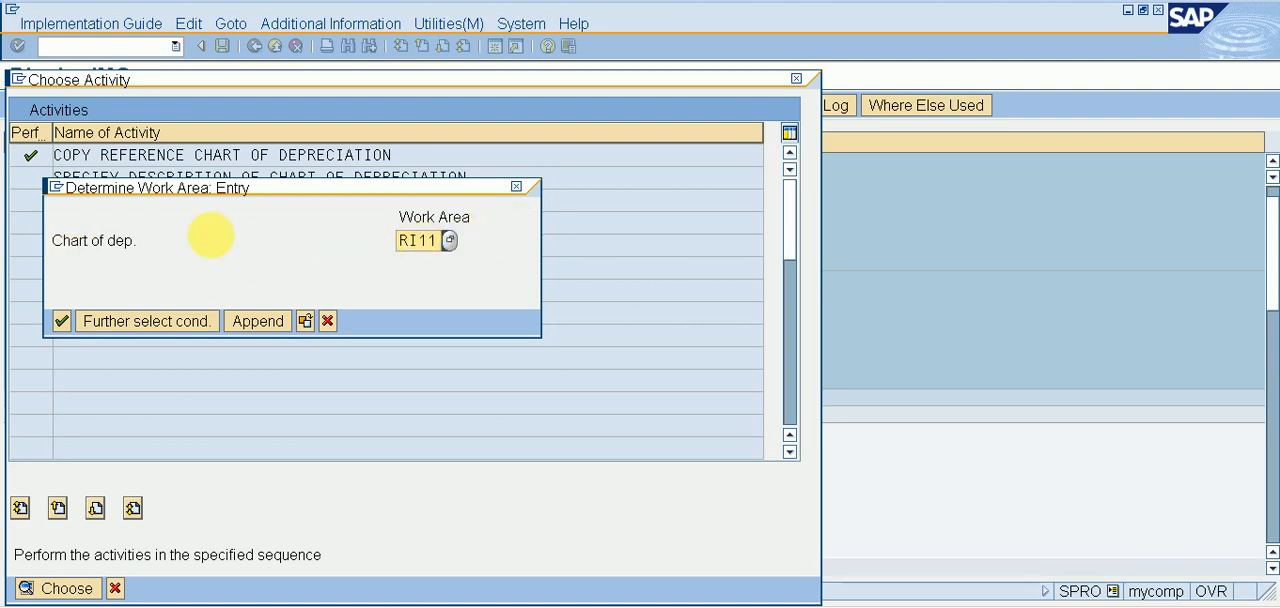
click(61, 321)
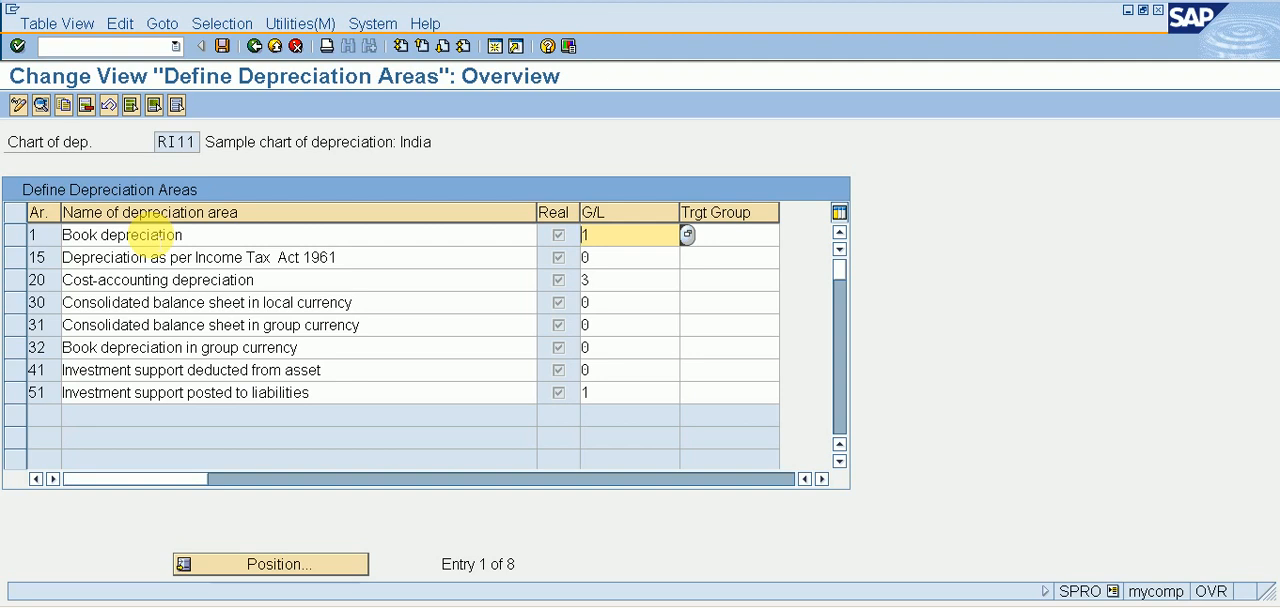
click(18, 240)
click(18, 240)
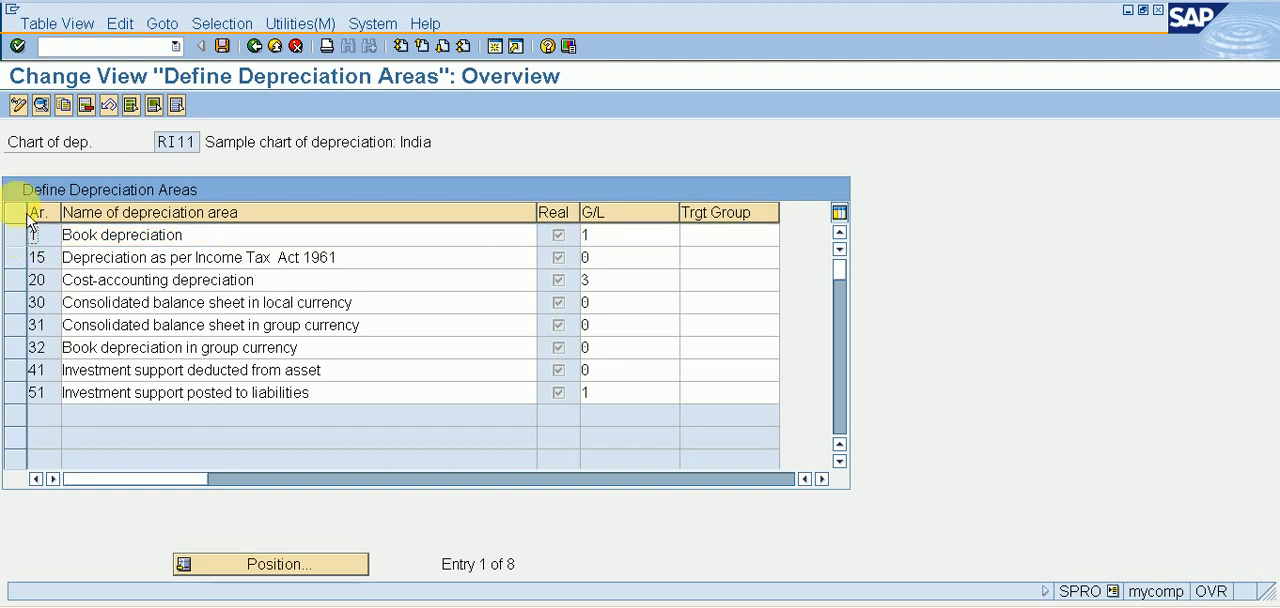
click(22, 220)
click(22, 220)
click(27, 236)
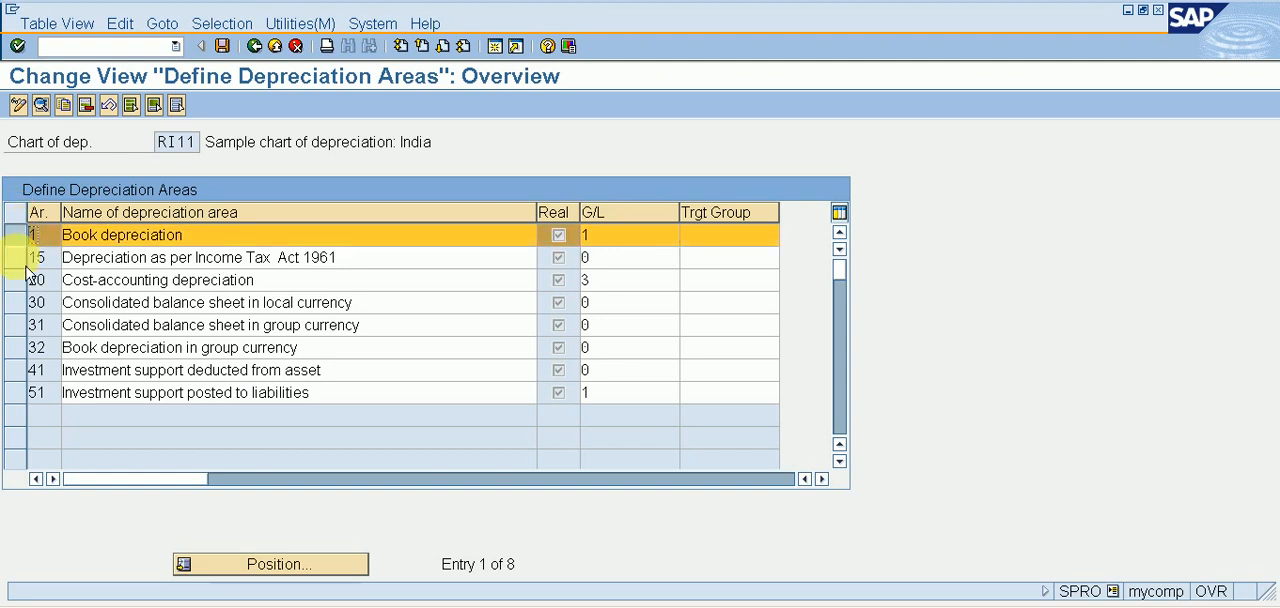
click(27, 256)
click(27, 236)
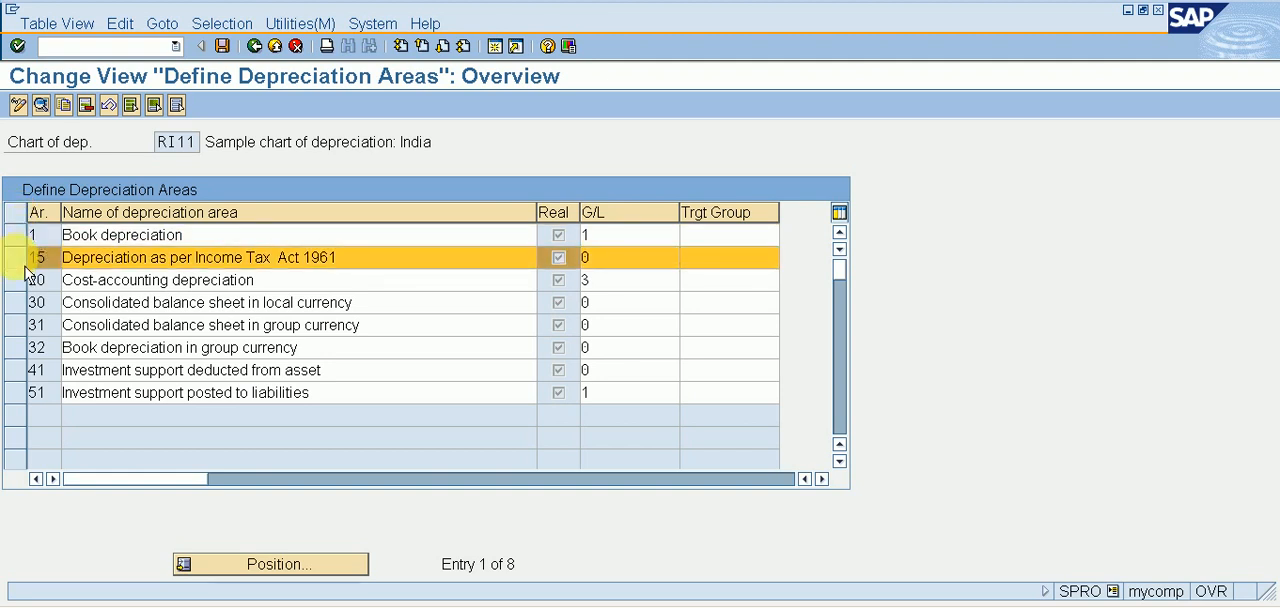
click(27, 257)
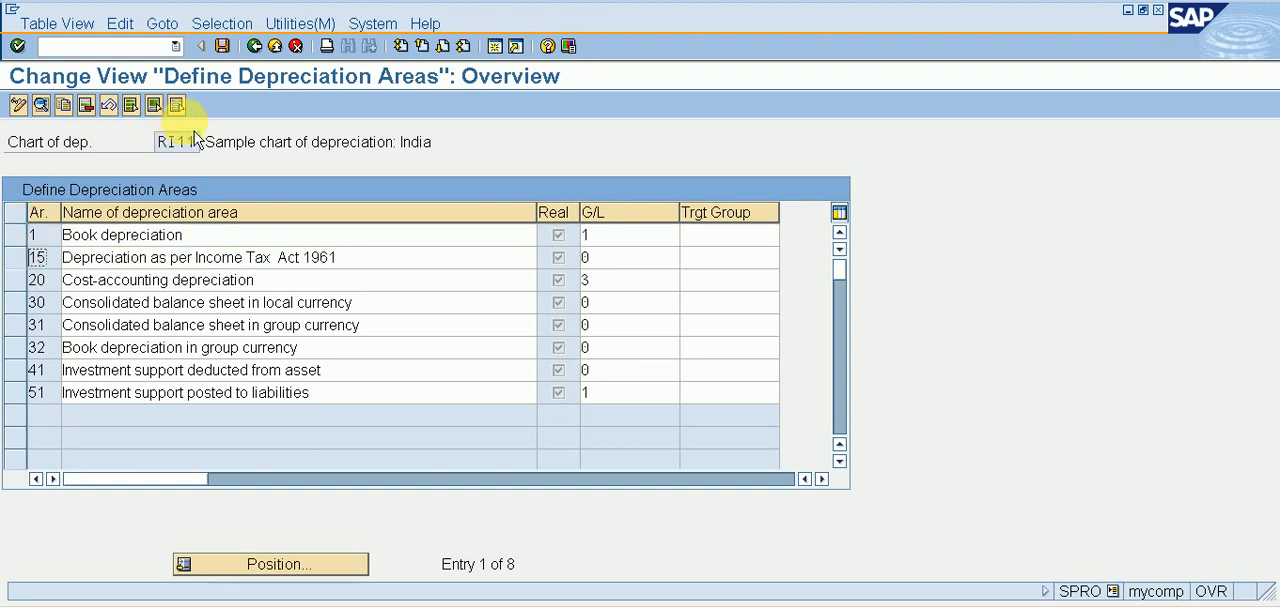
Delete every depreciation area of chart RI11 except area 1, Book depreciation, save, and return to the activity list.
click(131, 106)
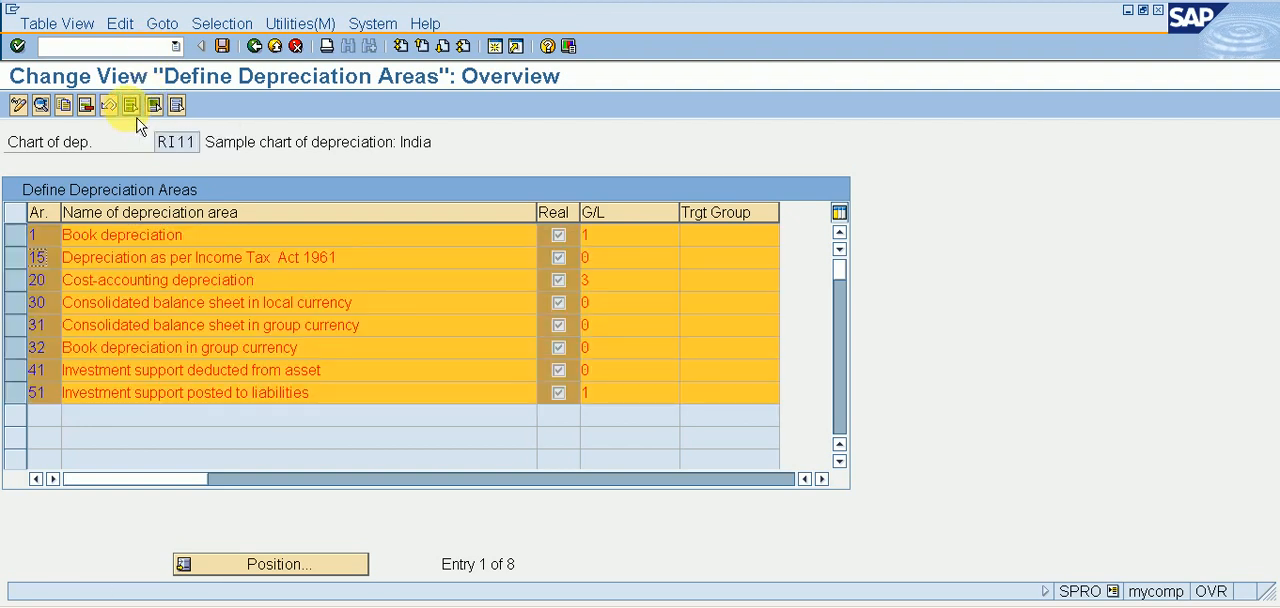
click(31, 246)
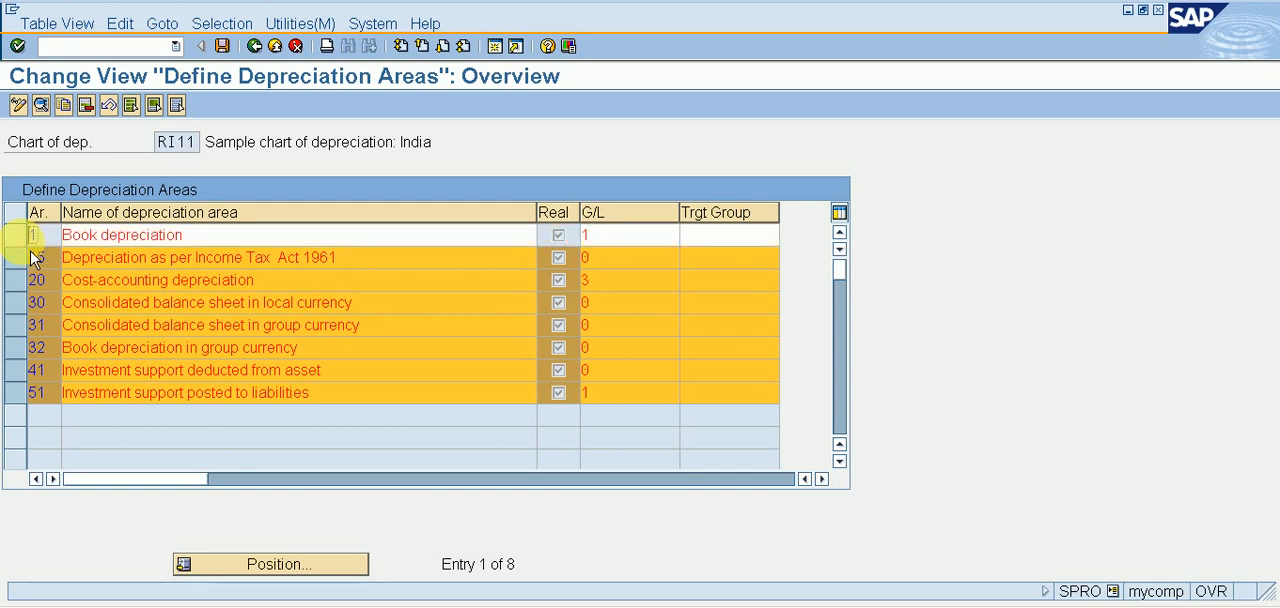
click(94, 119)
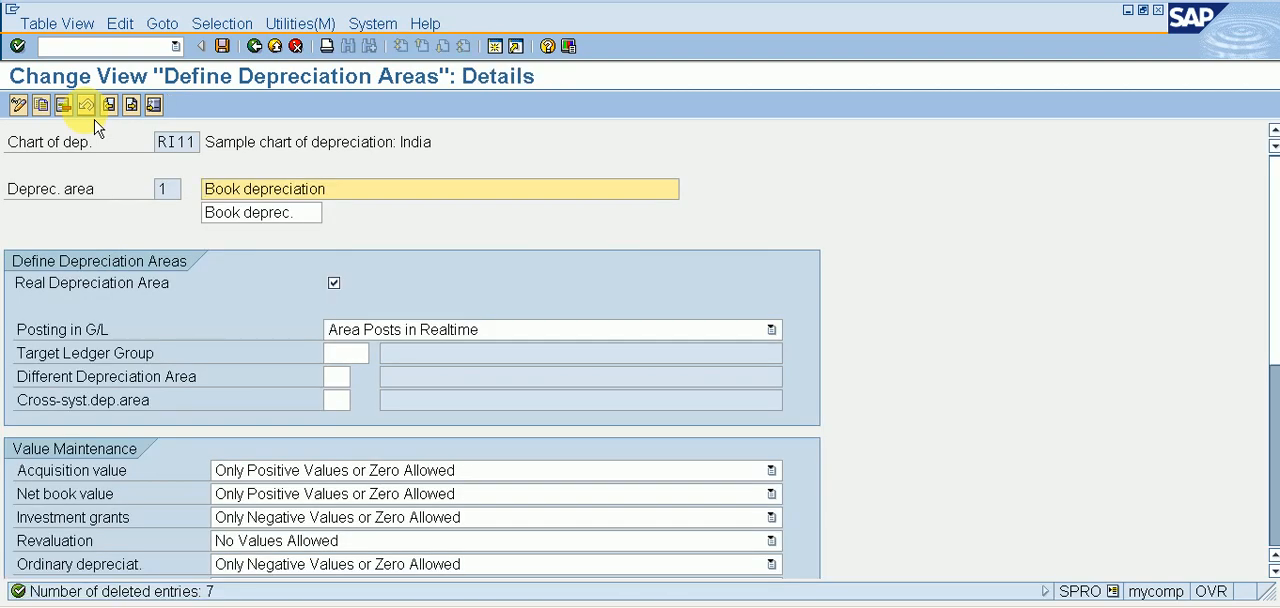
click(226, 47)
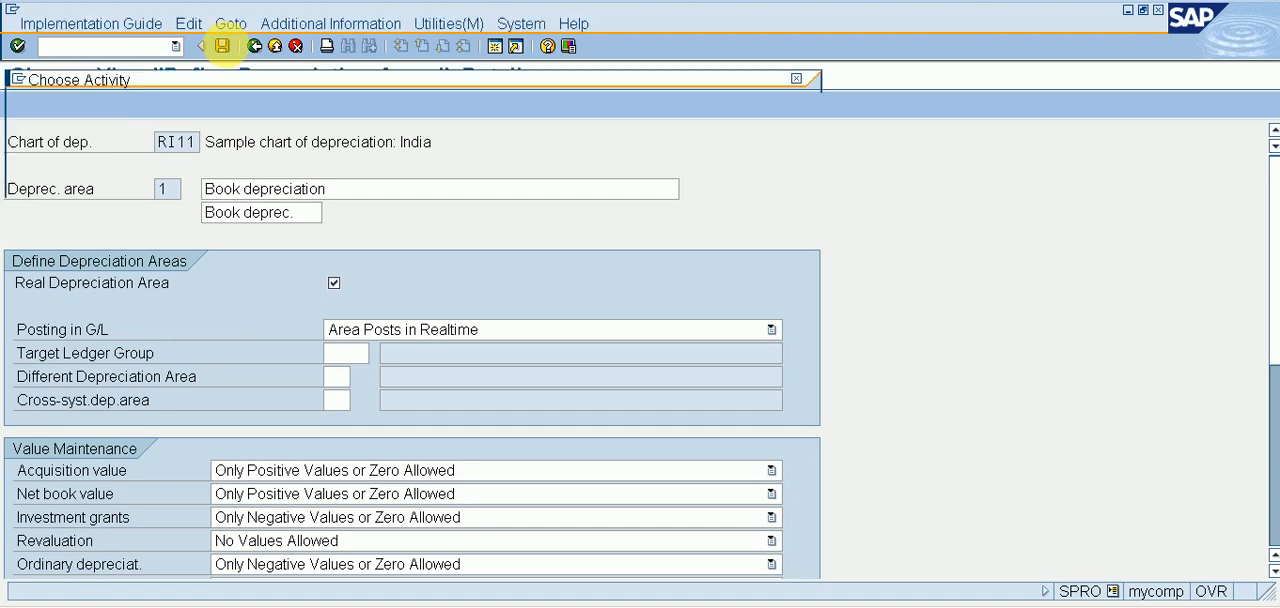
key(Return)
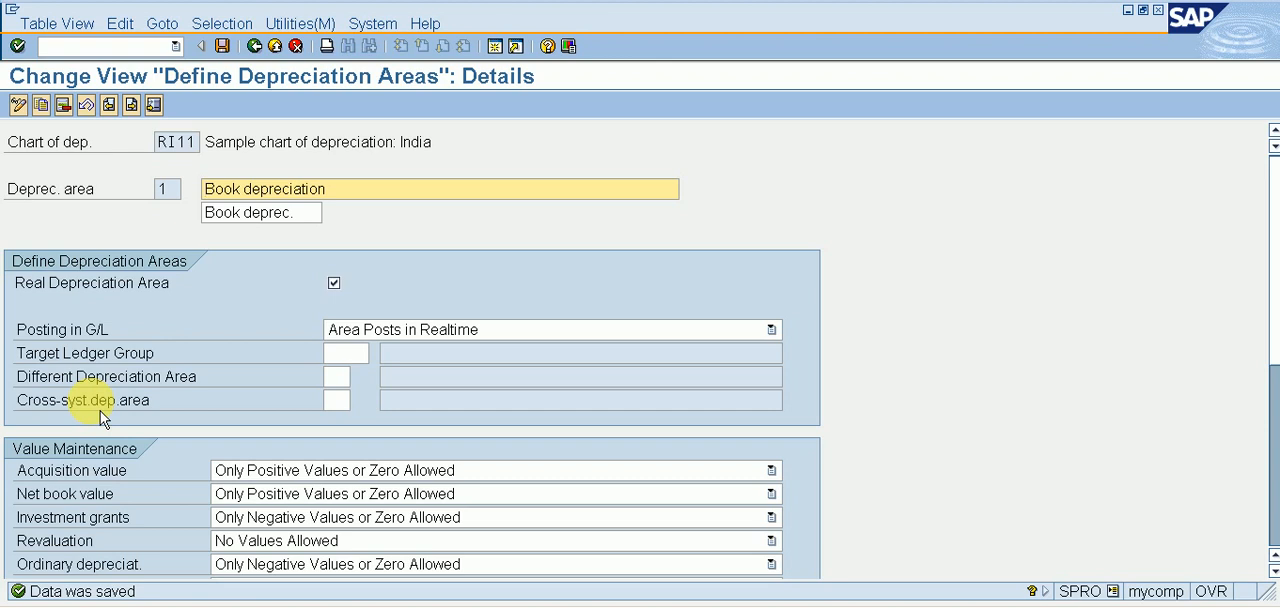
click(262, 50)
click(263, 49)
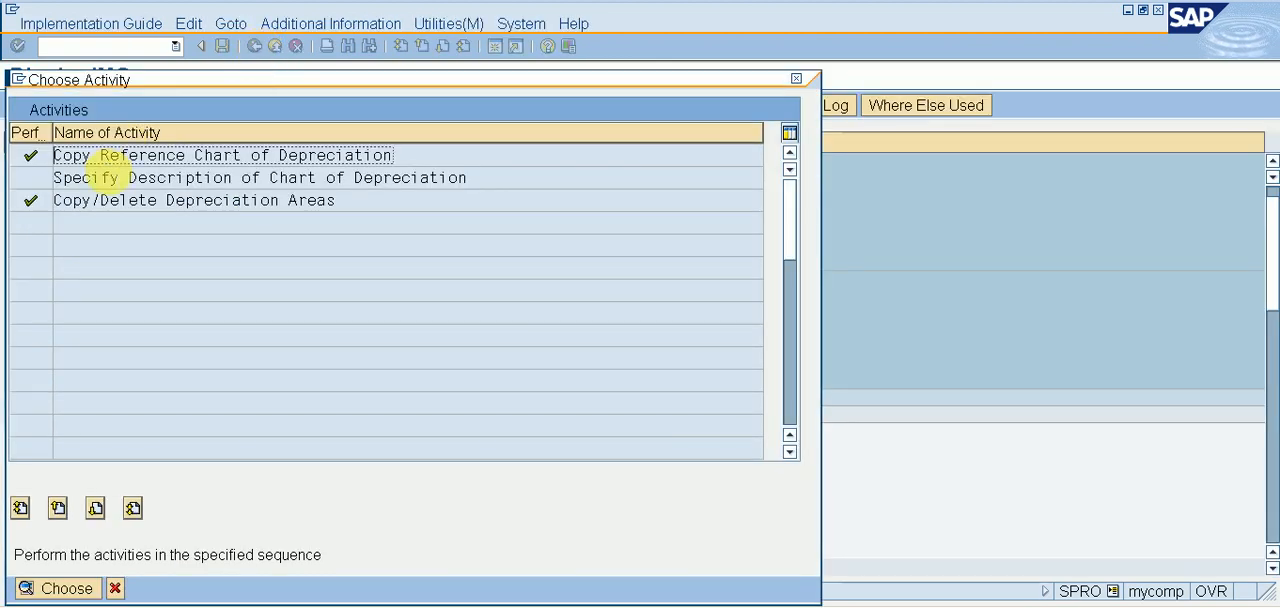
Open the Specify Description of Chart of Depreciation activity and locate the entry for chart RI11.
double_click(106, 176)
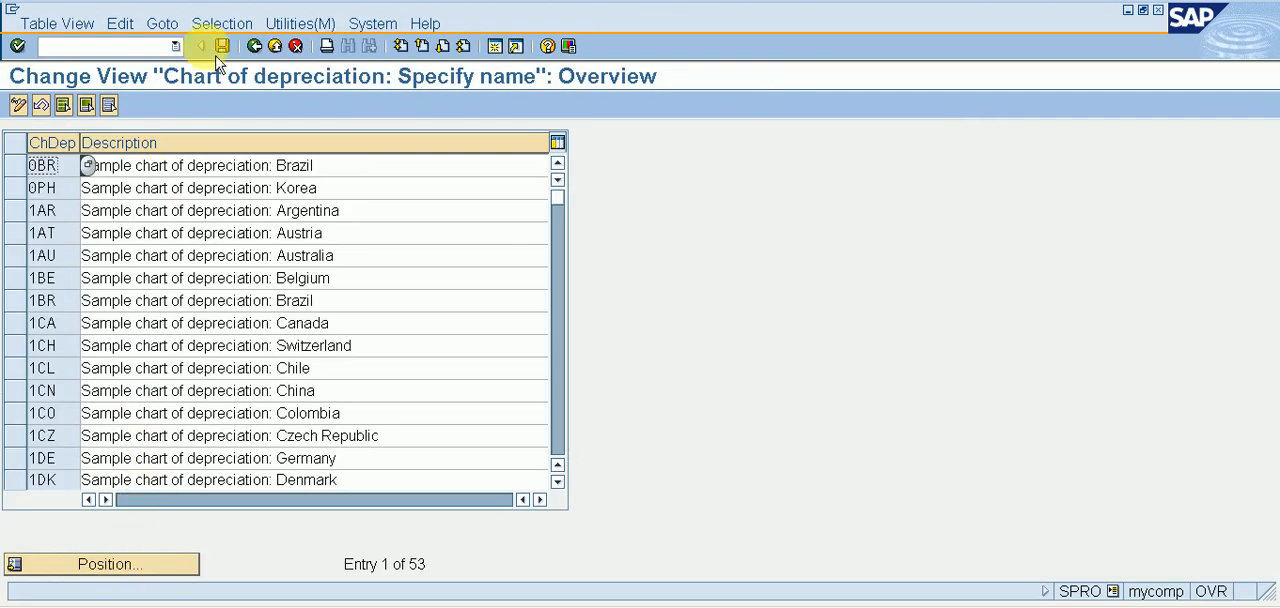
click(256, 46)
click(108, 178)
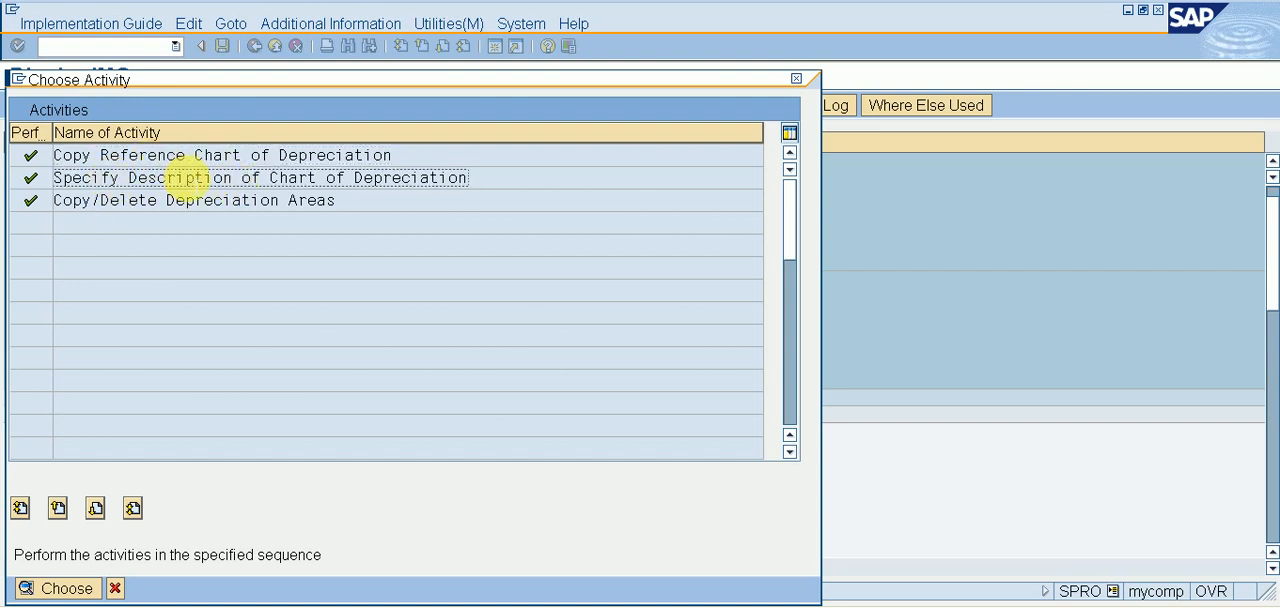
double_click(290, 178)
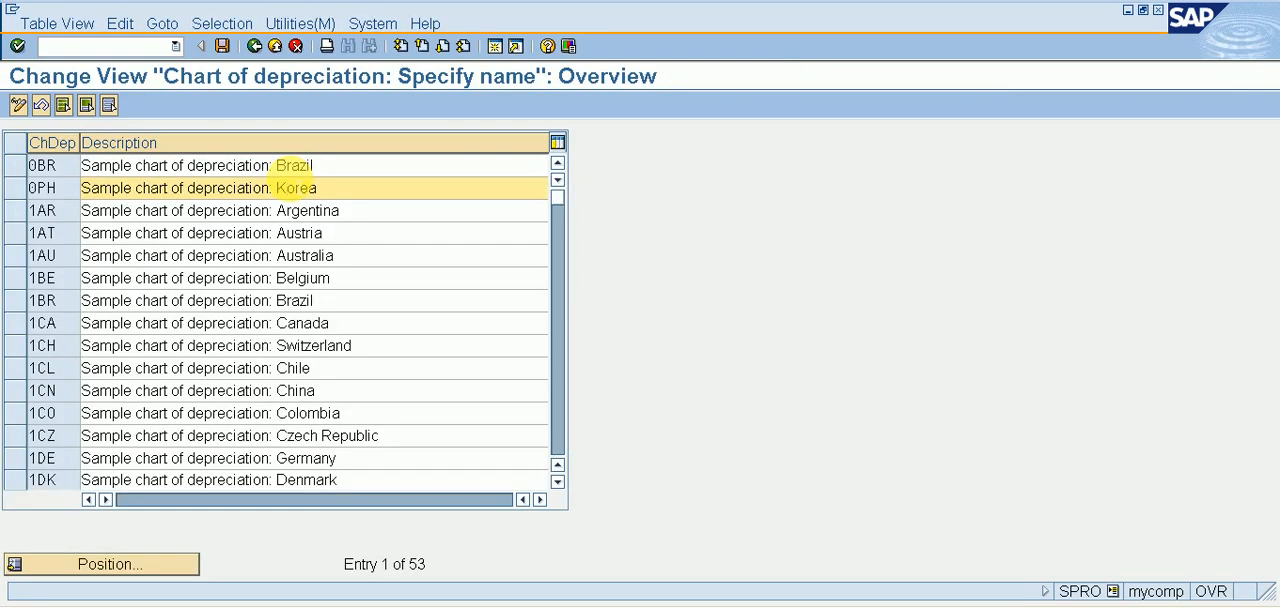
click(163, 574)
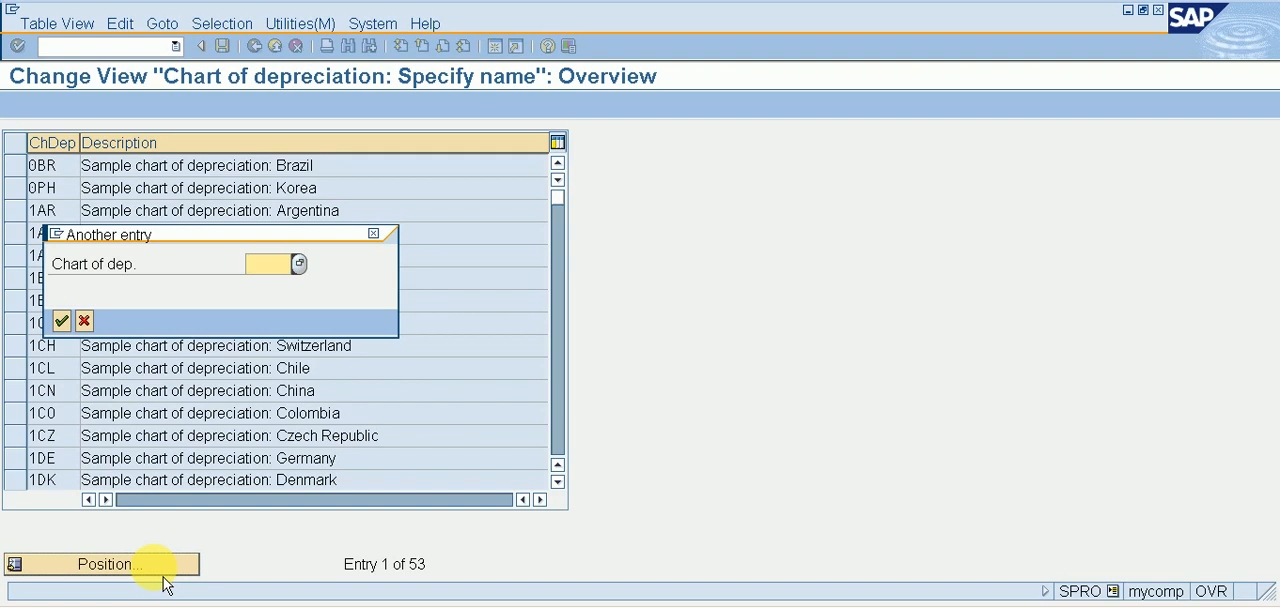
text(RI)
key(Return)
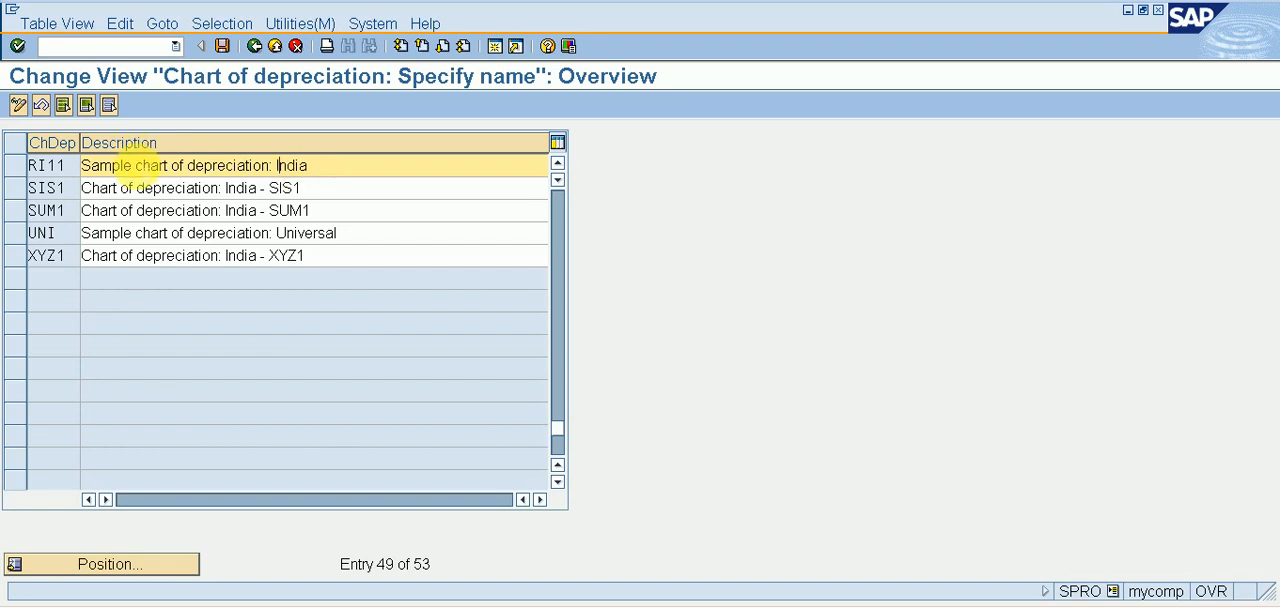
Change chart RI11's description to "Chart of depreciation: India - RI11", save it, and return to the implementation guide.
text(C)
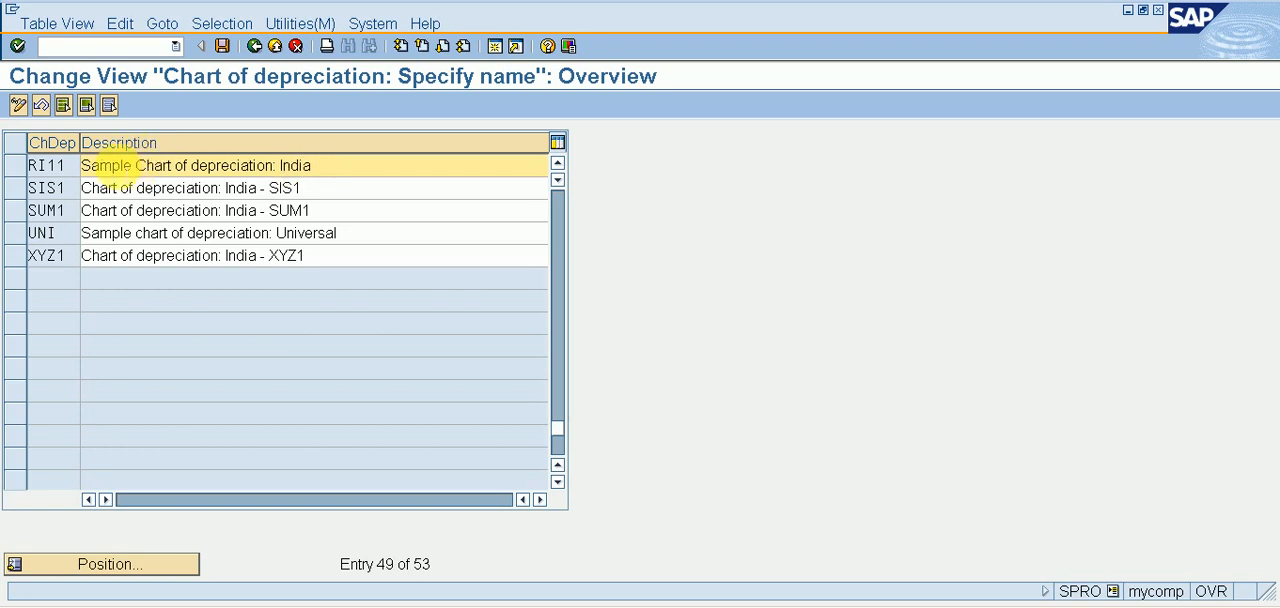
click(135, 166)
key(BackSpace)
key(BackSpace)
key(BackSpace)
key(BackSpace)
key(BackSpace)
key(BackSpace)
key(BackSpace)
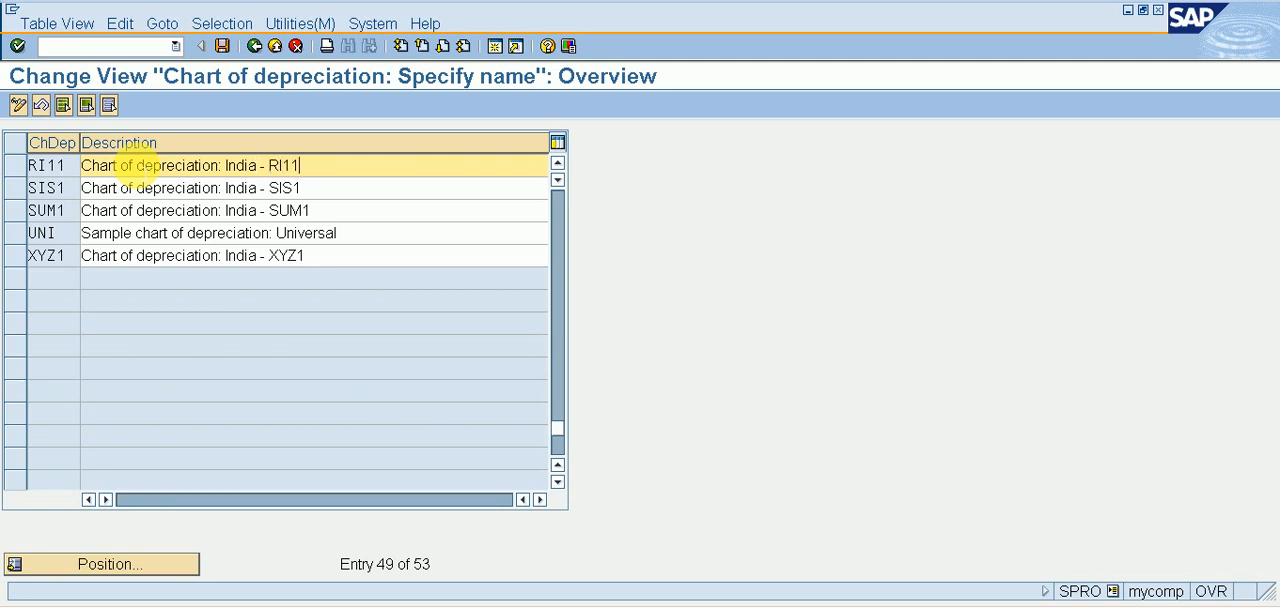
click(230, 52)
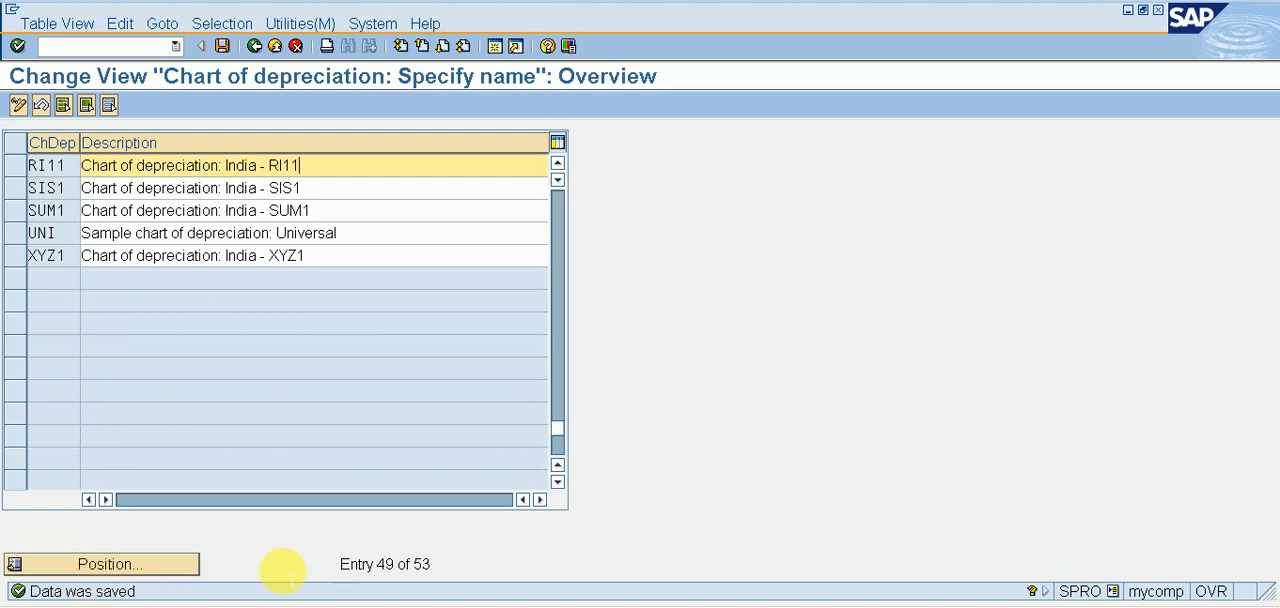
click(256, 48)
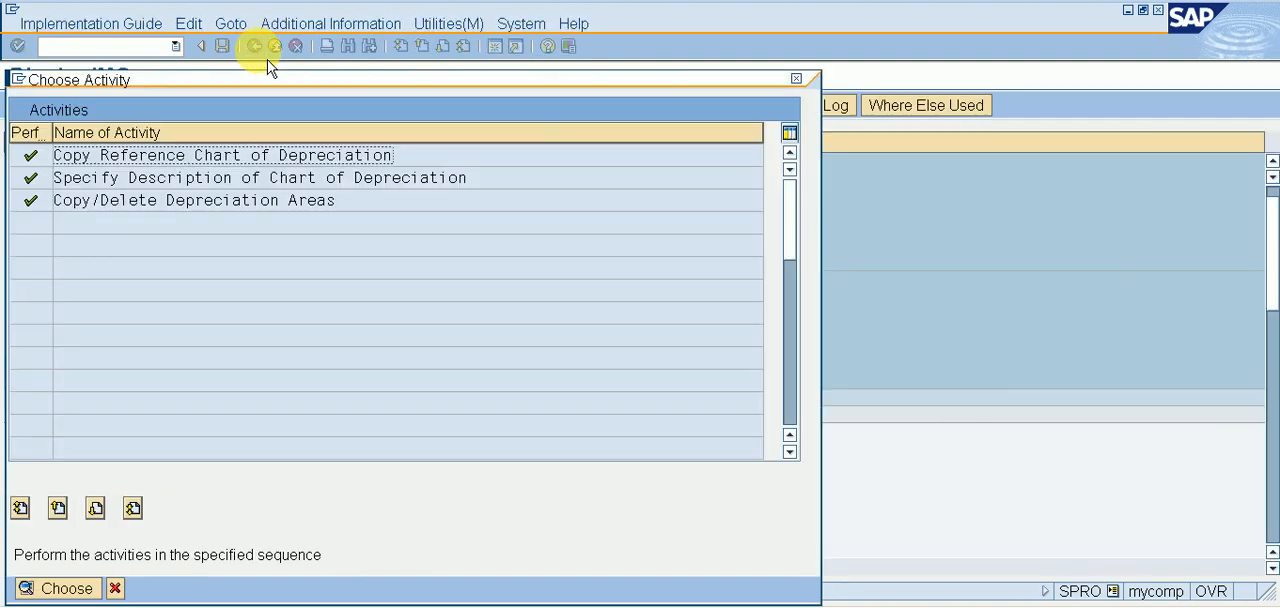
click(796, 80)
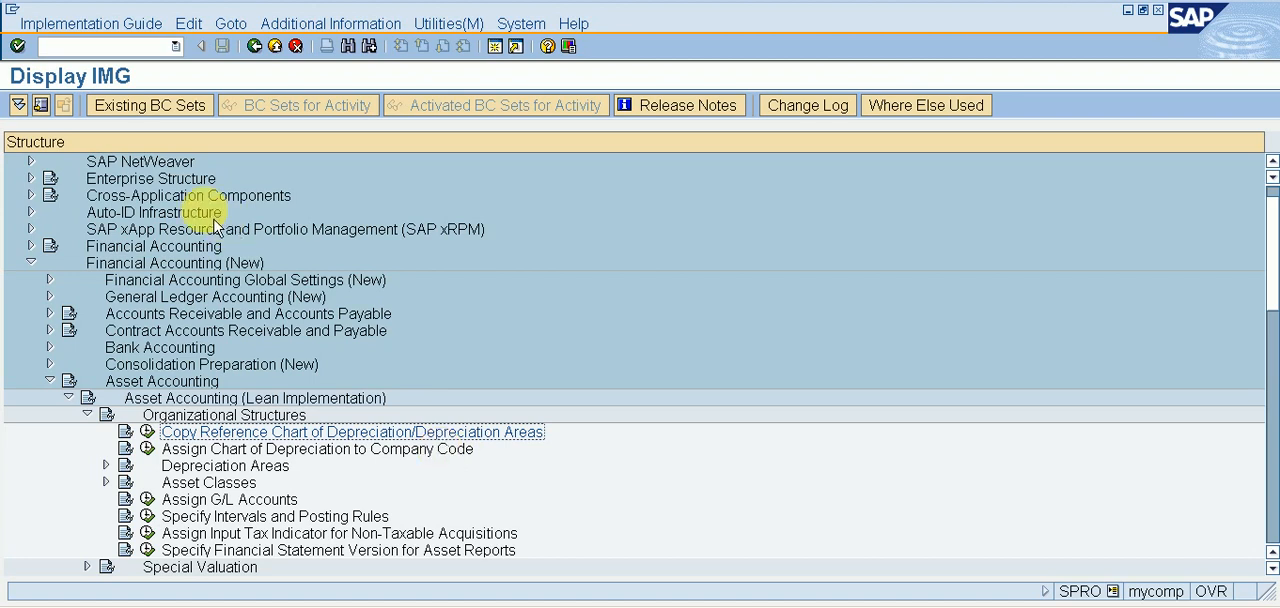
Go to transaction OBCL for non-taxable transactions and locate company code RI11.
click(133, 46)
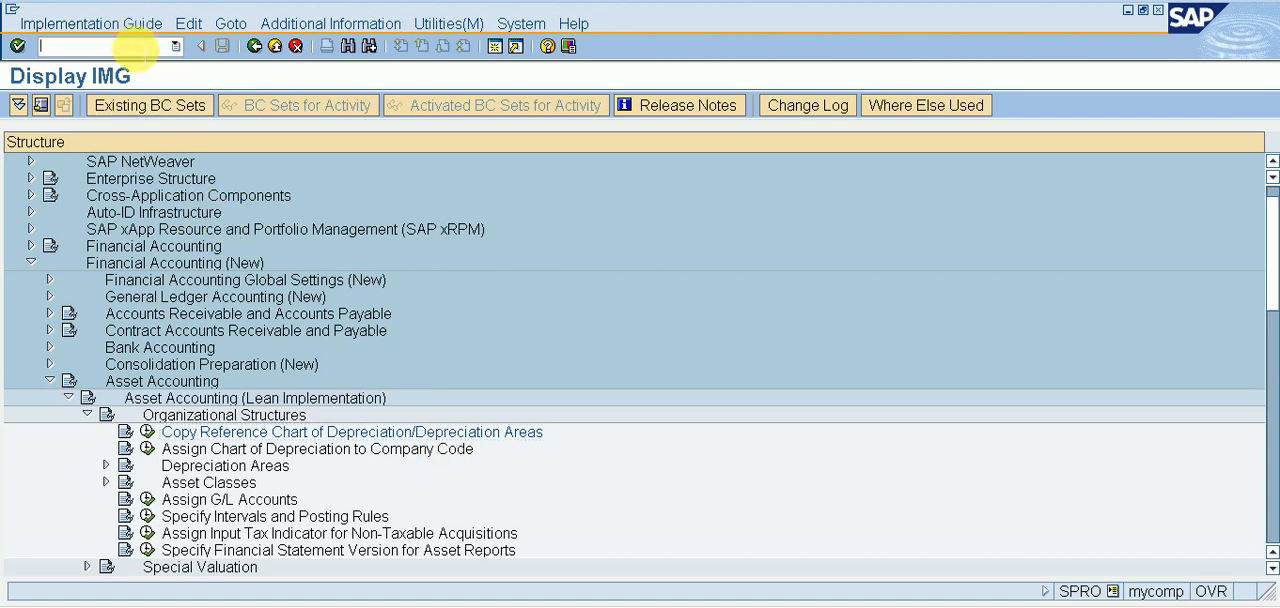
text(/0)
text(0)
text(BCL)
key(Return)
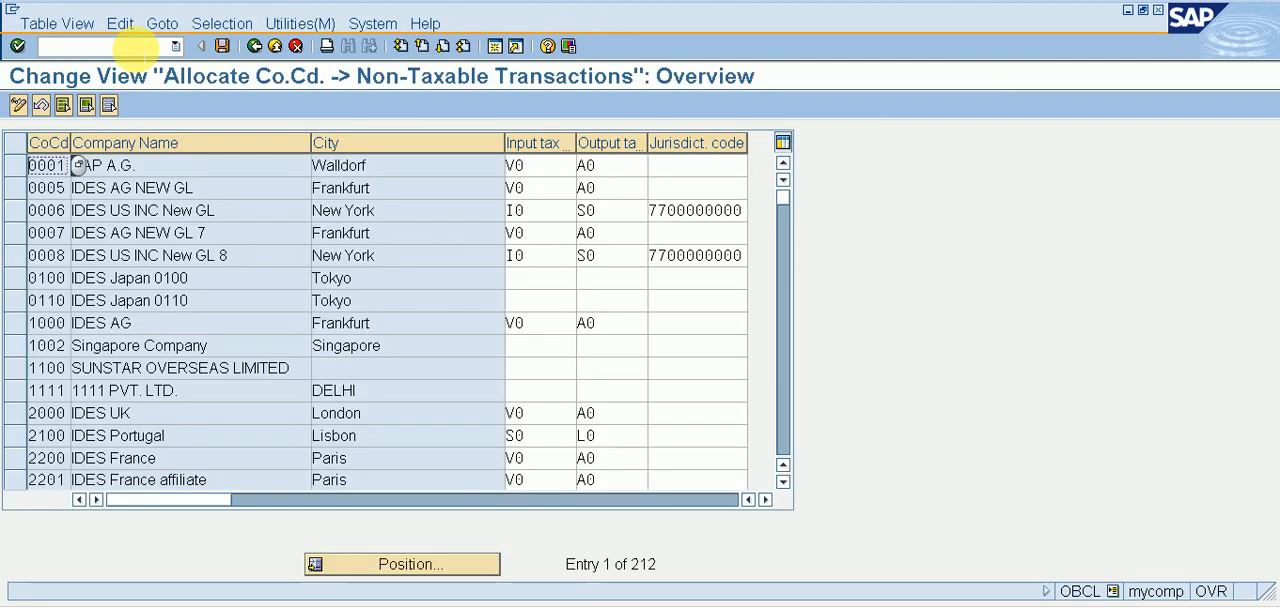
click(355, 563)
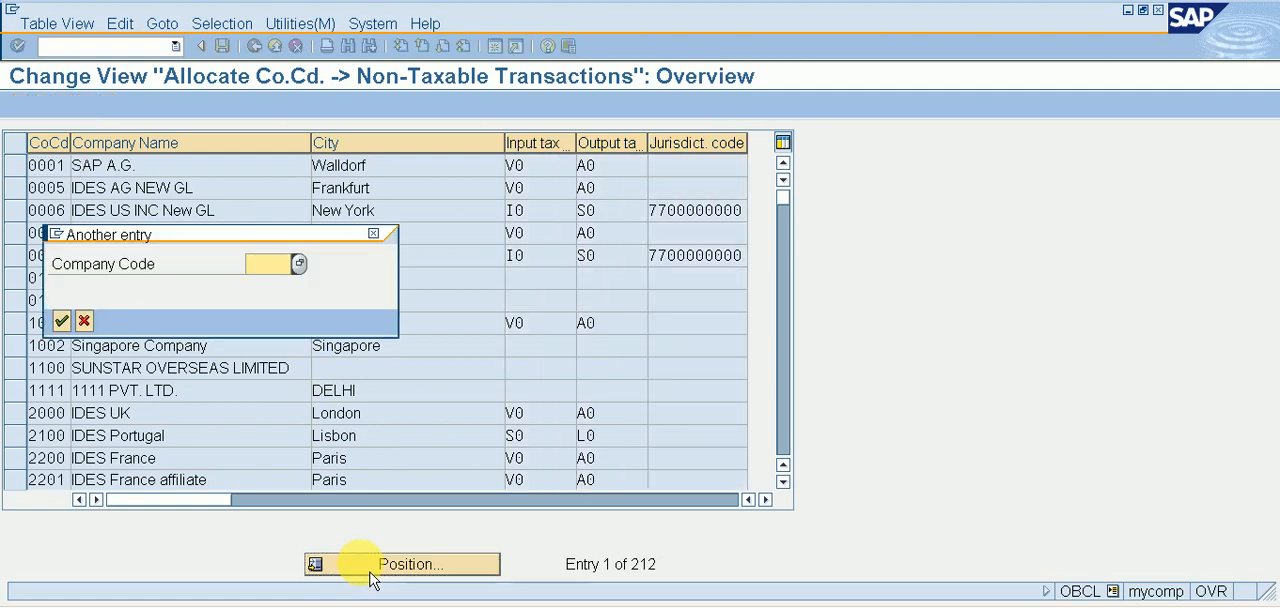
text(RI11)
key(Return)
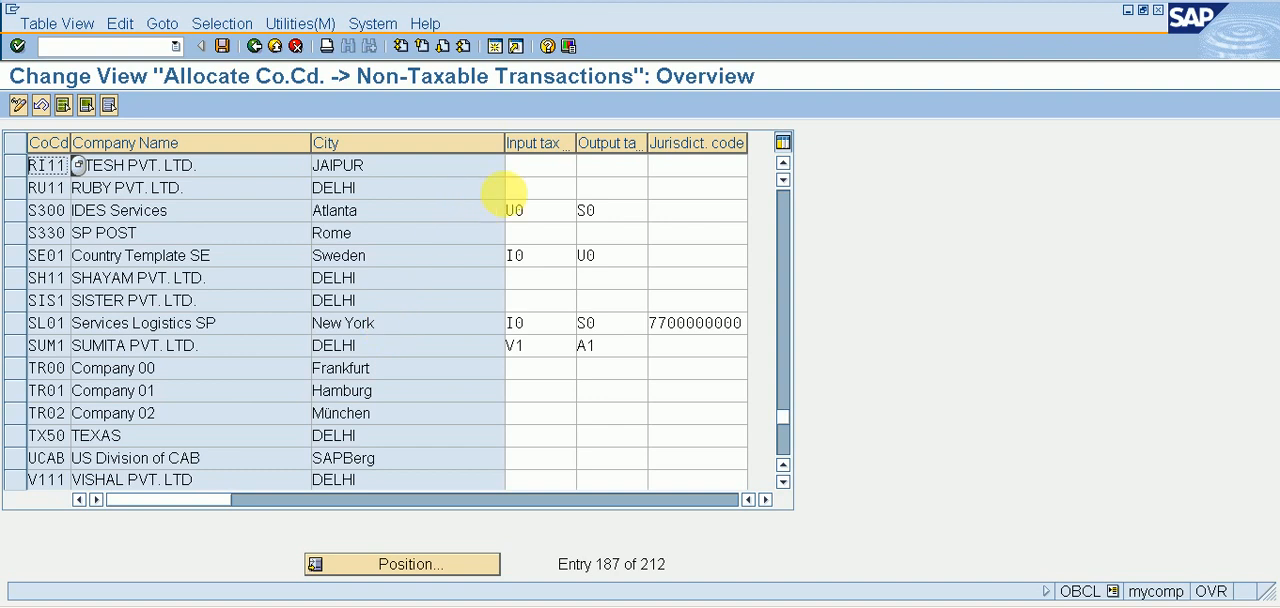
Assign input tax code V0 and output tax code A0 to company code RI11, and save the allocation.
click(532, 166)
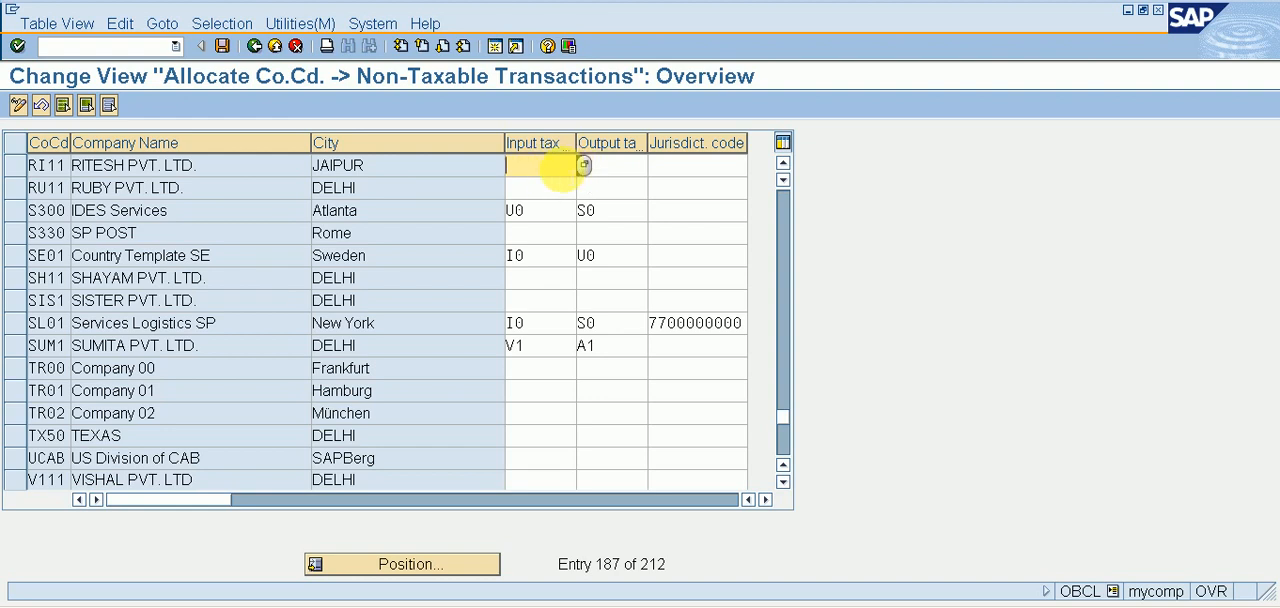
text(A0)
key(Tab)
text(V)
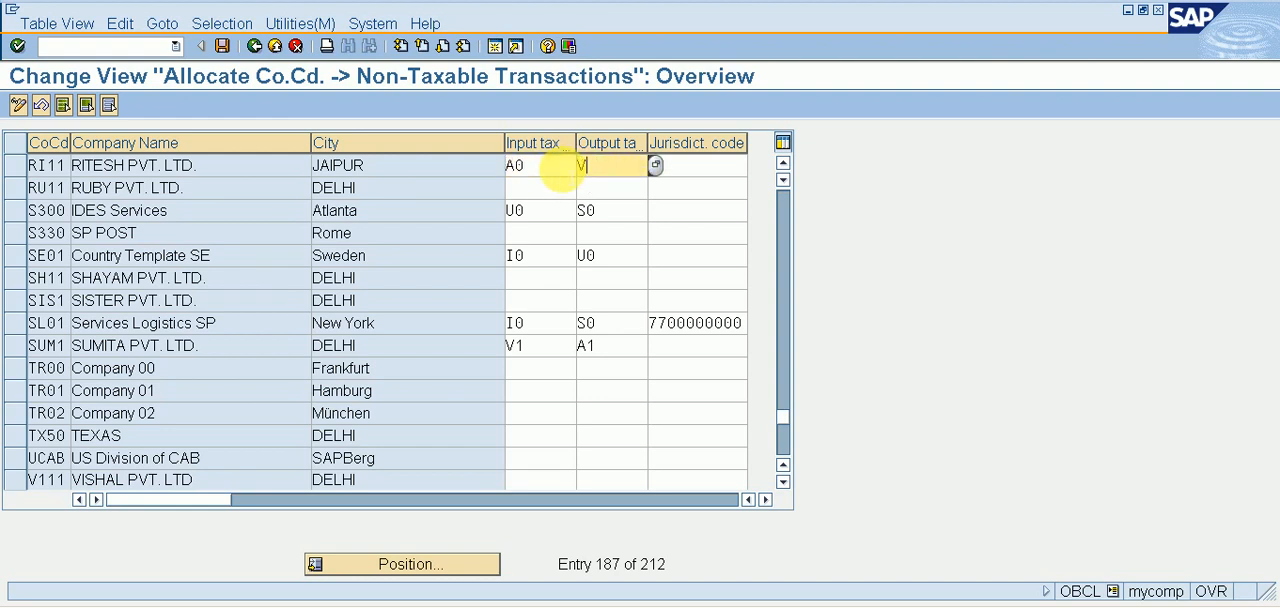
text(0)
key(Return)
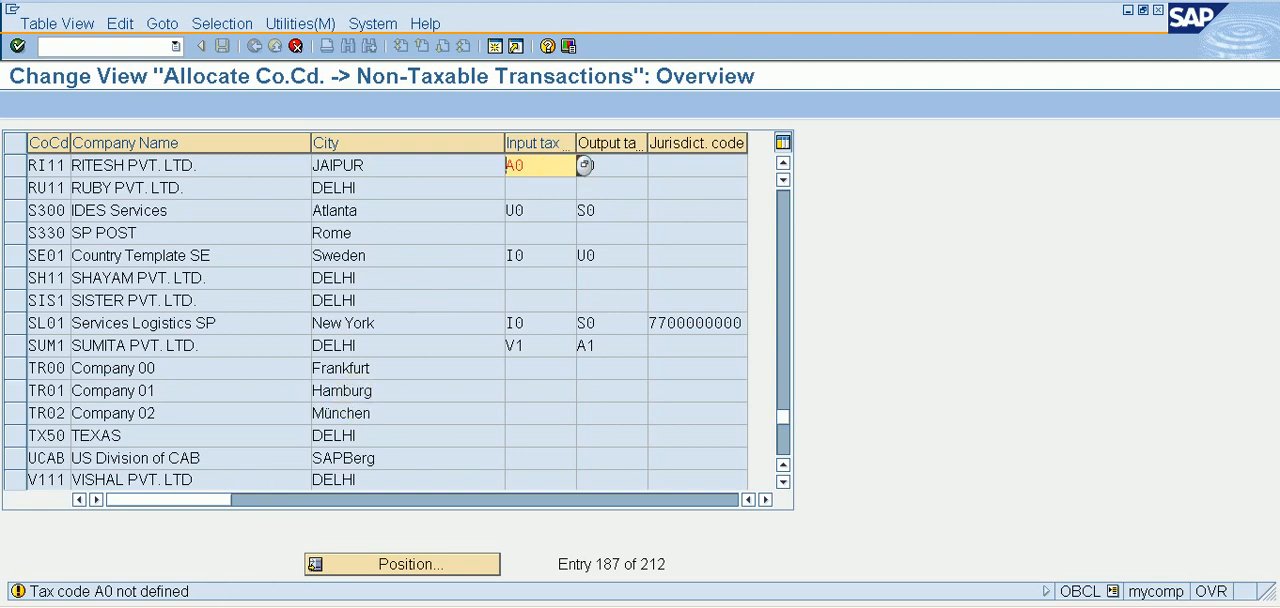
key(Return)
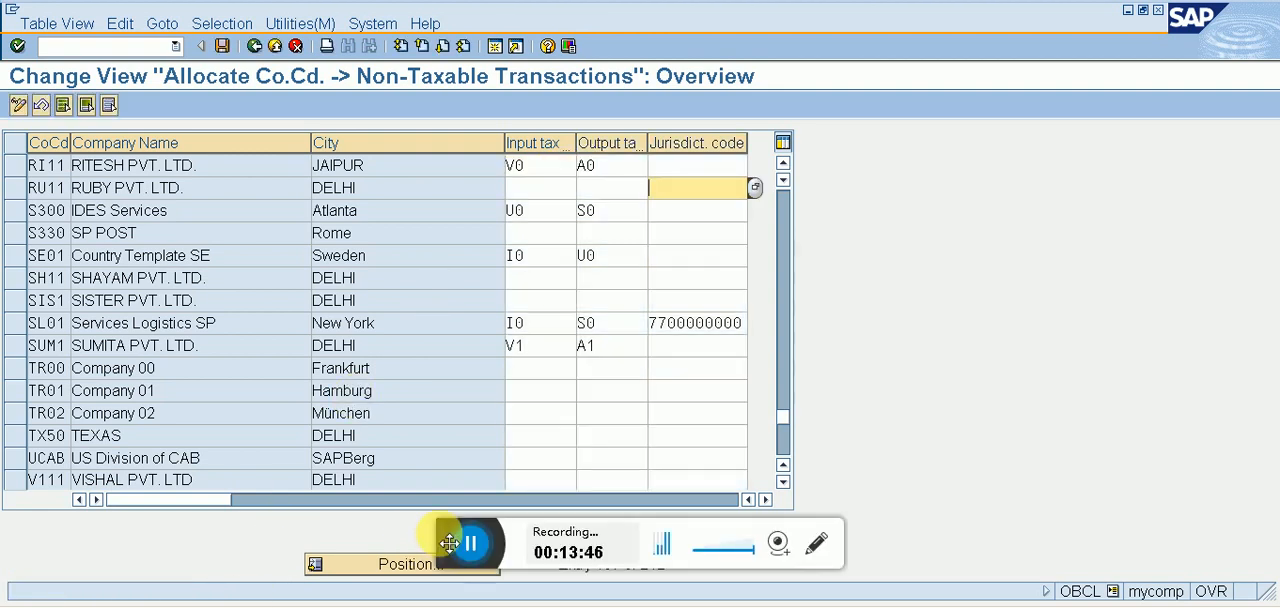
click(553, 166)
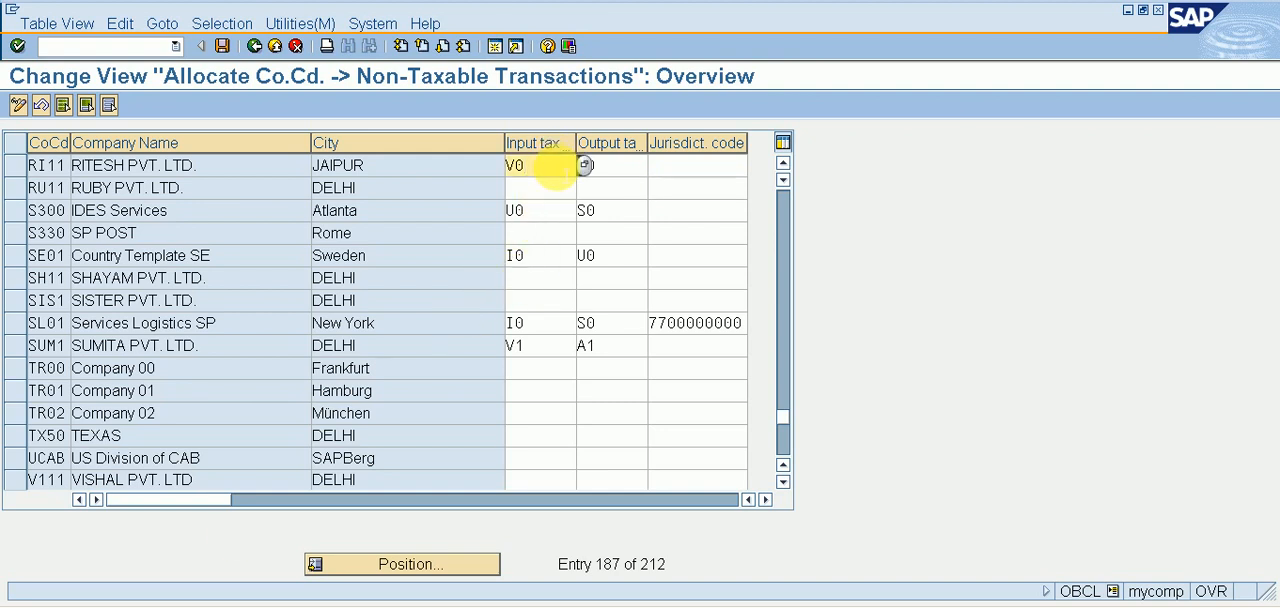
click(588, 165)
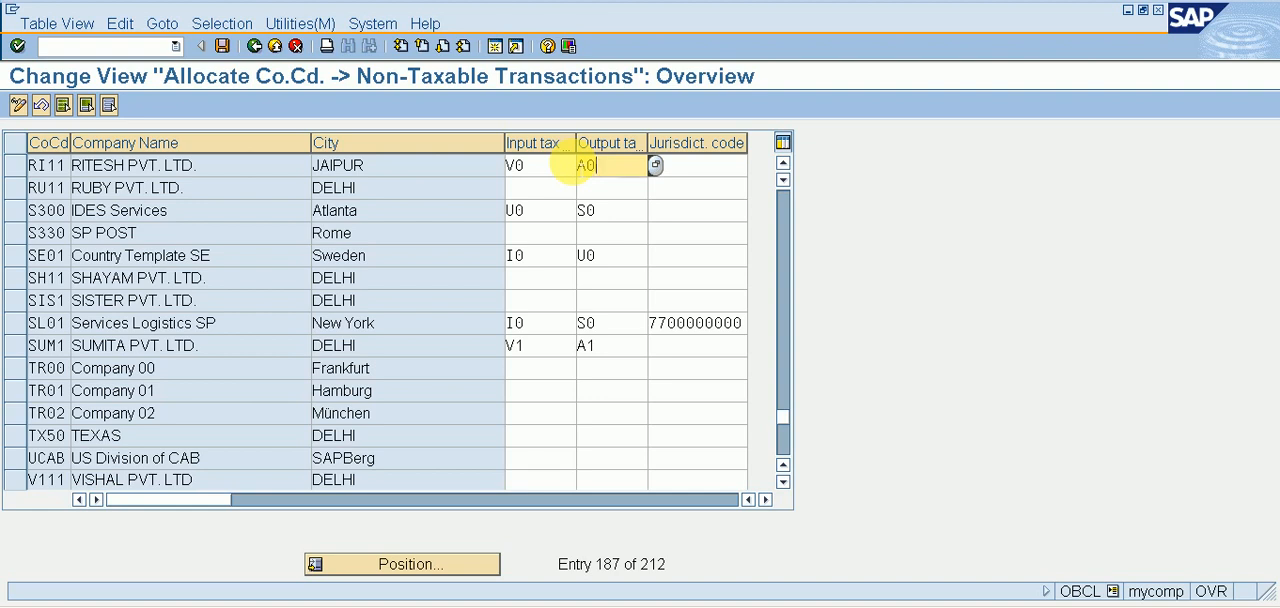
click(222, 46)
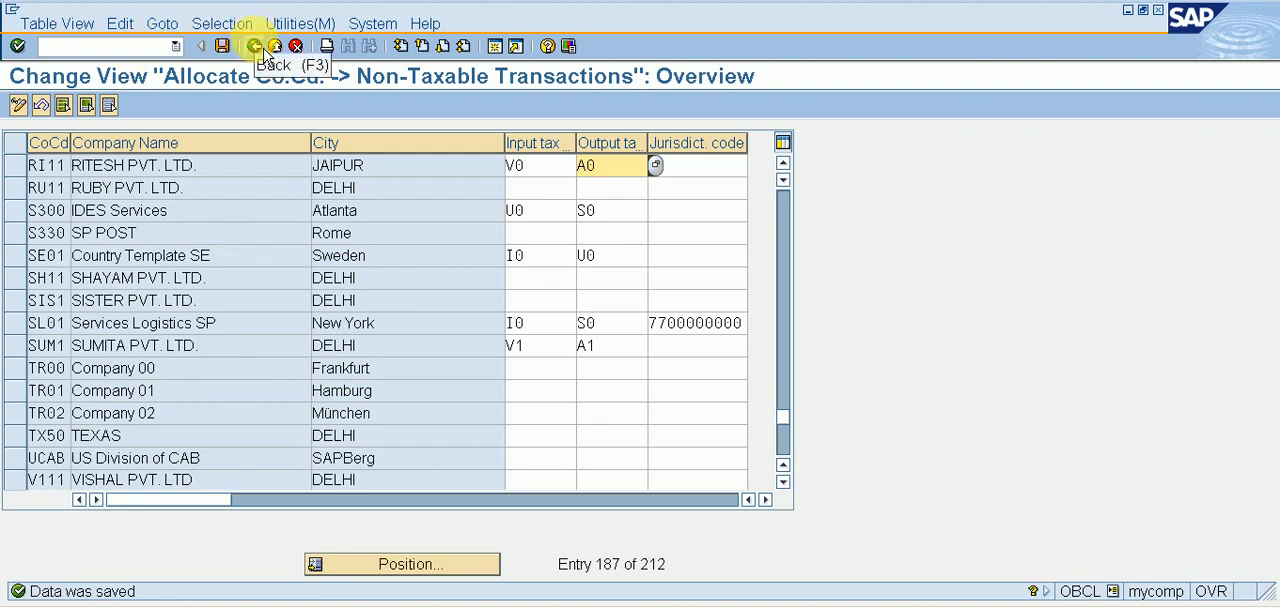
Go to transaction SPRO and reopen the SAP Reference IMG at the Asset Accounting organizational structures.
click(110, 46)
text(/nSPRO)
key(Return)
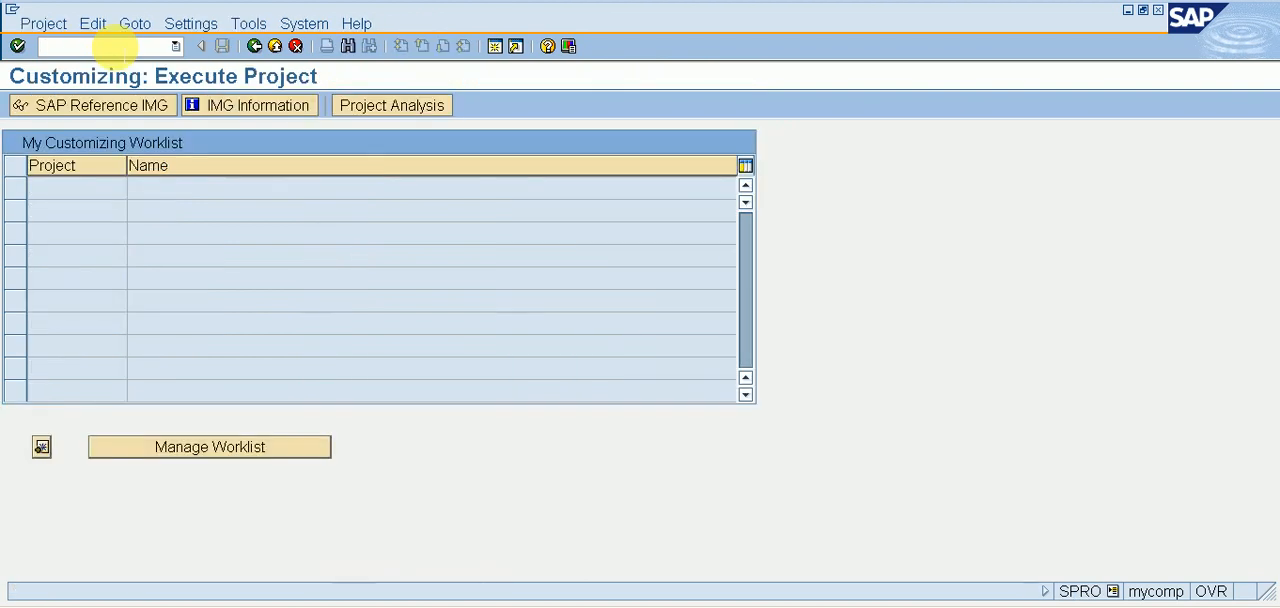
click(119, 120)
click(165, 299)
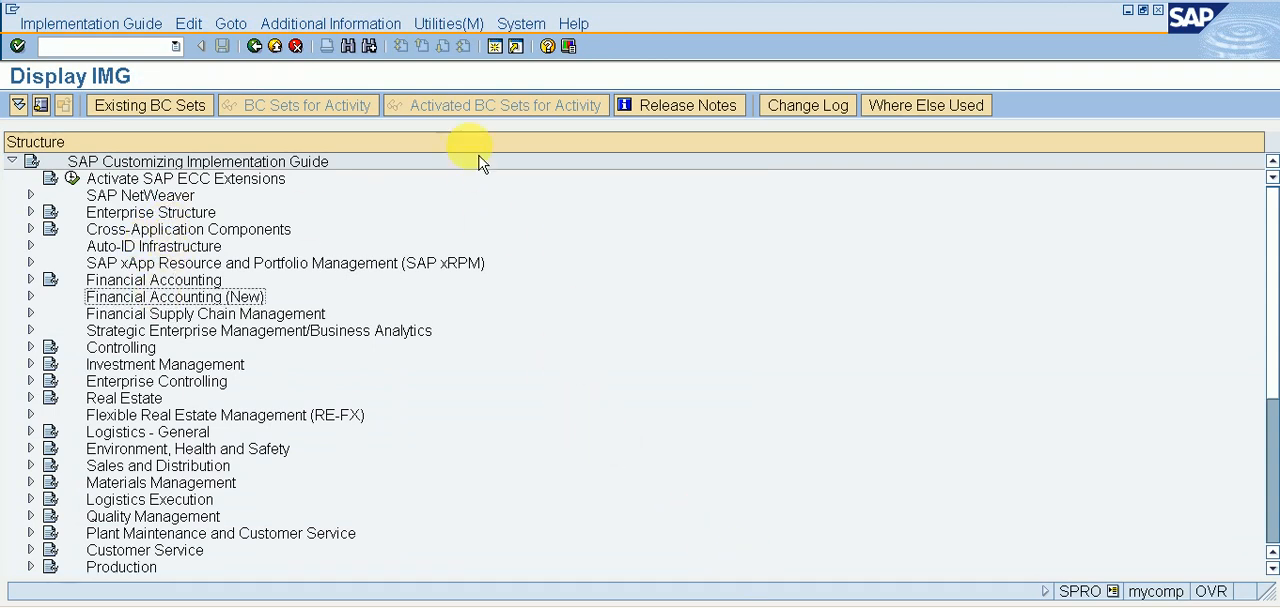
click(255, 46)
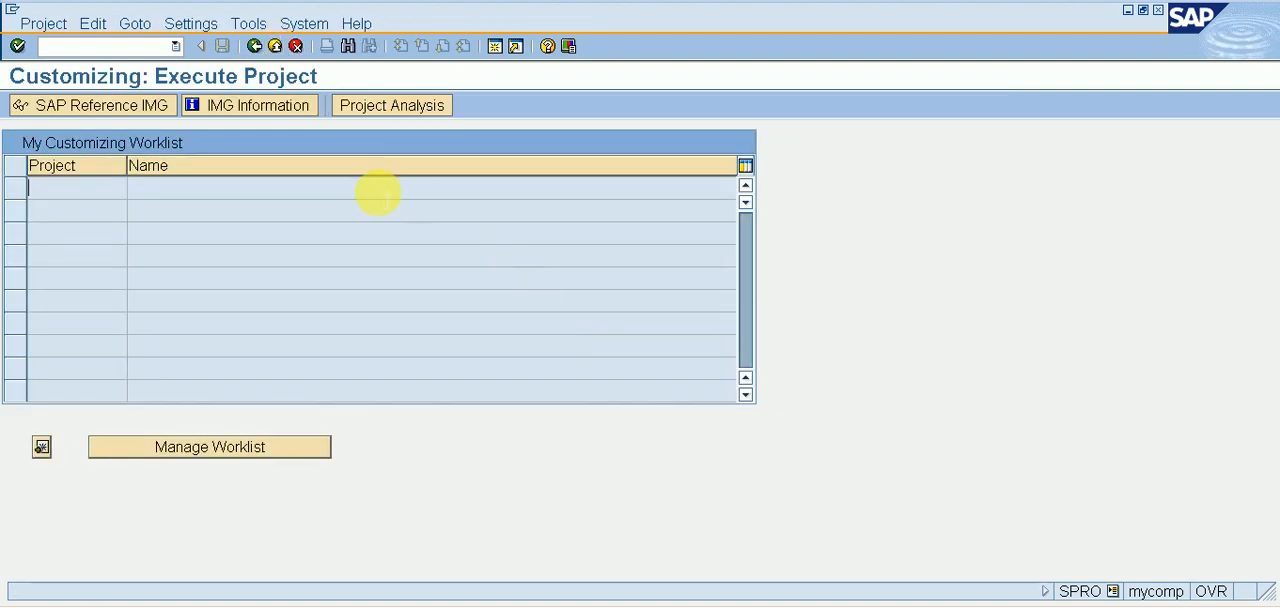
click(277, 47)
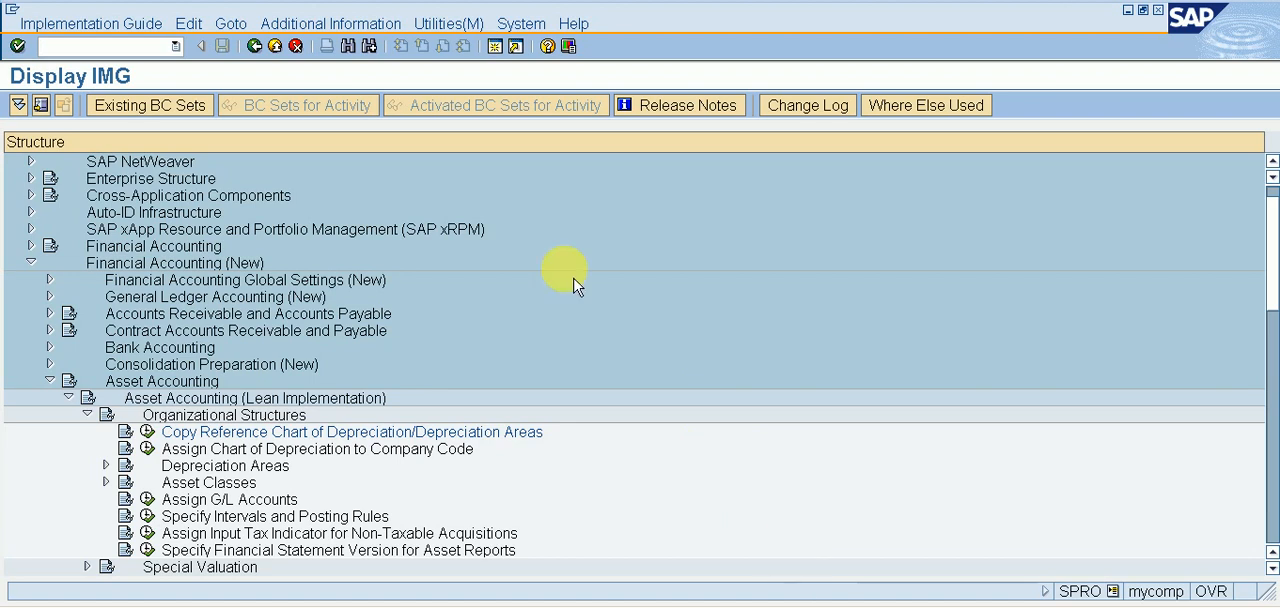
Open the Assign Chart of Depreciation to Company Code activity and locate company code RI11.
click(226, 448)
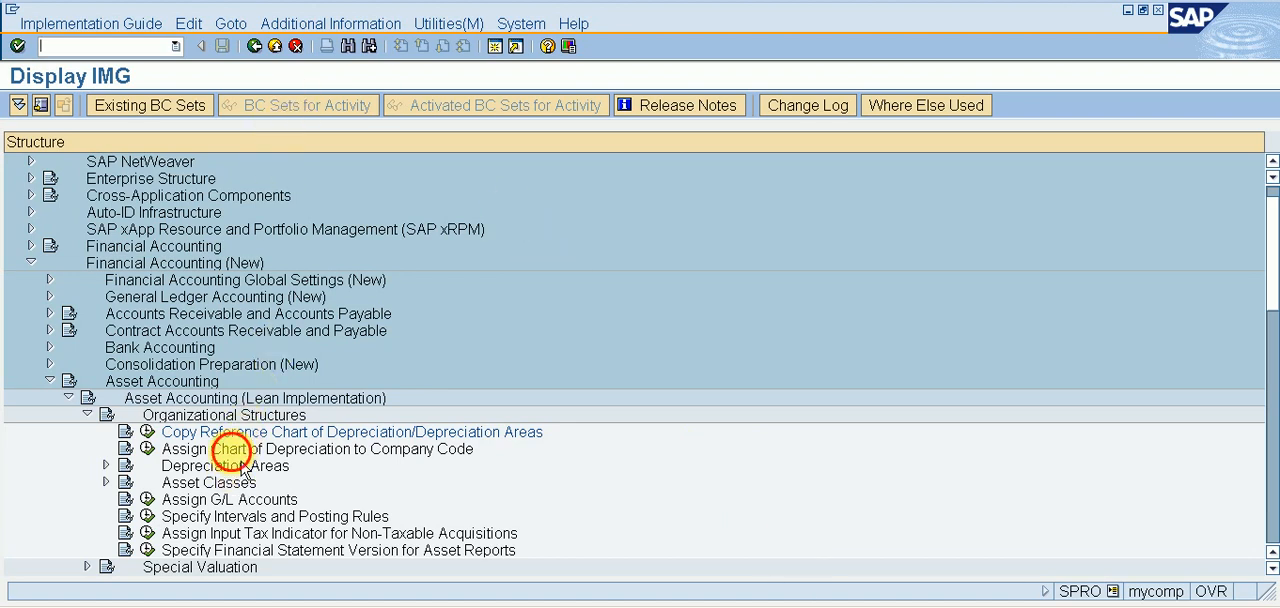
click(147, 448)
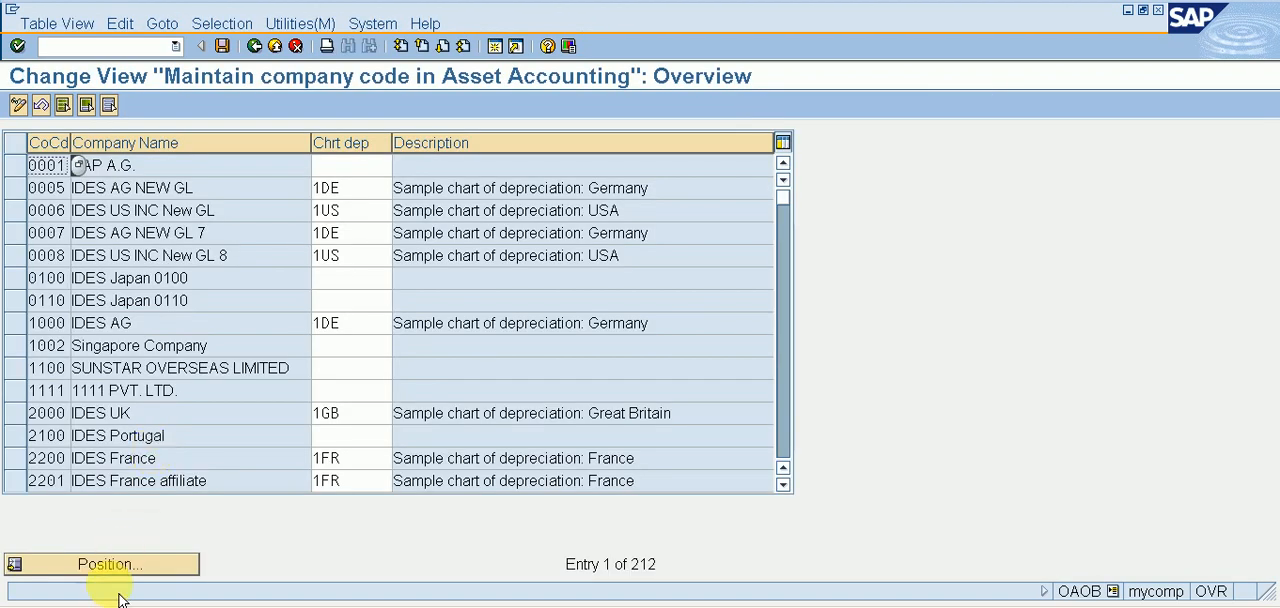
click(116, 573)
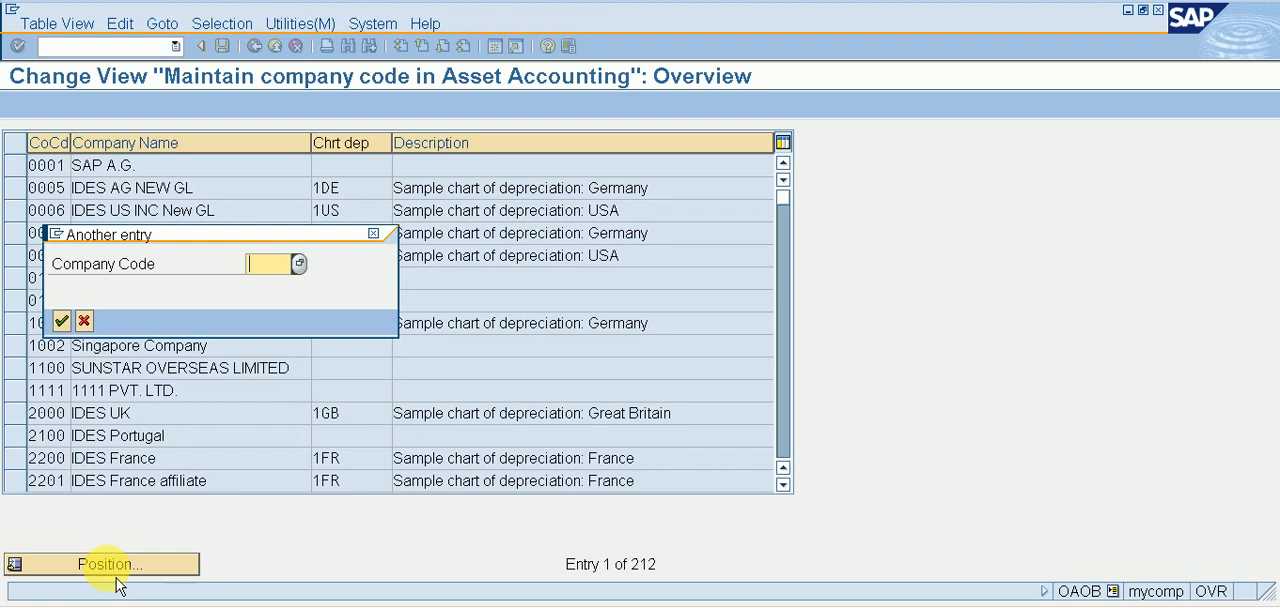
text(RI11)
key(Return)
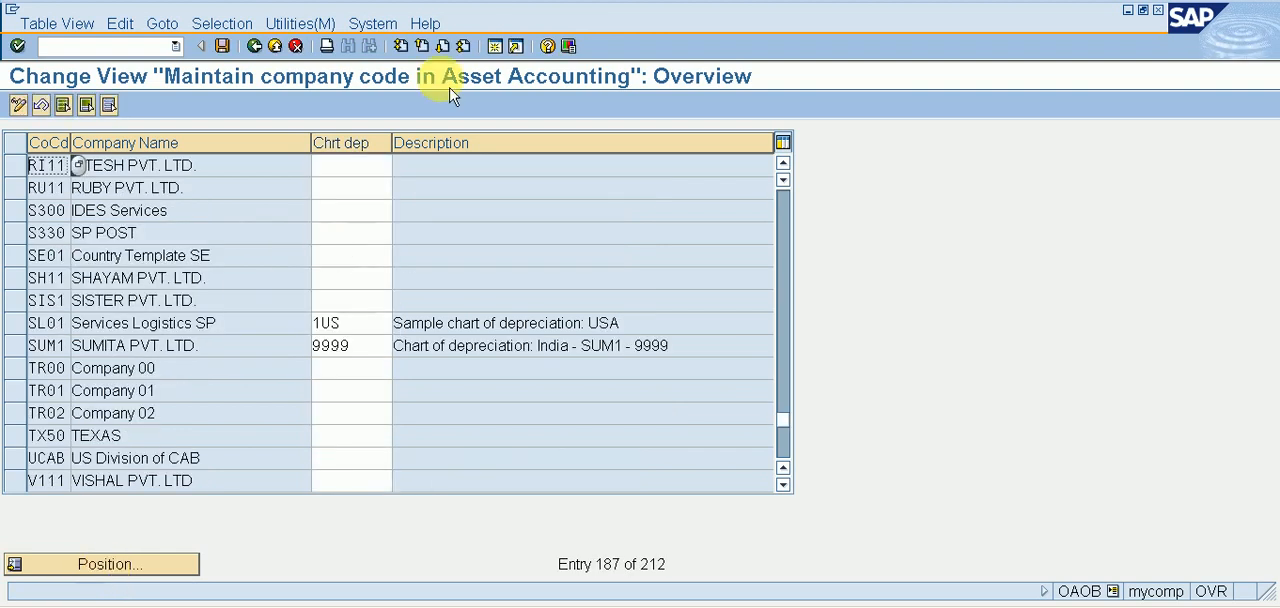
Assign chart of depreciation RI11 to company code RI11, save, and return to the implementation guide.
click(358, 170)
text(RI11)
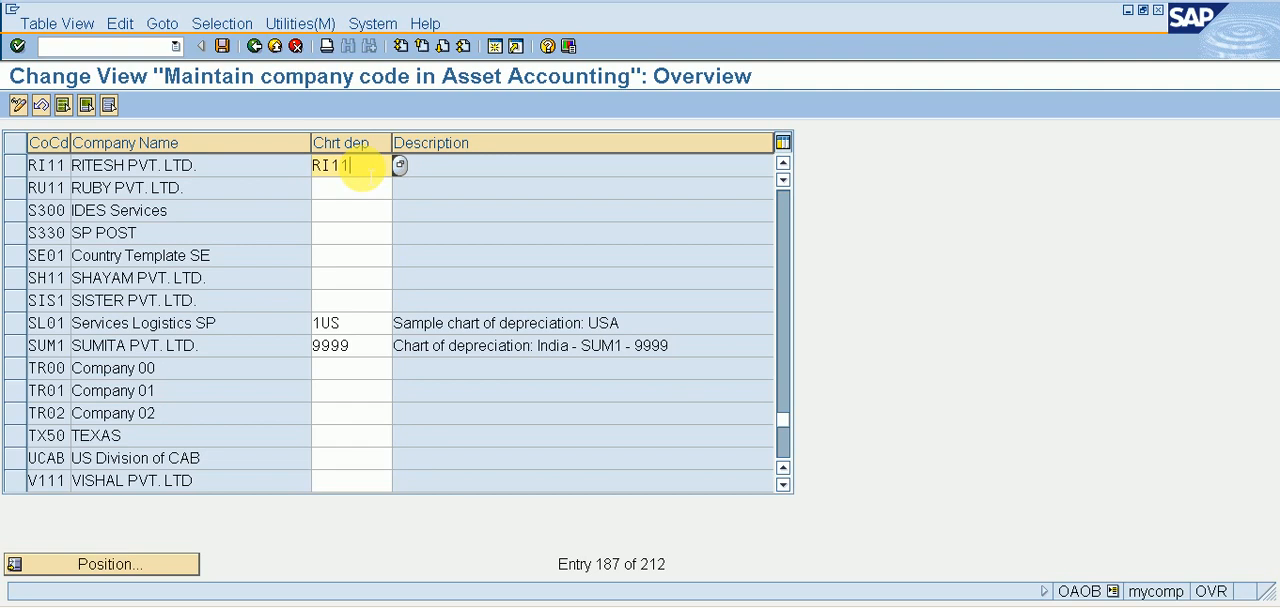
key(Return)
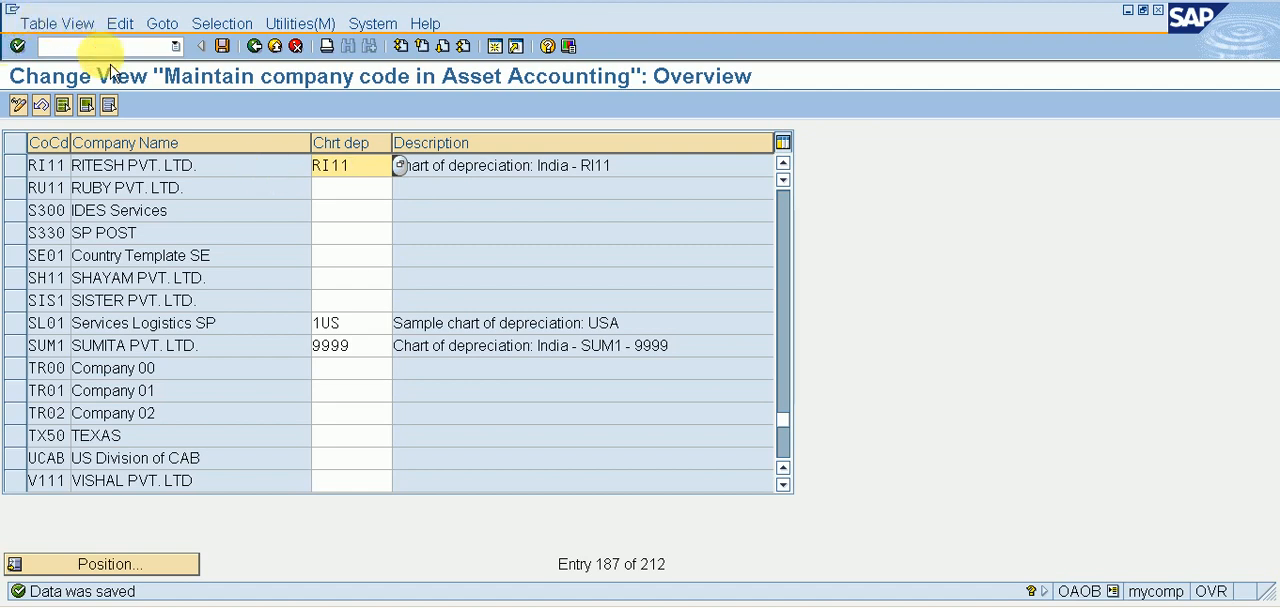
click(256, 47)
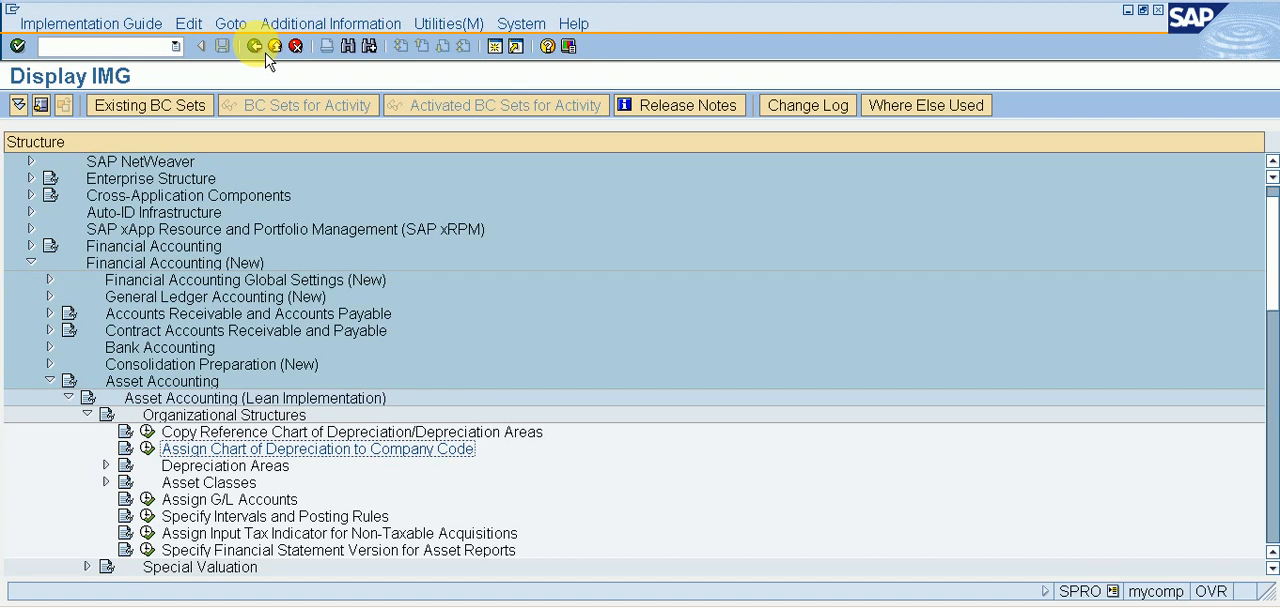
Expand Asset Classes under the lean implementation's Organizational Structures and open the Specify Required Entries for Asset Master Data activity.
key(Down)
key(Down)
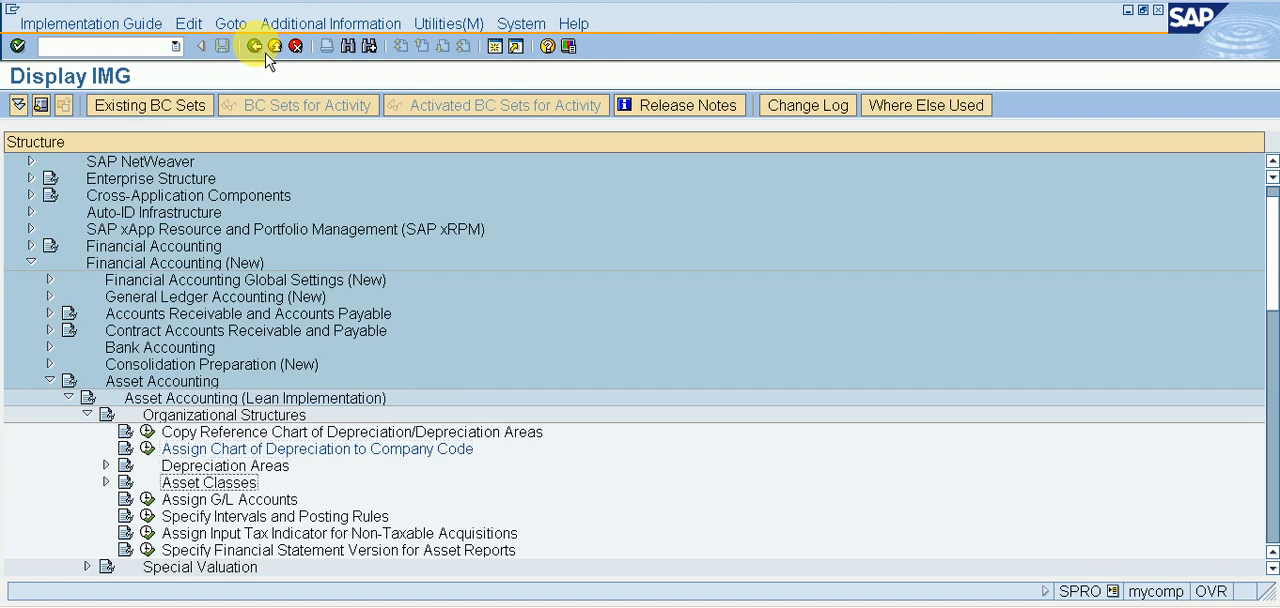
key(Right)
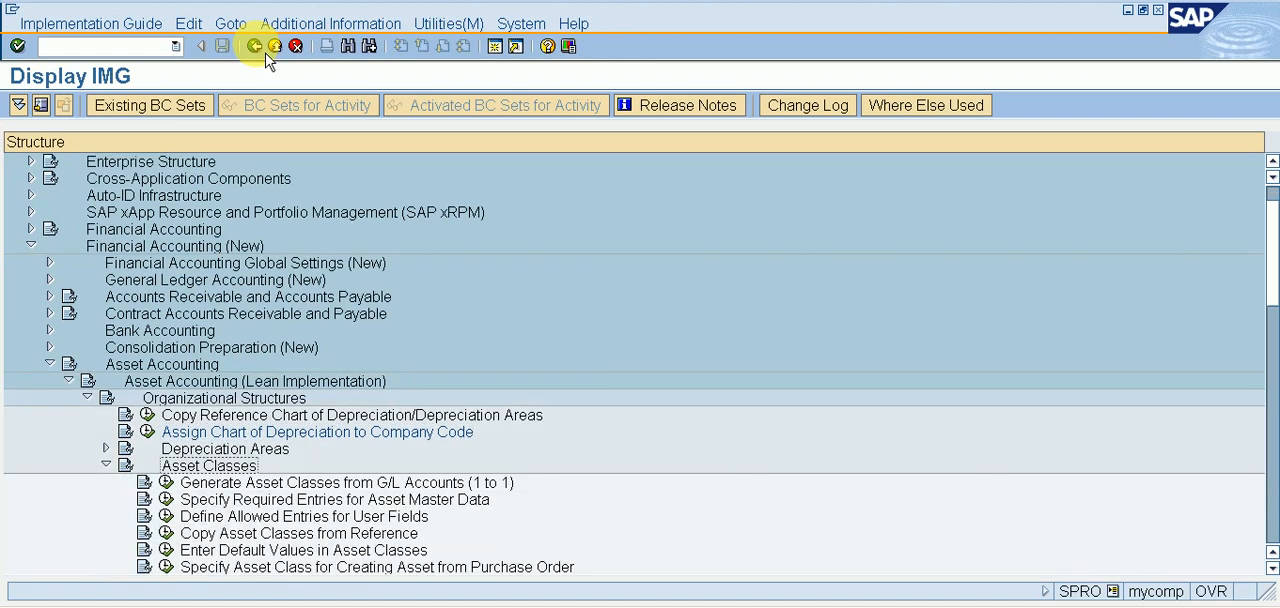
key(Down)
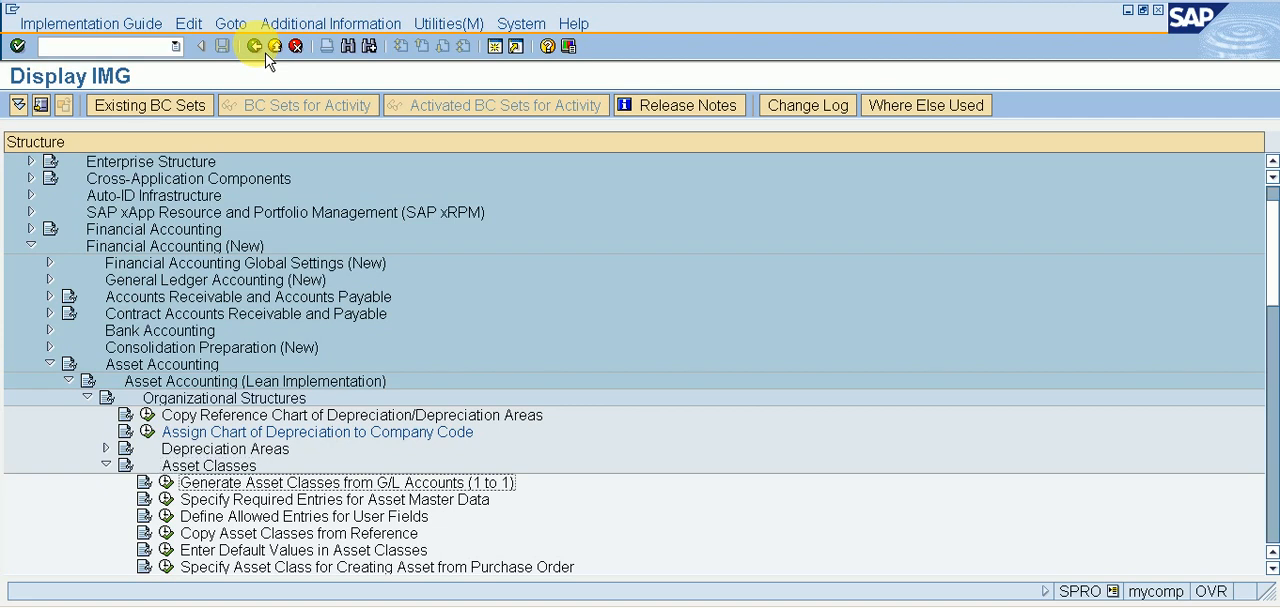
key(Down)
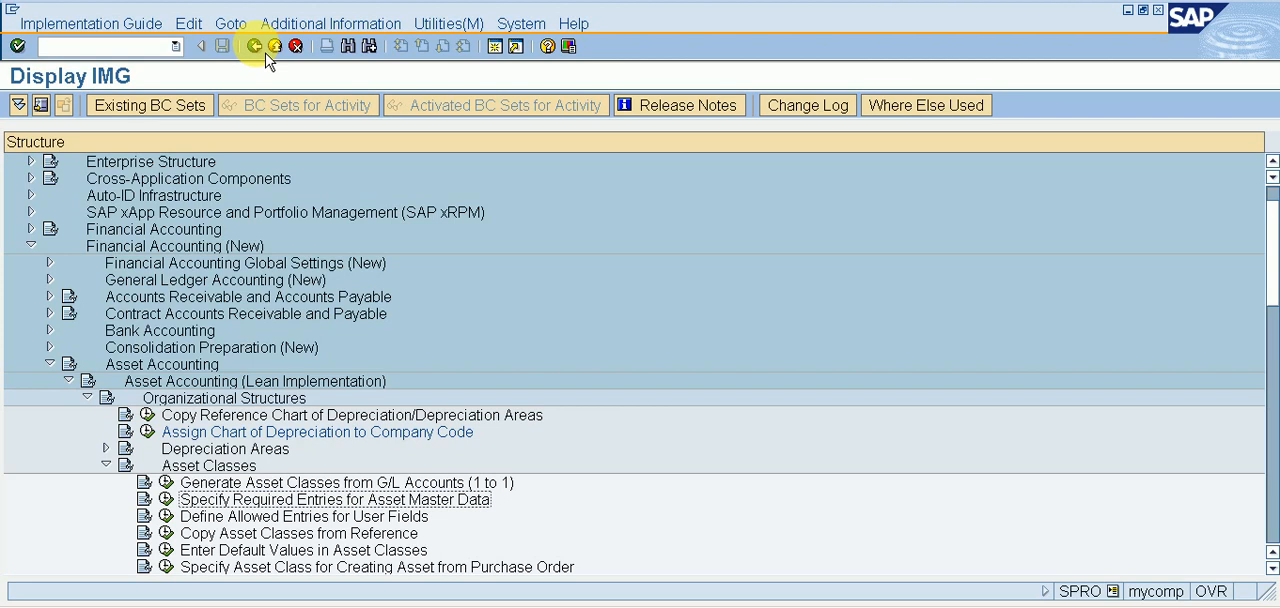
key(Left)
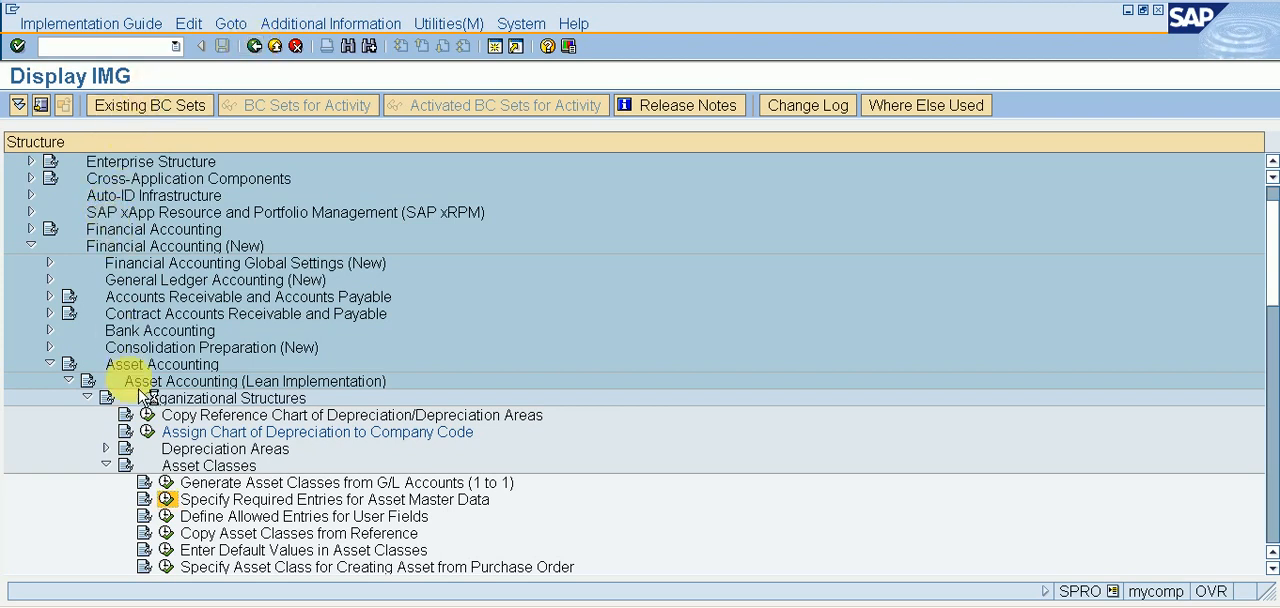
double_click(462, 497)
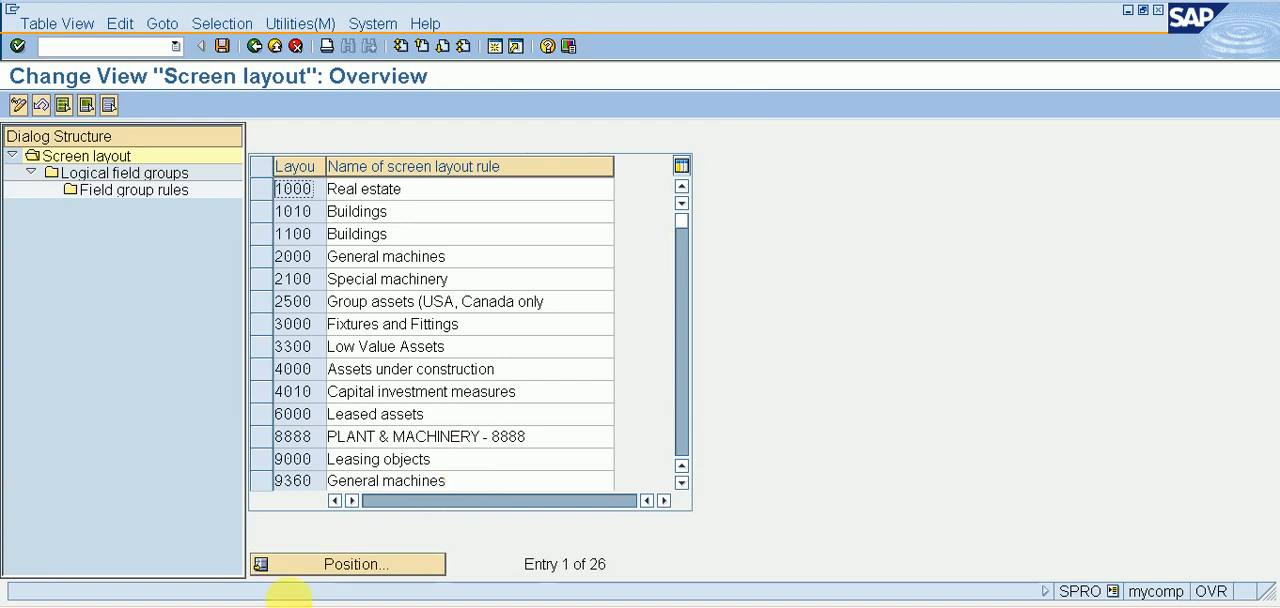
Review the screen layout rules, examine the logical field groups of layout 2000 General machines, and return to the implementation guide.
click(682, 483)
click(682, 483)
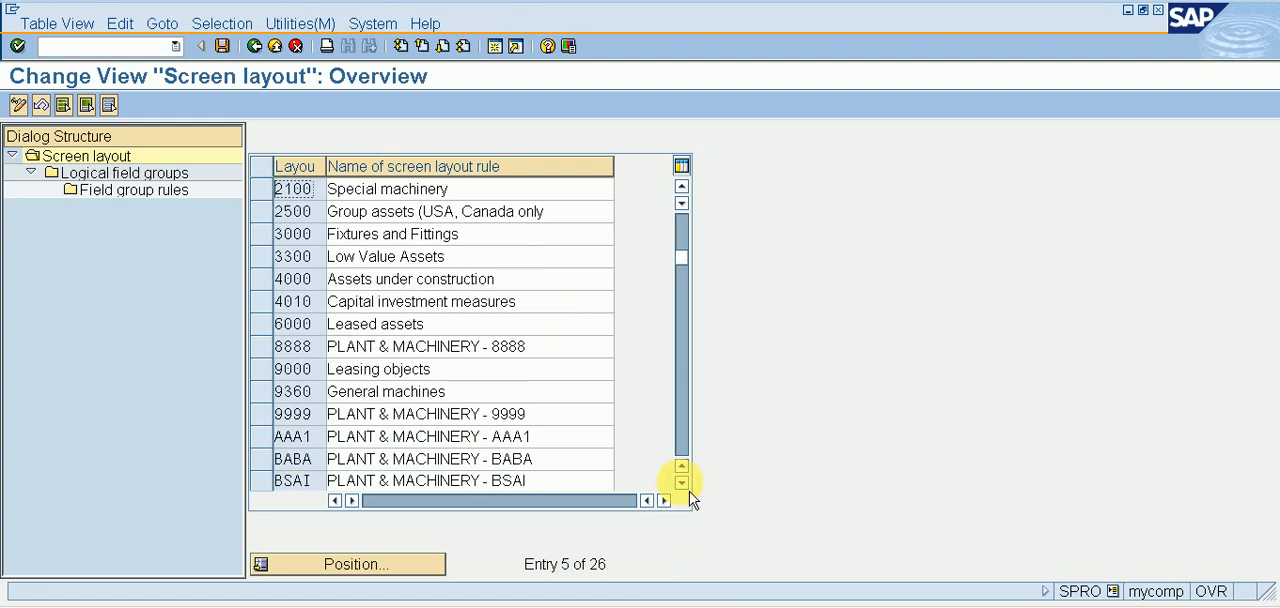
scroll(697, 247, up, 2)
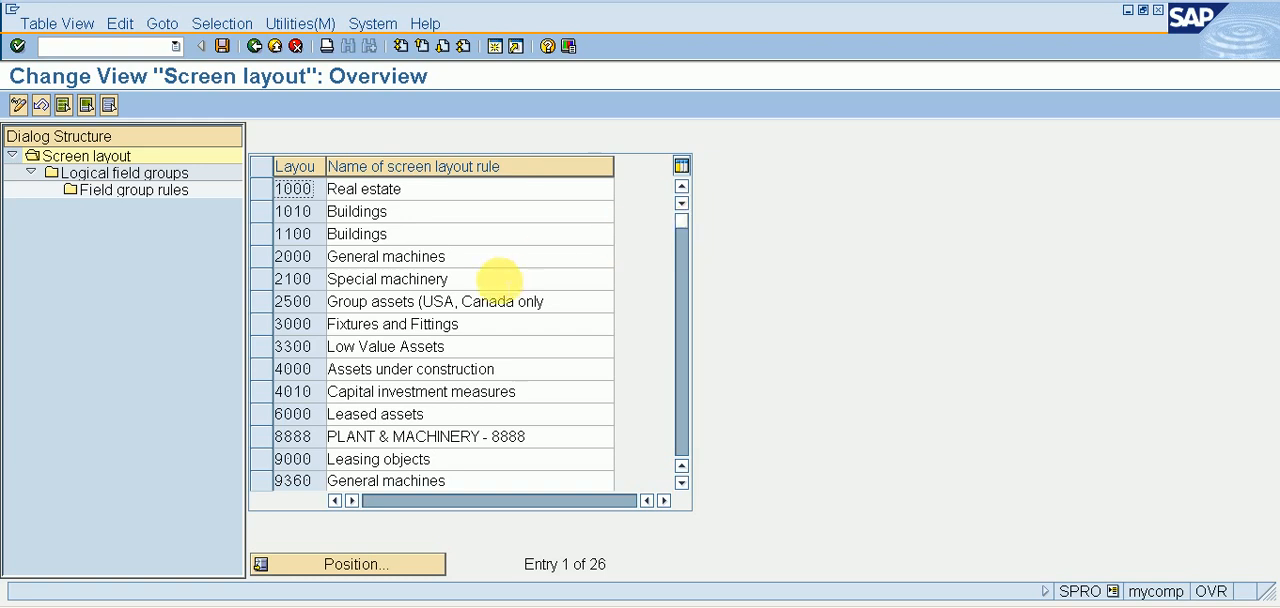
click(262, 264)
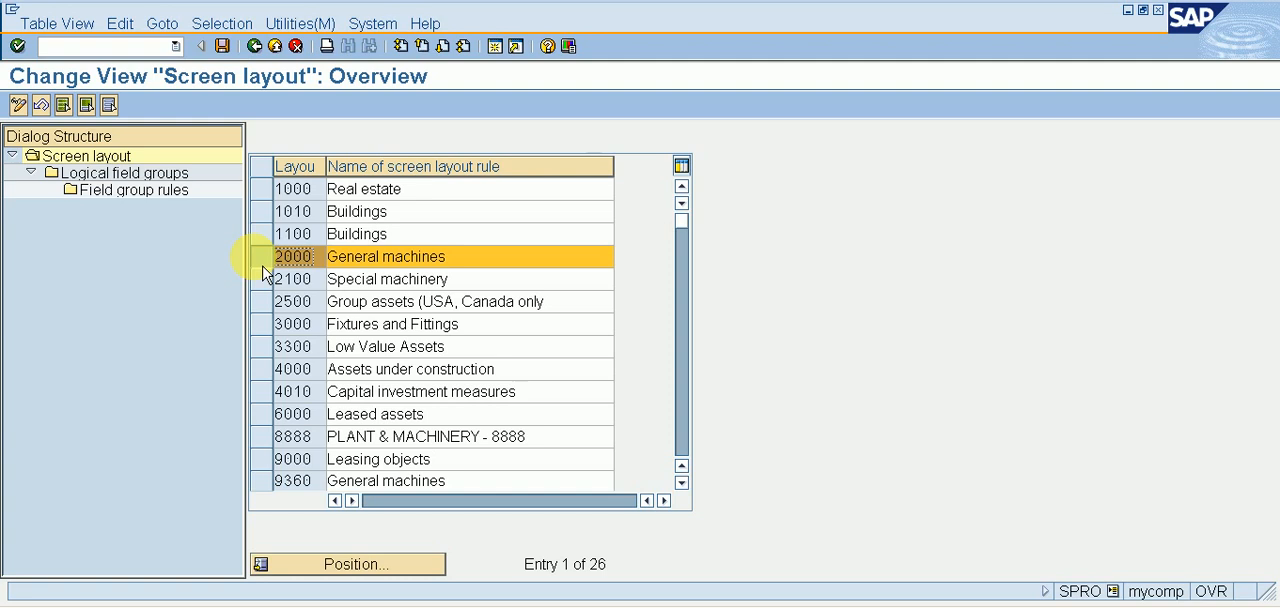
double_click(178, 182)
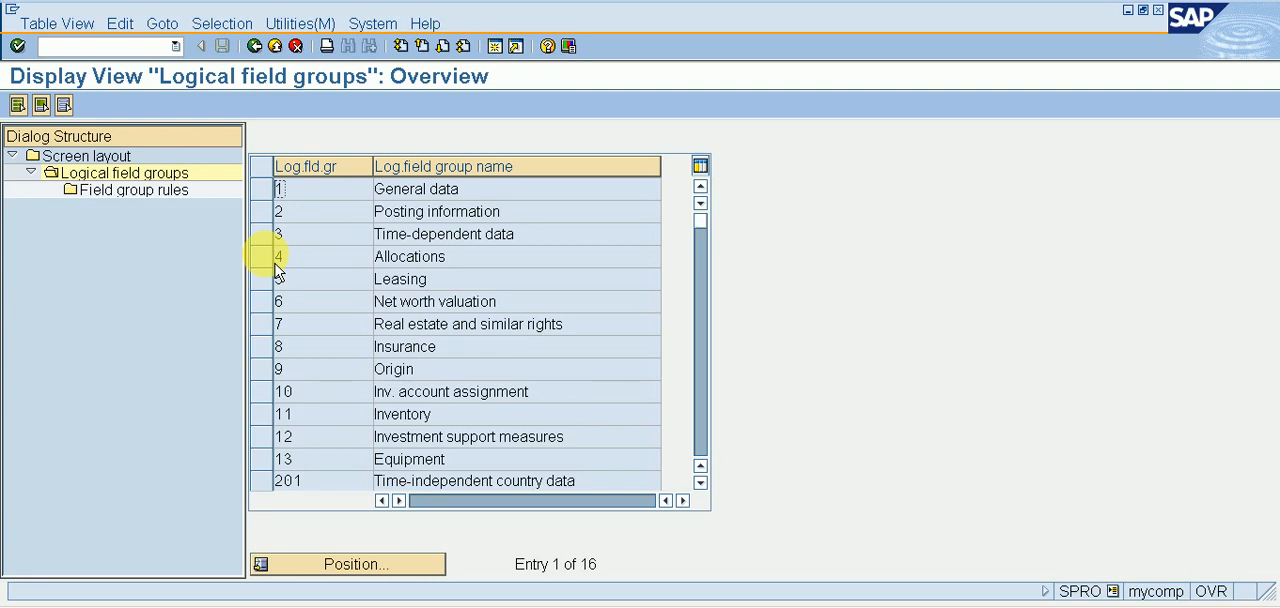
click(254, 45)
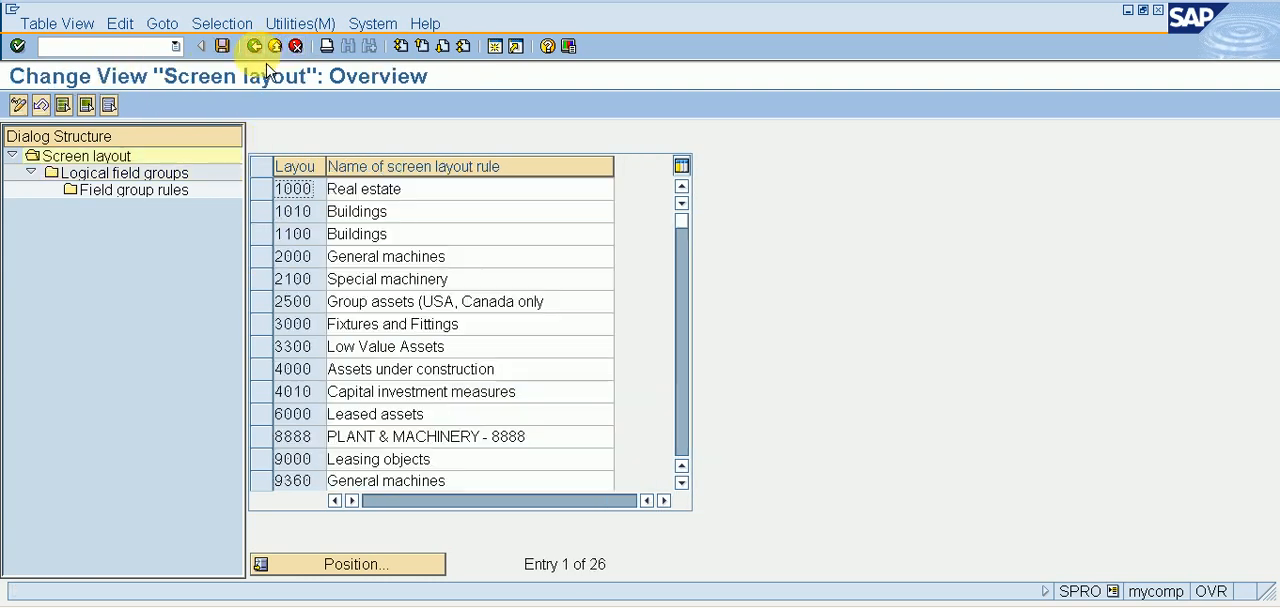
click(277, 268)
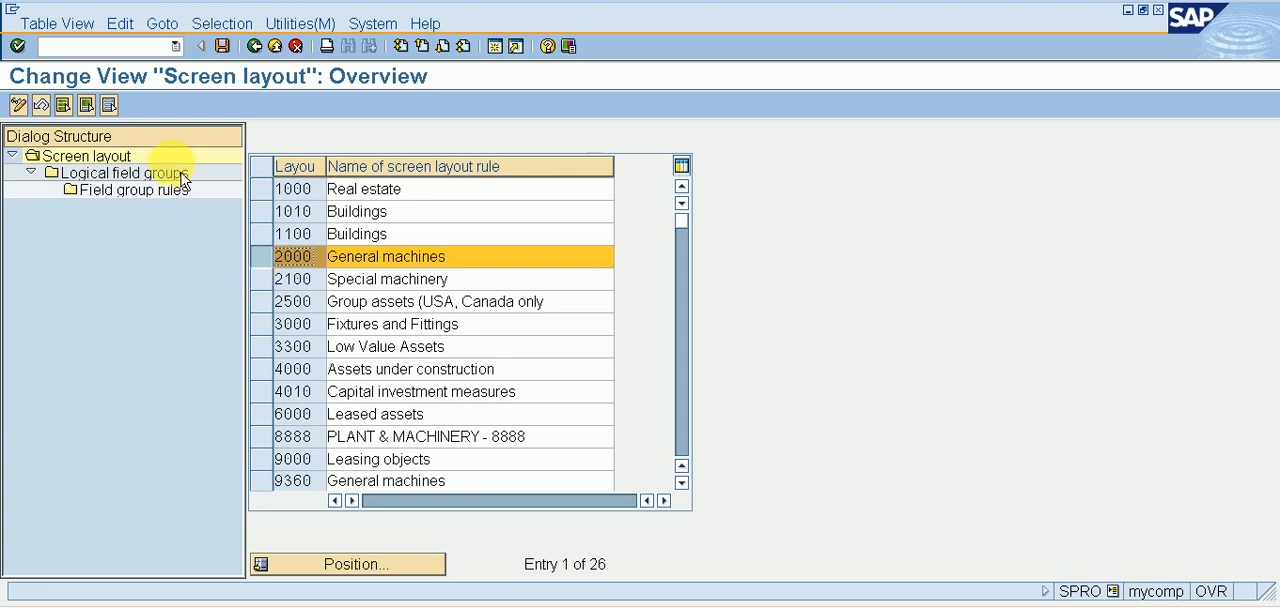
click(255, 46)
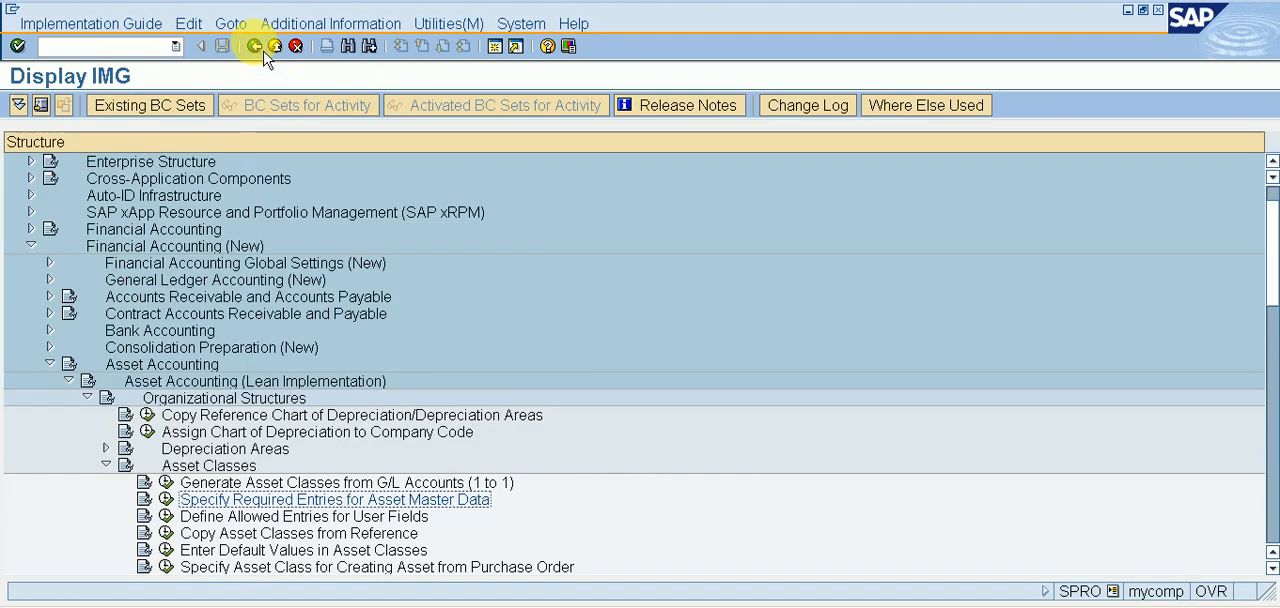
Look through the lean implementation's Asset Classes activities, collapse that node, and examine the activities under Depreciation Areas.
key(Down)
key(Down)
key(Down)
key(Down)
key(Down)
key(Down)
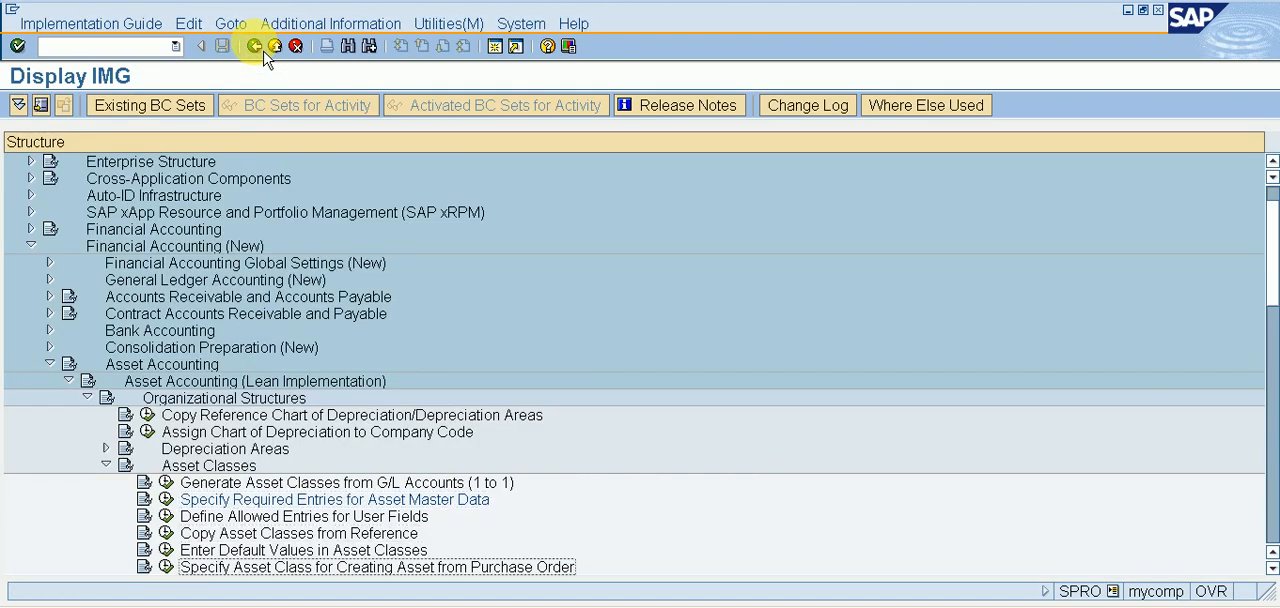
key(Up)
key(Up)
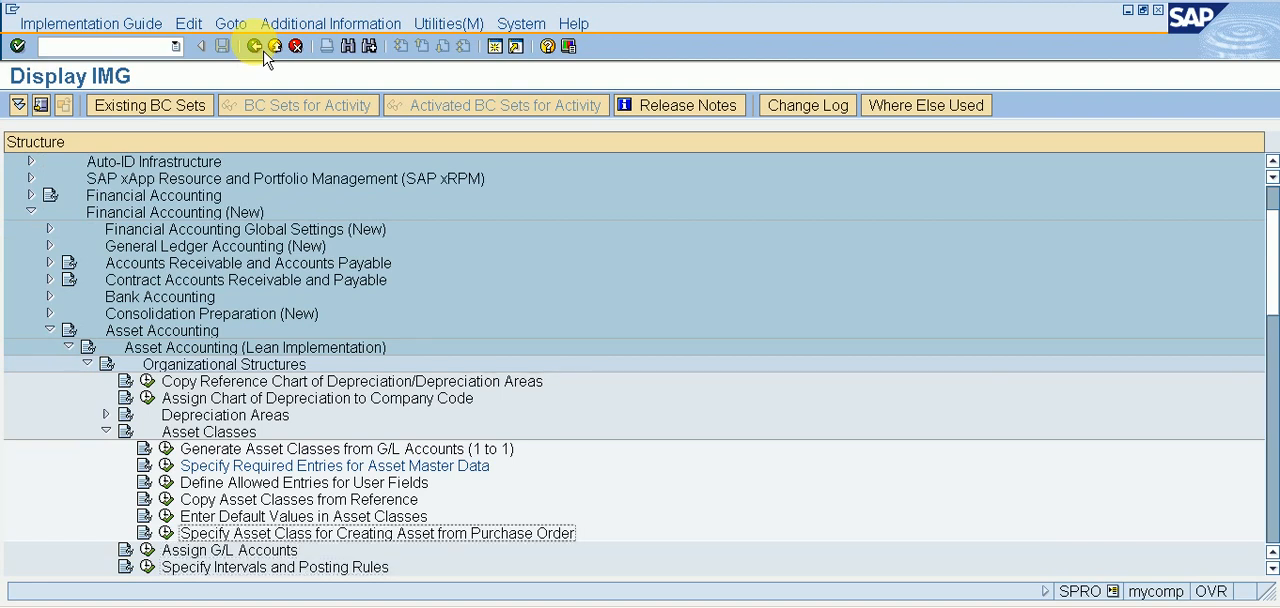
key(Up)
key(Up)
key(Up)
key(Up)
key(Up)
key(Up)
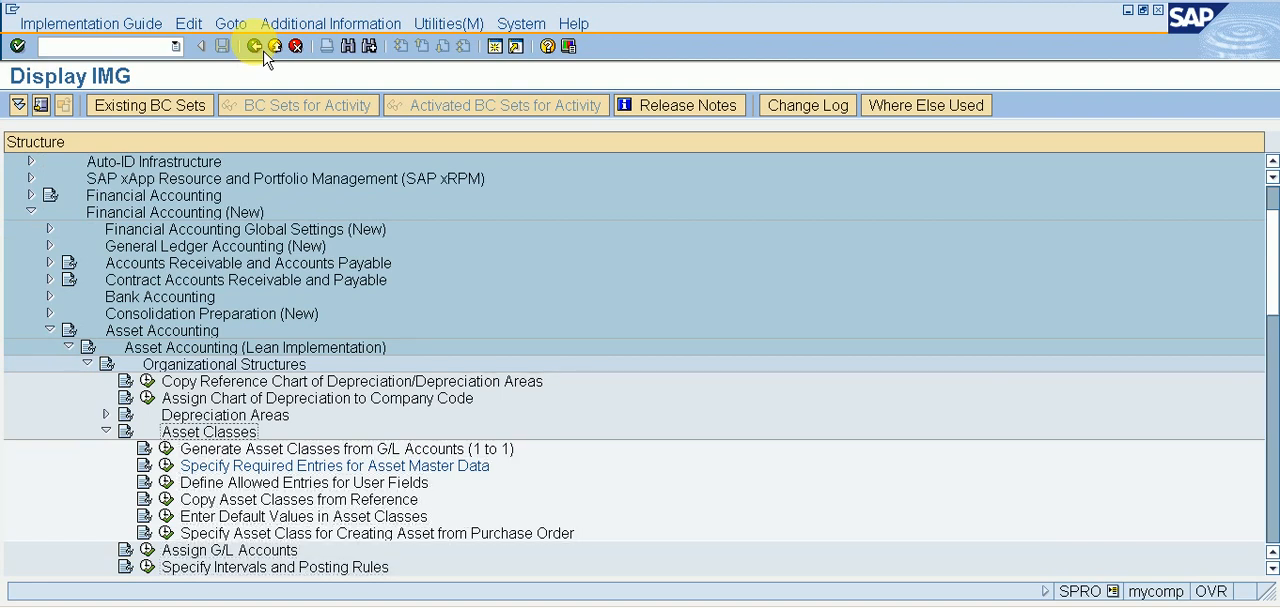
key(Left)
key(Up)
key(Right)
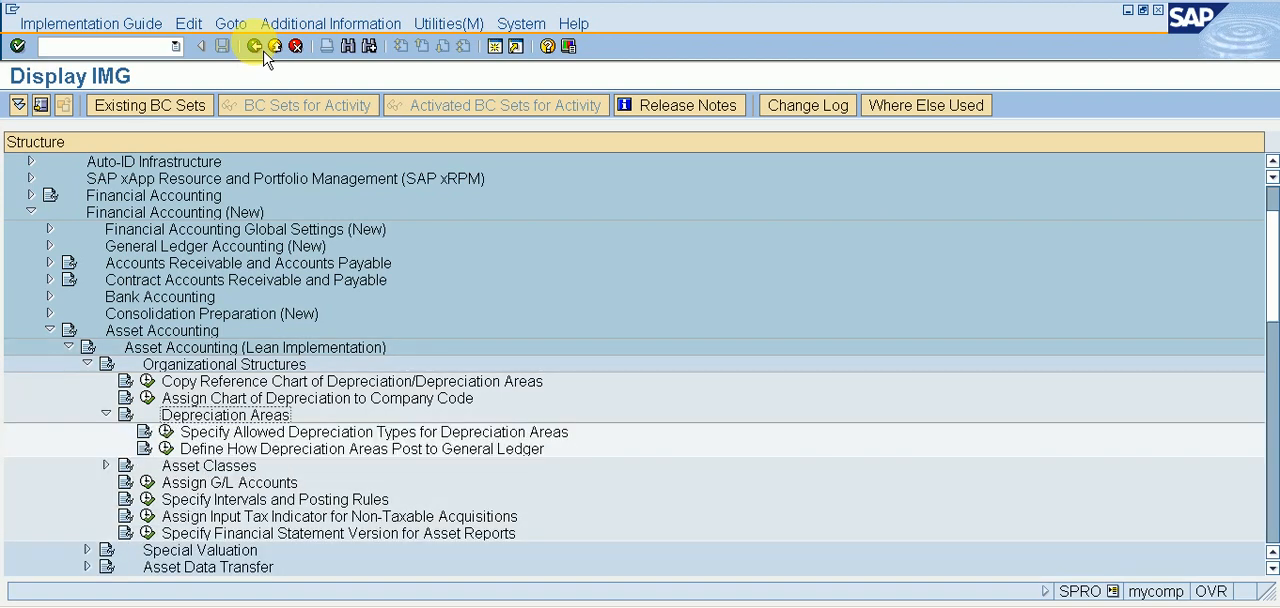
Open Specify Account Determination in the Asset Classes outside the lean implementation and review the existing account determinations.
key(Left)
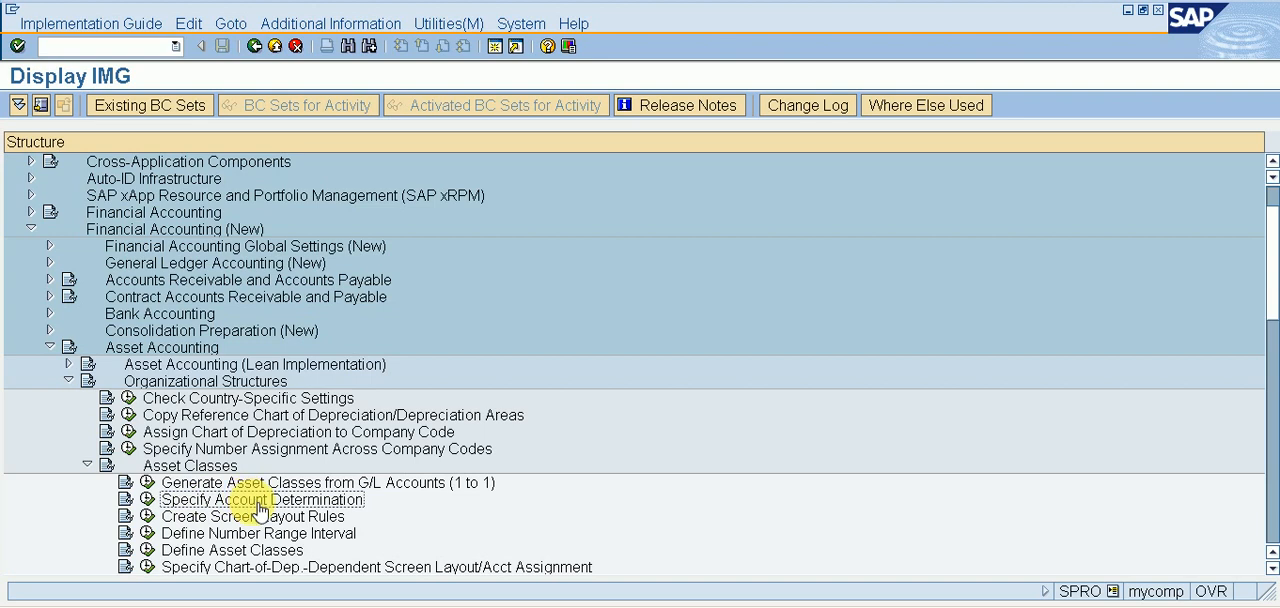
click(148, 509)
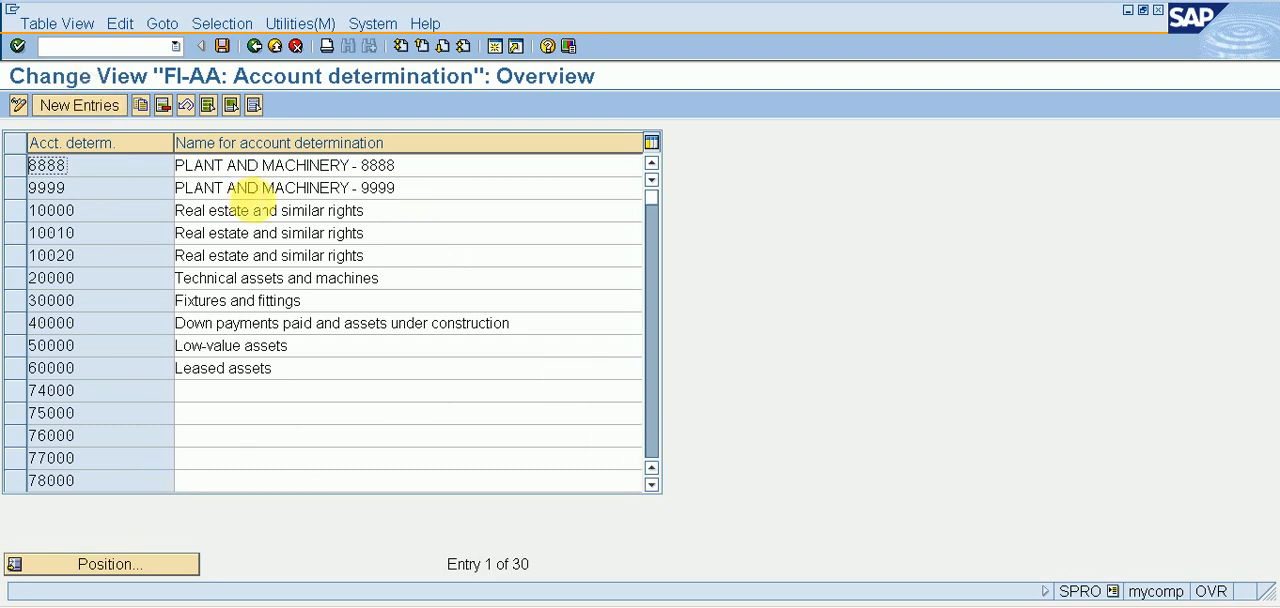
scroll(657, 497, down, 8)
click(651, 486)
click(651, 486)
click(651, 486)
click(651, 486)
click(651, 488)
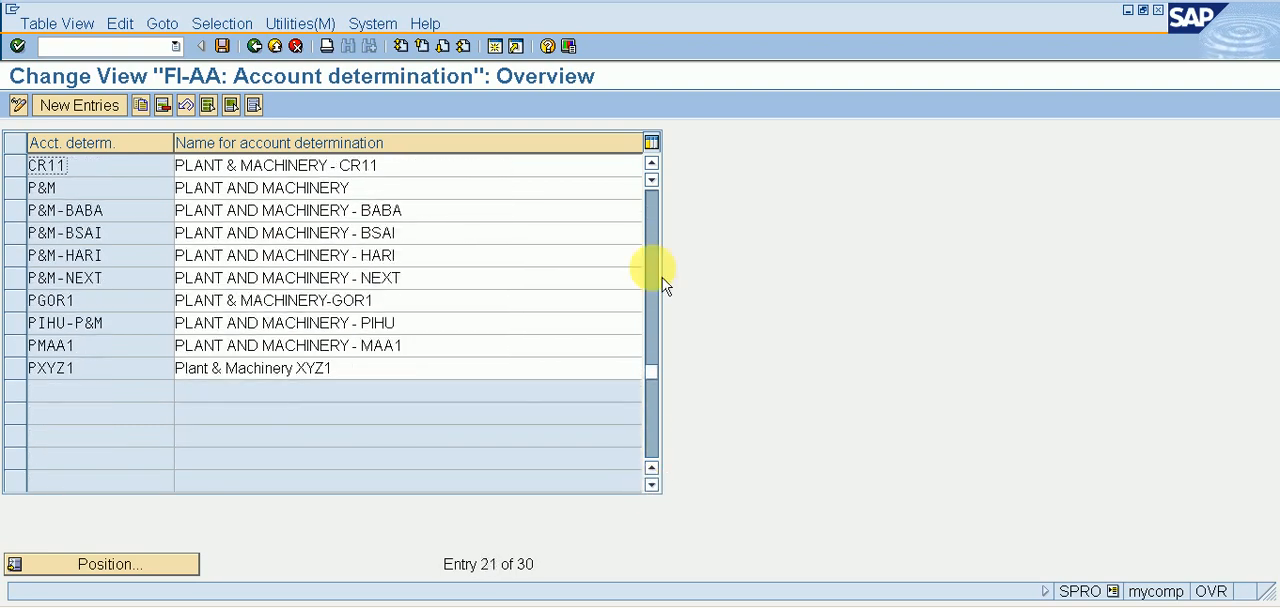
click(653, 229)
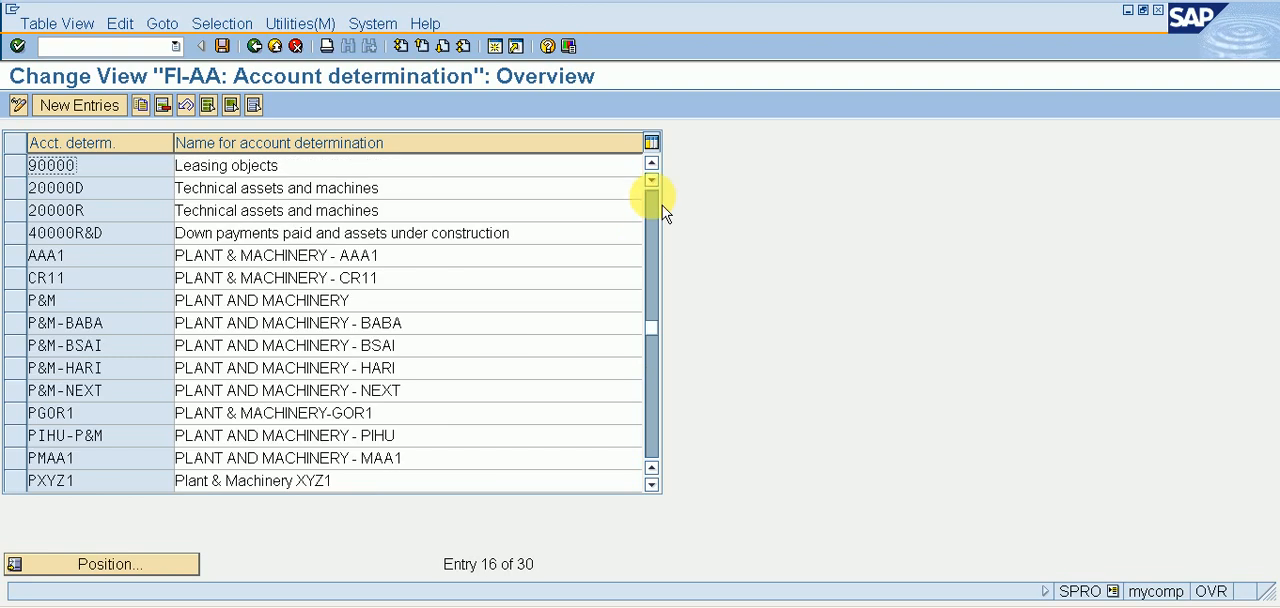
click(655, 208)
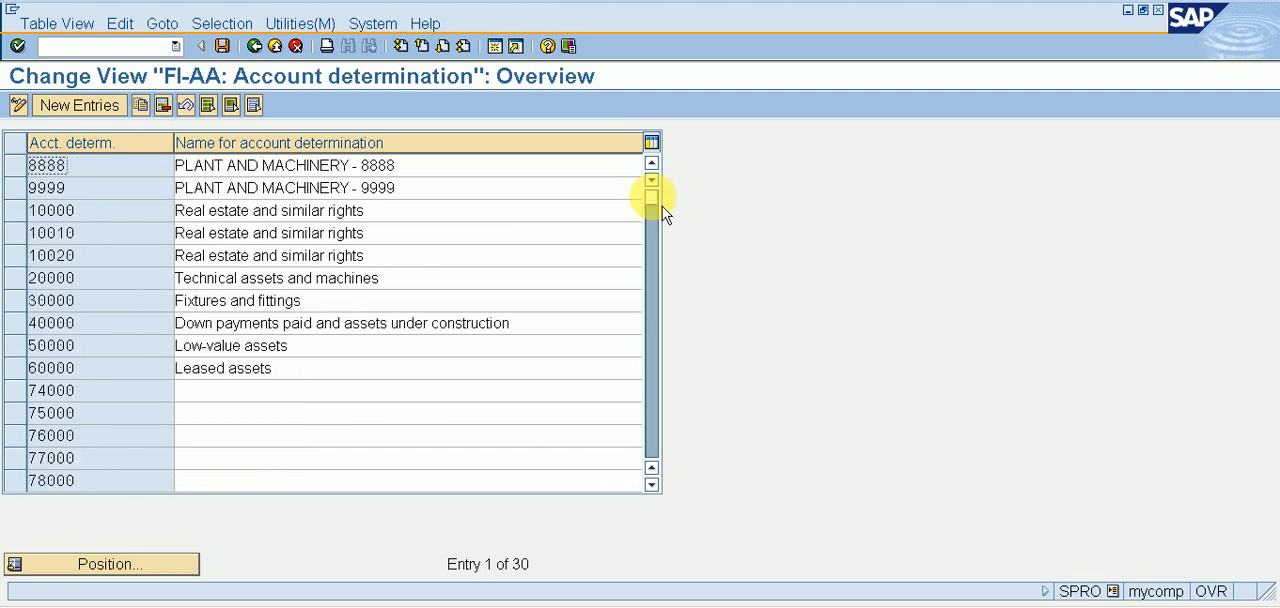
Create account determination RI11 named PLANT & MACHINERY, save it, and return to the implementation guide.
click(112, 108)
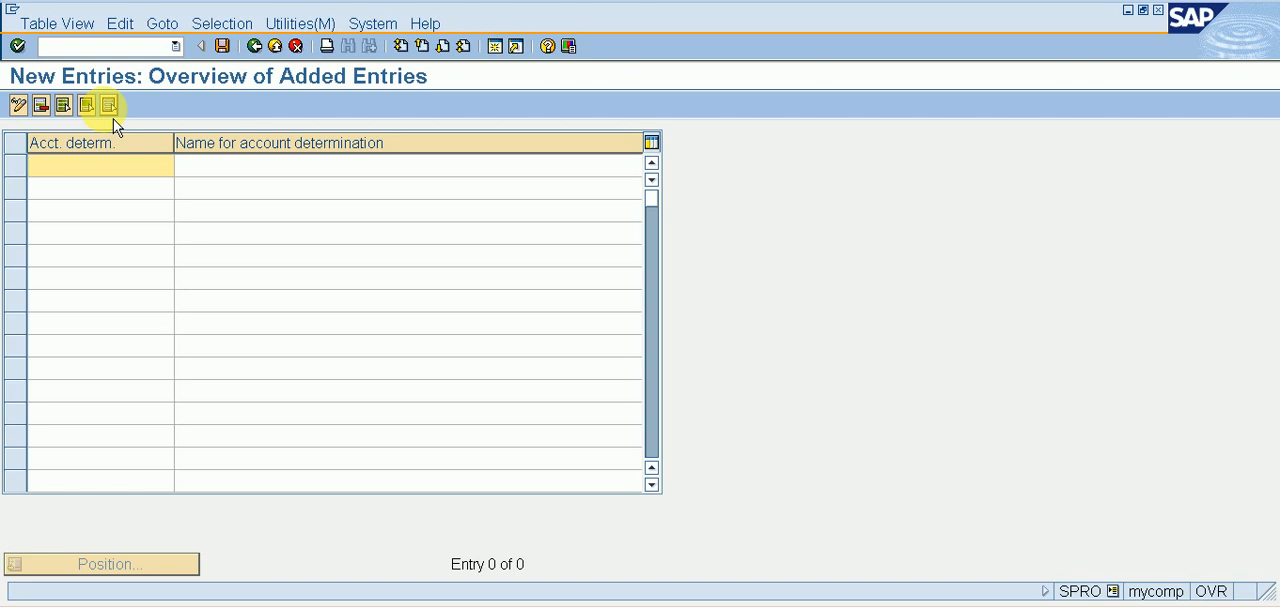
text(RI11)
key(Tab)
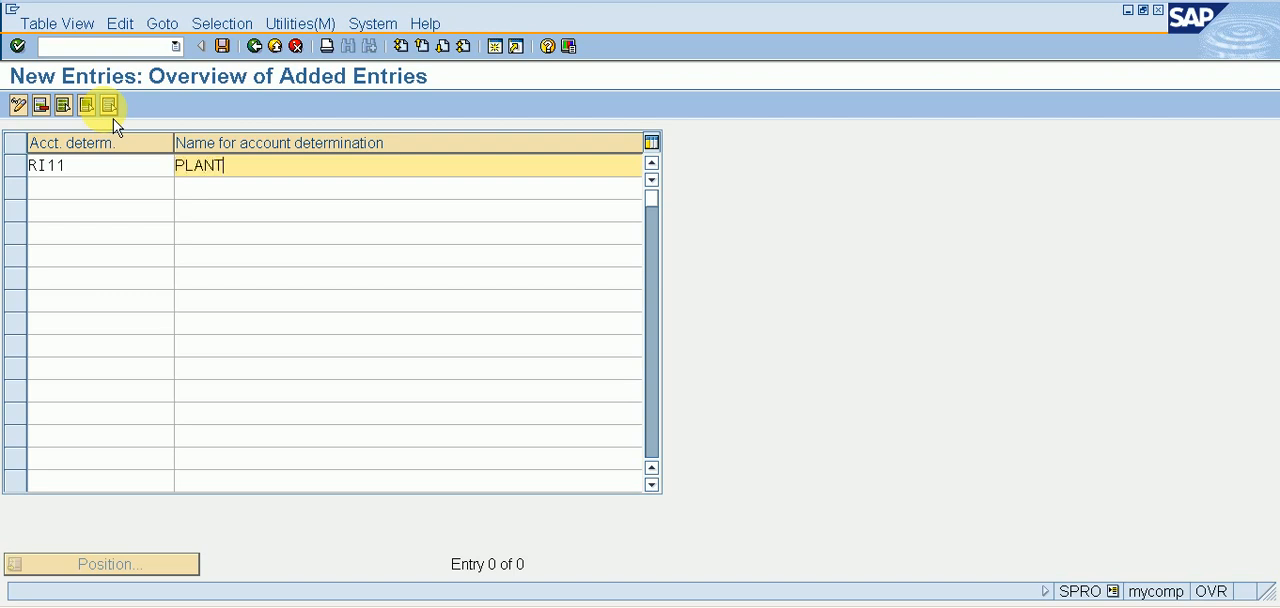
text(PLANT & MACHINERY)
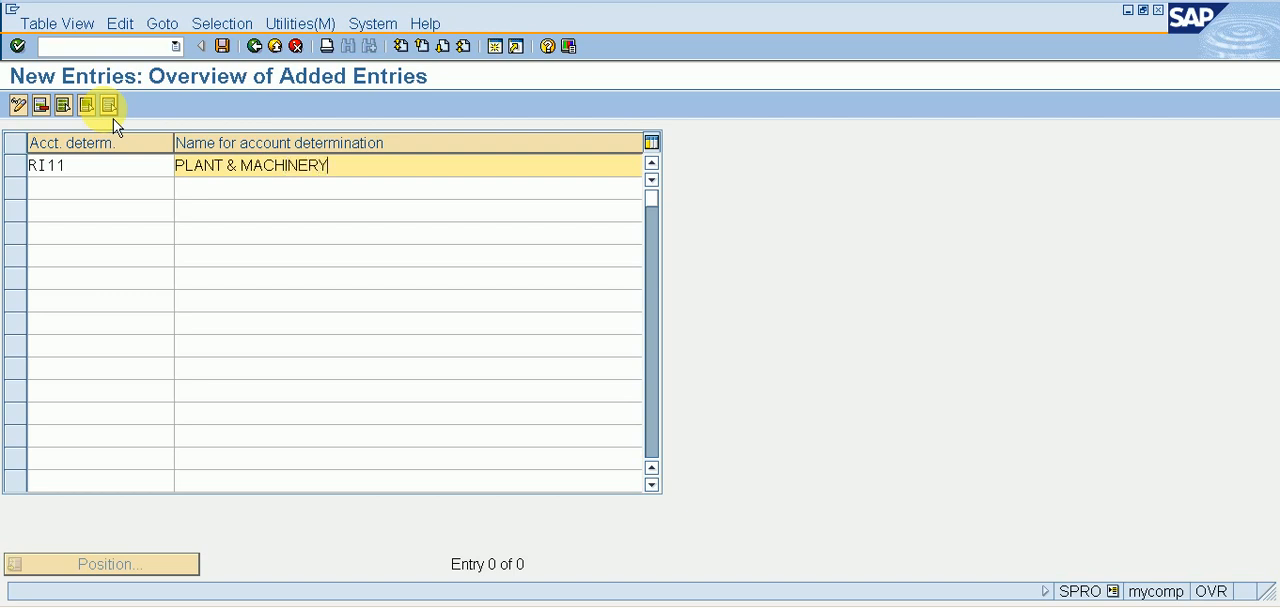
click(222, 46)
click(255, 46)
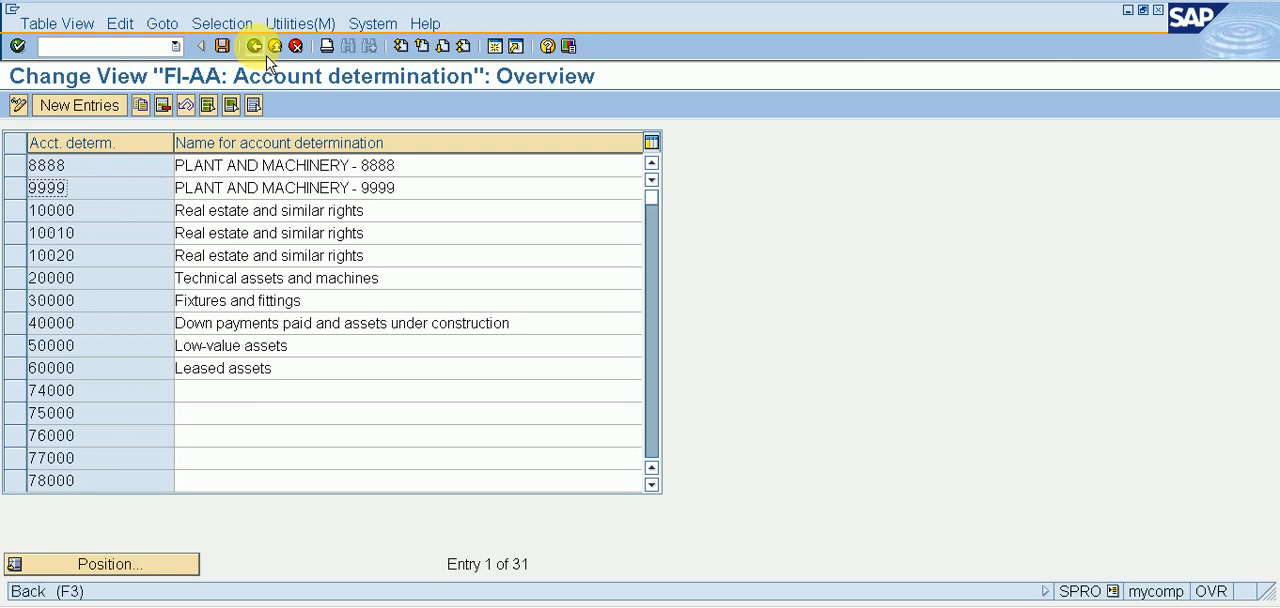
click(256, 45)
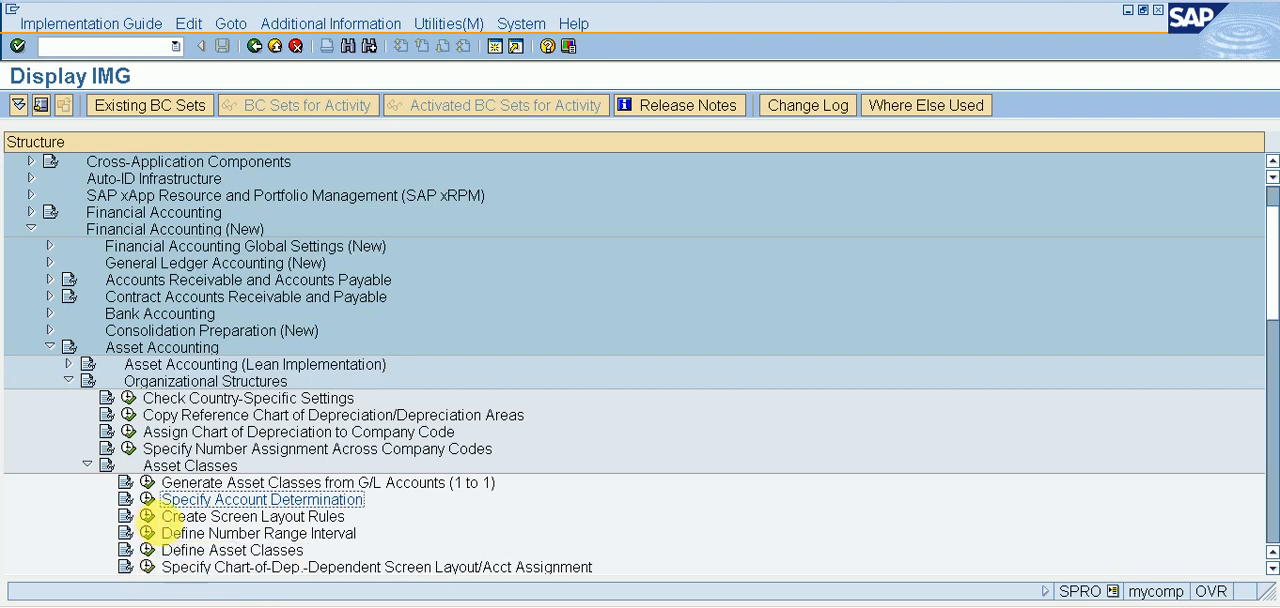
In the Create Screen Layout Rules activity, copy rule 2000 General machines to RI11 with the name PLANT & MACHINERY - RI11.
click(147, 517)
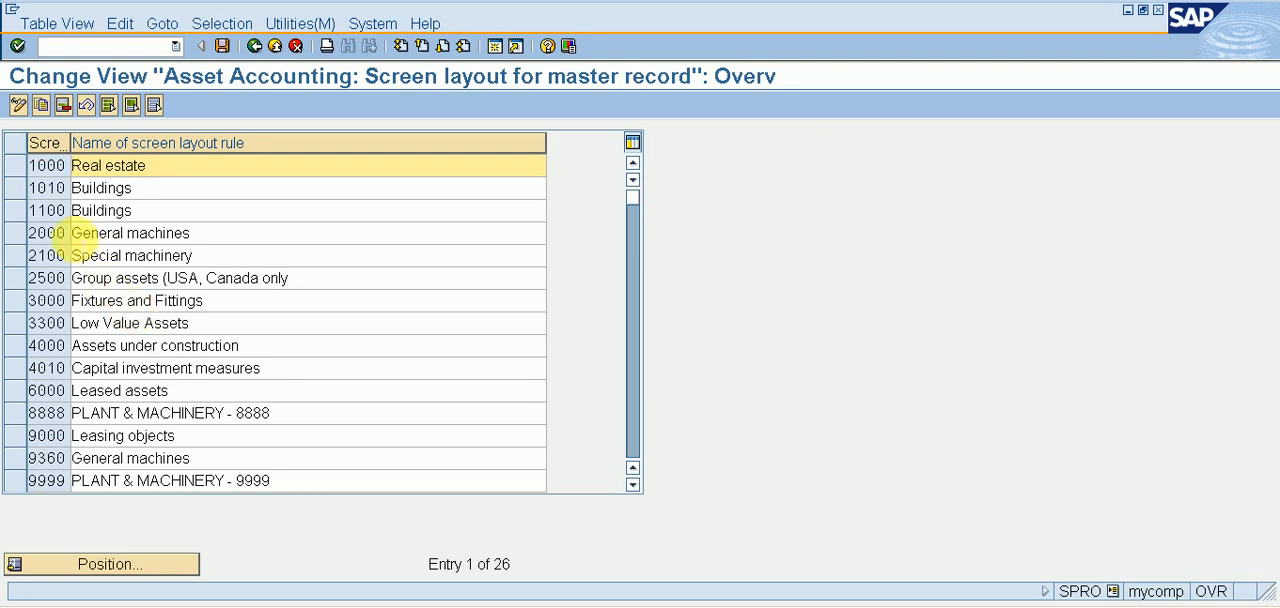
click(27, 243)
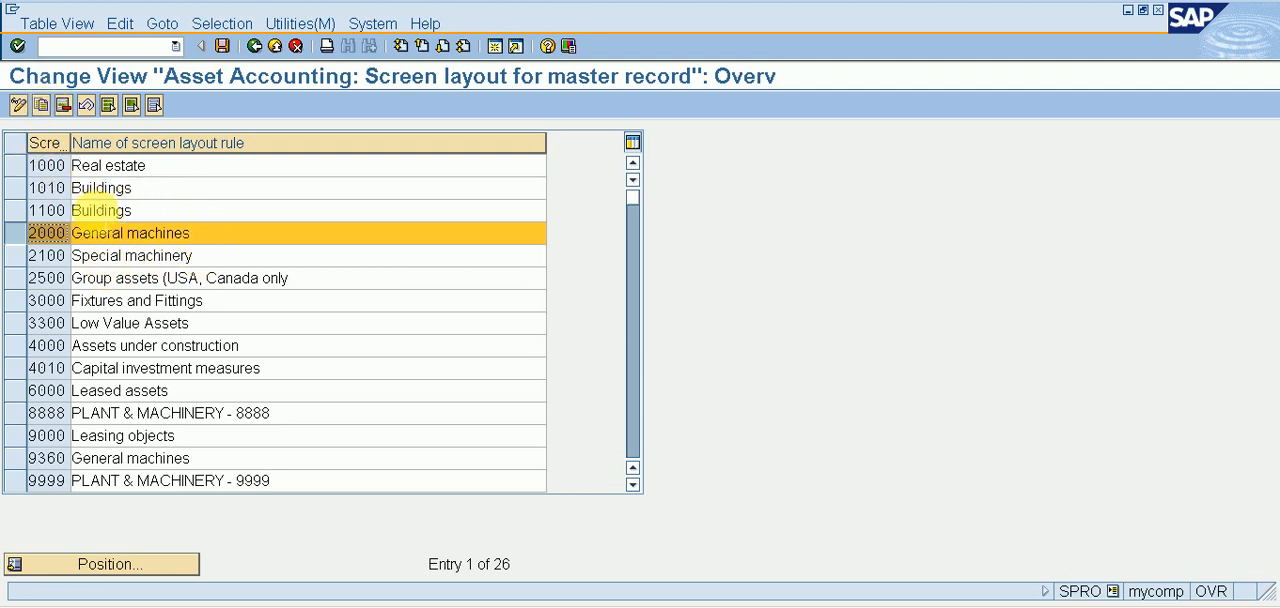
click(40, 104)
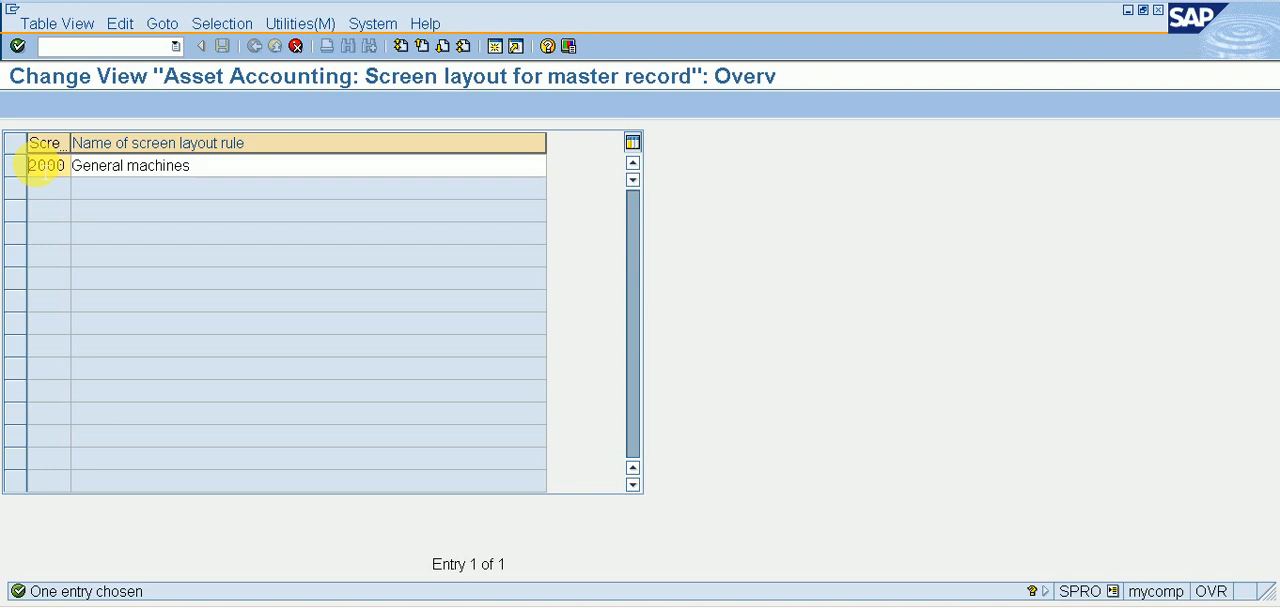
text(11)
click(81, 170)
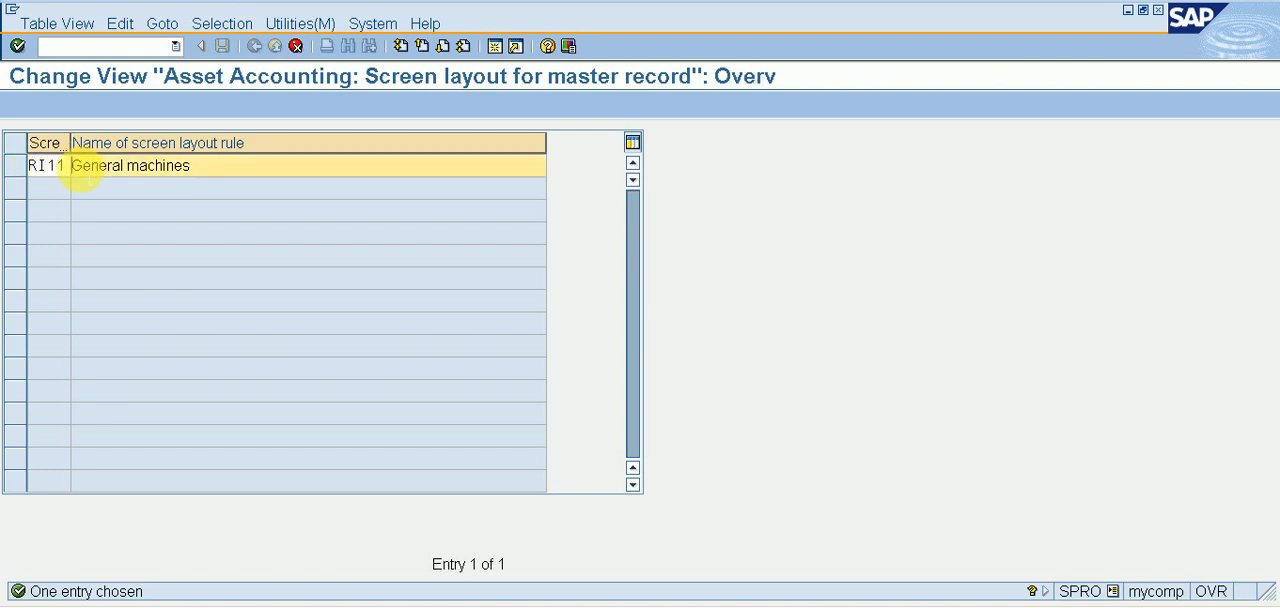
text(PLA)
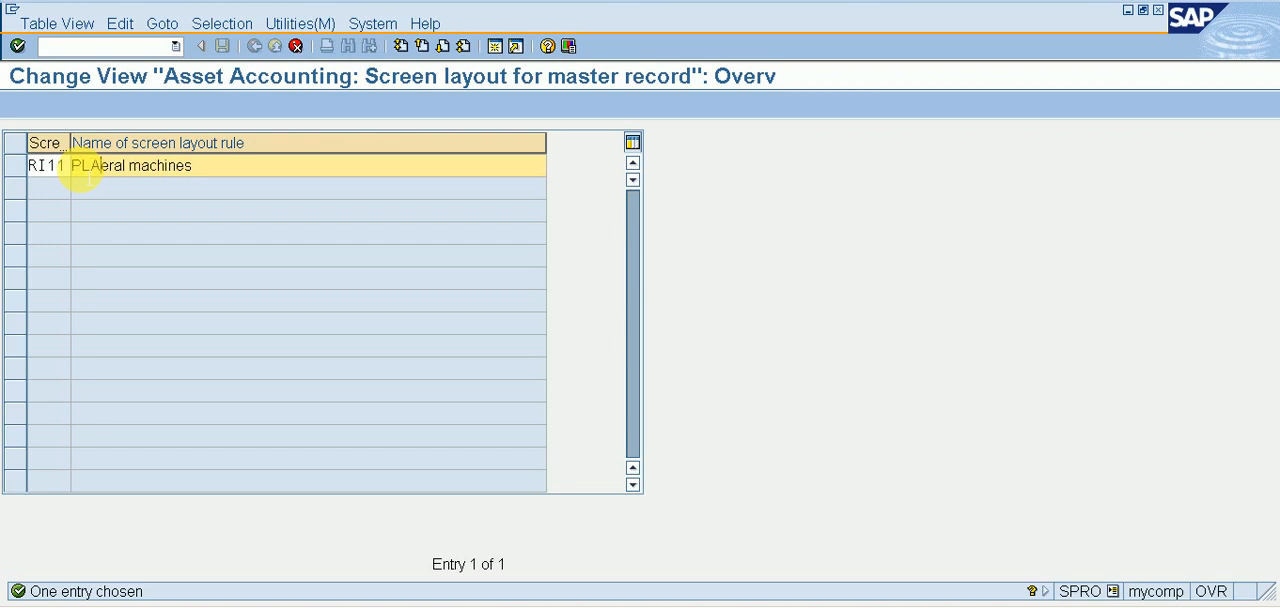
text(NT)
key(Delete)
key(Delete)
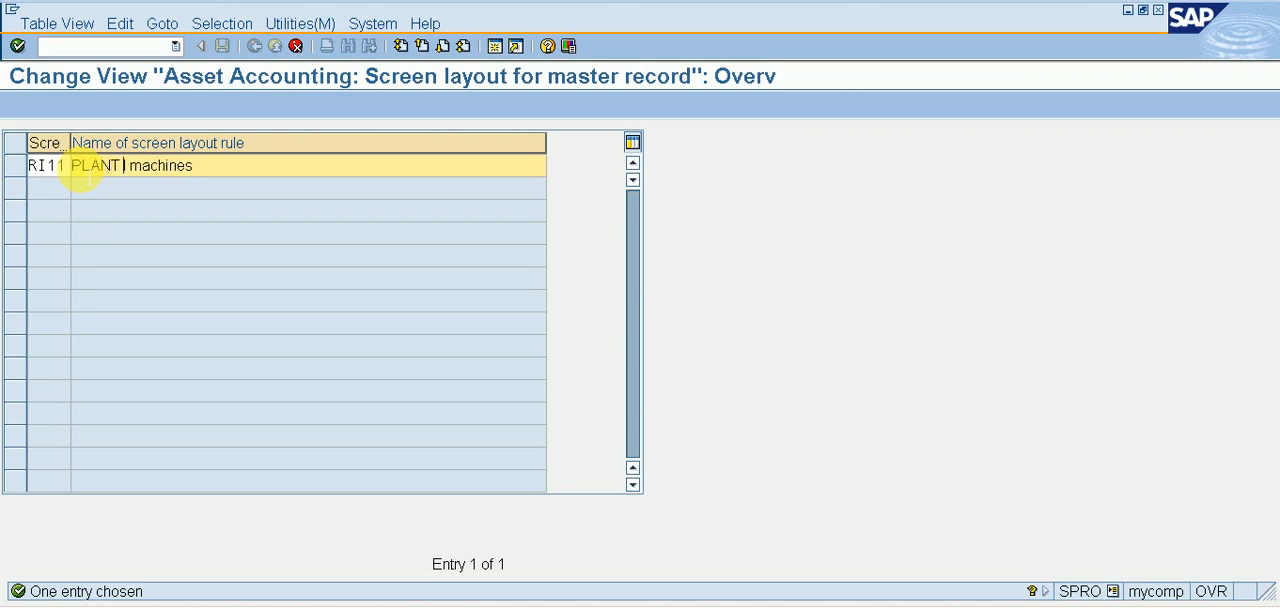
text(& MACHINERY - RI11)
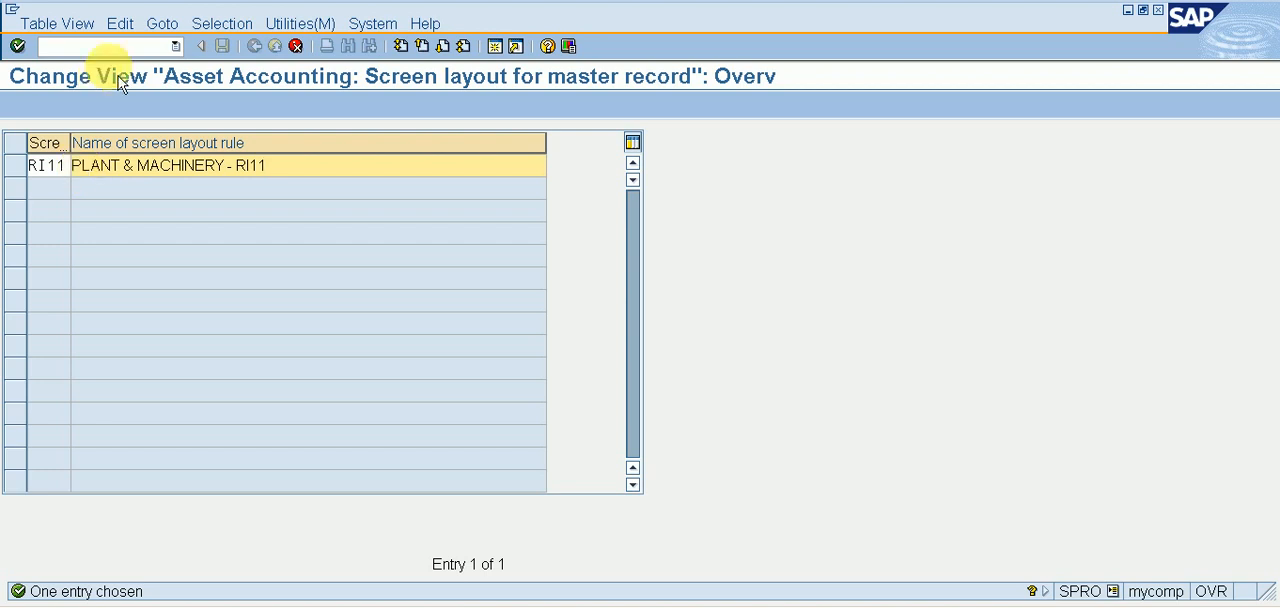
key(Return)
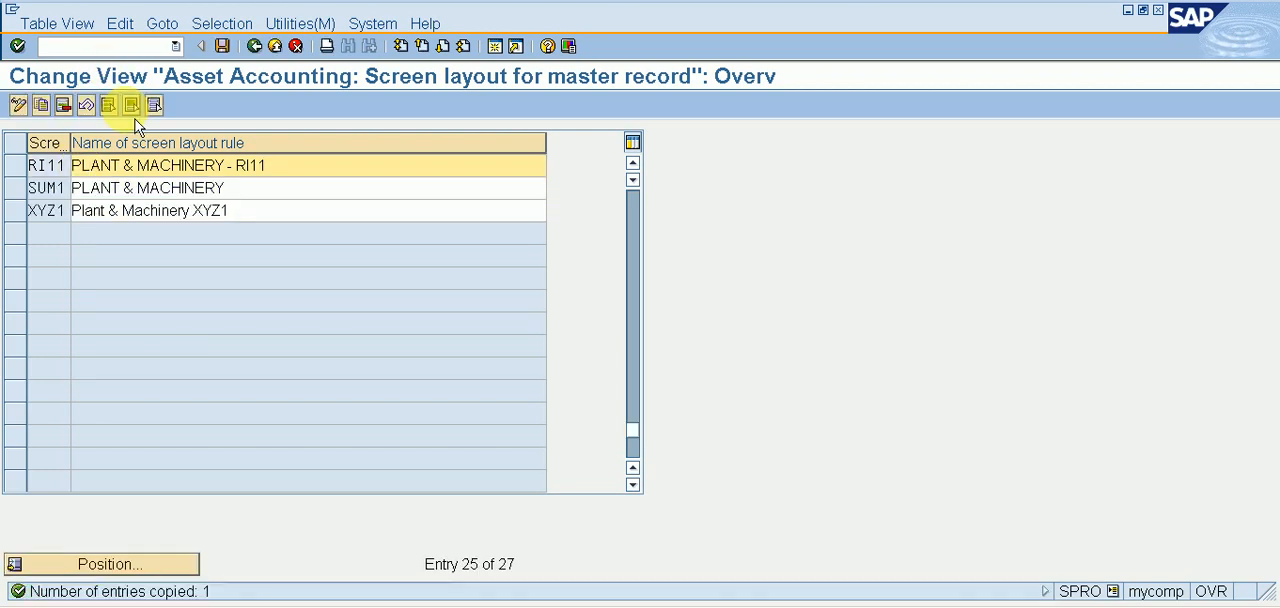
Save the copied screen layout rule RI11 and return to the implementation guide.
click(222, 46)
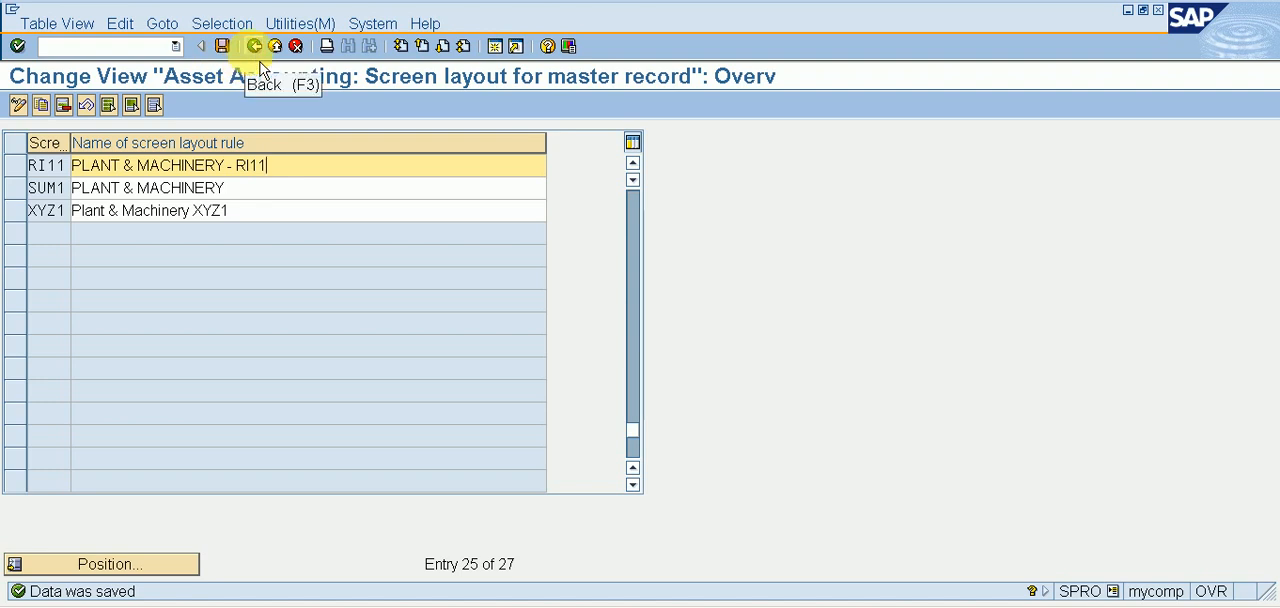
click(254, 46)
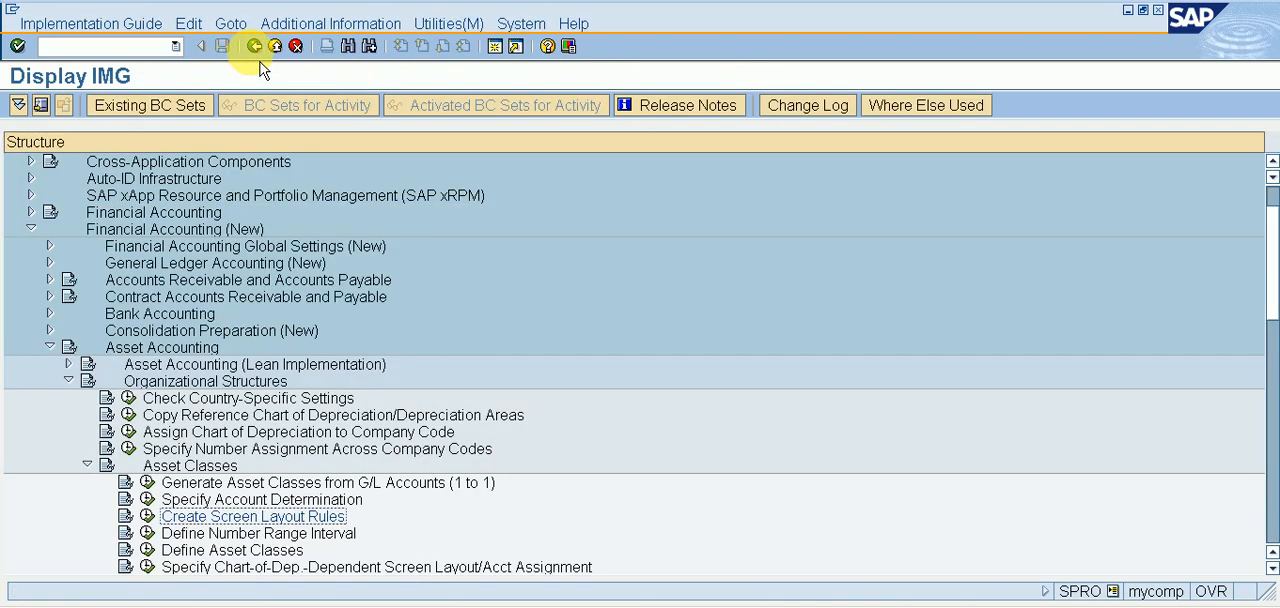
In the Define Number Range Interval activity, open the asset number intervals of company code RI11 for editing.
click(150, 534)
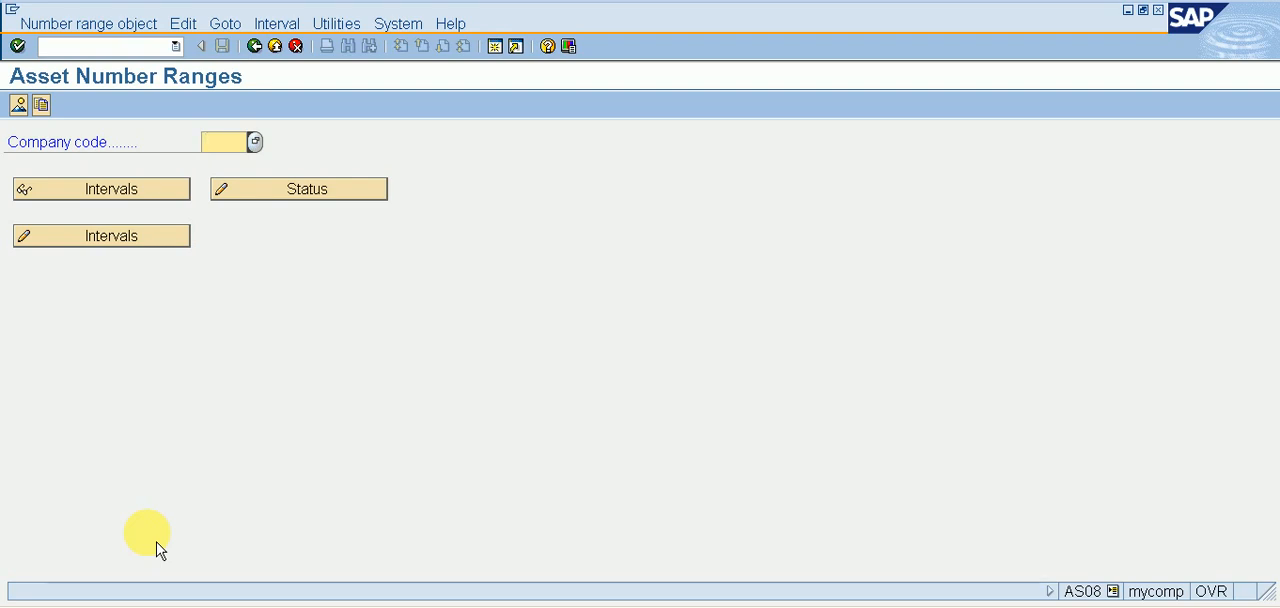
text(RI11)
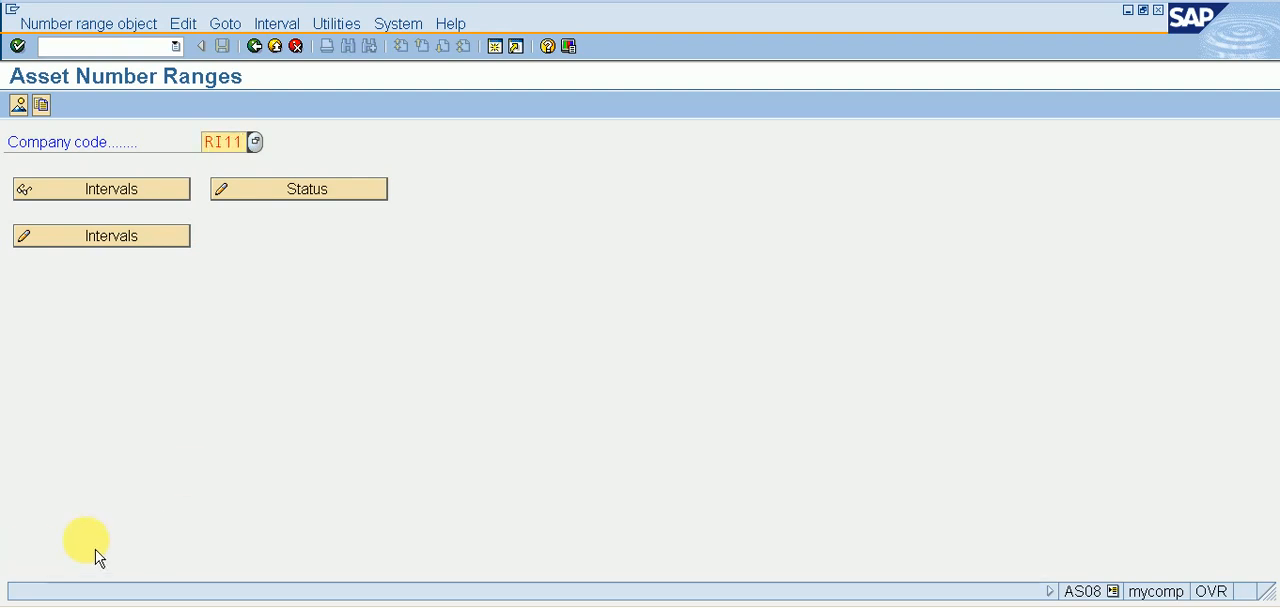
click(165, 252)
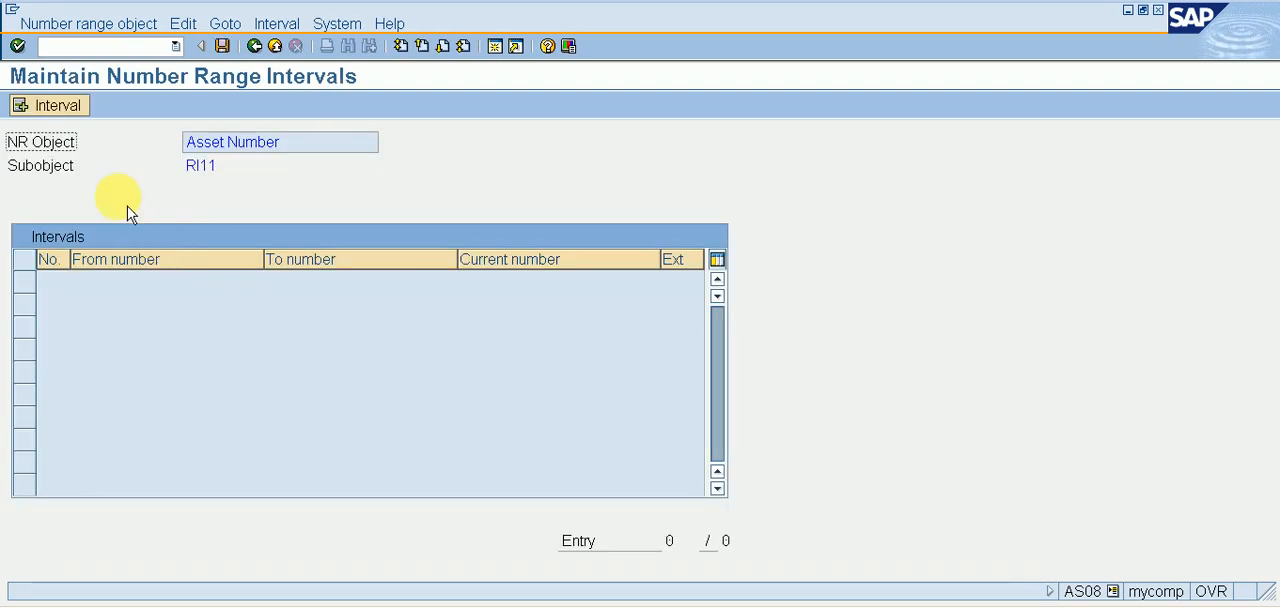
Add number interval 01 running from 1 to 10000, save it, and return to the implementation guide.
click(80, 110)
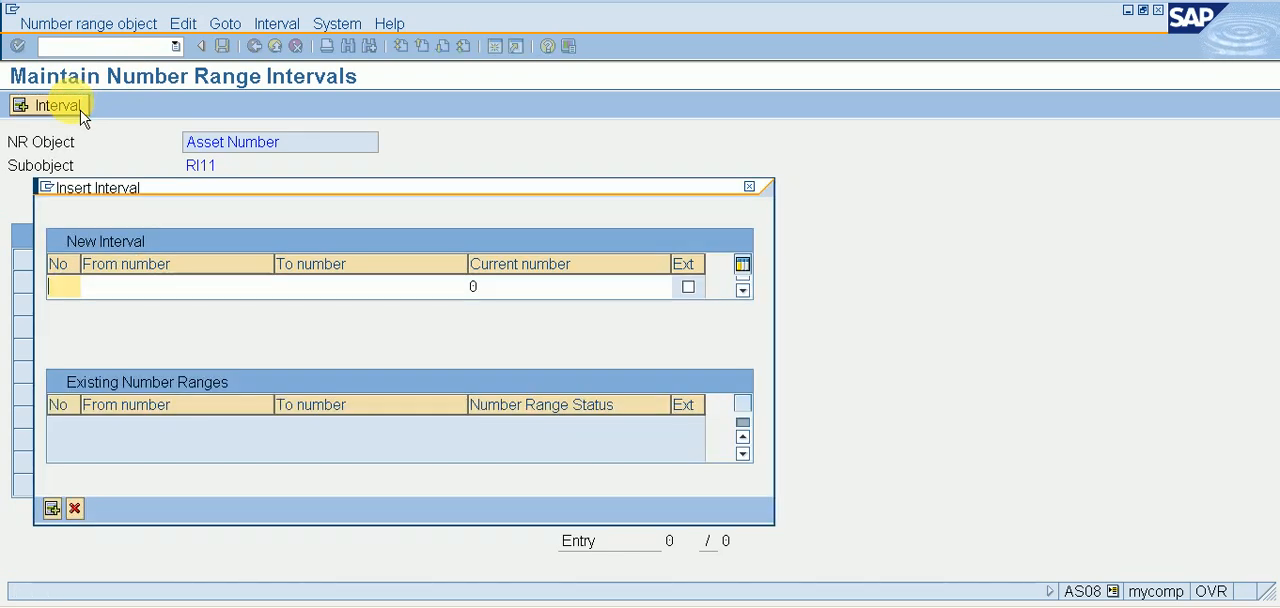
text(01)
key(Tab)
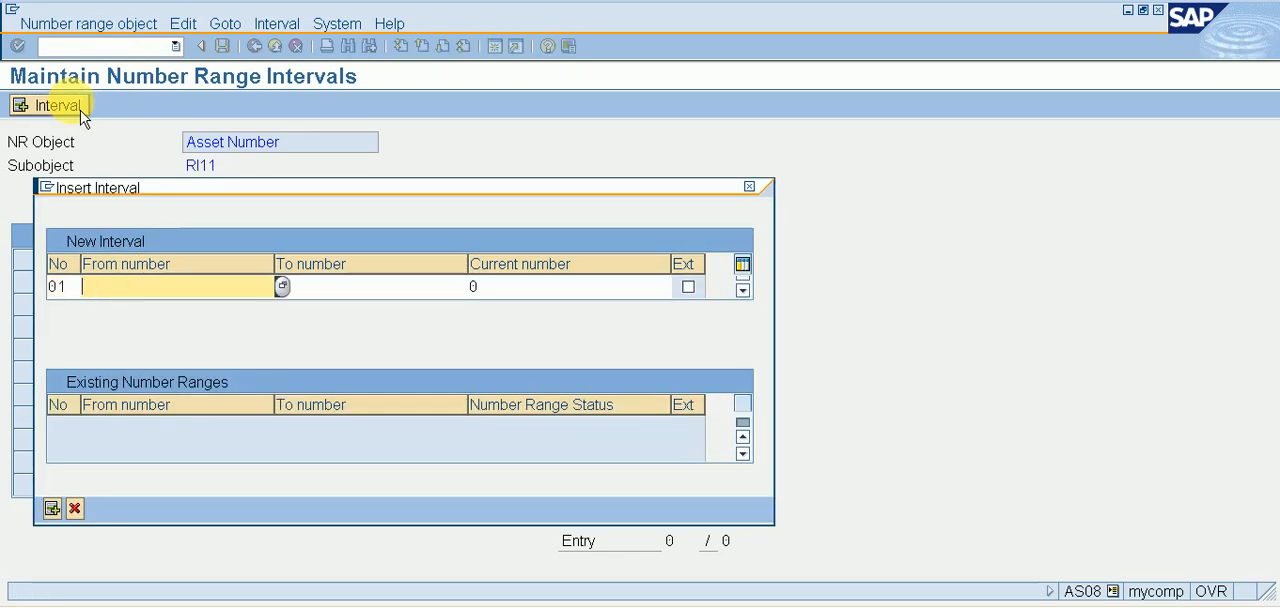
key(BackSpace)
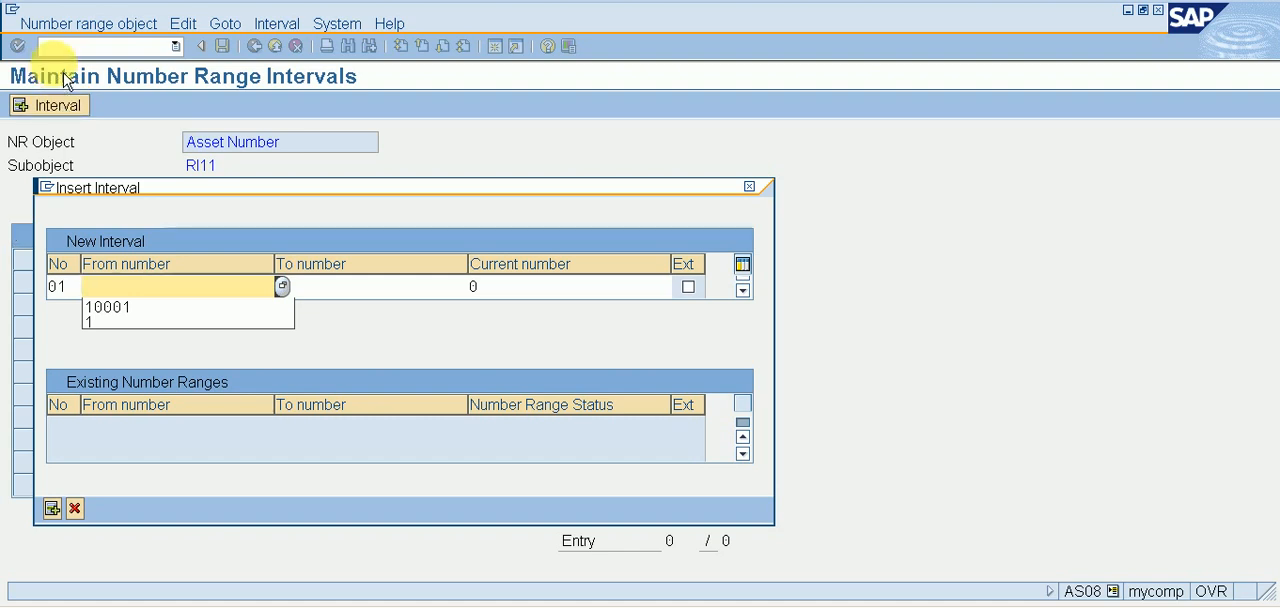
text(1)
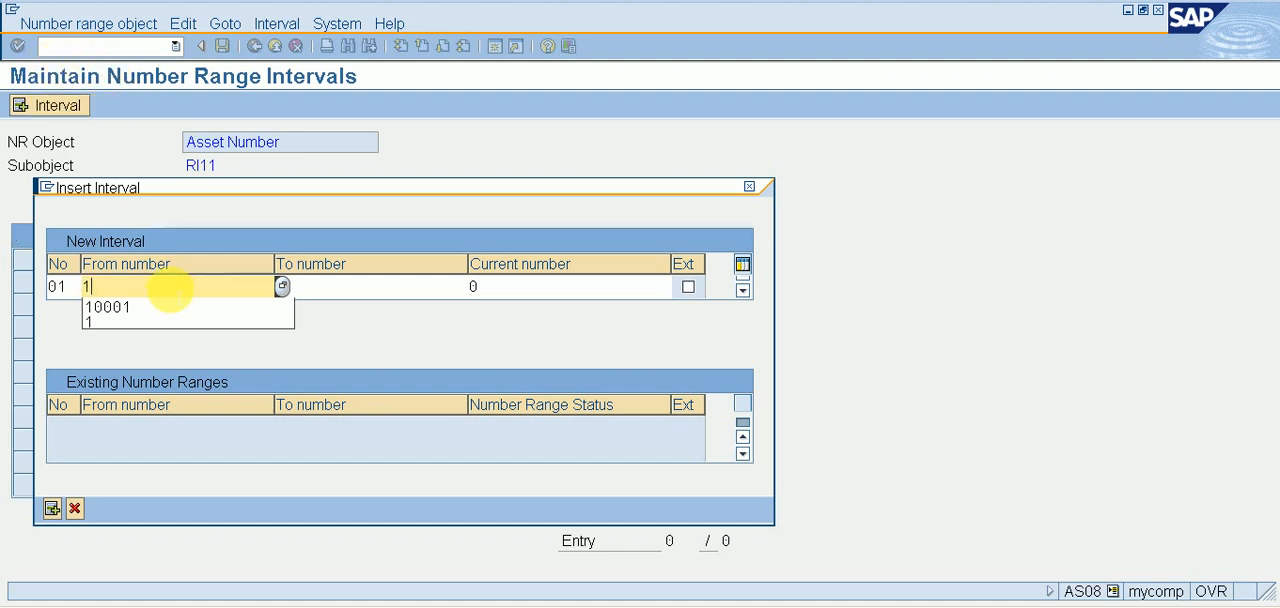
key(Tab)
text(10000)
key(Return)
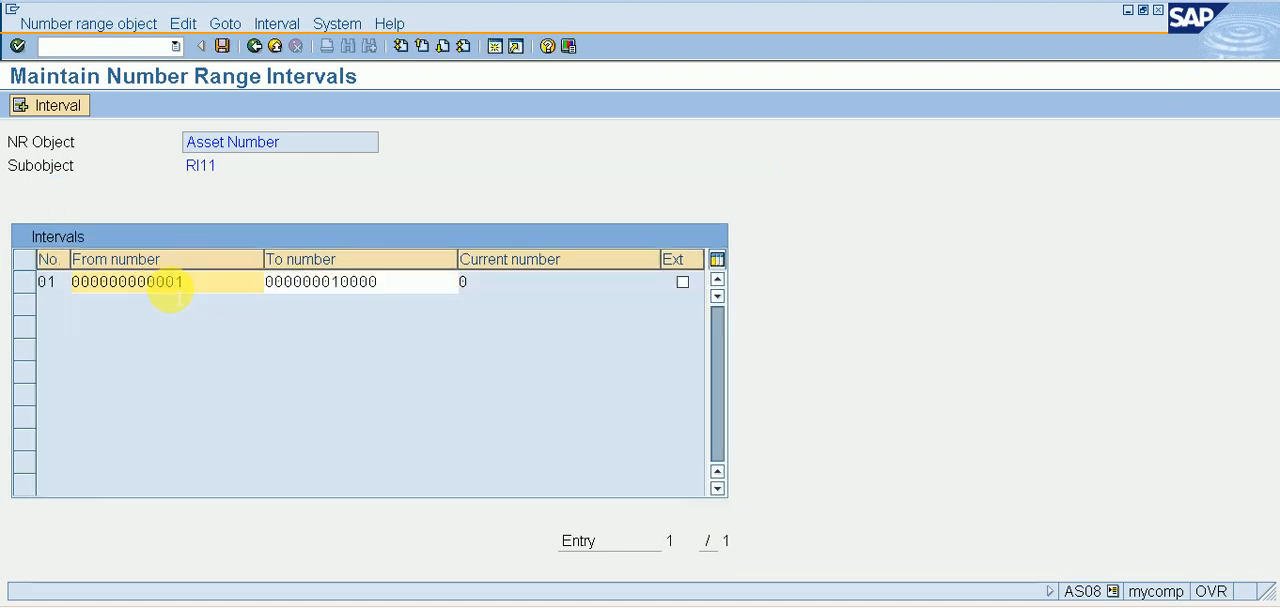
click(222, 46)
click(110, 590)
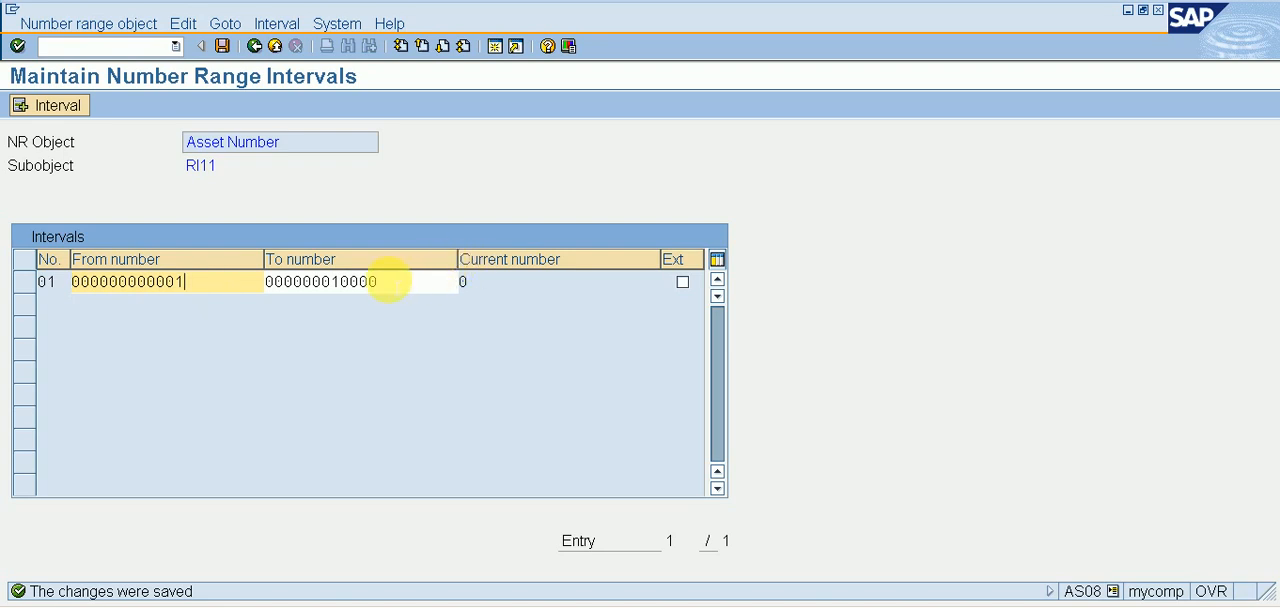
click(262, 58)
click(262, 58)
In the Define Asset Classes activity, start a new asset class RI11 with the description PLANT & MACHINEY - RI11.
key(Down)
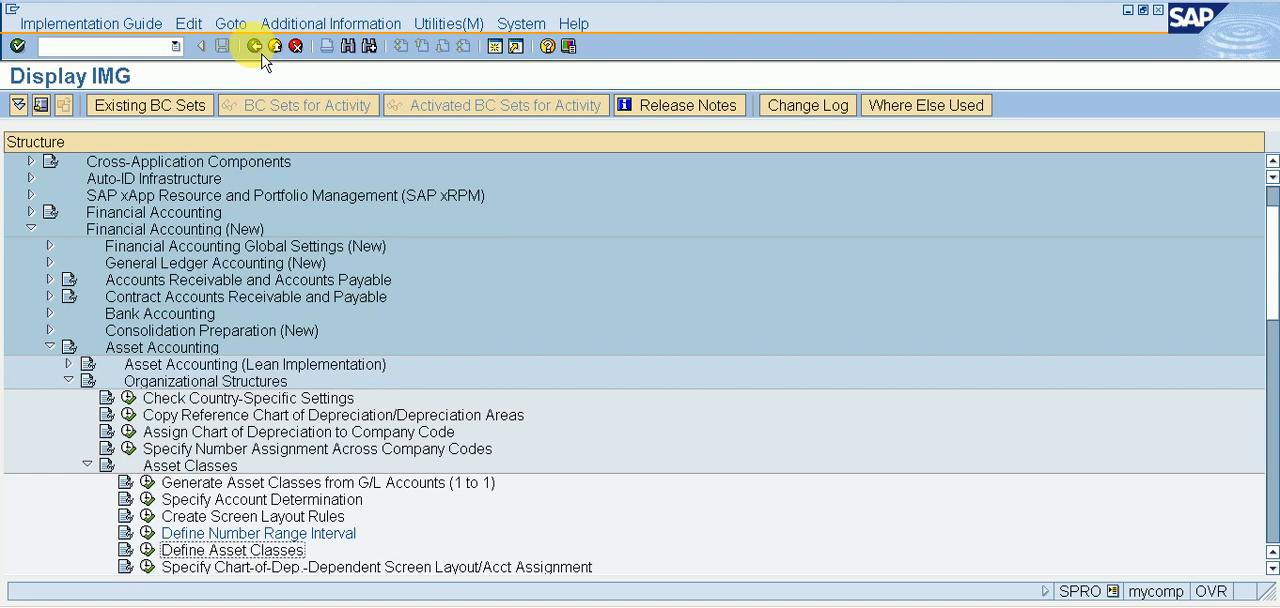
key(Left)
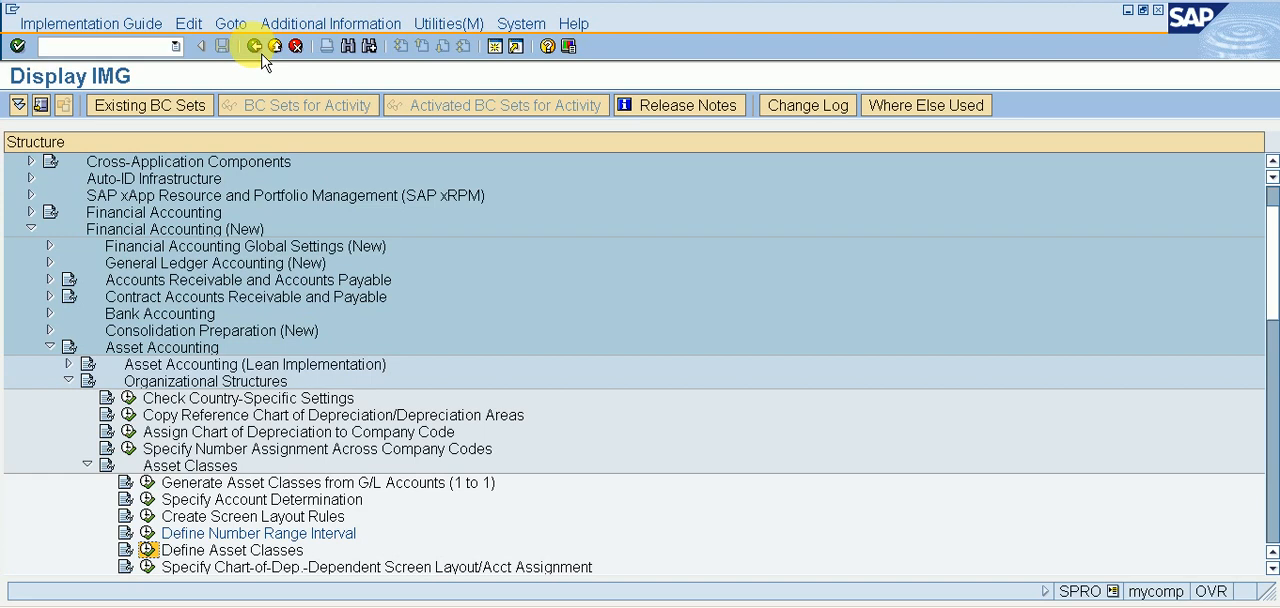
key(Return)
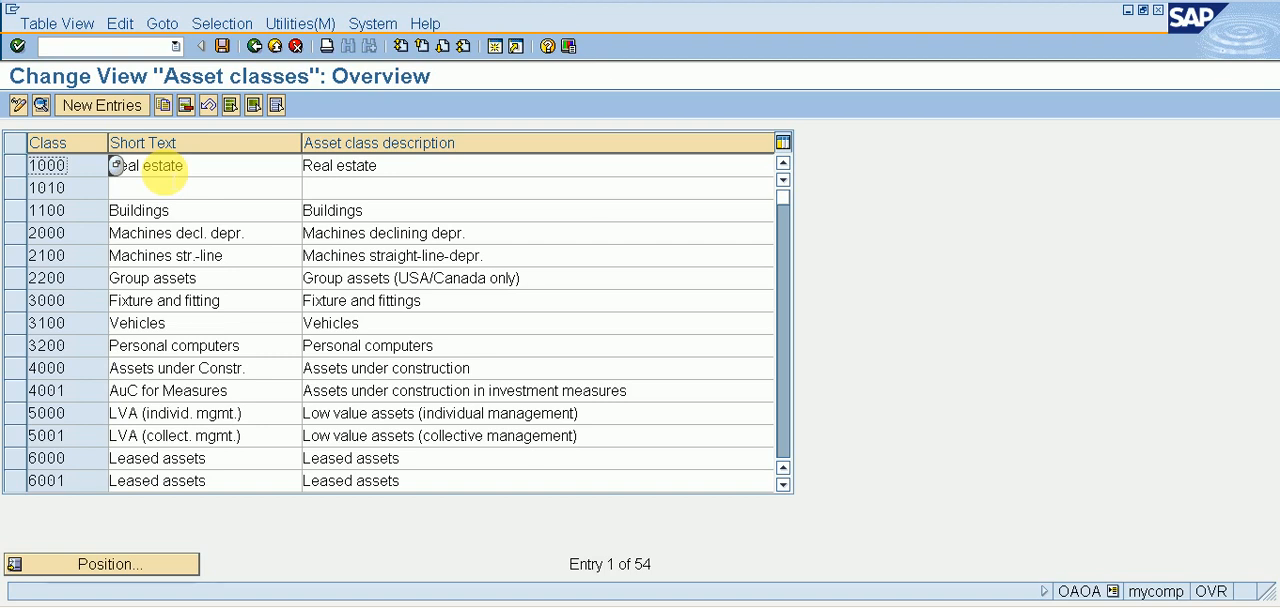
click(130, 112)
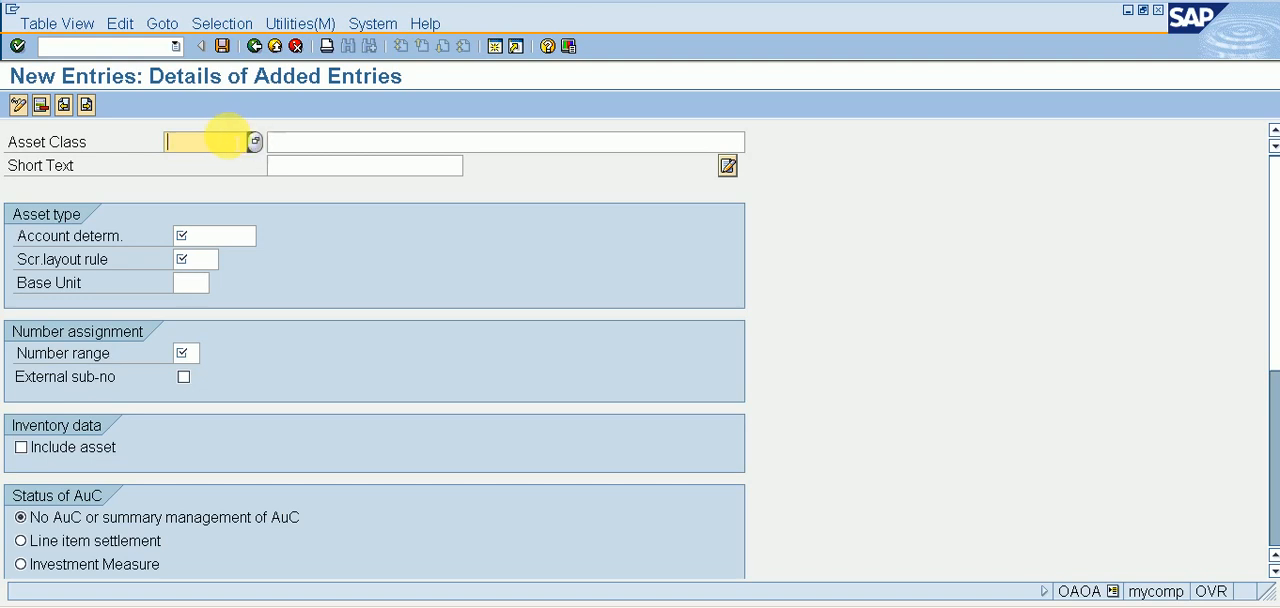
text(RI11)
key(Tab)
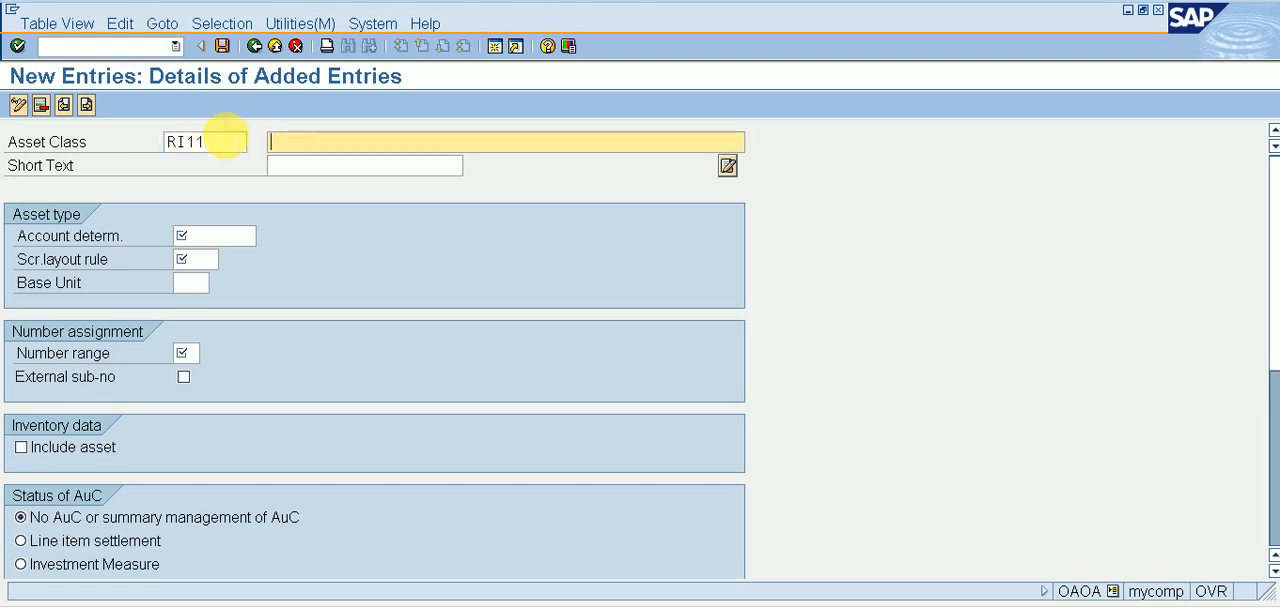
text(PLANT)
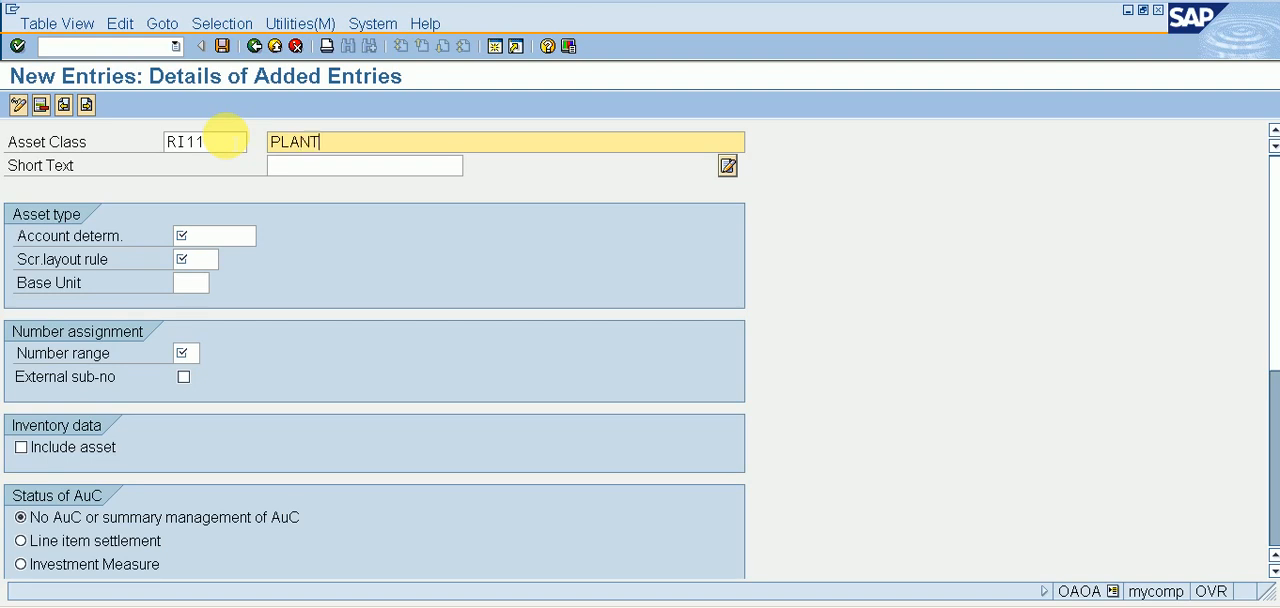
text( & MACHINEY - RI11)
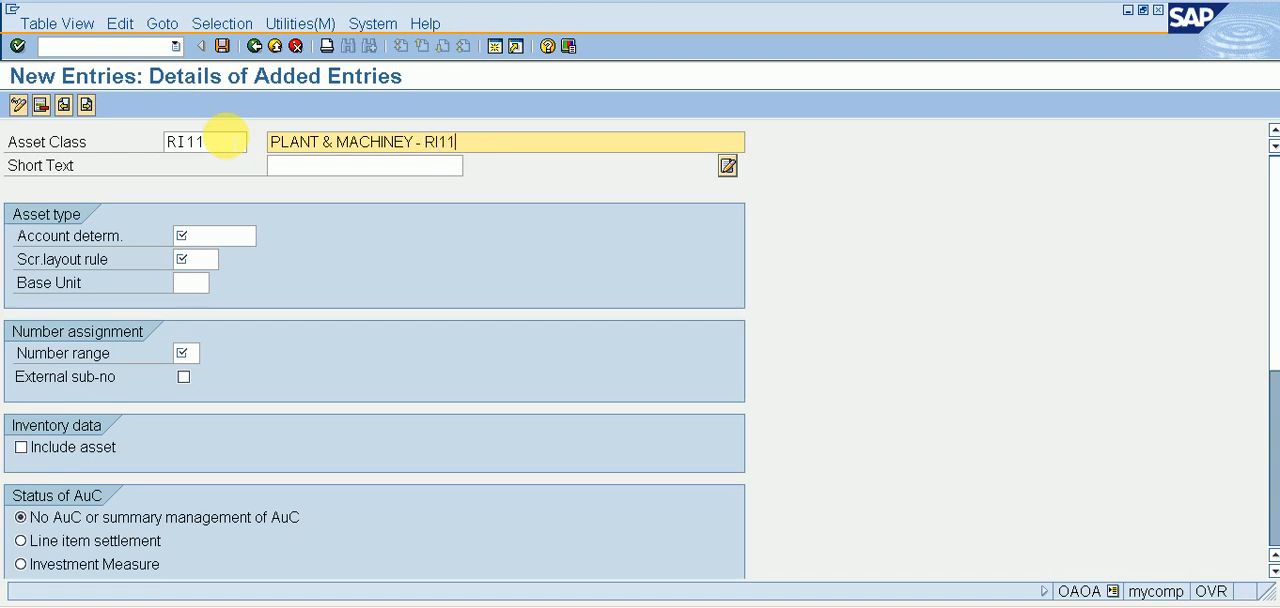
Assign account determination RI11 and screen layout rule RI11 to the new asset class, leaving the base unit blank.
key(Tab)
key(Tab)
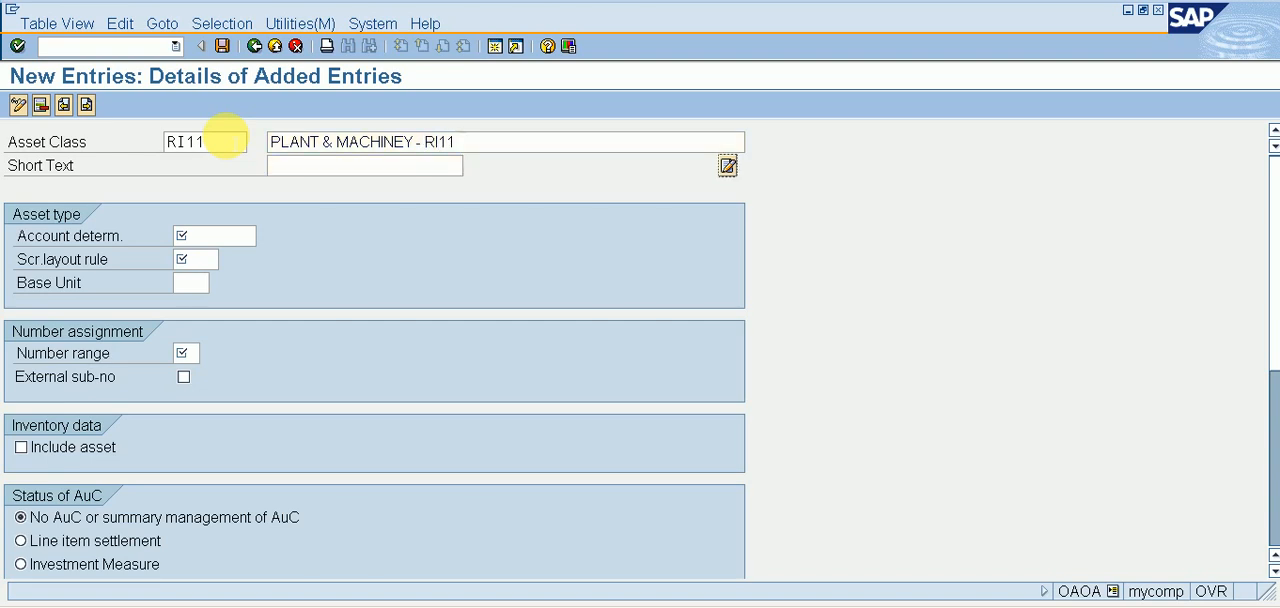
key(Tab)
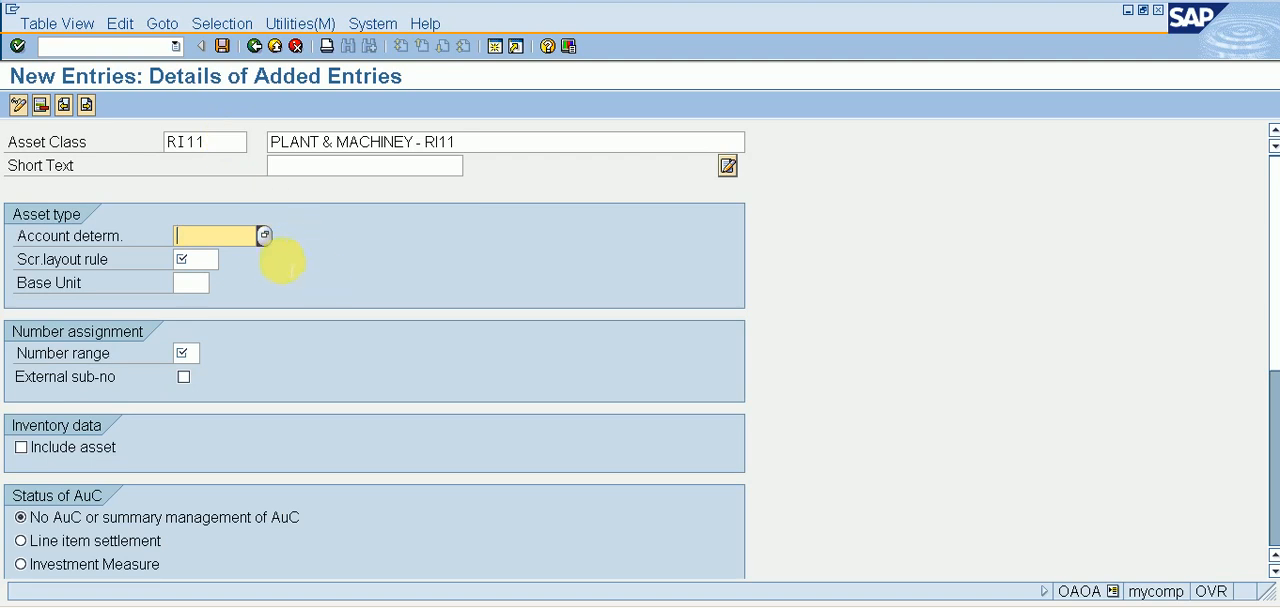
click(263, 235)
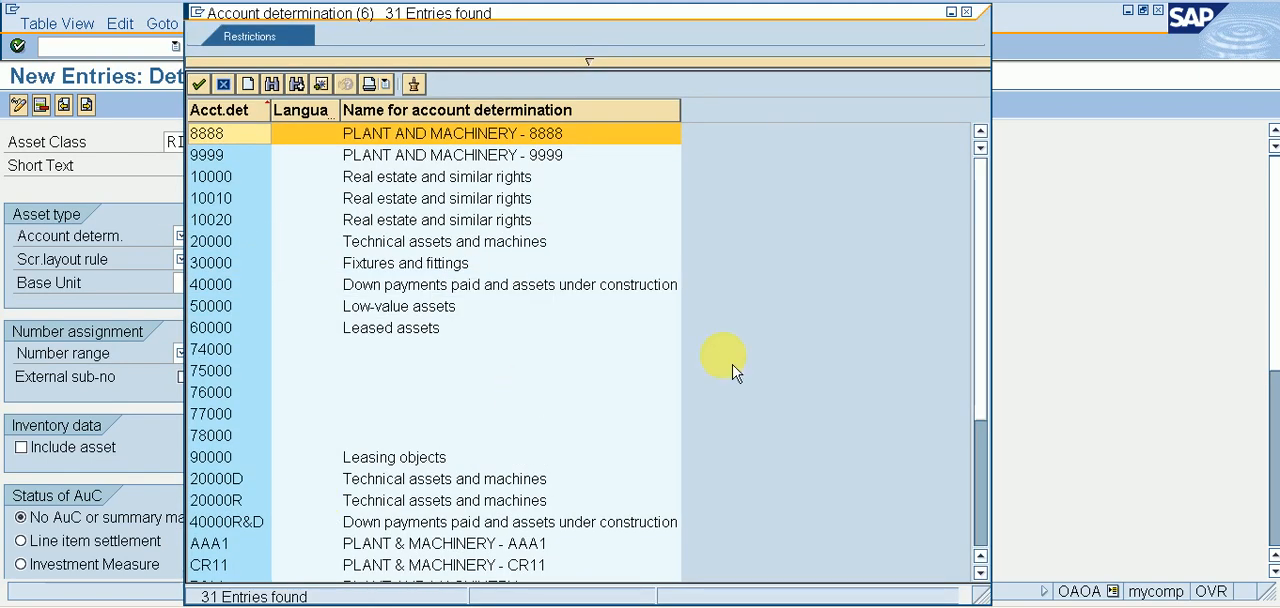
scroll(990, 520, down, 4)
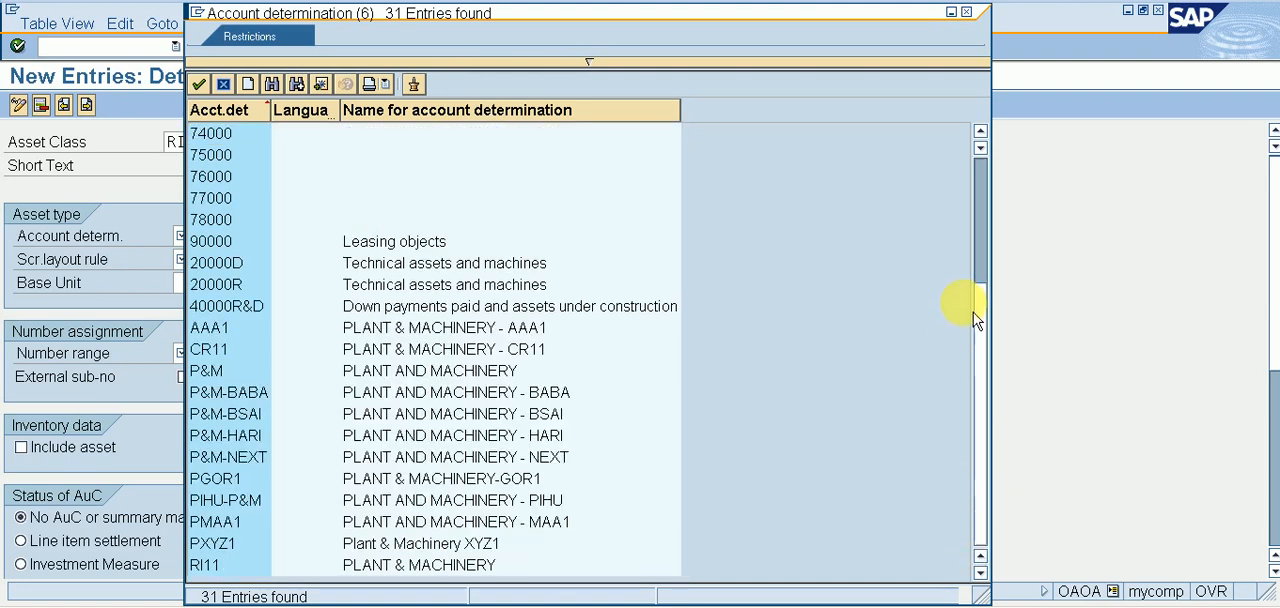
click(398, 566)
click(398, 566)
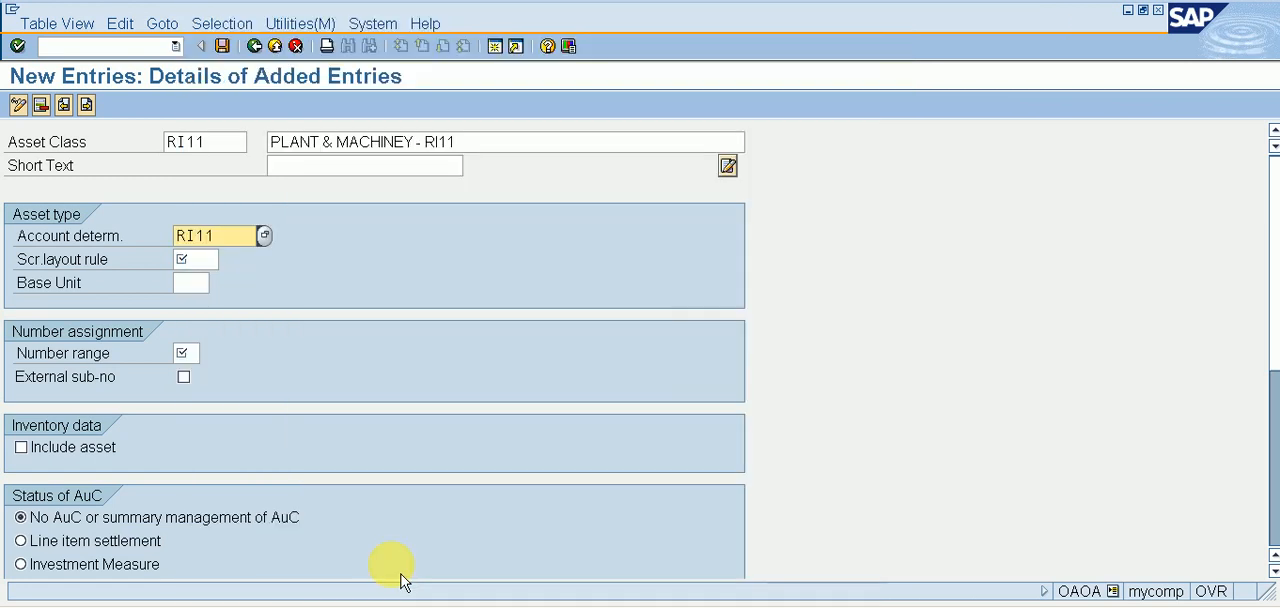
click(196, 259)
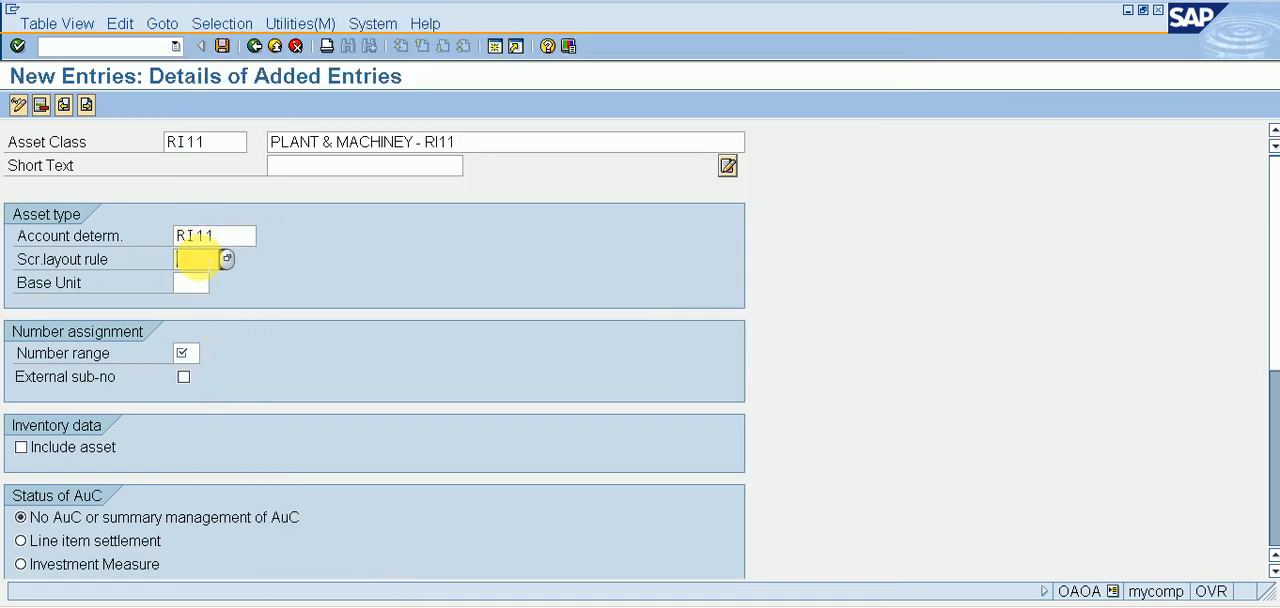
text(RI11)
key(Tab)
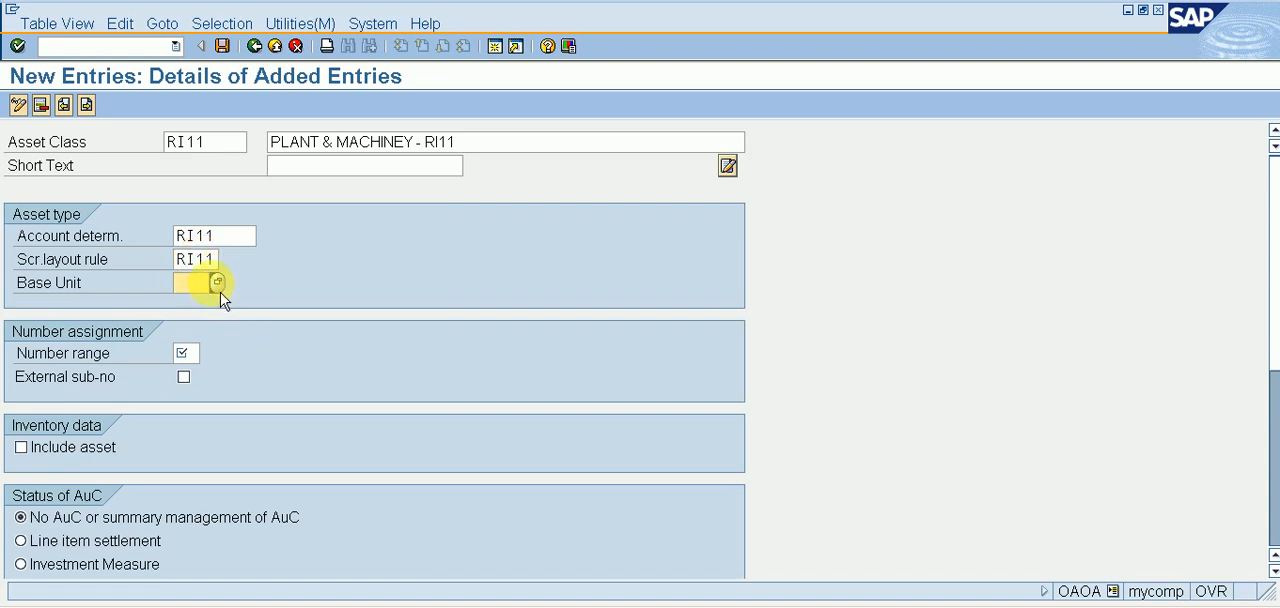
click(218, 286)
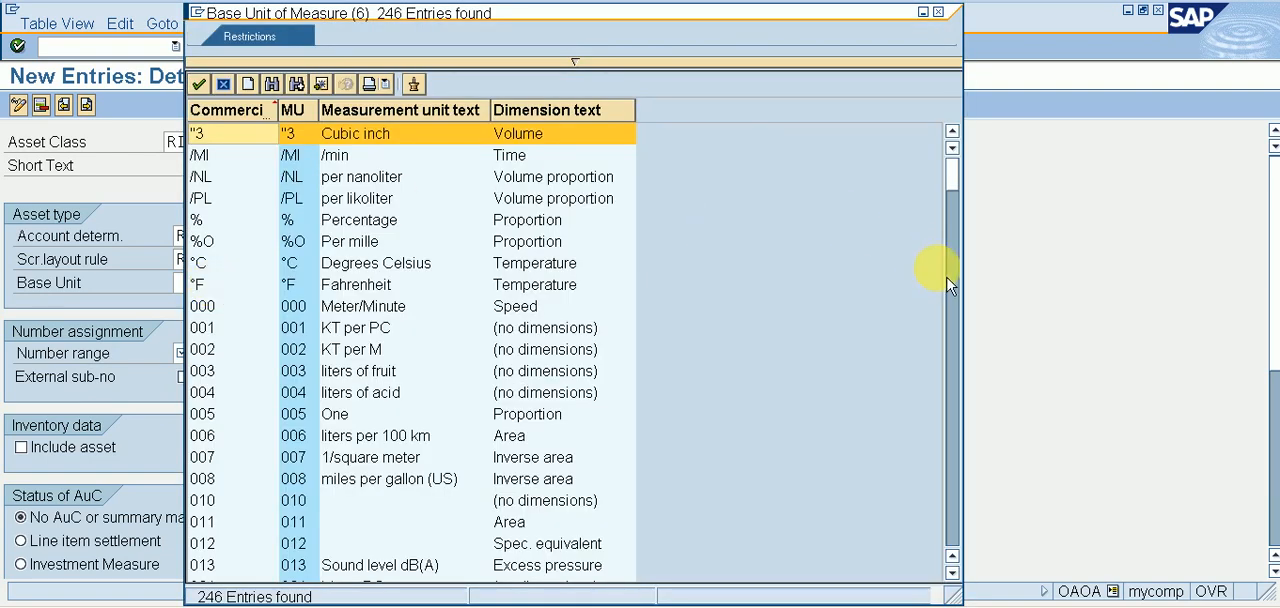
click(939, 13)
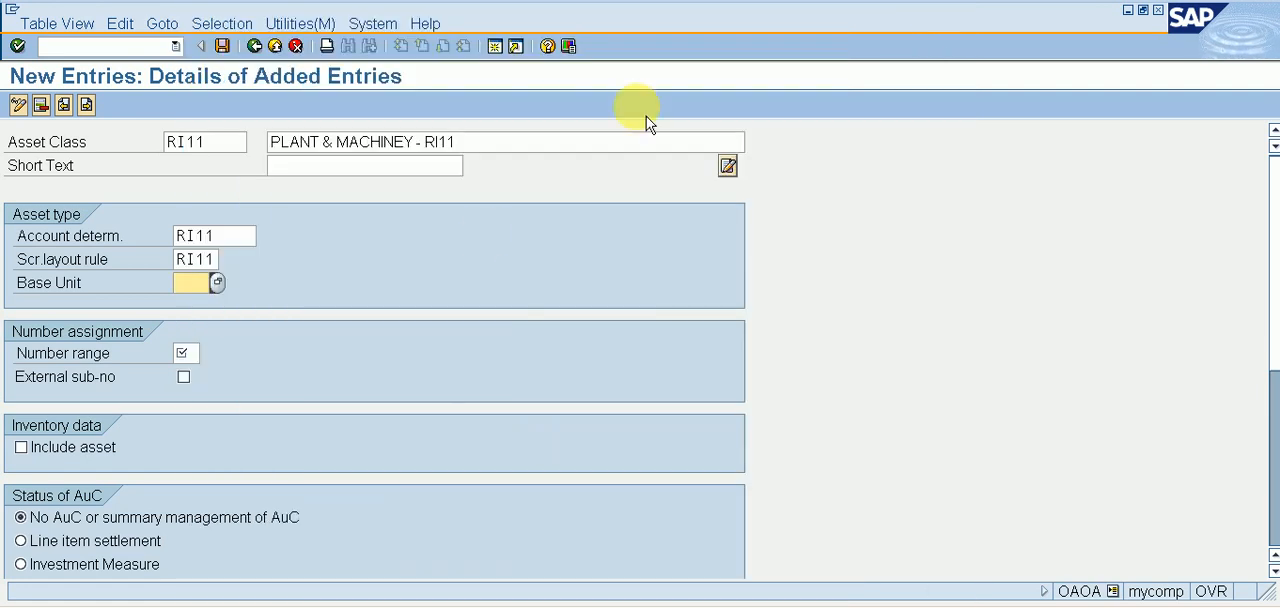
Set the asset class's number range to 01, save the class, and return to the implementation guide.
click(183, 353)
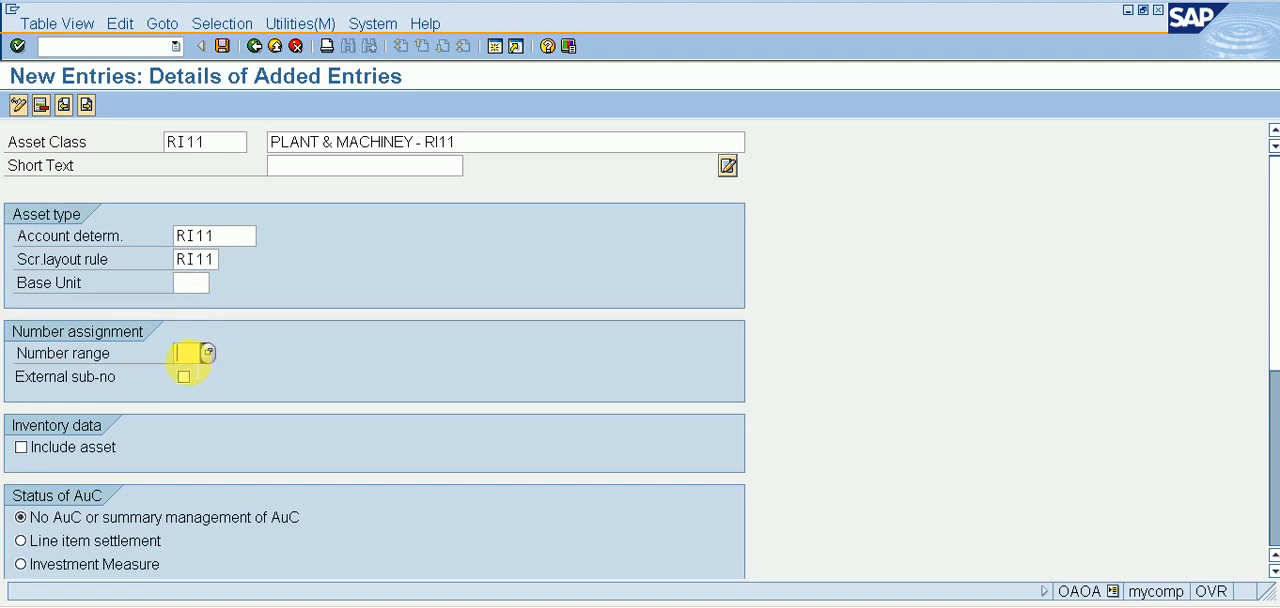
text(01)
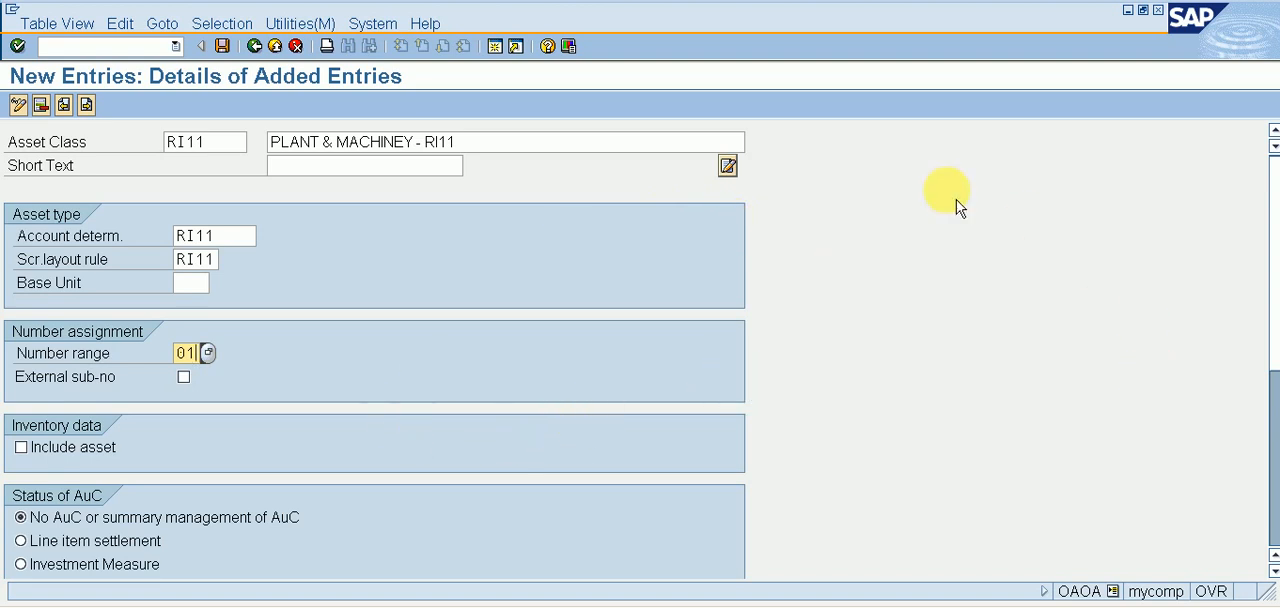
click(238, 64)
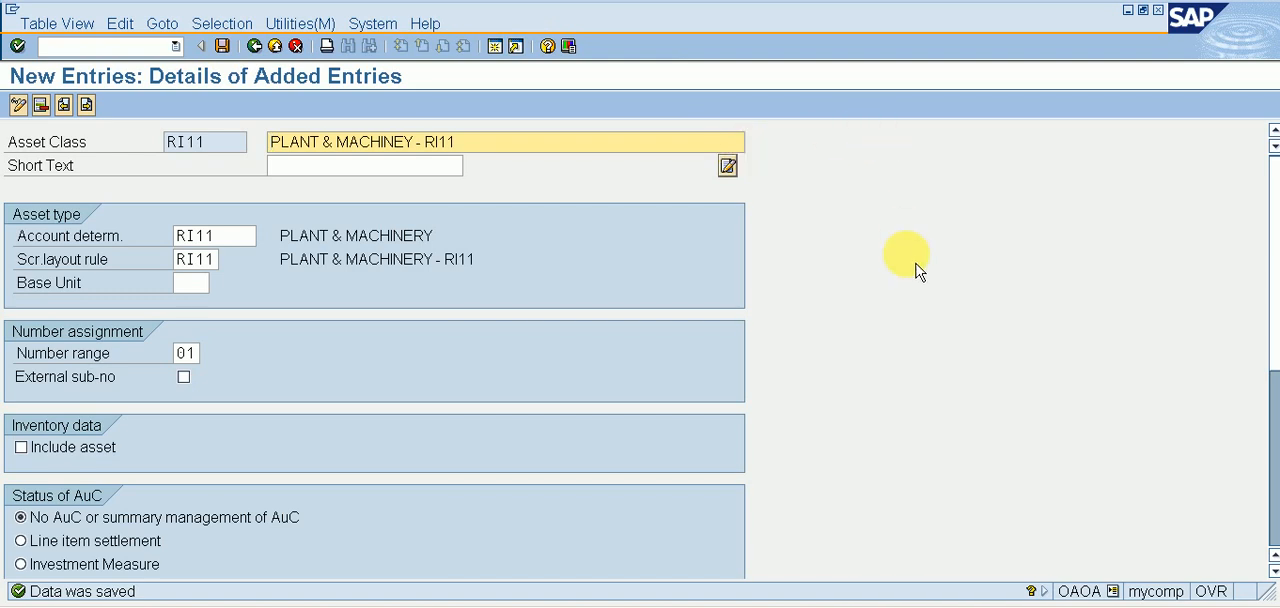
click(263, 56)
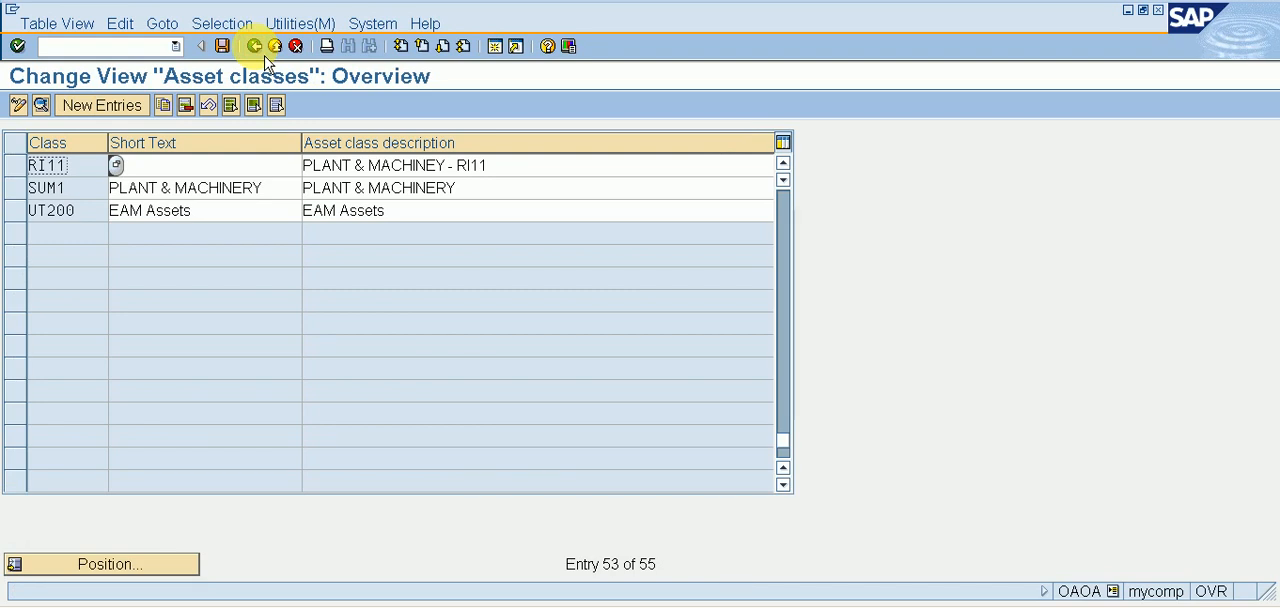
click(264, 57)
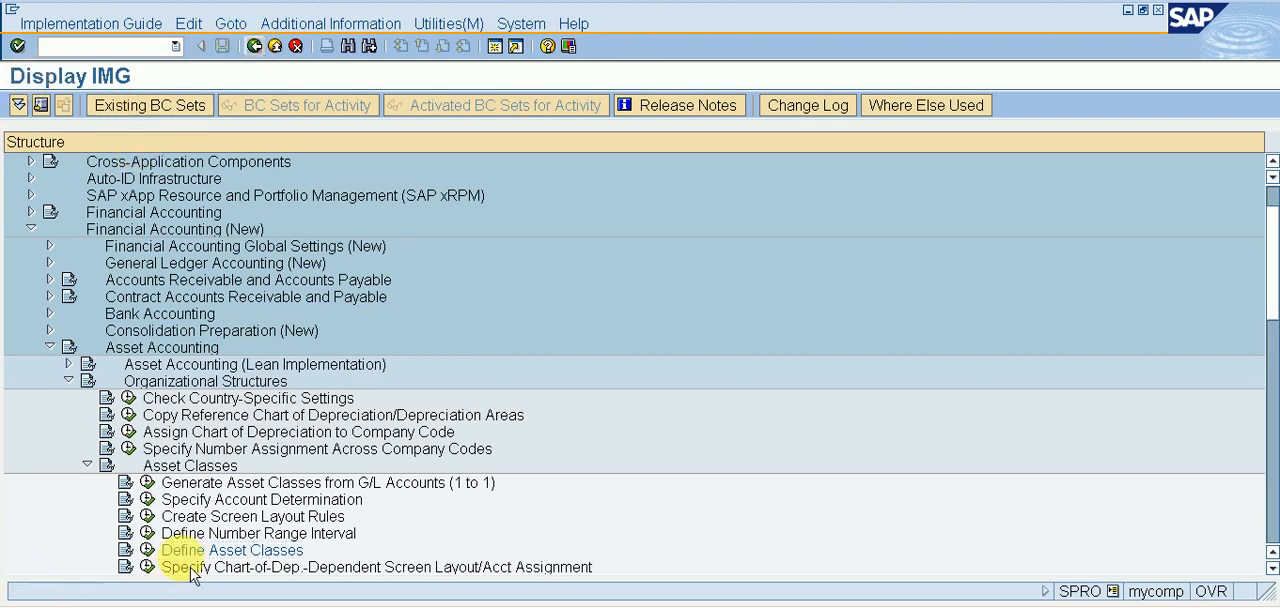
Reopen Define Asset Classes, position the list on class RI11, and open its details.
click(157, 561)
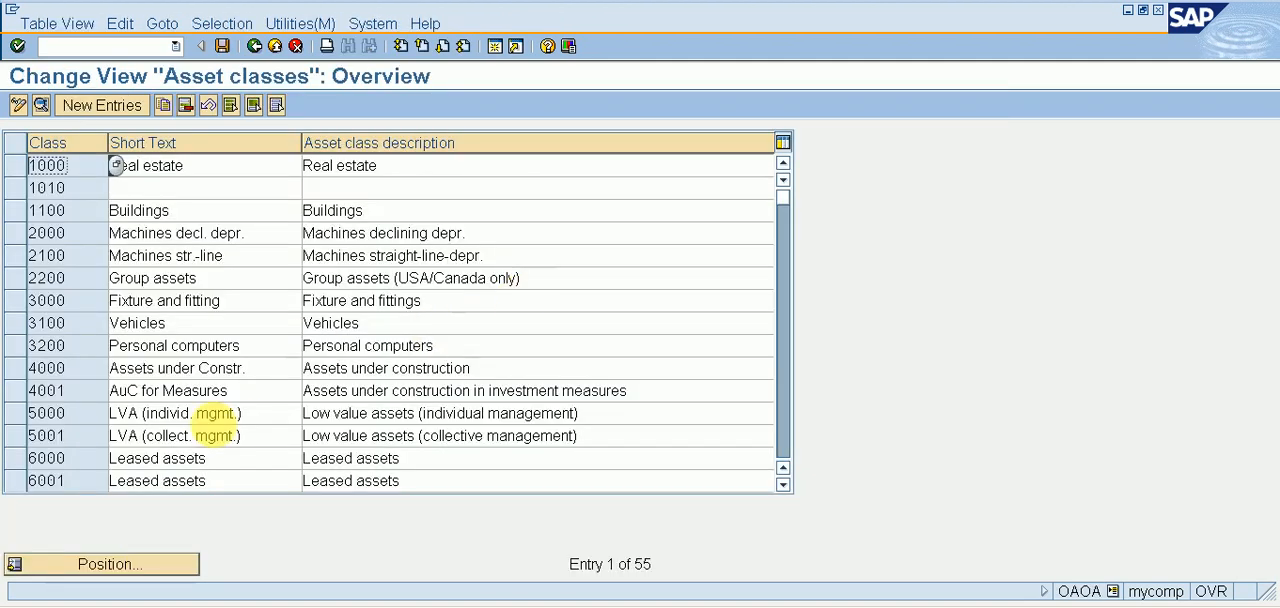
click(141, 570)
text(RI11)
key(Return)
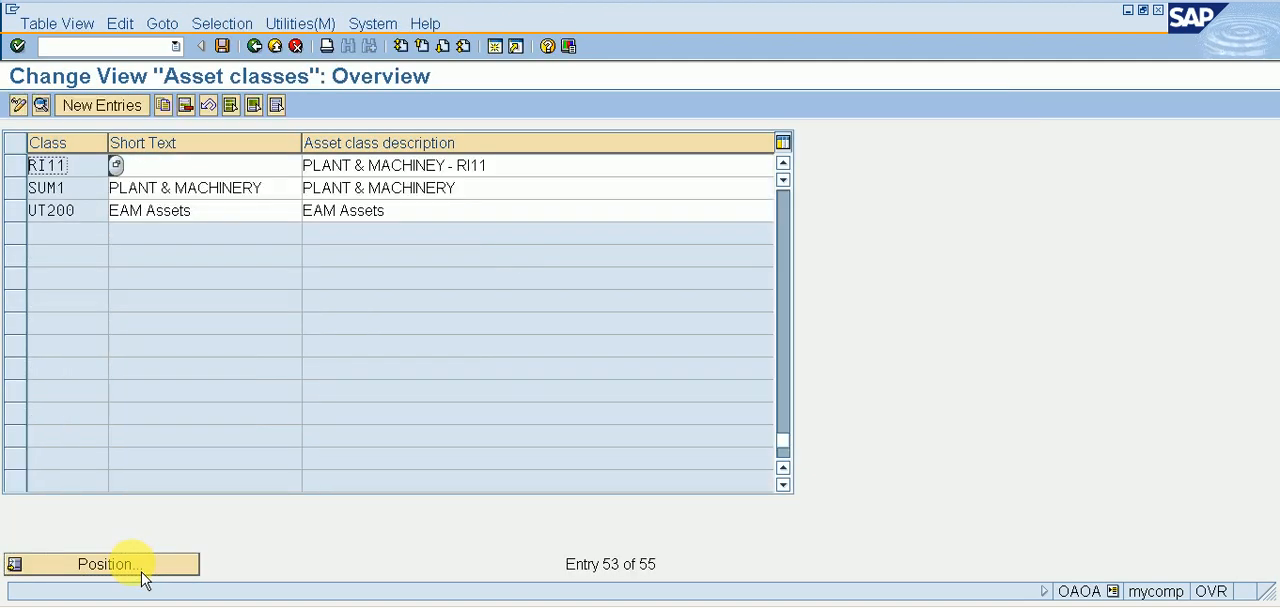
double_click(322, 166)
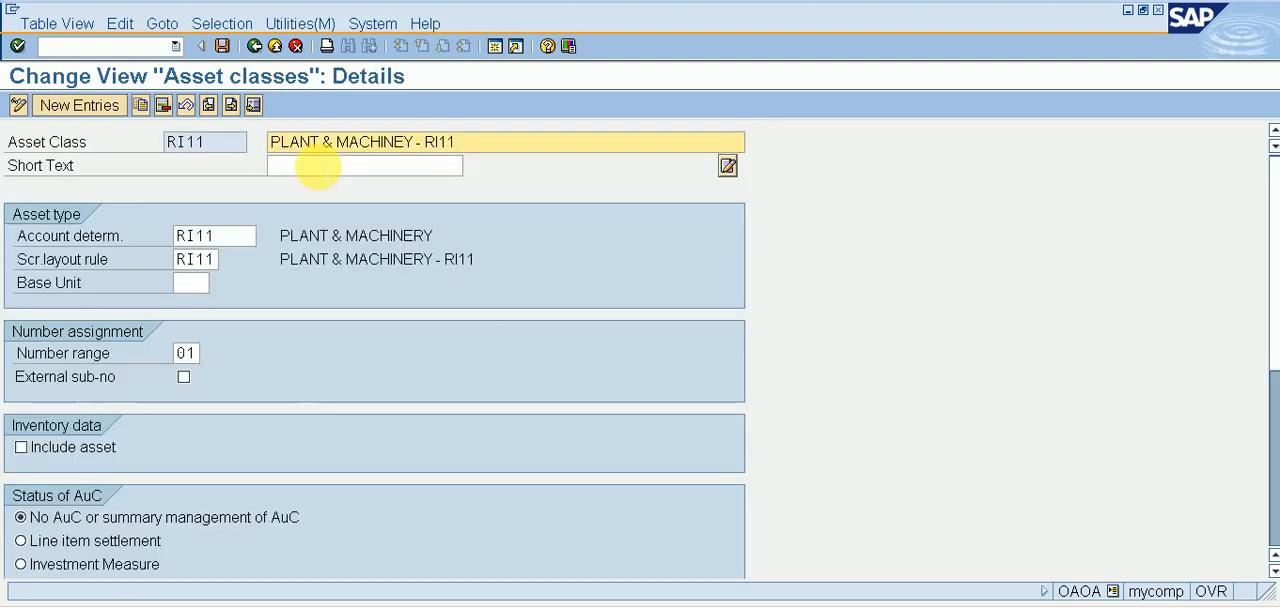
Enter PLANT & MACHINEY as the short text of asset class RI11, without leading spaces.
drag(510, 142, 246, 168)
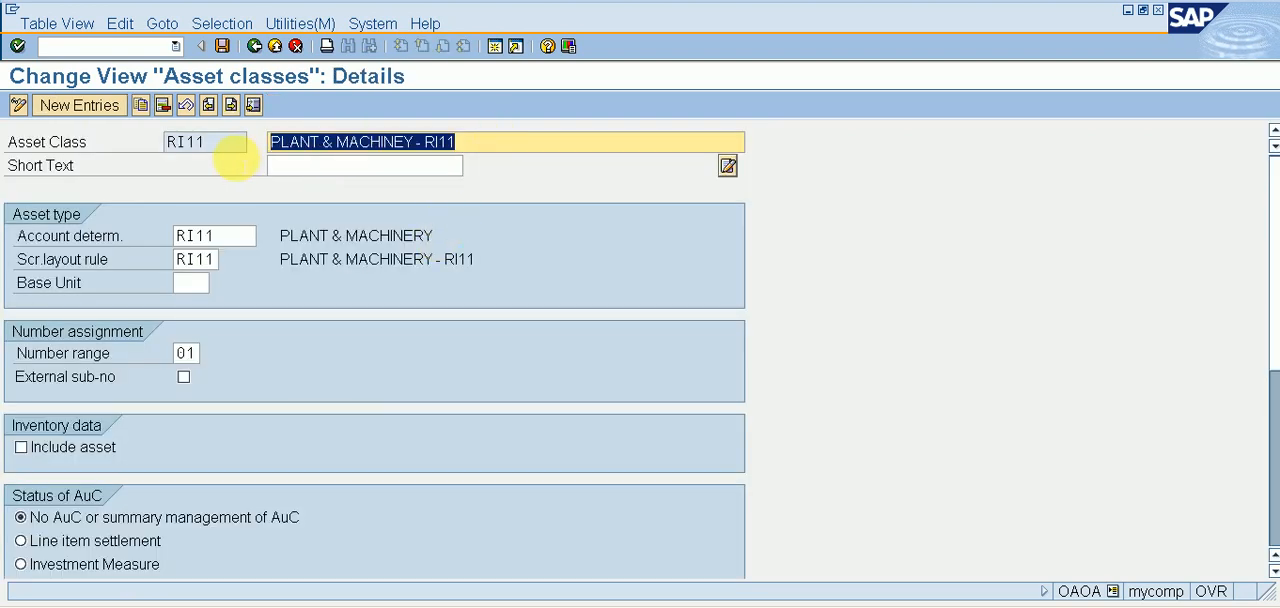
click(285, 166)
text(PLANT & MACHINEY)
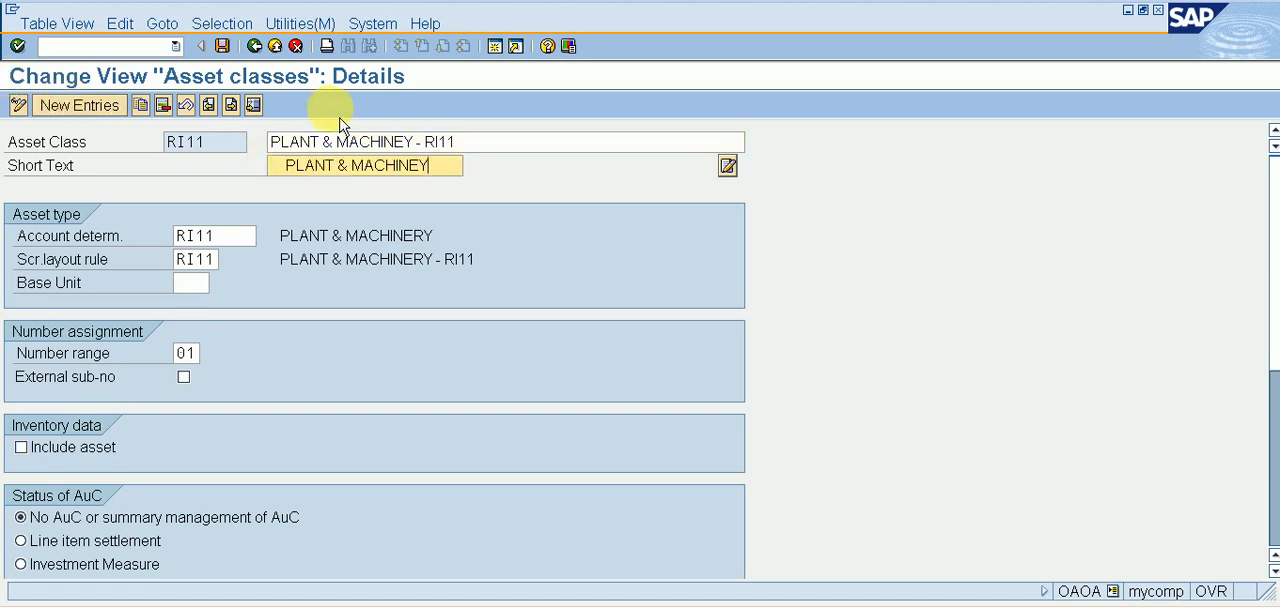
key(BackSpace)
key(BackSpace)
key(BackSpace)
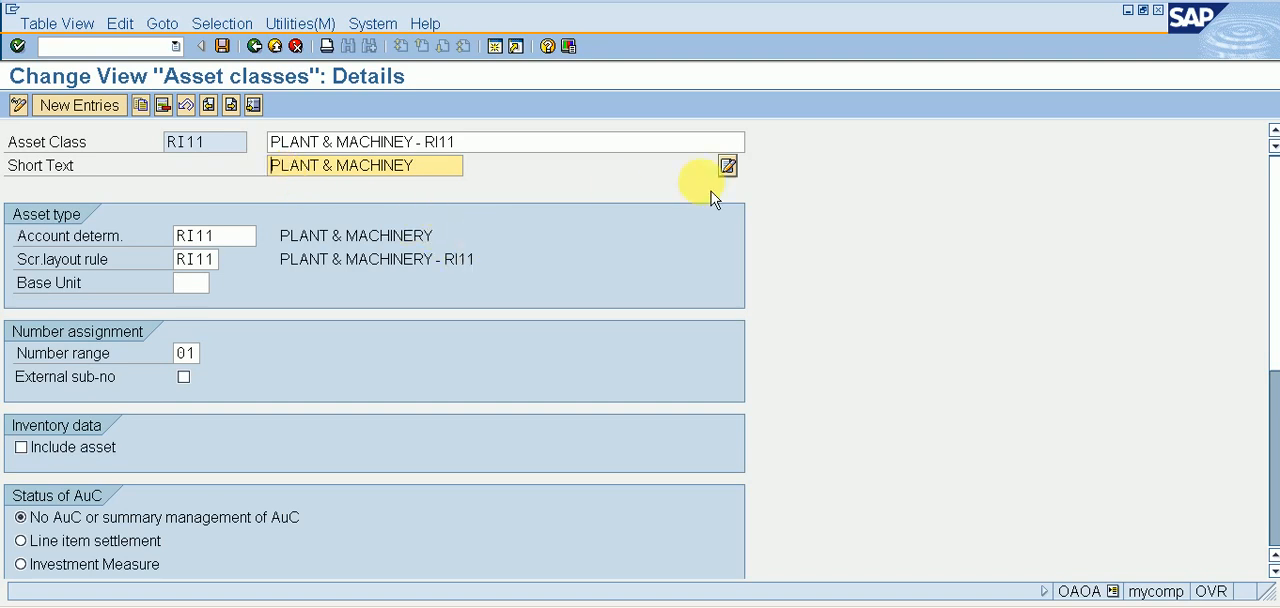
Enable Manage historically for asset class RI11, save the class, and return to the implementation guide.
click(1270, 390)
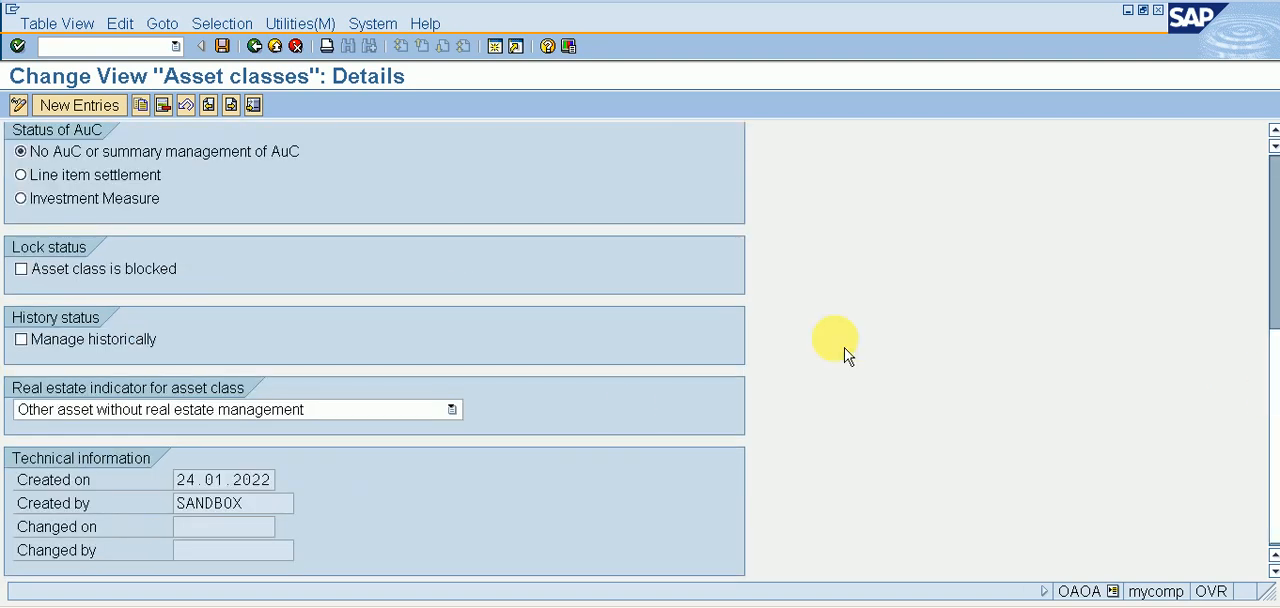
click(22, 341)
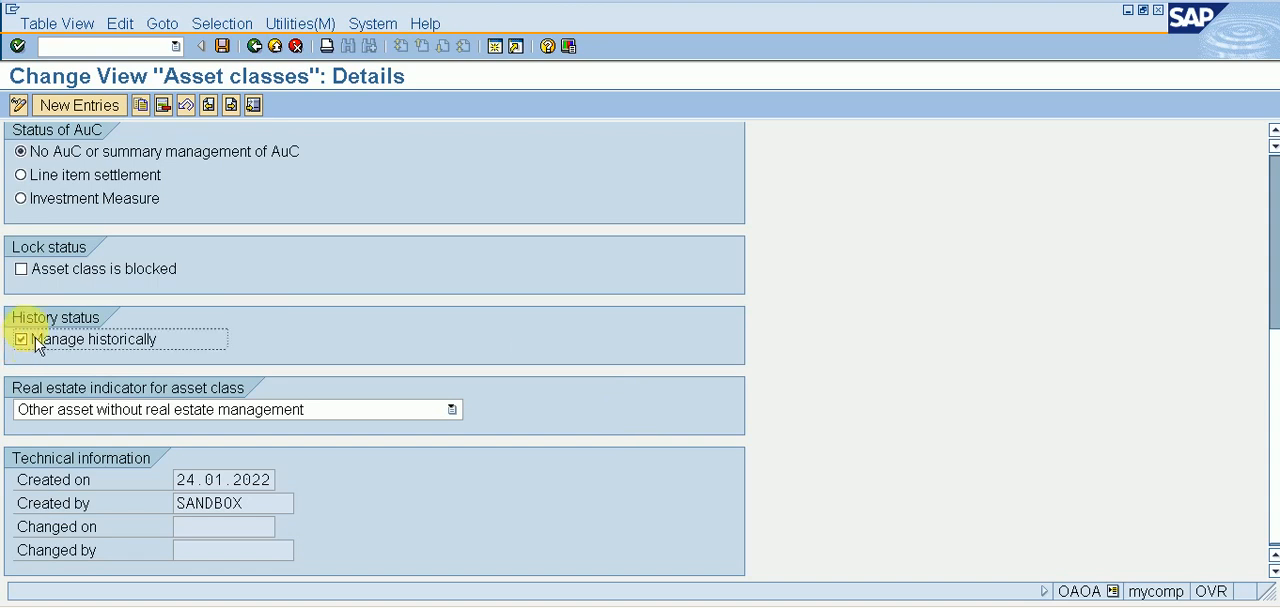
click(238, 58)
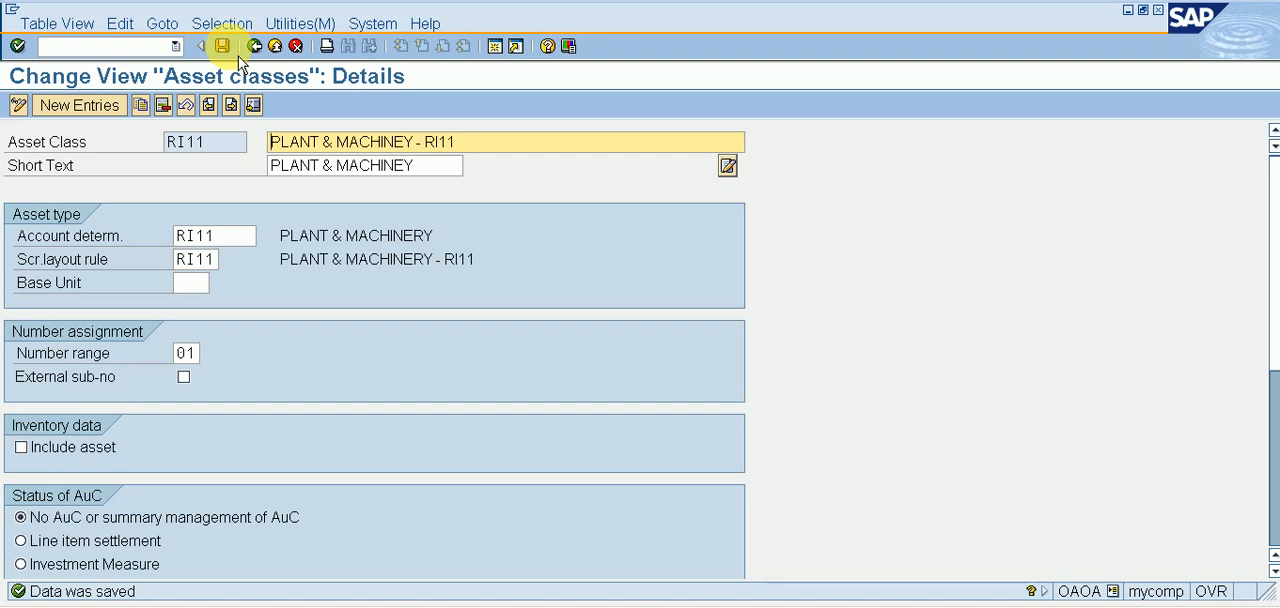
click(254, 46)
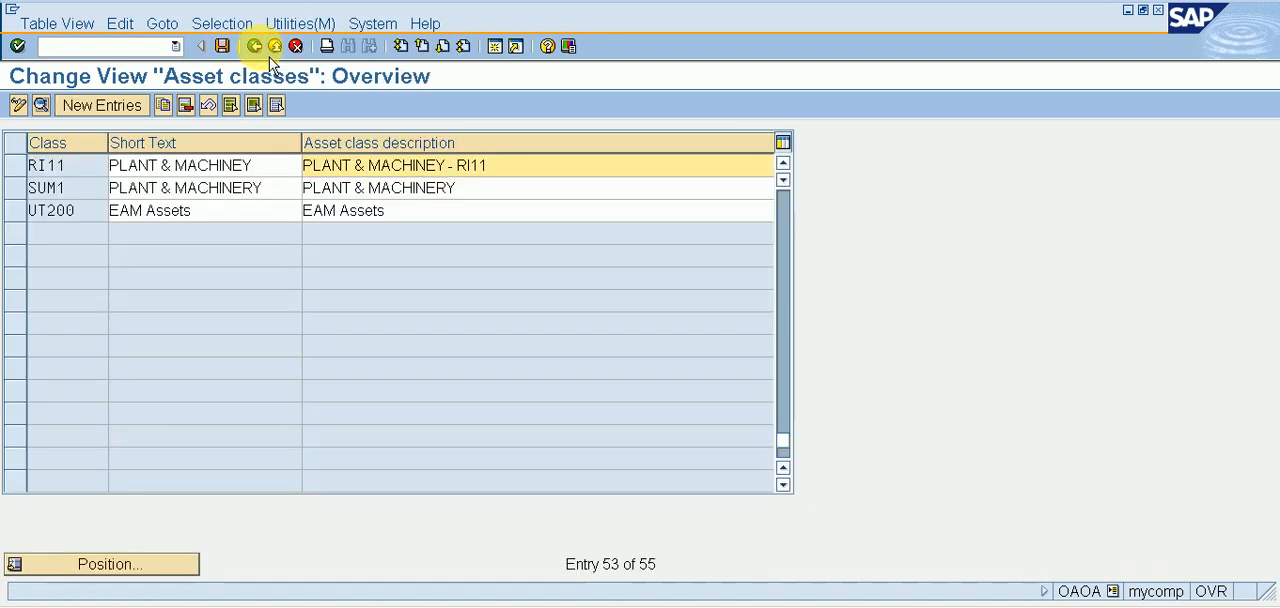
click(273, 47)
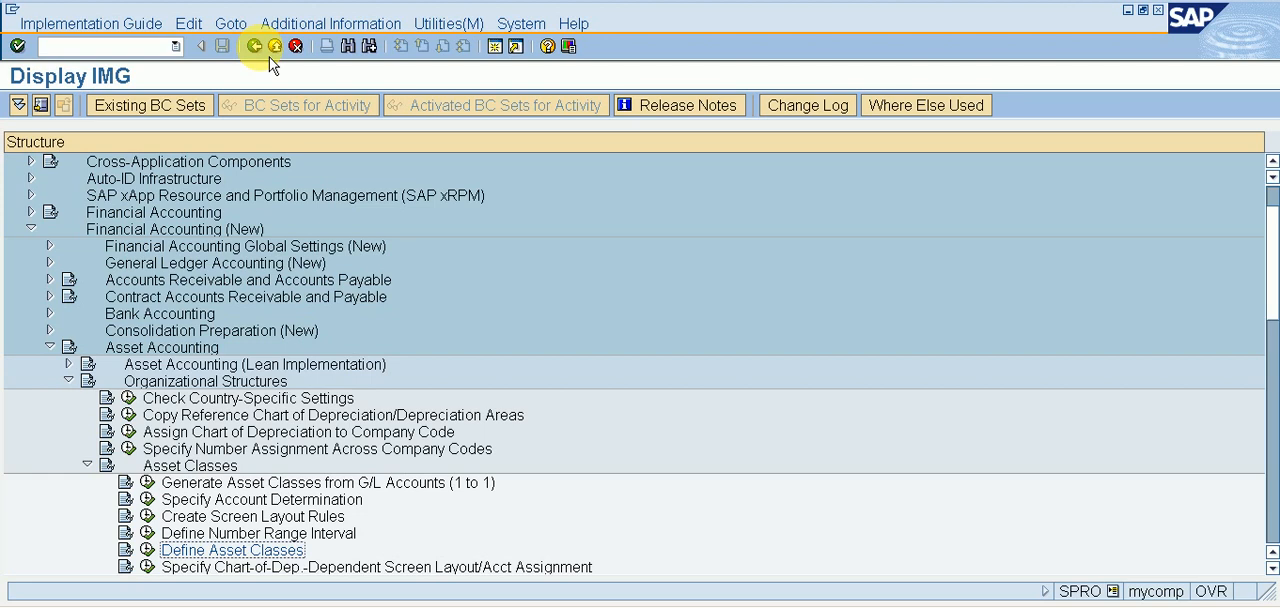
Collapse the Asset Classes and Organizational Structures nodes under Asset Accounting.
key(Up)
key(Up)
key(Up)
key(Up)
key(Up)
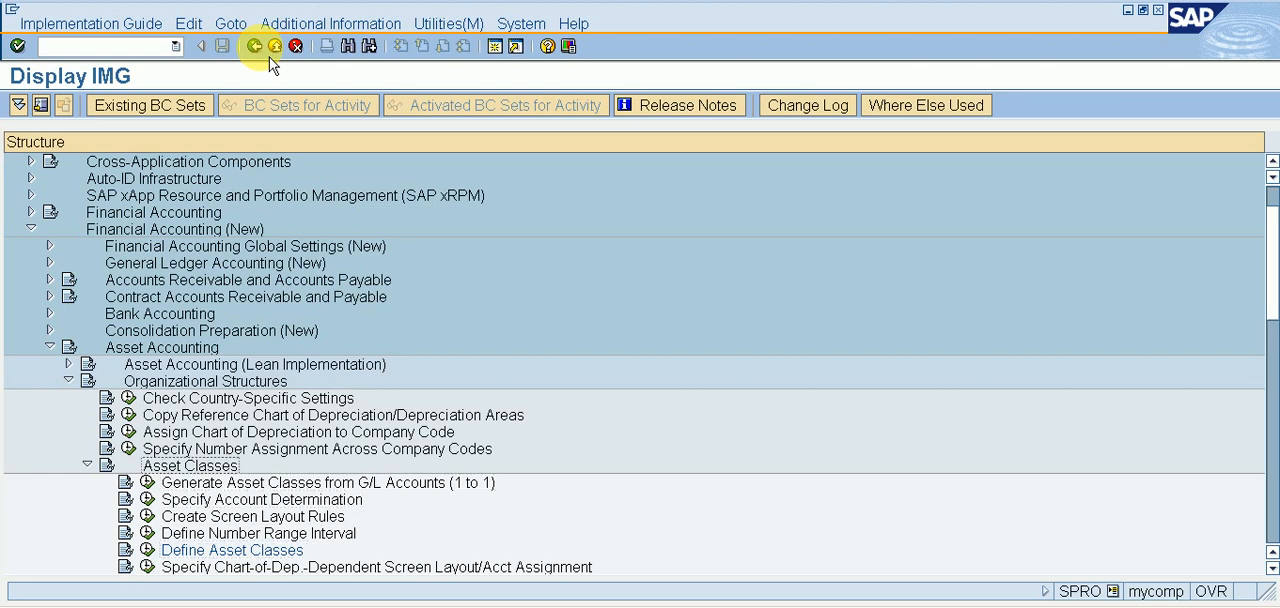
key(Left)
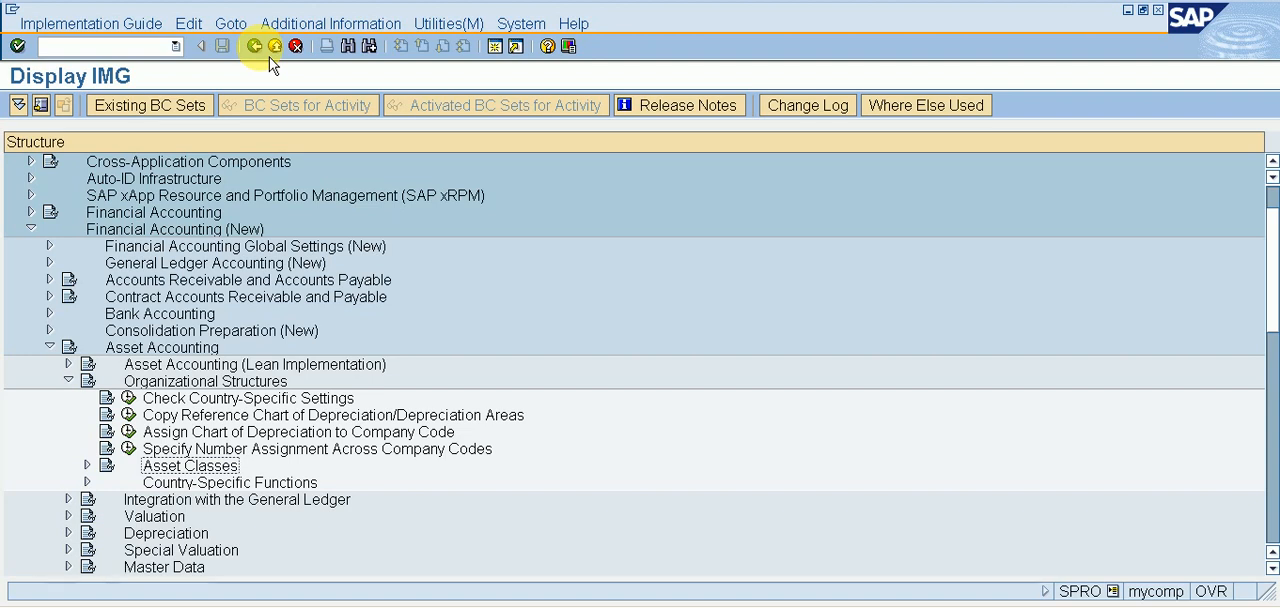
key(Up)
key(Up)
key(Up)
key(Up)
key(Up)
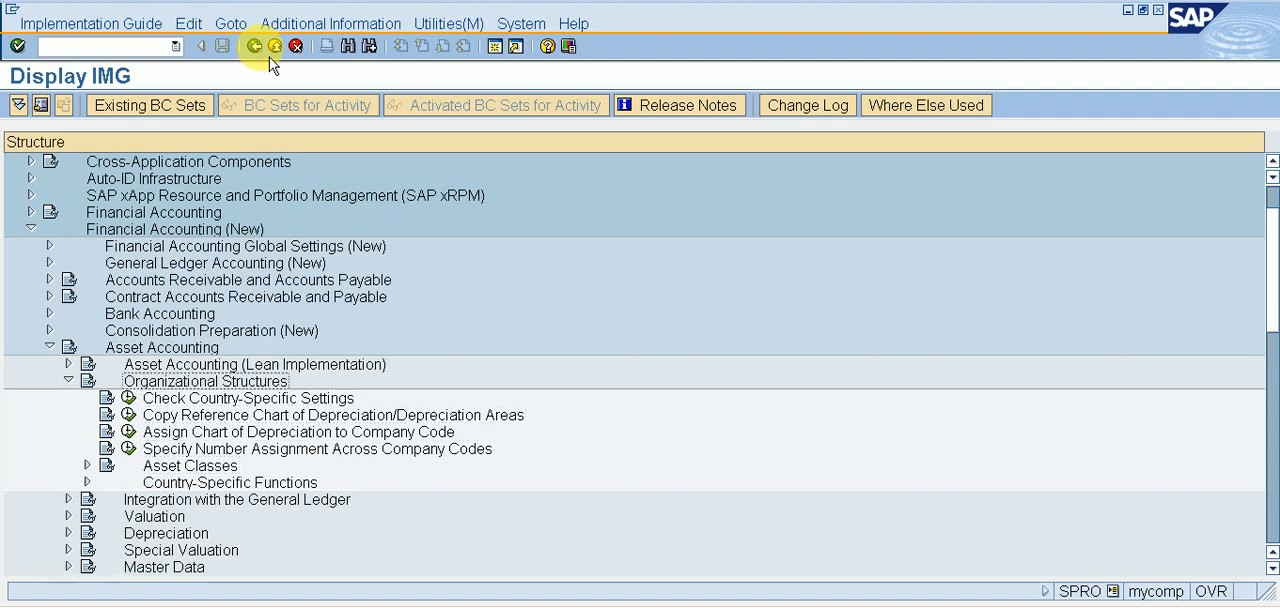
key(Left)
Expand Integration with the General Ledger under Asset Accounting to reach its G/L account activities.
key(Down)
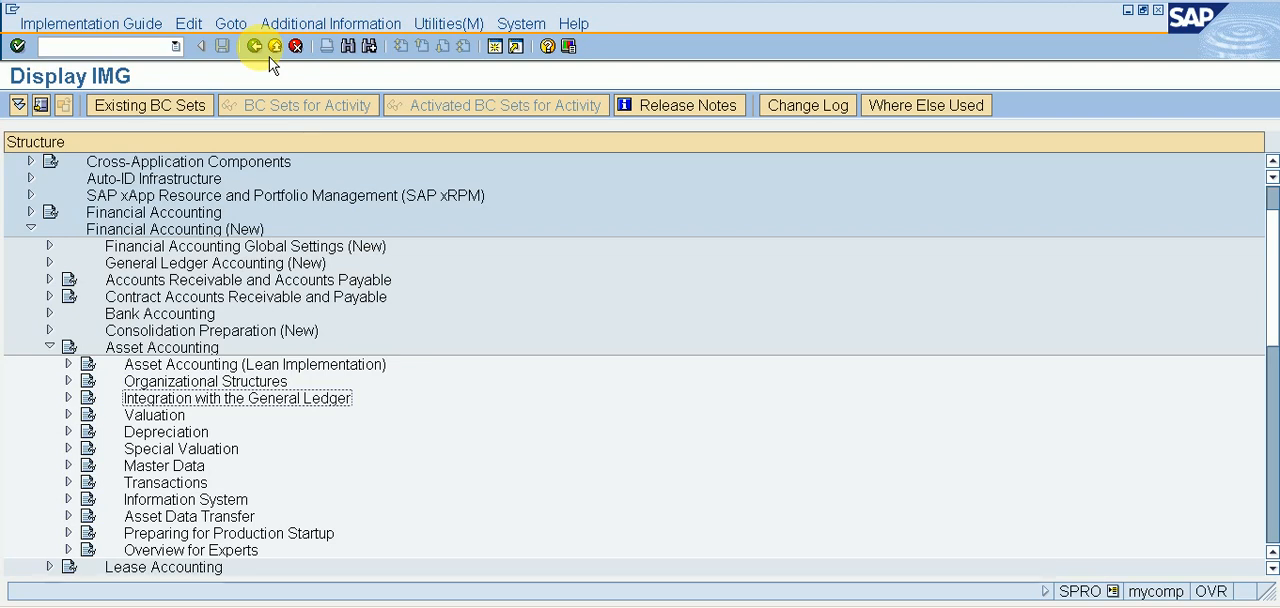
key(Right)
key(Down)
key(Down)
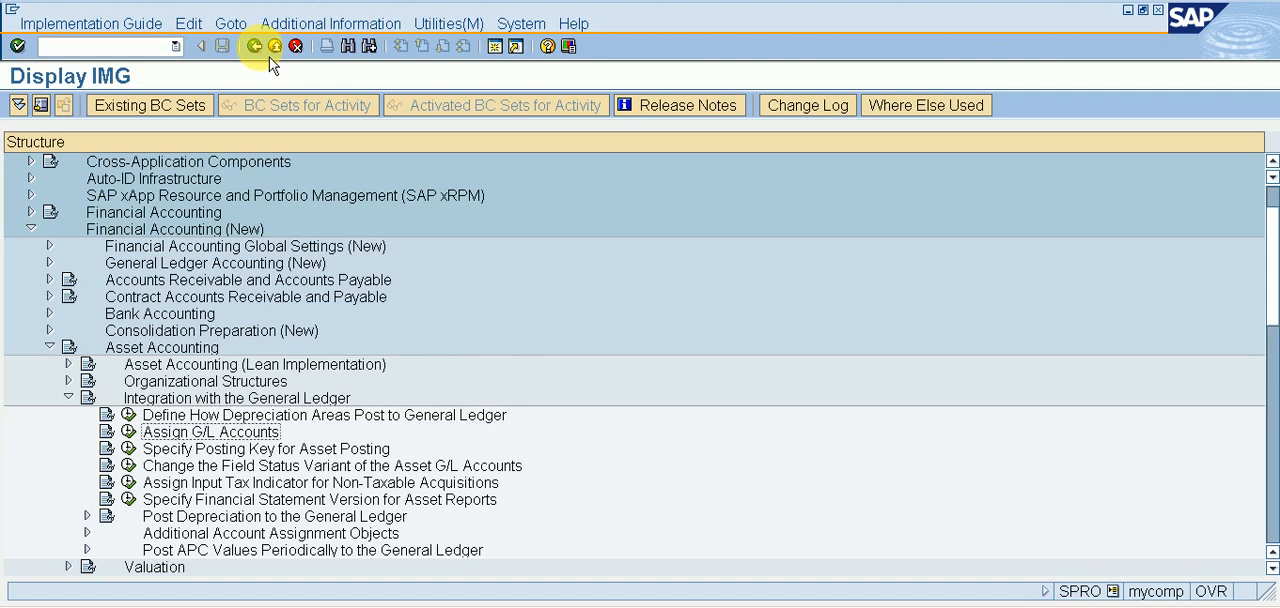
key(Left)
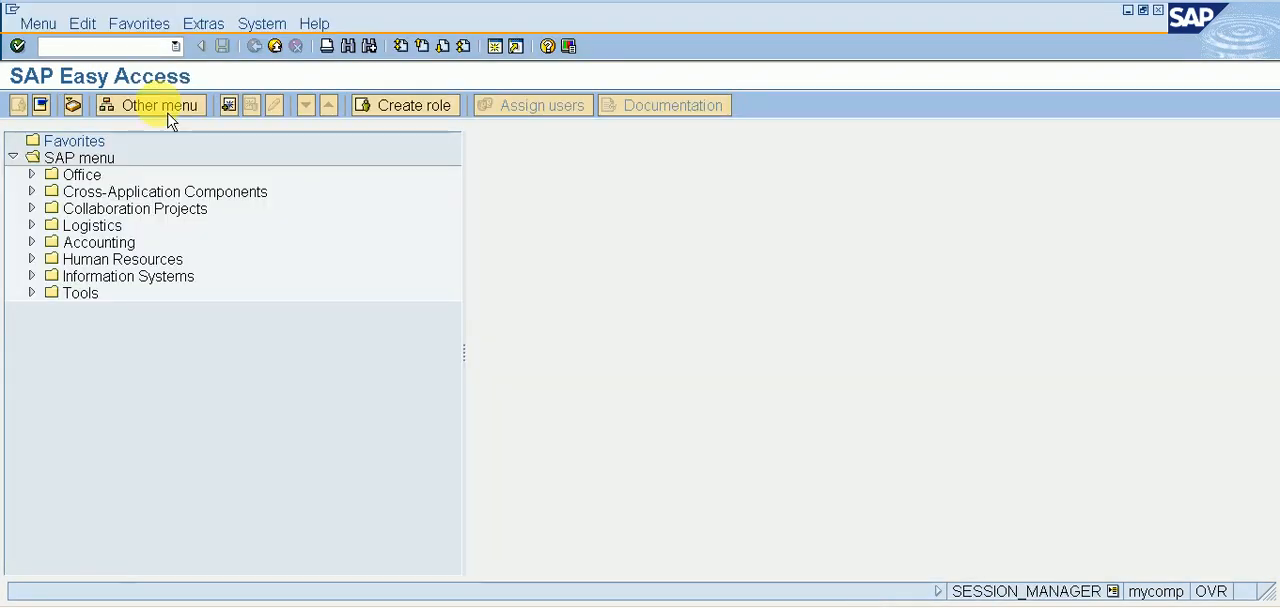
In the SAP Easy Access session, start transaction FS00 to maintain G/L accounts centrally.
text(FS00)
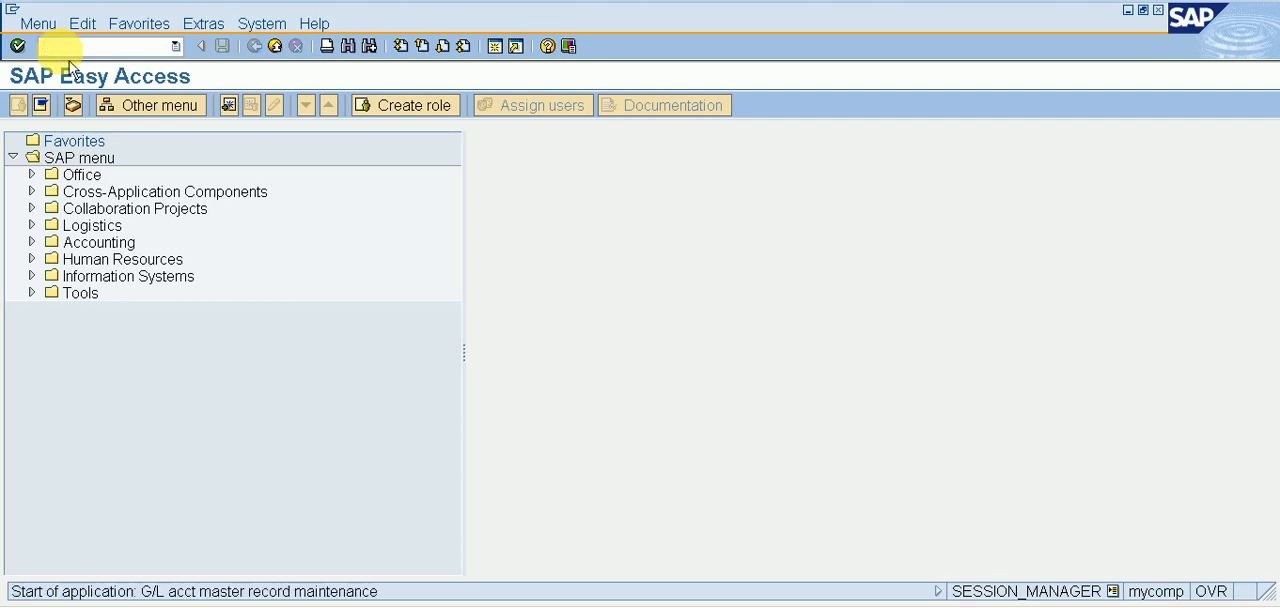
key(Return)
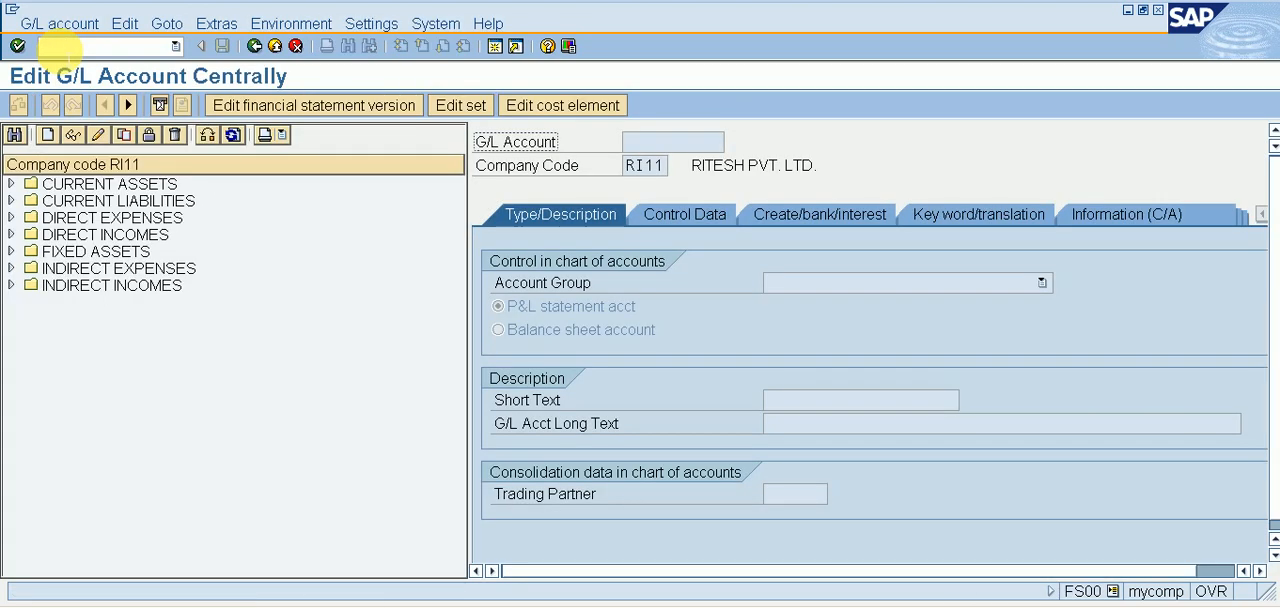
Switch to the notes document, review the G/L accounts needed for asset transactions, and return to the FS00 session.
key(alt+Tab)
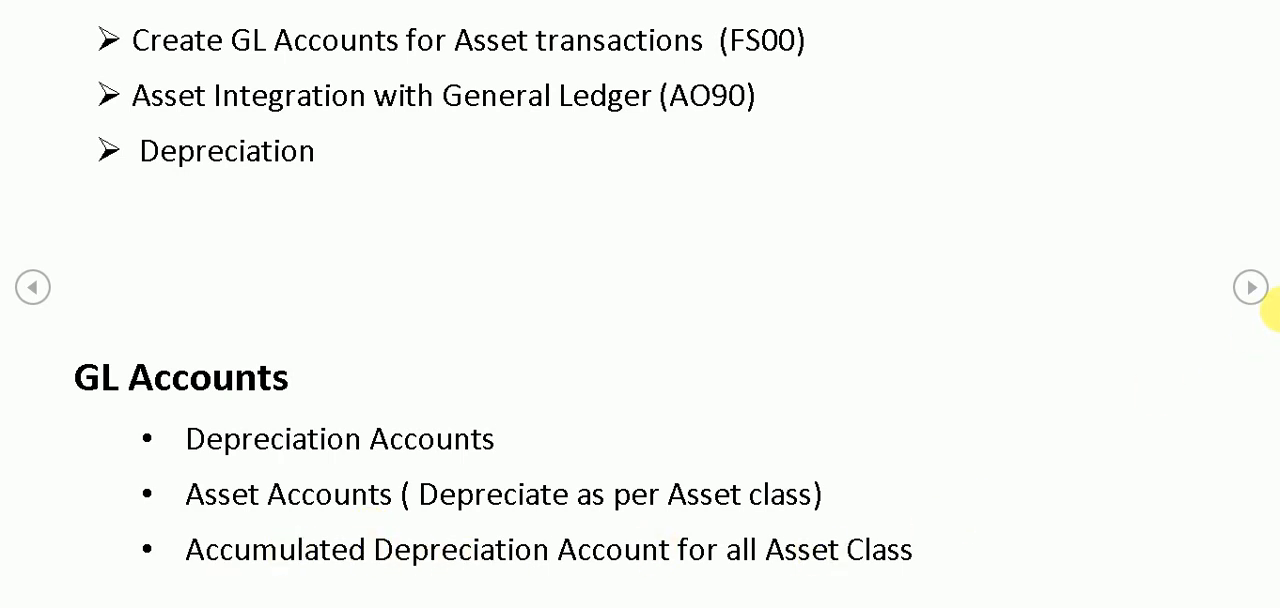
click(1250, 288)
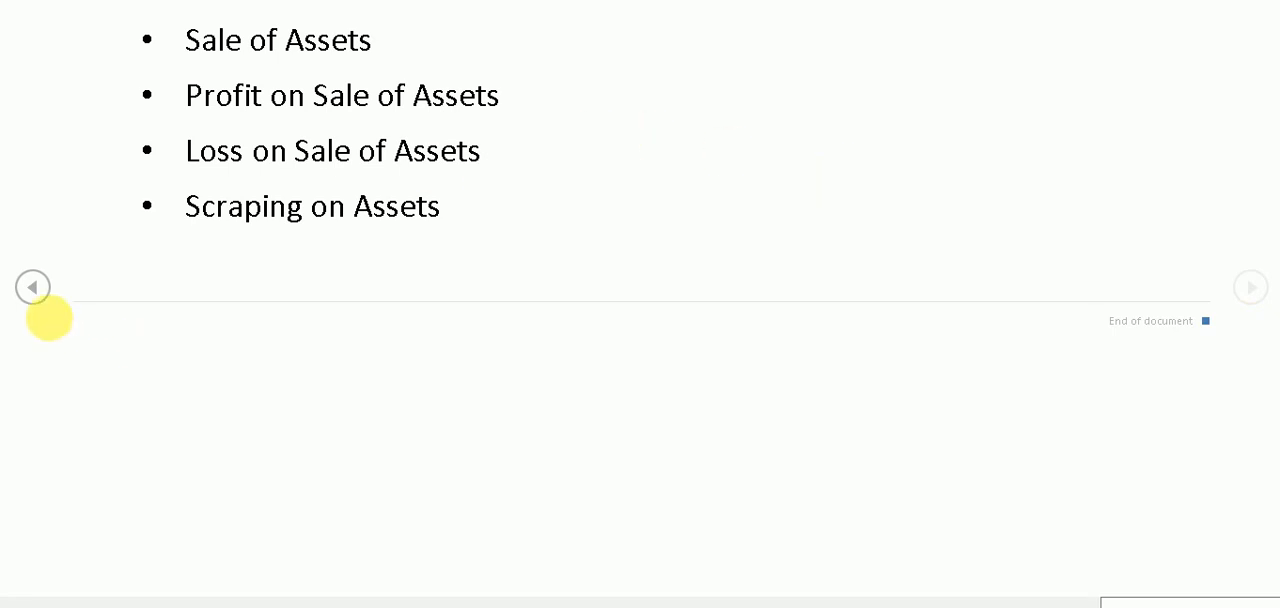
click(34, 289)
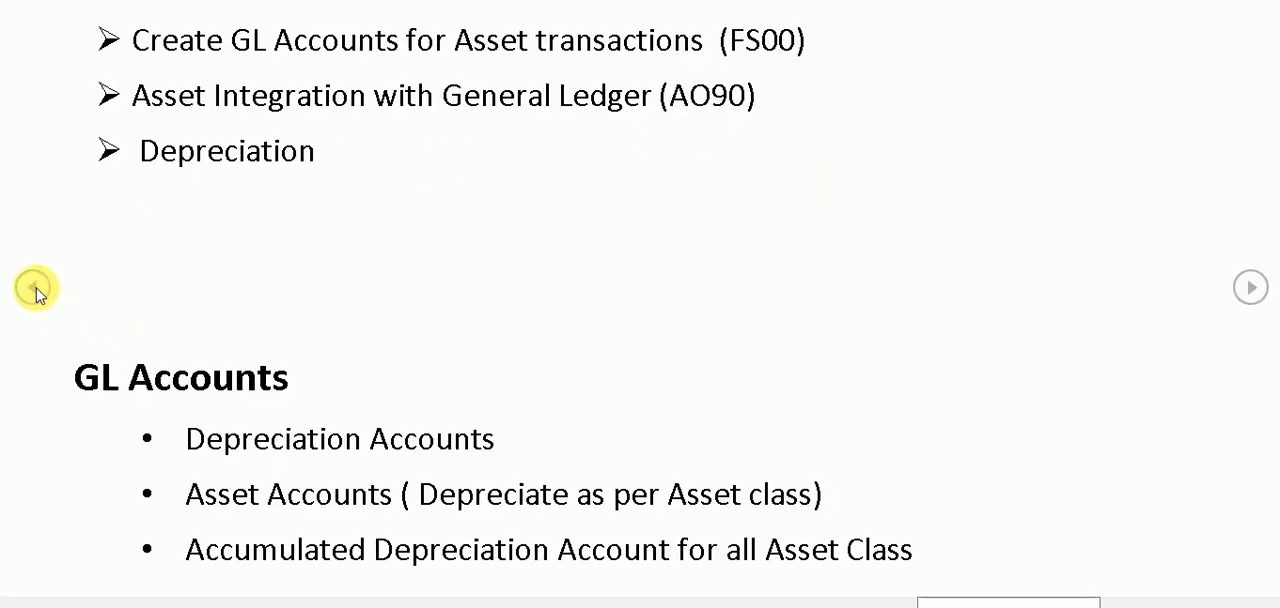
click(1250, 289)
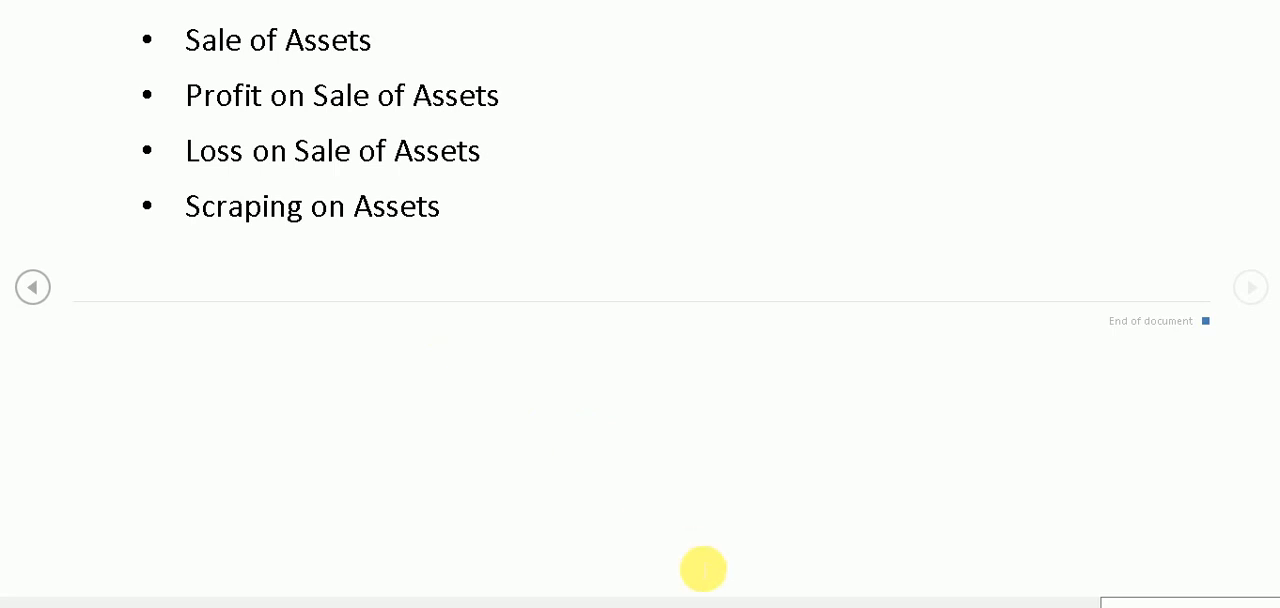
click(705, 606)
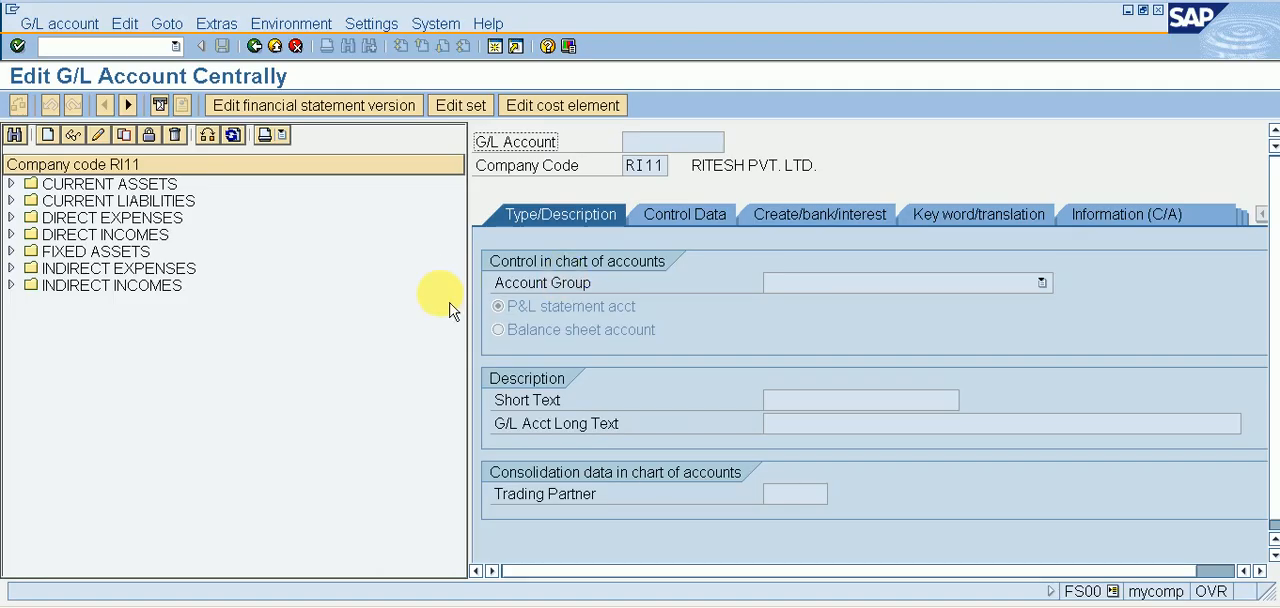
Expand the FIXED ASSETS and INDIRECT EXPENSES groups of company code RI11 and examine their asset, scrap, depreciation and loss accounts.
double_click(130, 254)
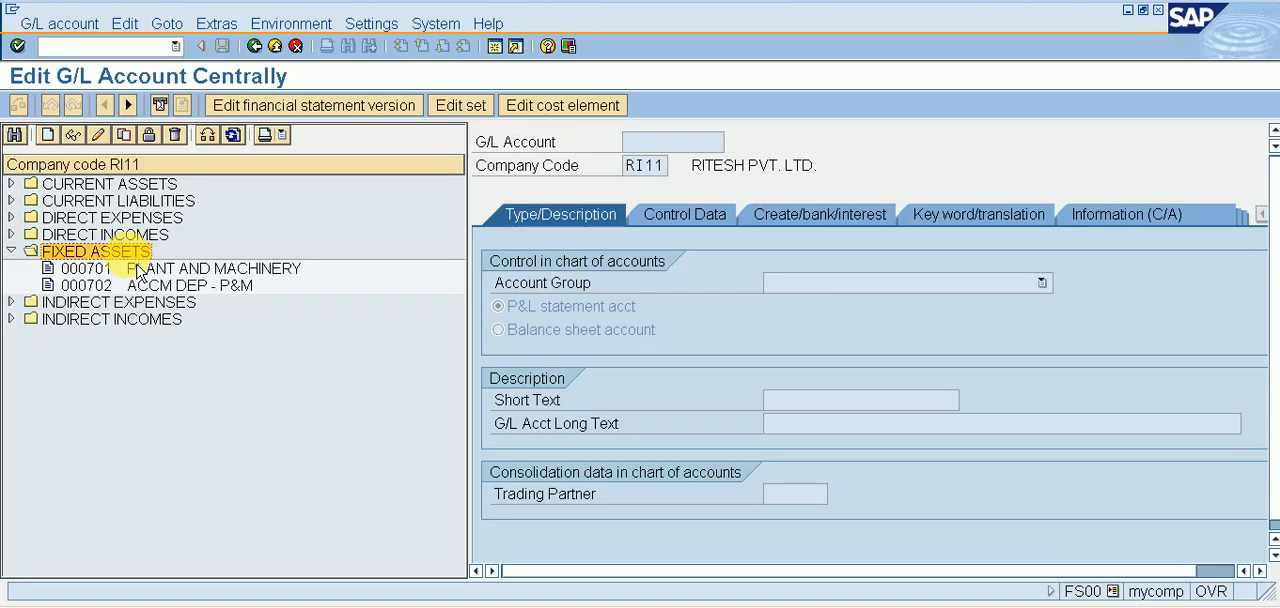
click(138, 268)
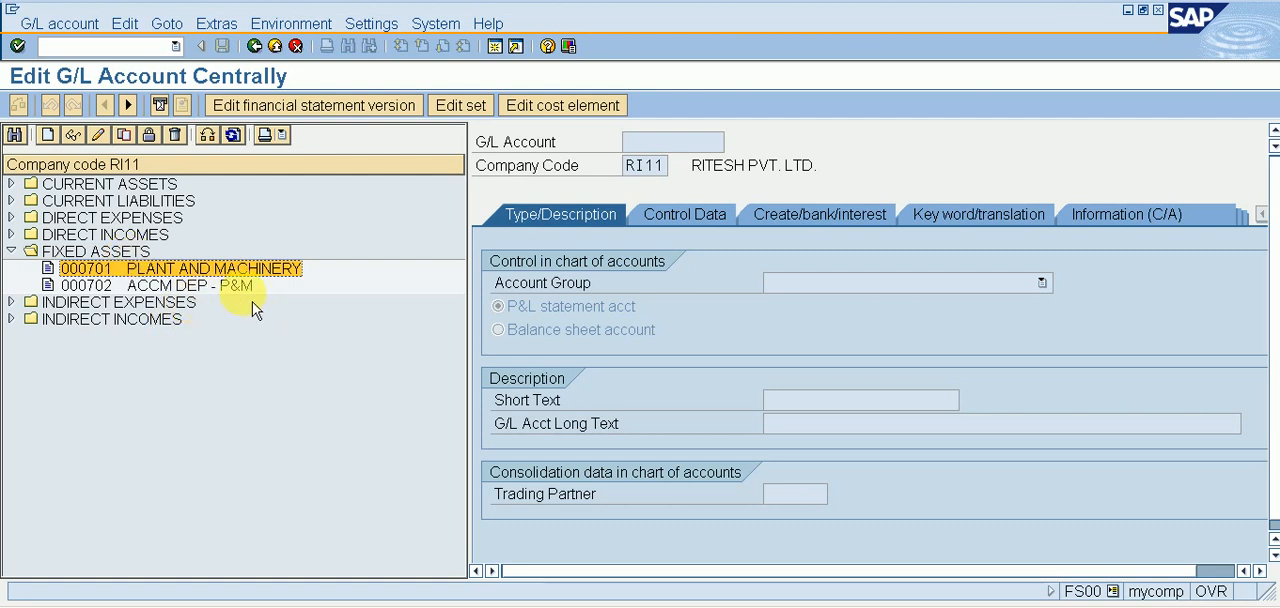
key(Down)
key(Down)
key(Right)
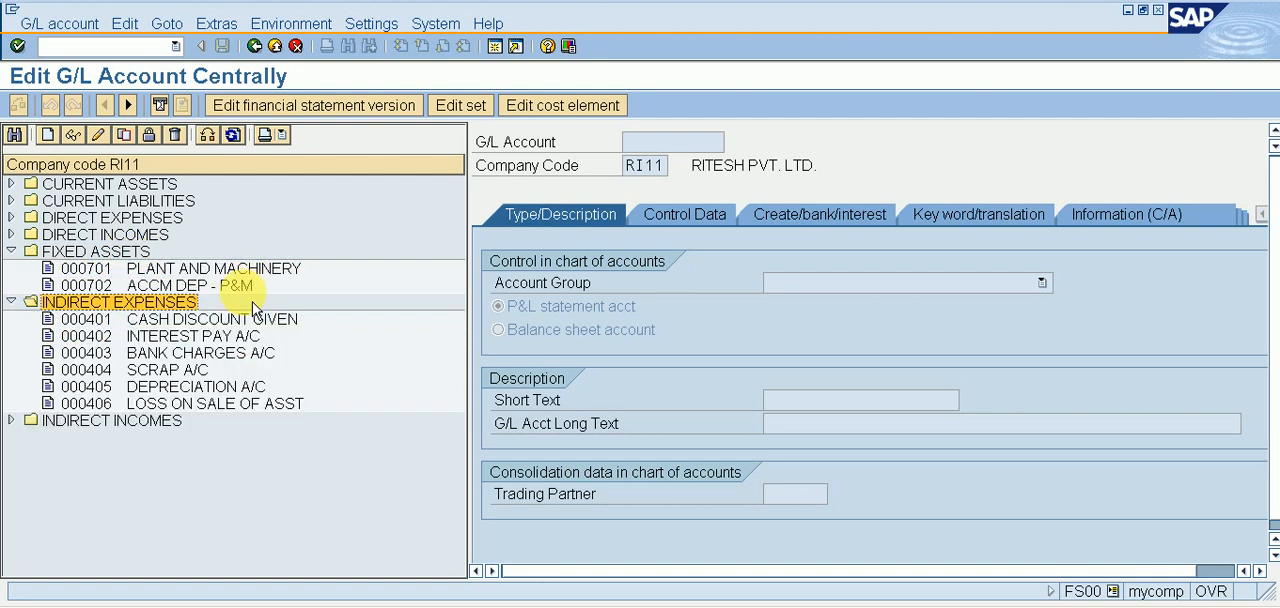
key(Down)
key(Down)
key(Down)
key(Down)
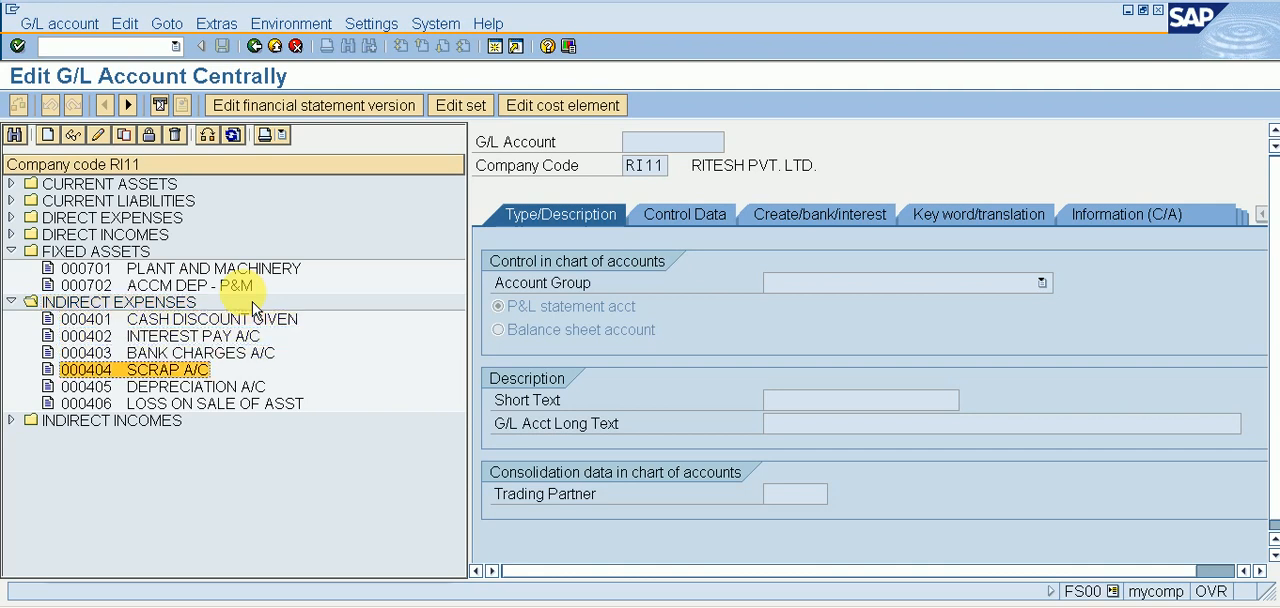
key(Down)
key(Down)
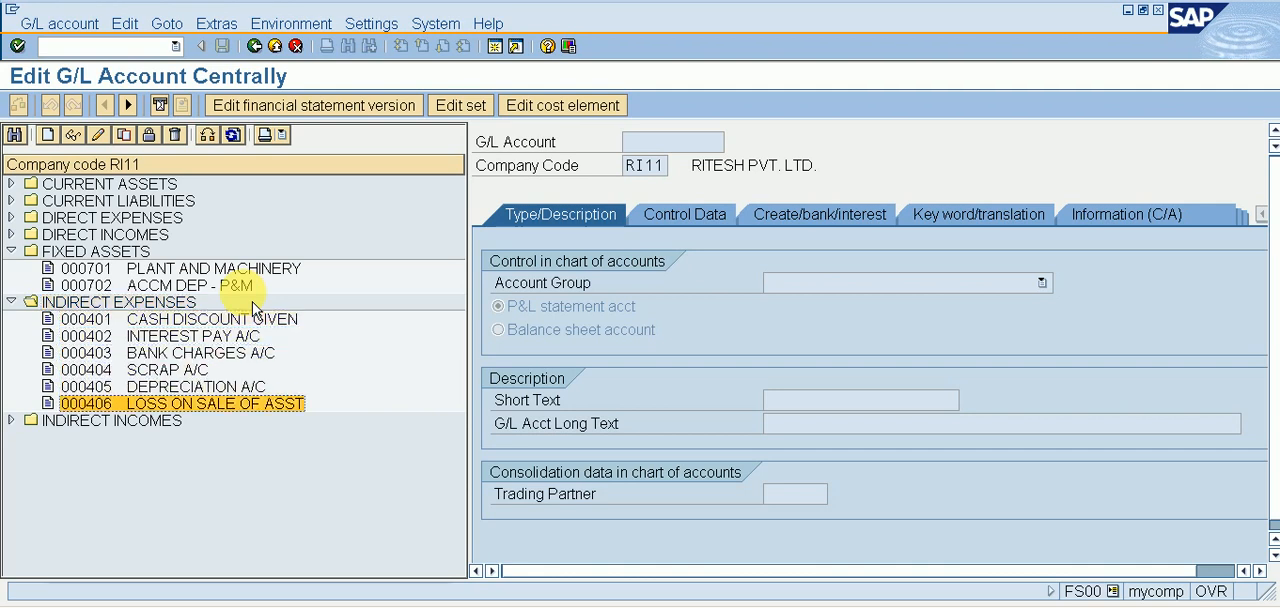
Expand the INDIRECT INCOMES group and examine its accounts for gain on sale and sale of assets.
key(Down)
key(Right)
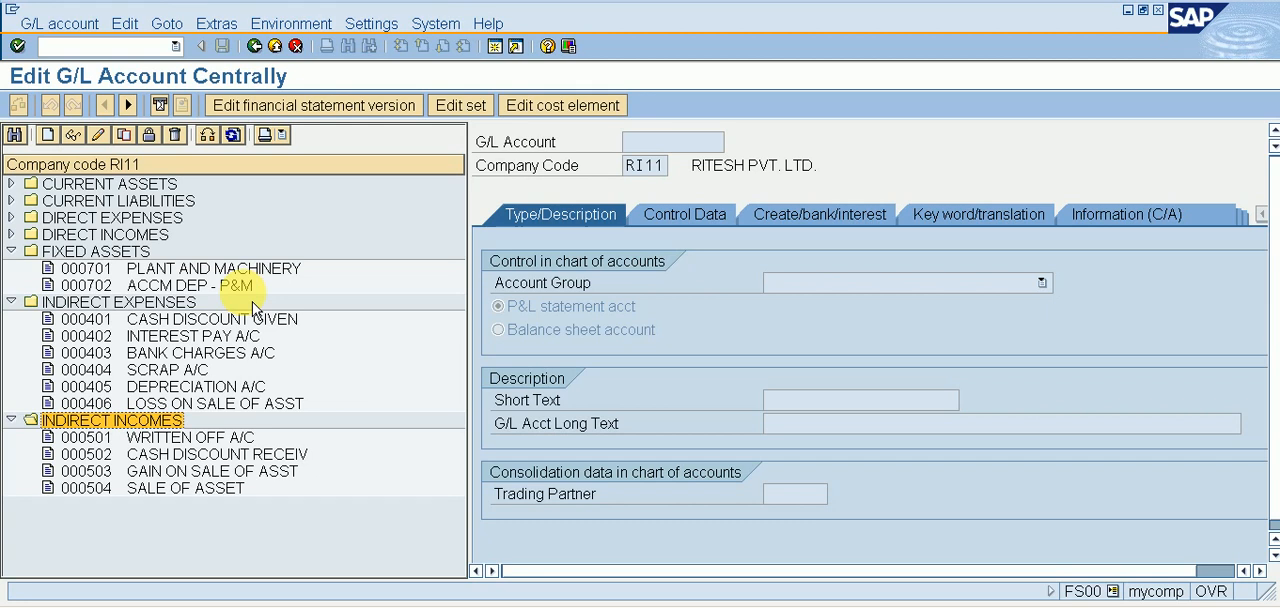
key(Down)
key(Down)
key(Down)
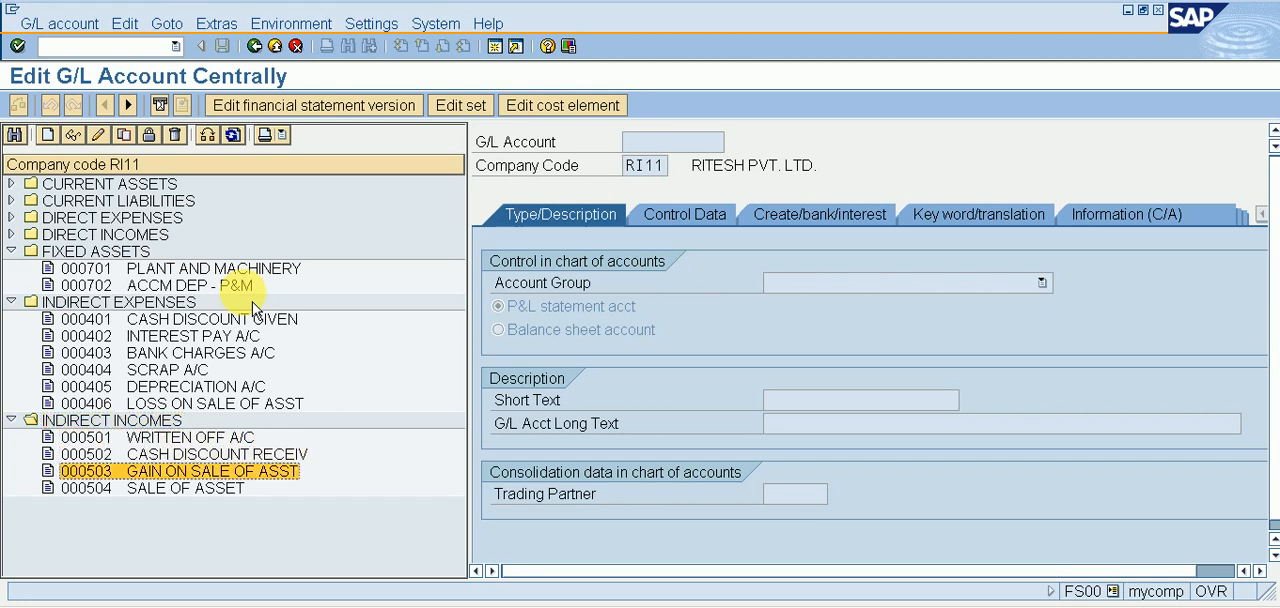
key(Down)
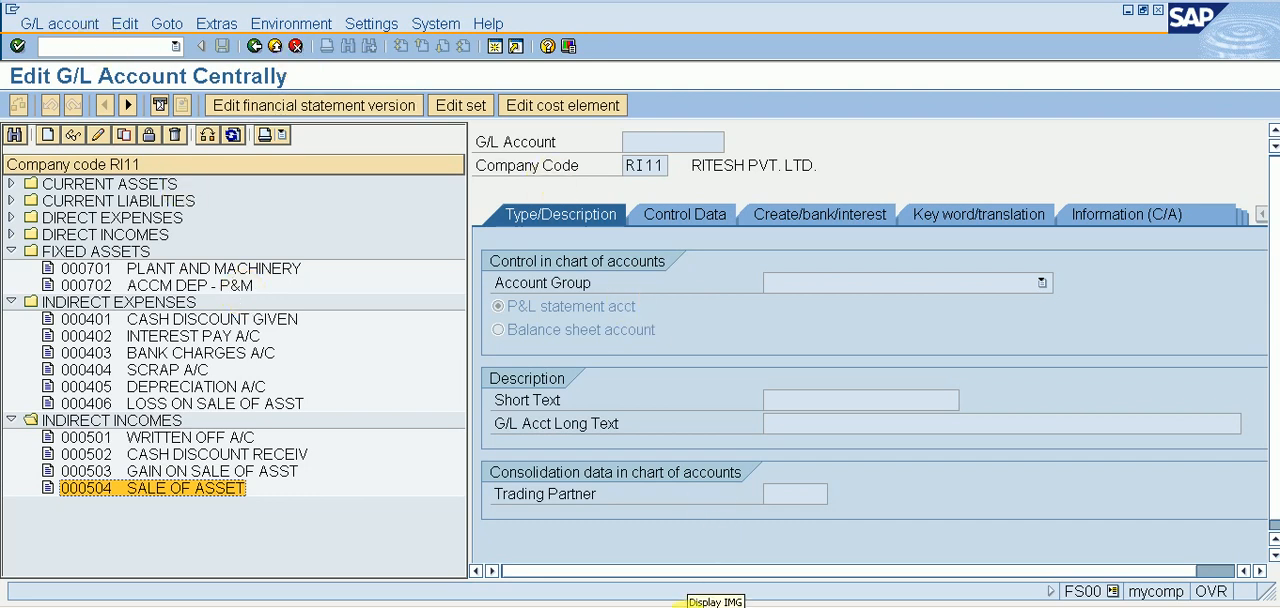
Return to the implementation guide, open Assign G/L Accounts, select chart of accounts RI11, and widen its code column.
click(693, 605)
click(456, 419)
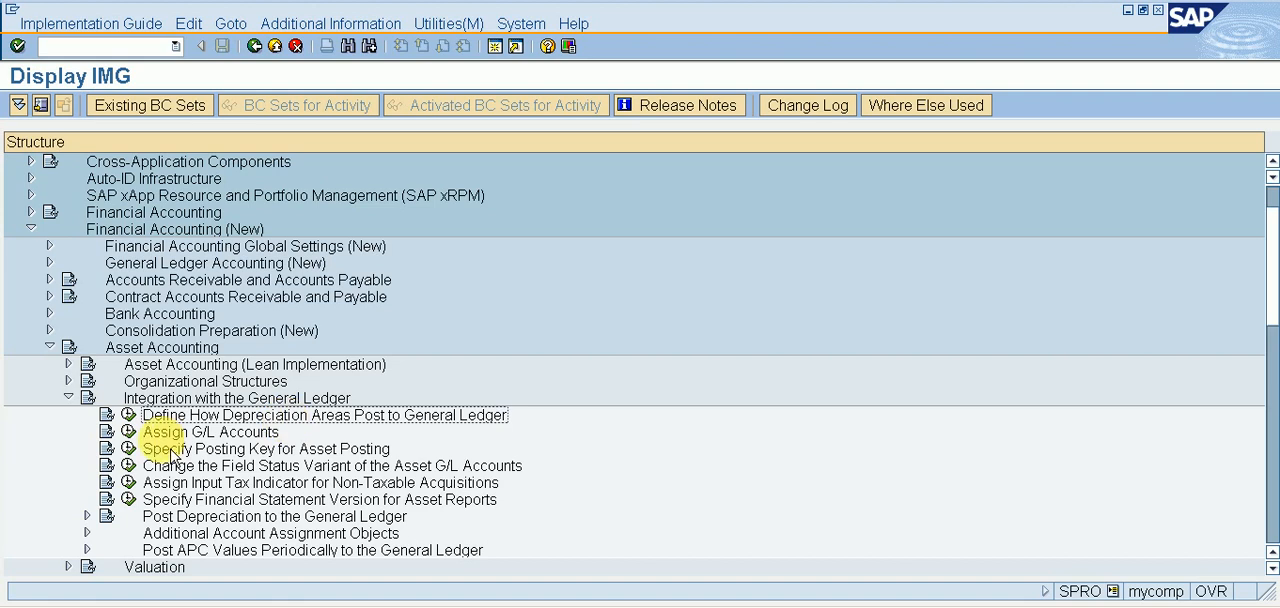
click(129, 432)
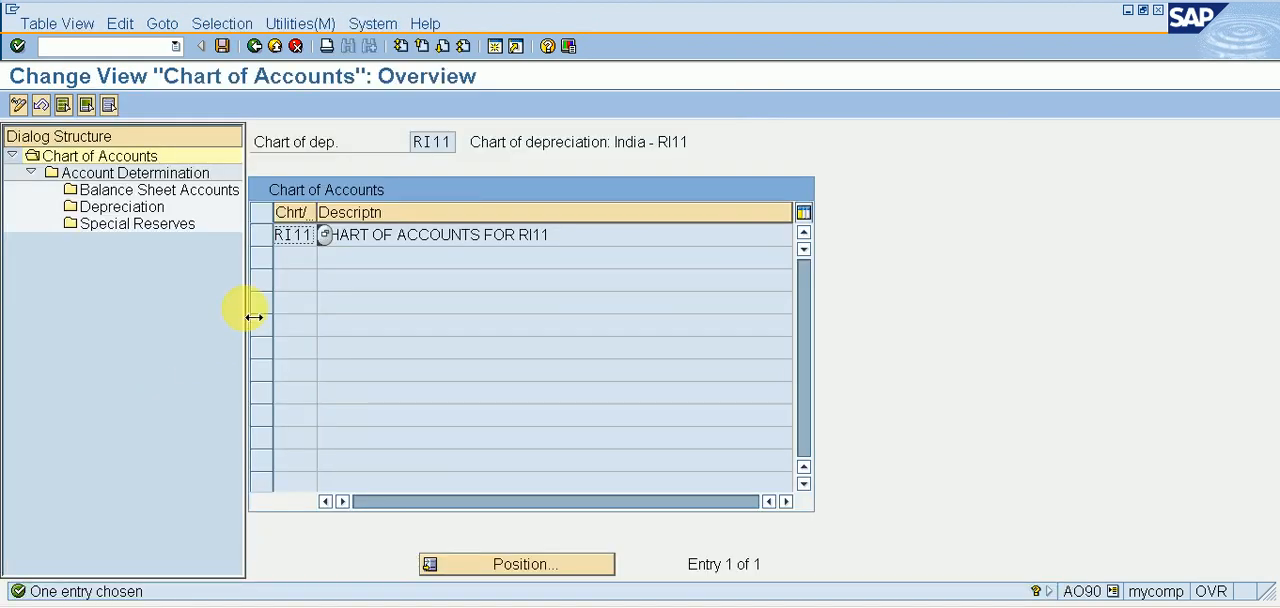
click(277, 252)
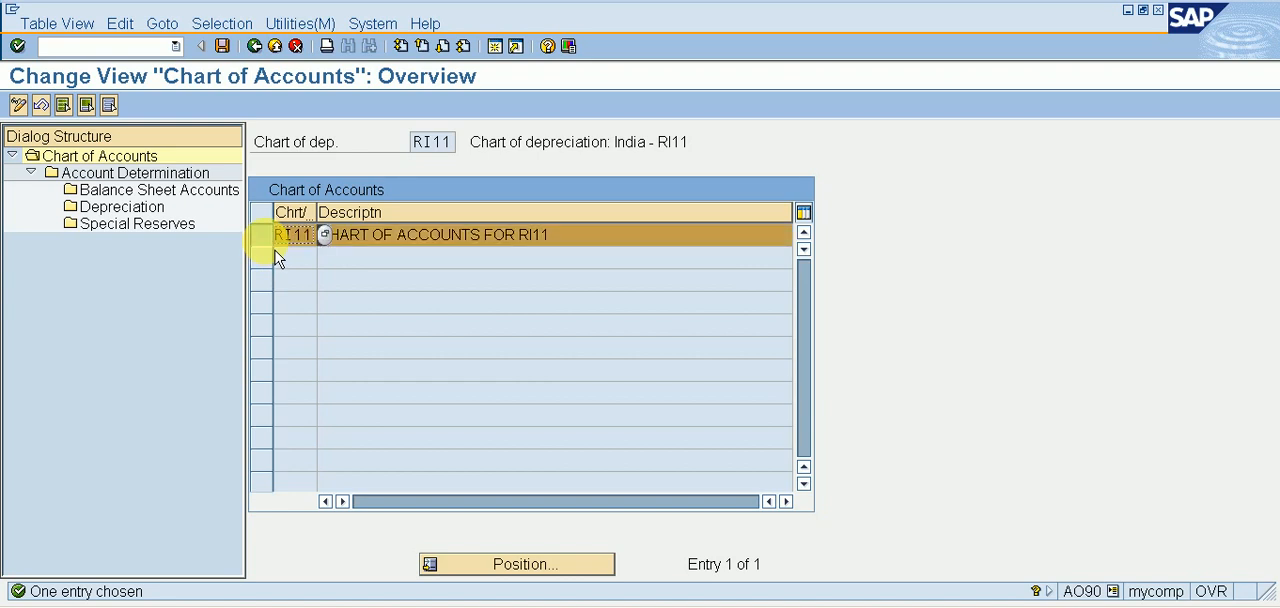
mouse_move(322, 213)
mouse_down()
mouse_move(403, 212)
mouse_move(362, 215)
mouse_up()
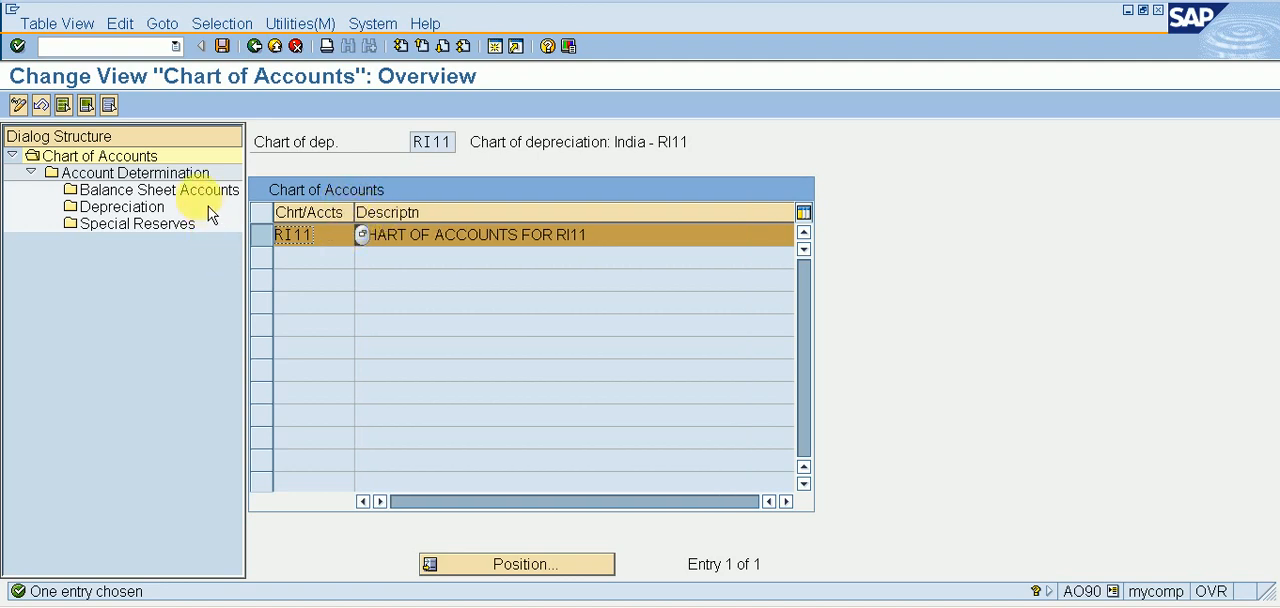
Open the account determinations of chart of accounts RI11, locate and select RI11 (PLANT & MACHINERY), and open its balance sheet accounts.
click(117, 180)
double_click(110, 174)
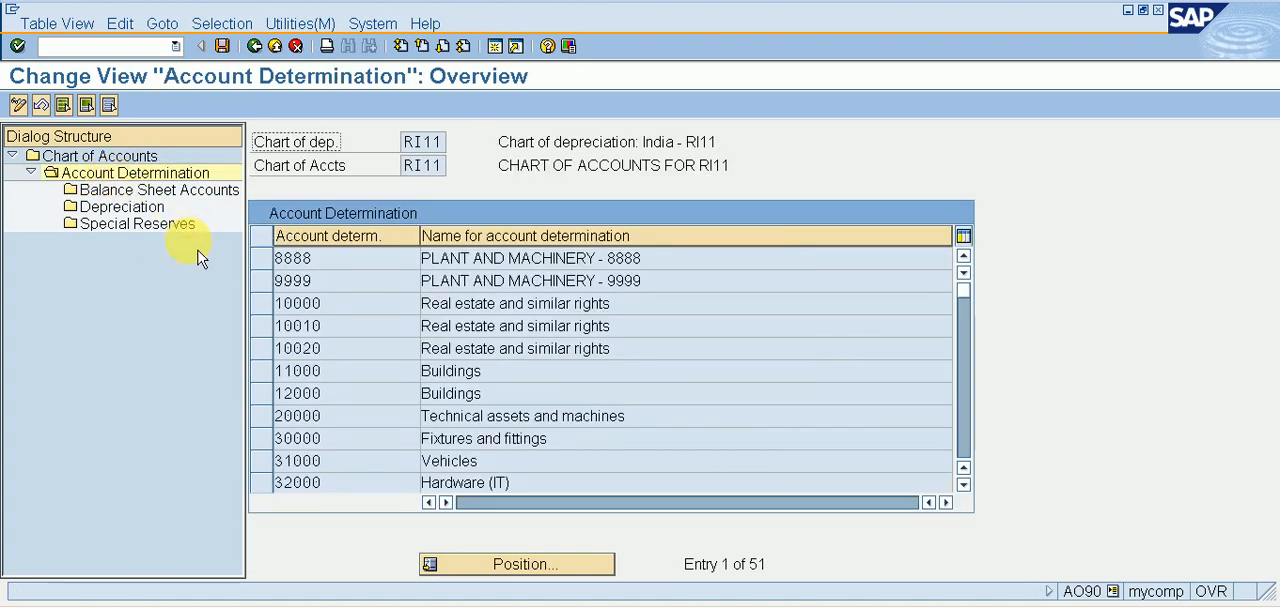
click(490, 566)
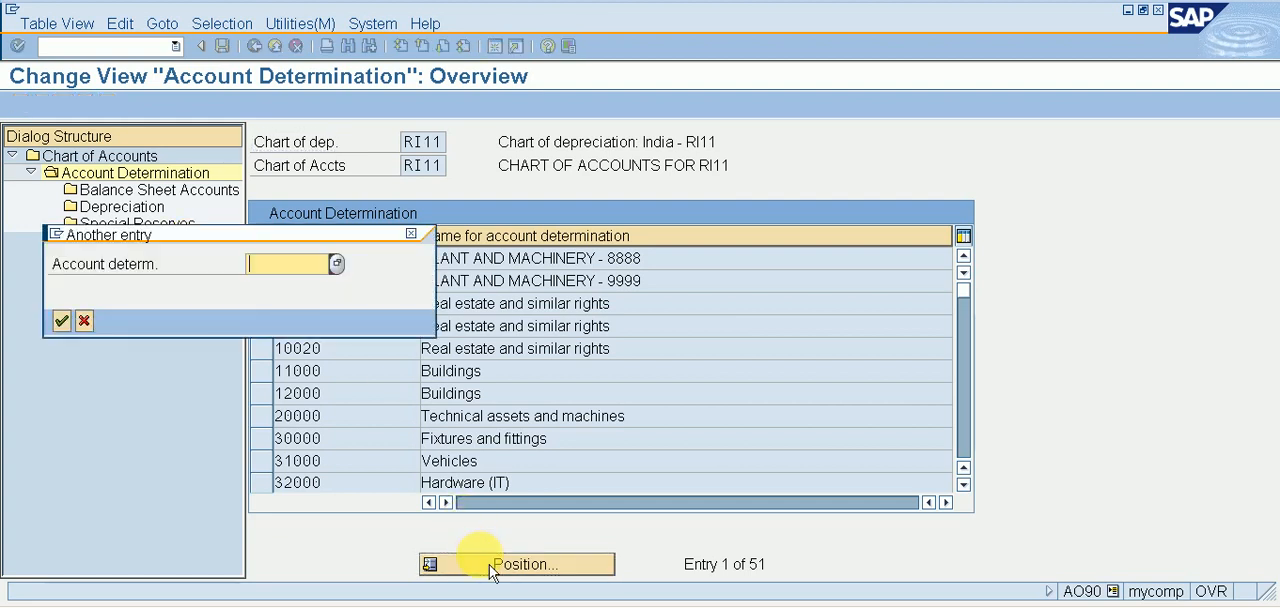
text(RI11)
key(Return)
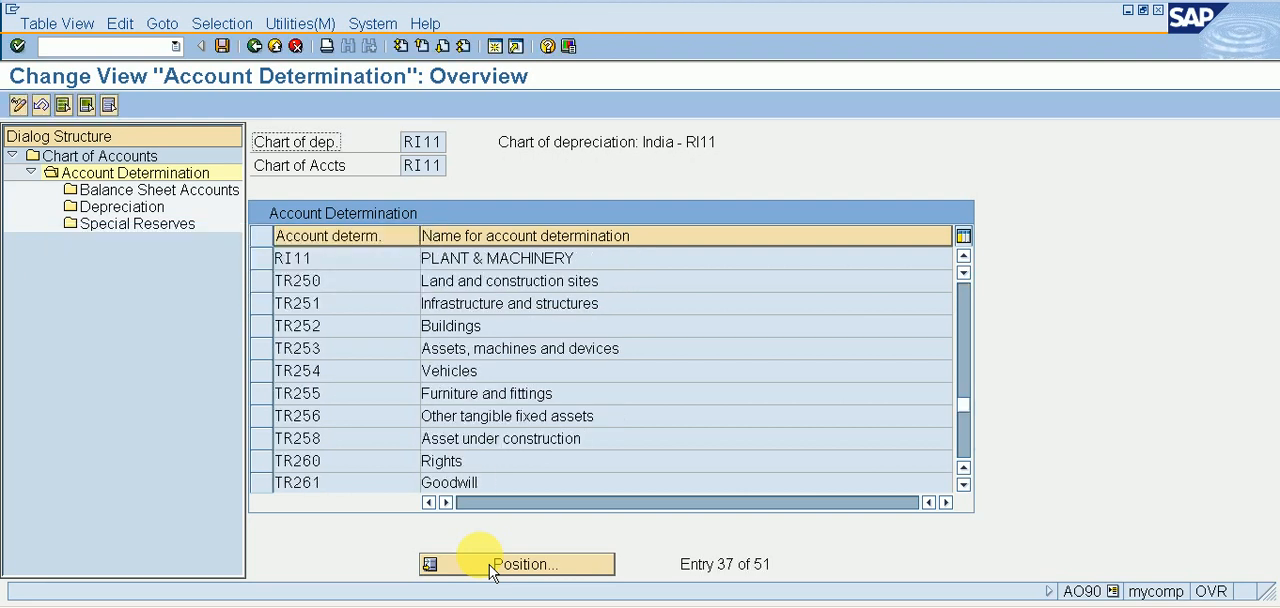
click(279, 268)
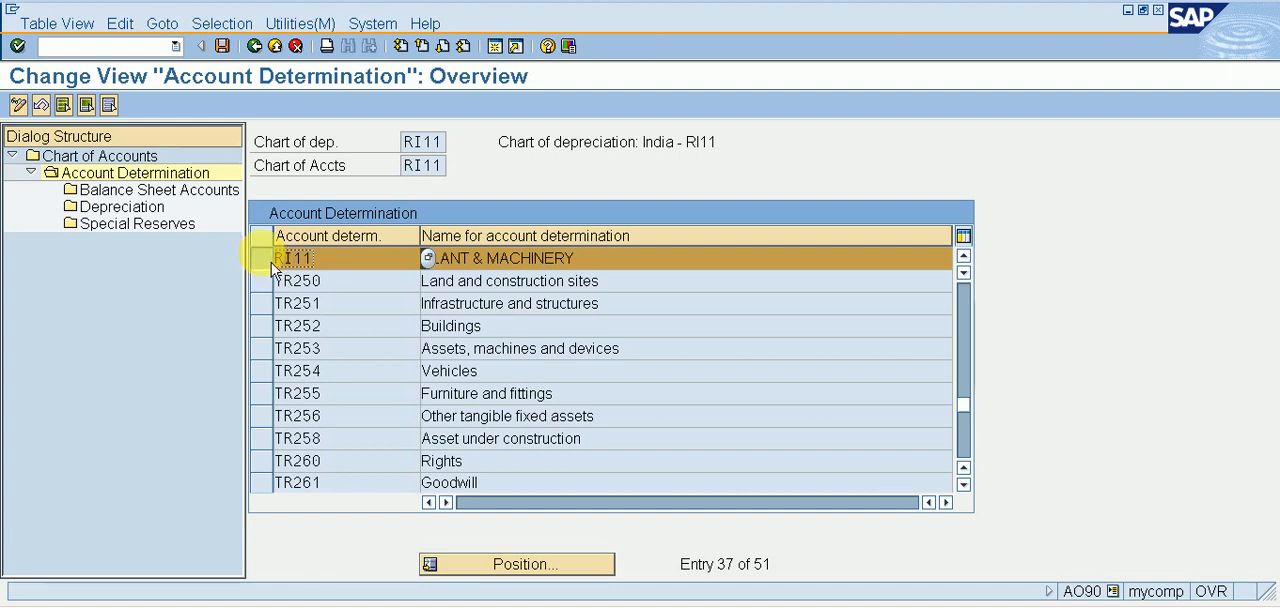
double_click(222, 203)
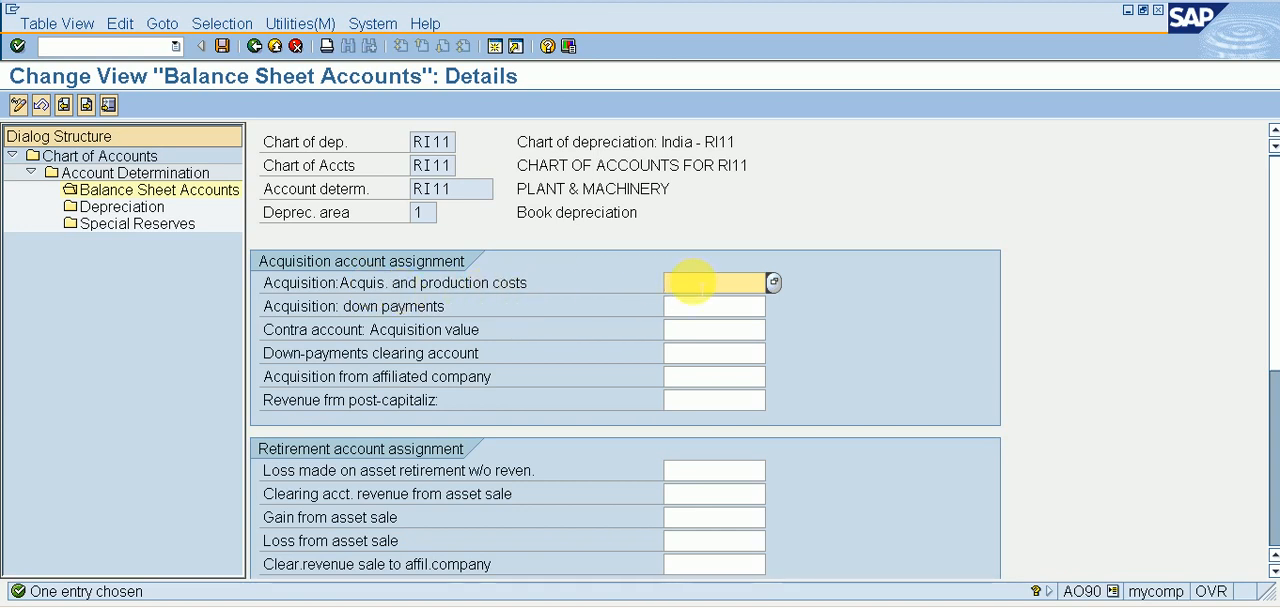
Look up PLANT AND MACHINEY A/C and assign G/L account 701 to acquisition and production costs.
click(774, 283)
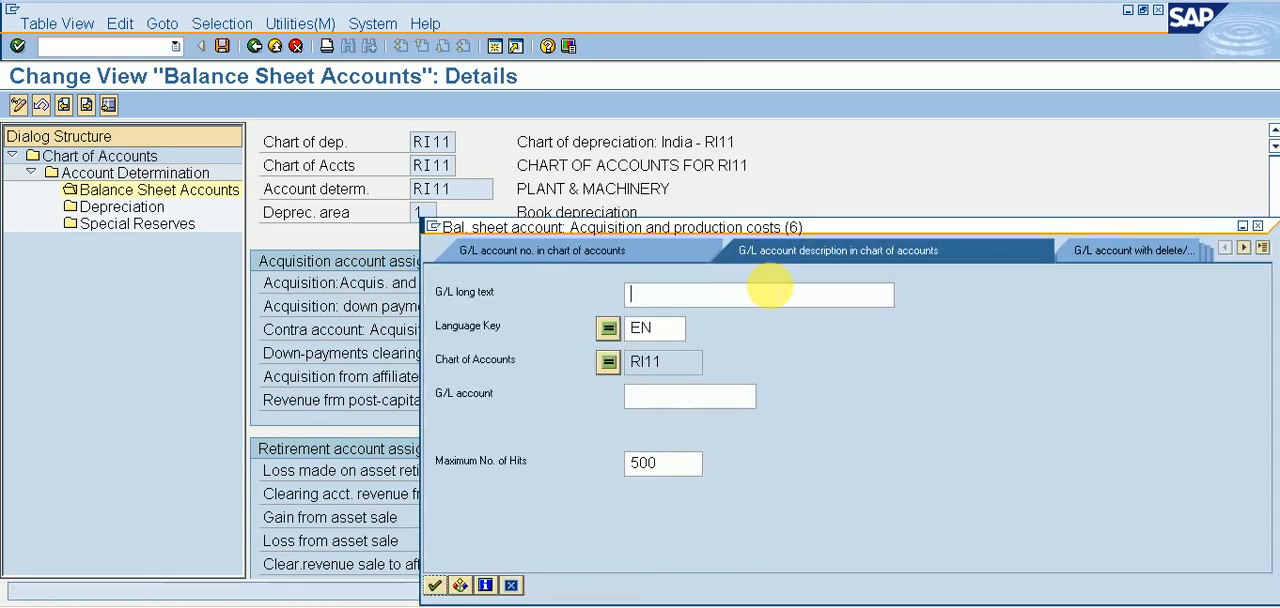
key(Return)
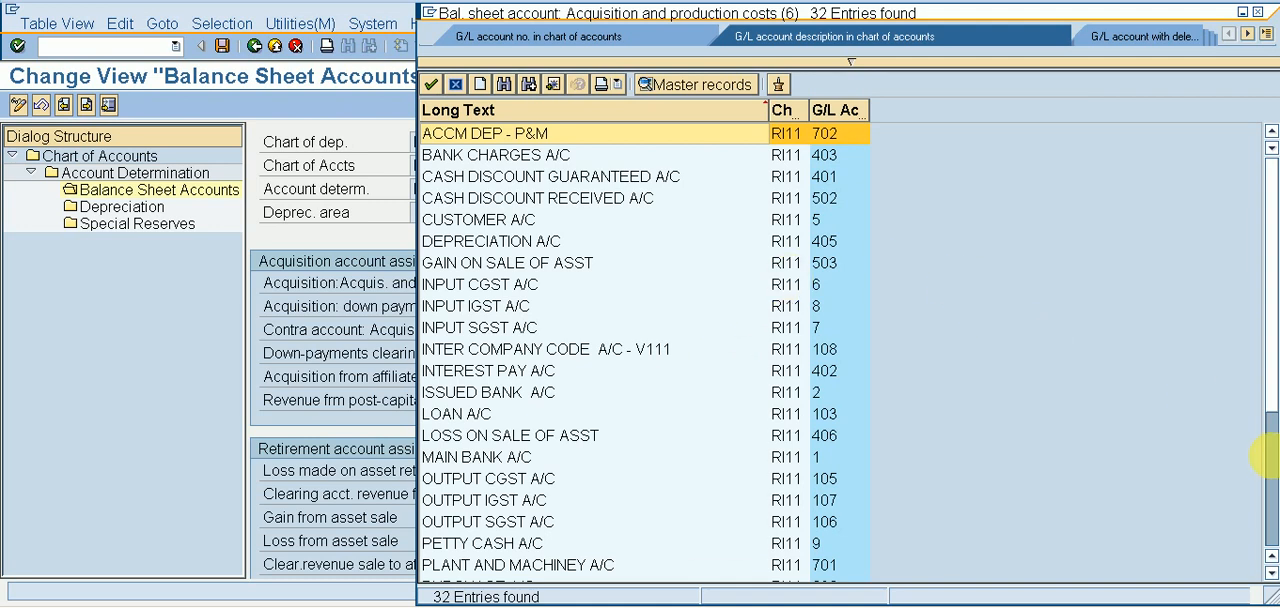
click(1268, 457)
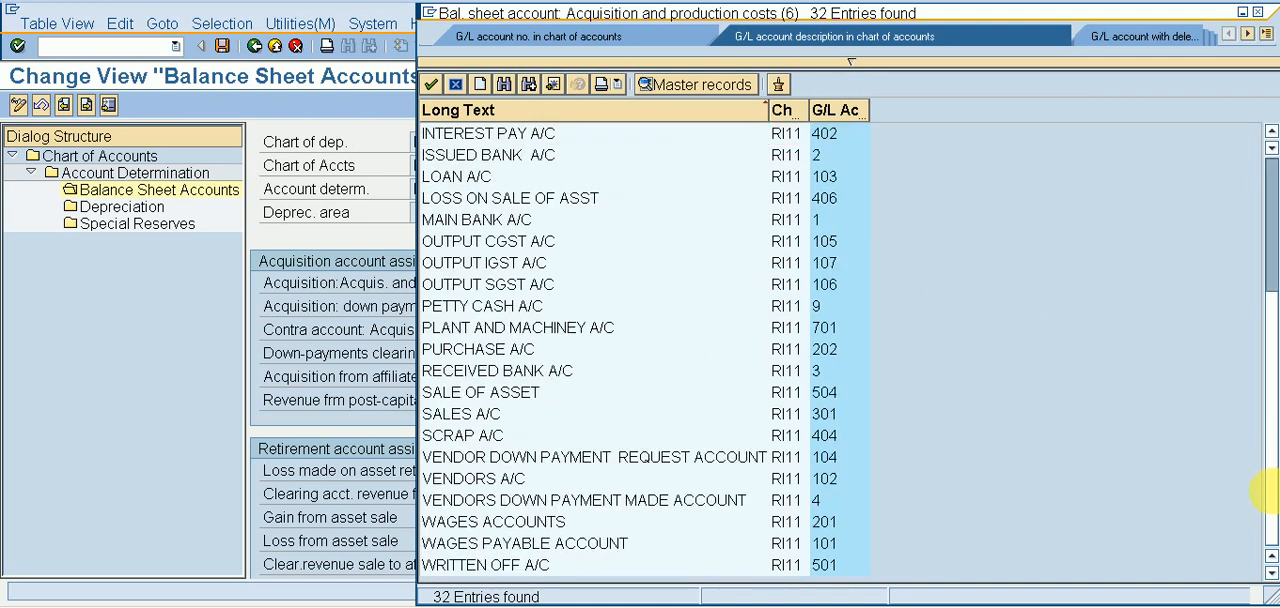
click(566, 340)
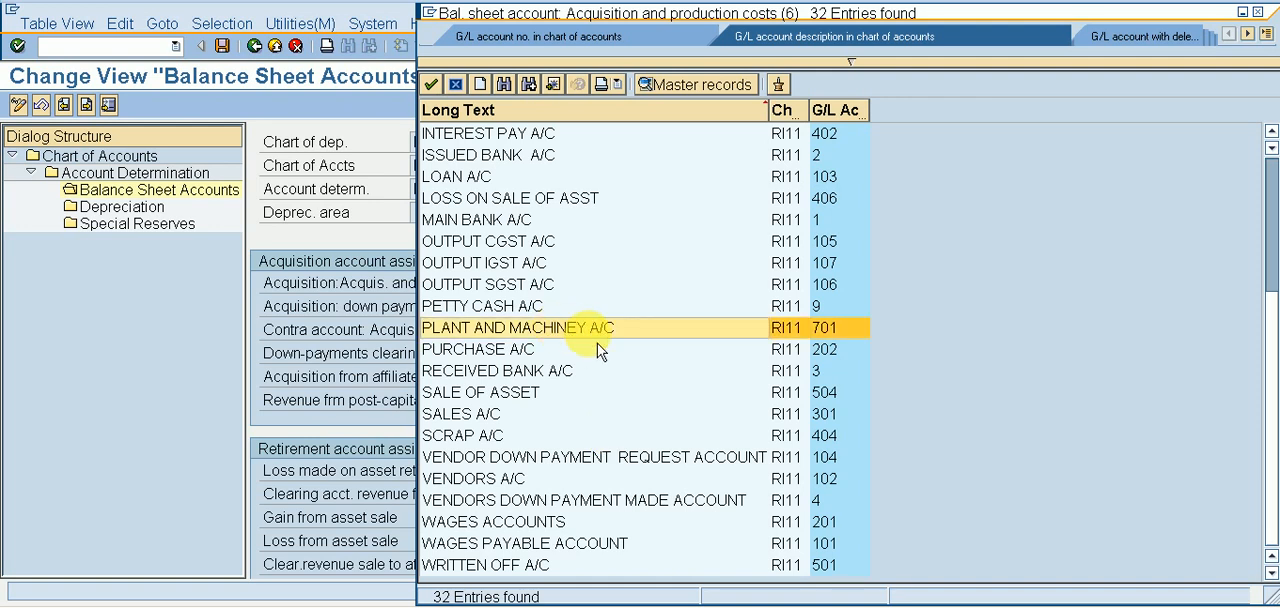
double_click(598, 340)
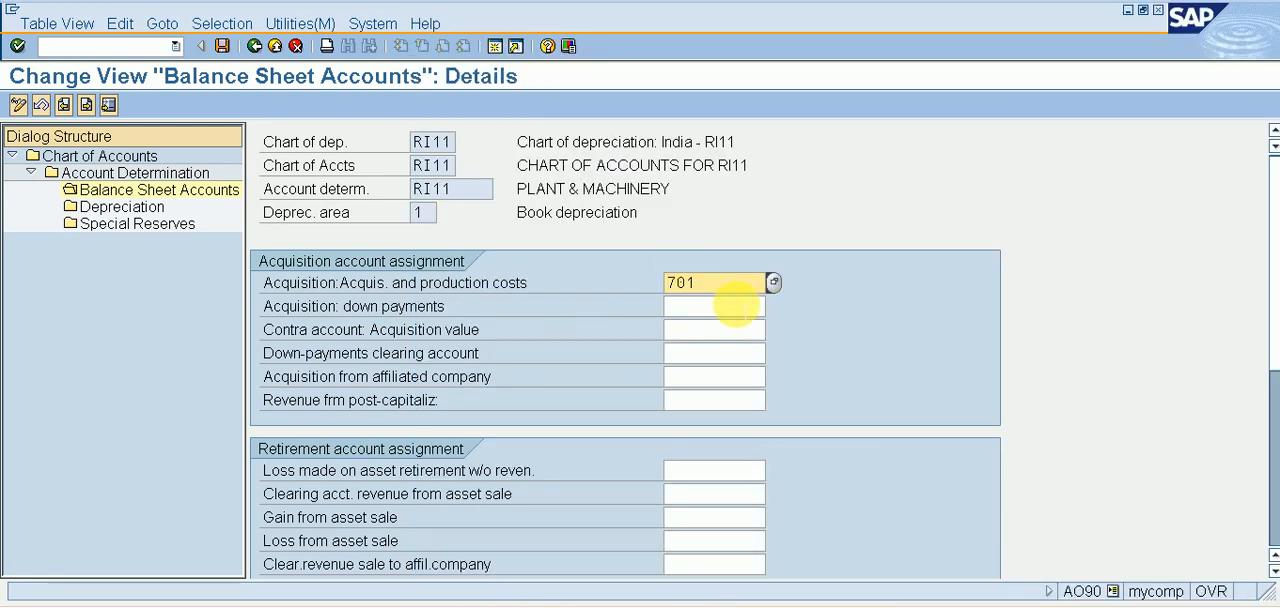
In the FS00 session, correct the long text of G/L account 701 to PLANT AND MACHINERY A/C and save it.
click(848, 603)
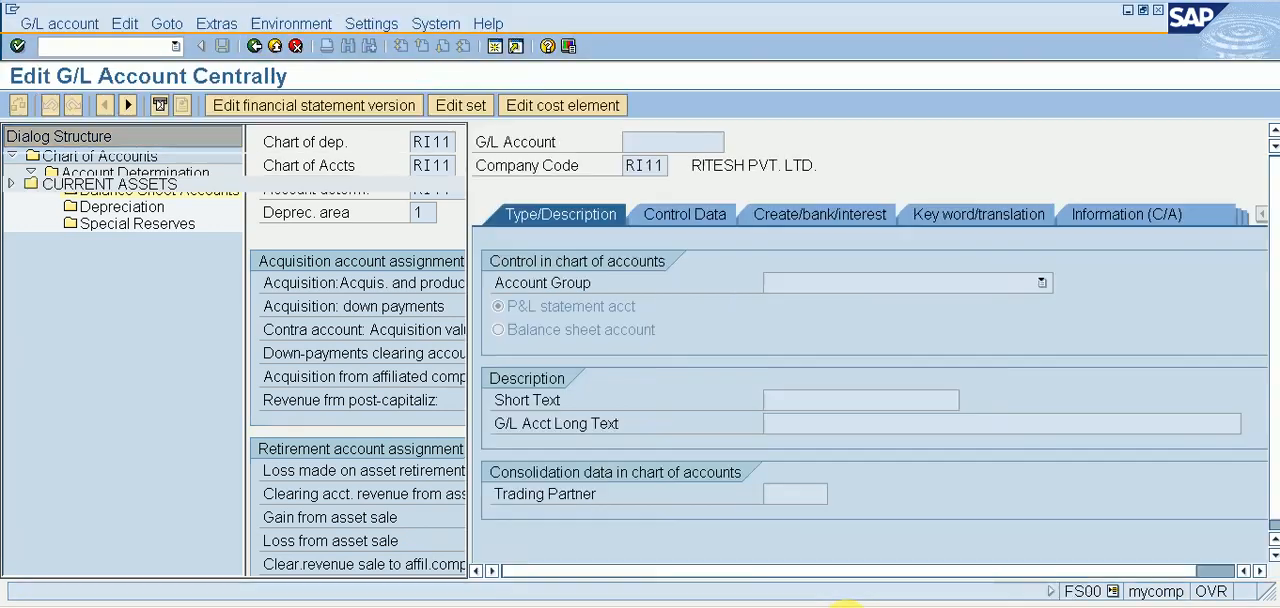
double_click(288, 272)
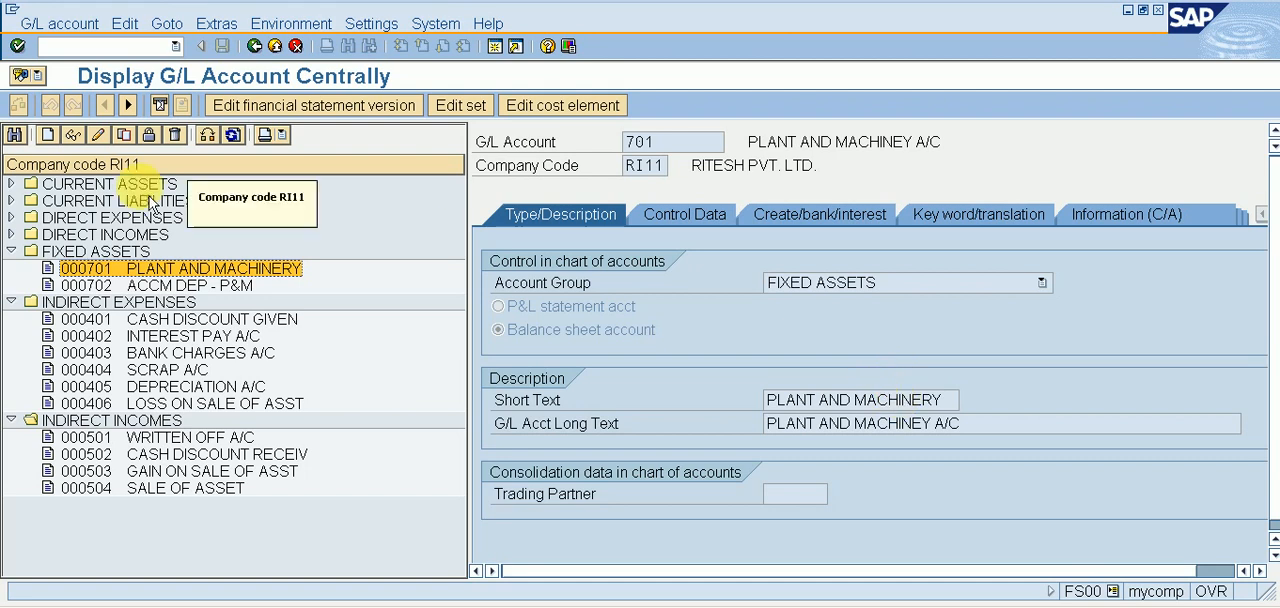
click(100, 137)
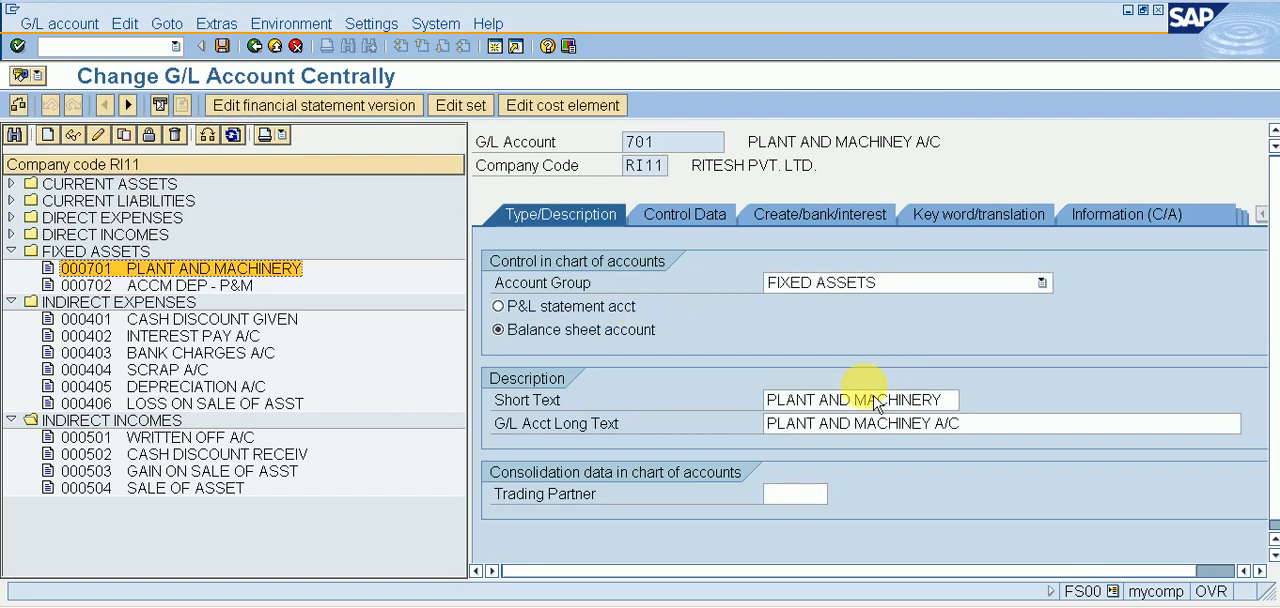
click(918, 427)
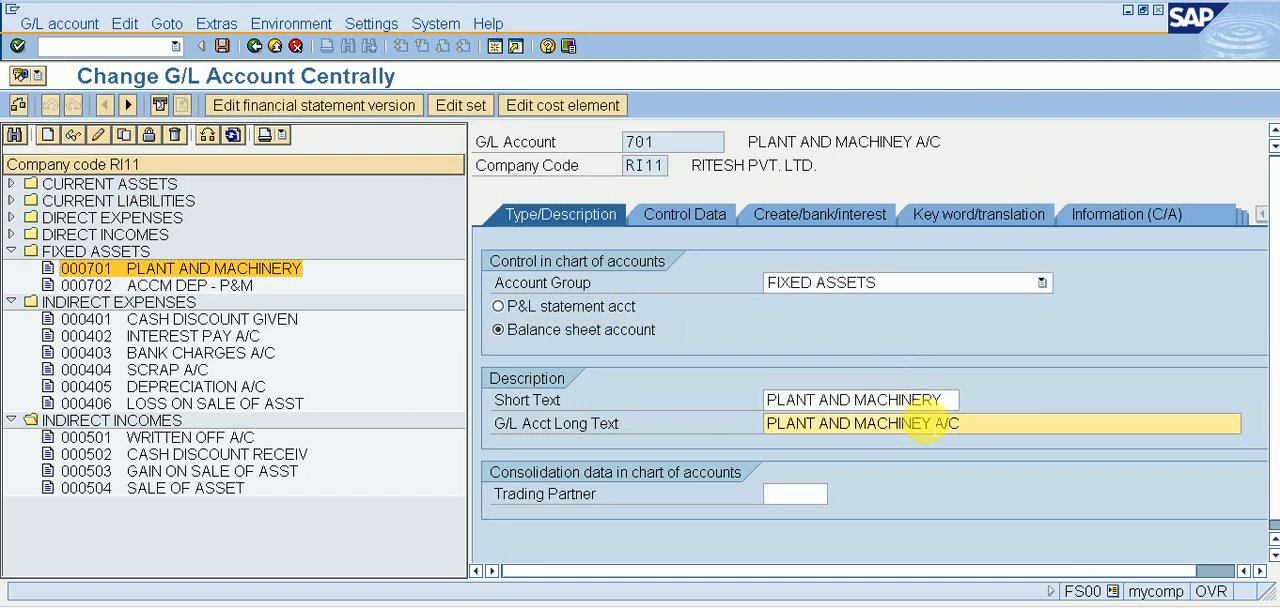
text(RY A/C)
key(ctrl+s)
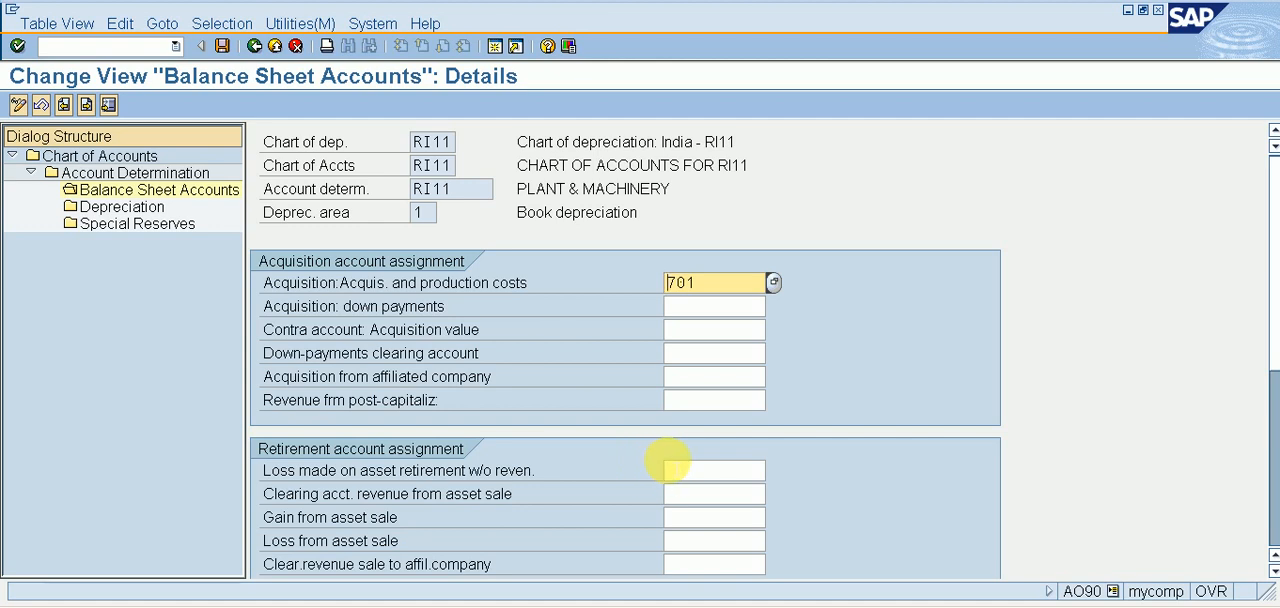
Look up SCRAP A/C and assign G/L account 404 to the loss made on asset retirement without revenue.
click(680, 470)
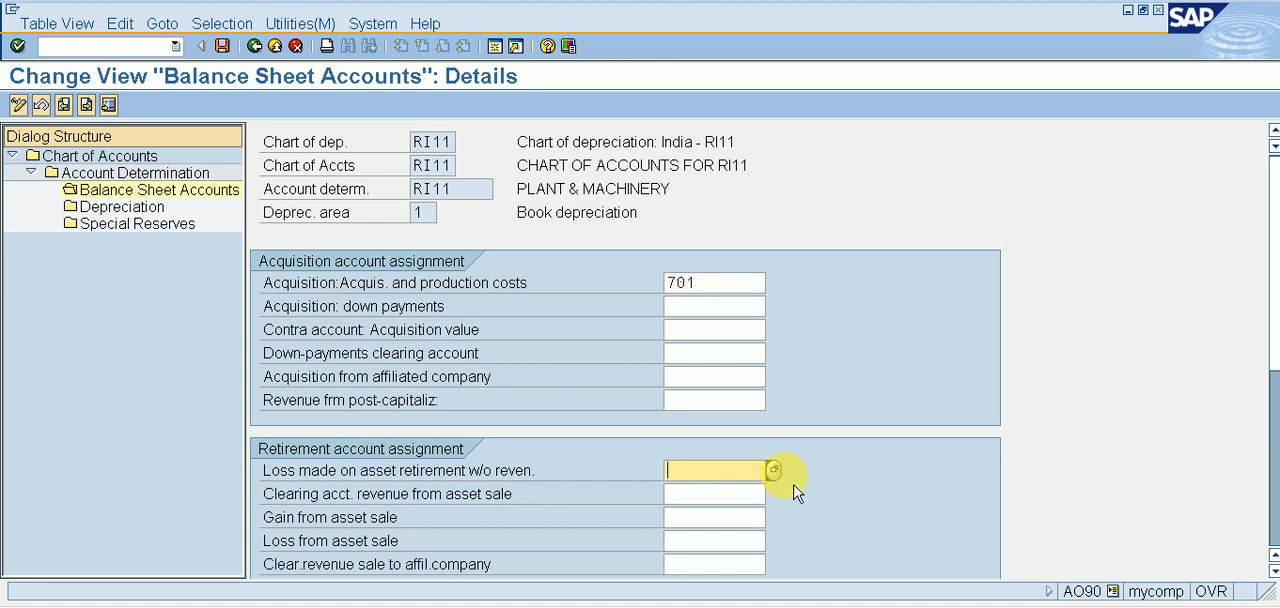
key(F4)
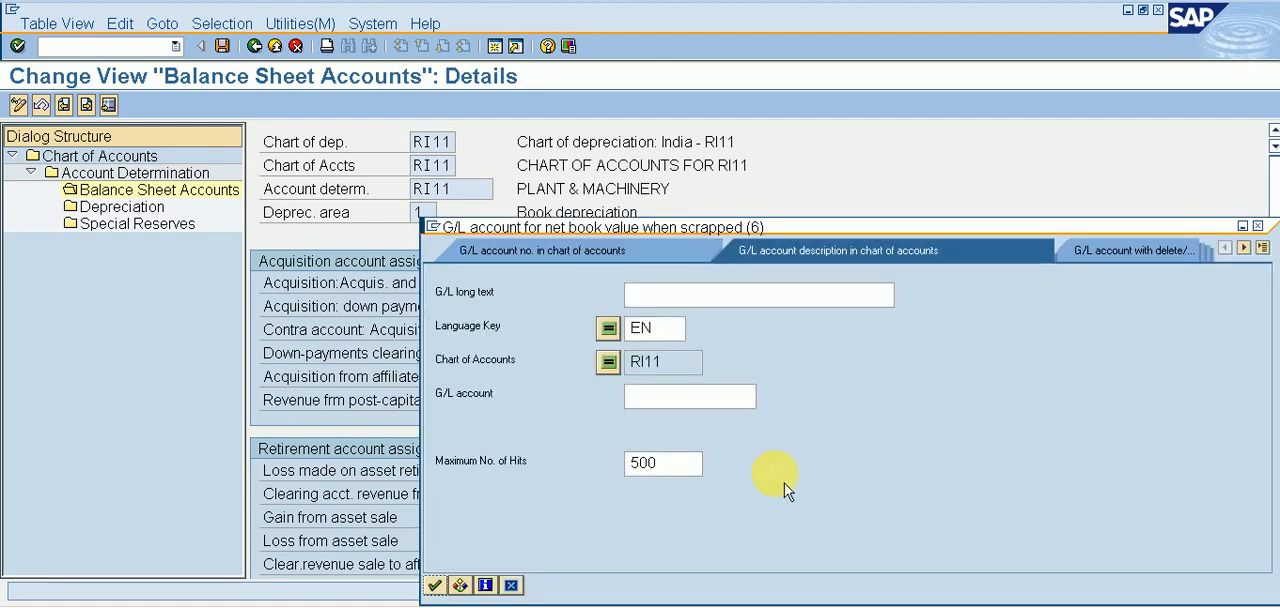
key(Return)
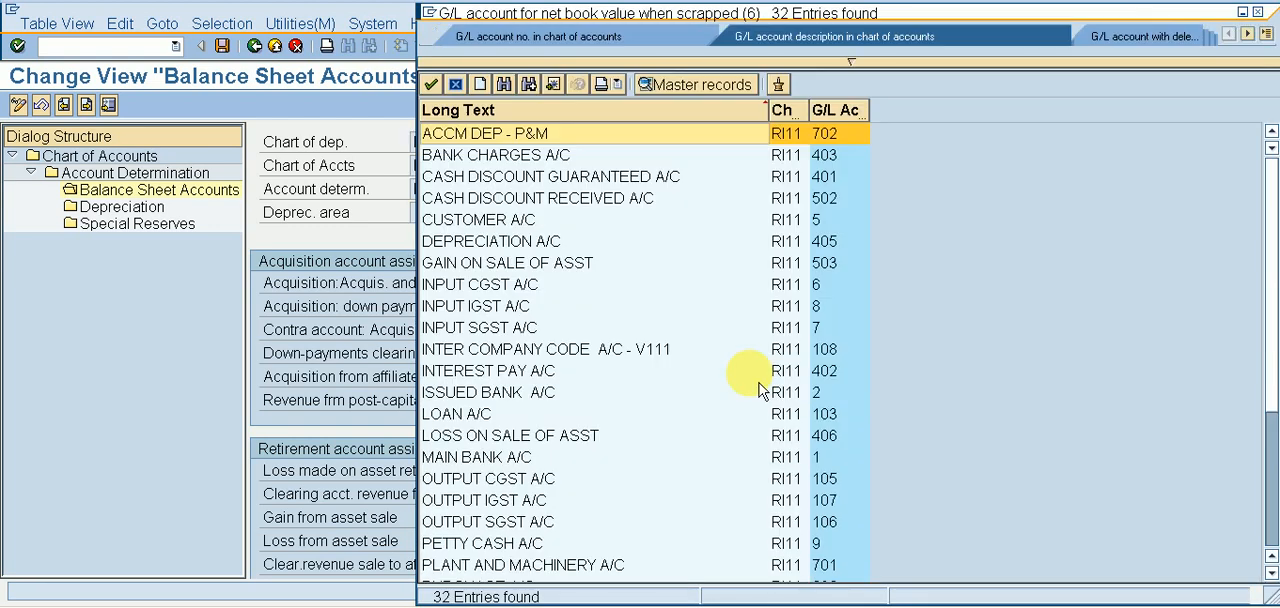
key(Down)
key(Down)
key(Down)
key(Down)
key(Down)
key(Down)
key(Down)
key(Down)
key(Down)
key(Down)
key(Down)
key(Down)
key(Down)
key(Down)
key(Down)
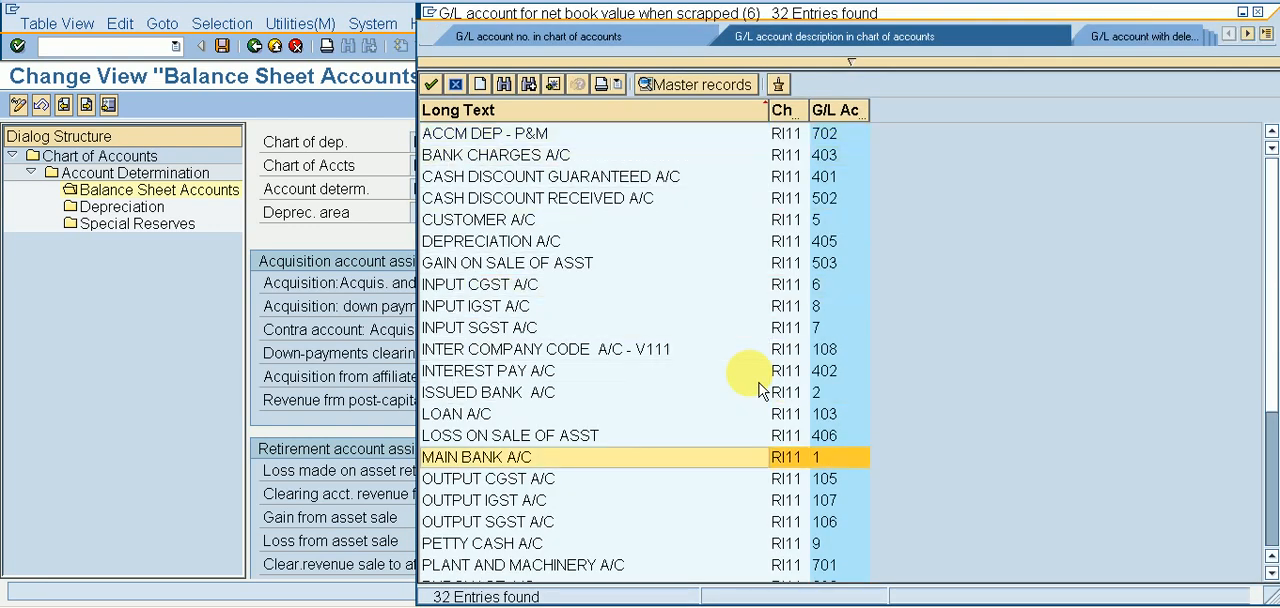
key(Down)
key(Down)
key(Down)
key(Down)
key(Down)
key(Down)
key(Down)
key(Down)
key(Down)
key(Down)
key(Down)
key(Down)
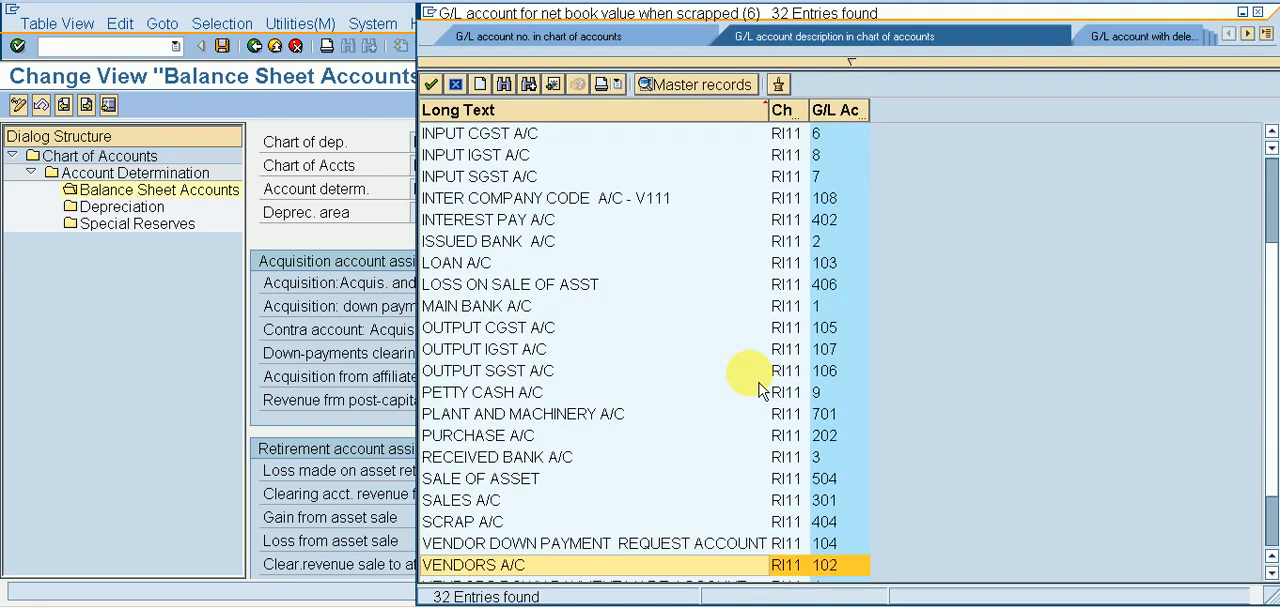
key(Up)
key(Up)
key(Return)
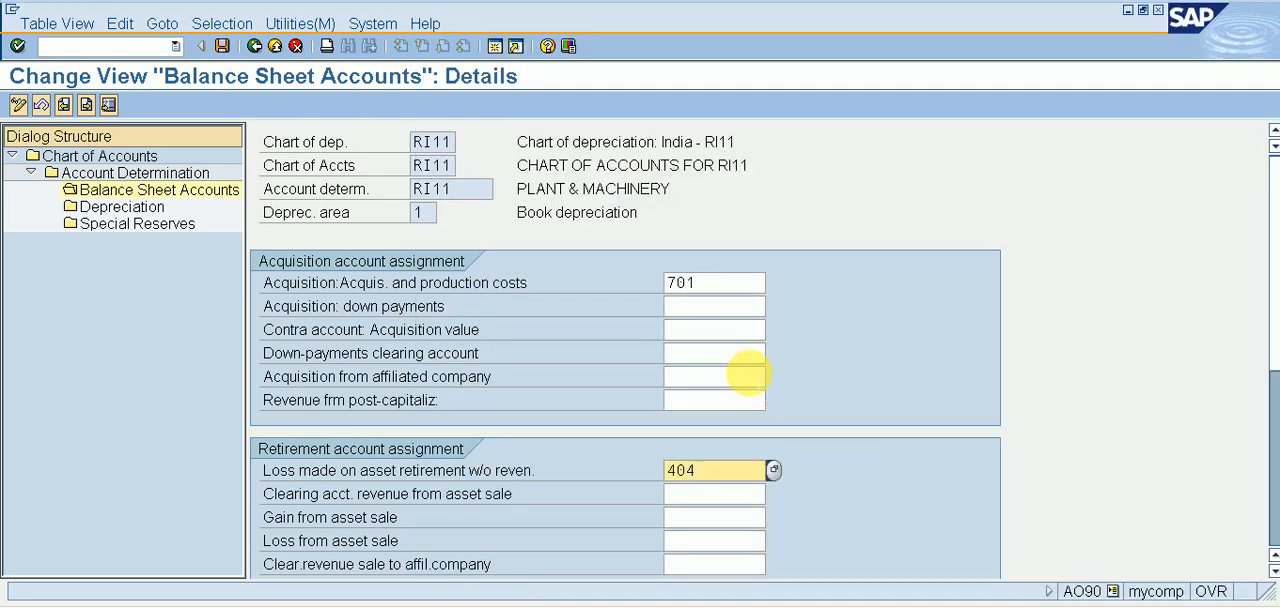
Look up SALE OF ASSET and assign G/L account 504 as the clearing account for revenue from asset sale.
click(704, 493)
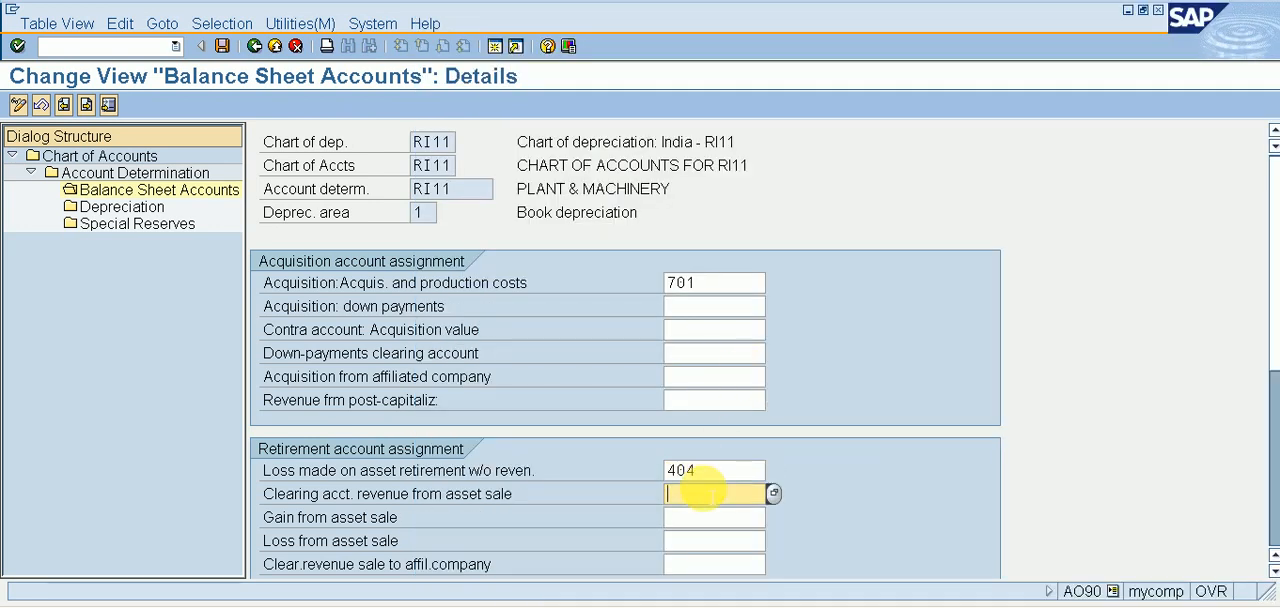
click(773, 493)
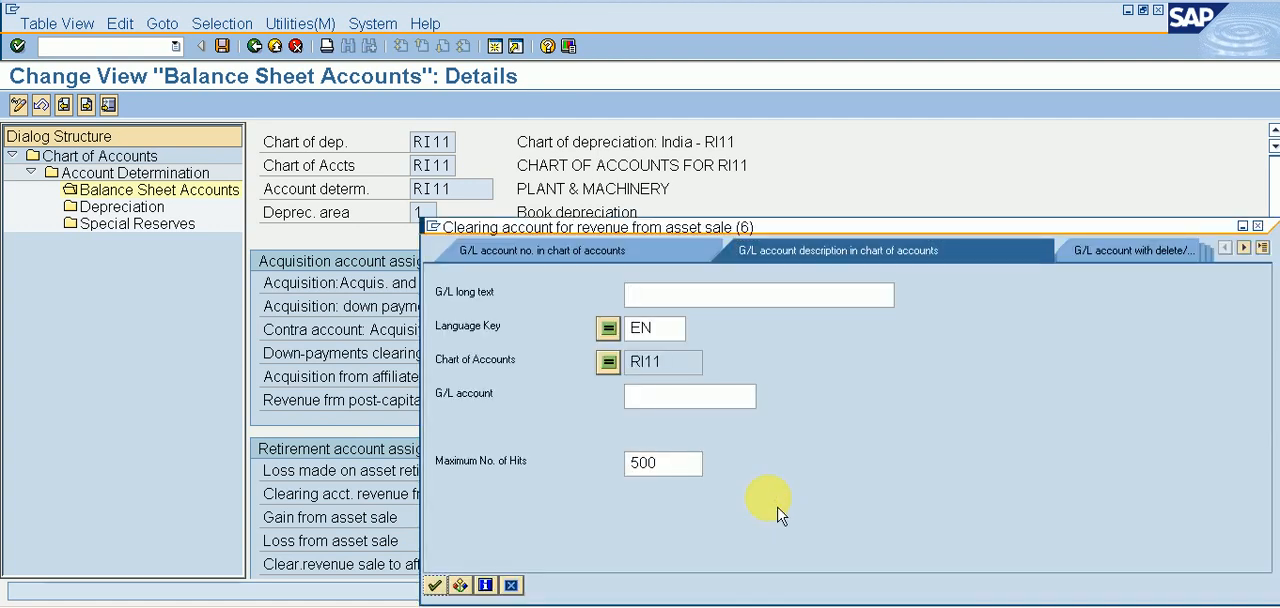
key(Return)
key(Down)
key(Down)
key(Down)
key(Down)
key(Down)
key(Down)
key(Down)
key(Down)
key(Down)
key(Down)
key(Down)
key(Down)
key(Down)
key(Down)
key(Down)
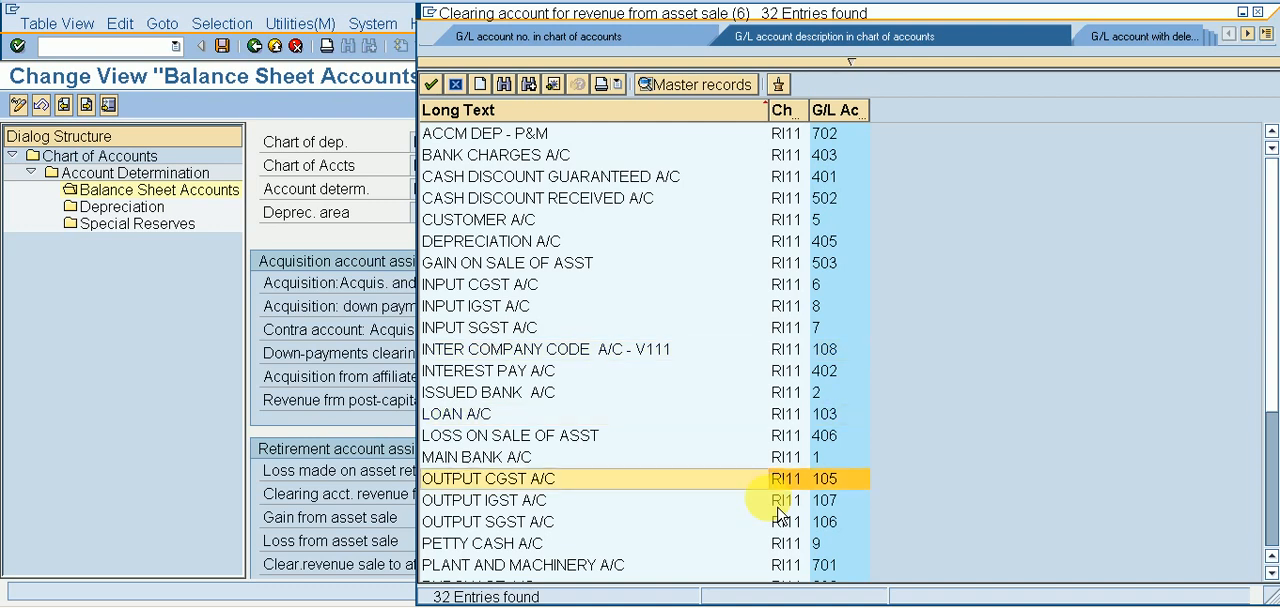
key(Down)
key(Down)
key(Down)
key(Down)
key(Down)
key(Down)
key(Down)
key(Down)
key(Down)
key(Down)
key(Down)
key(Down)
key(Up)
key(Up)
key(Up)
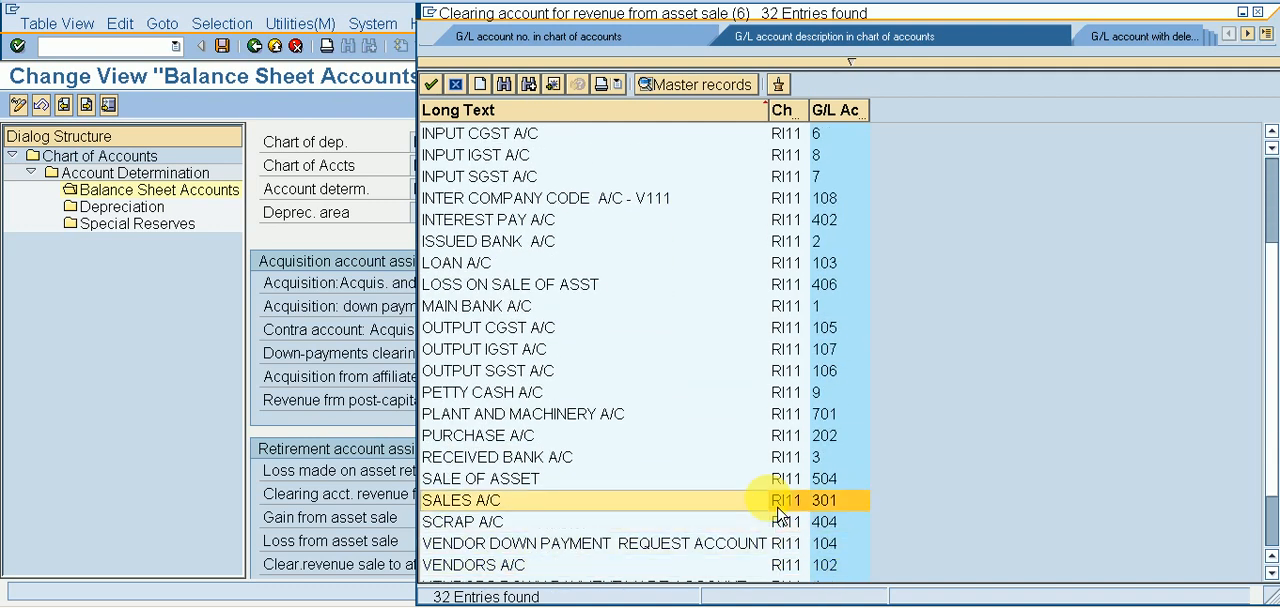
key(Up)
key(Return)
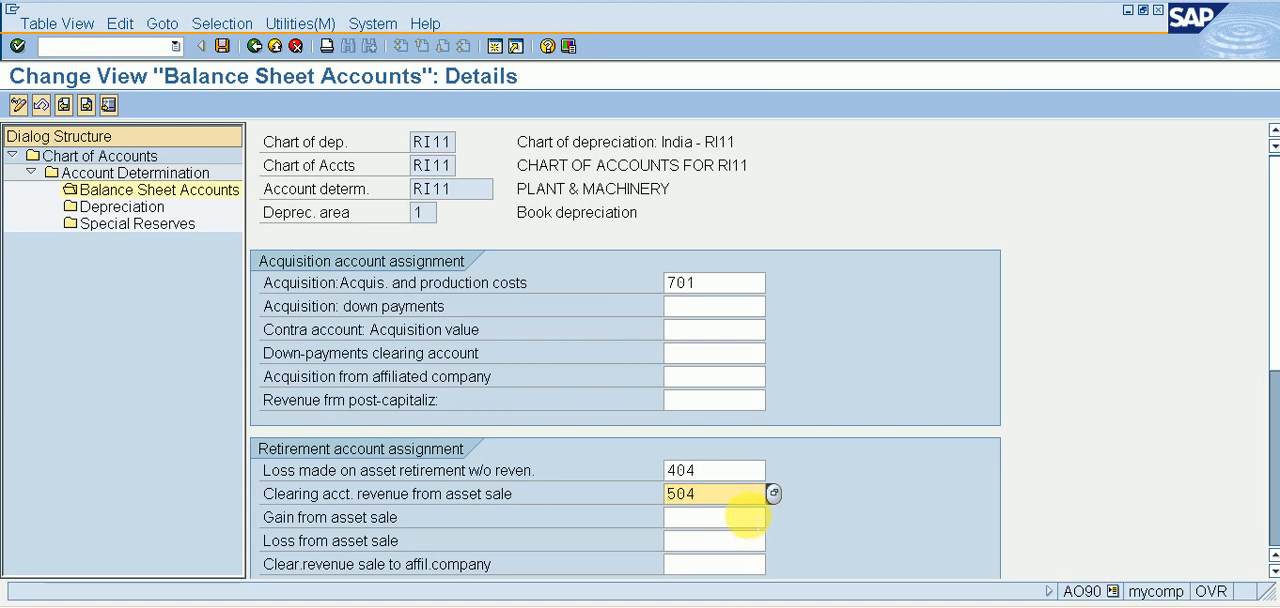
Look up GAIN ON SALE OF ASST and assign G/L account 503 to gain from asset sale.
click(760, 518)
key(F4)
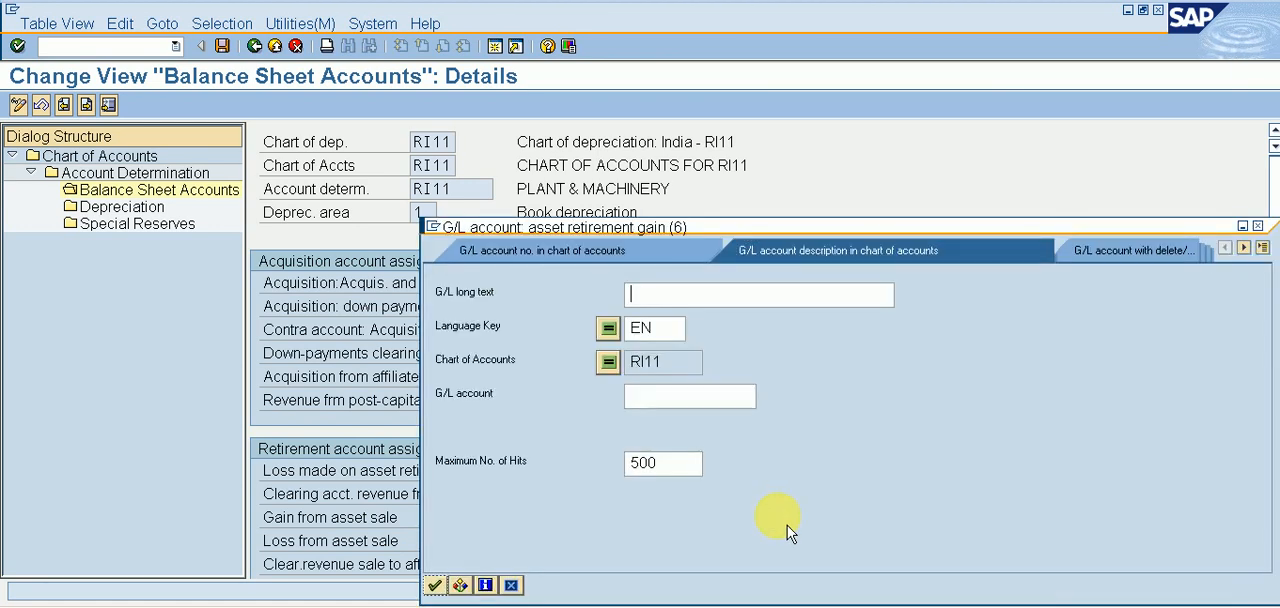
key(Return)
key(Down)
key(Down)
key(Down)
key(Down)
key(Down)
key(Down)
key(Down)
key(Down)
key(Down)
key(Down)
key(Down)
key(Down)
key(Down)
key(Down)
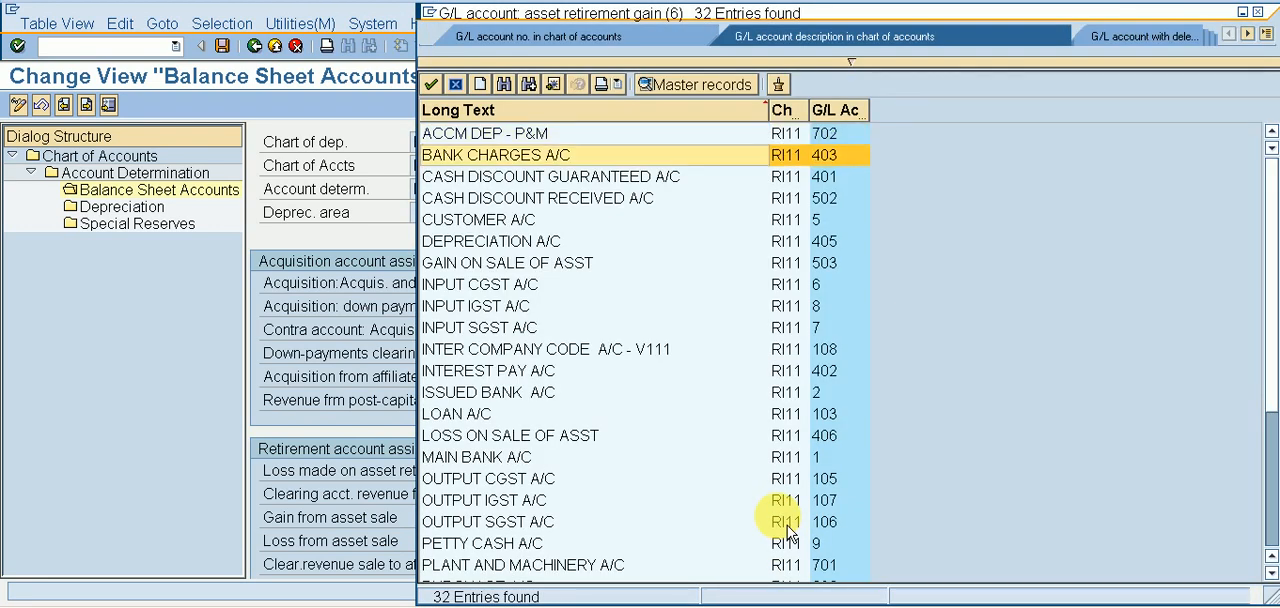
key(Up)
key(Up)
key(Down)
key(Down)
key(Down)
key(Down)
key(Down)
key(Down)
key(Down)
key(Down)
key(Down)
key(Down)
key(Down)
key(Down)
key(Down)
key(Down)
key(Down)
key(Down)
key(Down)
key(Down)
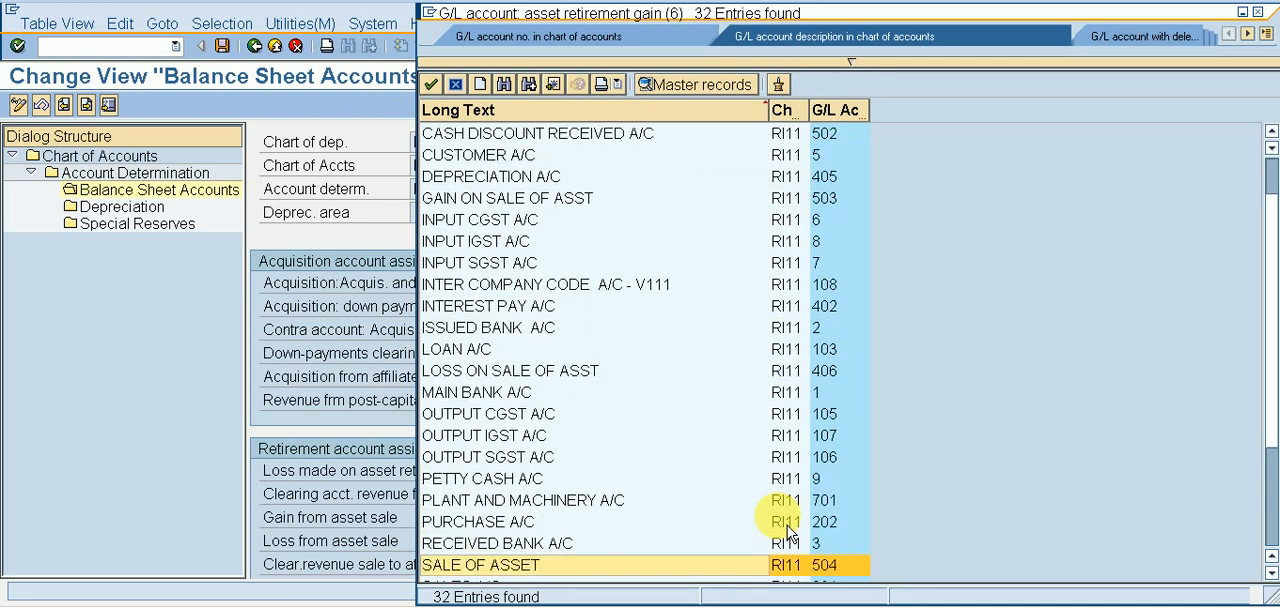
key(Down)
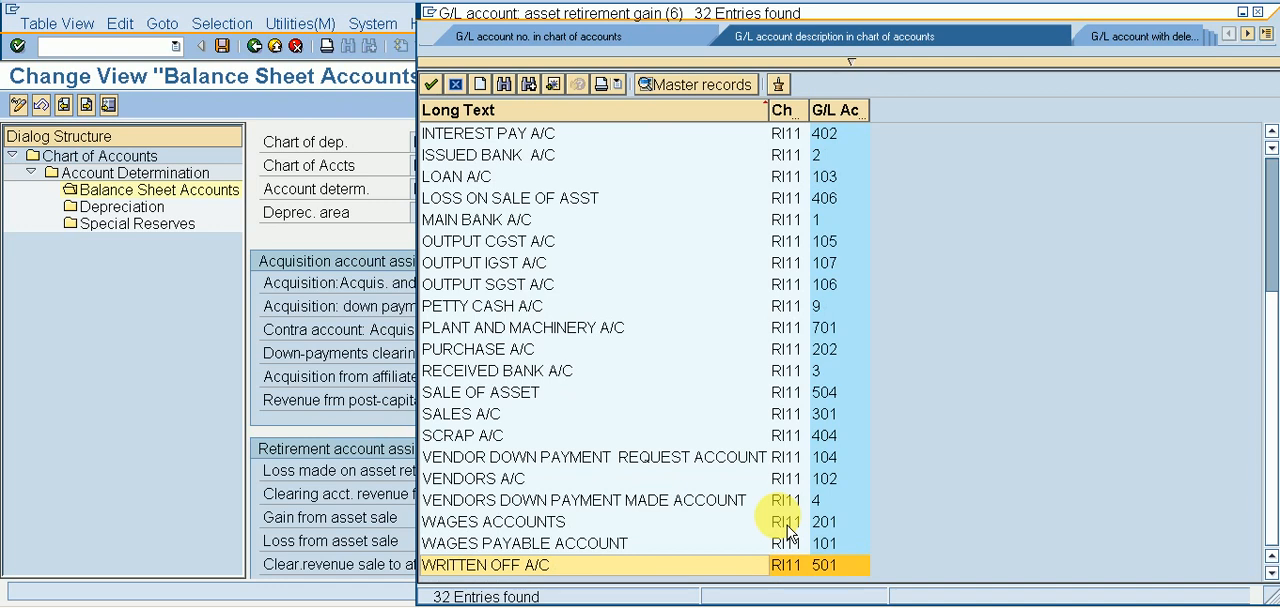
key(Up)
key(Up)
key(Up)
key(Up)
key(Up)
key(Up)
key(Up)
key(Up)
key(Up)
key(Up)
key(Up)
key(Up)
key(Up)
key(Up)
key(Up)
key(Up)
key(Up)
key(Up)
key(Up)
key(Up)
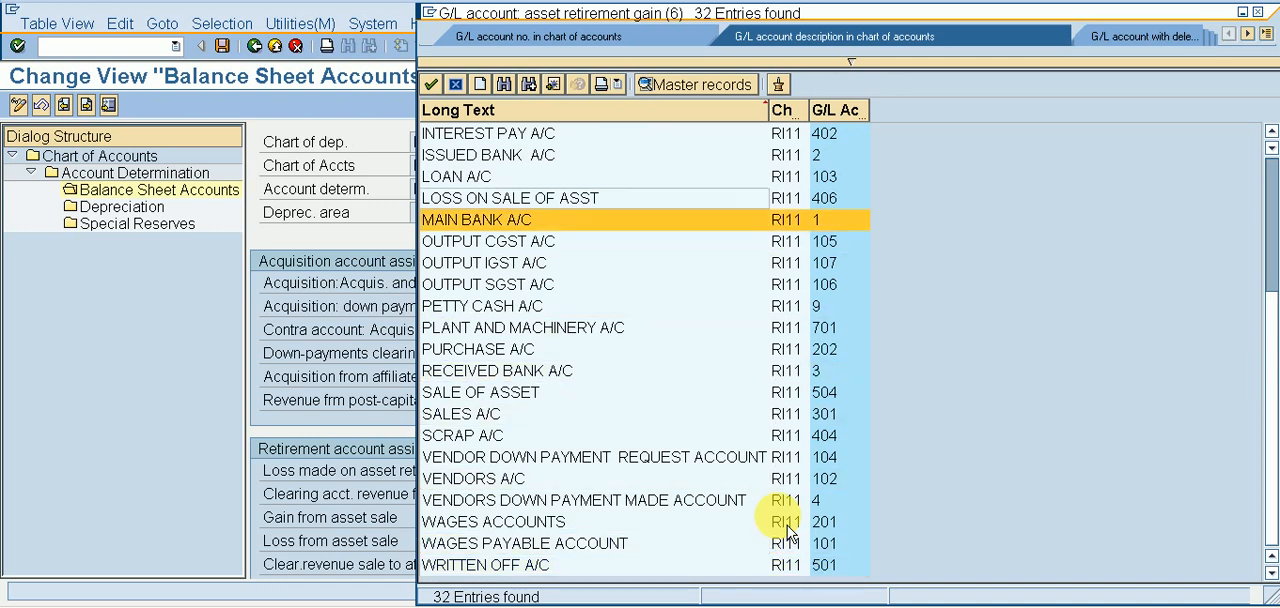
key(Up)
key(Up)
key(Up)
key(Up)
key(Up)
key(Up)
key(Down)
key(Down)
key(Down)
key(Down)
key(Down)
key(Down)
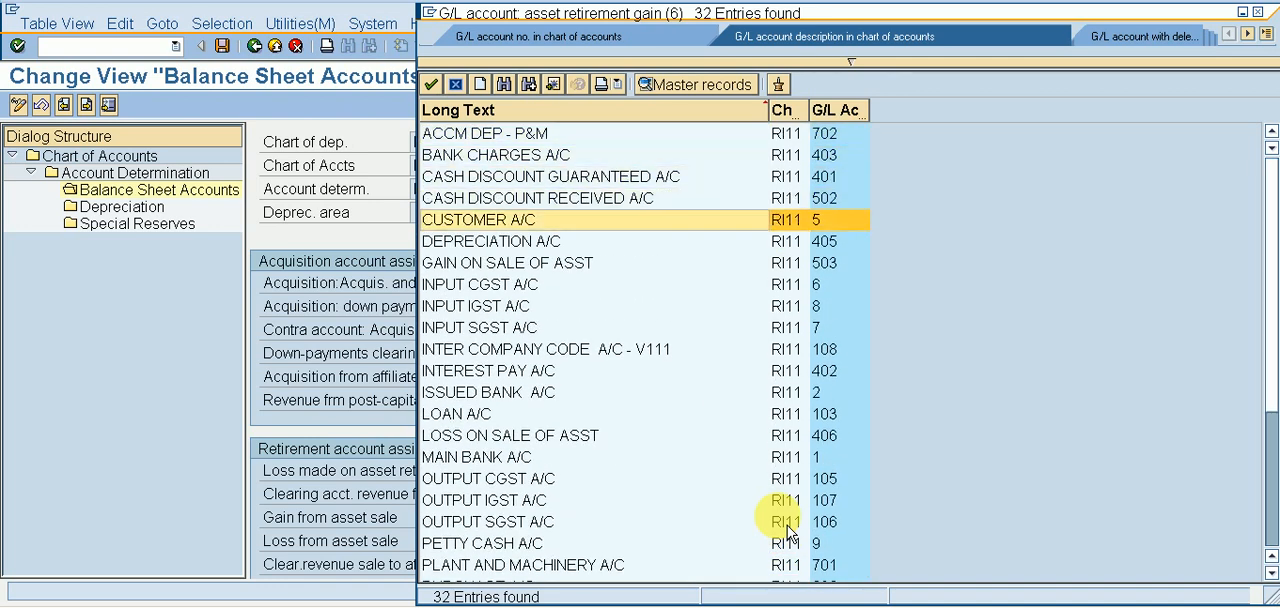
key(Return)
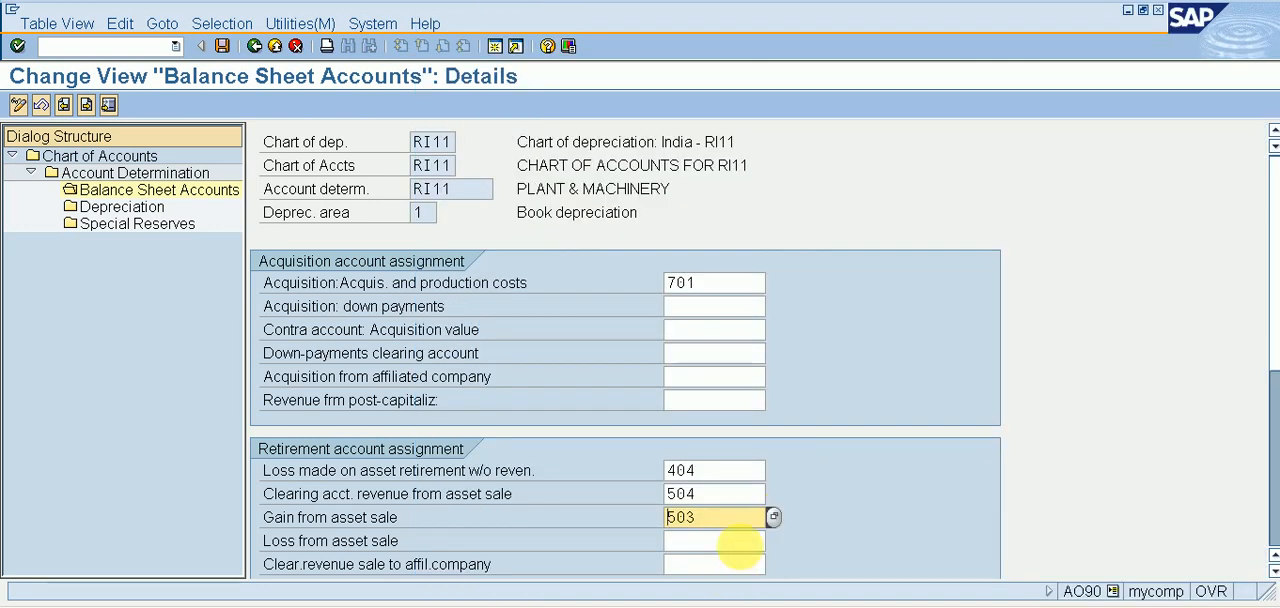
Look up LOSS ON SALE OF ASST and assign G/L account 406 to loss from asset sale.
click(729, 540)
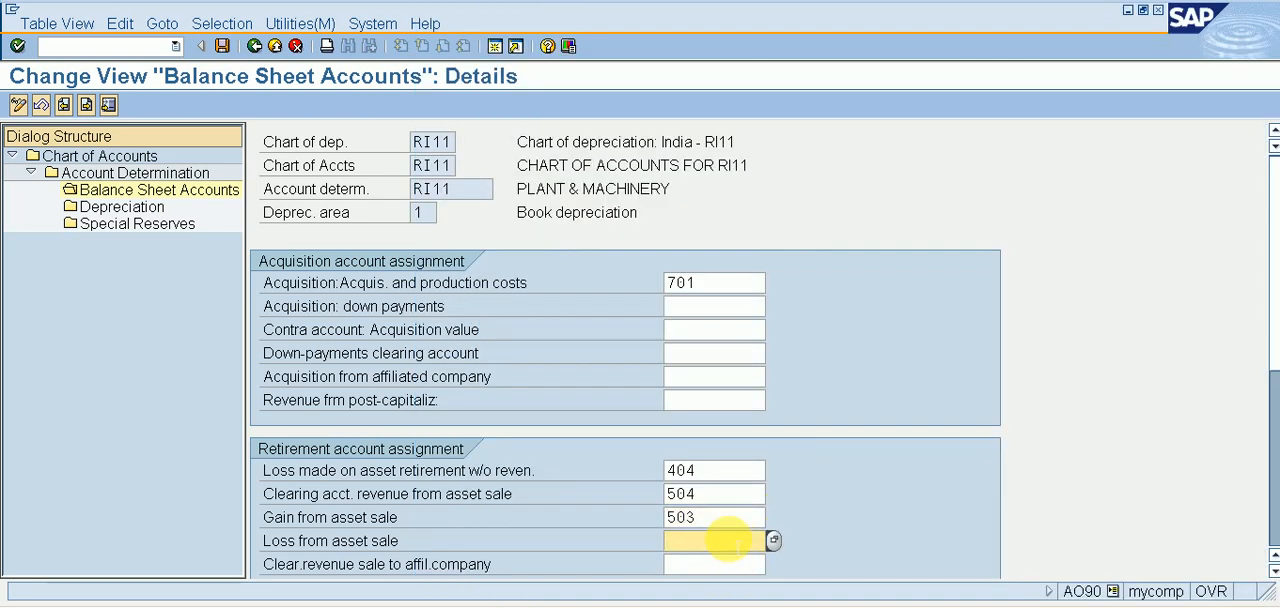
click(773, 540)
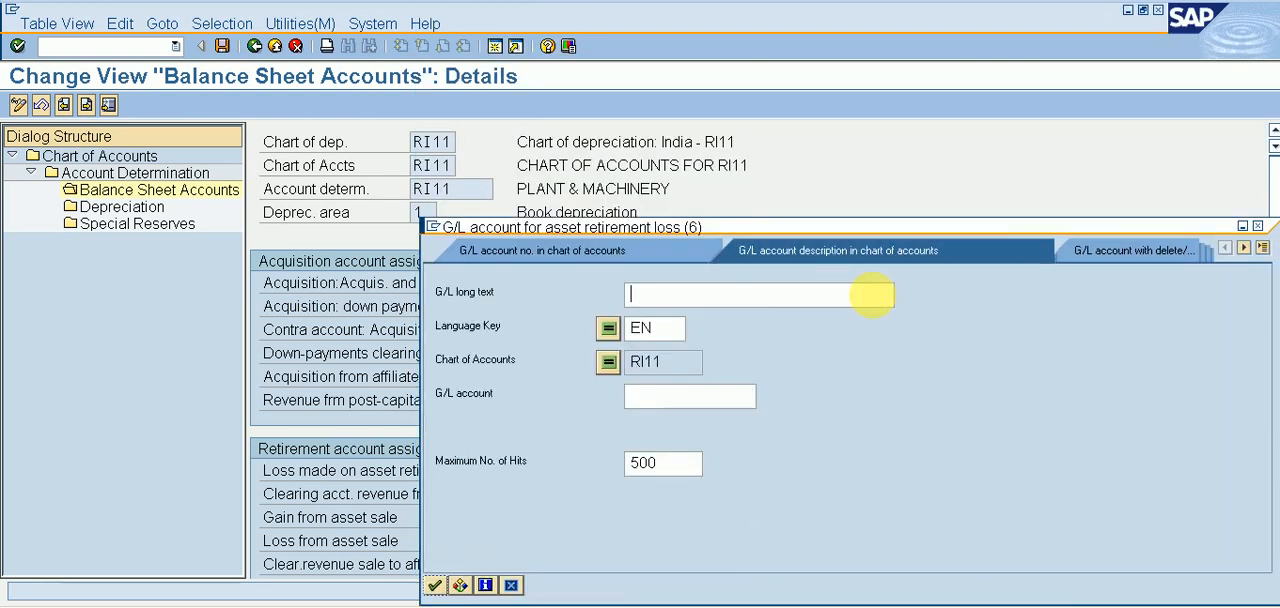
key(Return)
key(Down)
key(Down)
key(Down)
key(Down)
key(Down)
key(Down)
key(Down)
key(Down)
key(Down)
key(Down)
key(Down)
key(Down)
key(Down)
key(Down)
key(Return)
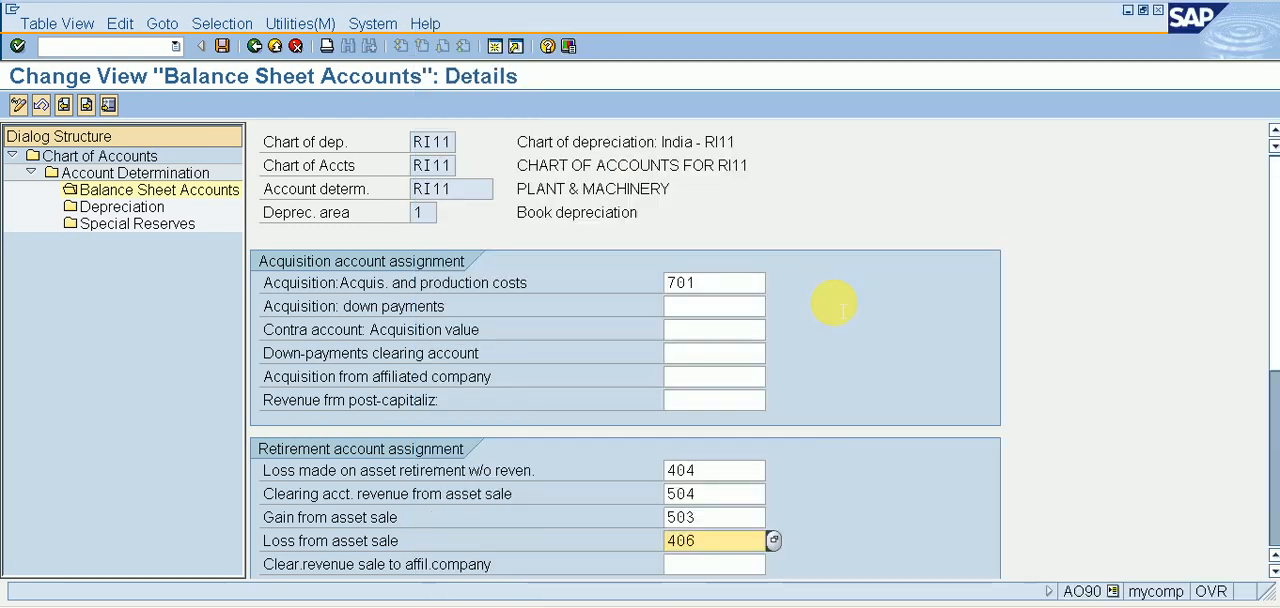
In the Depreciation account assignments, look up ACCM DEP - P&M and assign G/L account 702 as the accumulated depreciation account for ordinary depreciation.
click(125, 210)
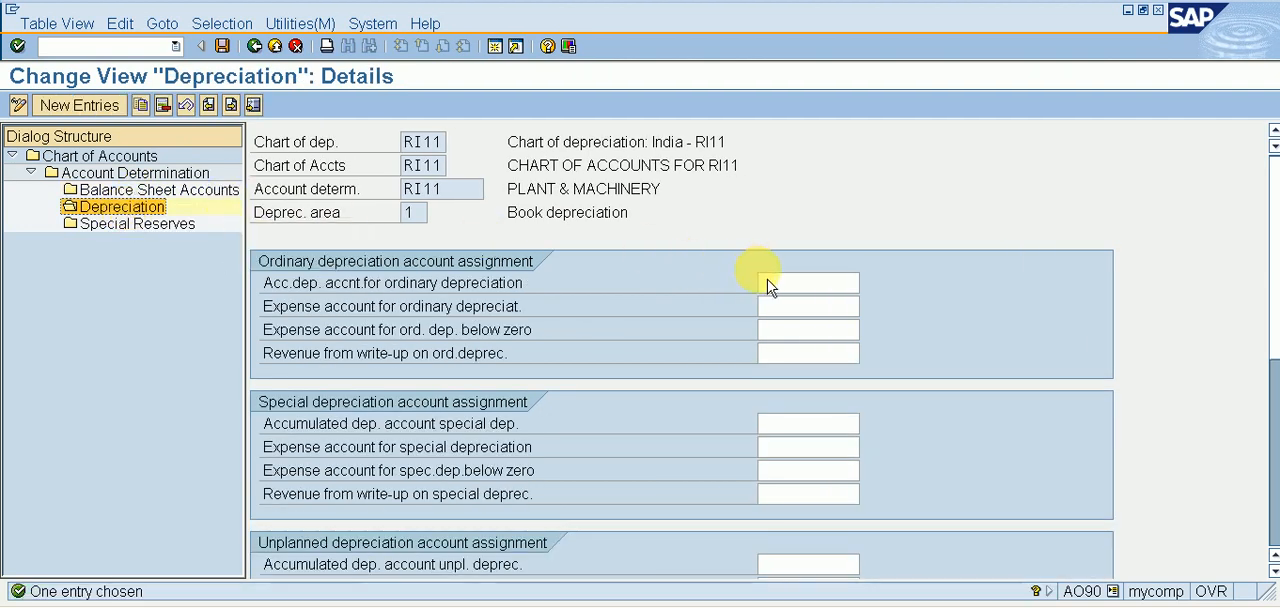
click(795, 283)
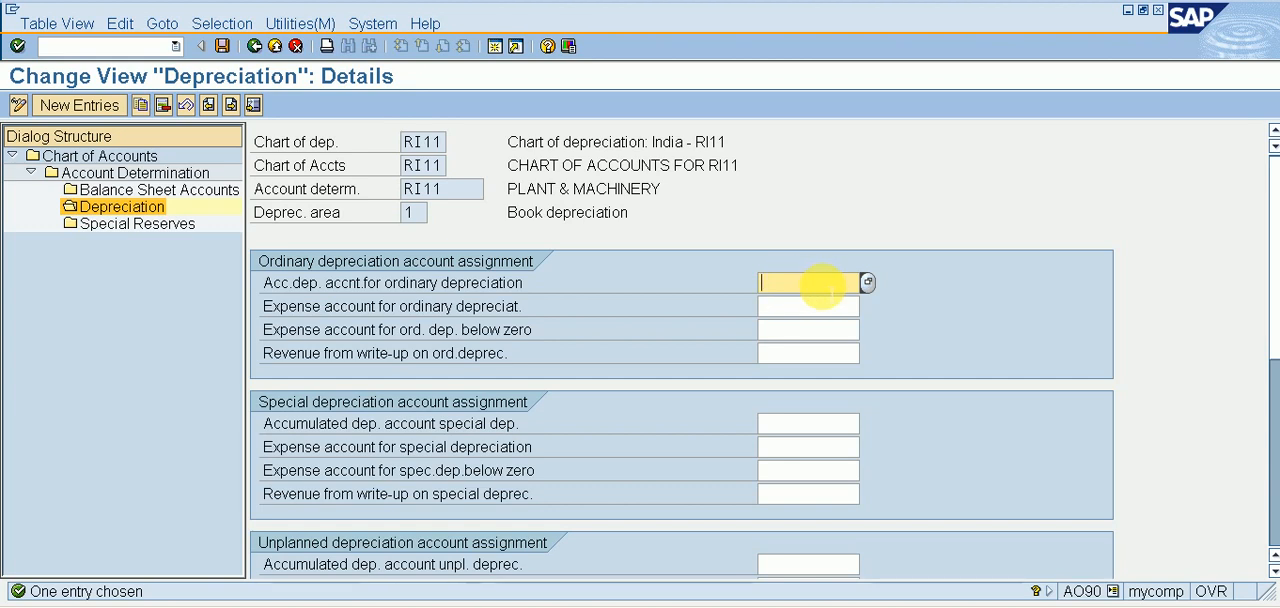
click(867, 283)
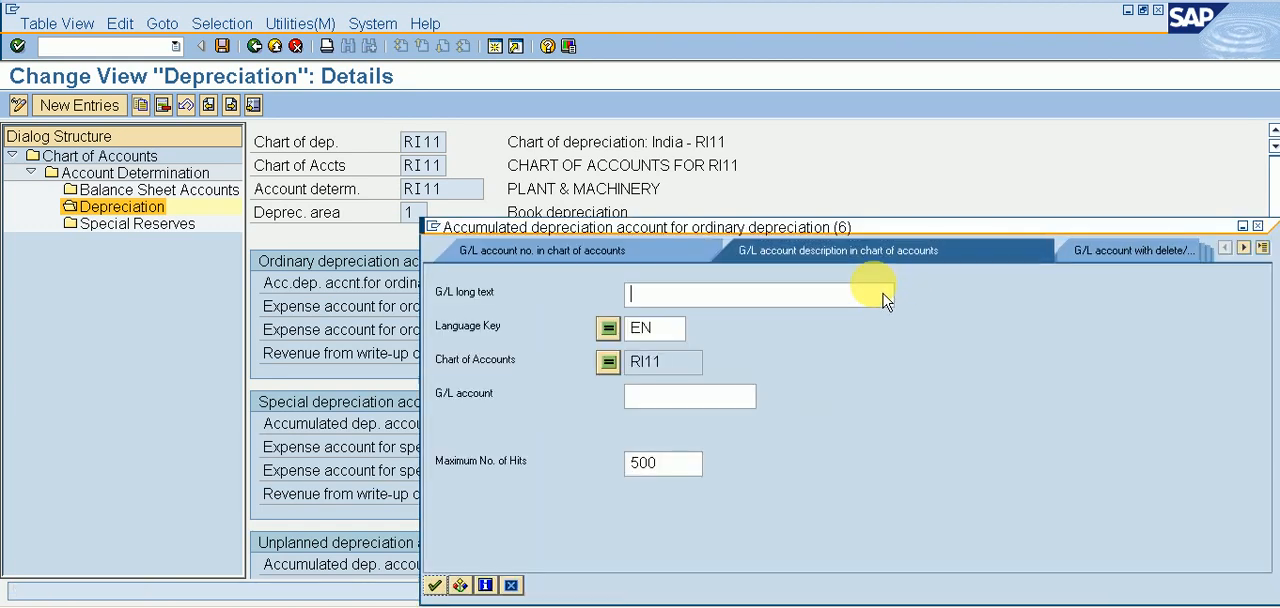
key(Return)
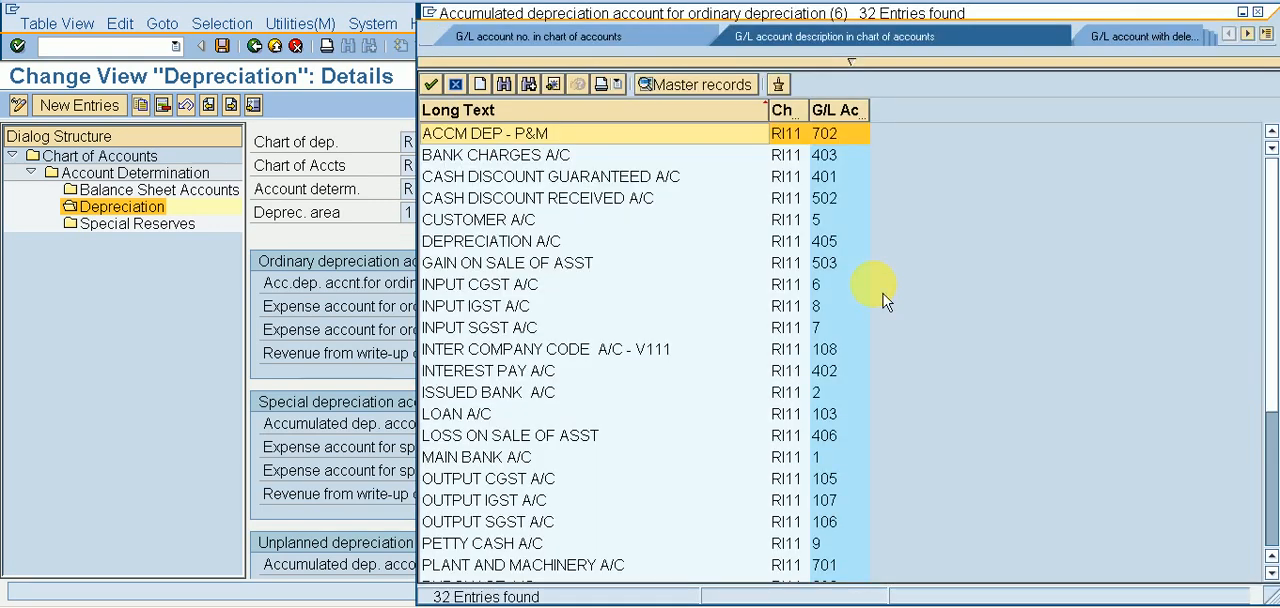
key(Return)
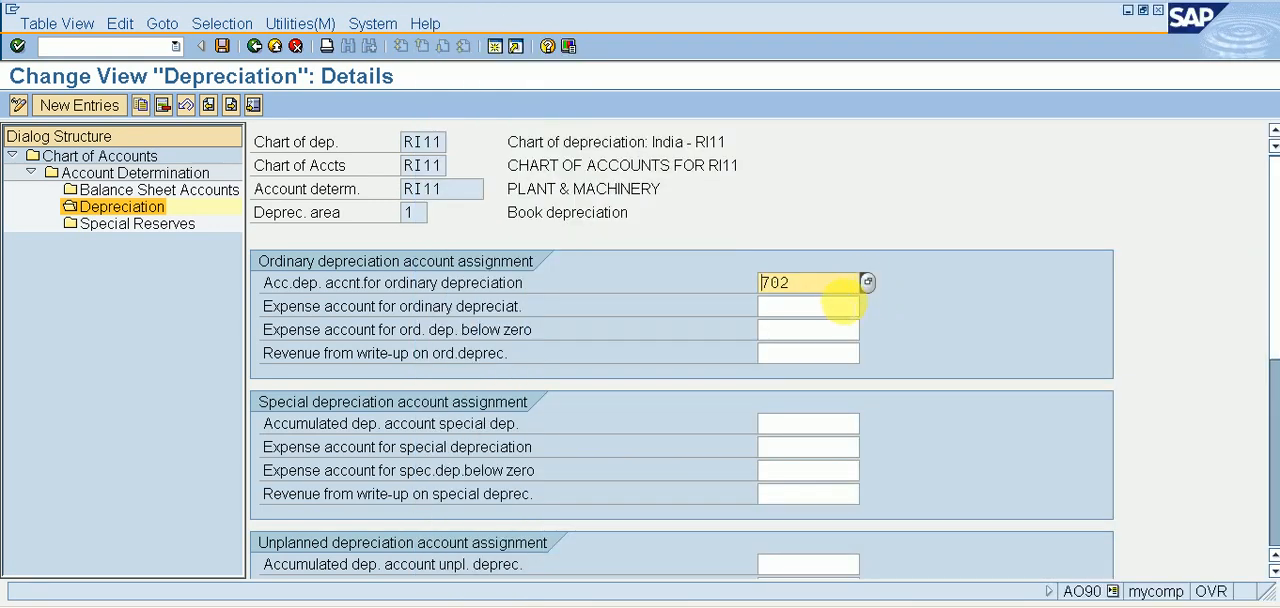
Look up DEPRECIATION A/C, assign G/L account 405 as the expense account for ordinary depreciation, and save the account assignments.
click(833, 306)
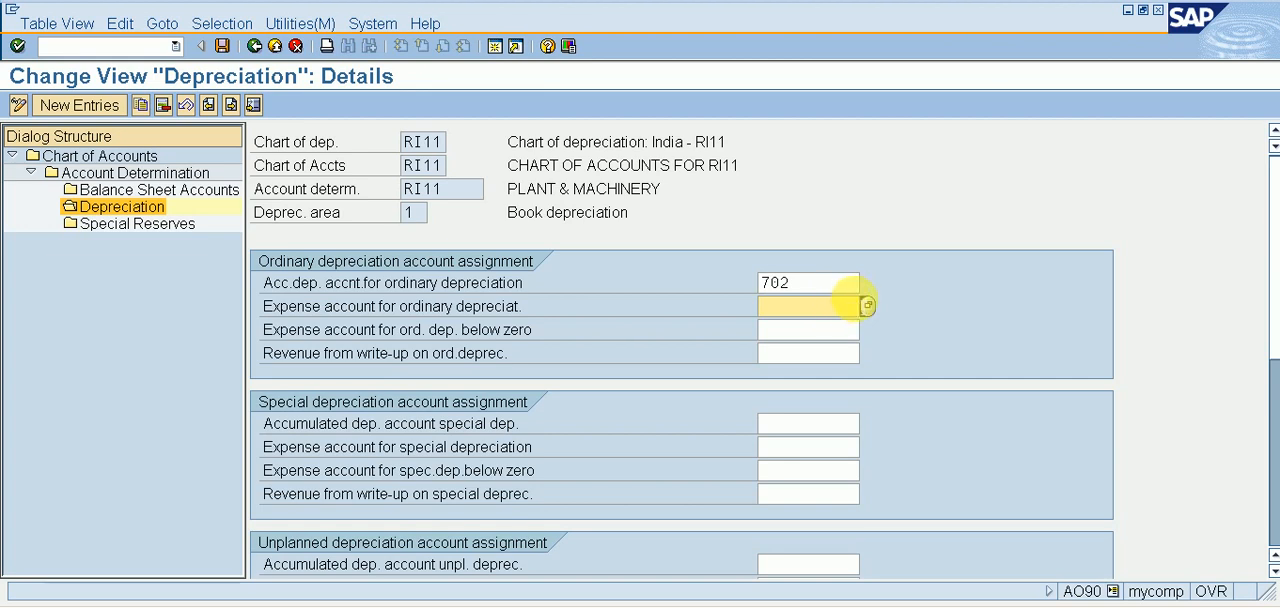
click(866, 305)
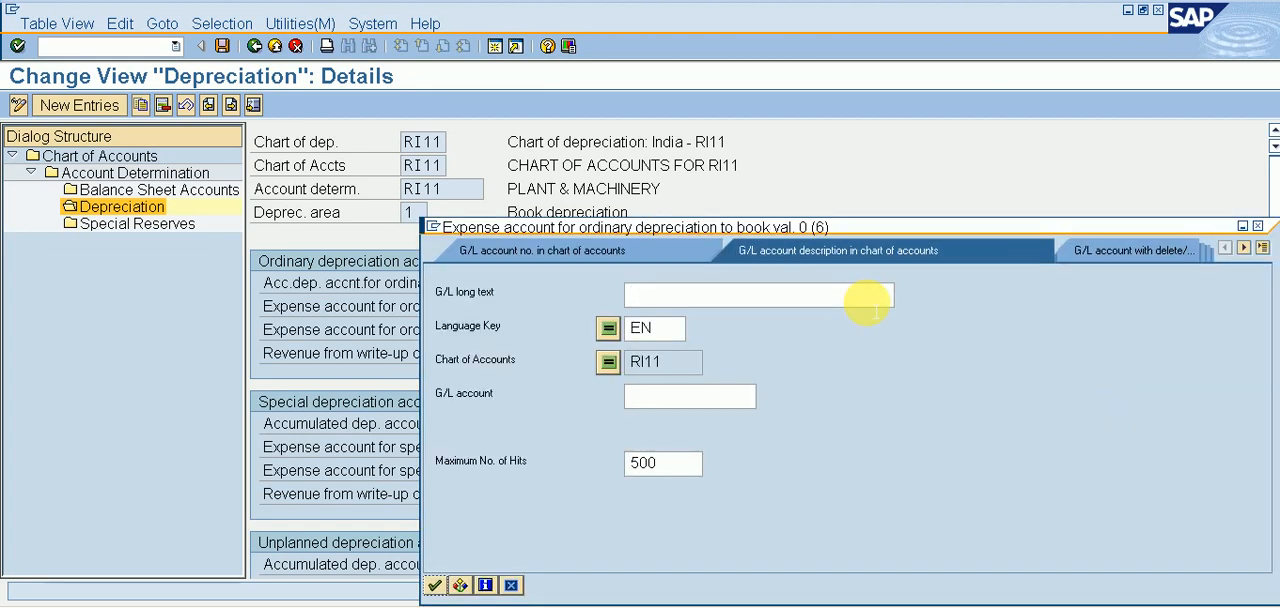
key(Return)
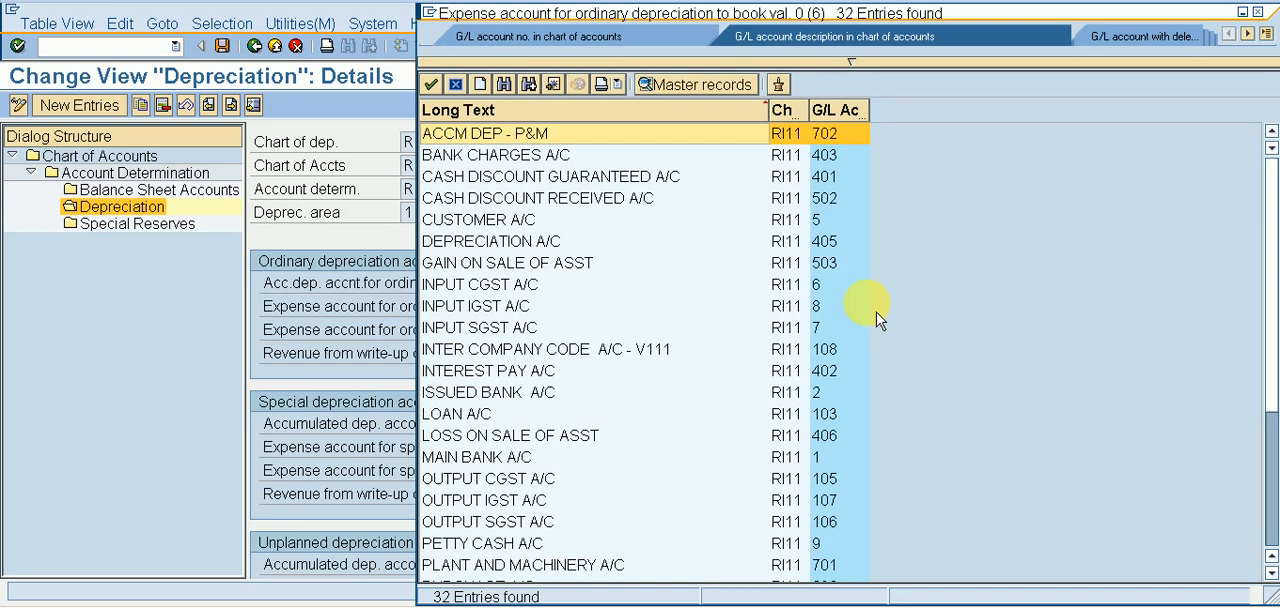
key(Down)
key(Down)
key(Down)
key(Down)
key(Down)
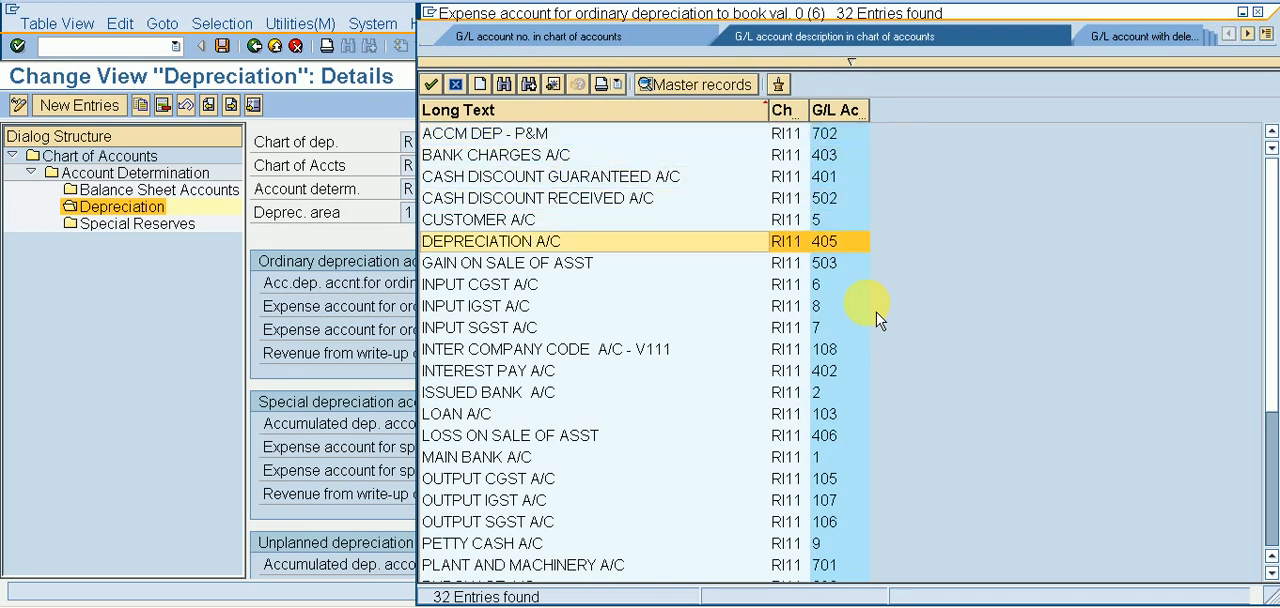
key(Return)
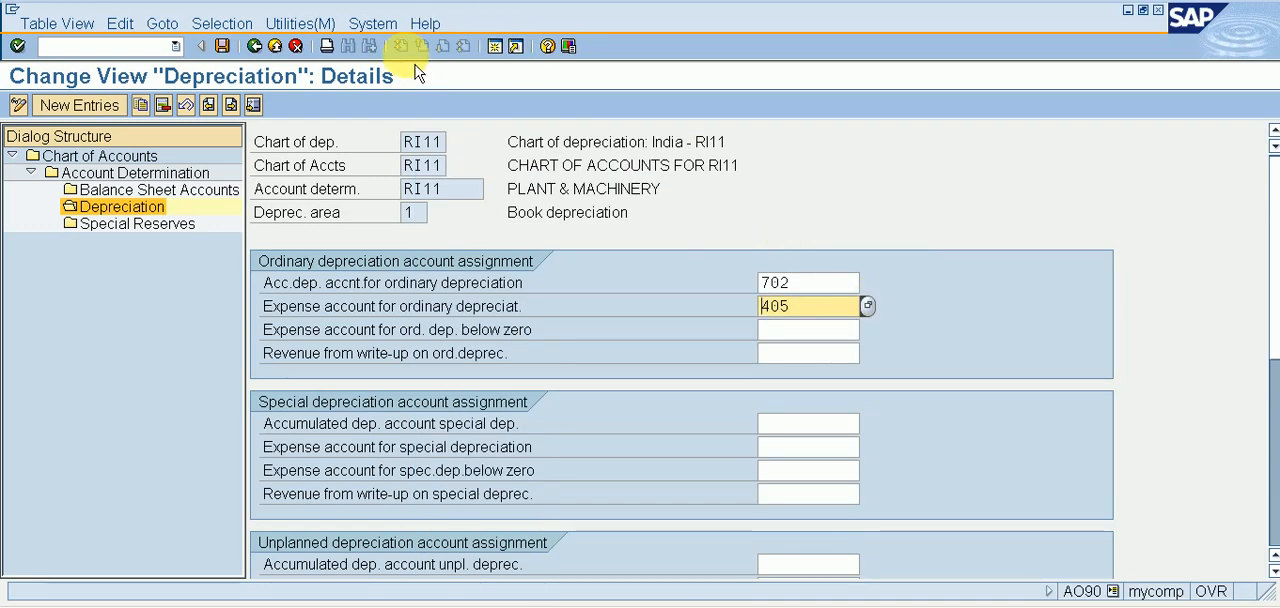
click(222, 46)
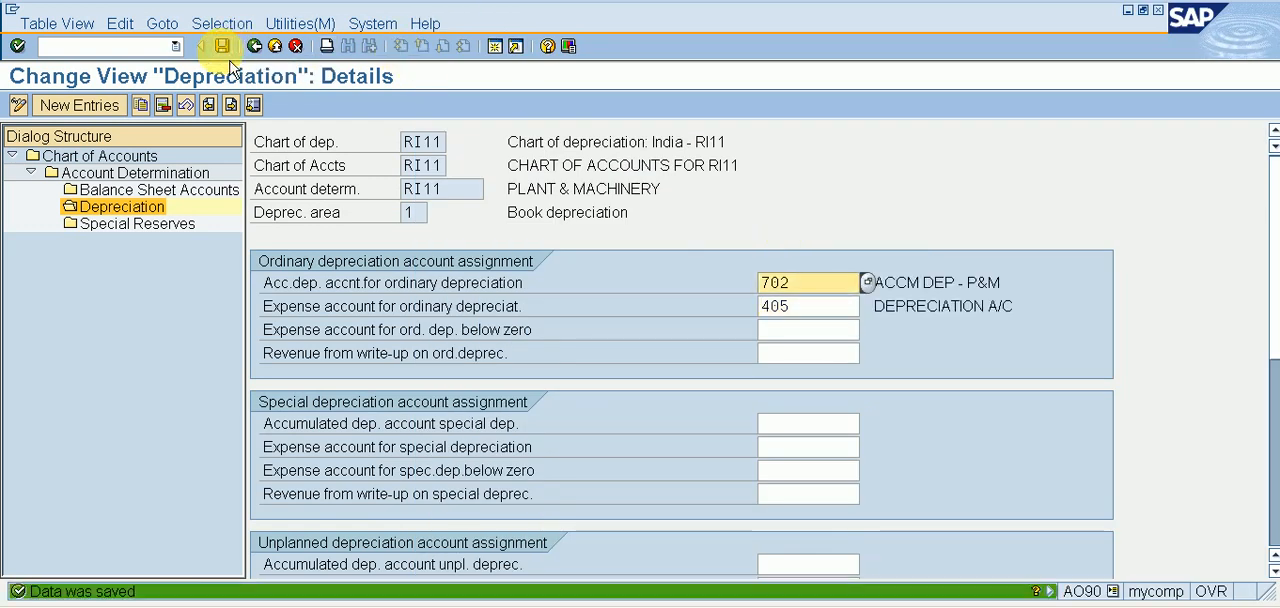
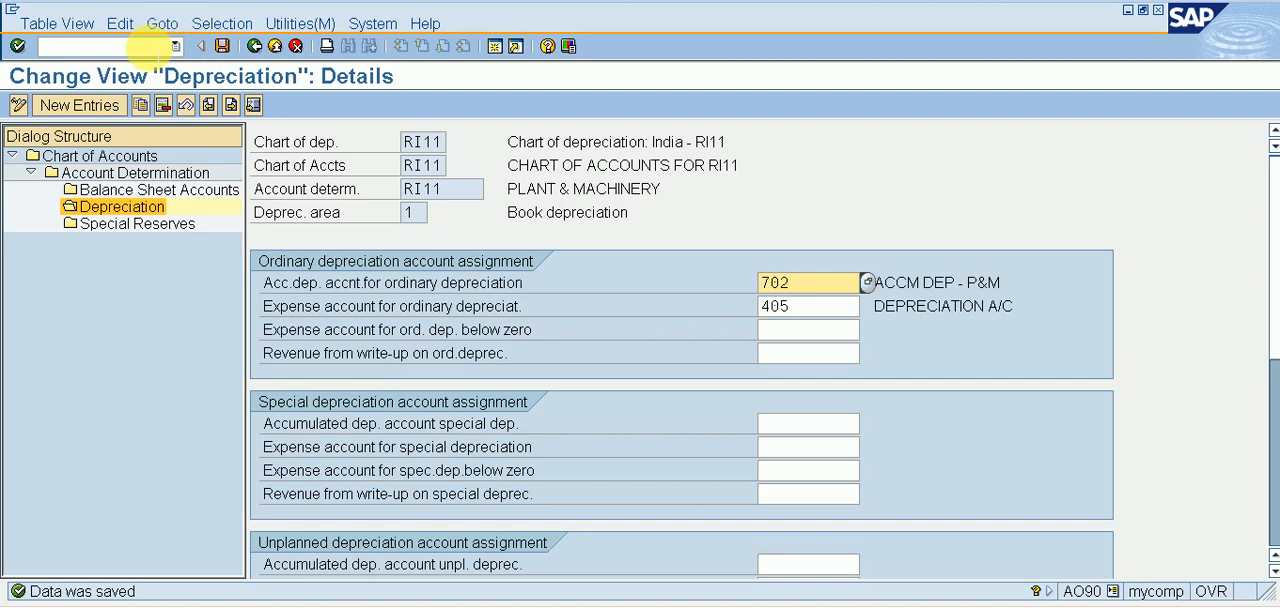
Leave the account assignments for the implementation guide and collapse the Integration with the General Ledger node.
click(150, 45)
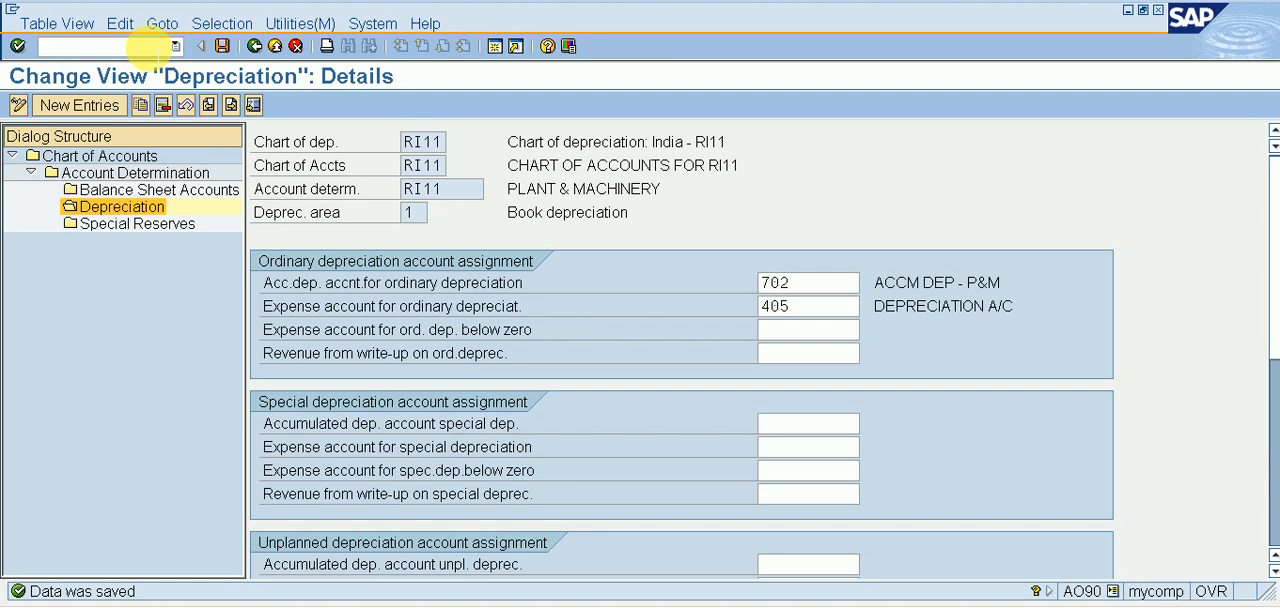
click(255, 46)
click(268, 52)
click(268, 52)
click(271, 55)
key(Up)
key(Up)
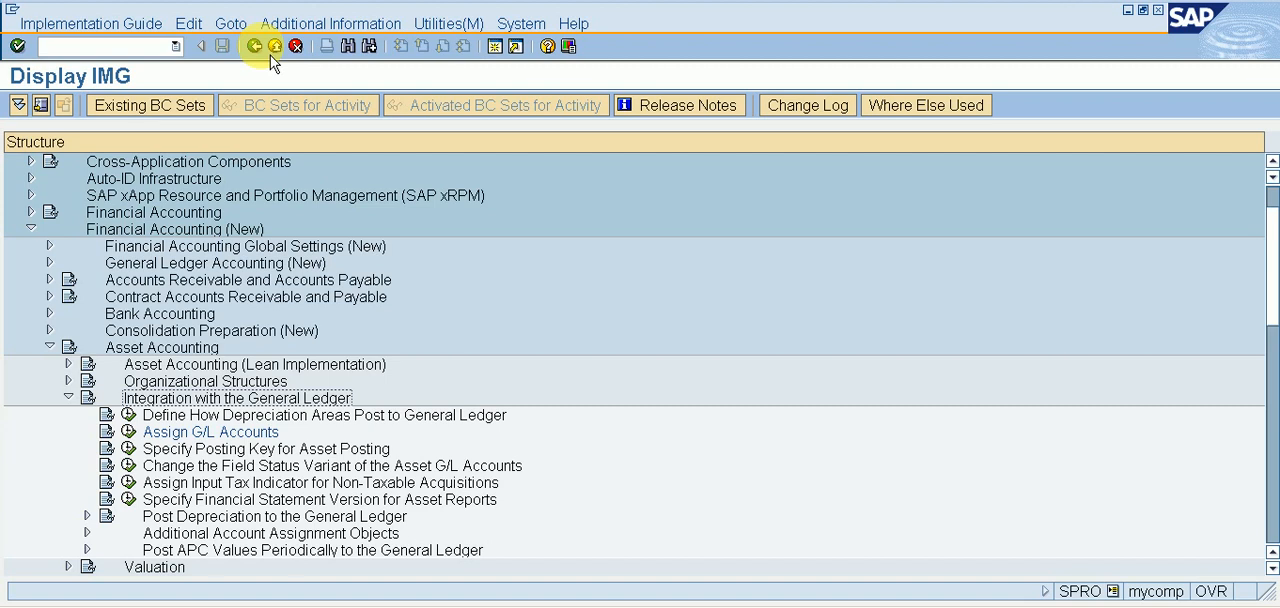
key(Left)
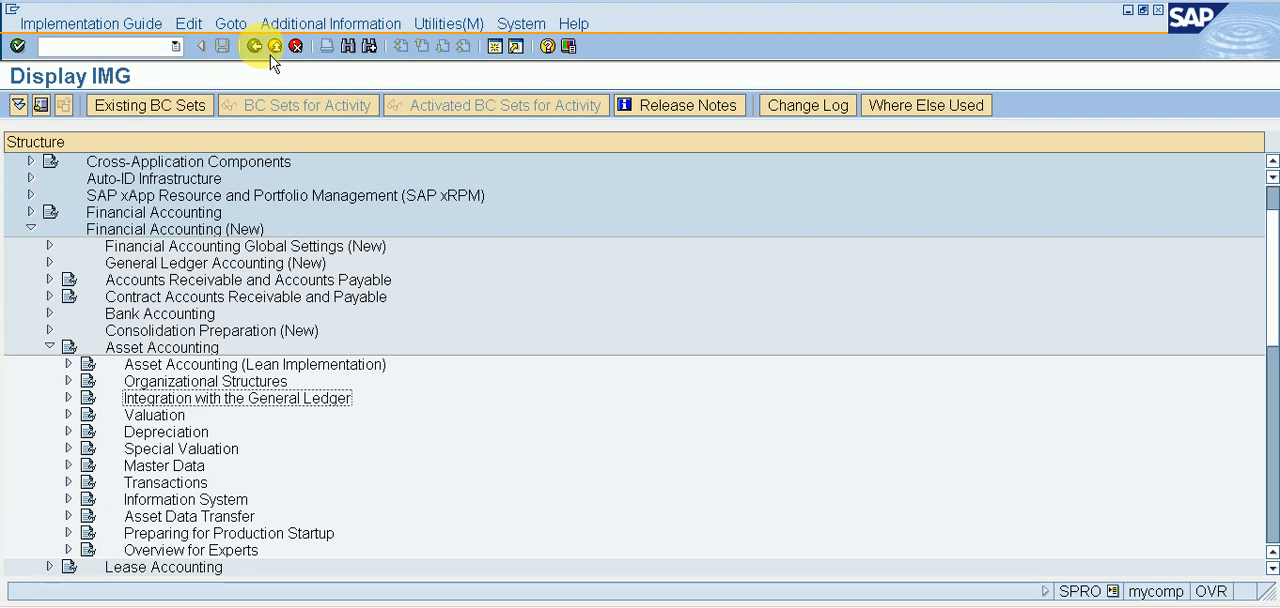
key(Down)
key(Down)
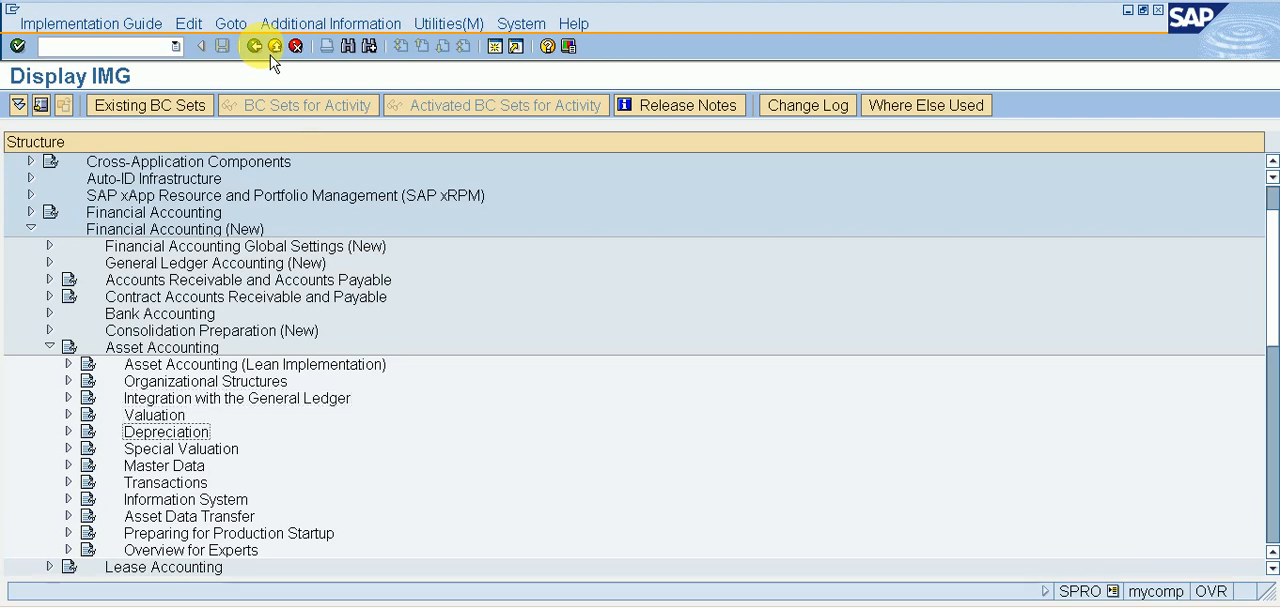
key(Right)
key(Down)
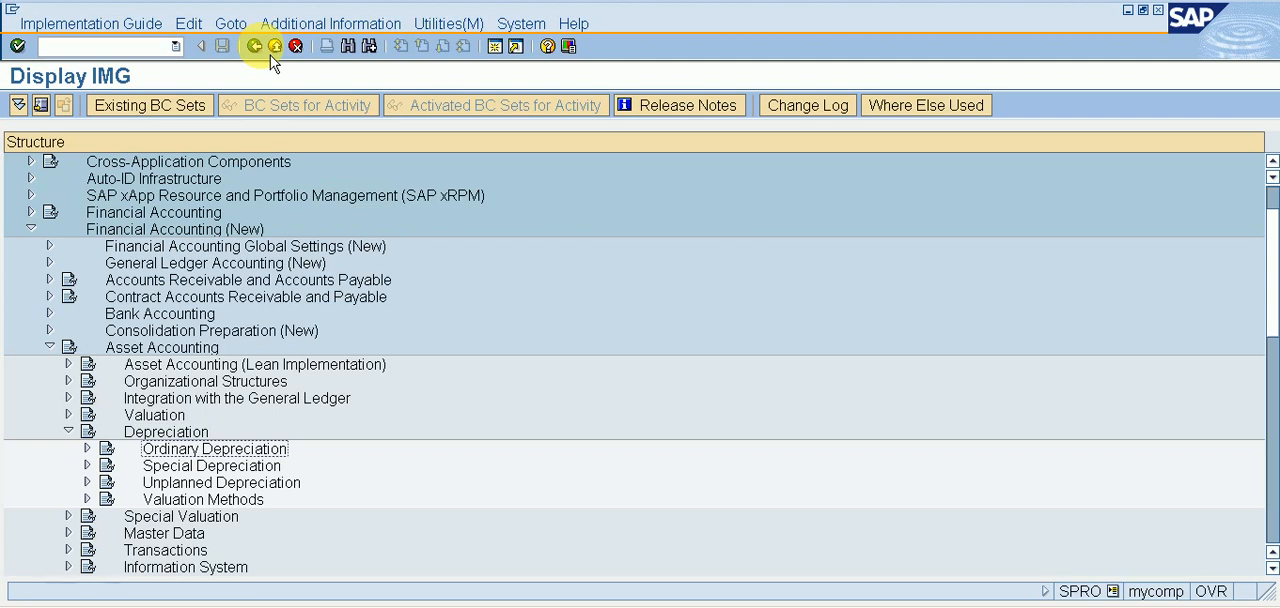
key(Left)
key(Left)
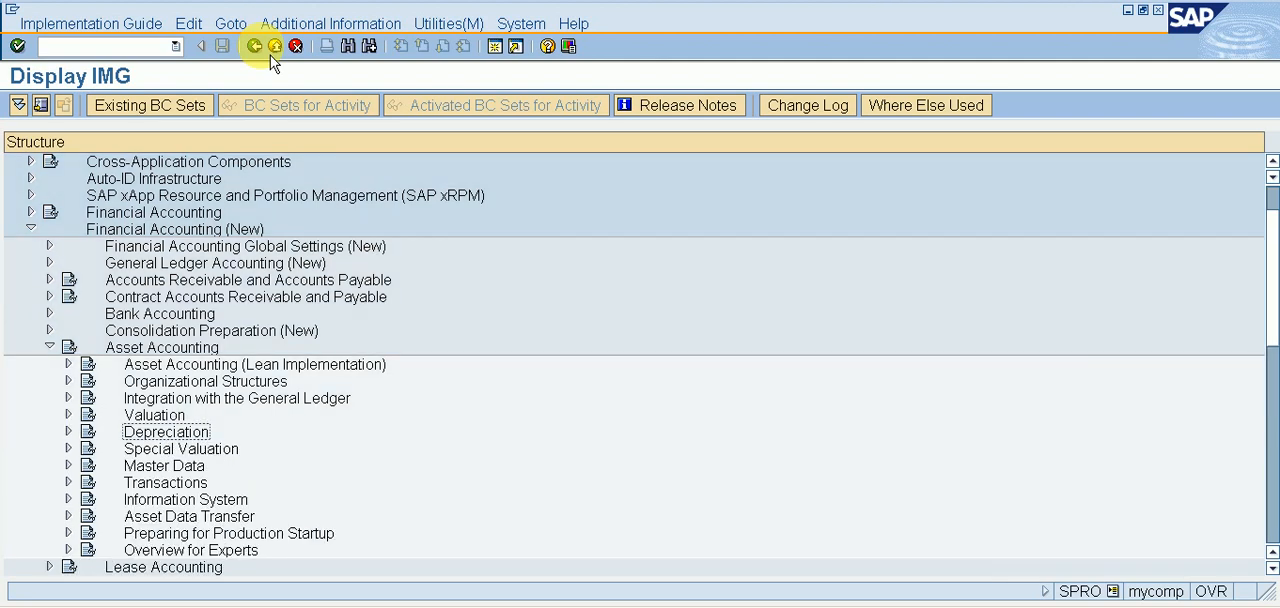
key(Left)
key(Left)
key(Right)
key(Down)
key(Down)
key(Down)
key(Down)
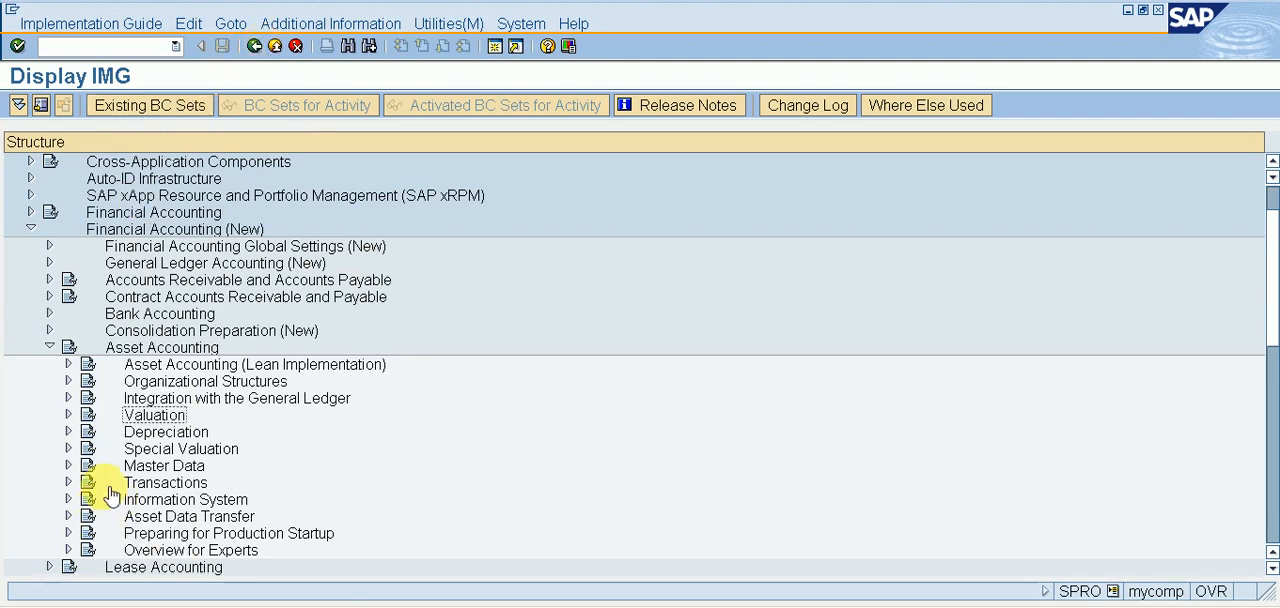
Expand Depreciation under Asset Accounting and look through its Ordinary, Special and Unplanned Depreciation nodes.
click(178, 436)
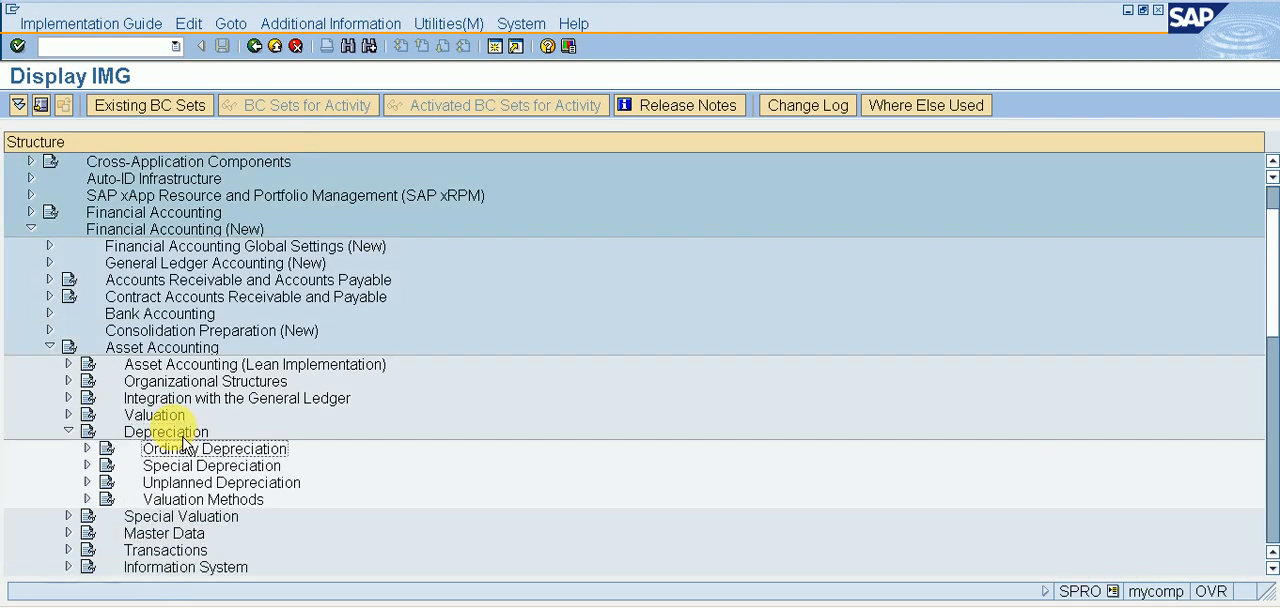
double_click(183, 444)
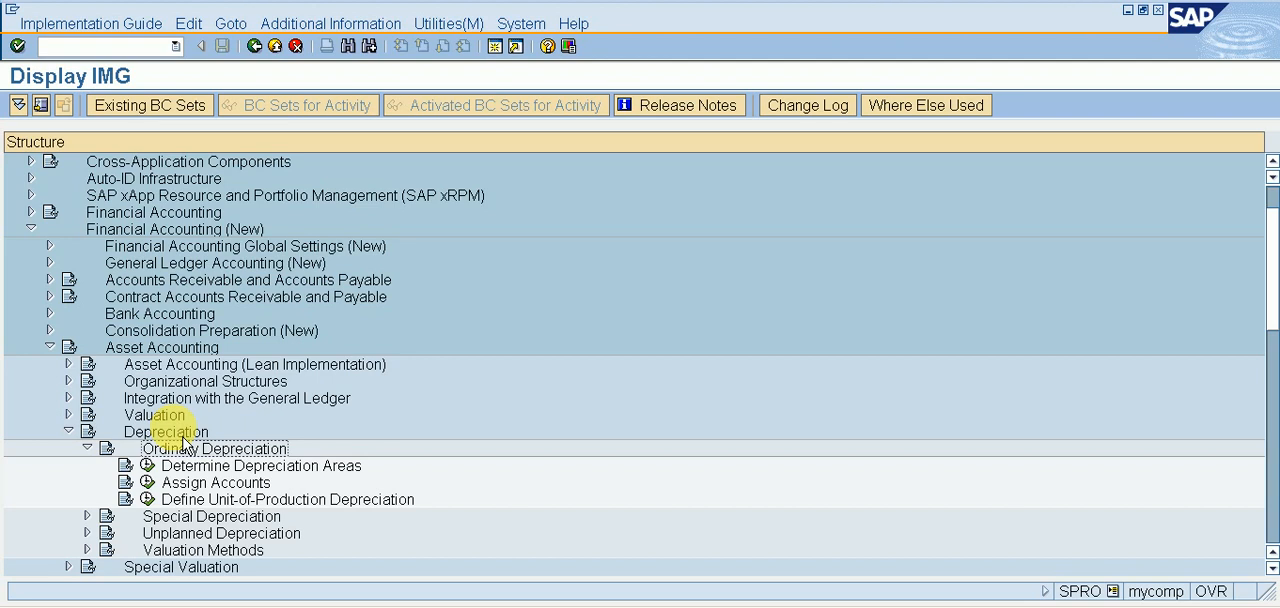
double_click(183, 448)
key(Down)
key(Right)
key(Left)
key(Down)
key(Right)
key(Left)
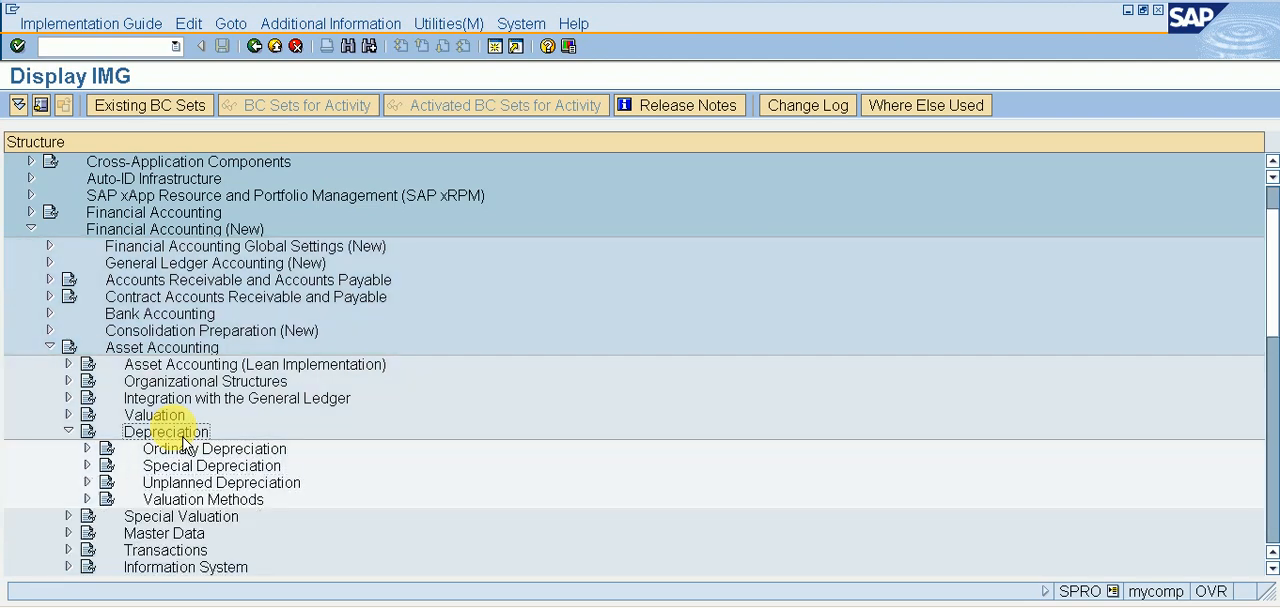
key(Up)
key(Down)
key(Down)
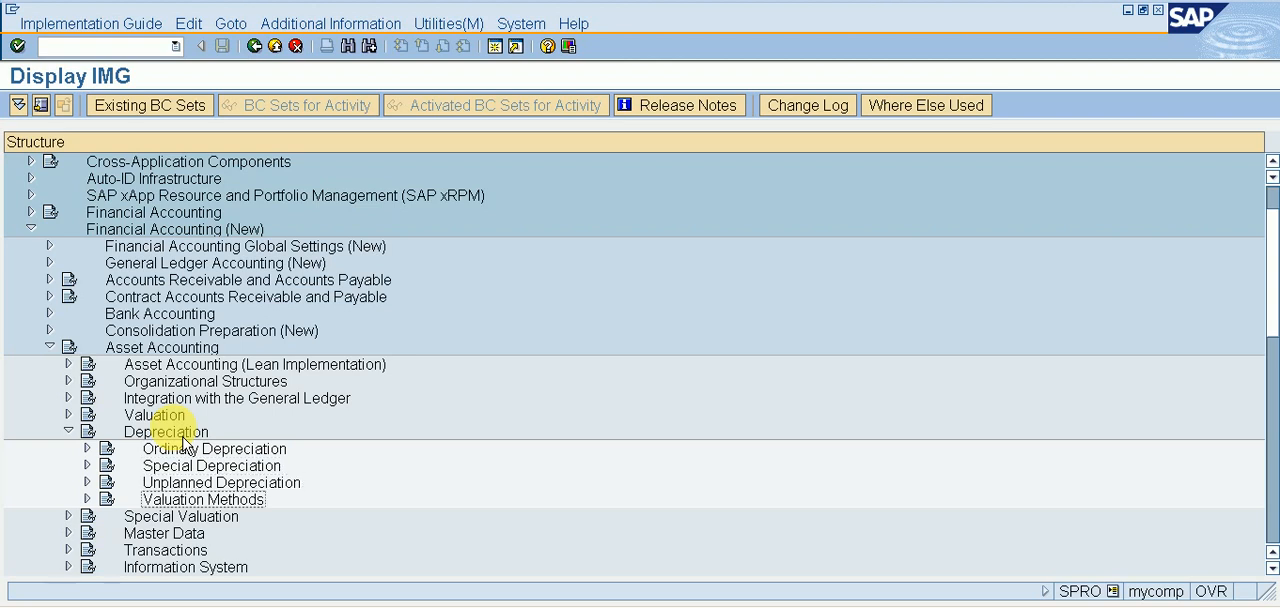
Under Valuation Methods, expand Depreciation Key and its Calculation Methods, and open the Define Base Methods activity.
key(Right)
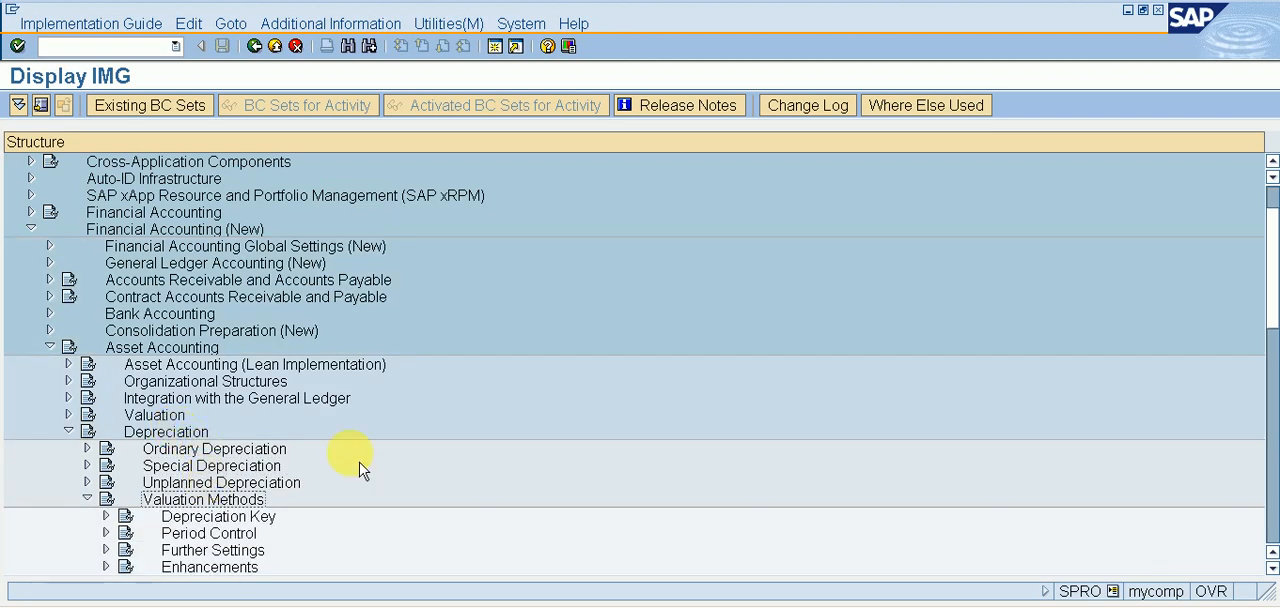
key(Down)
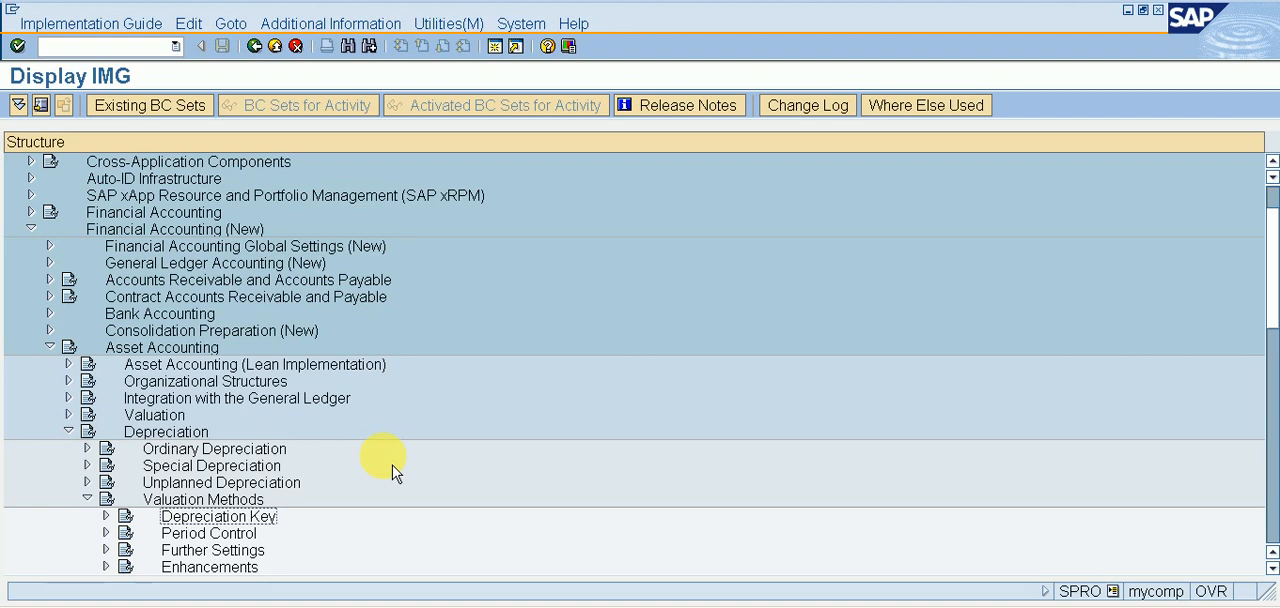
key(Right)
key(Down)
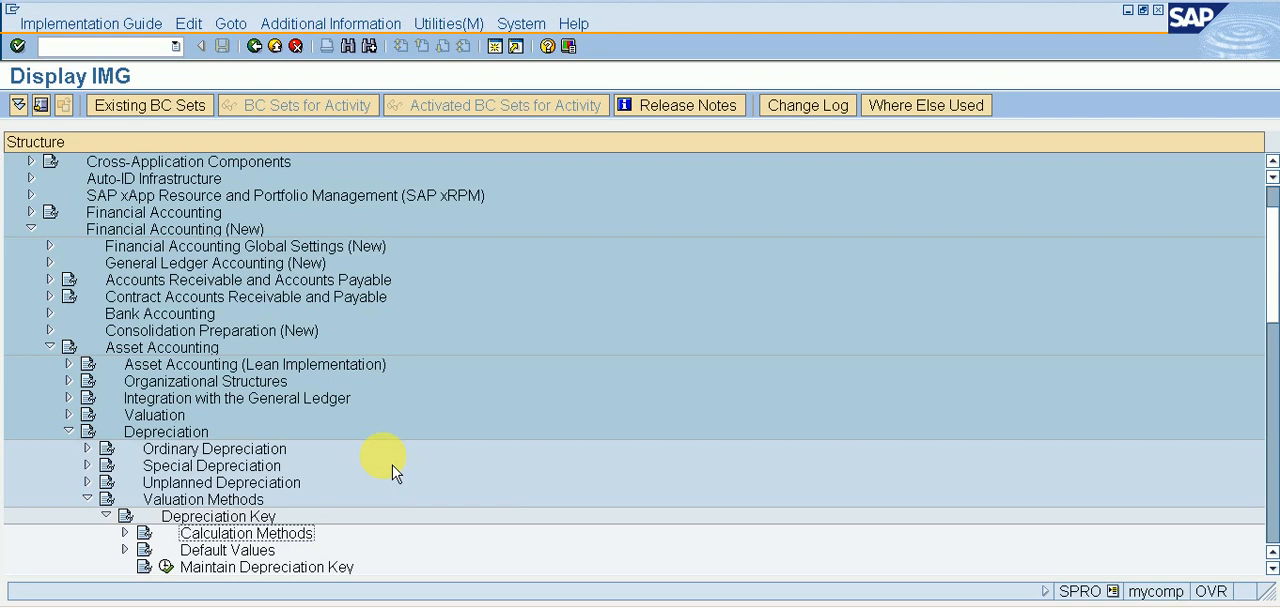
key(Right)
key(Down)
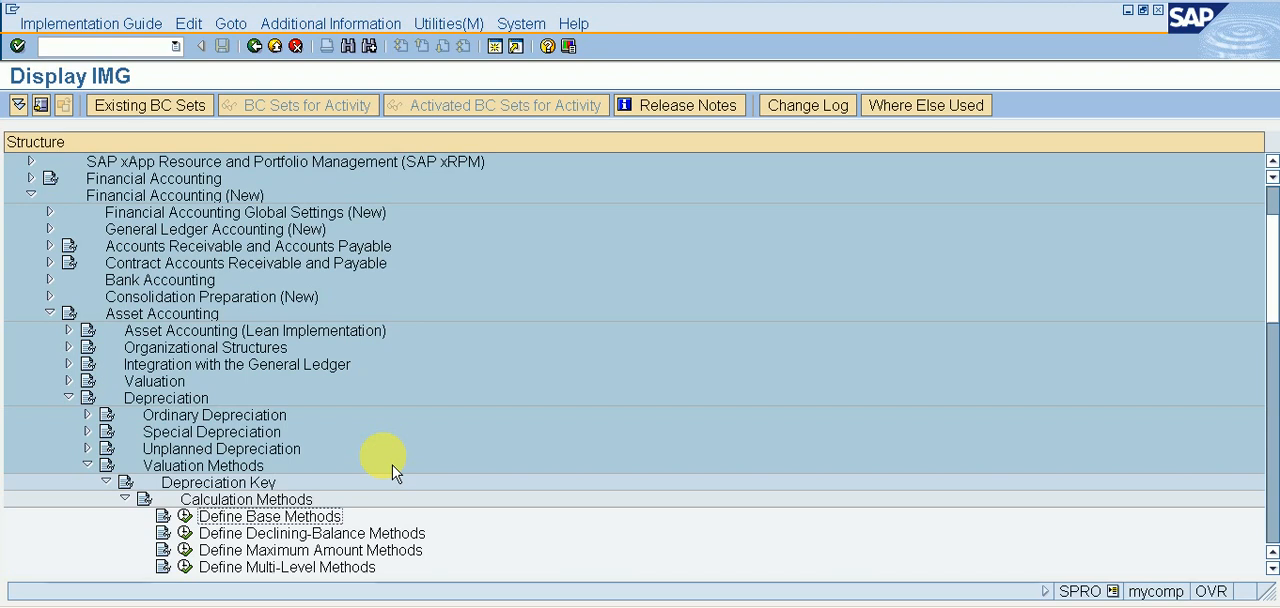
key(Left)
key(Return)
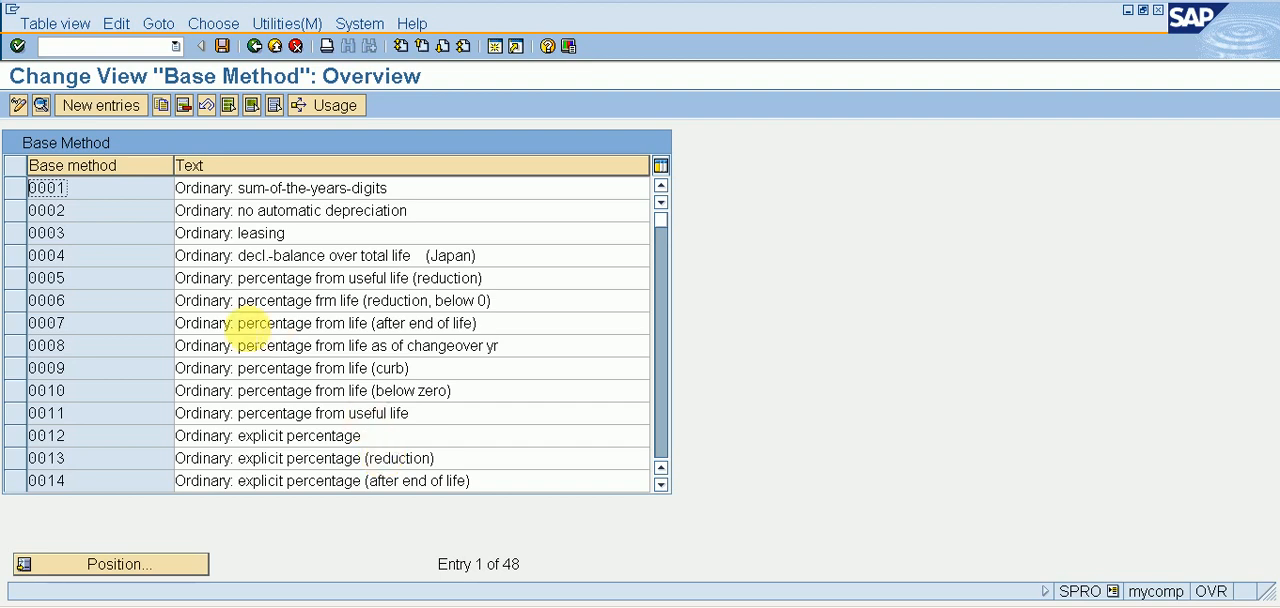
Start a new base method entry with the key RI11 in capital letters.
click(131, 122)
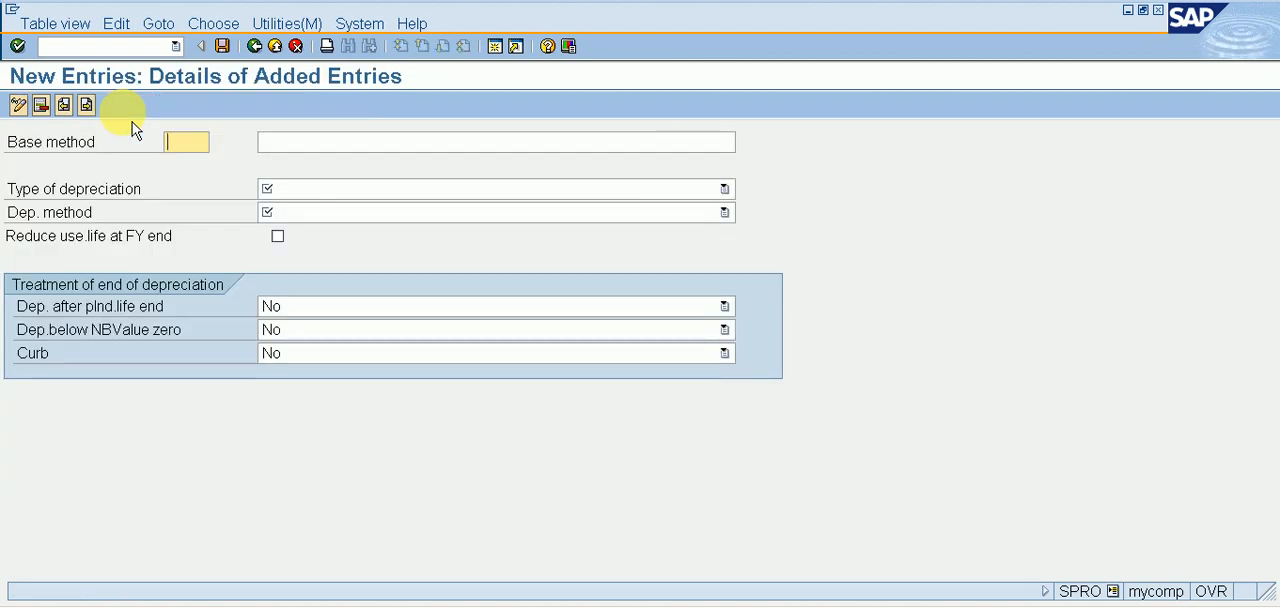
text(ri11)
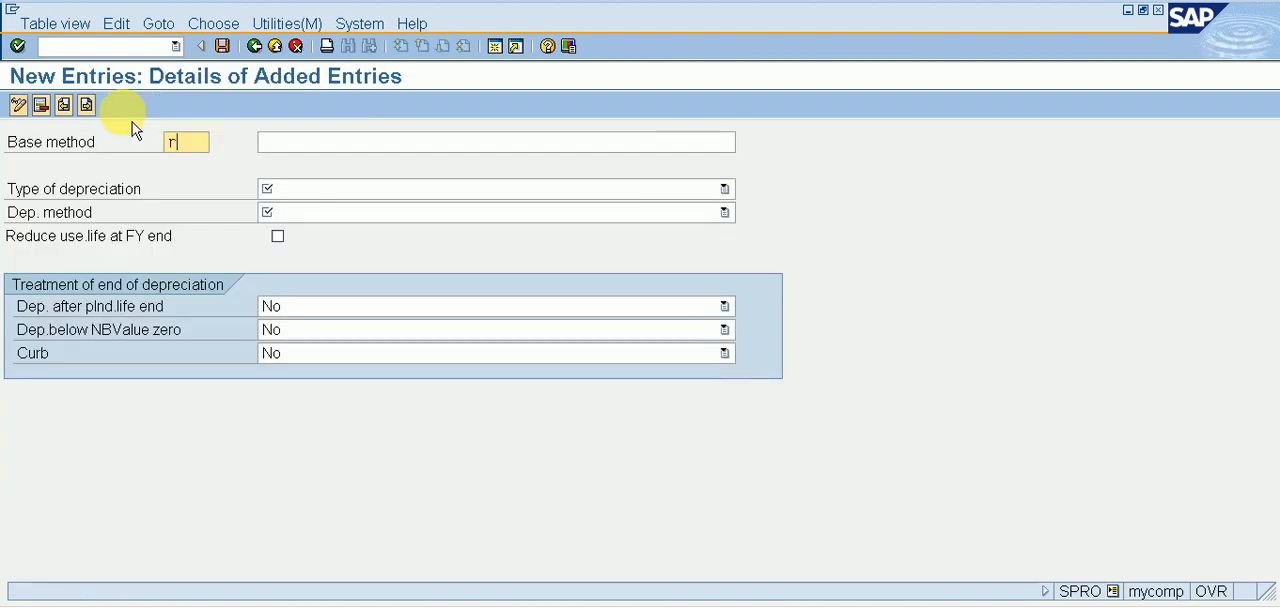
key(Tab)
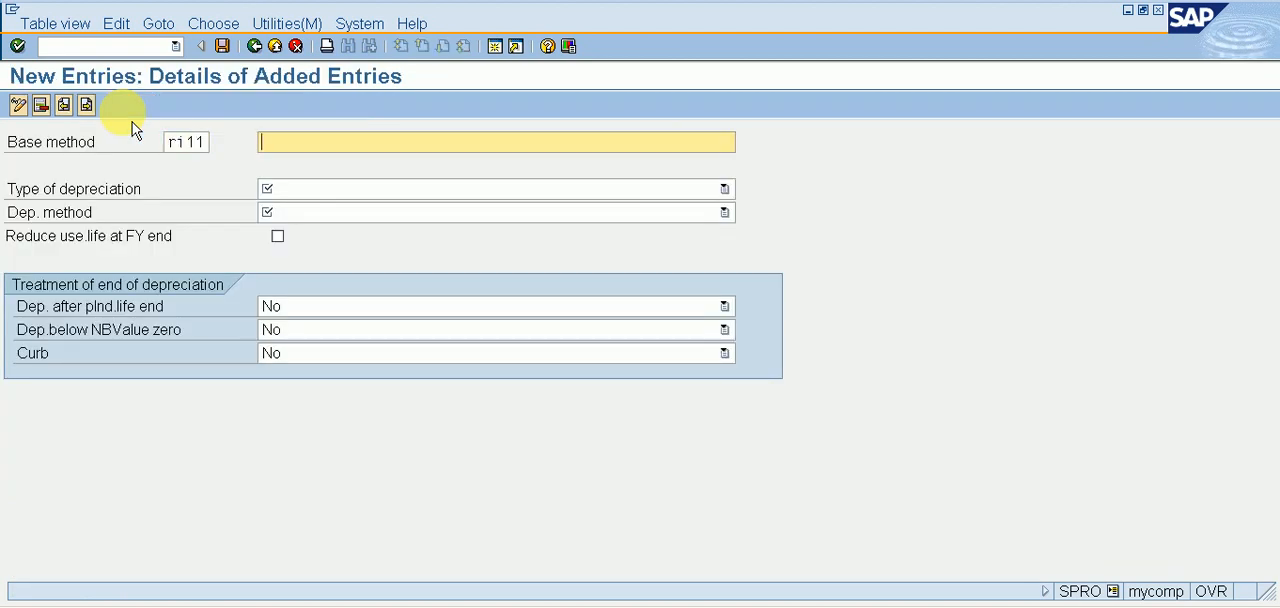
key(shift+Tab)
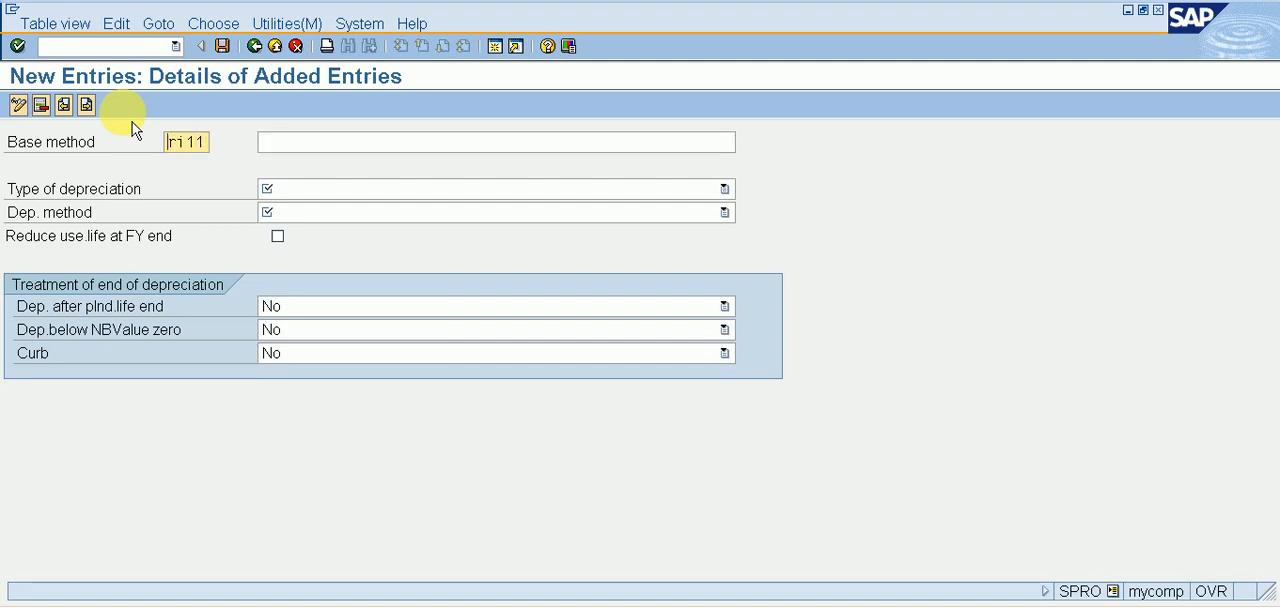
text(RI)
key(Tab)
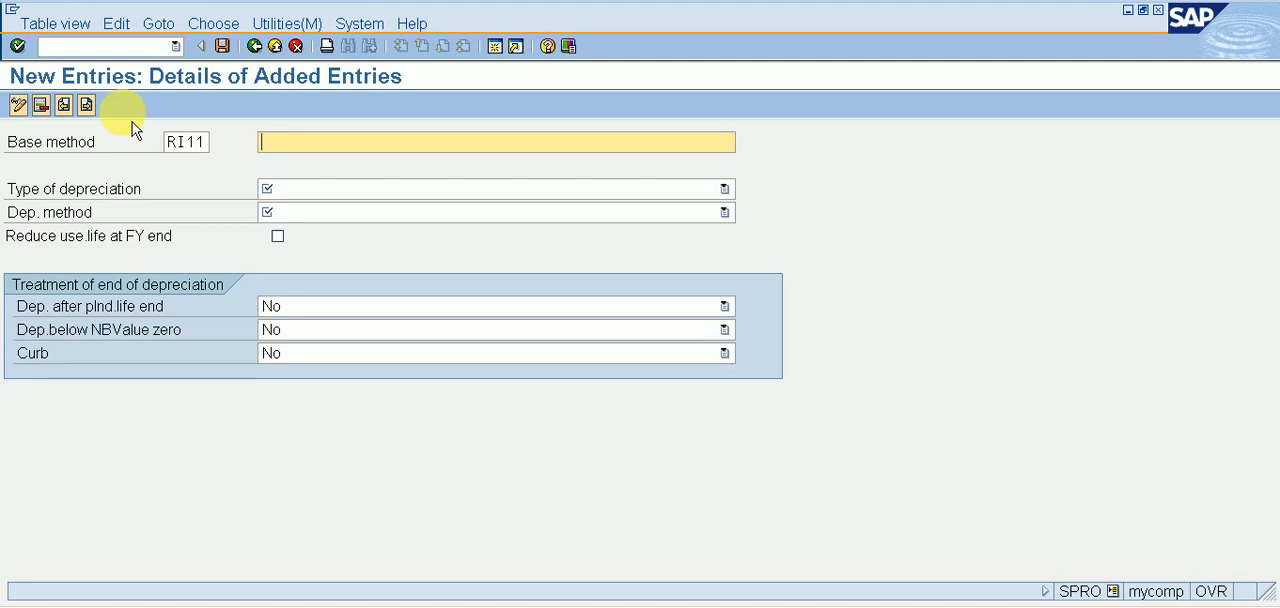
Describe base method RI11 as BASE METHOD FOR DEP - PLANT & MACHINERY.
text(BASE METHOD)
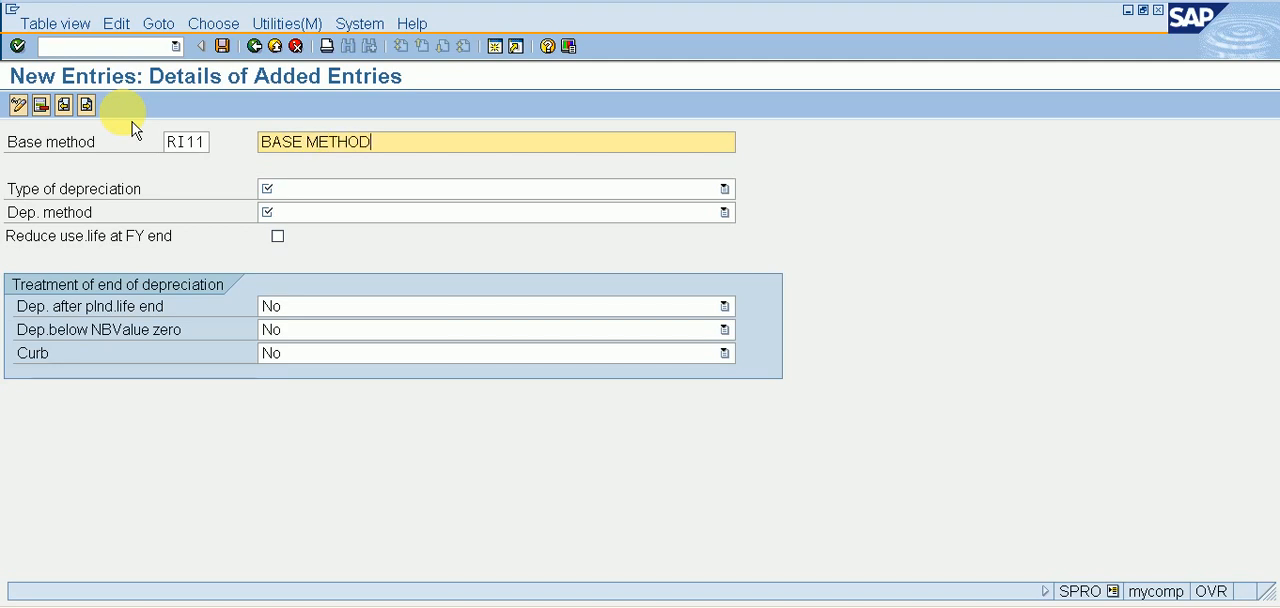
text( FOR DEP - PLAT & MACHINERY)
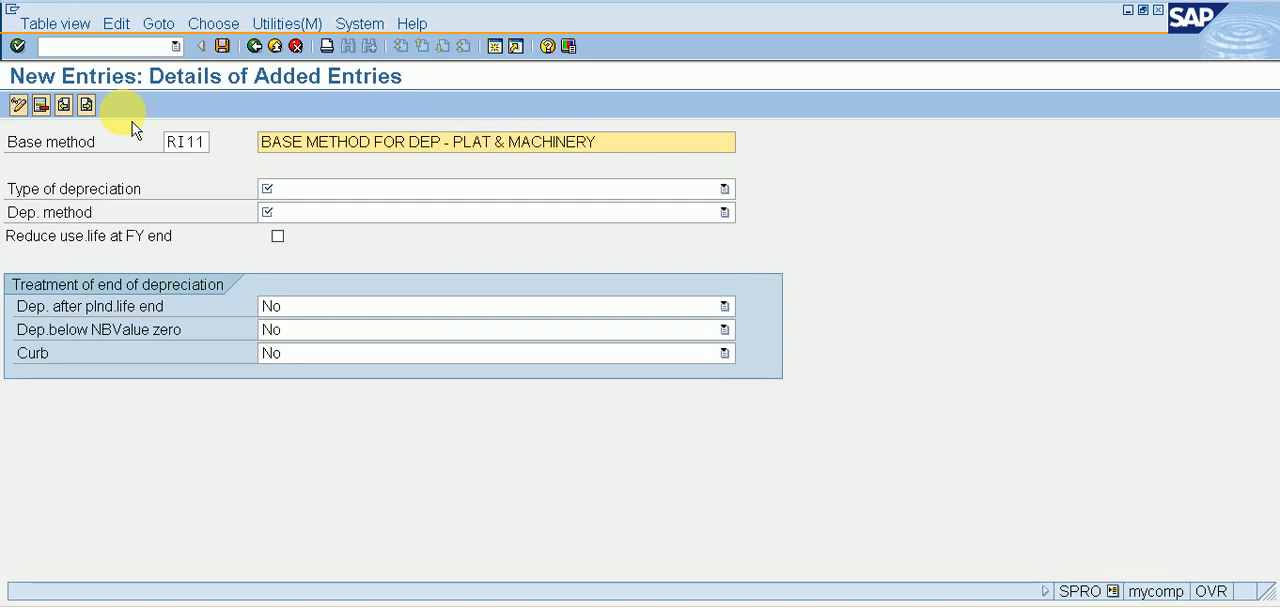
click(483, 141)
text(N)
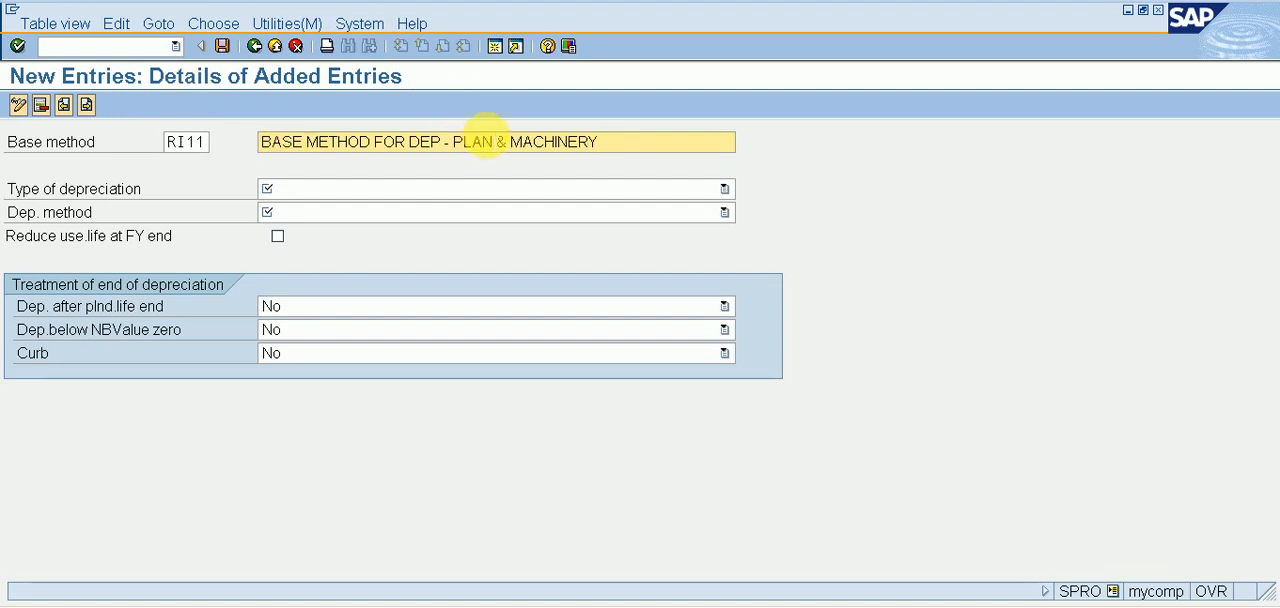
text(T)
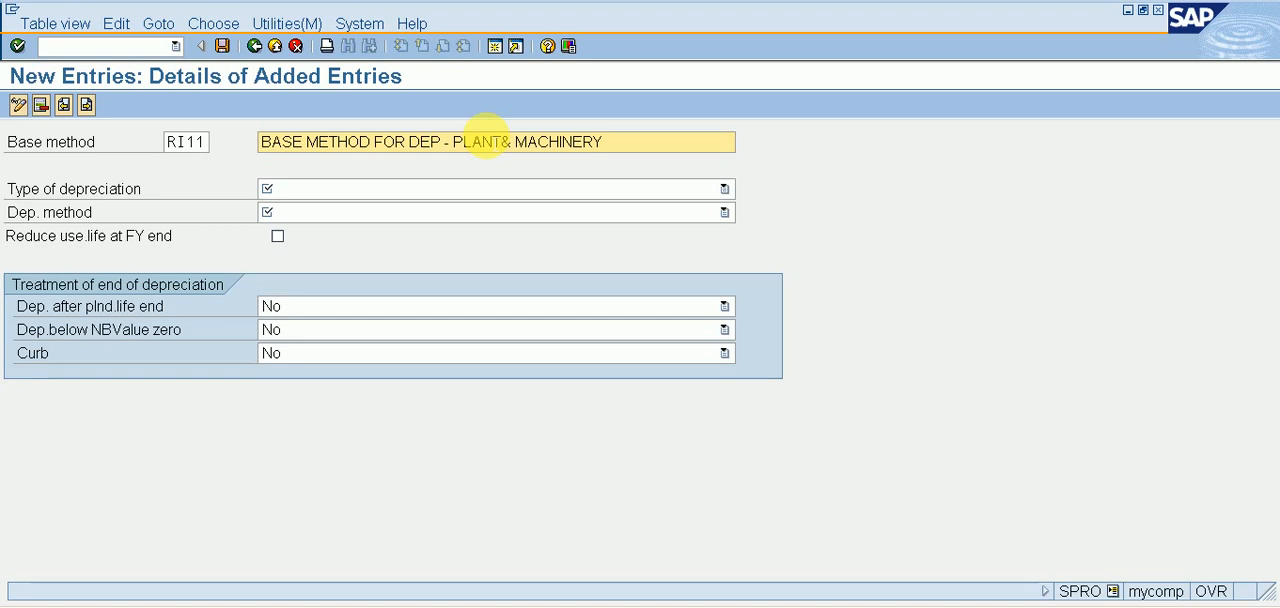
key(Delete)
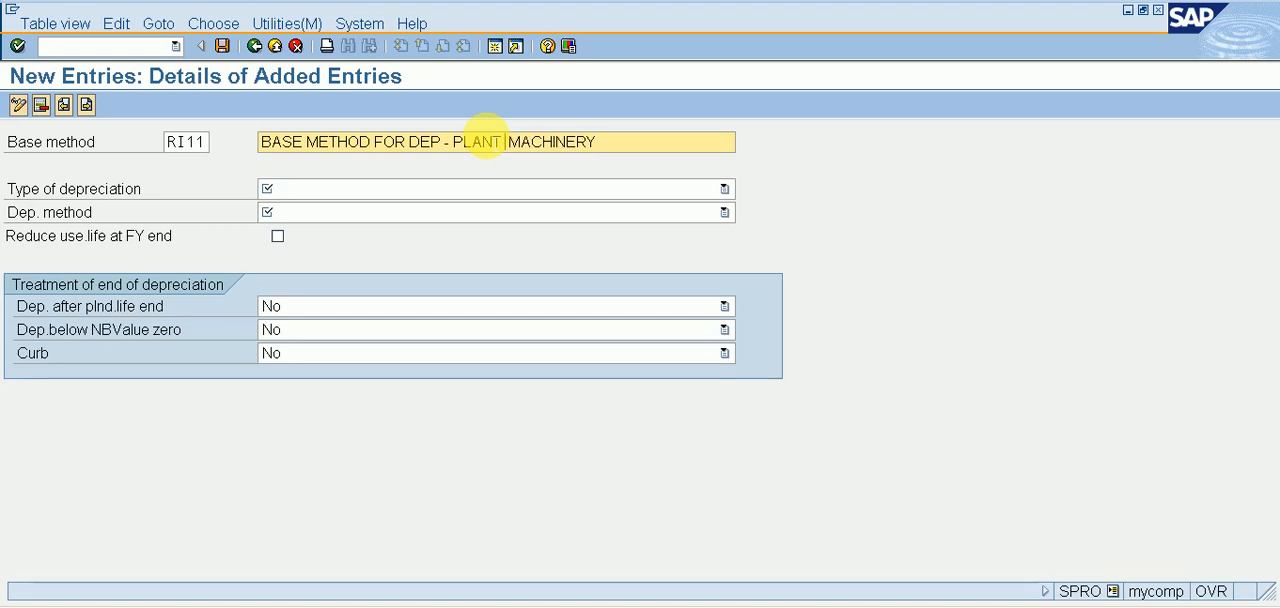
text(& m)
key(BackSpace)
text(MACHINE)
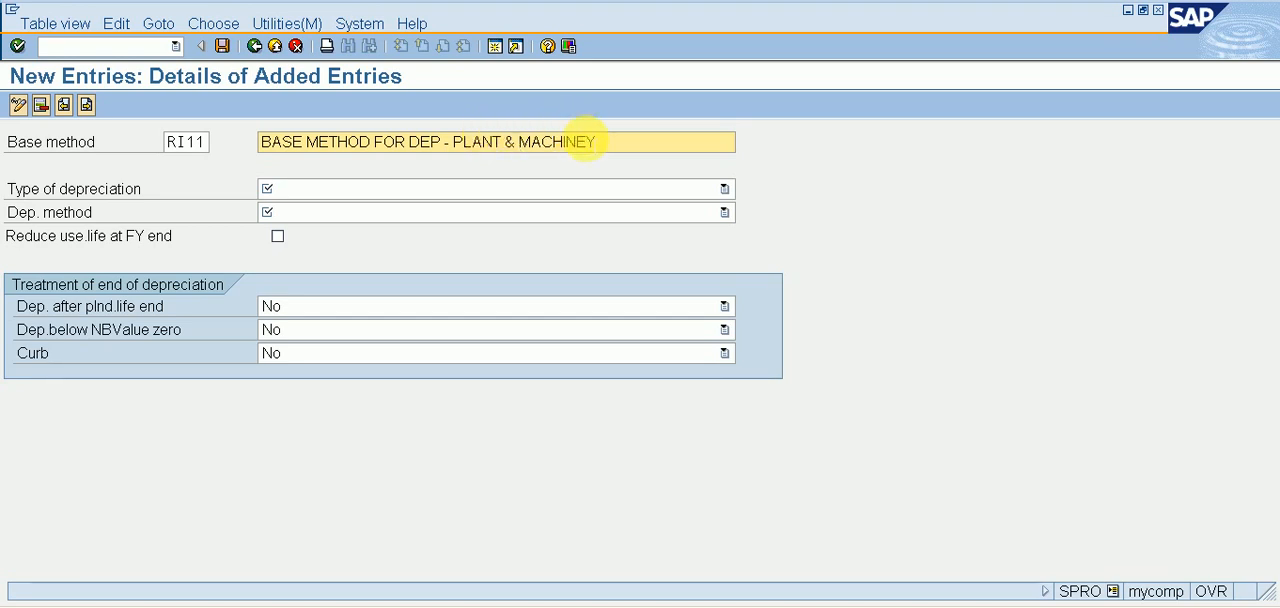
Set the depreciation type to Ord.depreciation and the method to Percentage from the useful life, and save base method RI11.
click(602, 194)
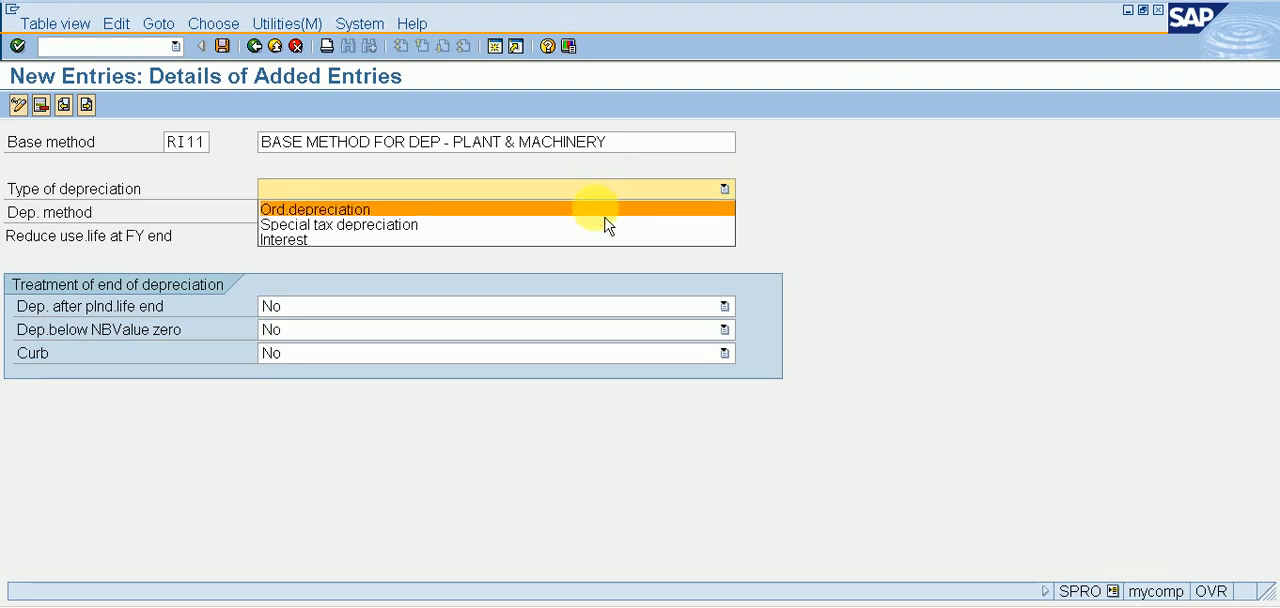
click(605, 211)
click(599, 215)
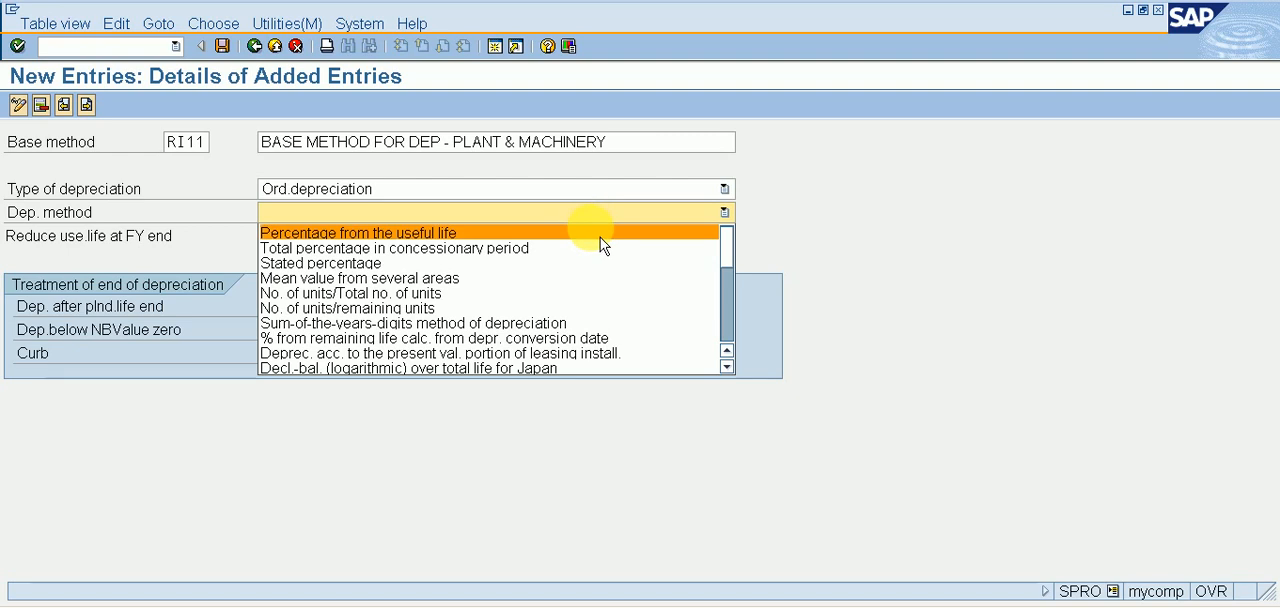
click(603, 245)
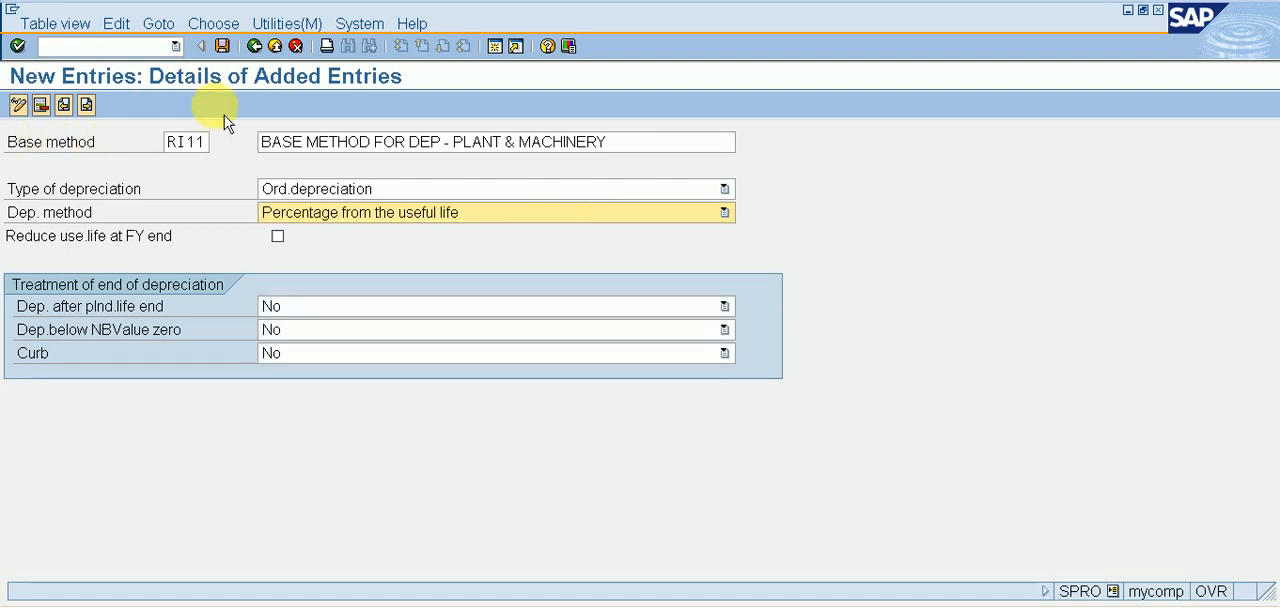
click(222, 46)
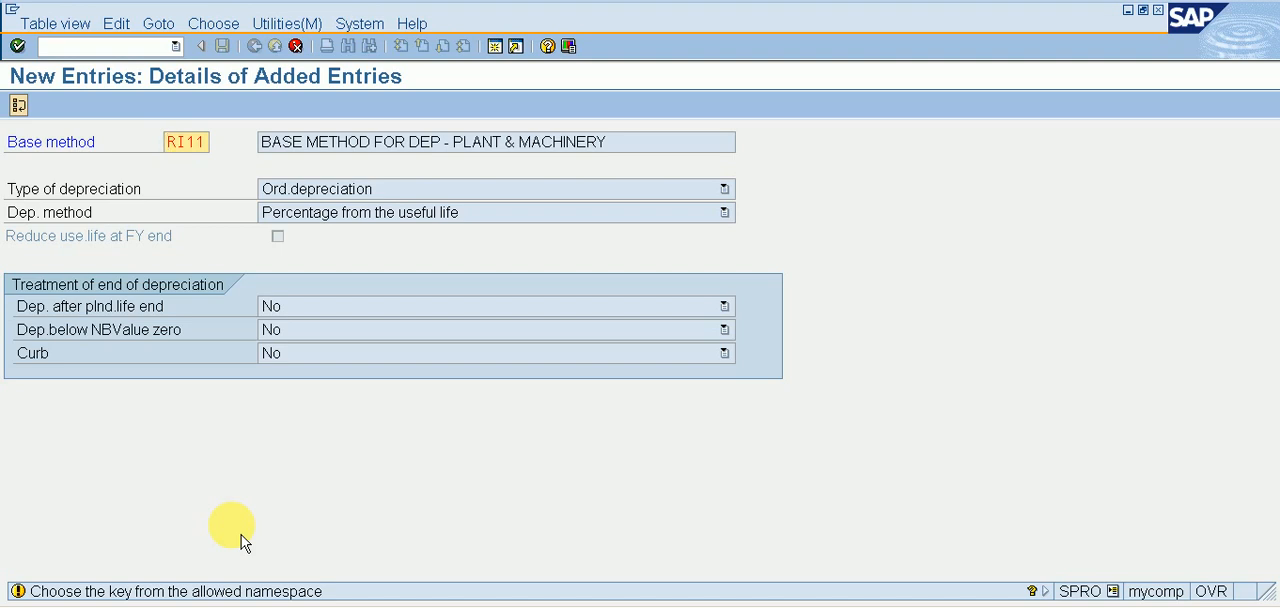
key(ctrl+s)
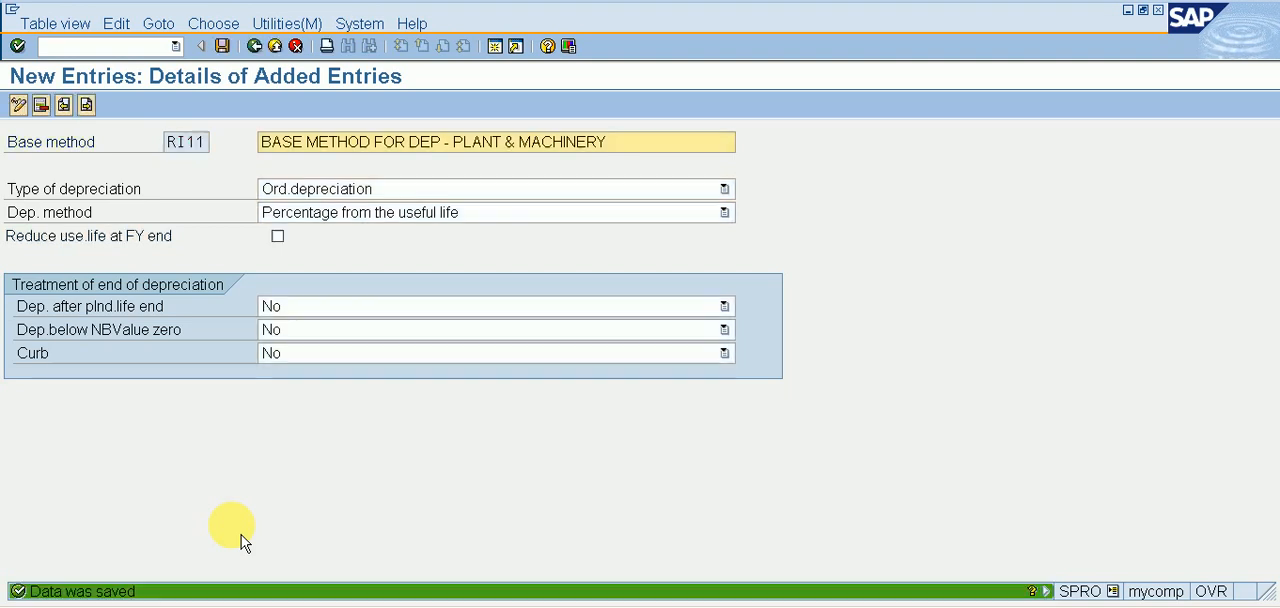
Return to the implementation guide and open the Define Declining-Balance Methods activity.
click(256, 47)
click(256, 48)
key(Down)
key(Left)
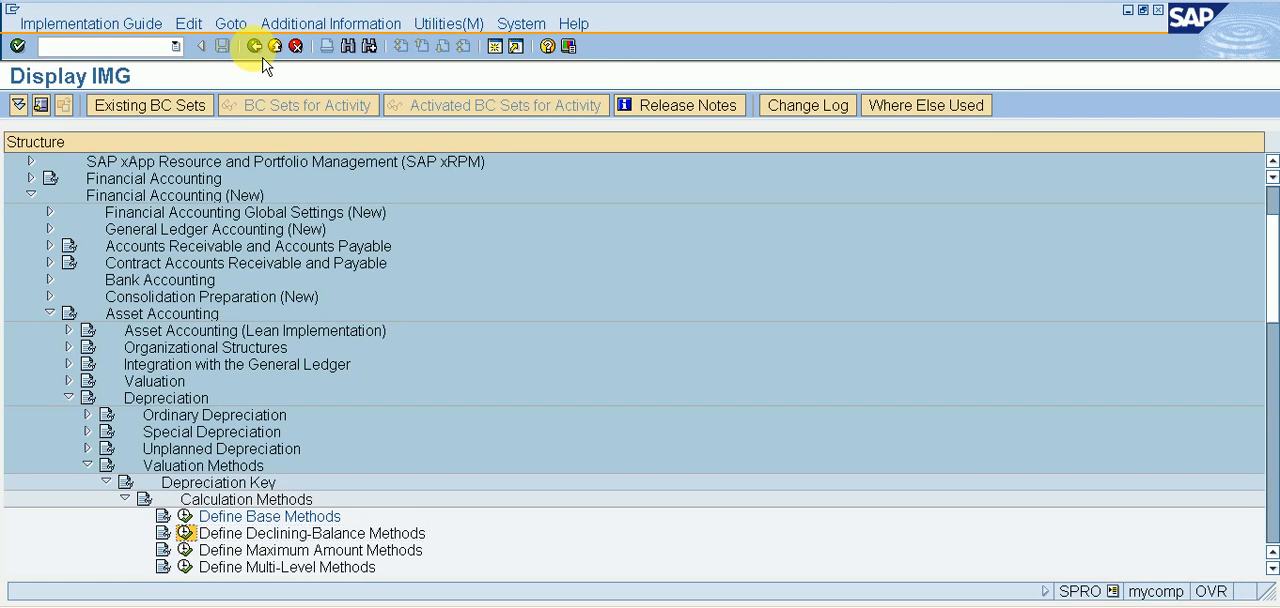
key(Return)
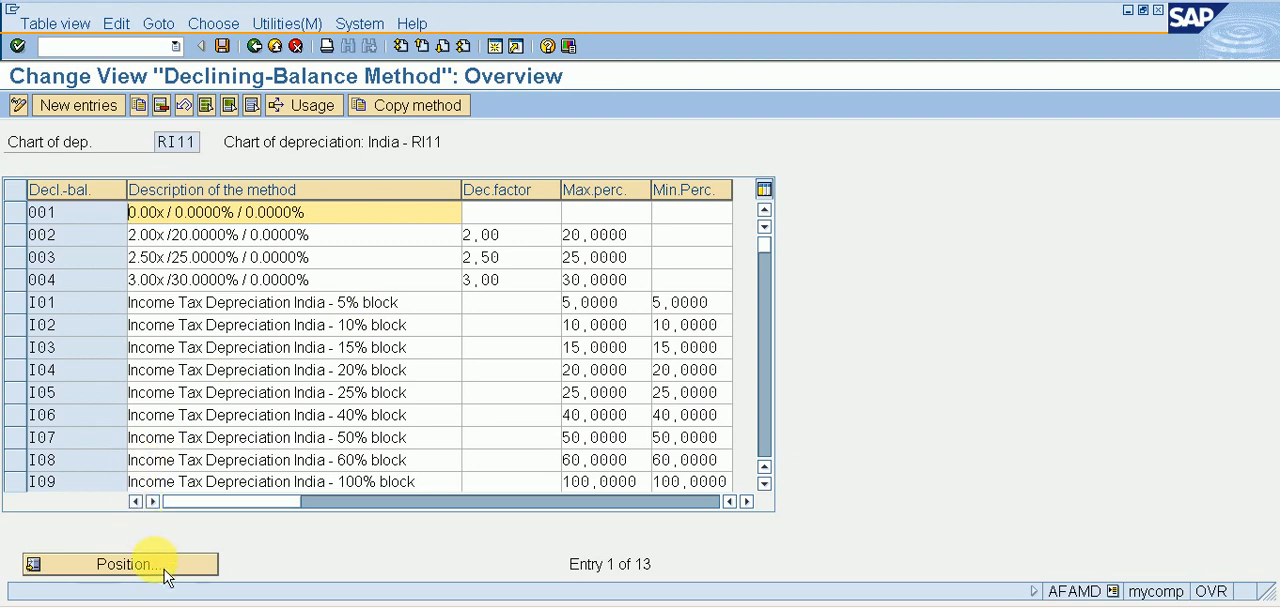
Start a new declining-balance method entry with the key RI1.
click(97, 114)
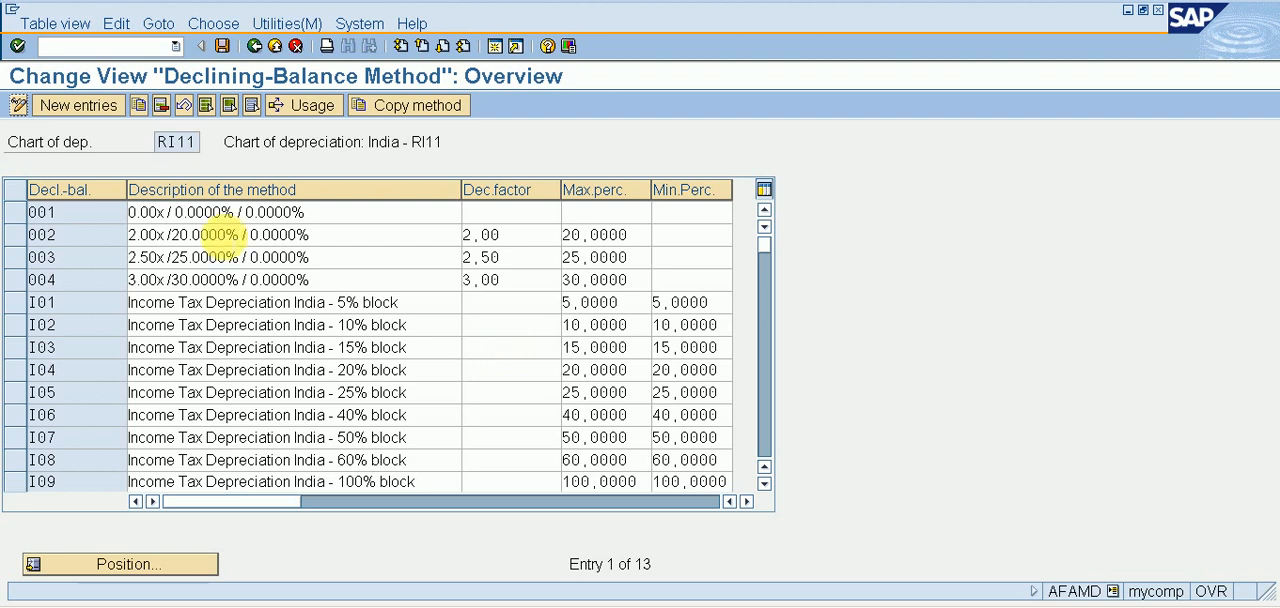
click(100, 115)
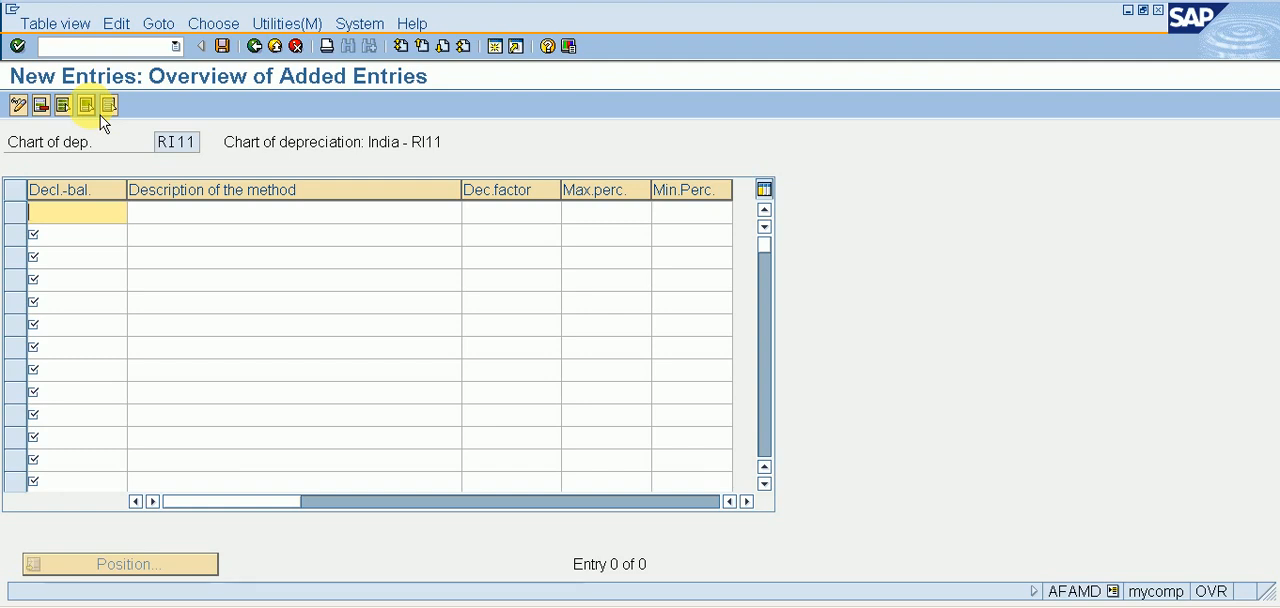
text(RI1)
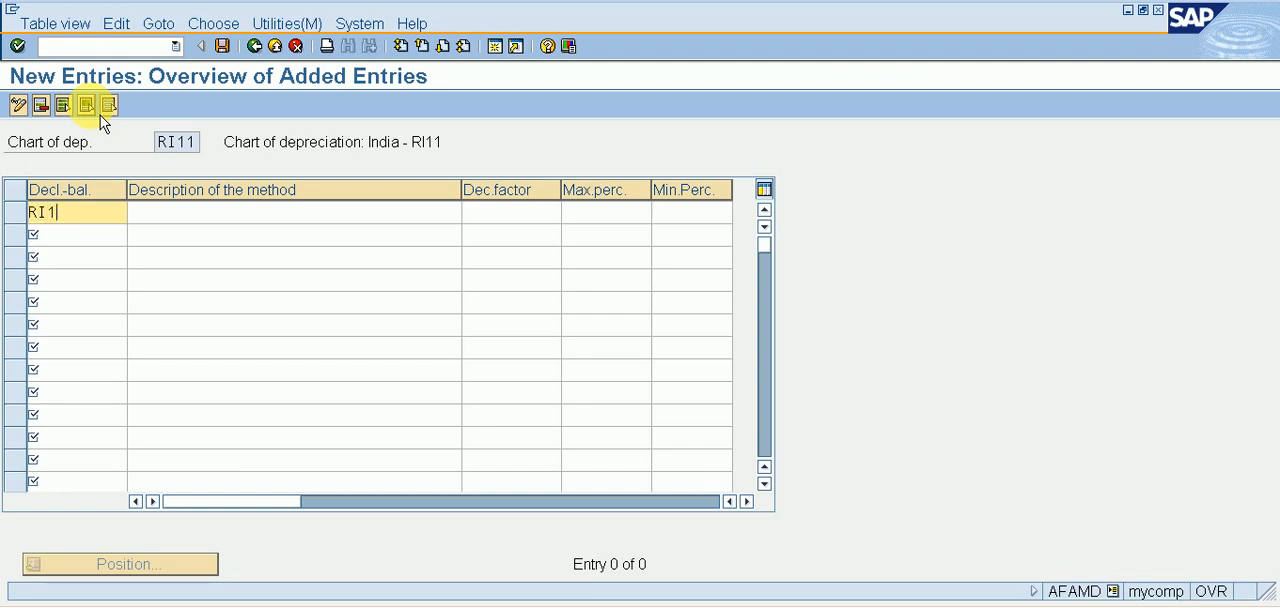
key(Tab)
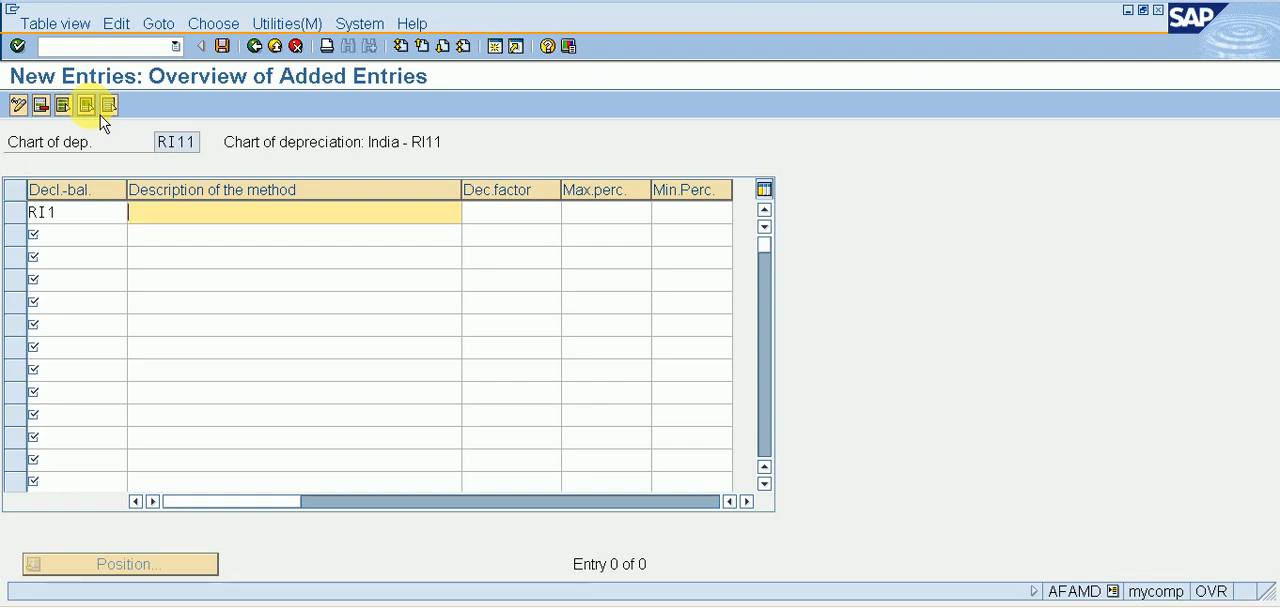
Describe declining-balance method RI1 as DECLINING BALANCE METHODS - RI11, save it, and return to the implementation guide.
text(DECLINI)
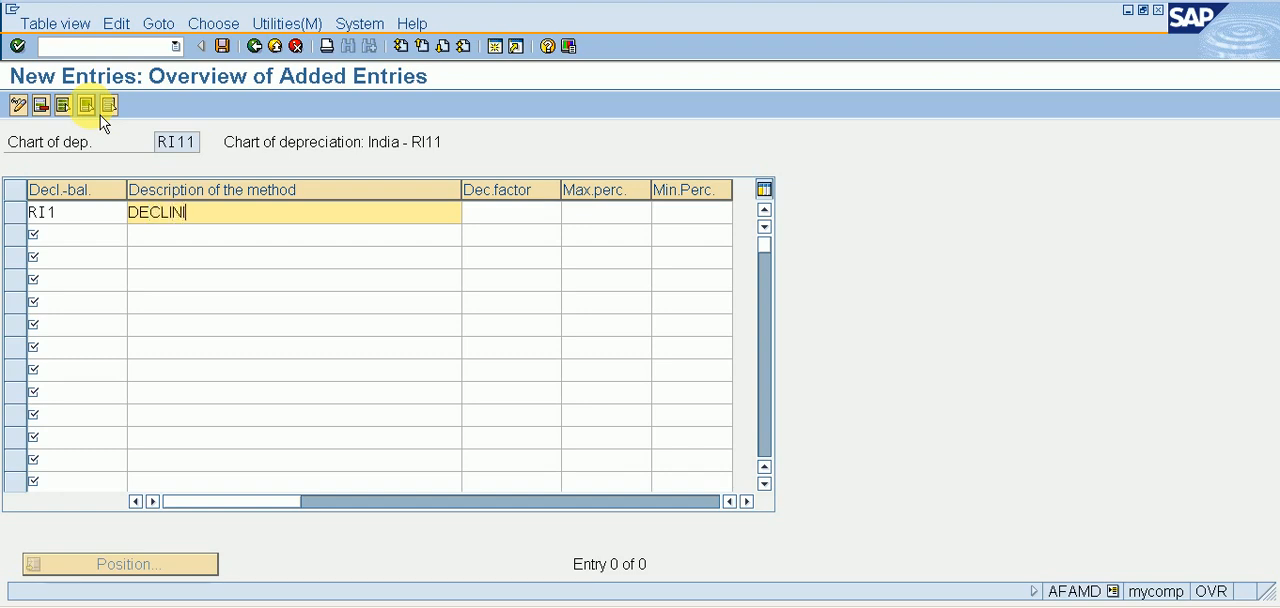
text(NF)
text( BALANCE)
text( MET)
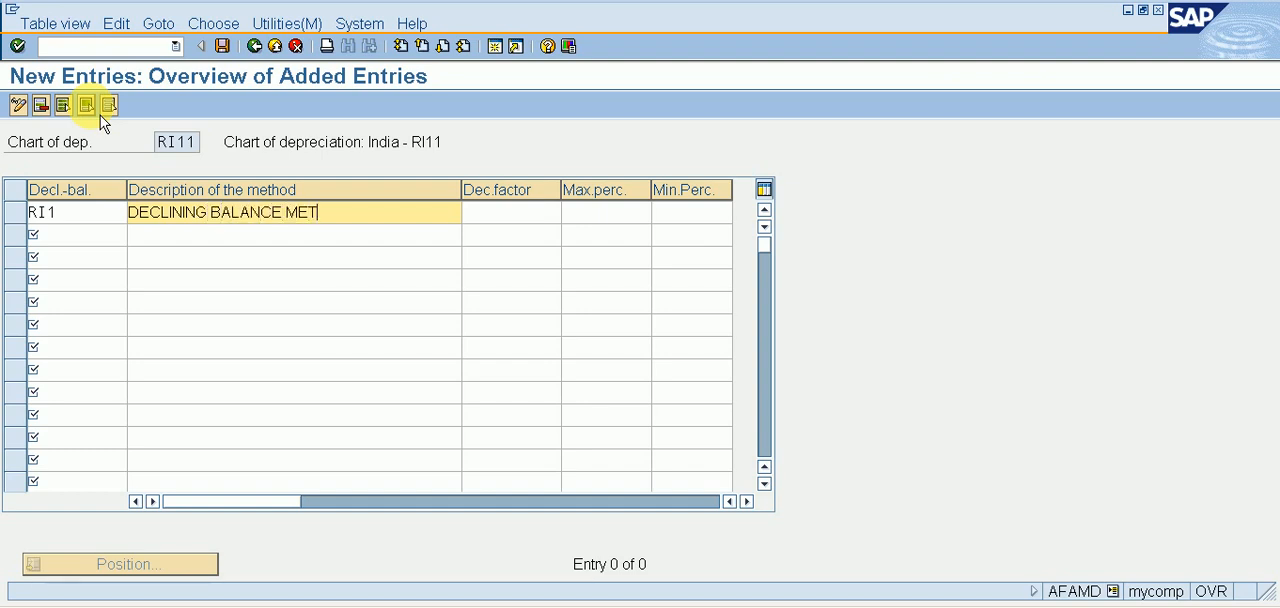
text(HODS - RI11)
click(222, 46)
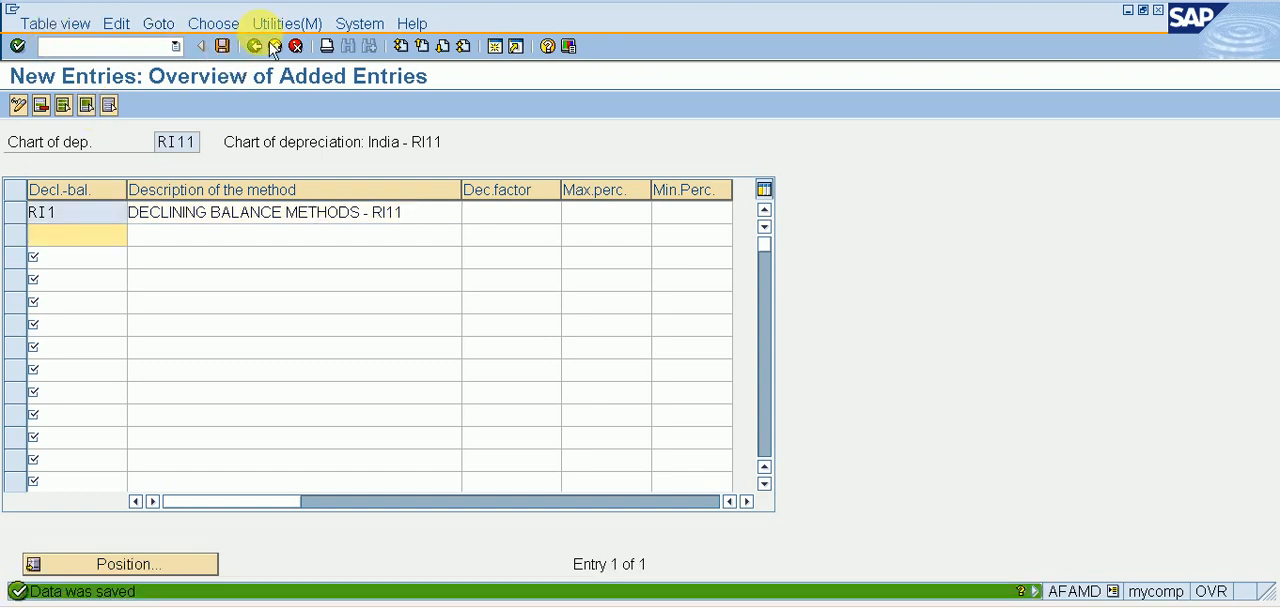
click(254, 46)
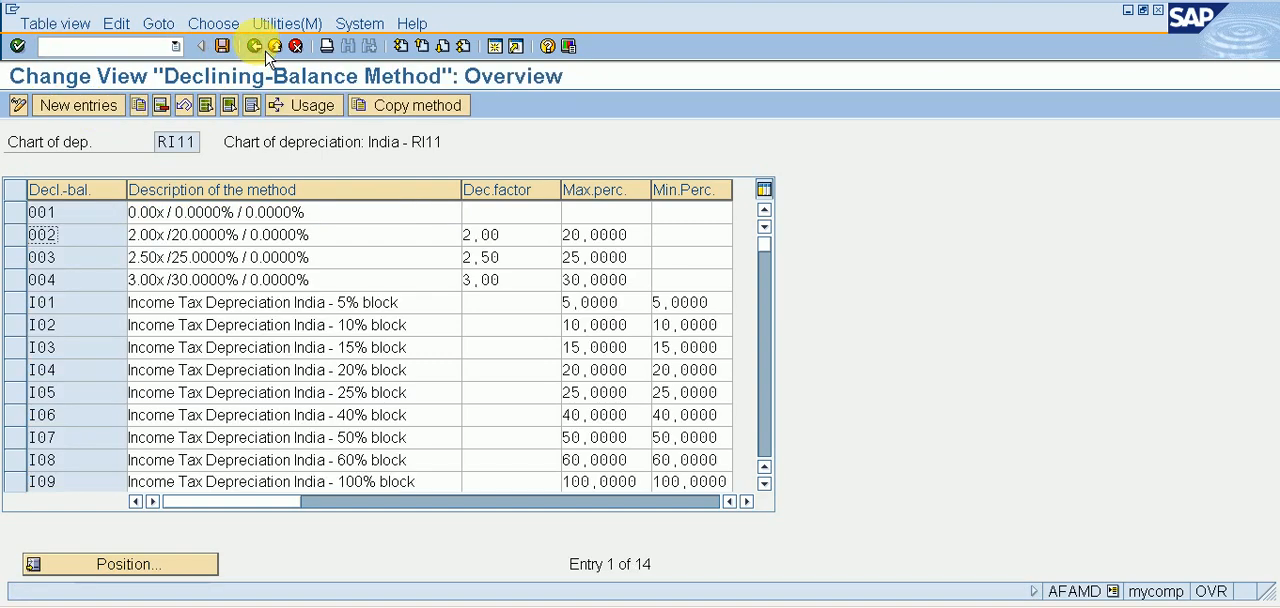
click(255, 46)
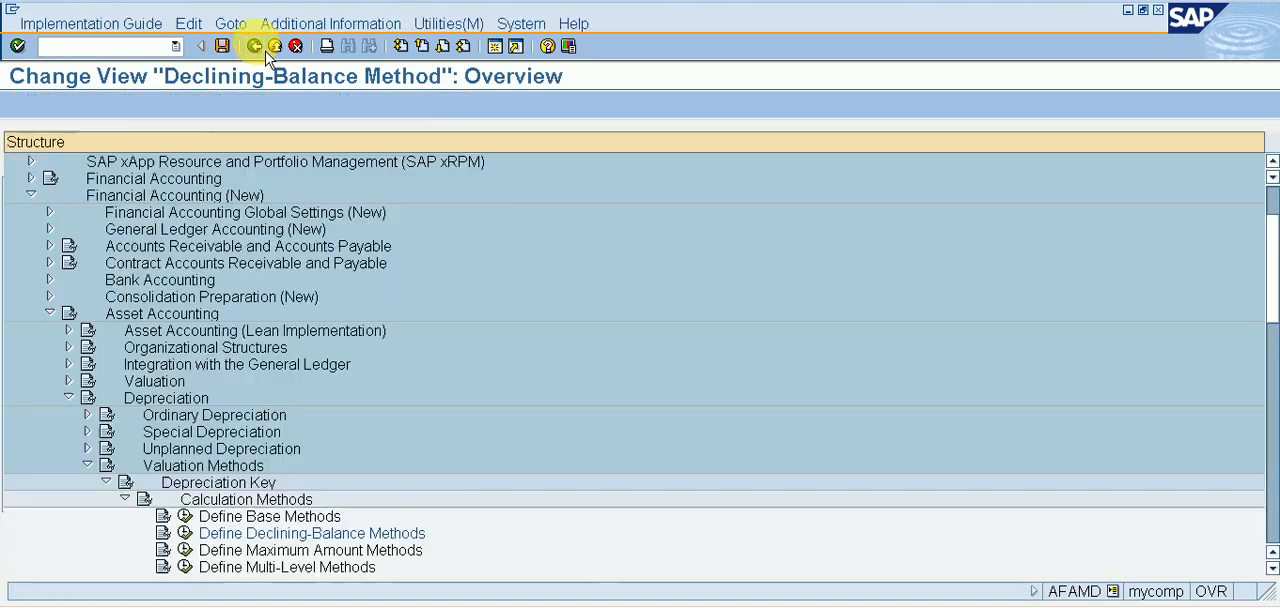
View the Define Maximum Amount Methods activity without adding entries, and open the Define Multi-Level Methods activity.
click(197, 549)
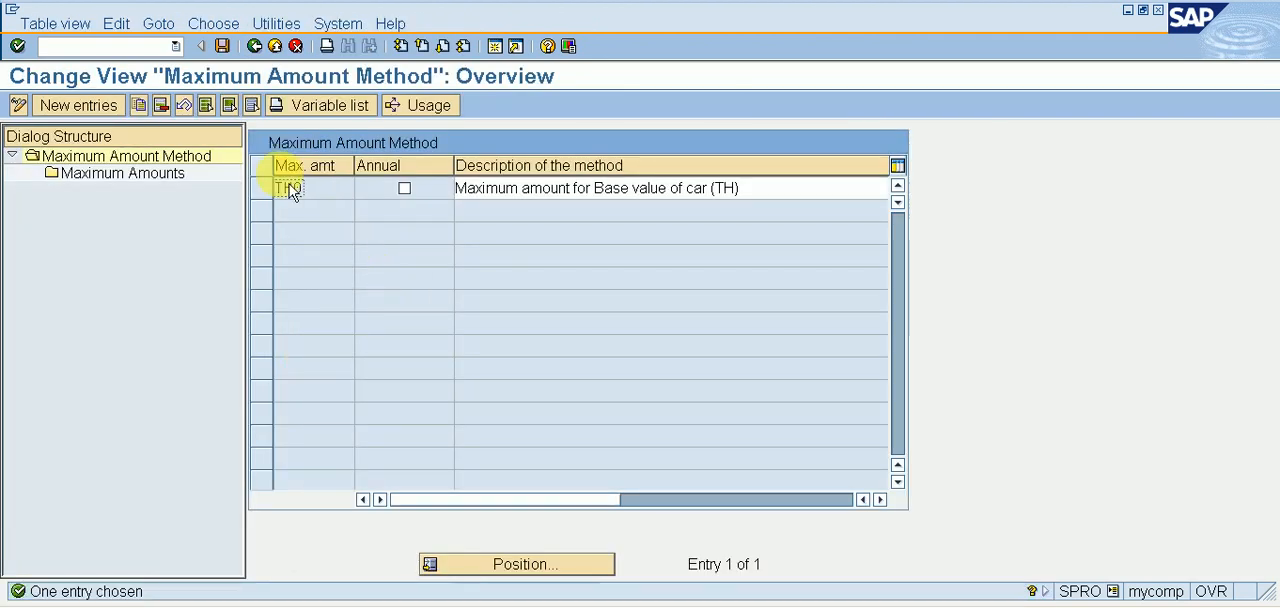
click(254, 46)
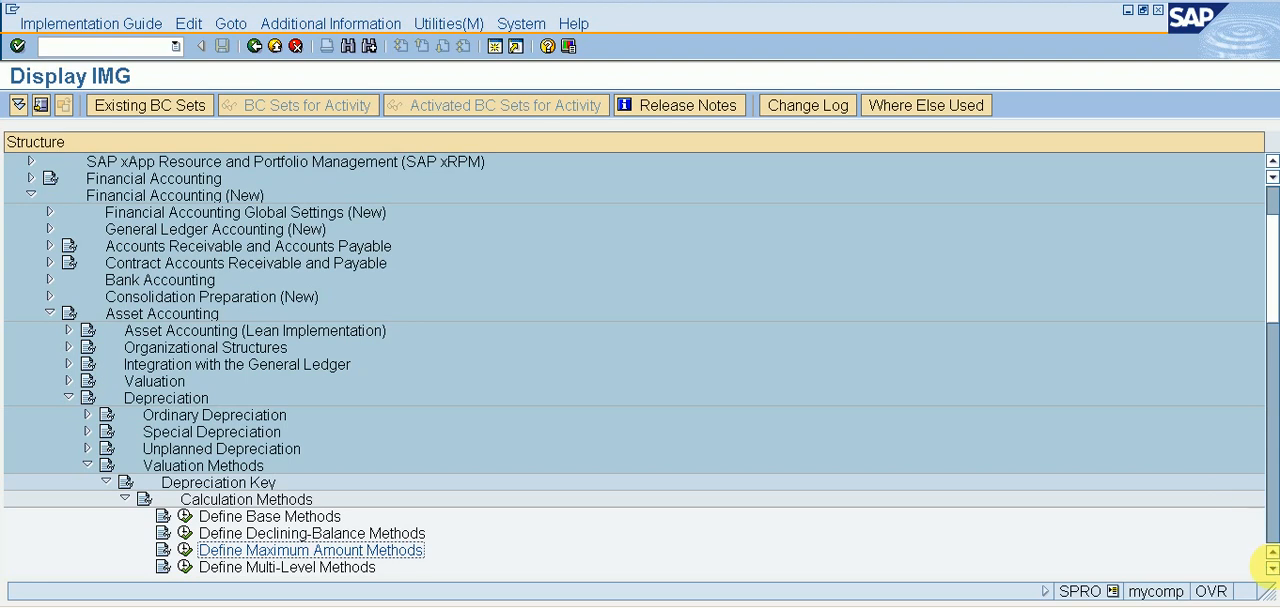
click(1272, 568)
click(1272, 568)
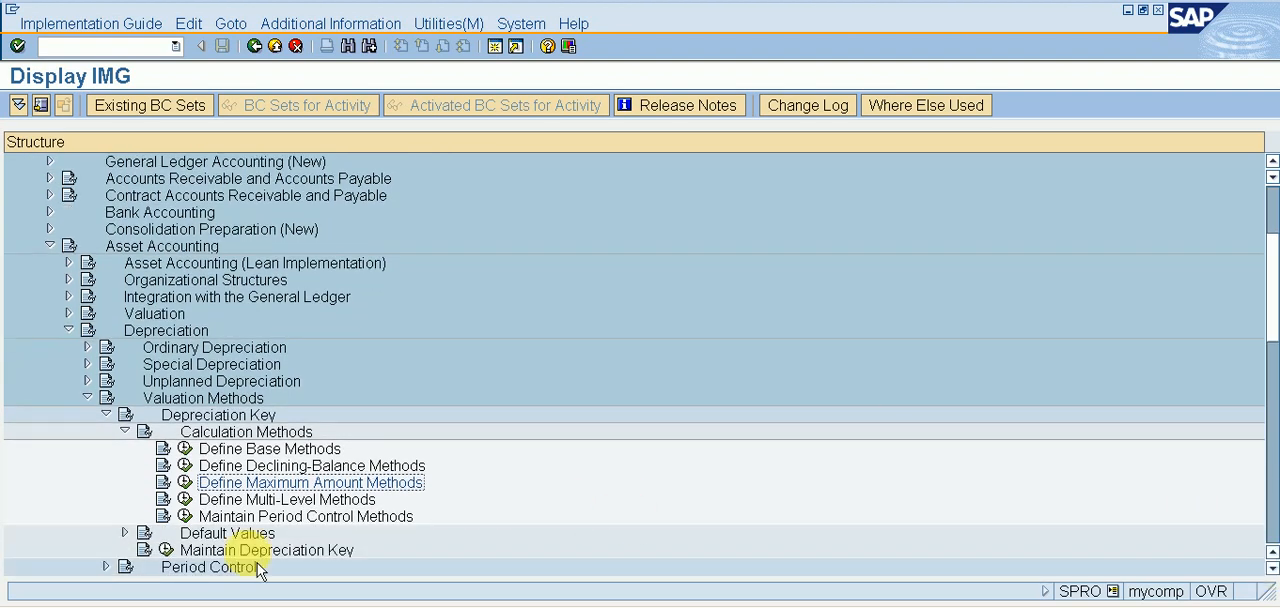
click(187, 501)
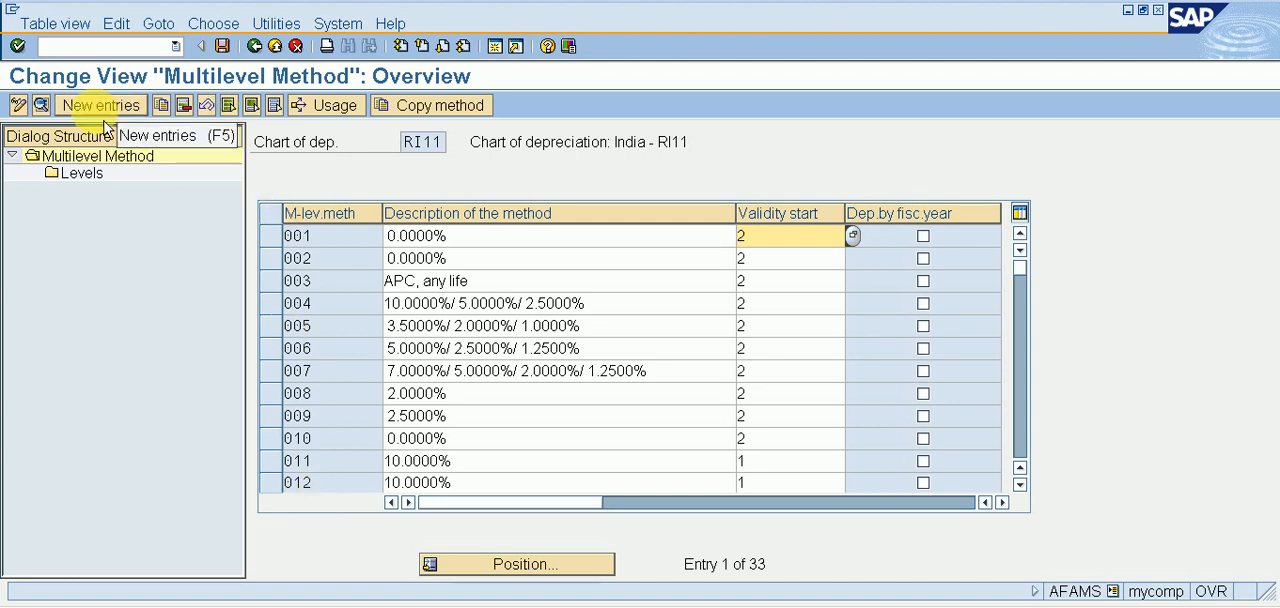
Create and save multilevel method RI1 described as ML FOR RI11, with validity start From capitalization date.
click(104, 119)
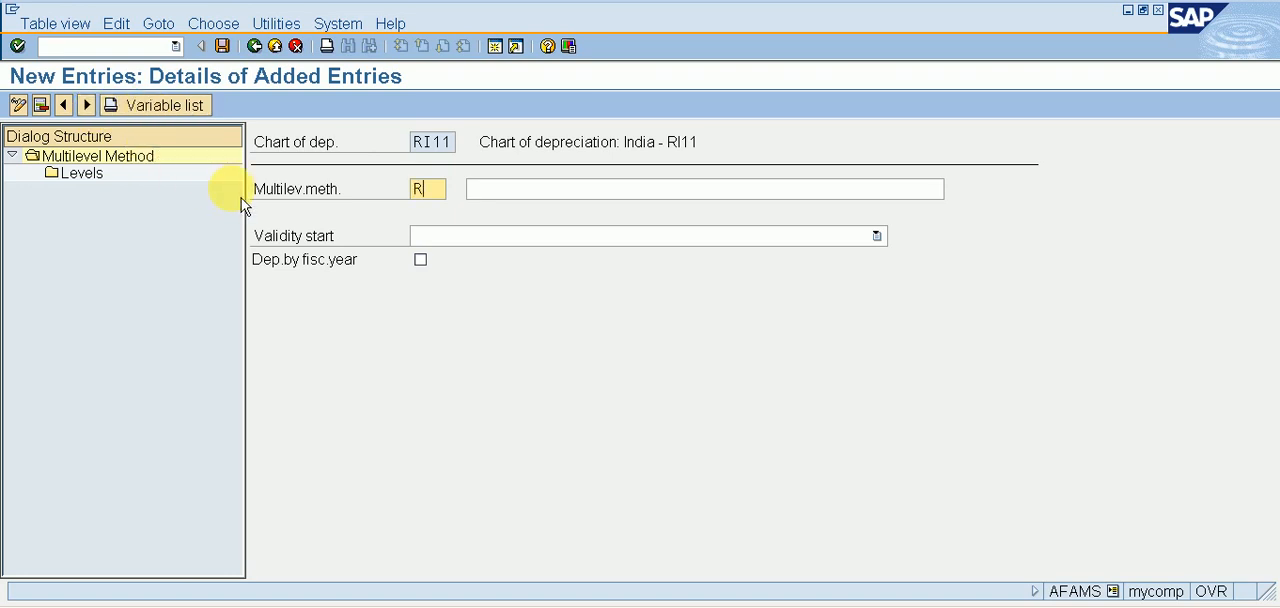
key(Tab)
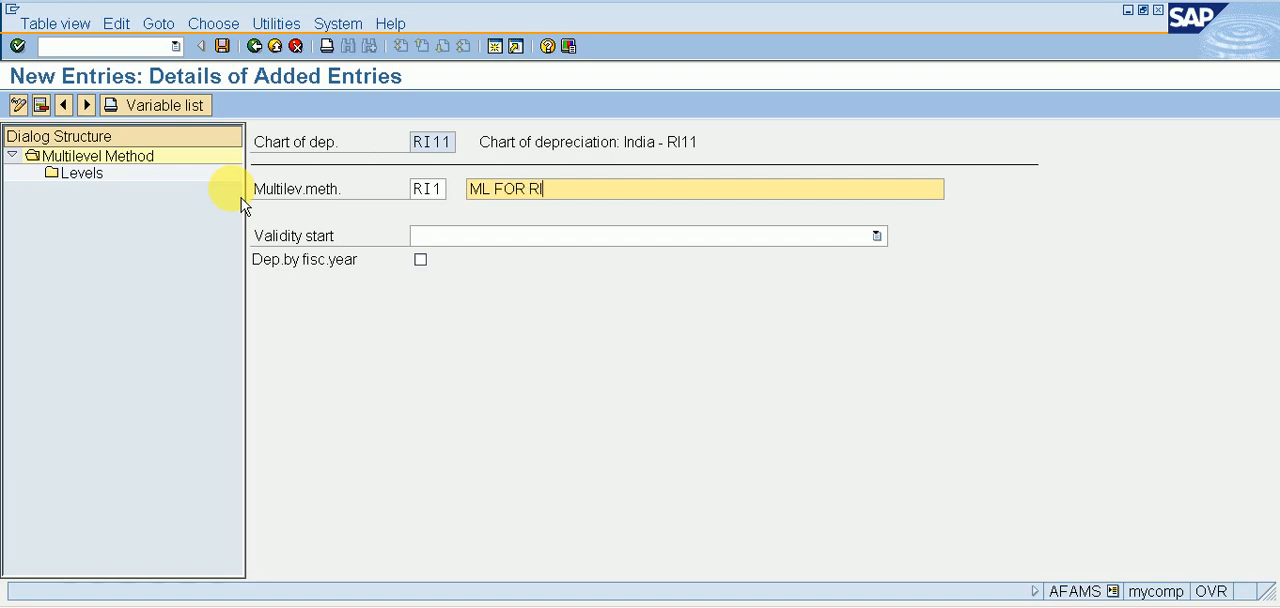
key(Tab)
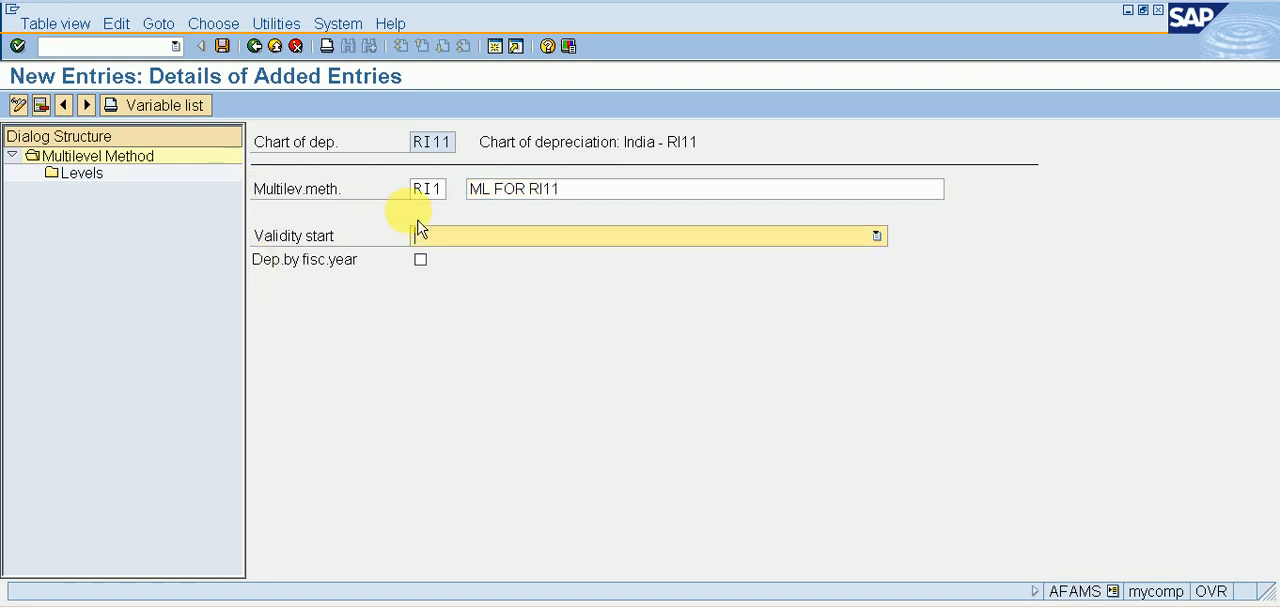
click(490, 240)
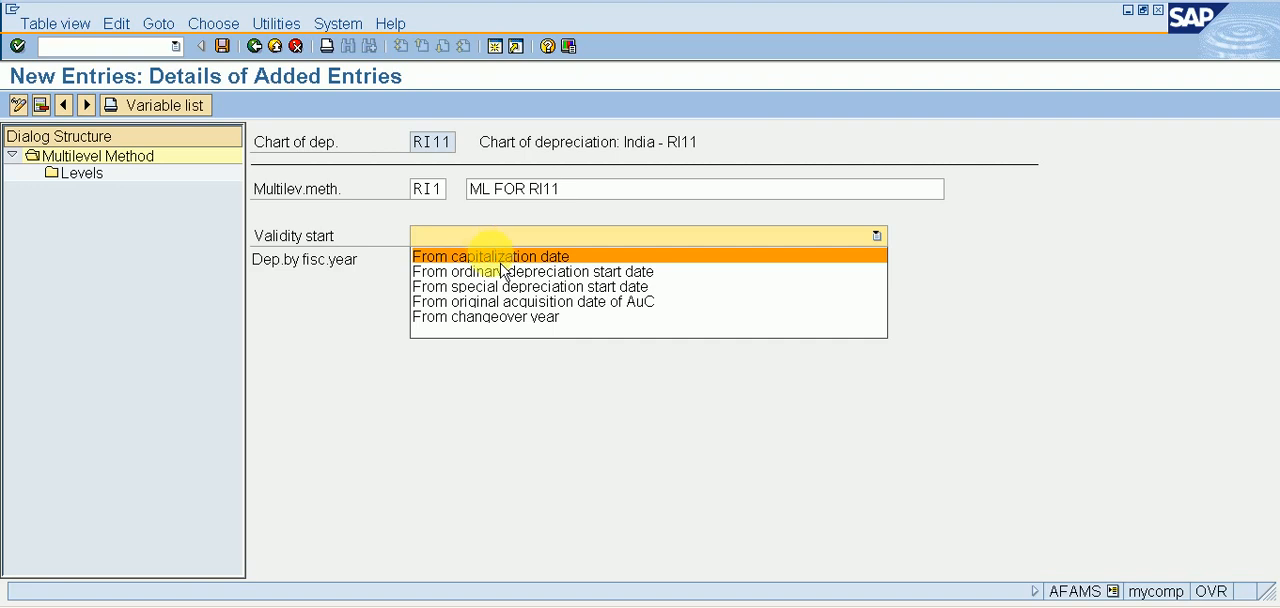
key(Return)
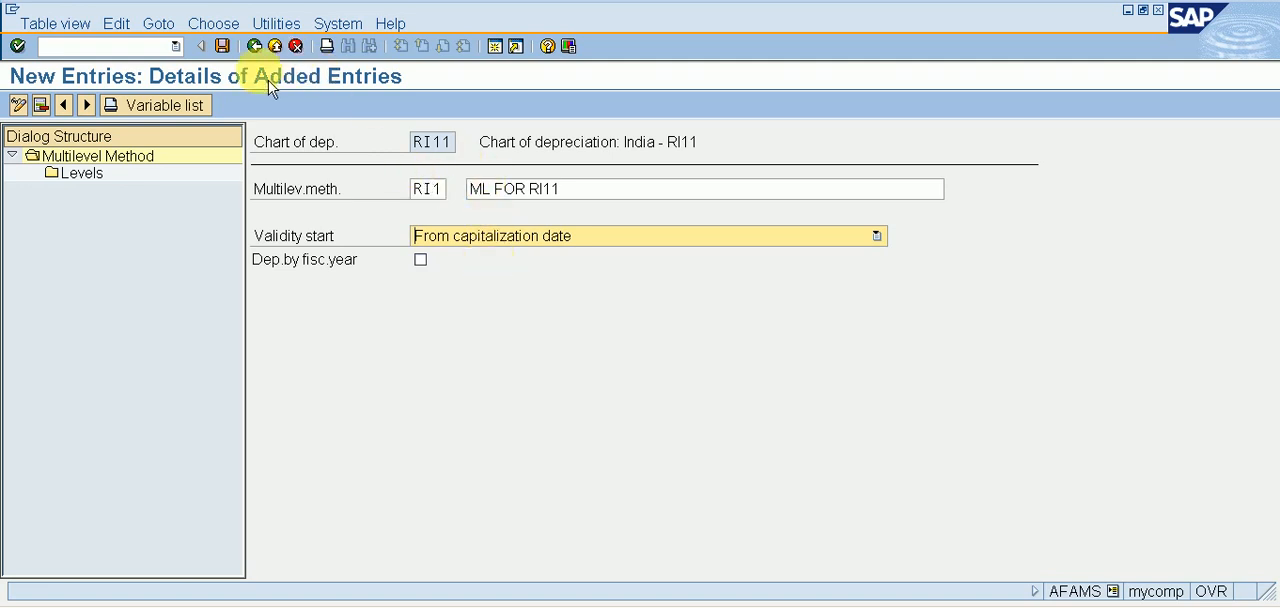
click(222, 46)
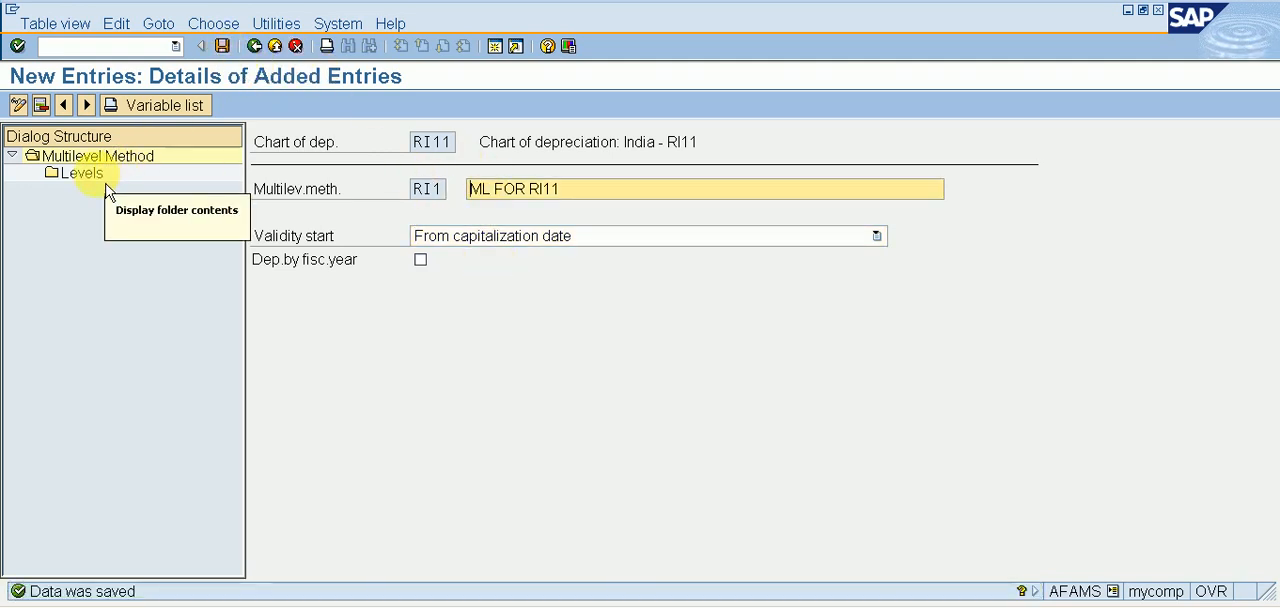
Add a level to multilevel method RI1 with acquisition year 9999, years 999 and base value 01.
double_click(104, 187)
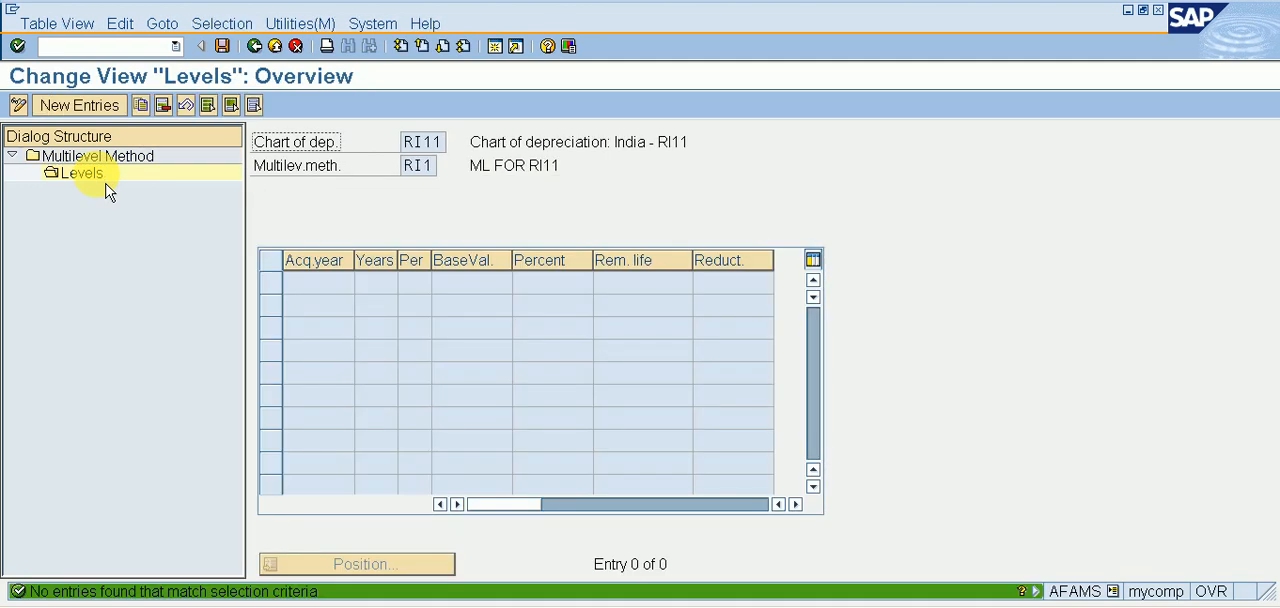
click(117, 108)
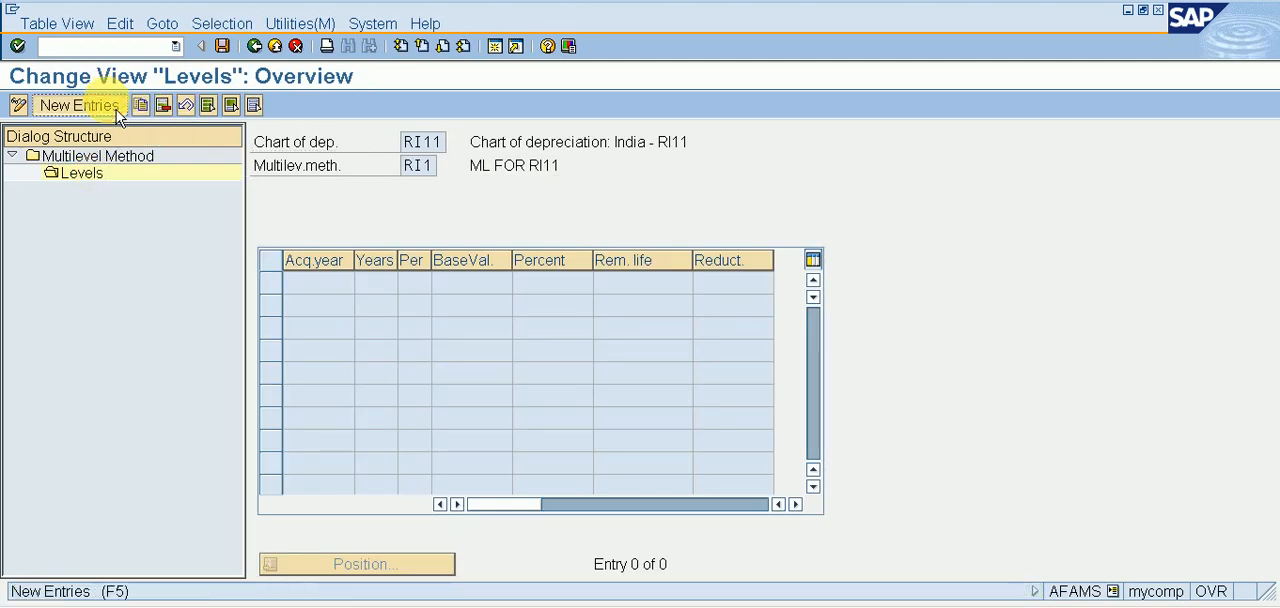
text(9999)
key(Tab)
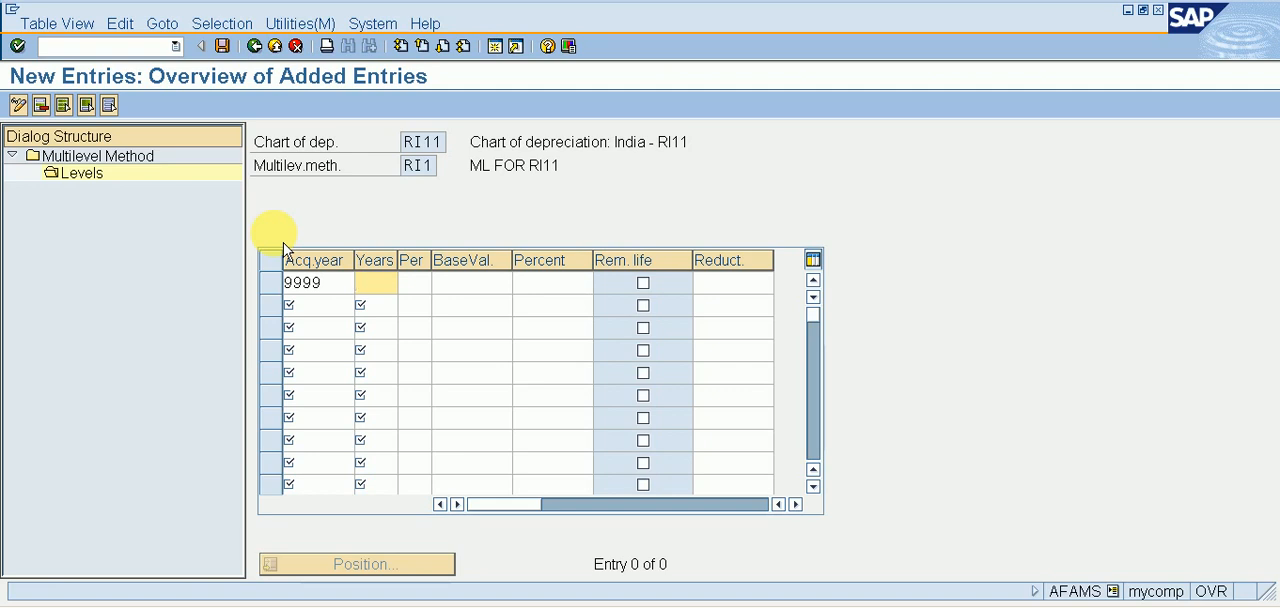
key(Tab)
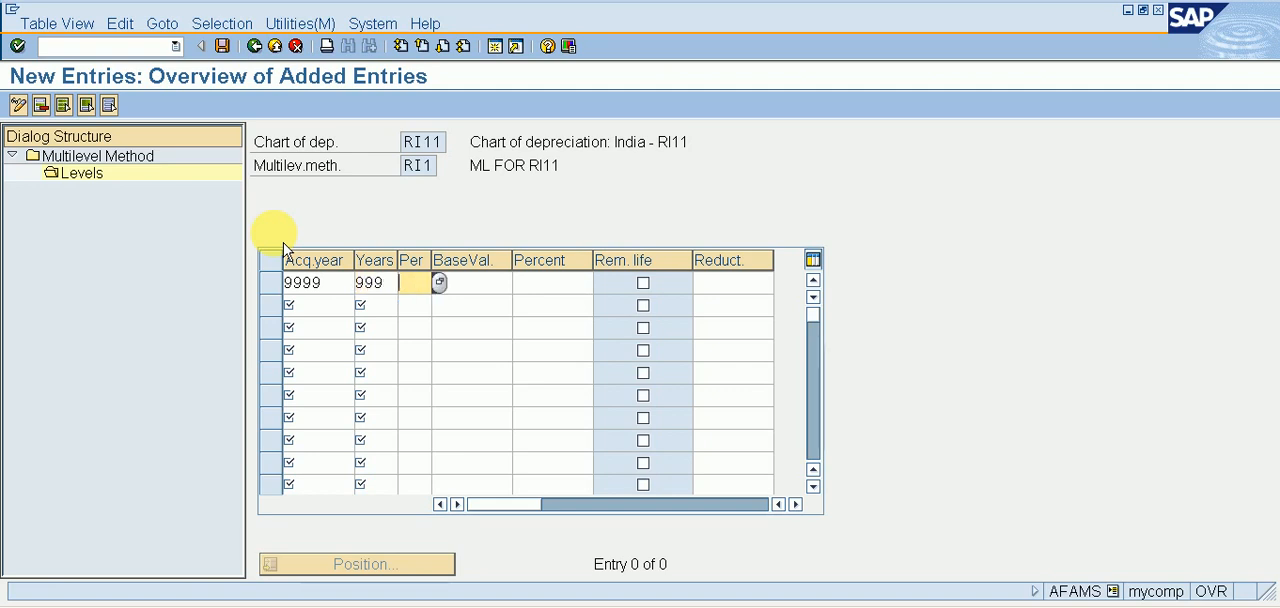
key(Tab)
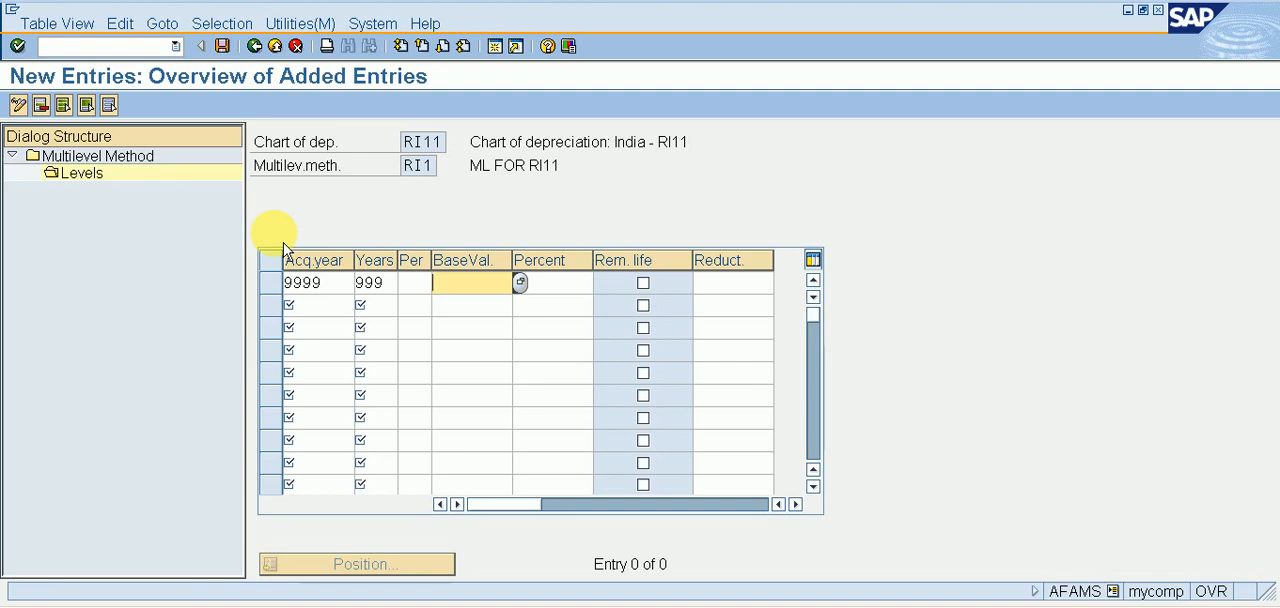
text(01)
key(Tab)
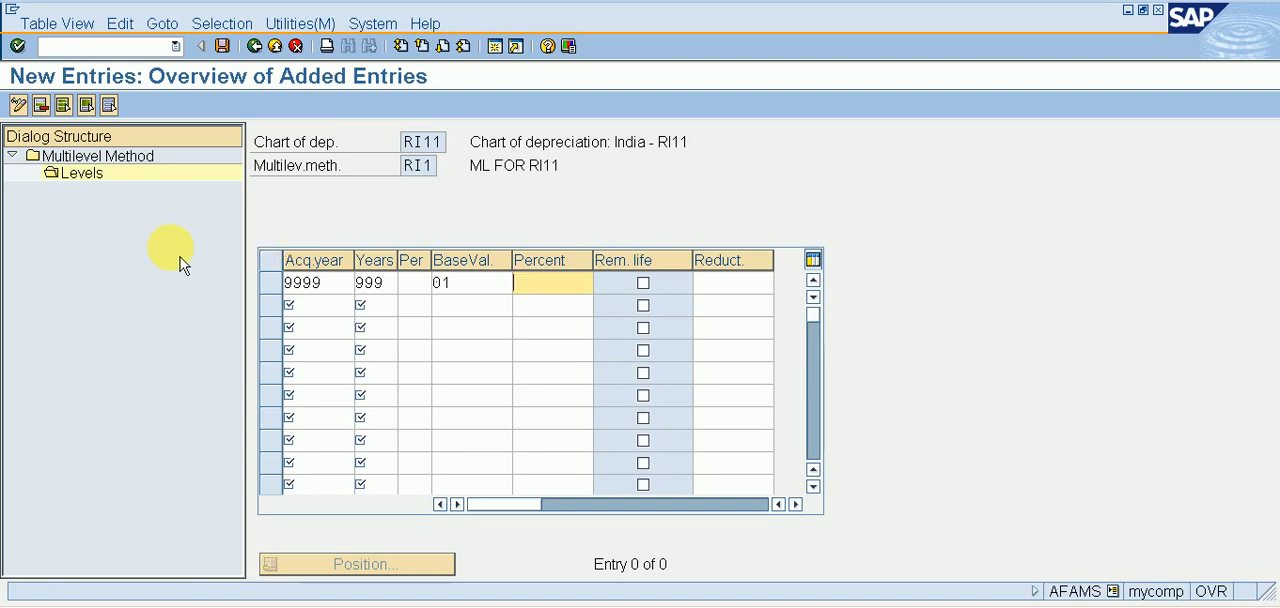
Look up the available base value keys for the level's depreciation calculation and close the list.
click(470, 283)
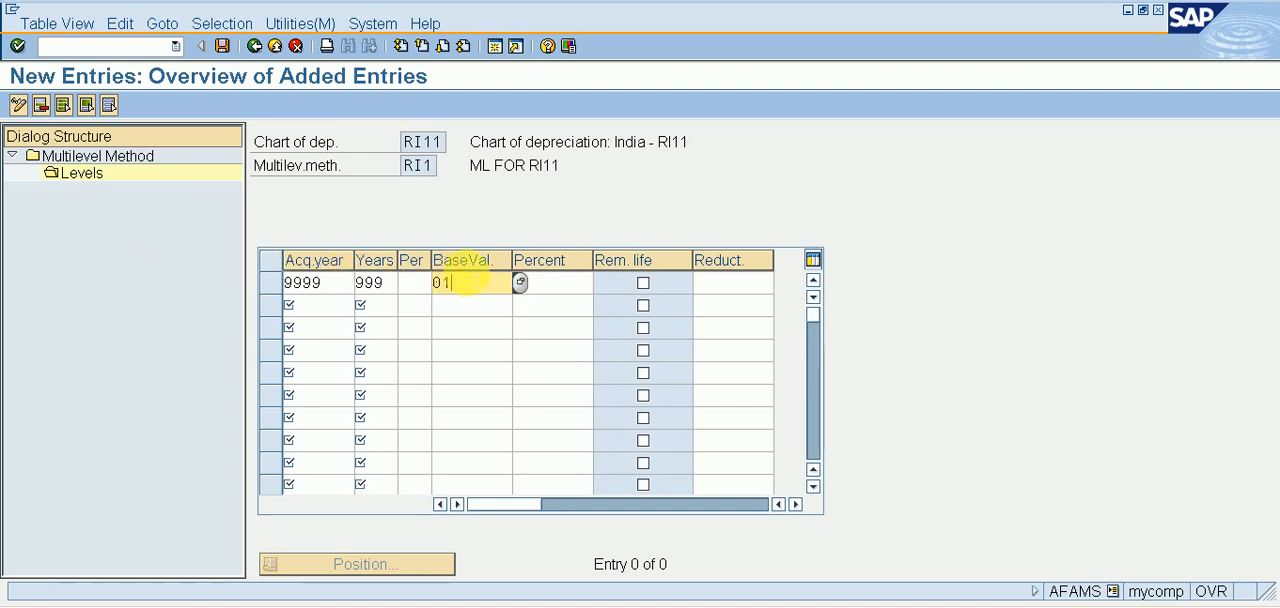
click(520, 283)
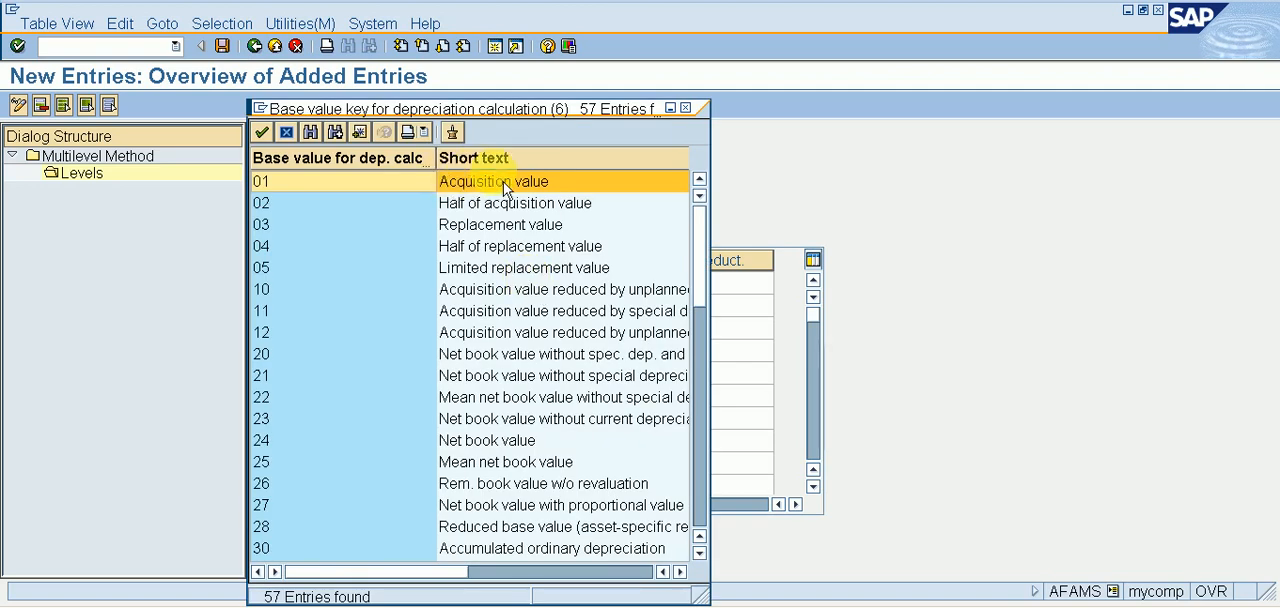
click(686, 108)
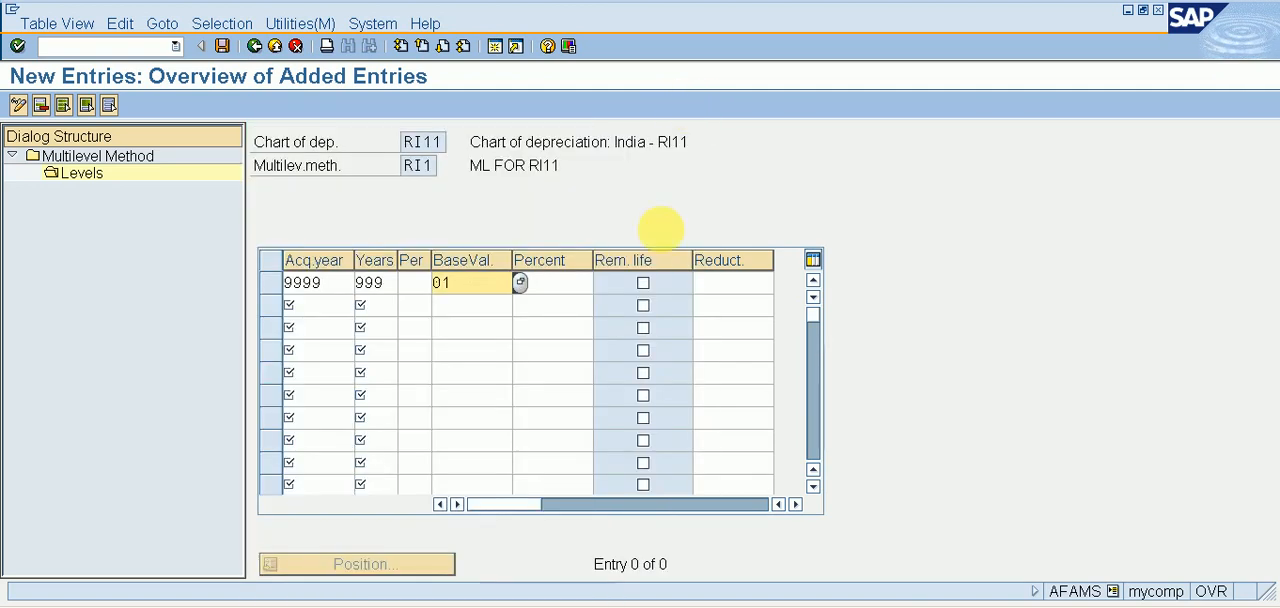
Enable remaining life for the level, set its reduction to 5, save, and return to the multilevel method overview.
click(643, 283)
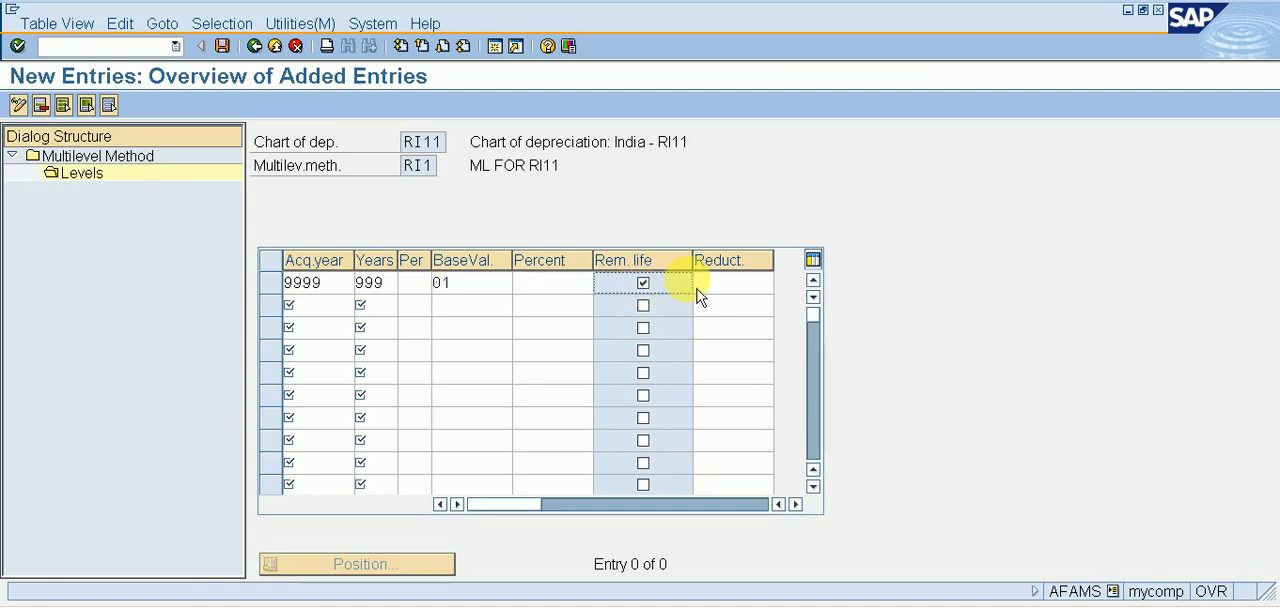
click(702, 283)
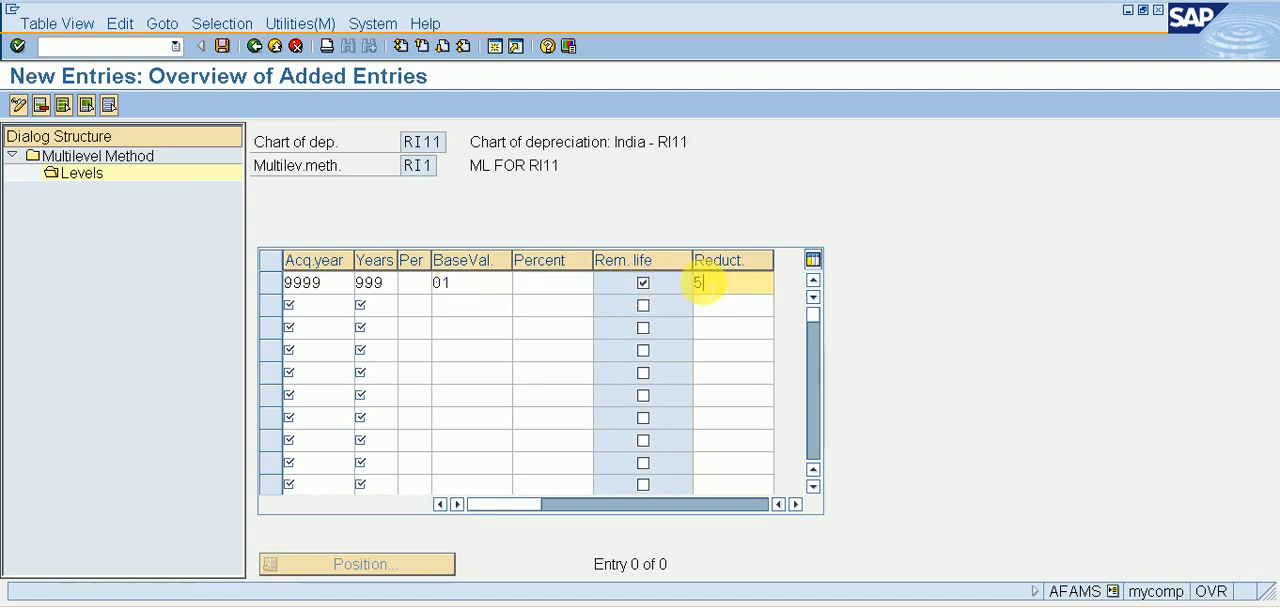
click(222, 46)
click(255, 46)
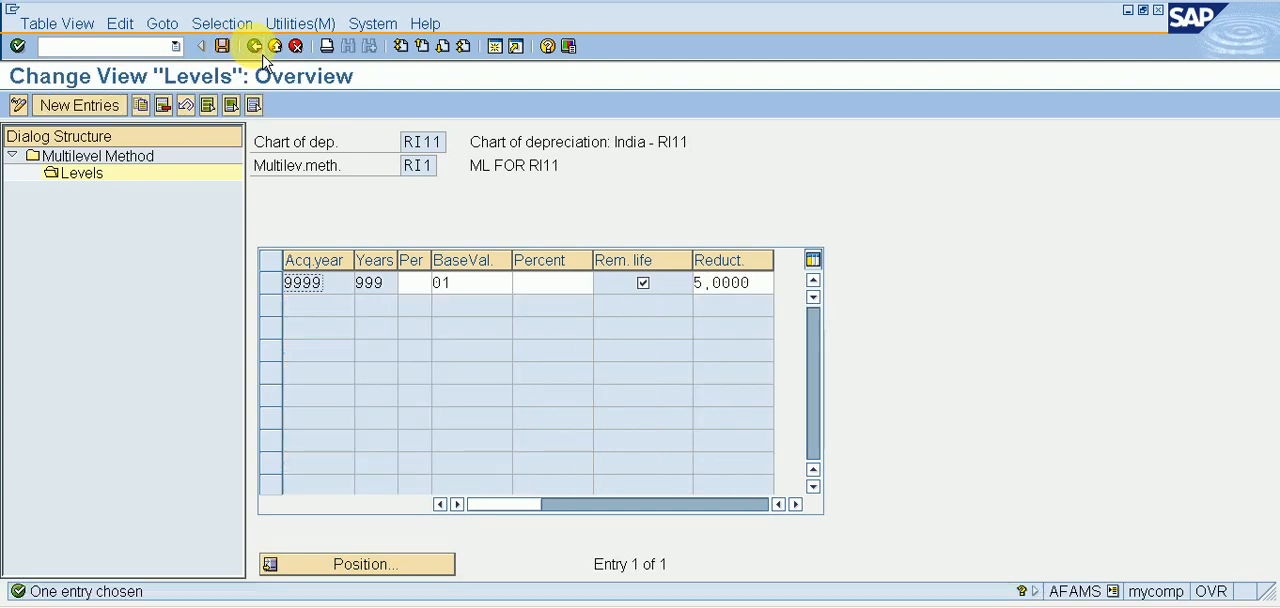
click(262, 56)
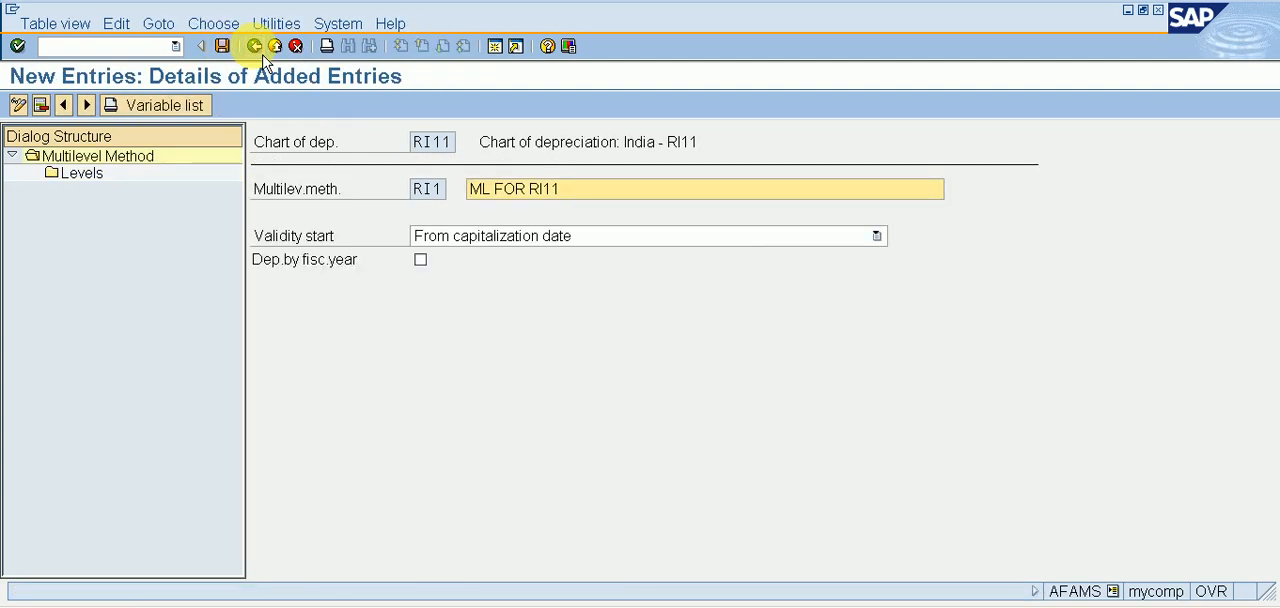
click(262, 57)
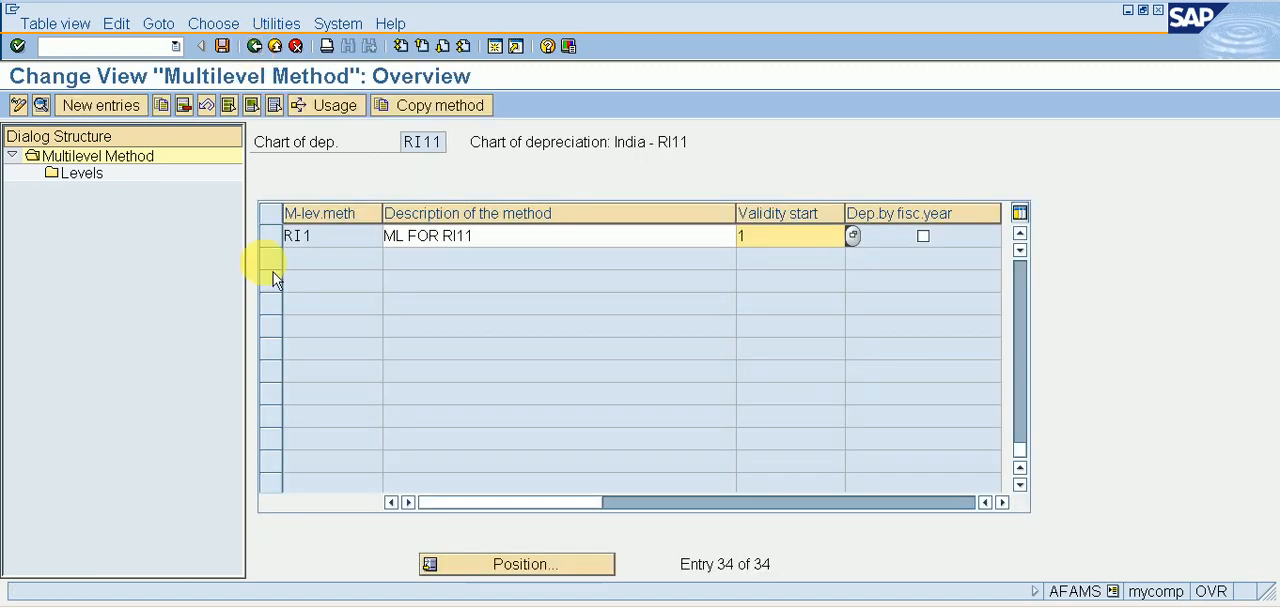
Open Maintain Period Control Methods and start a new entry RI1 described as PC METHOD FOR RI11.
click(255, 46)
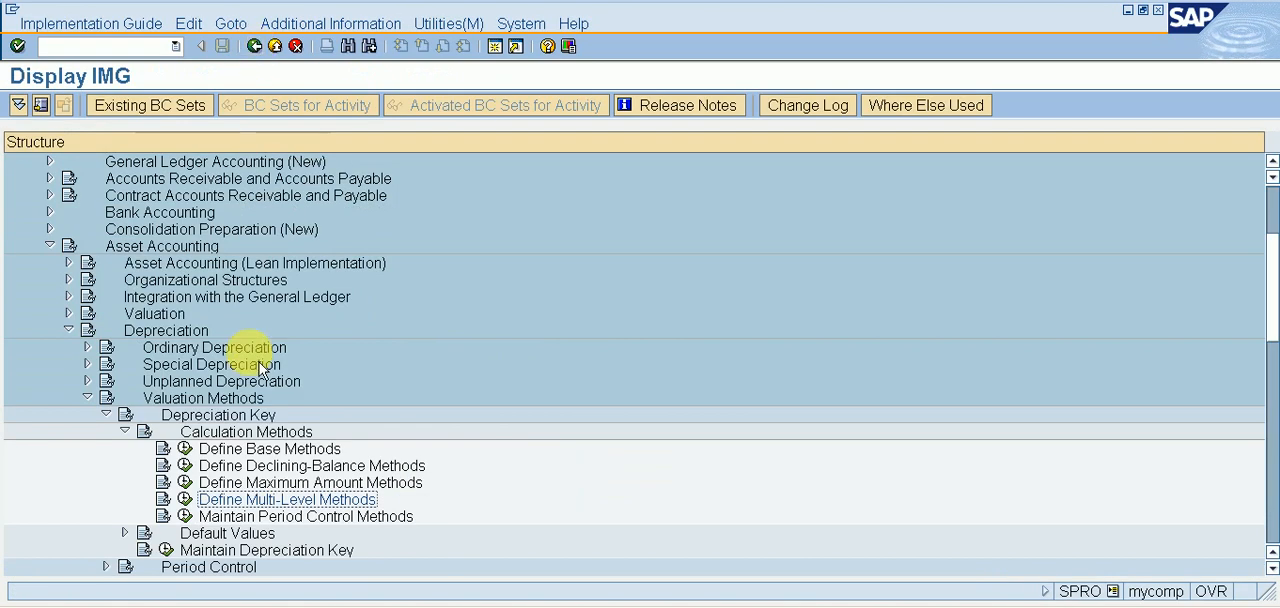
click(190, 522)
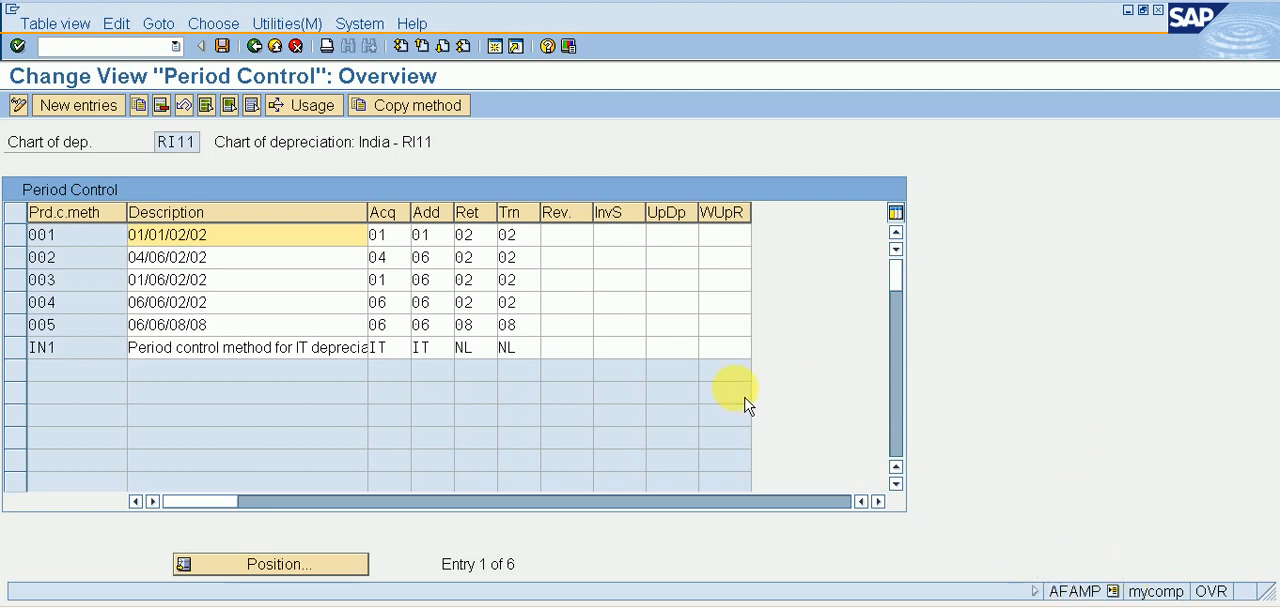
click(78, 105)
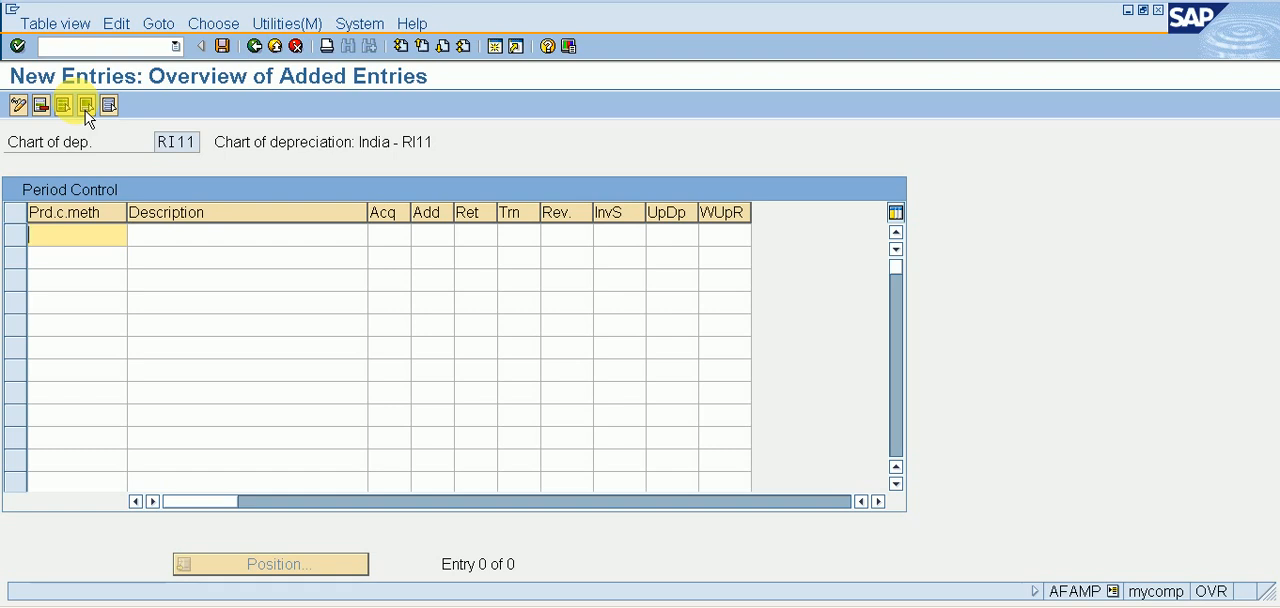
text(RI11)
key(Tab)
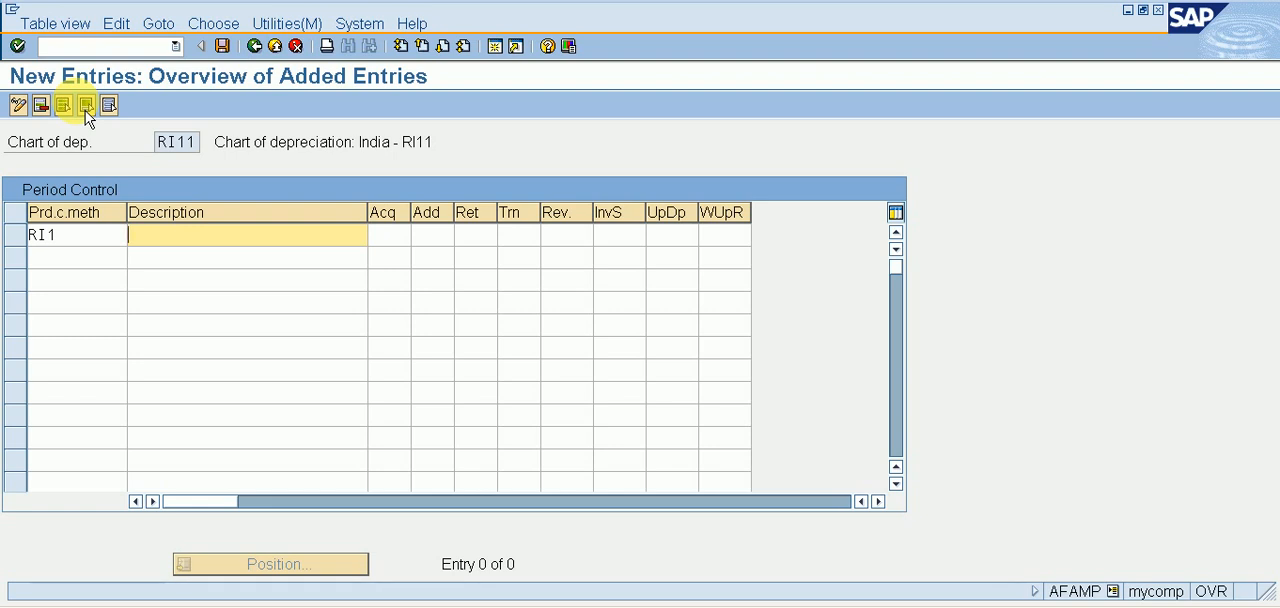
text(PC METHOD FOR)
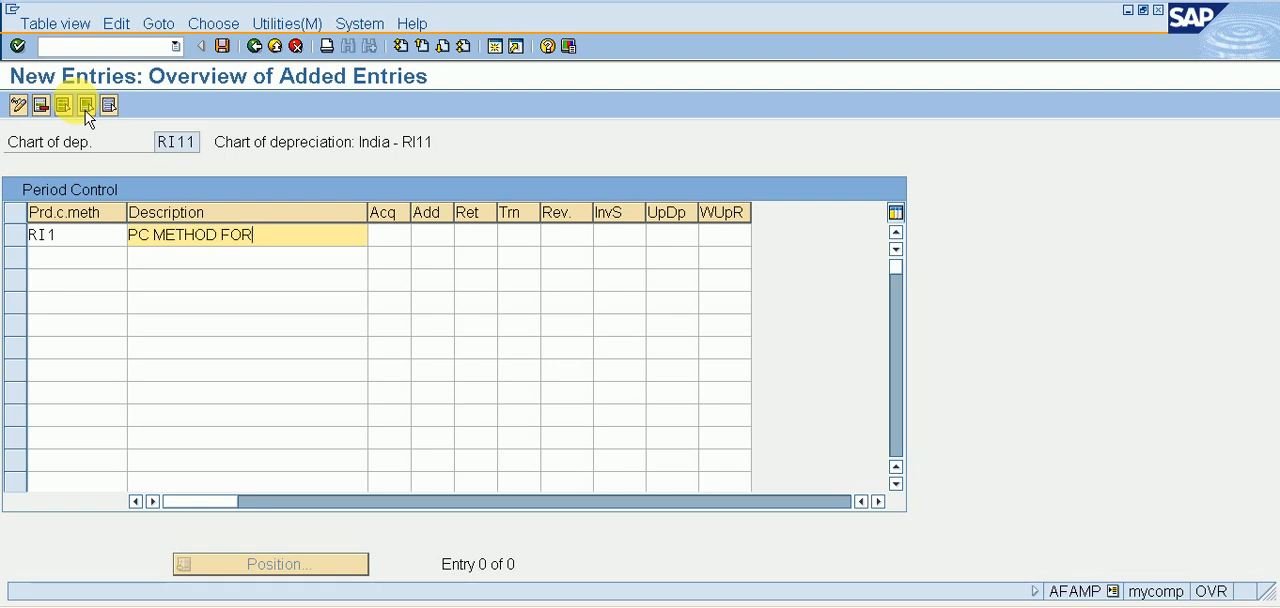
text( RI11)
key(Tab)
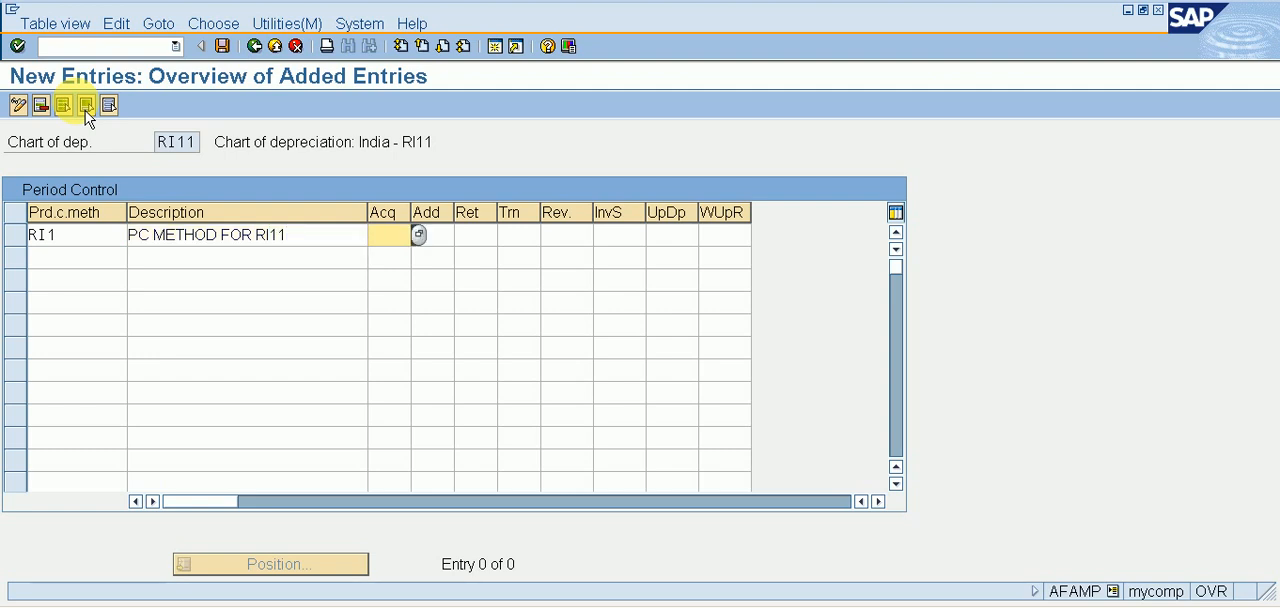
Set the RI1 period control for both acquisitions and additions to 01, Pro rata at period start date.
text(01)
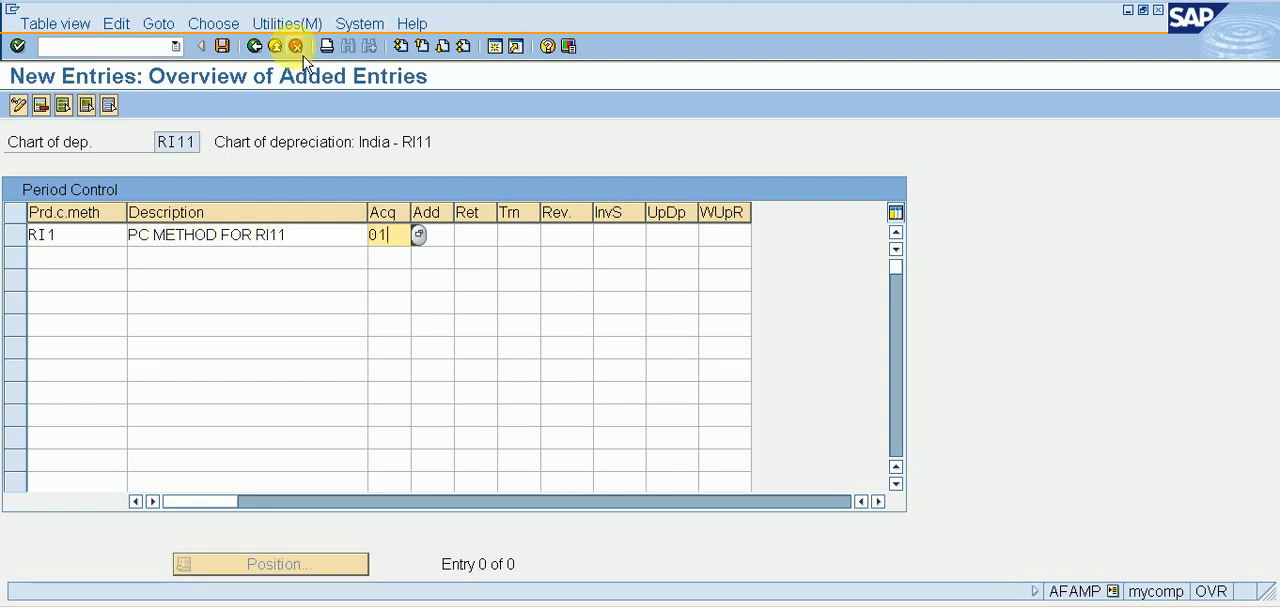
click(419, 234)
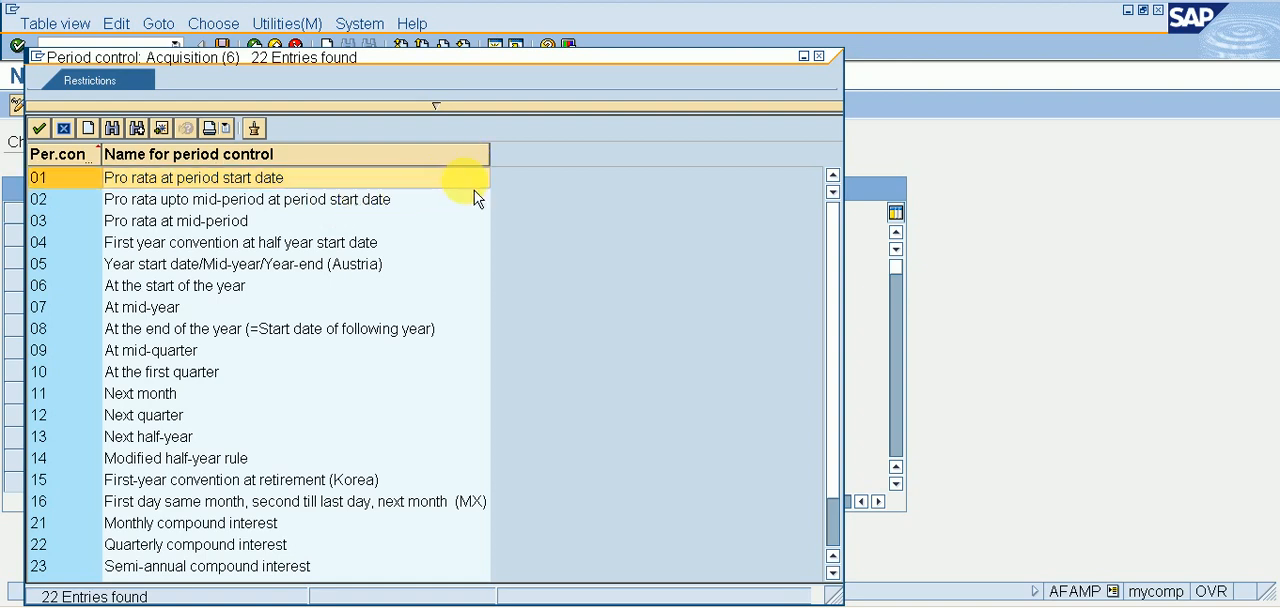
click(256, 186)
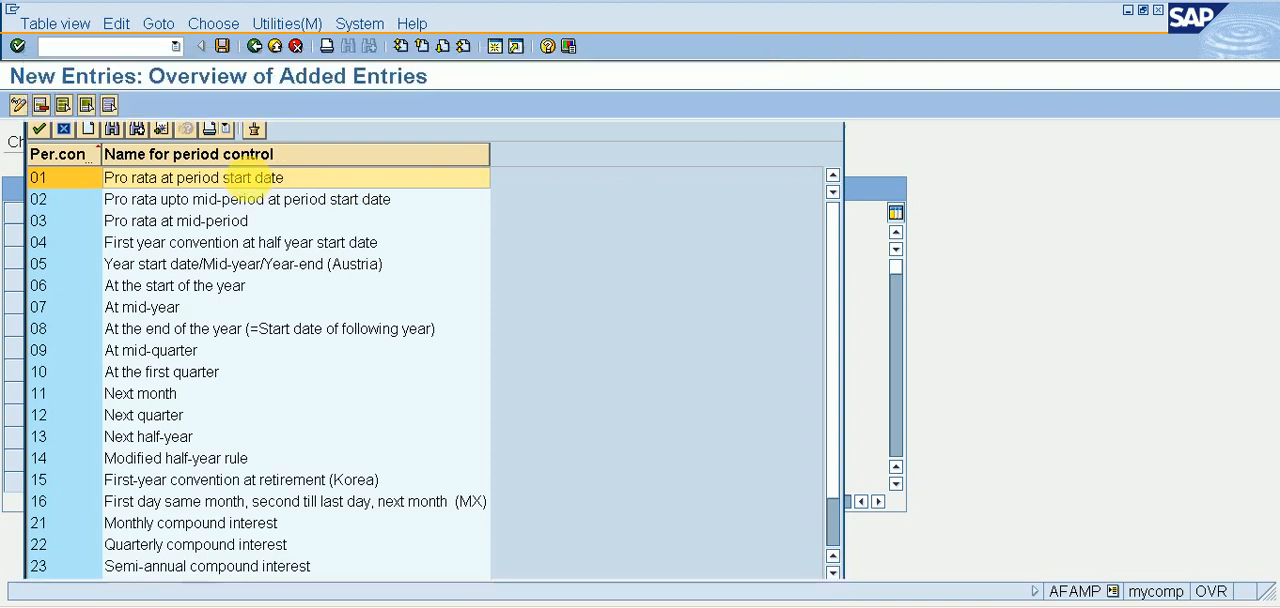
click(428, 234)
text(0)
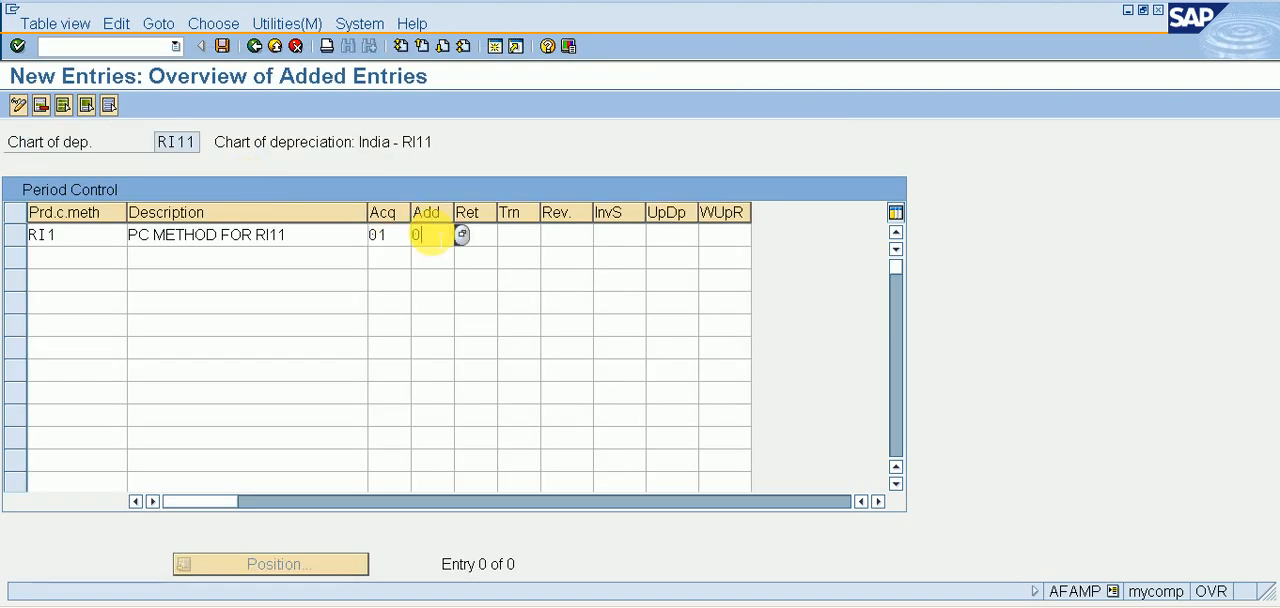
text(1)
key(Tab)
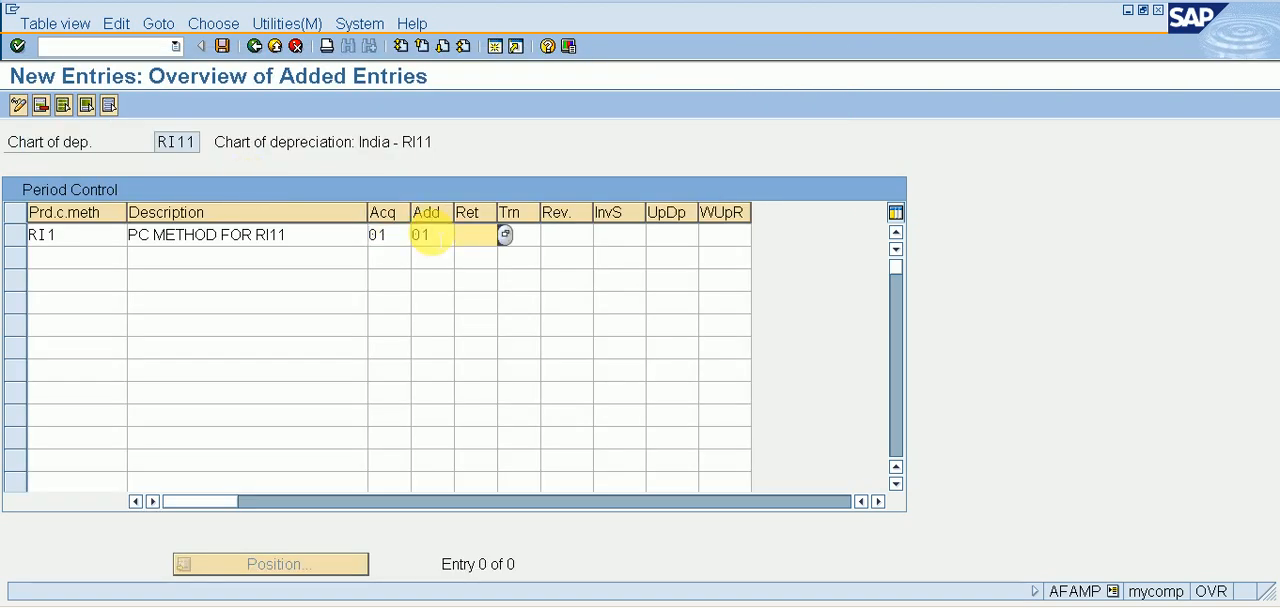
Set the period control for retirements and transfers to 02, save the method, and return to the implementation guide.
text(02)
key(Tab)
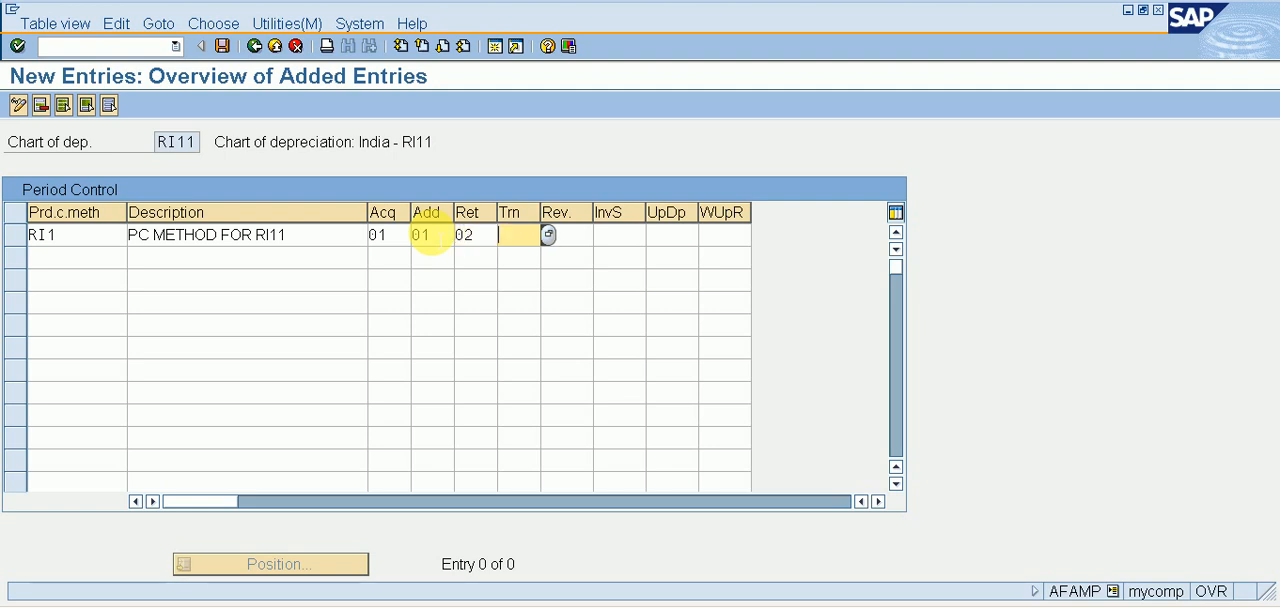
text(02)
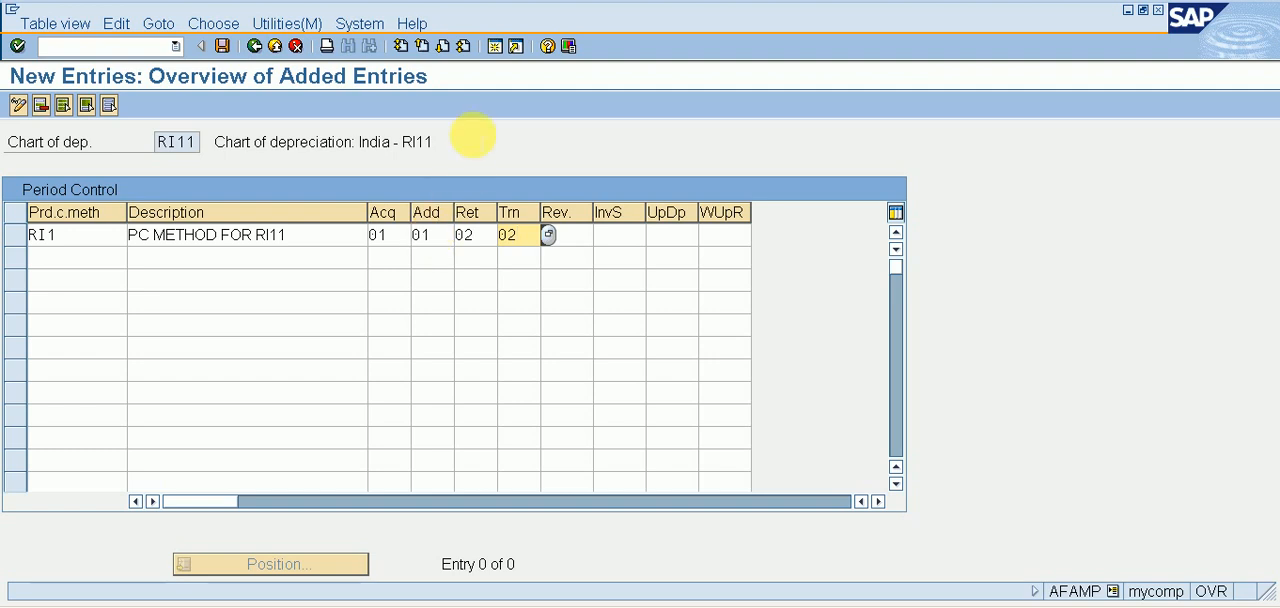
click(223, 47)
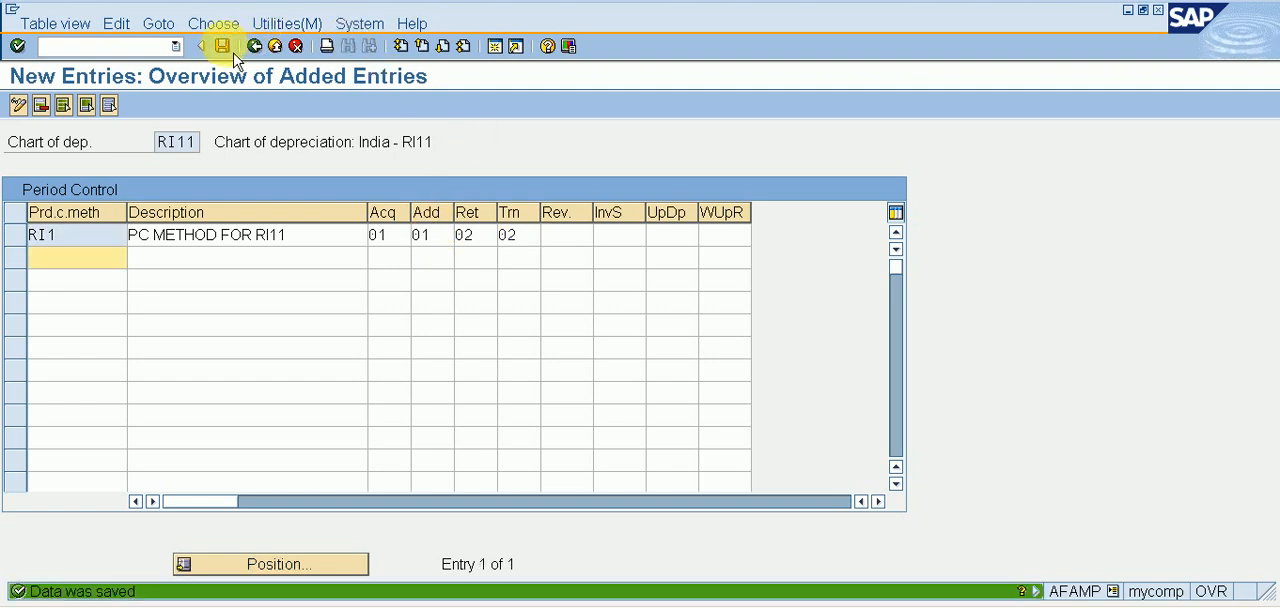
click(255, 47)
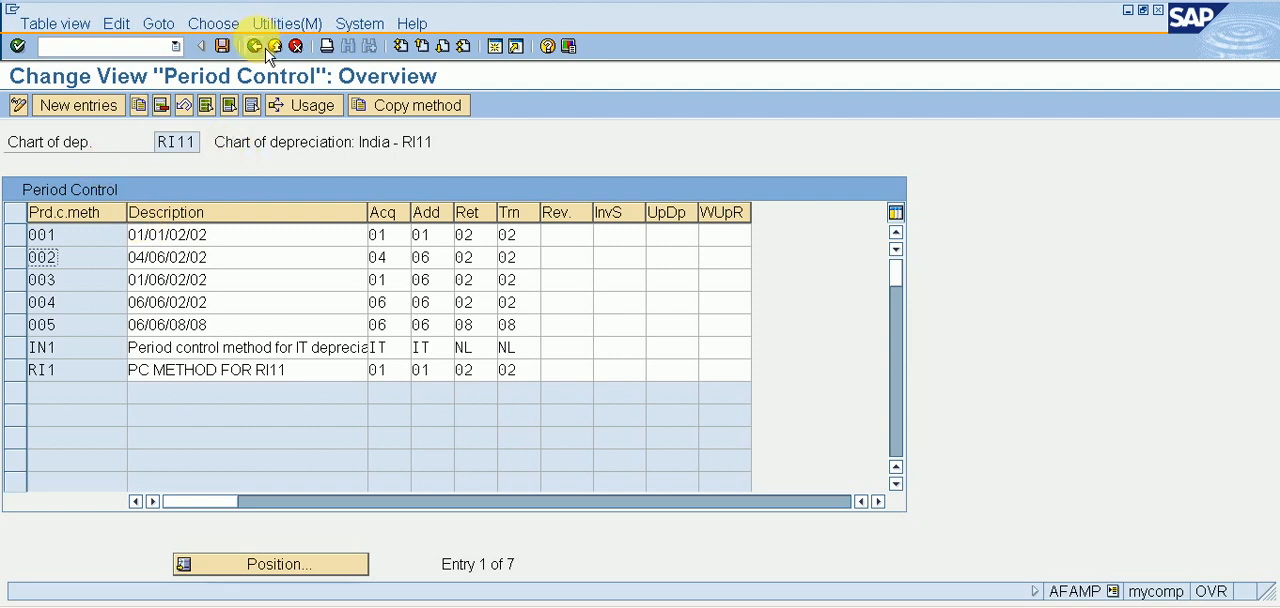
click(267, 47)
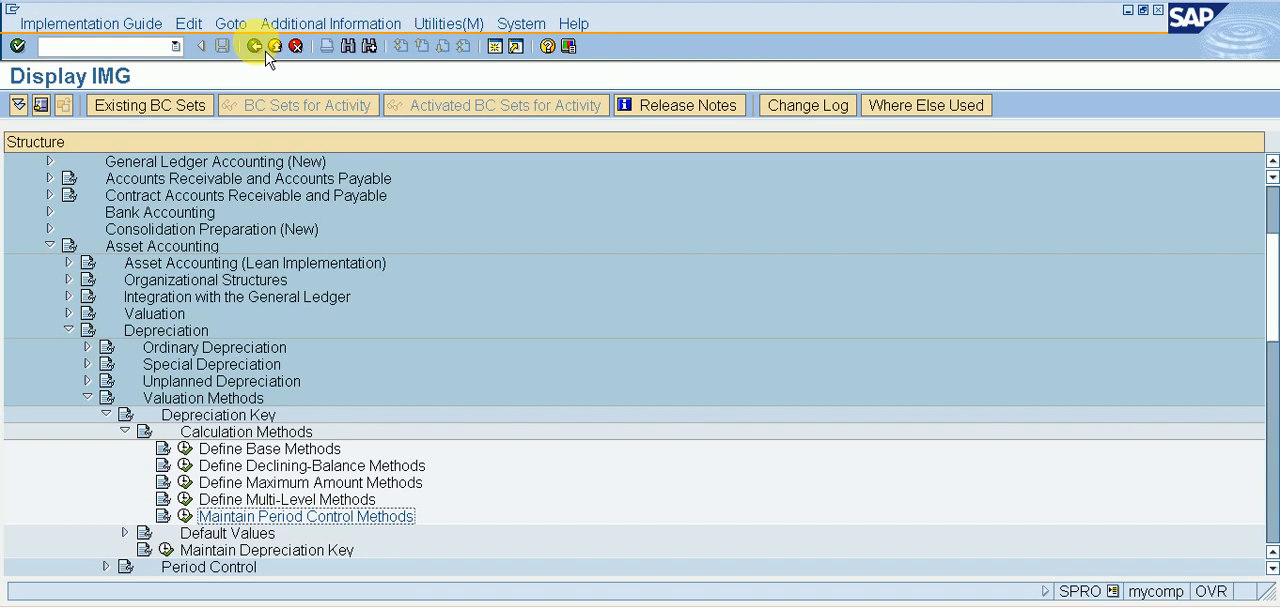
Collapse Calculation Methods, open Maintain Depreciation Key for chart of depreciation RI11, and start a new entry.
key(Up)
key(Up)
key(Up)
key(Up)
key(Up)
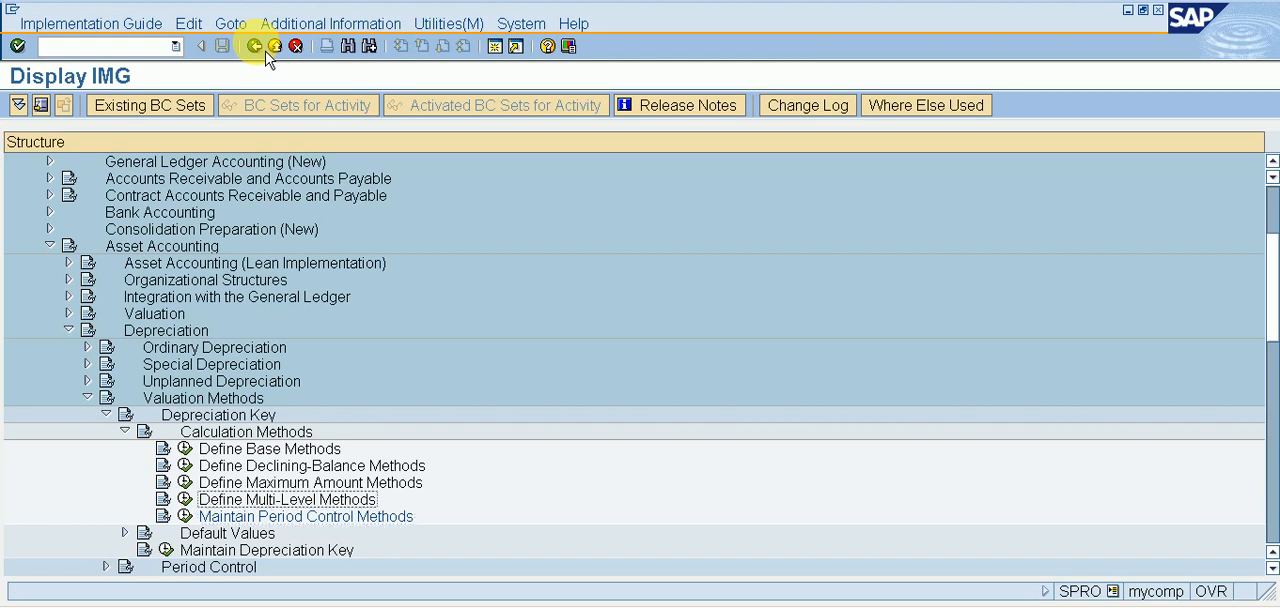
key(Left)
key(Down)
key(Down)
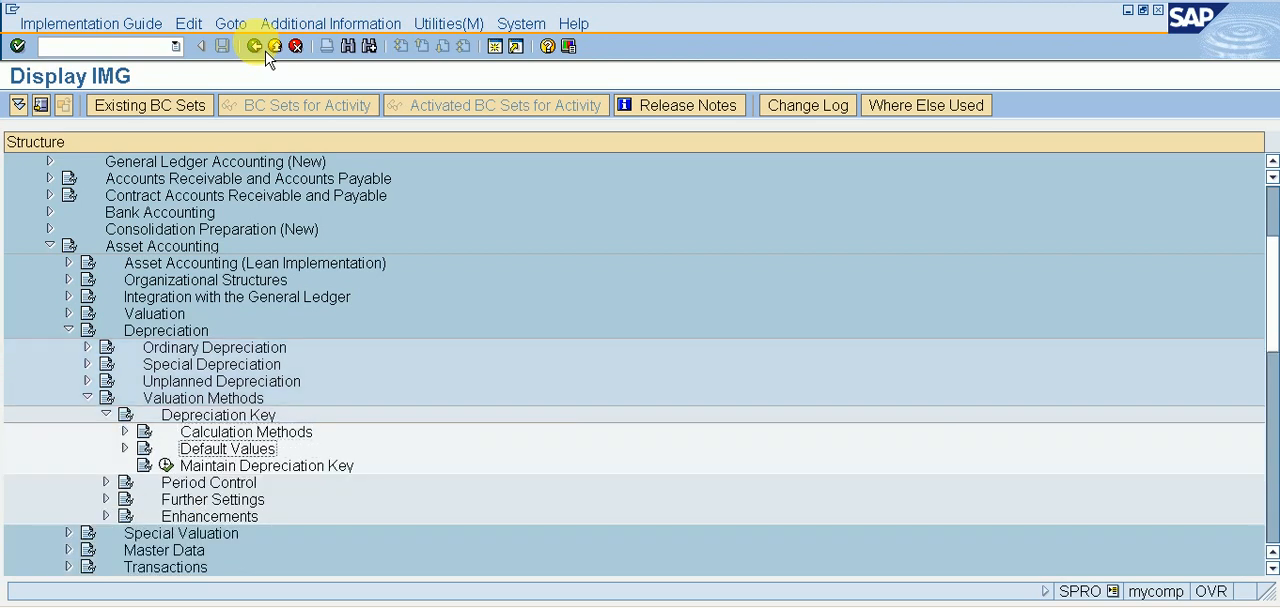
key(Left)
key(Return)
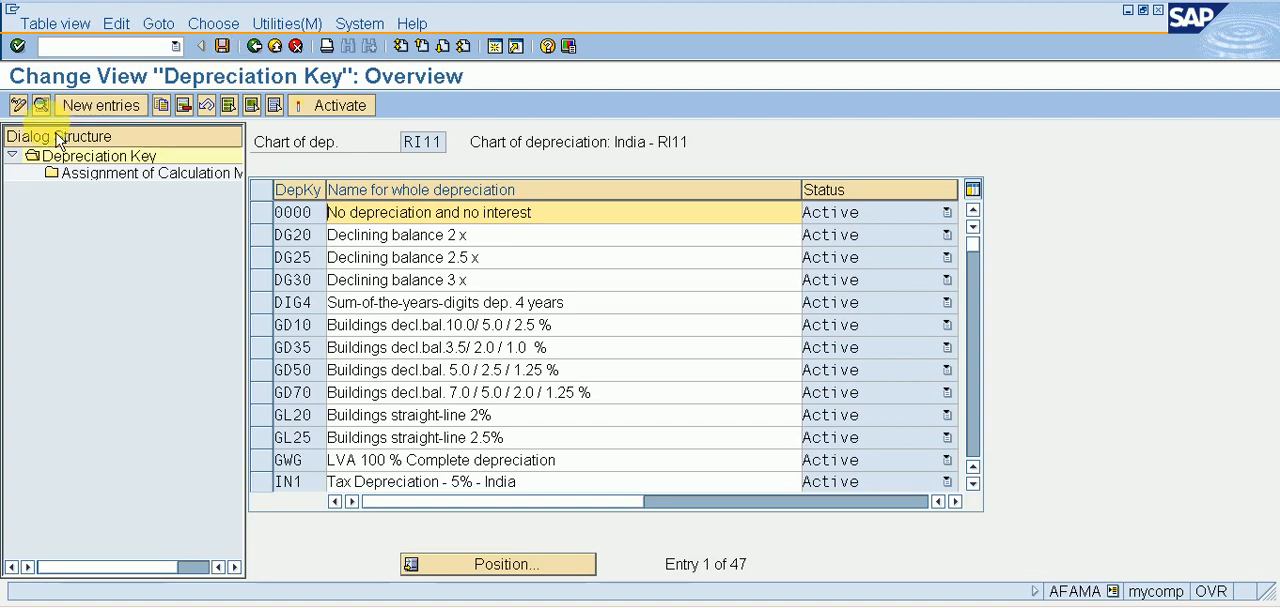
click(125, 106)
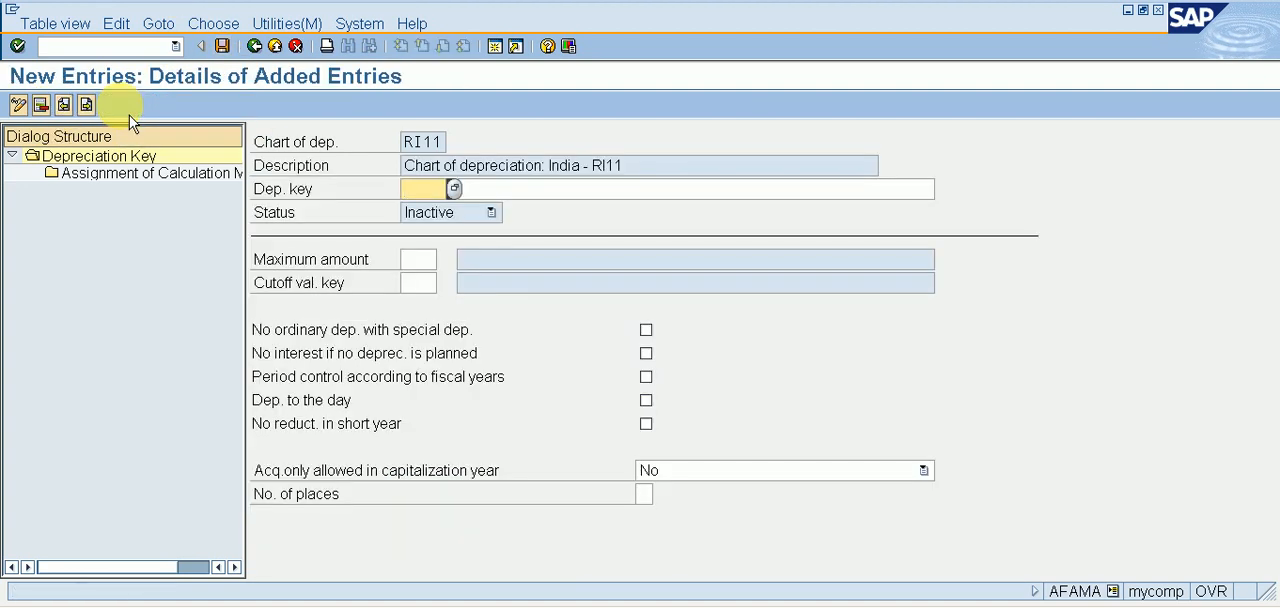
Look through the list of existing depreciation keys and close it.
click(454, 189)
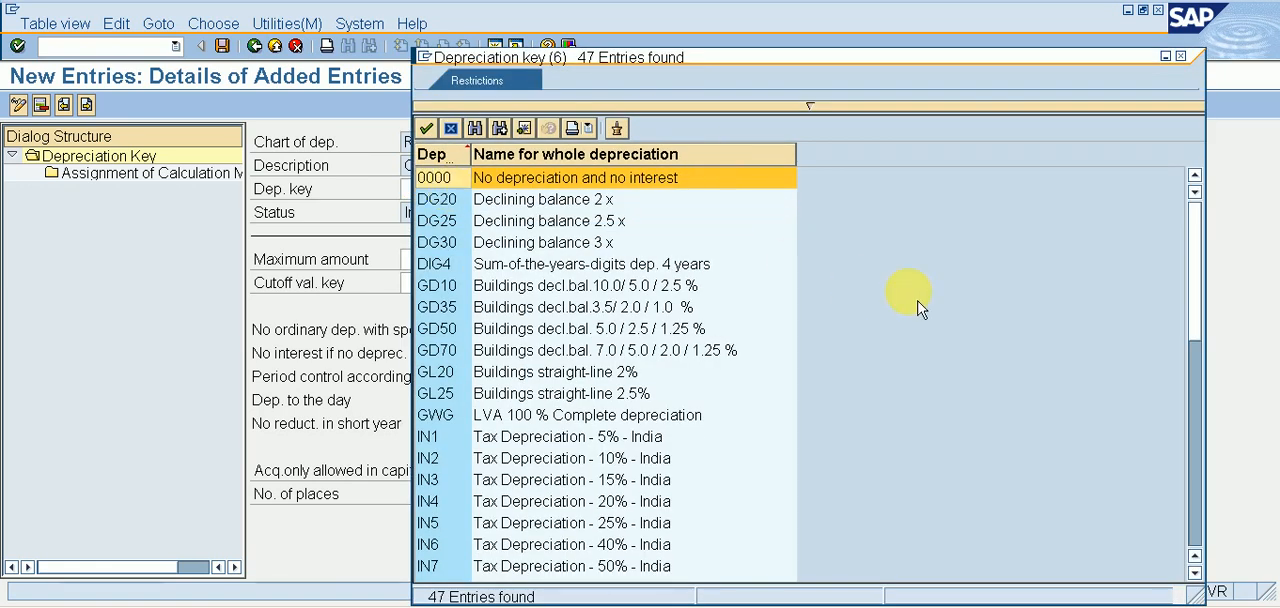
click(1191, 435)
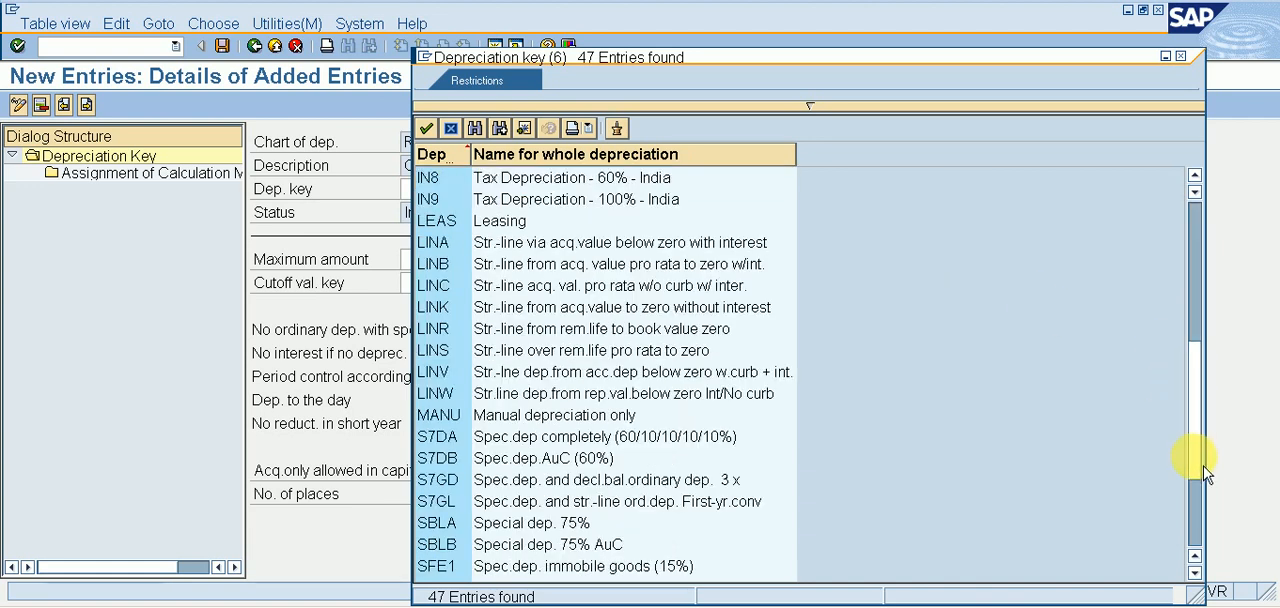
click(1206, 524)
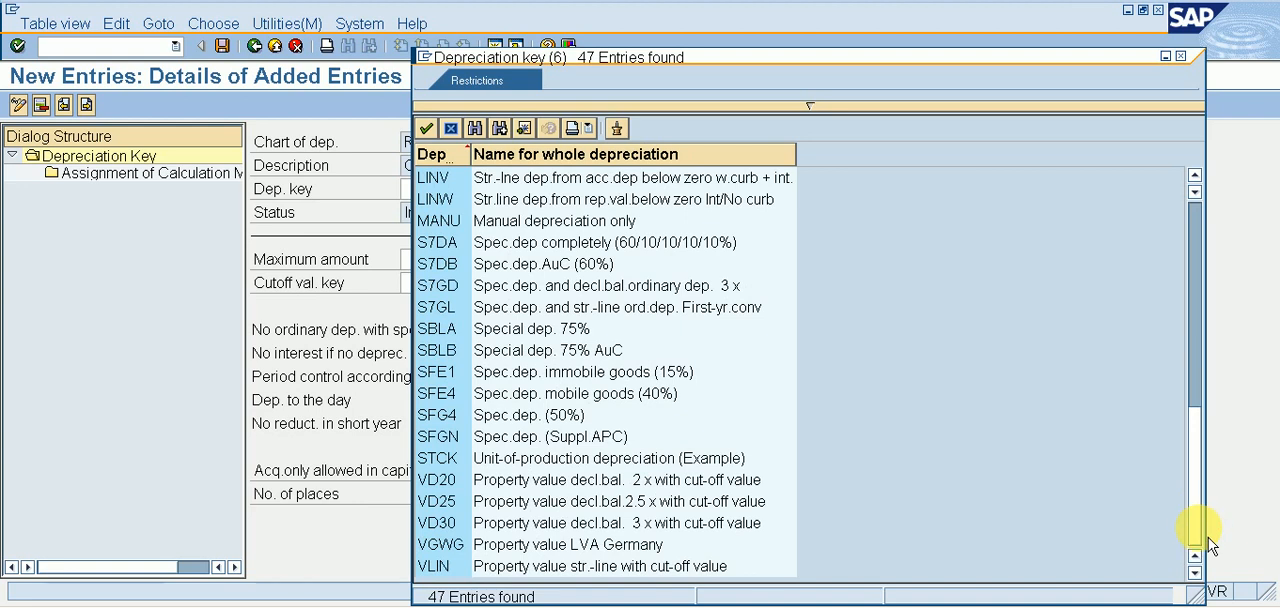
click(1191, 62)
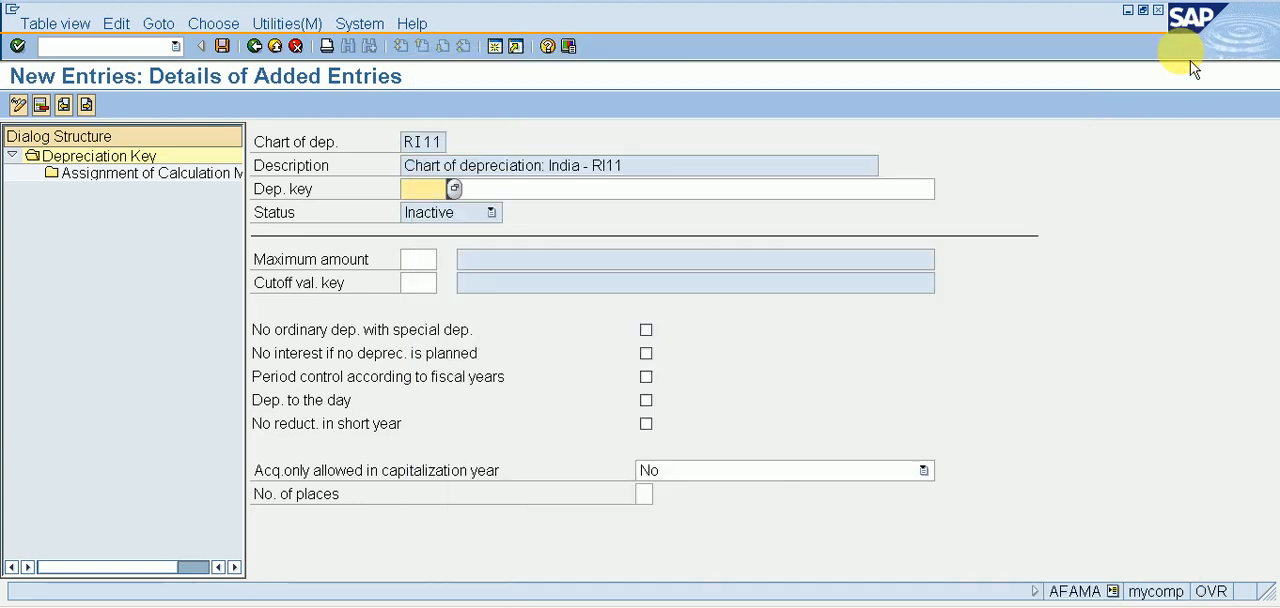
Enter depreciation key RI11 with the description DEPRECIATION KEY FOR RI11.
text(RI11)
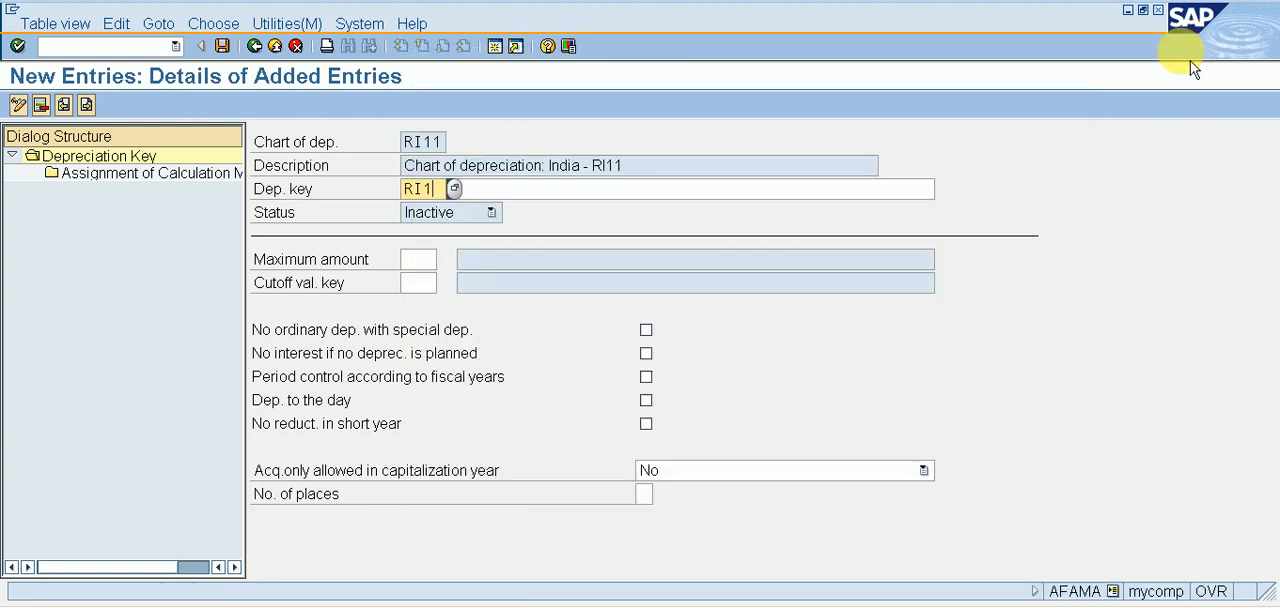
key(Return)
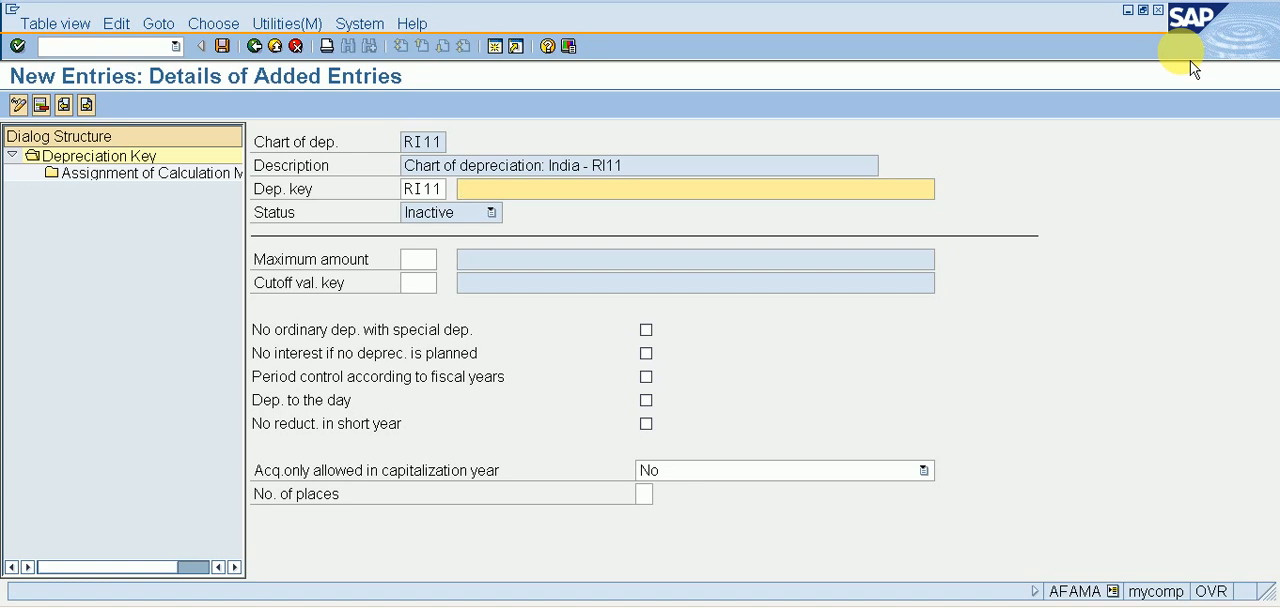
text(DEPRECIATION KEY FOR)
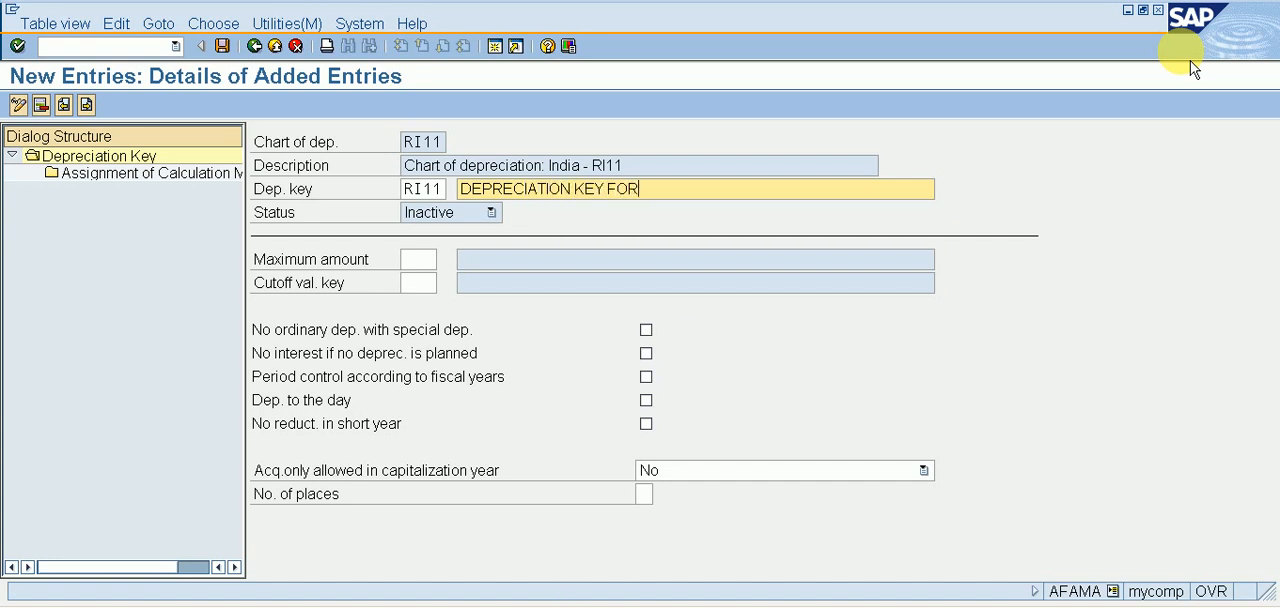
text( RI11)
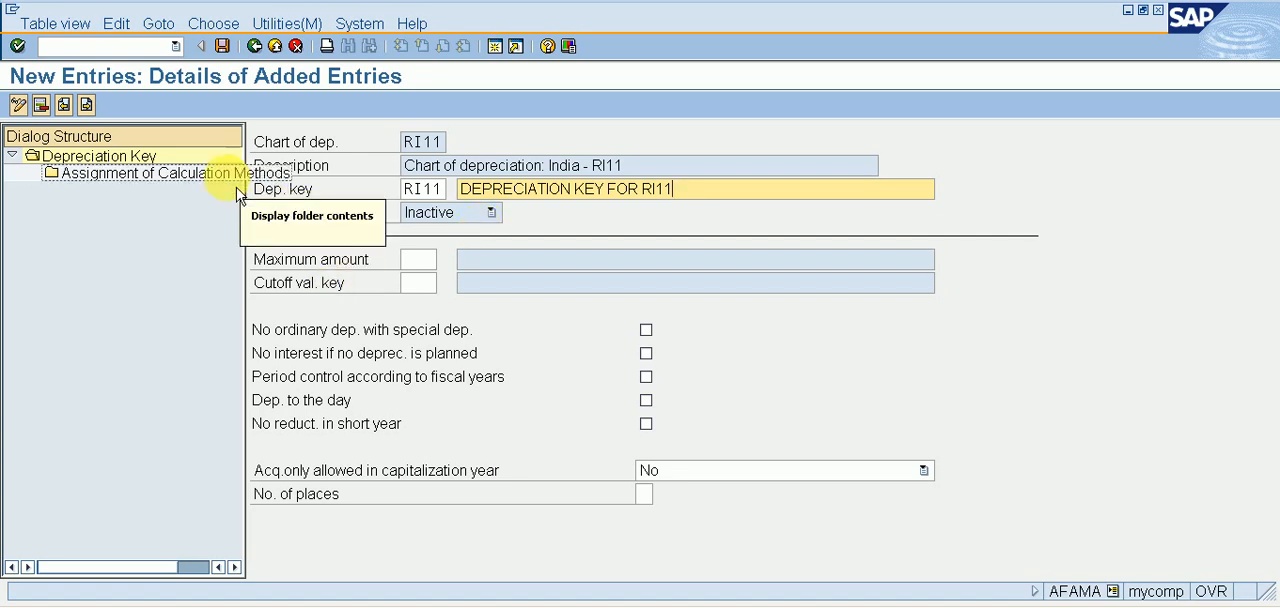
double_click(221, 186)
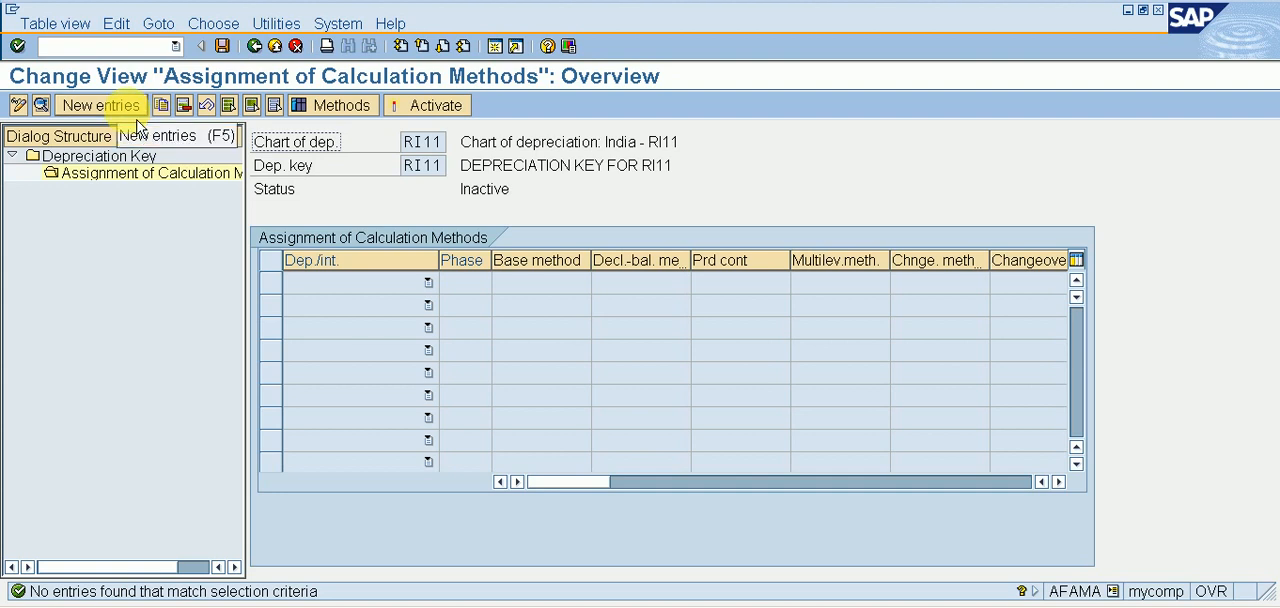
click(138, 124)
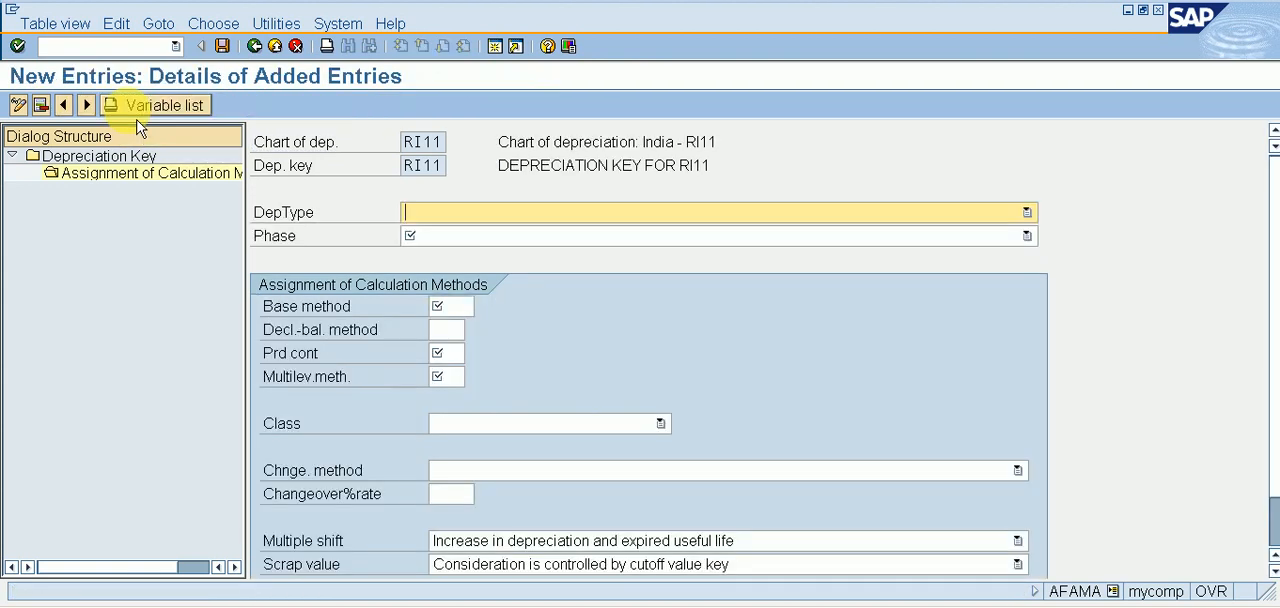
double_click(127, 161)
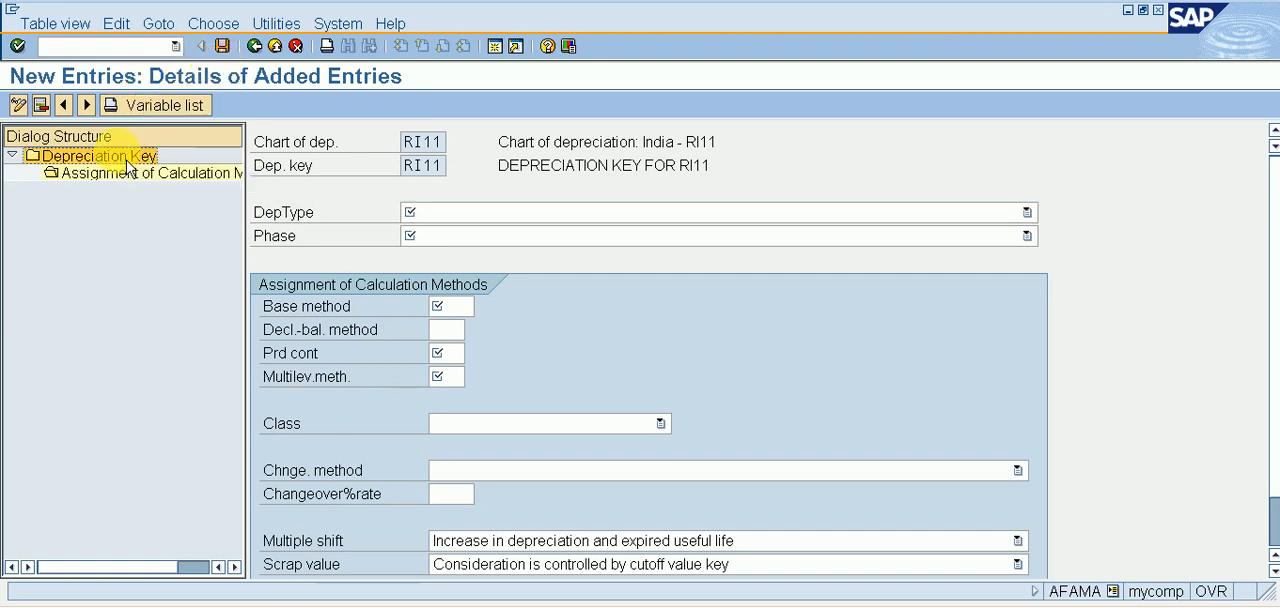
click(255, 46)
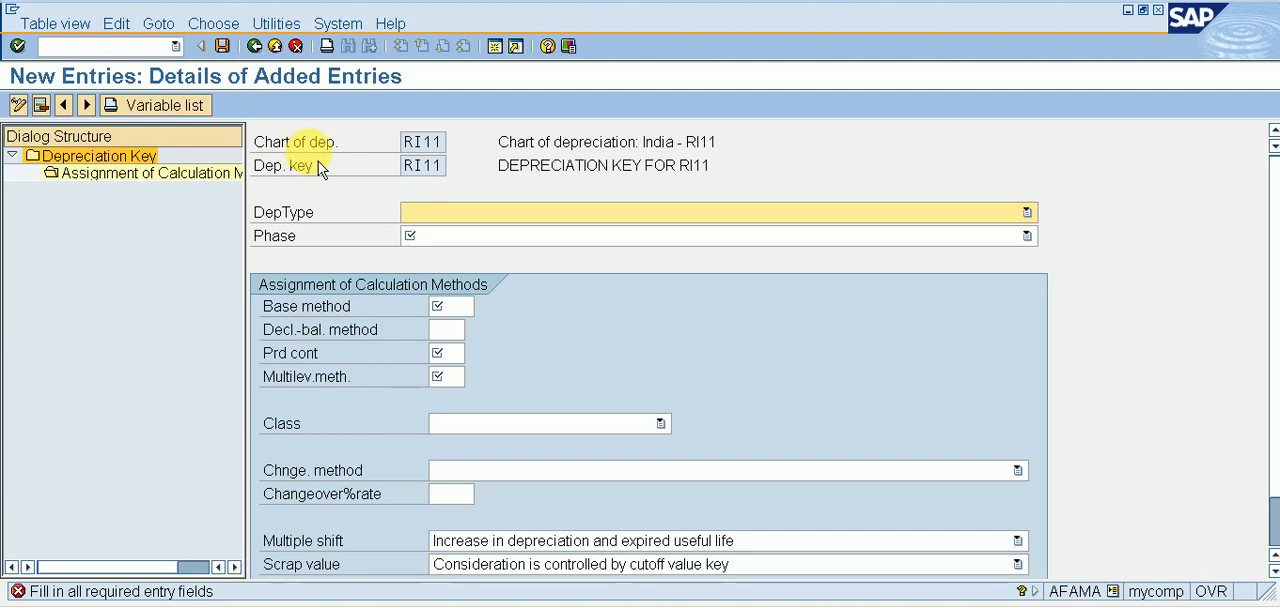
key(F12)
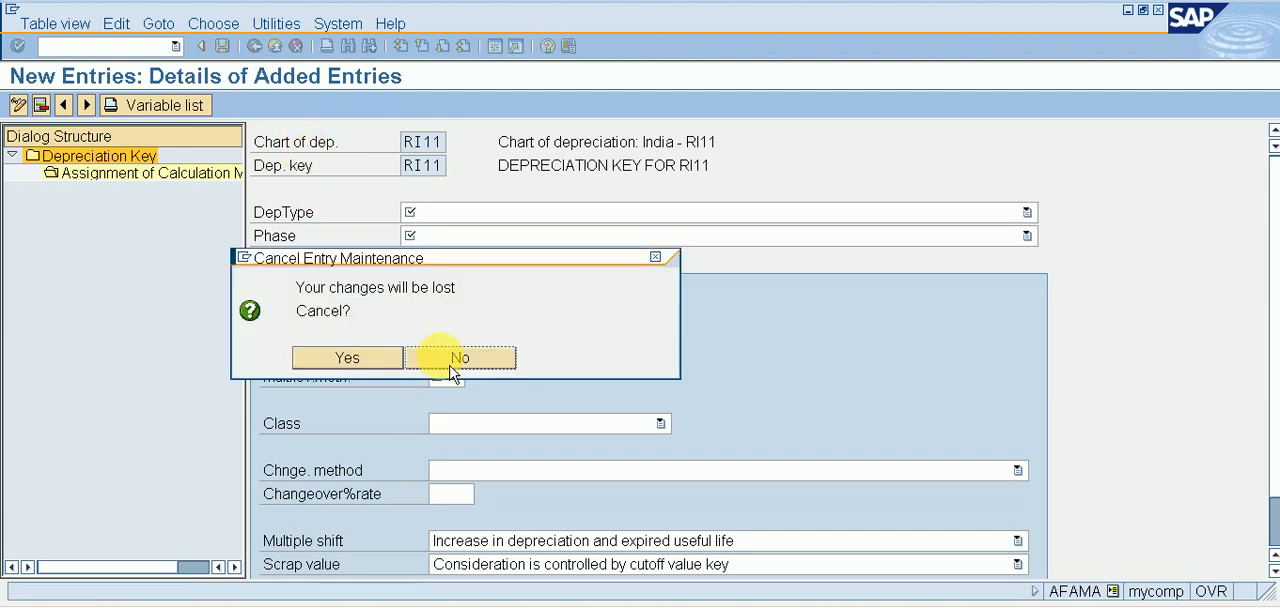
click(360, 362)
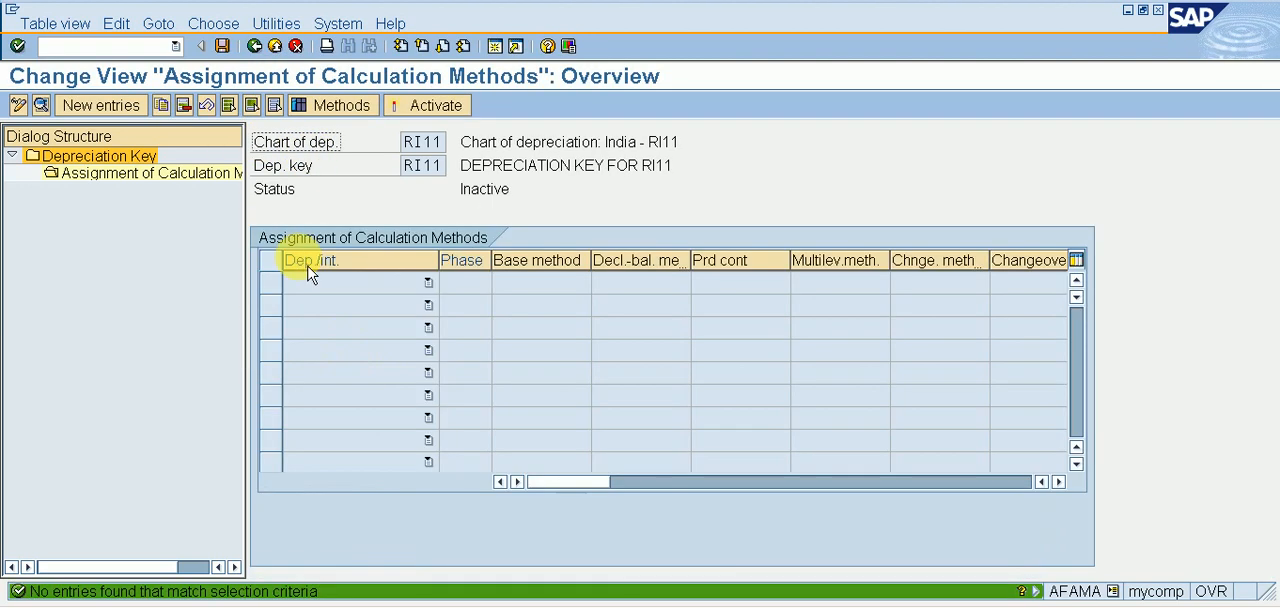
double_click(145, 159)
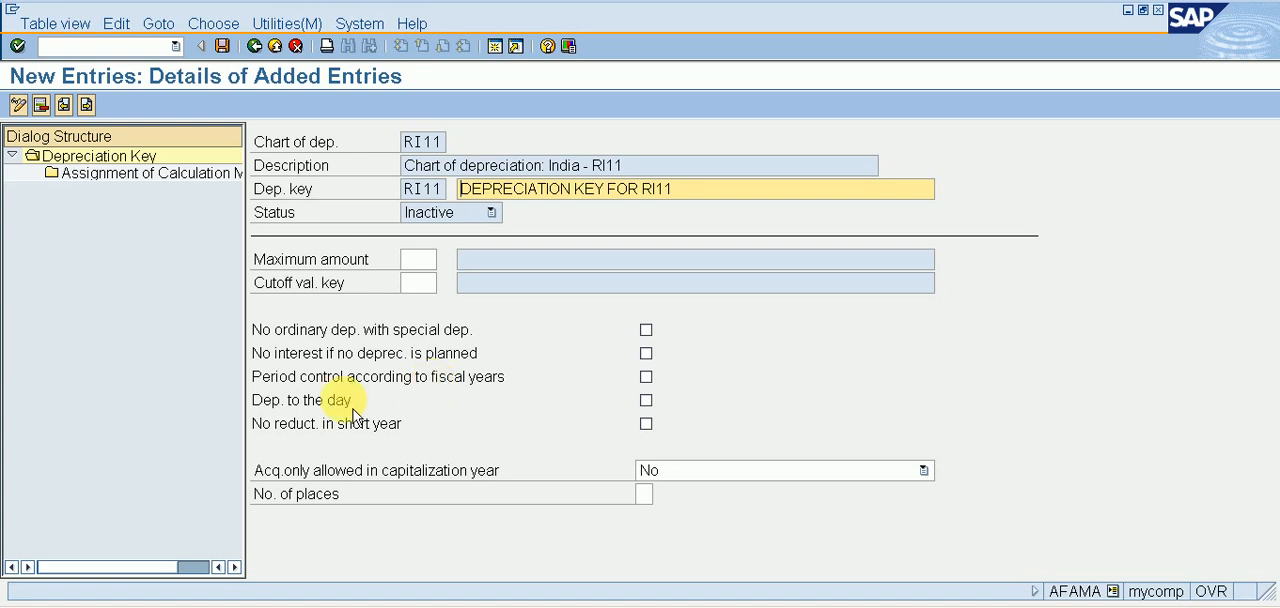
Enable depreciation to the day for key RI11 and start a new entry in its assignment of calculation methods.
click(656, 409)
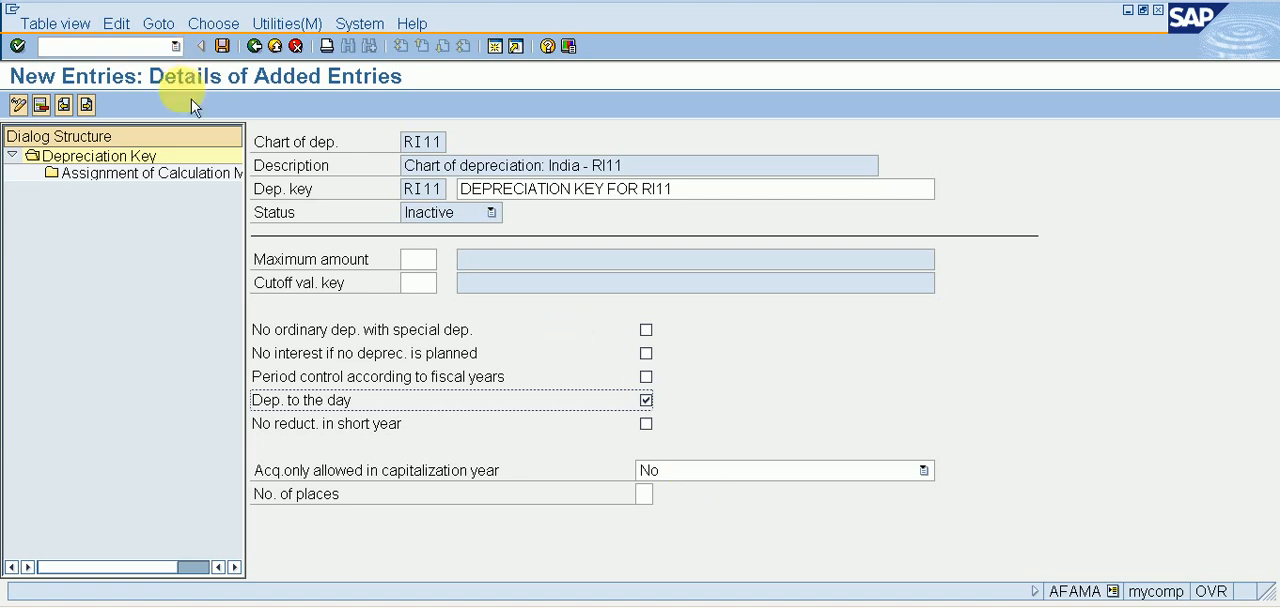
double_click(194, 187)
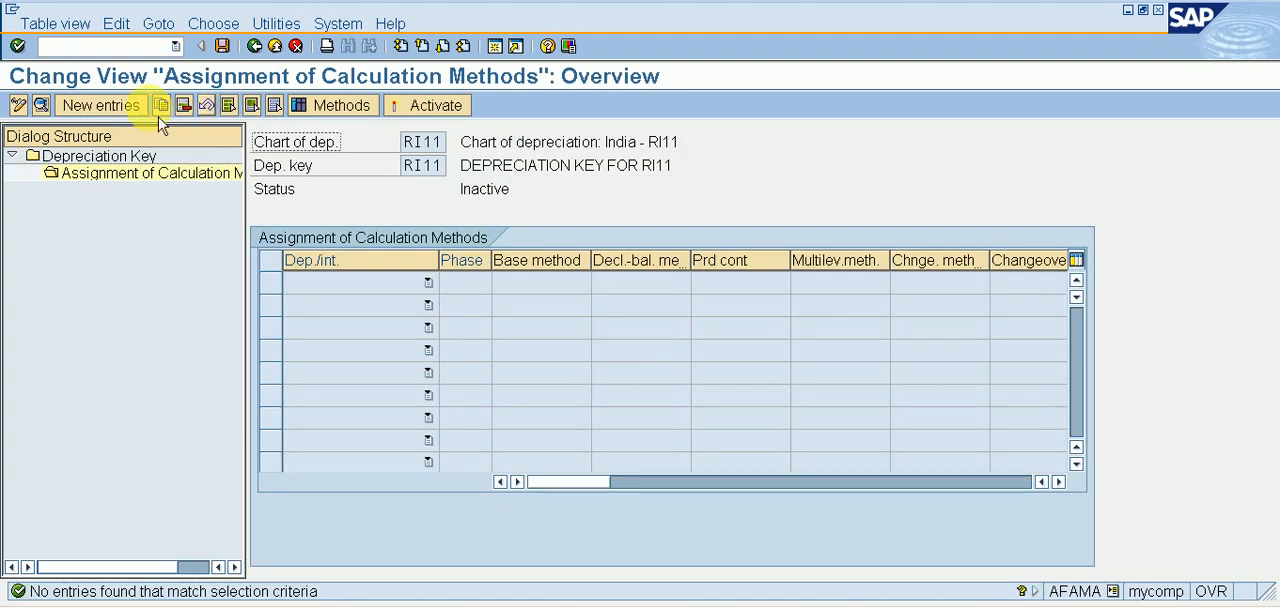
click(102, 105)
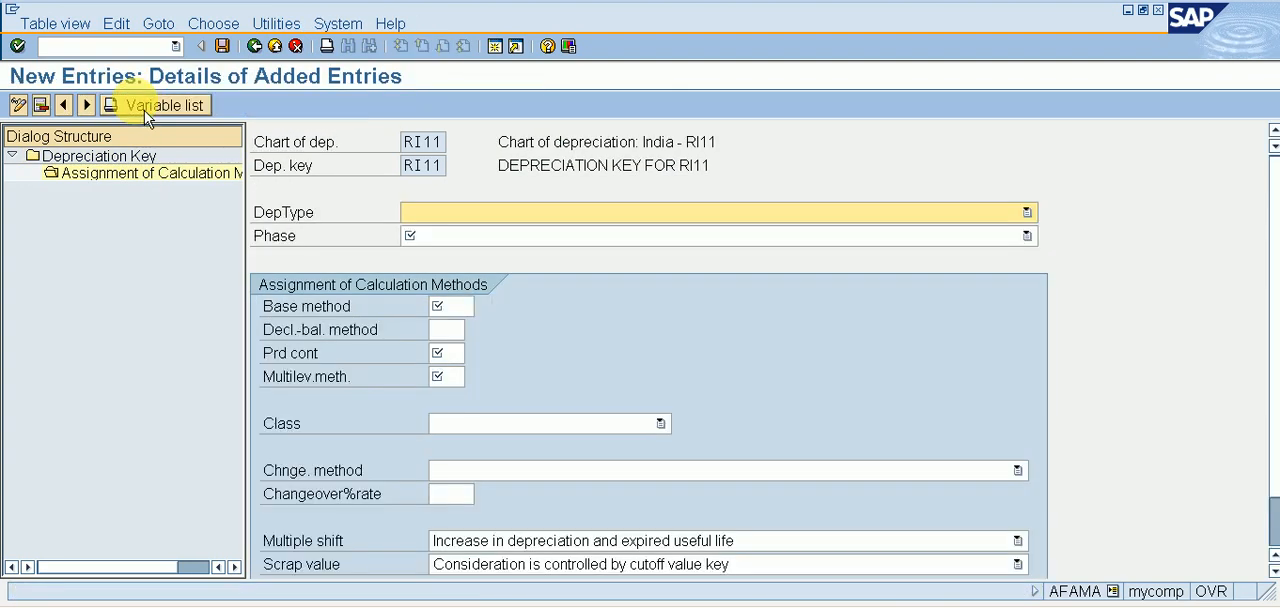
Set the depreciation type to Ord.depreciation and the phase to From the start of depreciation.
click(484, 215)
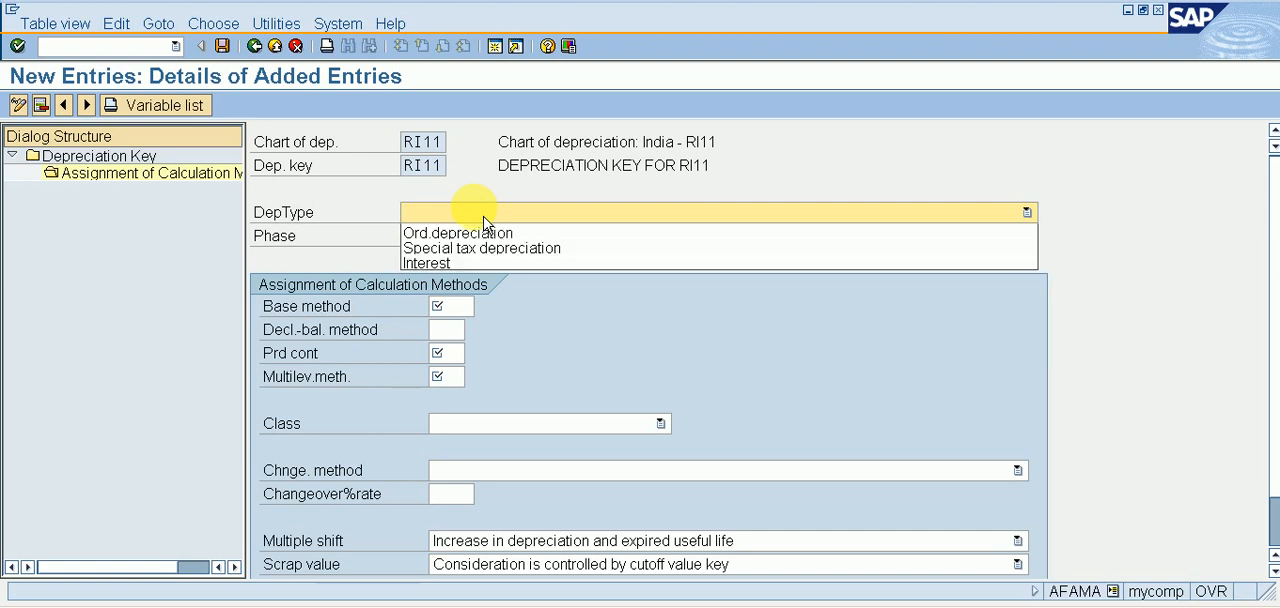
click(485, 236)
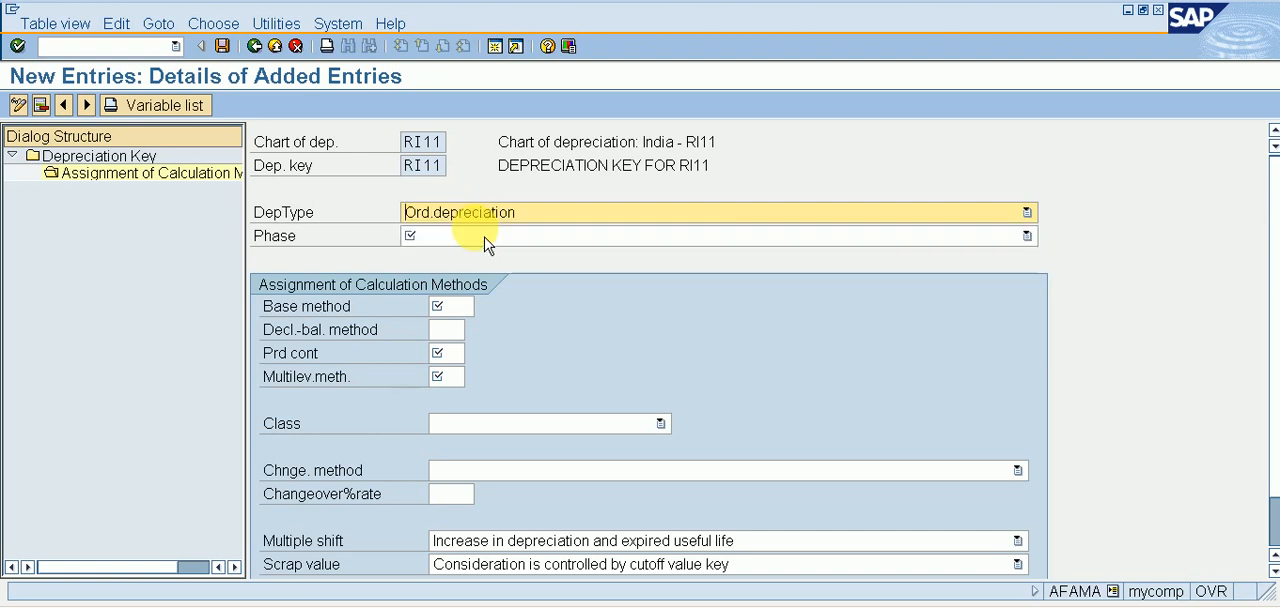
click(488, 238)
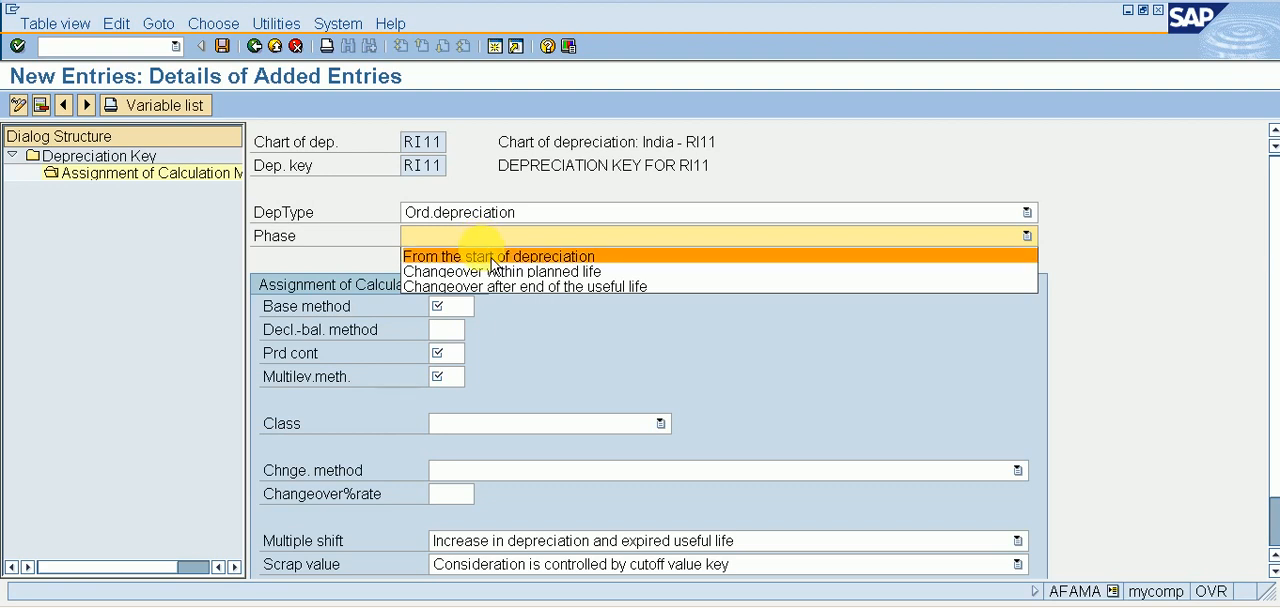
click(493, 266)
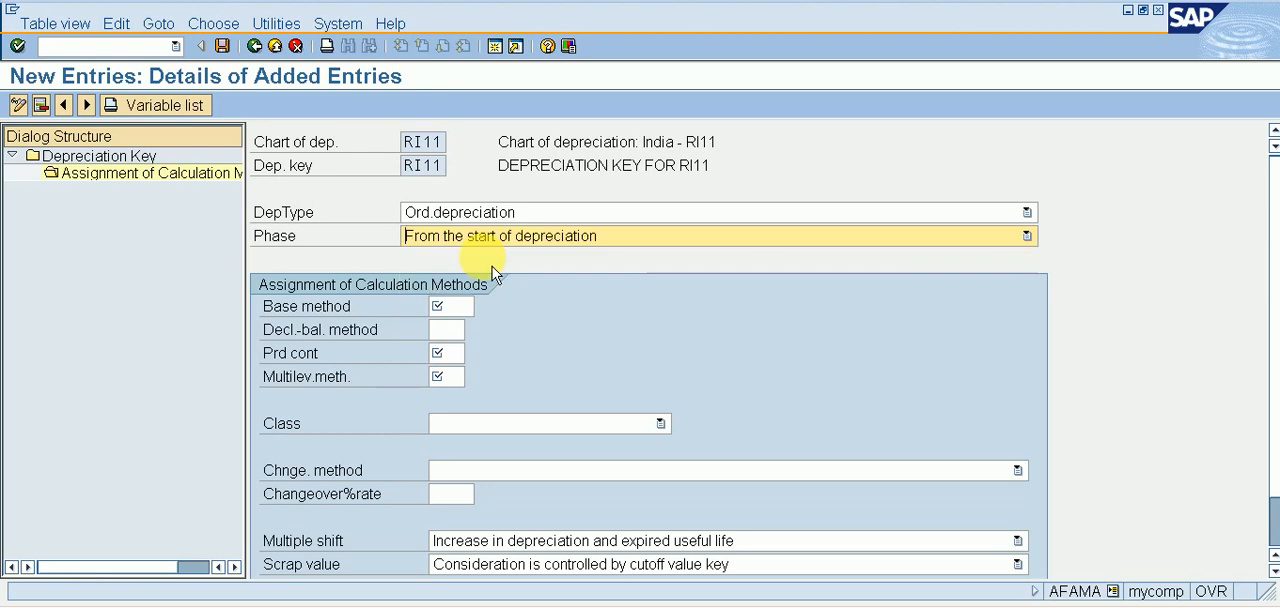
Assign base method RI11, BASE METHOD FOR DEP - PLANT & MACHINERY, from the list of available base methods.
click(478, 306)
click(482, 306)
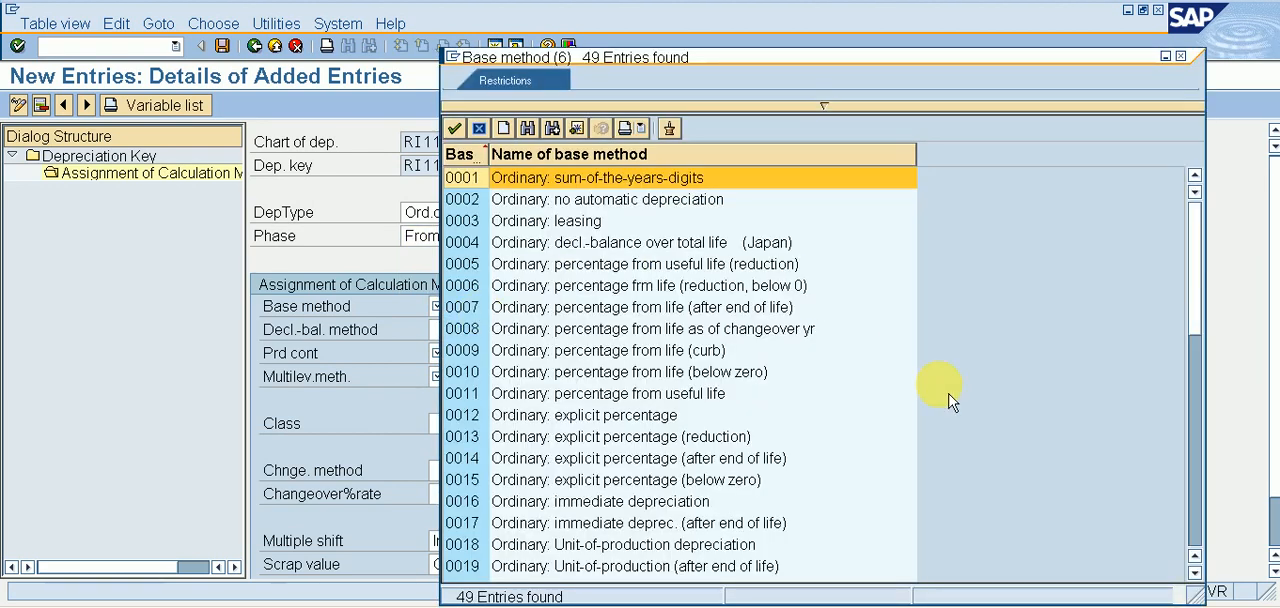
click(1196, 486)
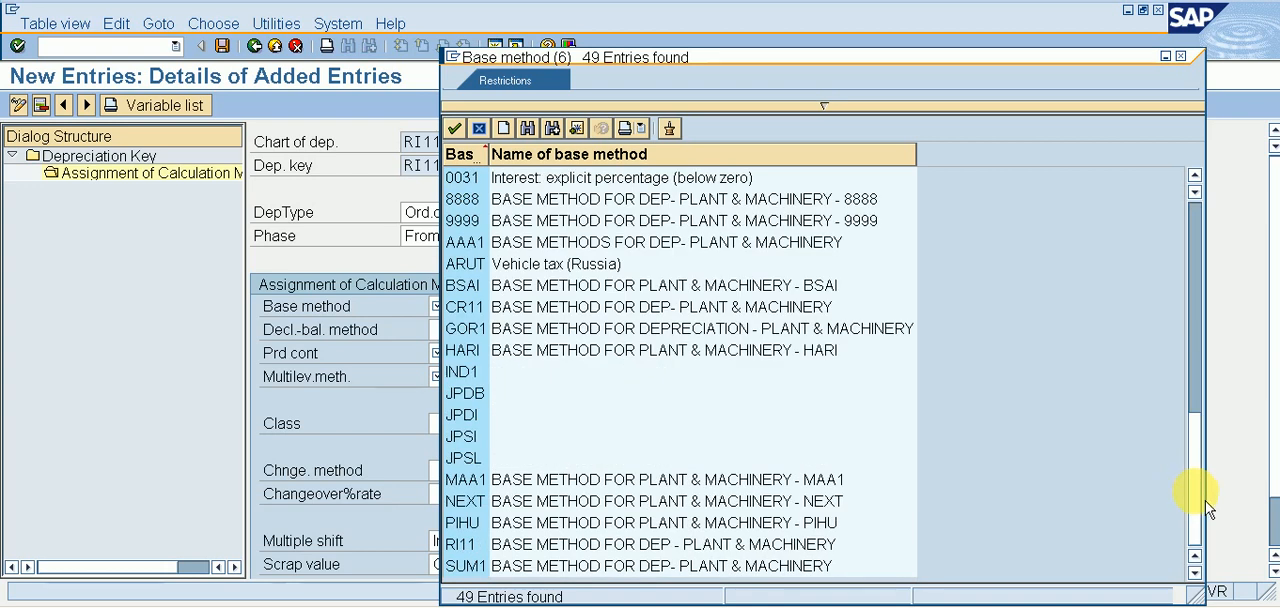
right_click(1199, 440)
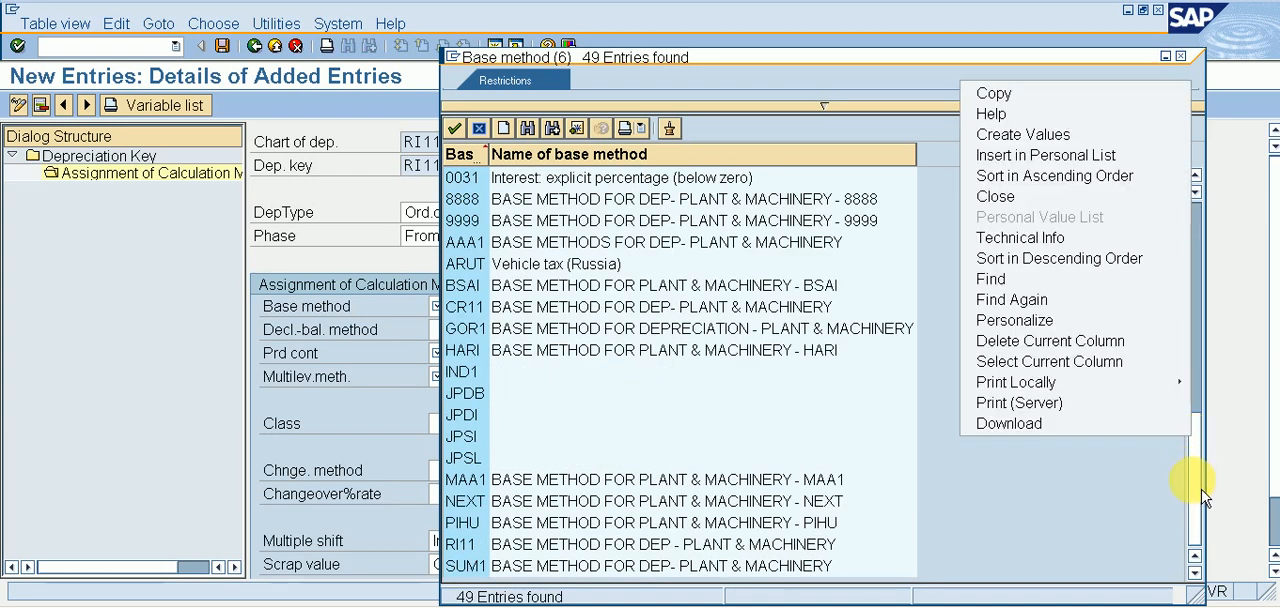
double_click(745, 556)
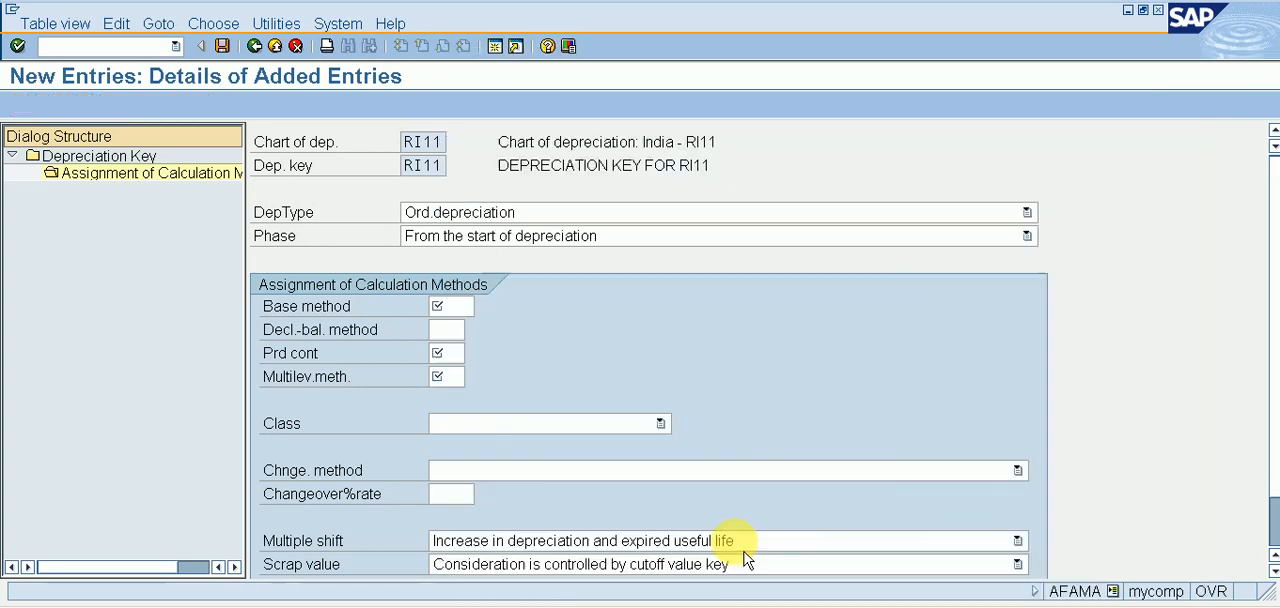
Assign RI1 as the declining-balance method, the period control method and the multilevel method.
click(457, 330)
click(448, 331)
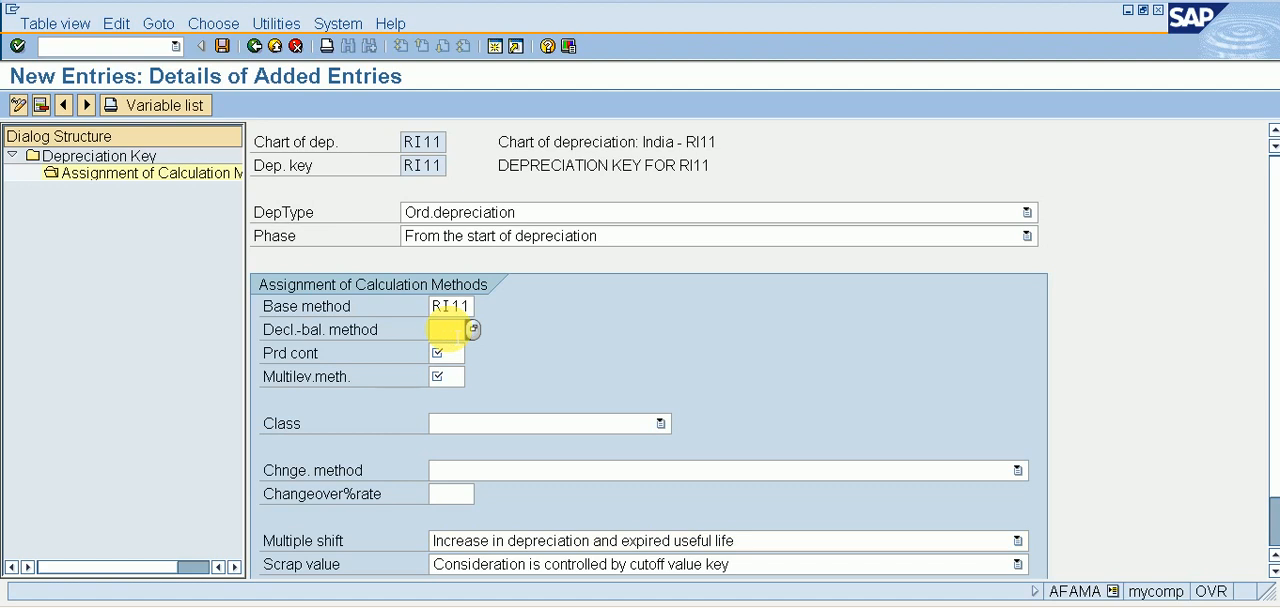
text(RI1)
click(455, 352)
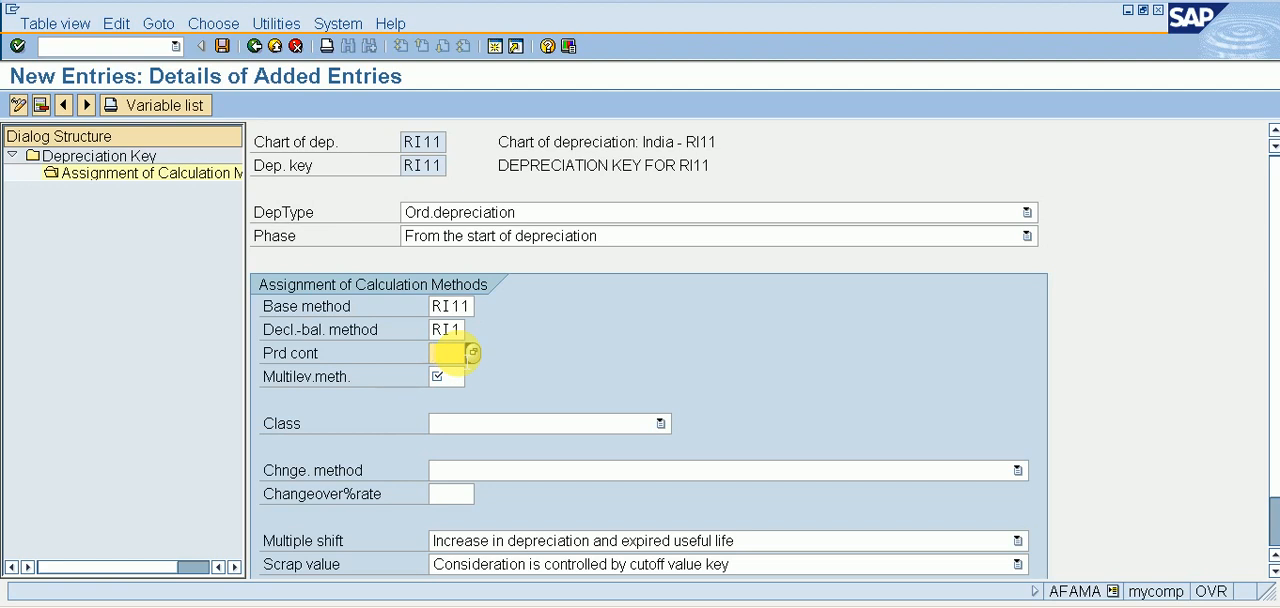
text(RI1)
click(445, 377)
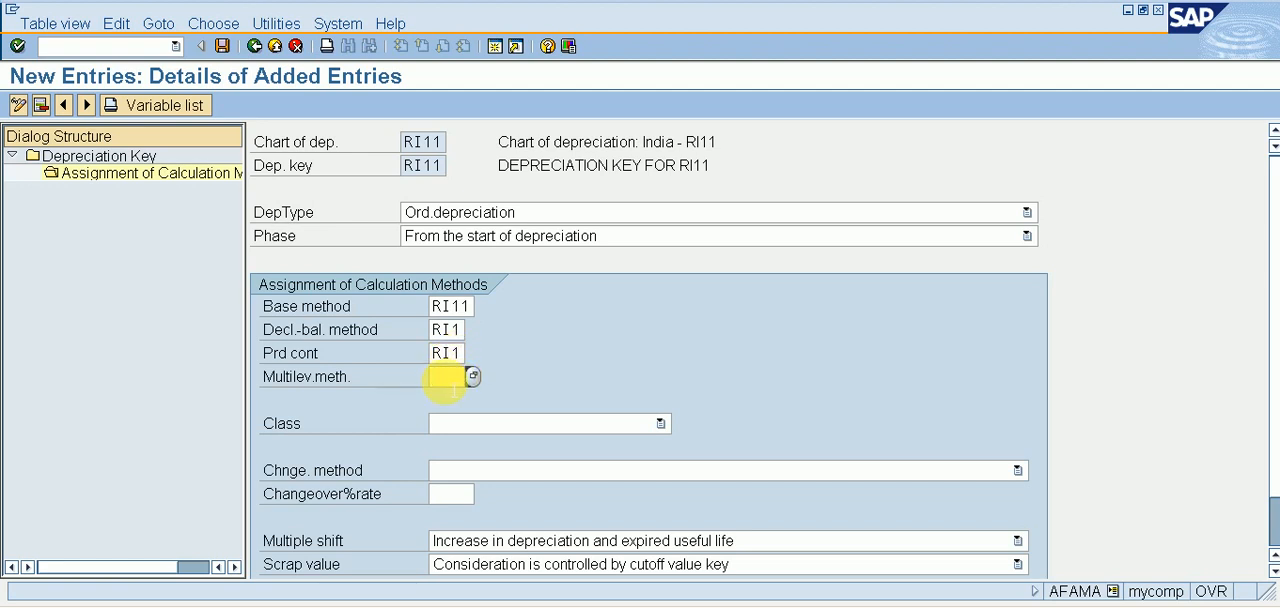
text(RI1)
Set the class to Straight-line depreciation and save the calculation method assignment, accepting the message.
click(474, 438)
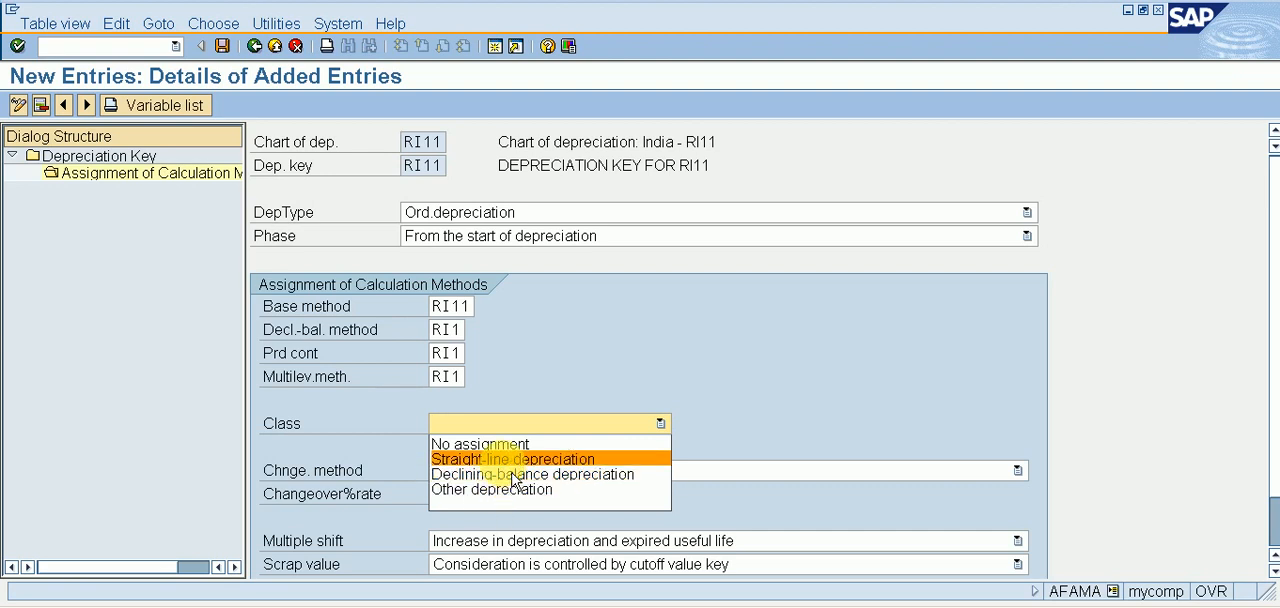
click(513, 459)
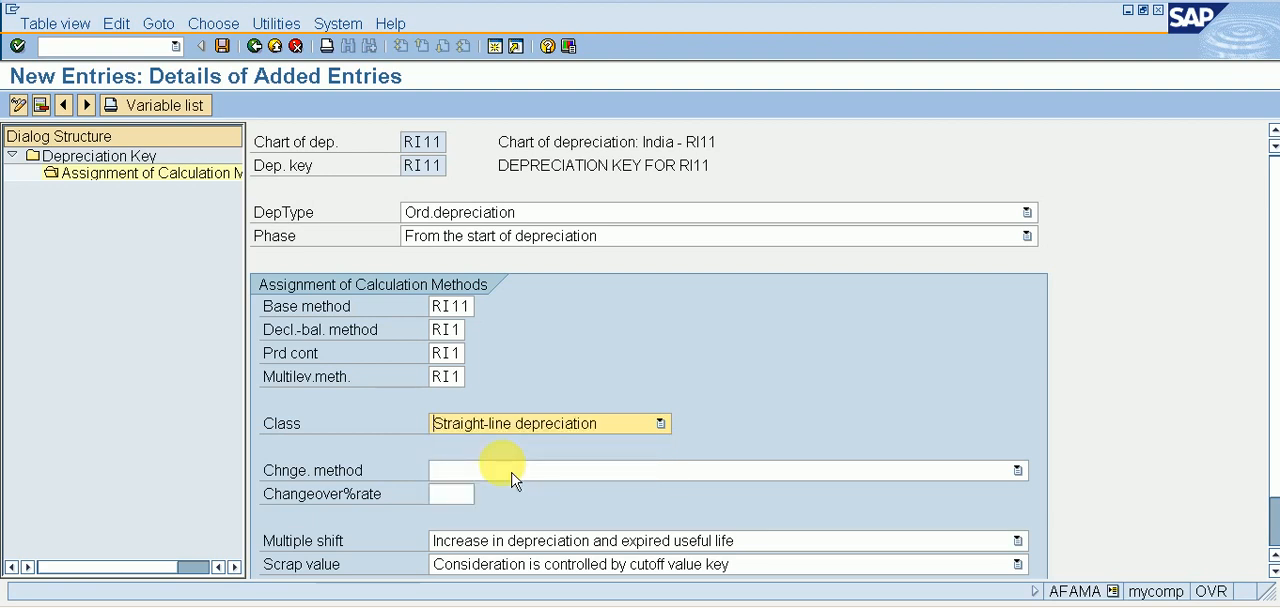
click(230, 47)
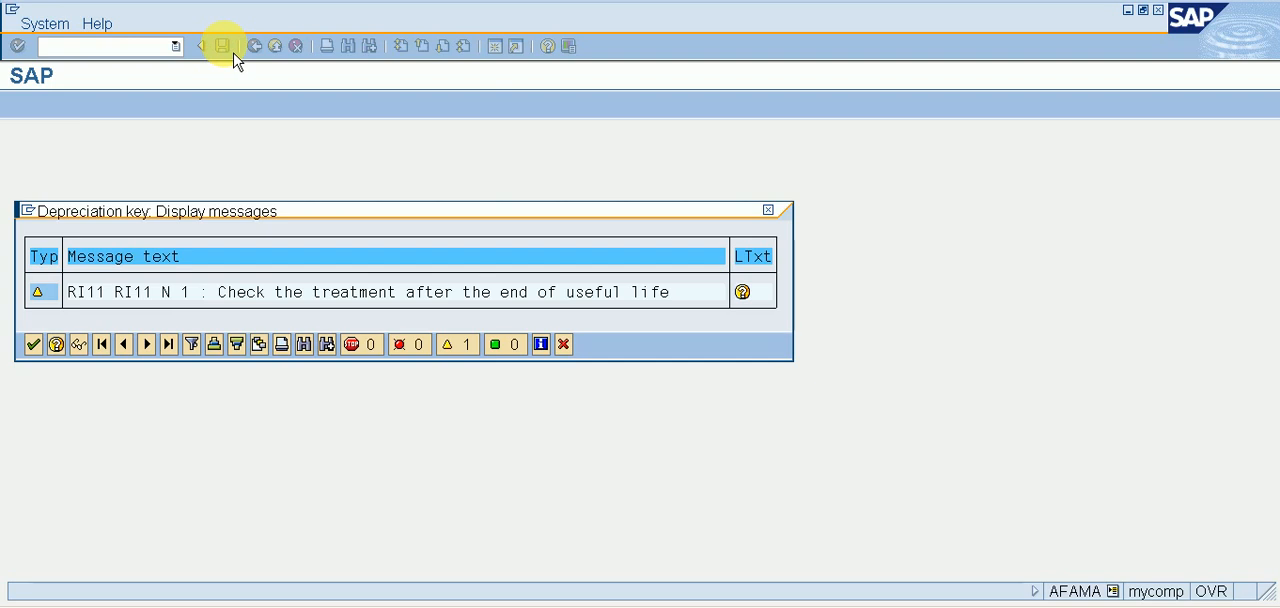
key(Return)
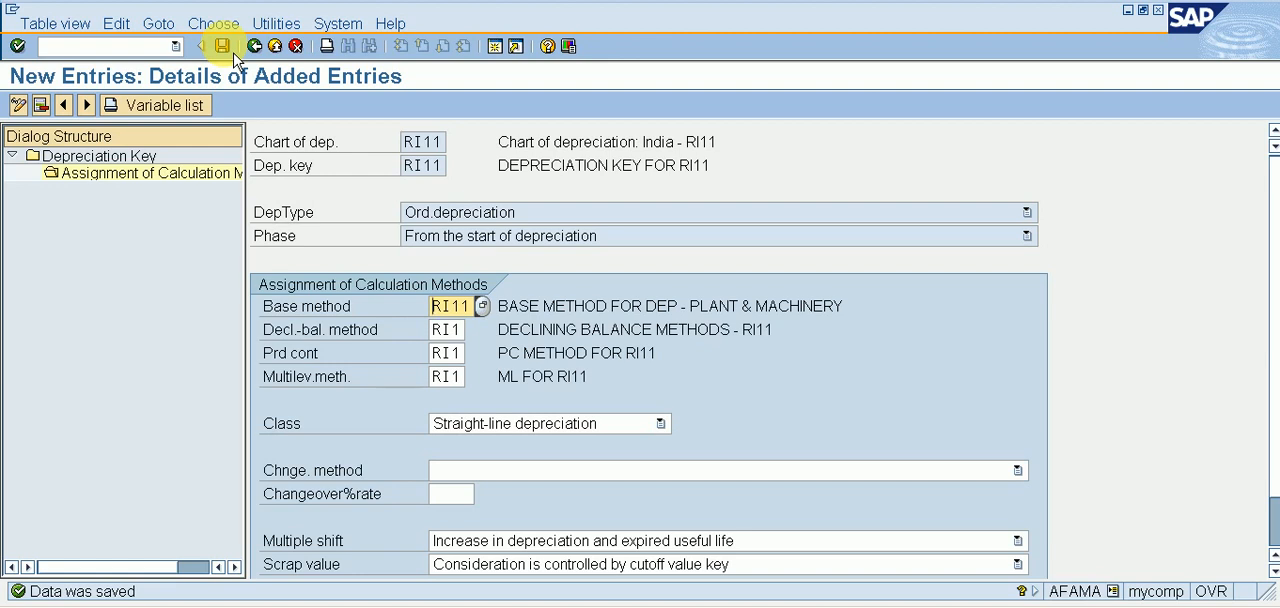
Return to the depreciation key overview, activate key RI11, and save it.
double_click(133, 160)
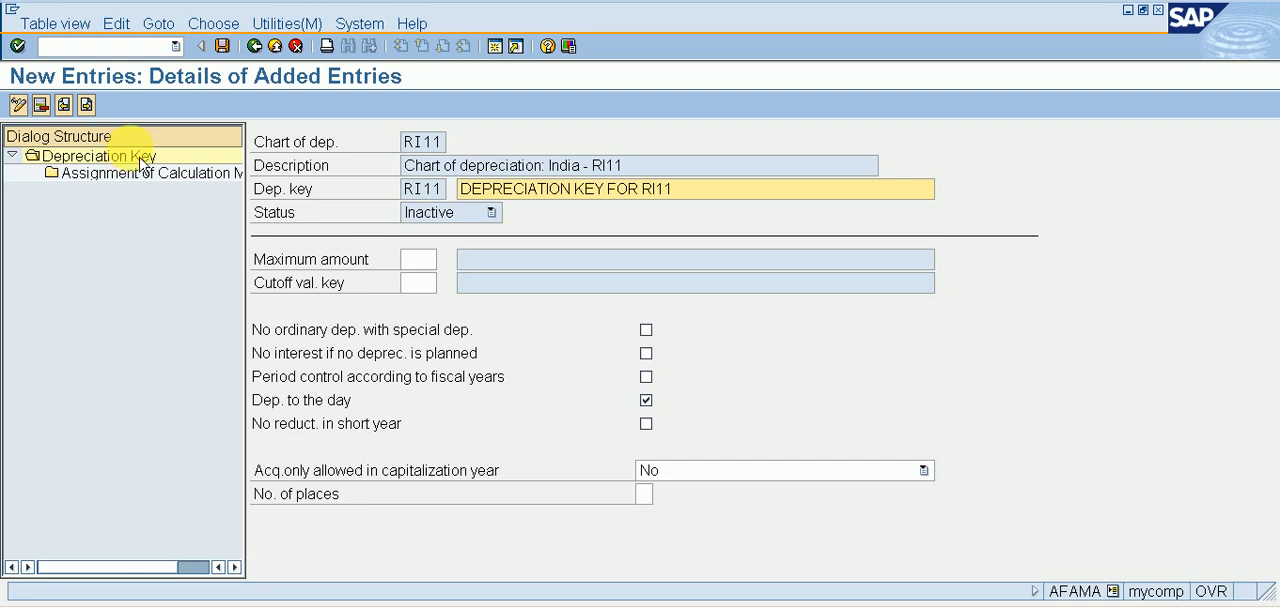
click(254, 46)
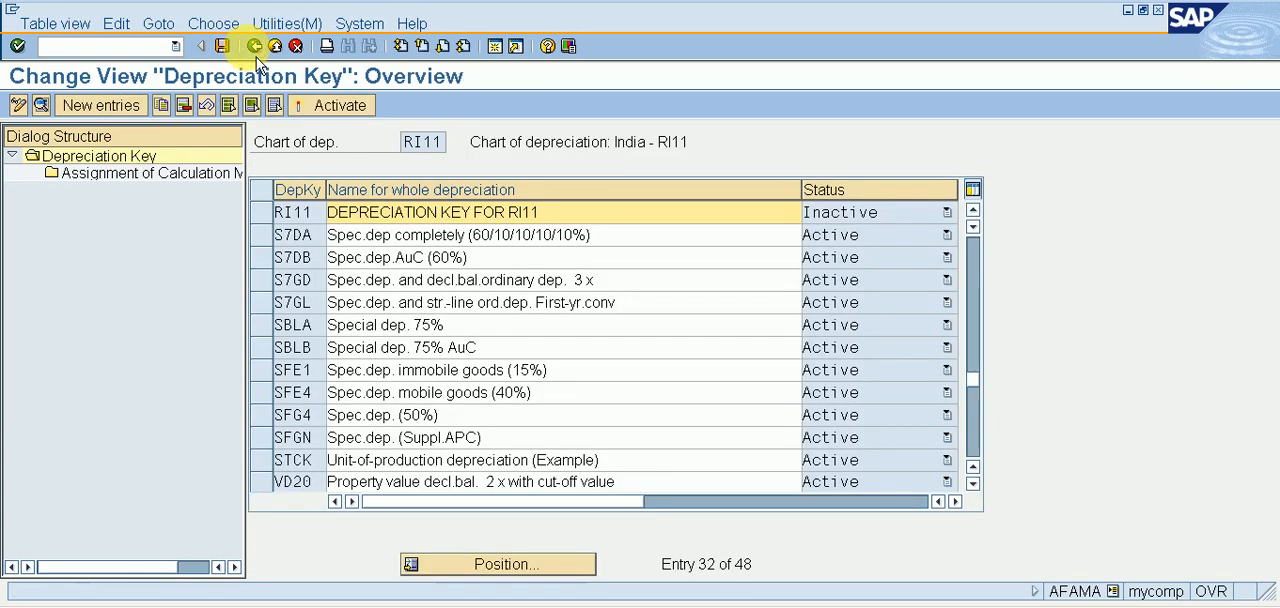
click(262, 212)
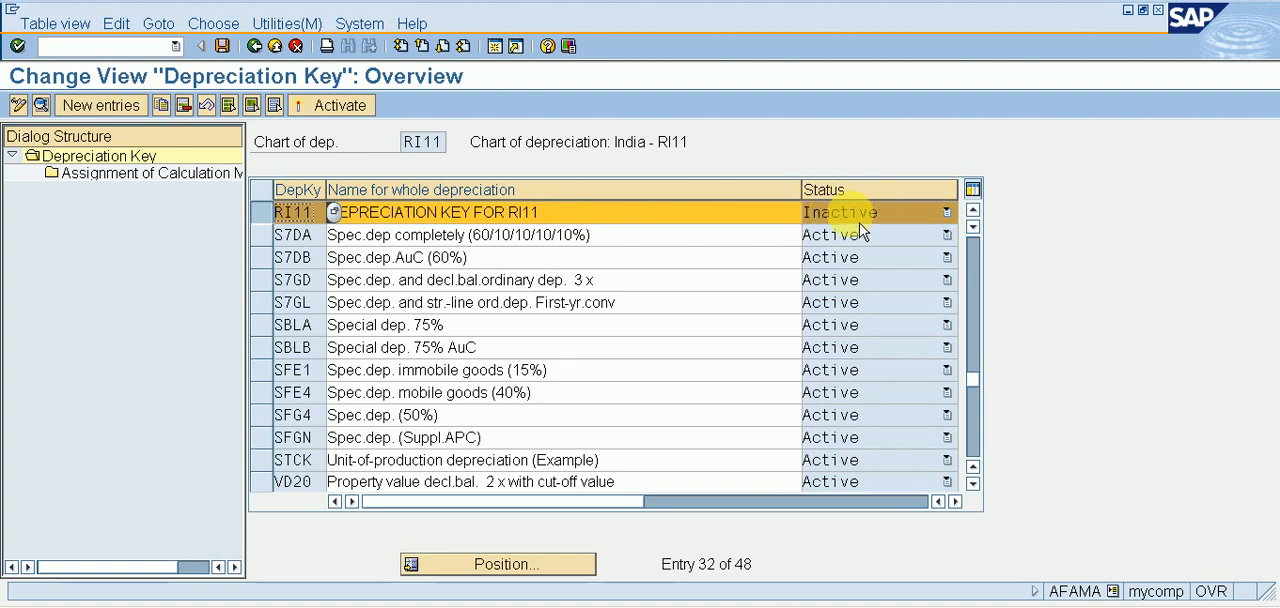
click(324, 123)
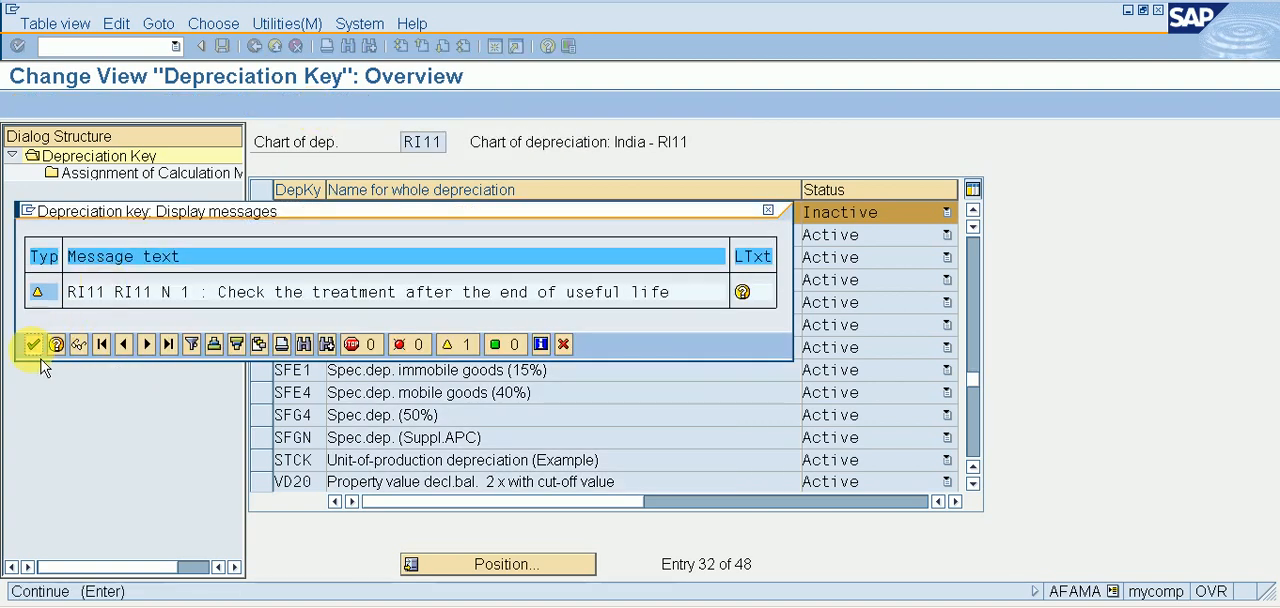
click(33, 344)
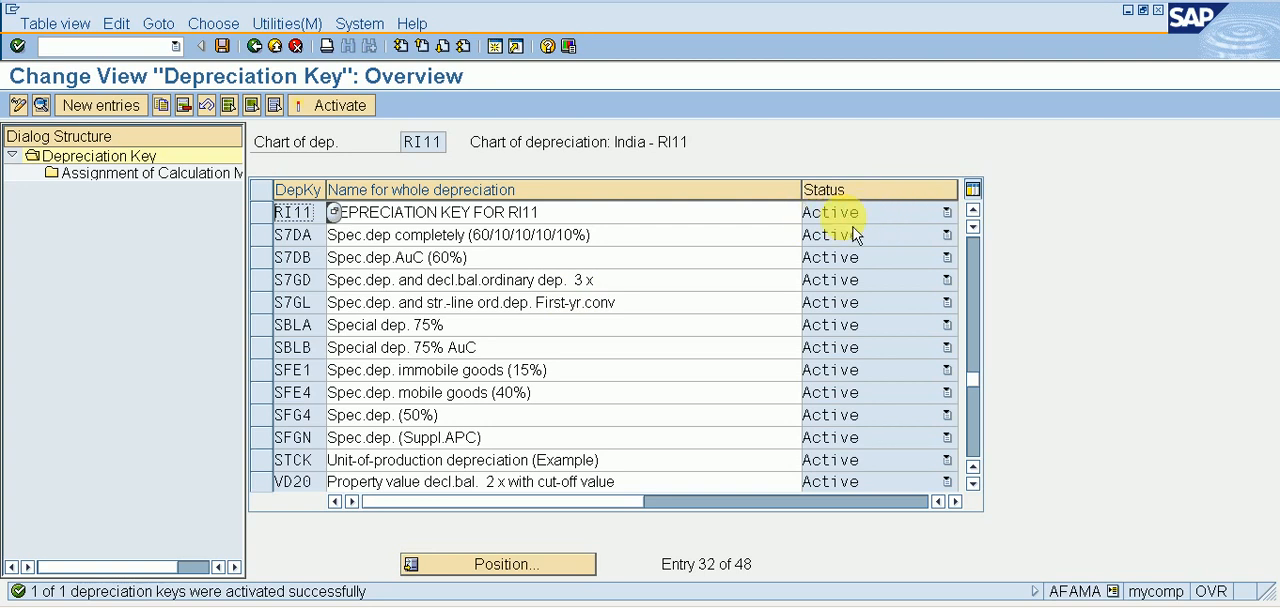
click(224, 50)
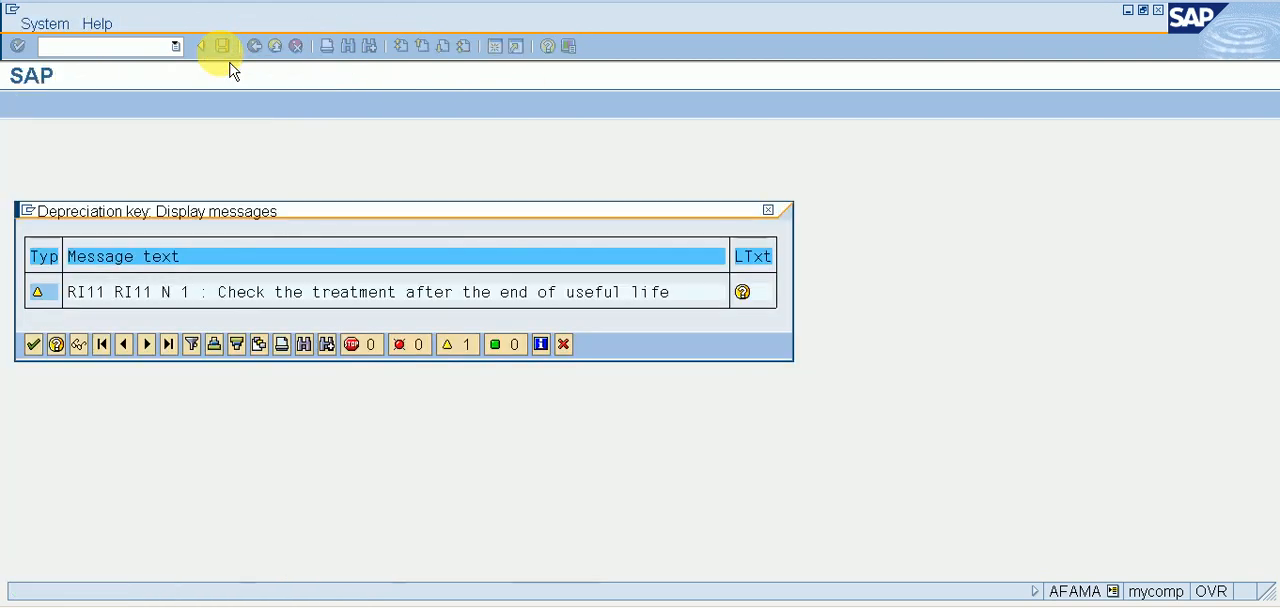
key(Return)
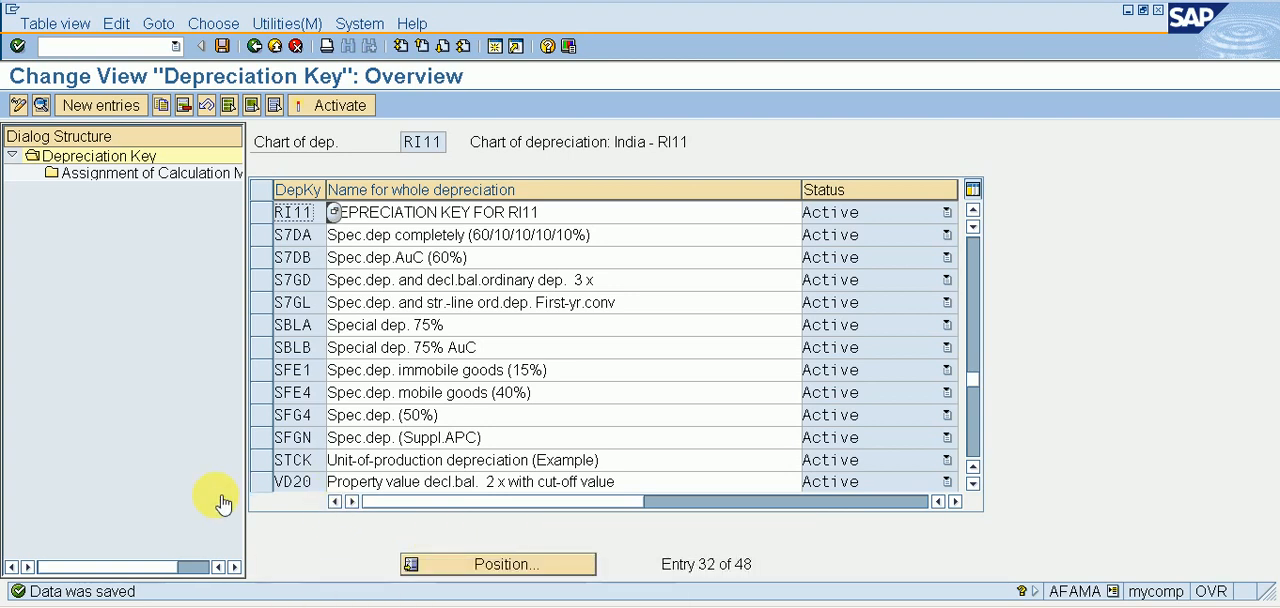
Return to the implementation guide and collapse the Depreciation Key, Valuation Methods and Depreciation nodes.
click(255, 46)
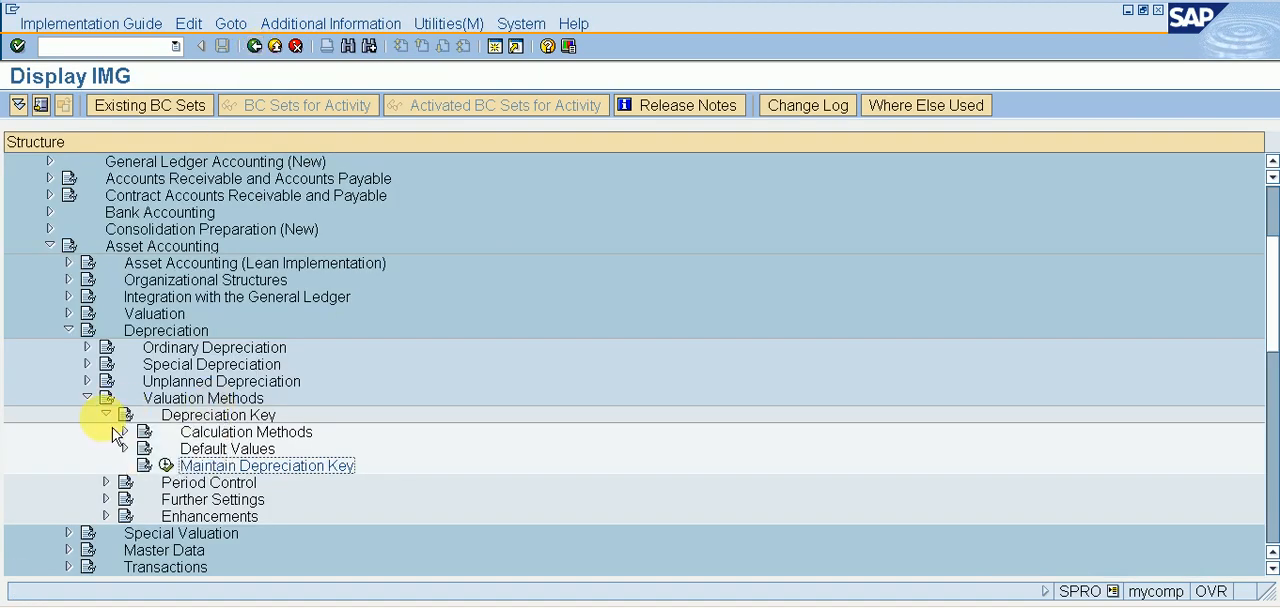
click(105, 414)
click(97, 400)
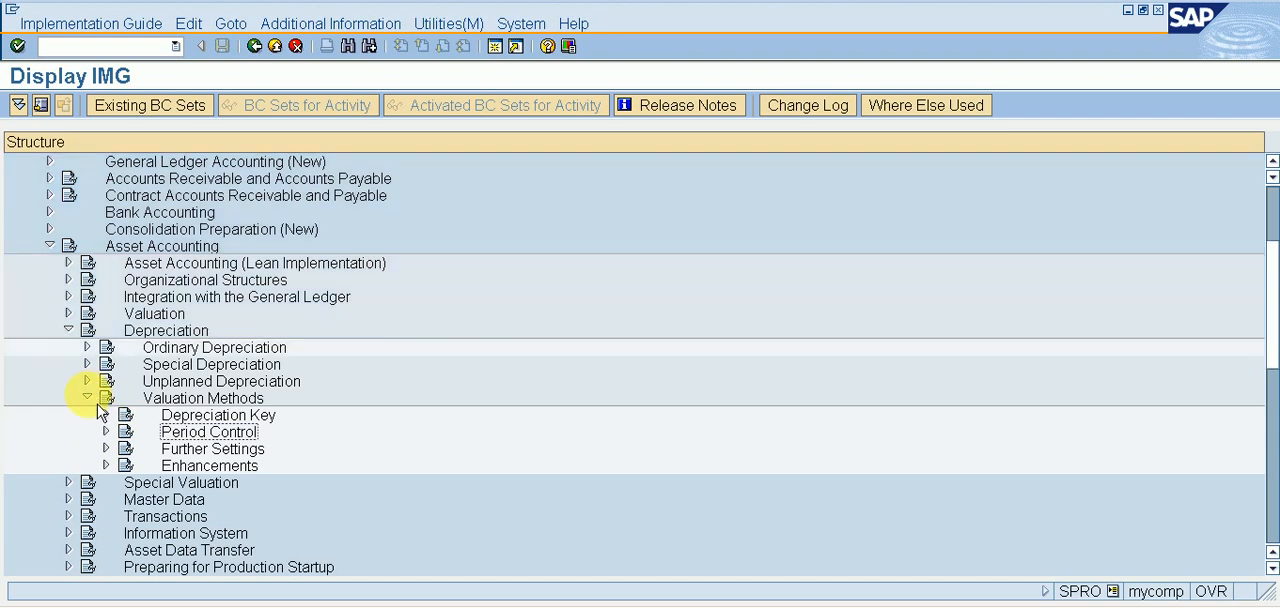
click(68, 330)
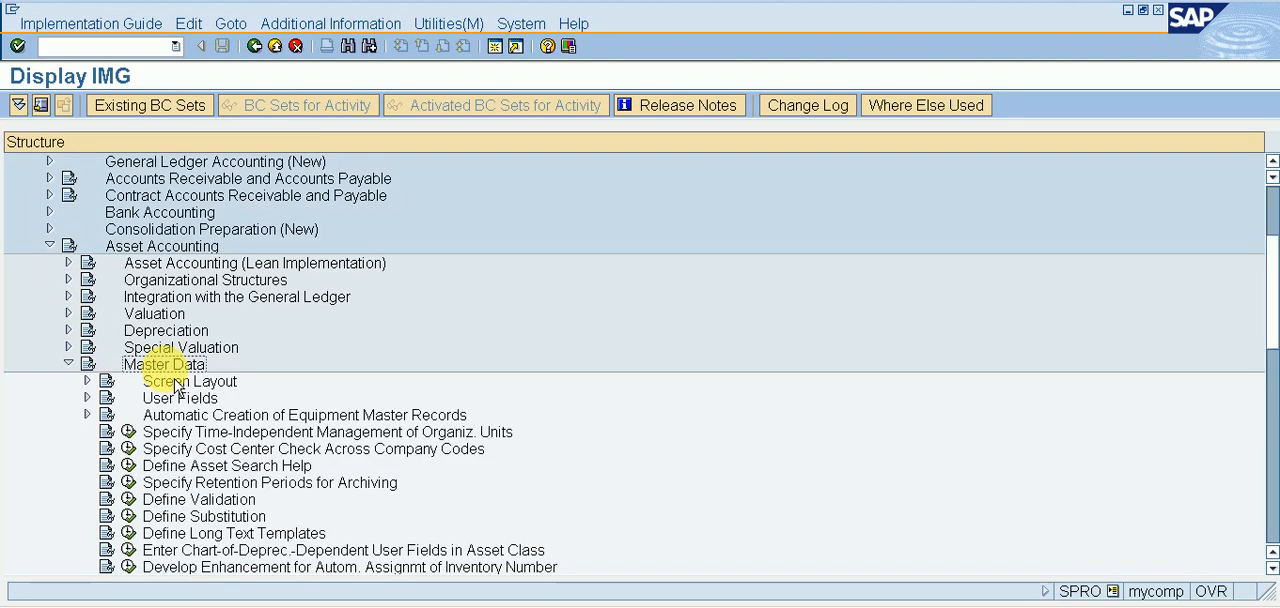
Expand Screen Layout under Asset Accounting Master Data and open the activity Define Screen Layout for Asset Master Data.
double_click(175, 382)
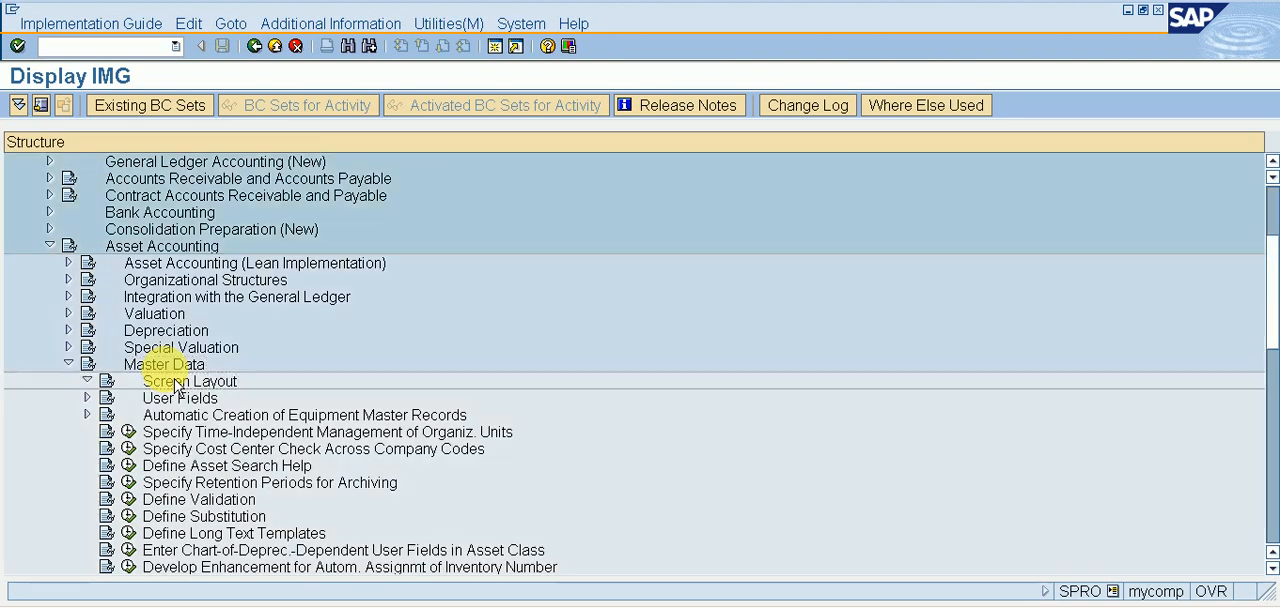
key(Down)
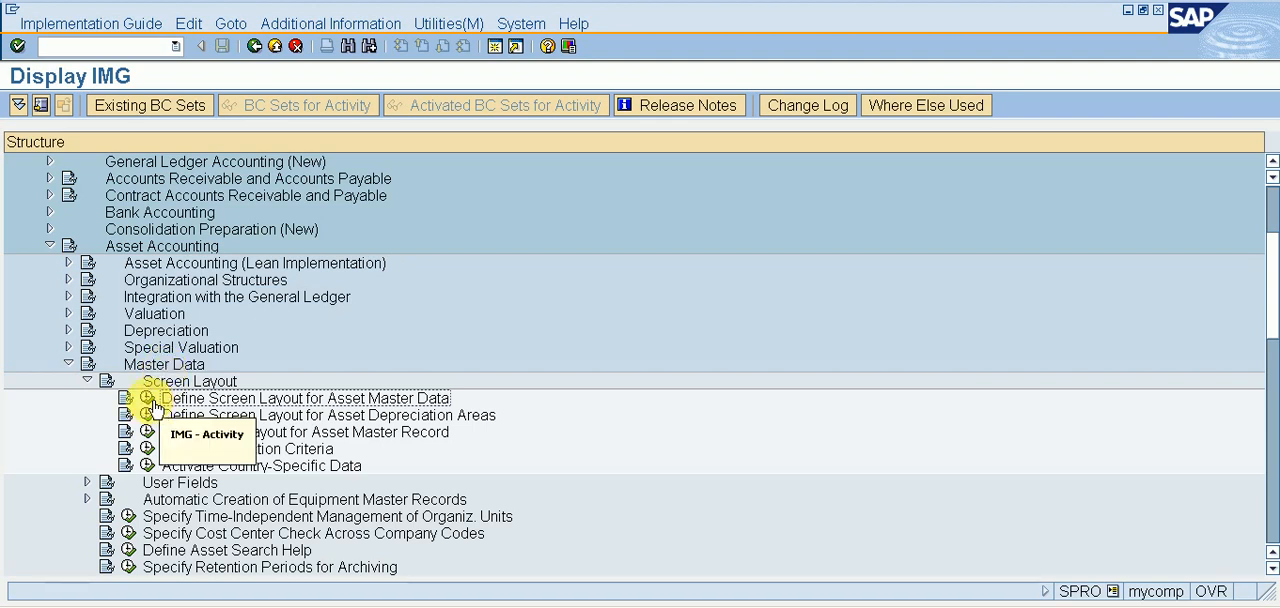
click(147, 399)
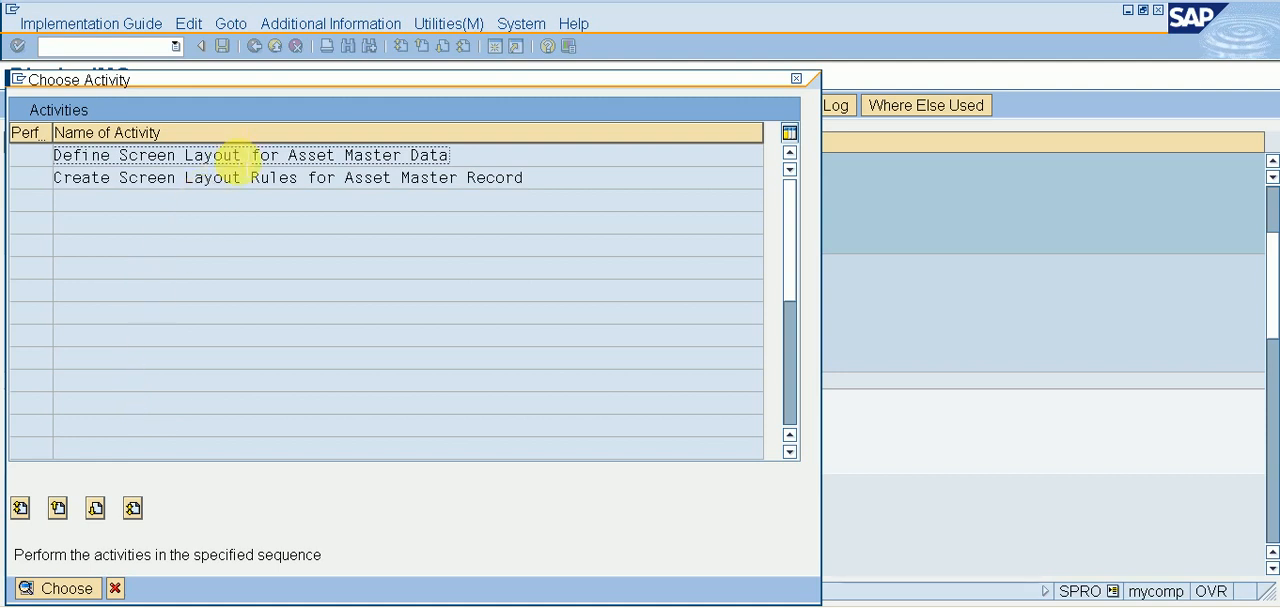
double_click(248, 156)
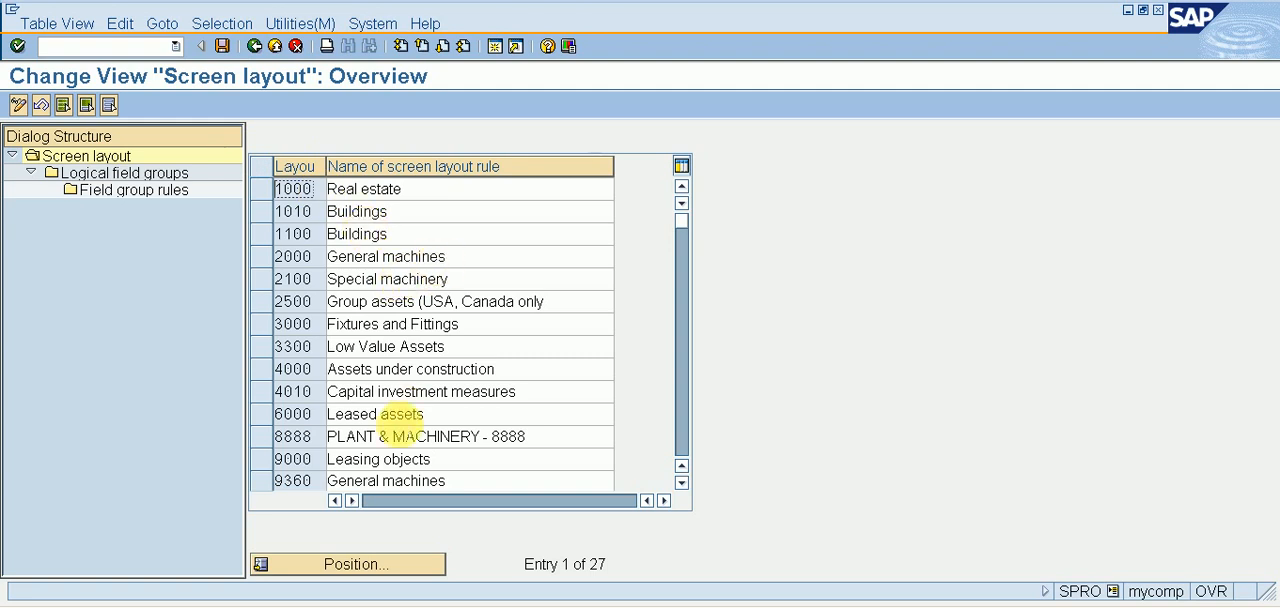
Find screen layout RI11, PLANT & MACHINERY, and display its logical field groups.
click(378, 567)
text(RI11)
key(Return)
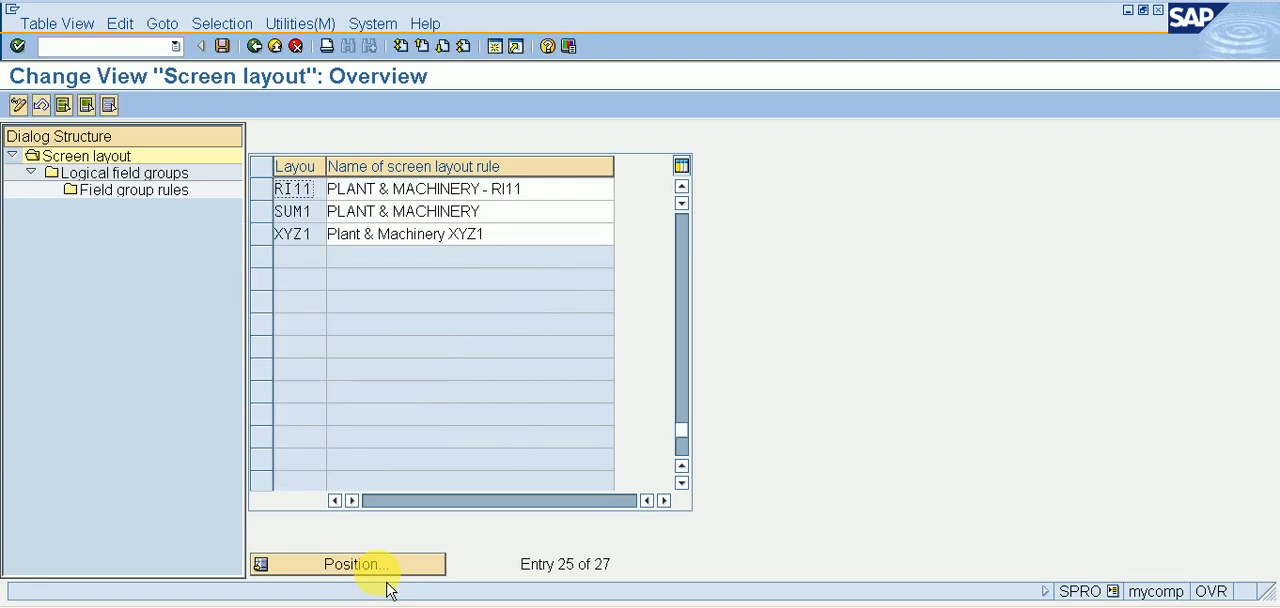
click(279, 198)
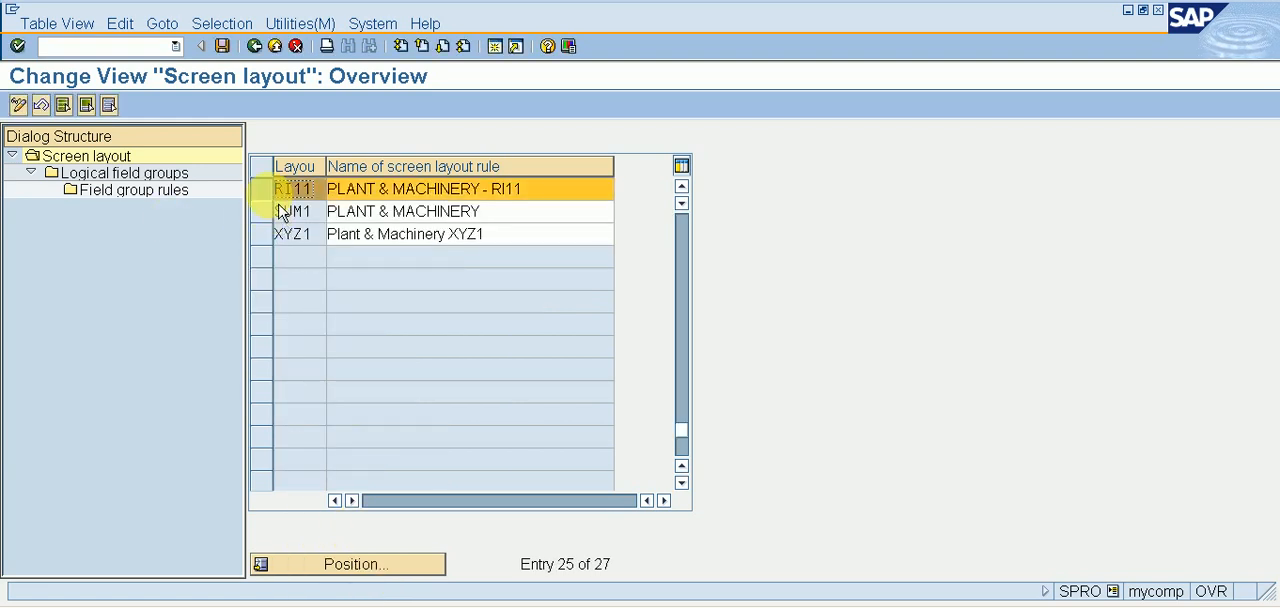
click(168, 178)
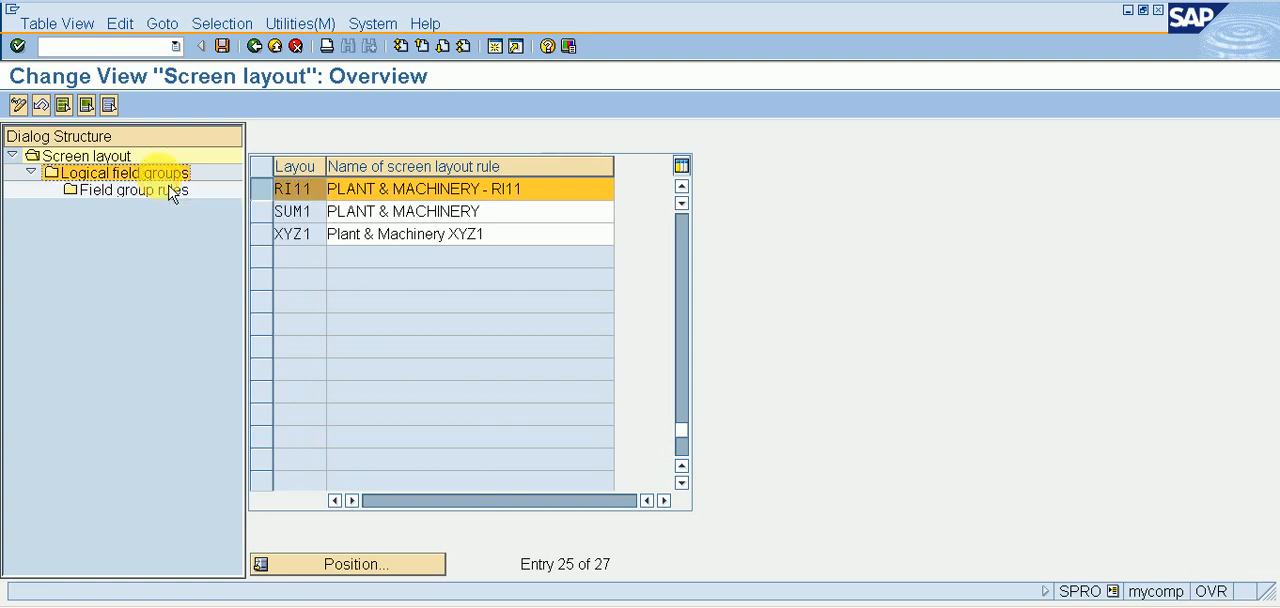
double_click(166, 176)
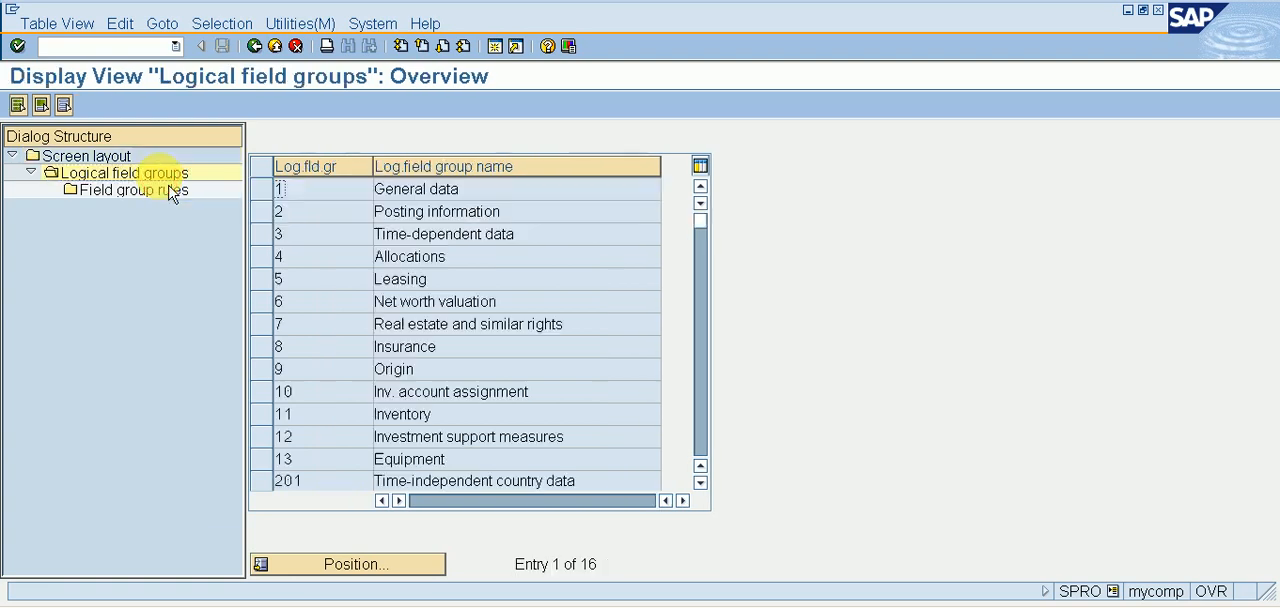
Examine the field group rules of the General data and Posting information logical field groups for layout RI11.
click(265, 198)
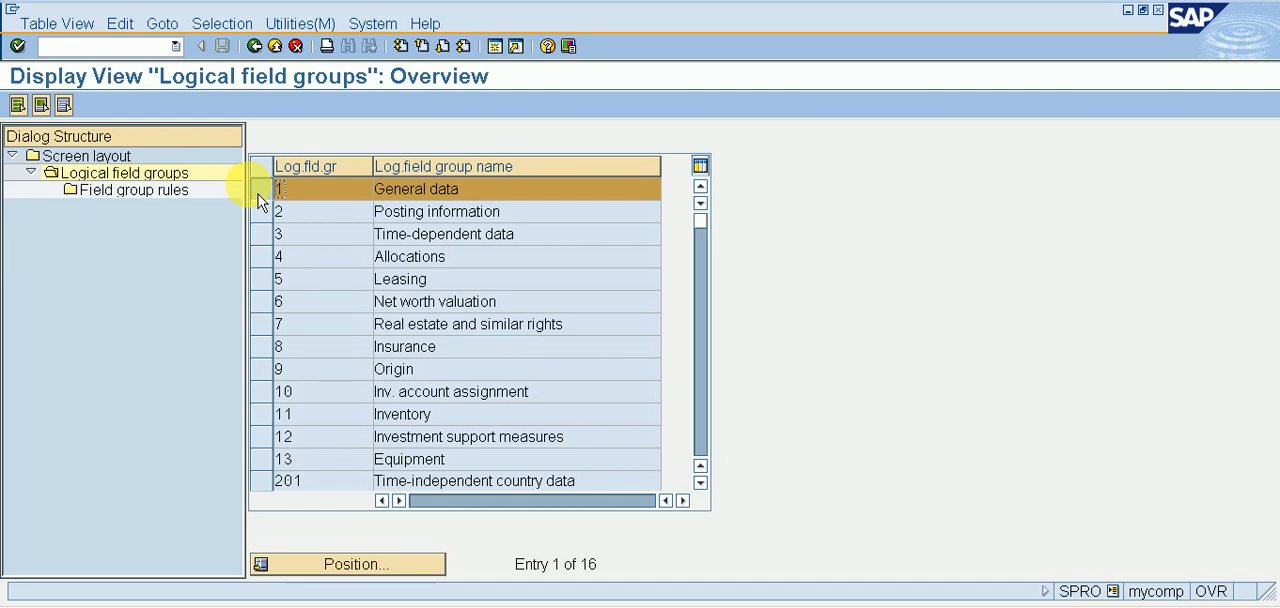
double_click(170, 203)
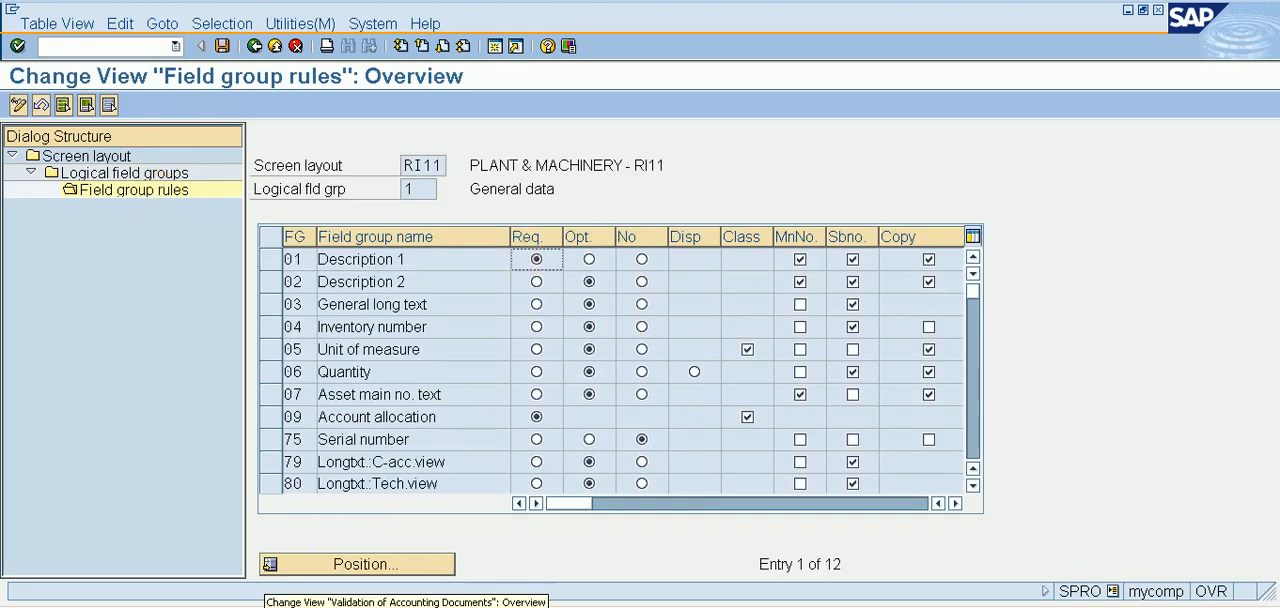
mouse_move(438, 546)
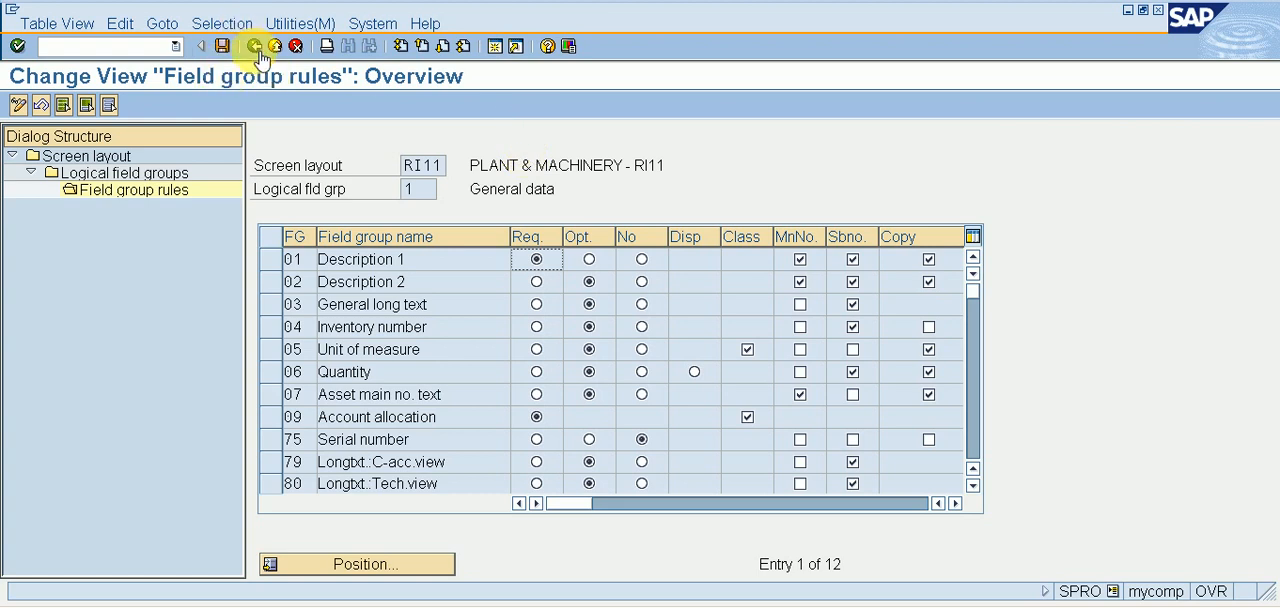
click(148, 172)
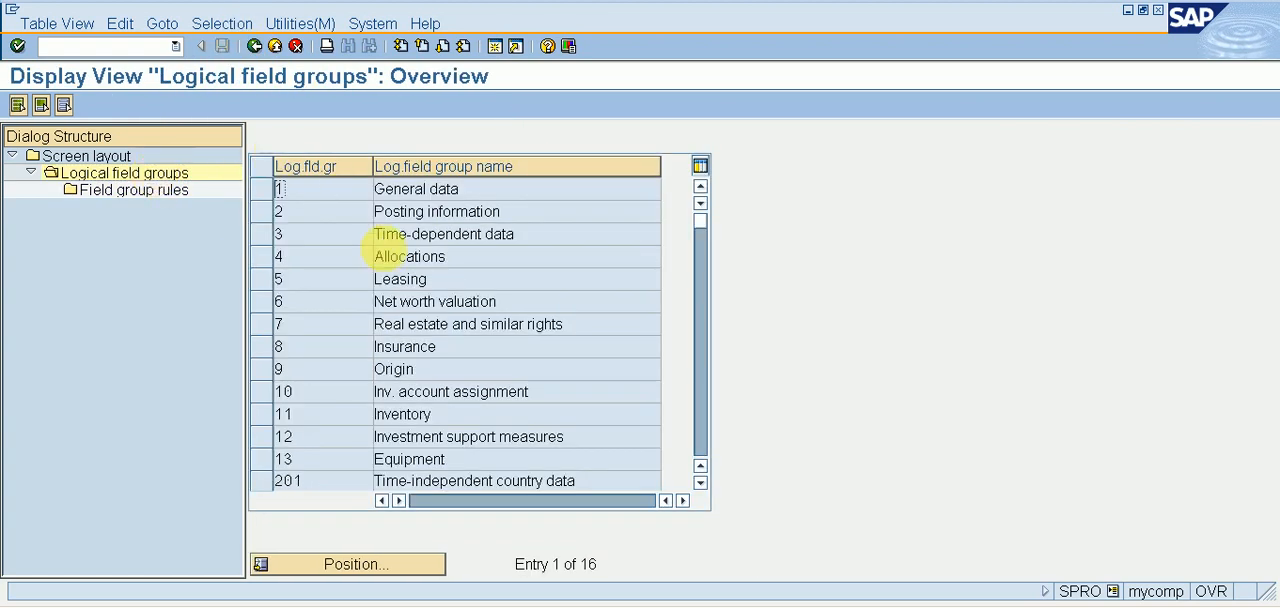
click(259, 211)
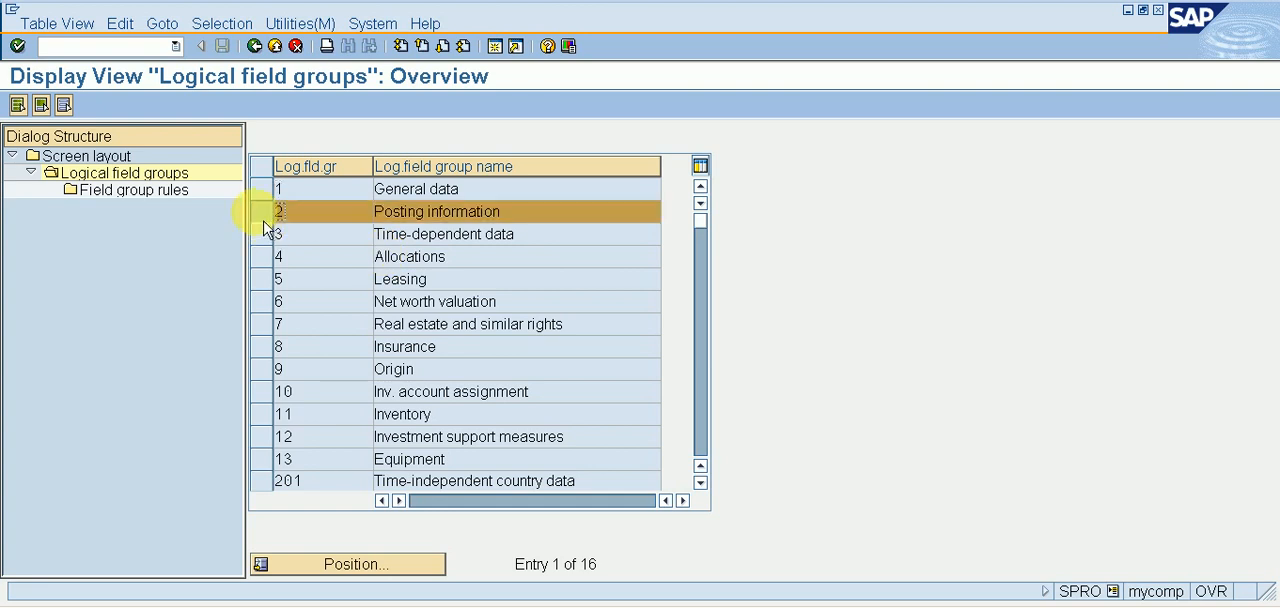
click(150, 192)
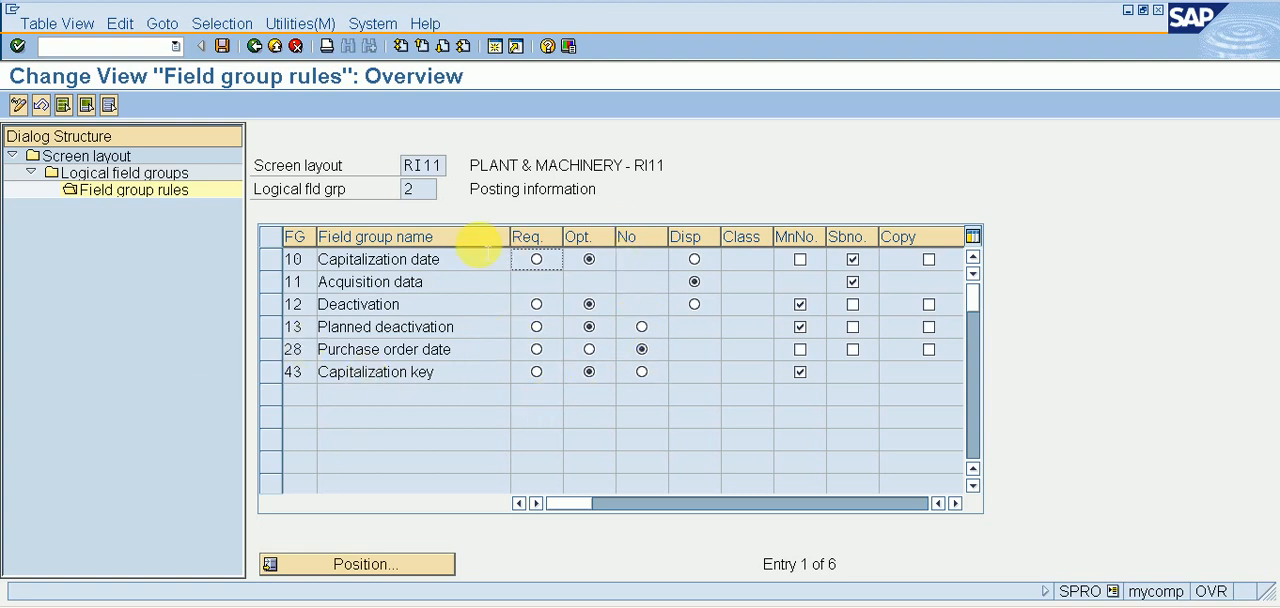
click(254, 45)
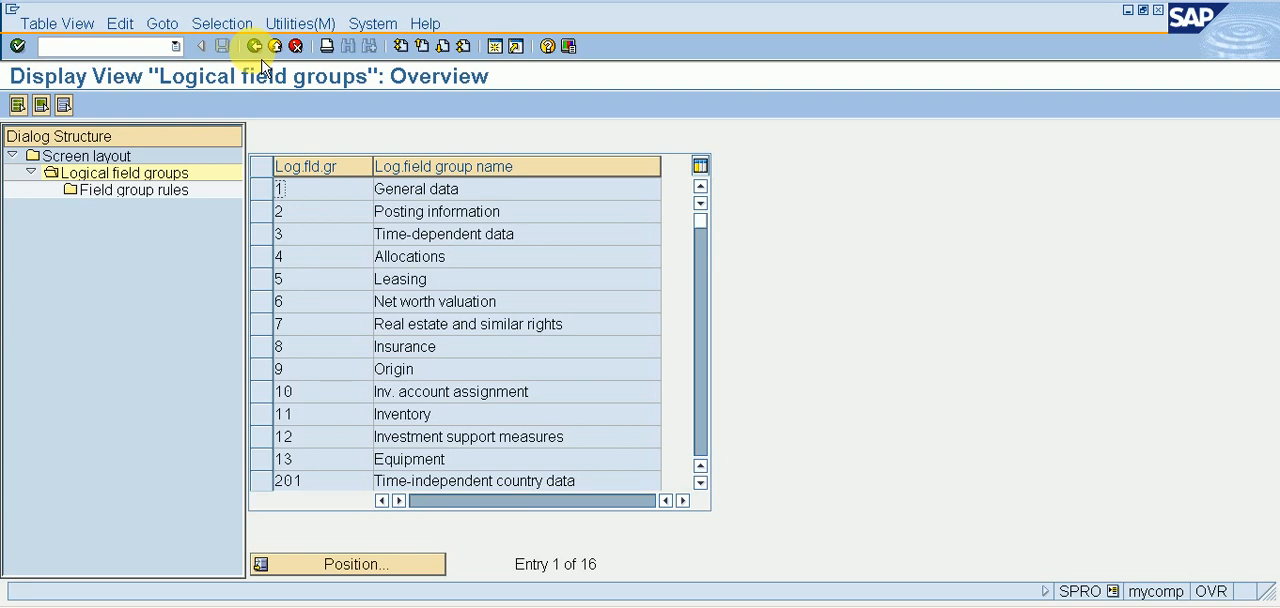
Make Capitalization date a required entry in the Posting information field group rules, save, and return to the implementation guide.
click(262, 212)
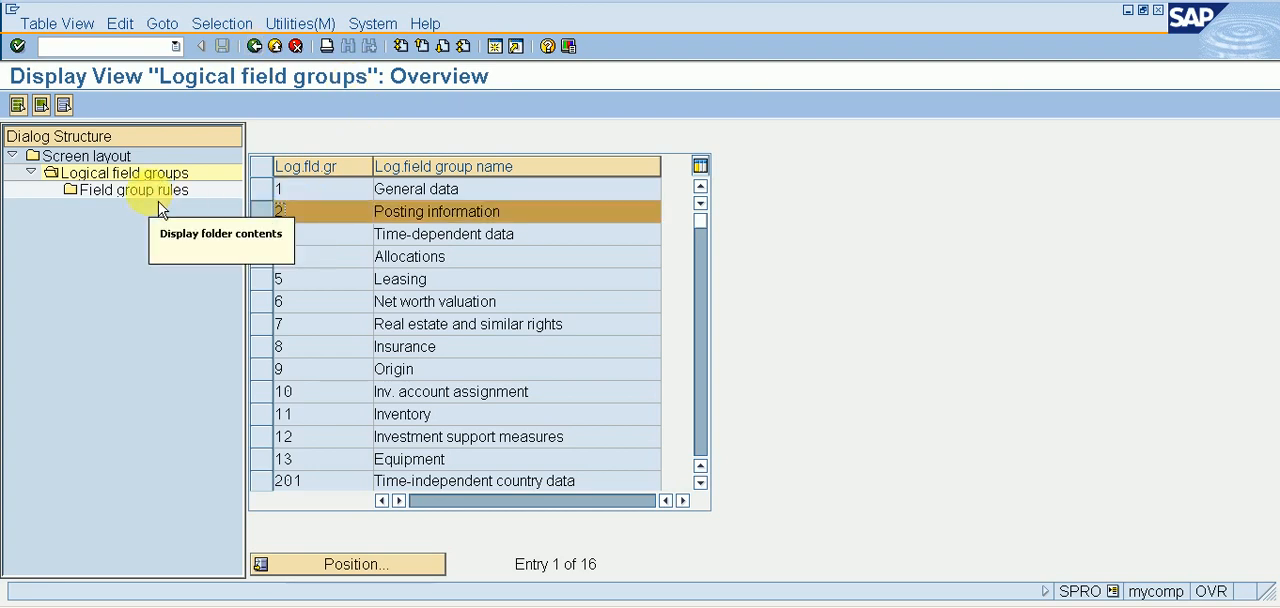
double_click(159, 201)
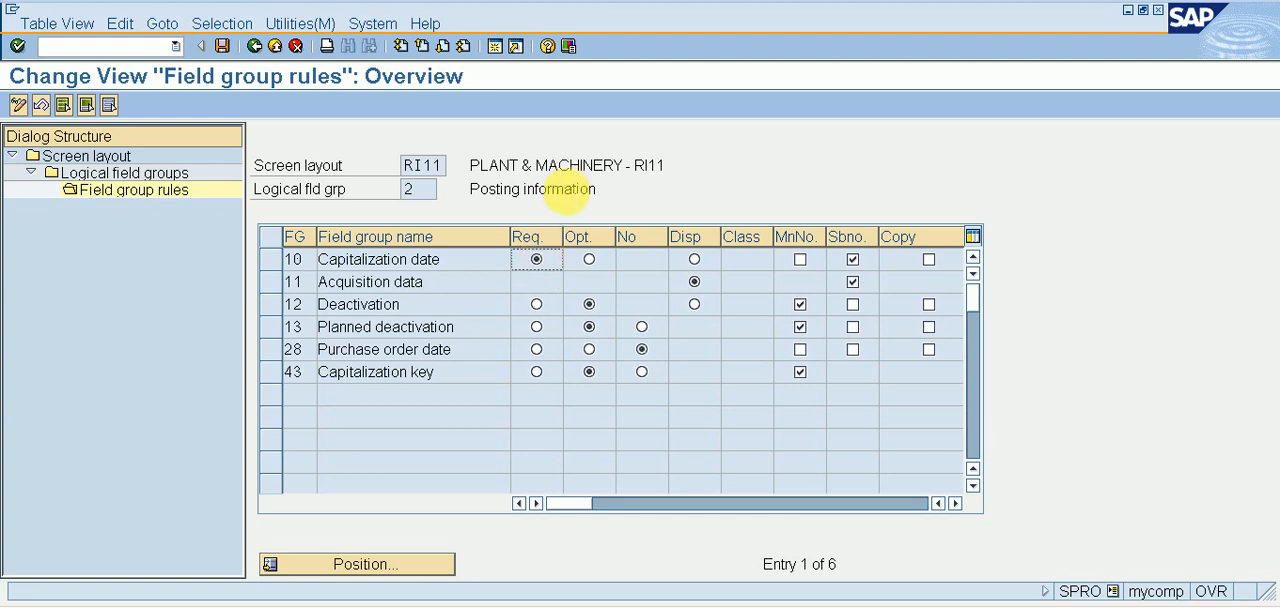
click(262, 54)
click(262, 54)
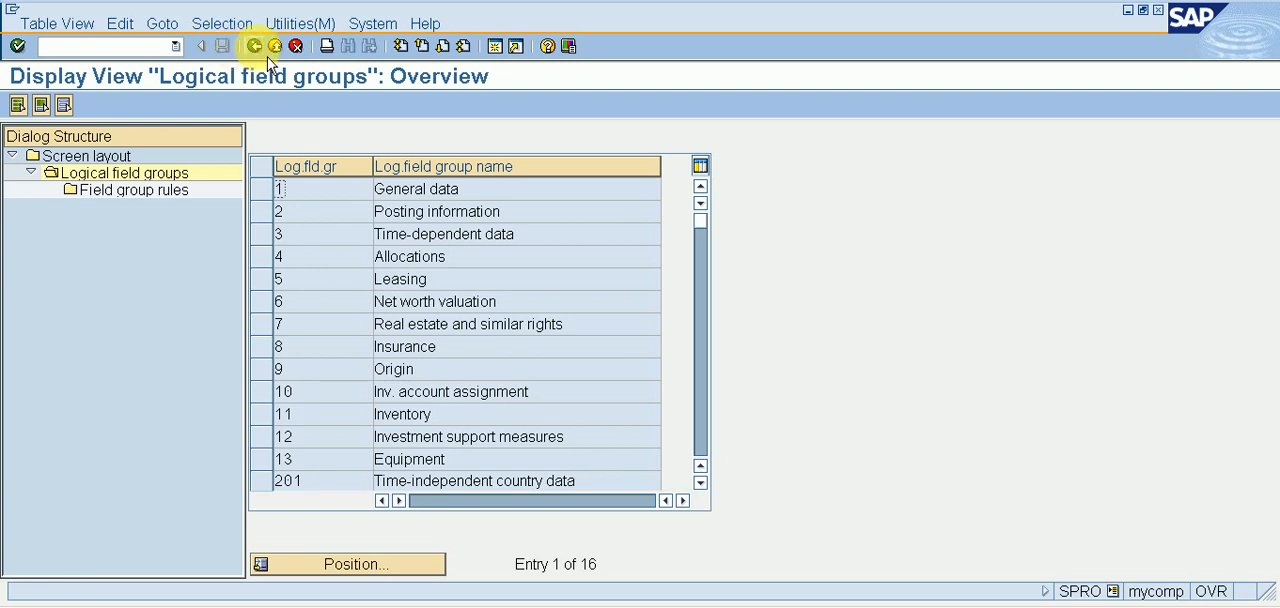
click(222, 46)
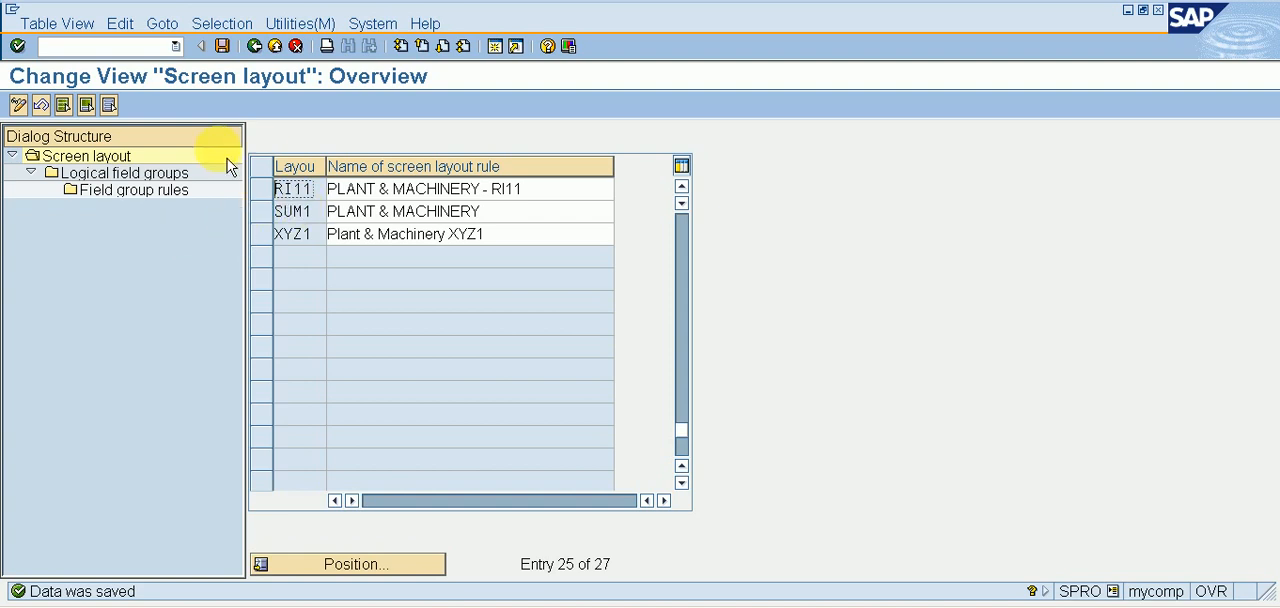
click(275, 47)
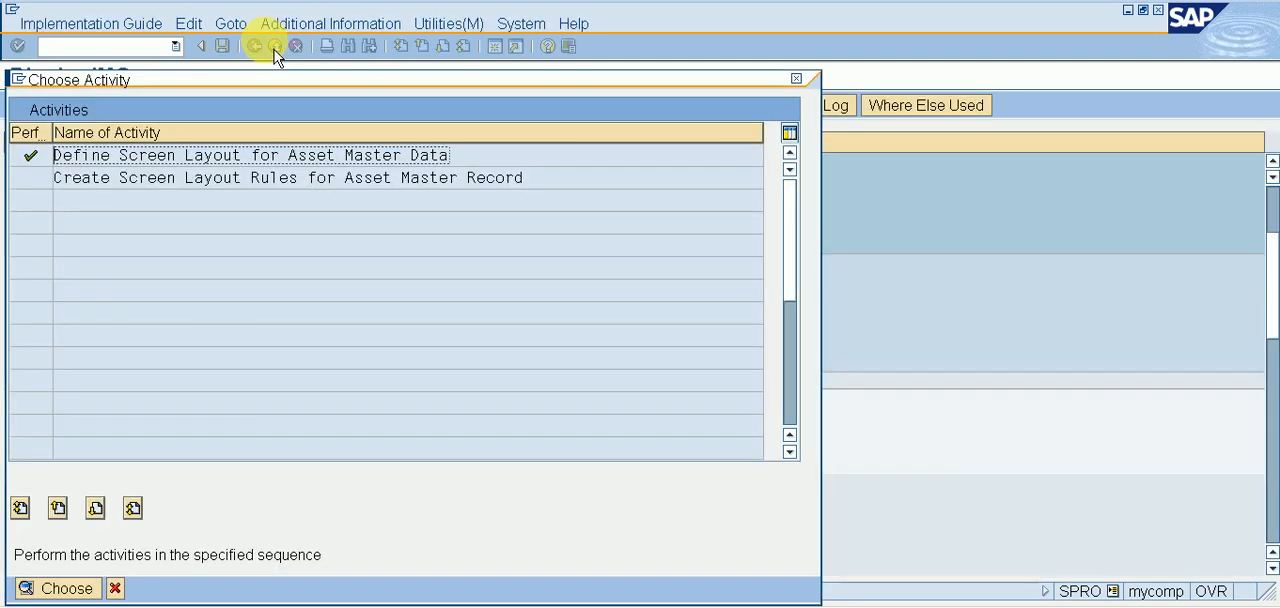
click(795, 79)
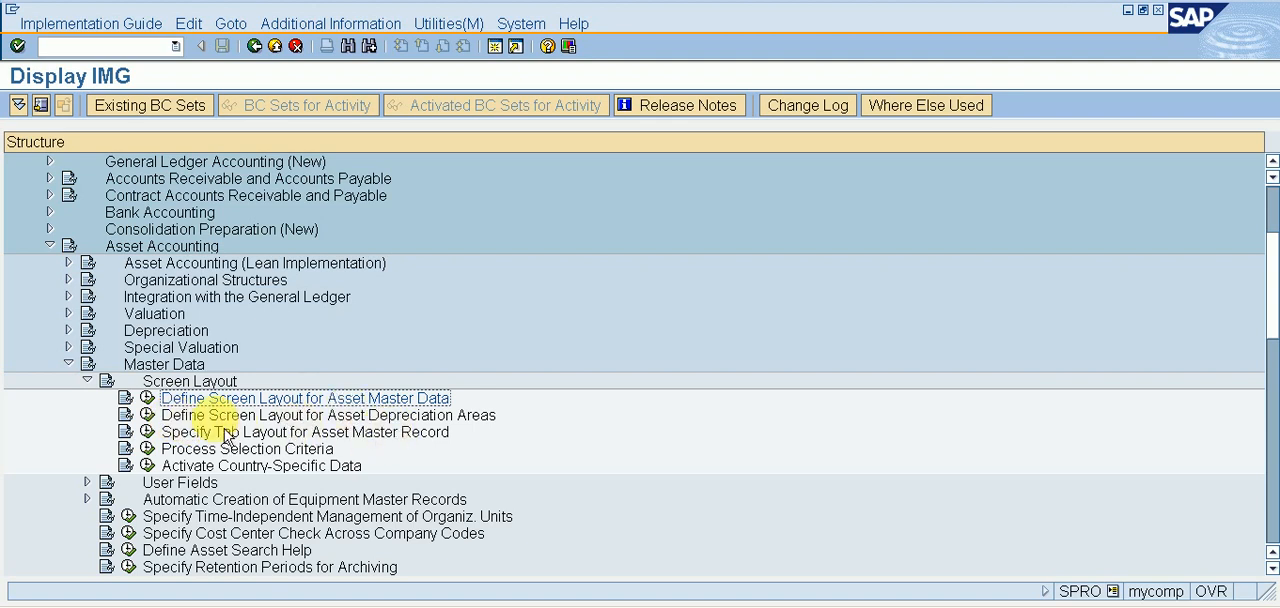
Review the field group rules of layout 1000 under Define Screen Layout for Asset Depreciation Areas, and return to the implementation guide.
click(148, 399)
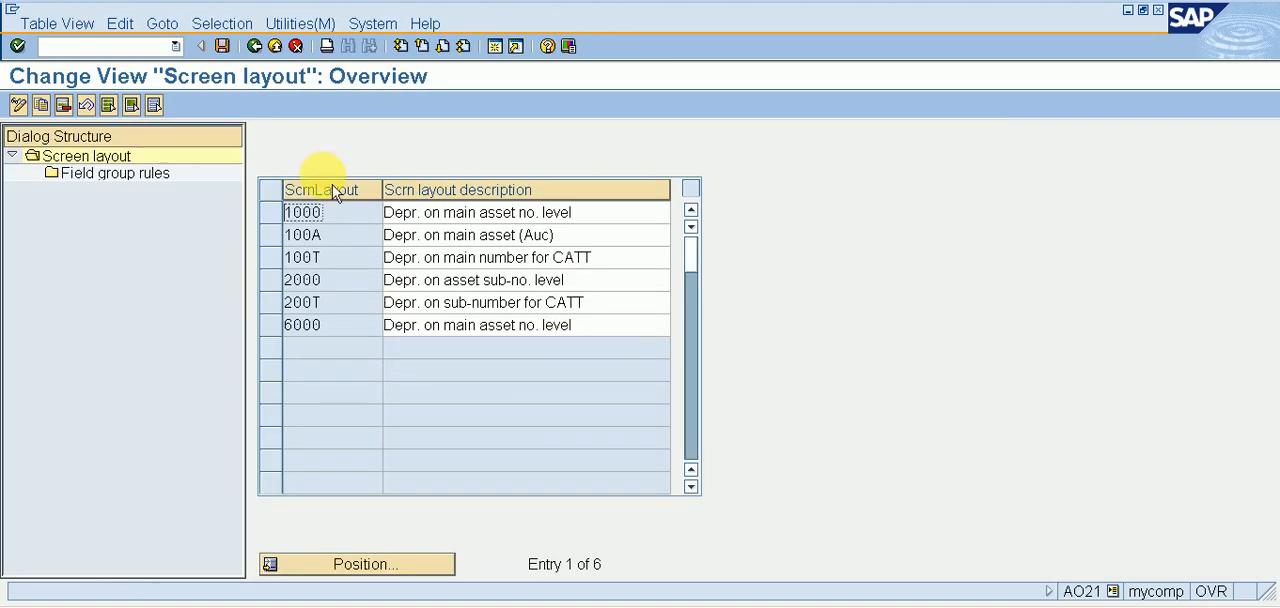
click(276, 216)
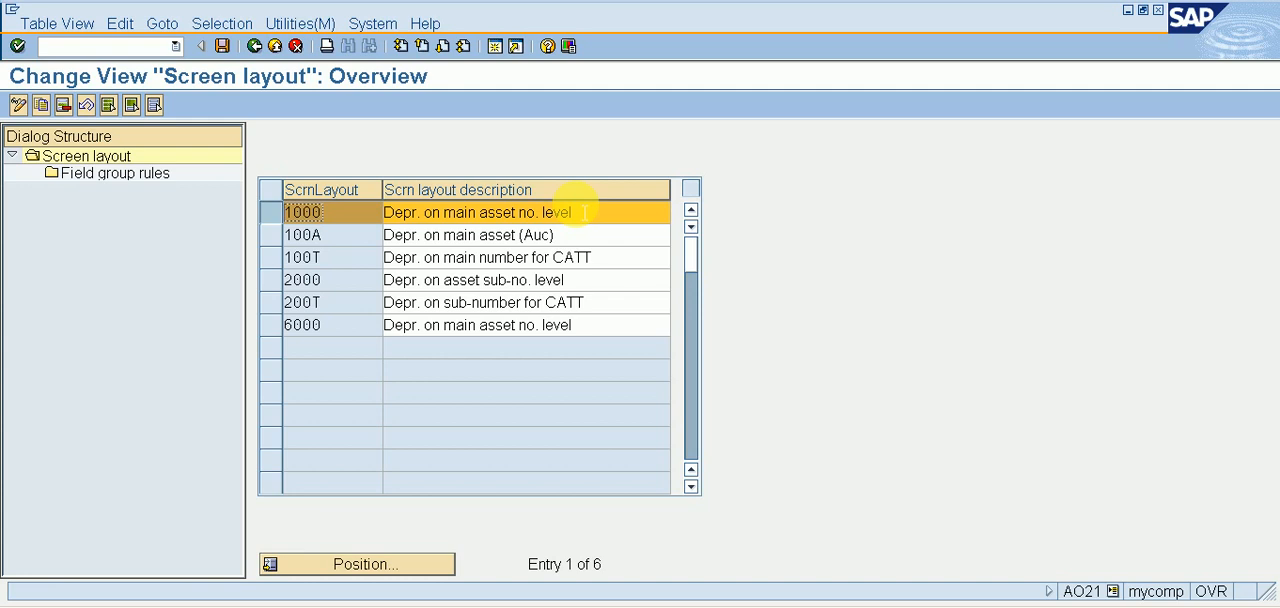
double_click(93, 174)
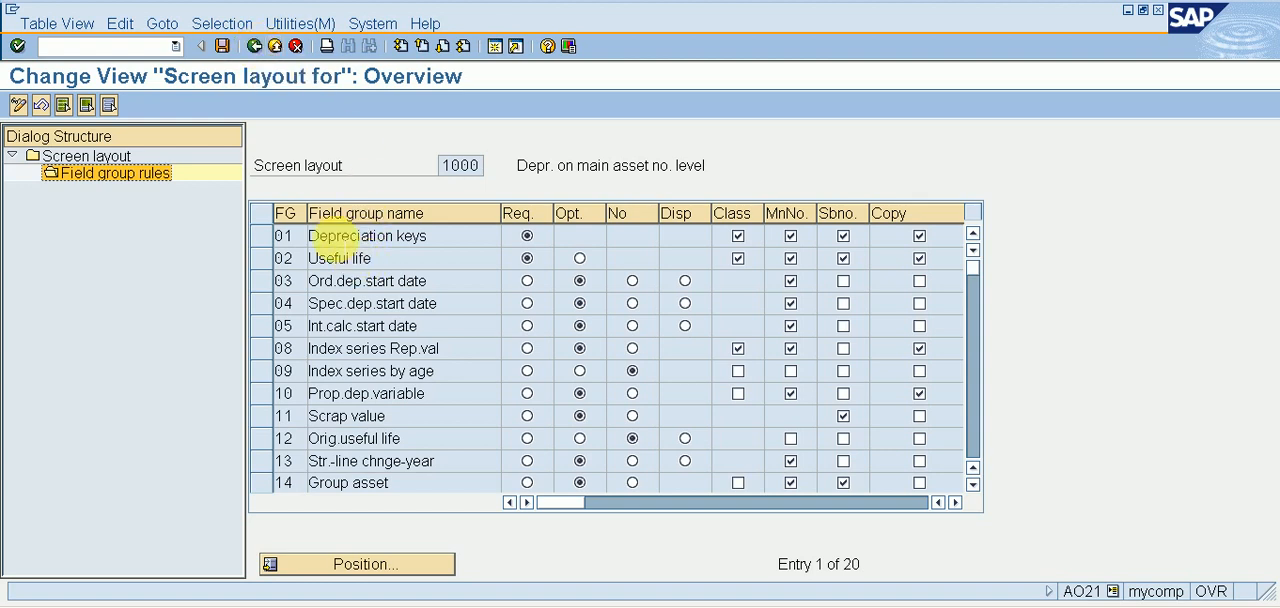
click(254, 46)
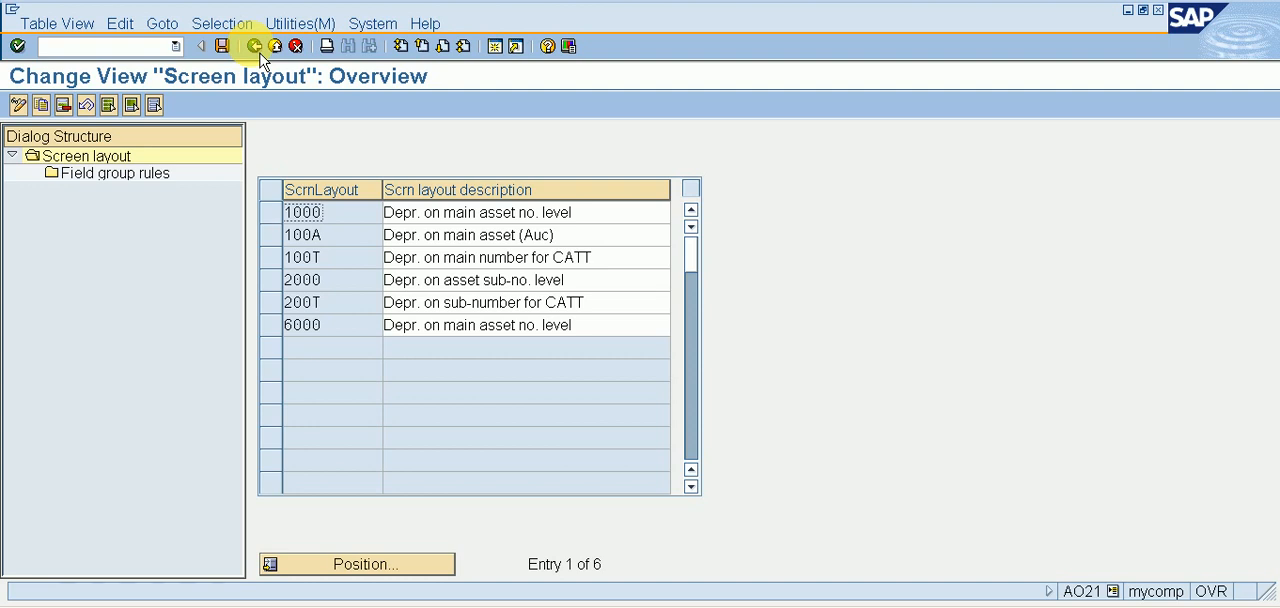
click(254, 46)
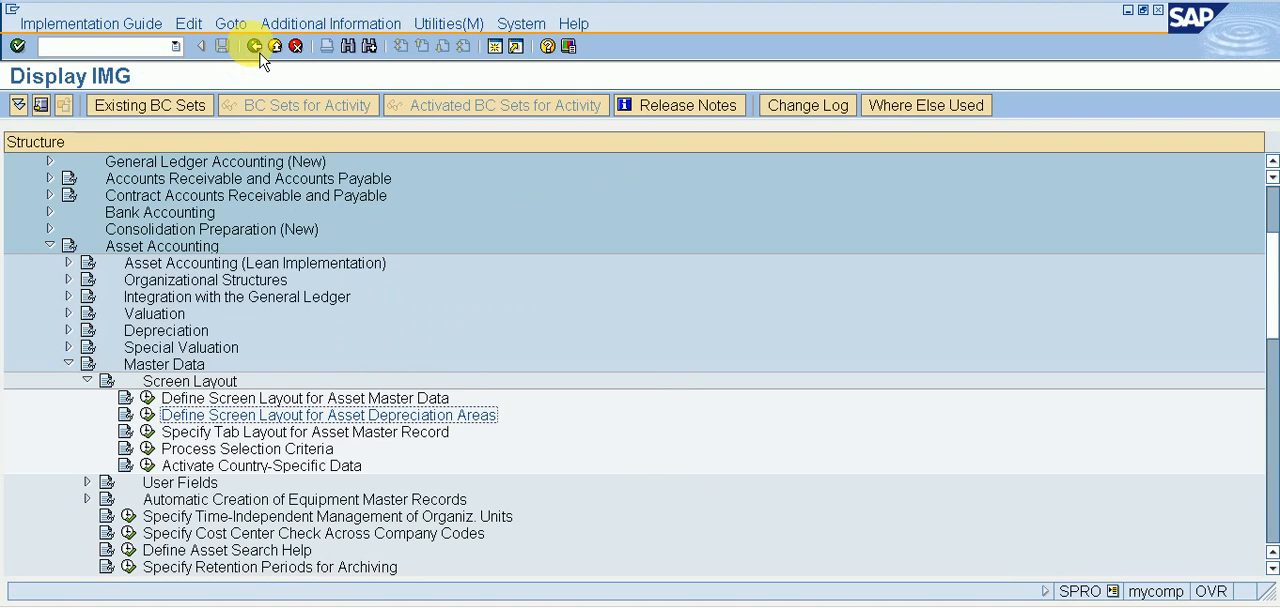
Go to the asset class overview for depreciation areas with transaction code /NOAYZ.
click(145, 48)
text(/N)
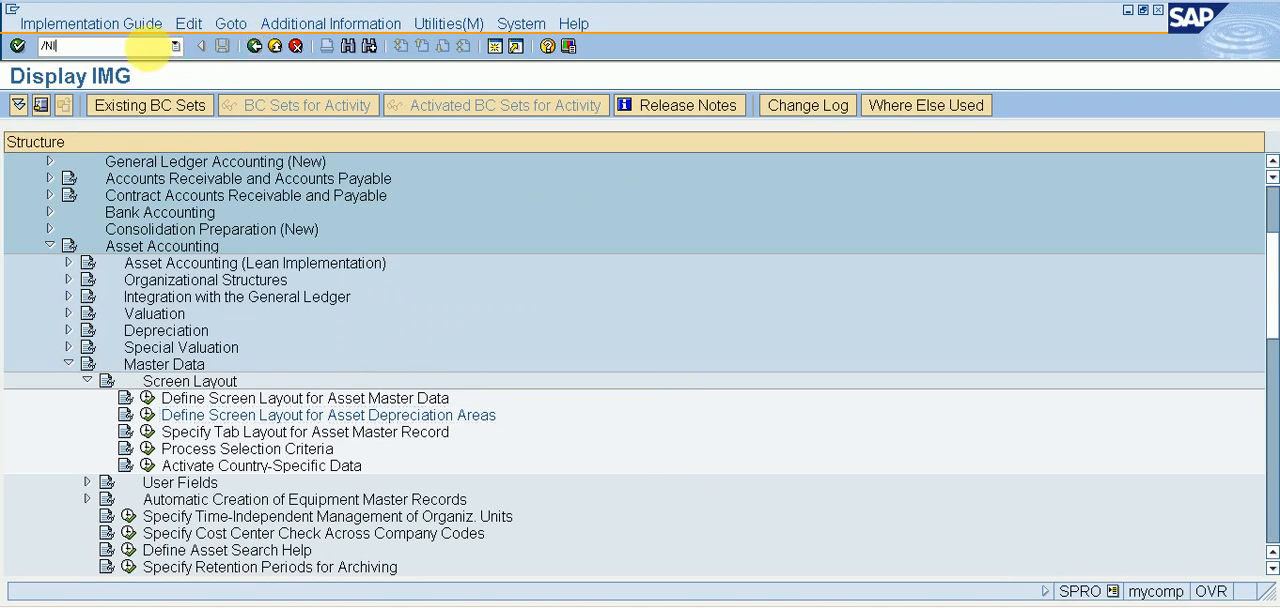
text(OAYZ)
key(Return)
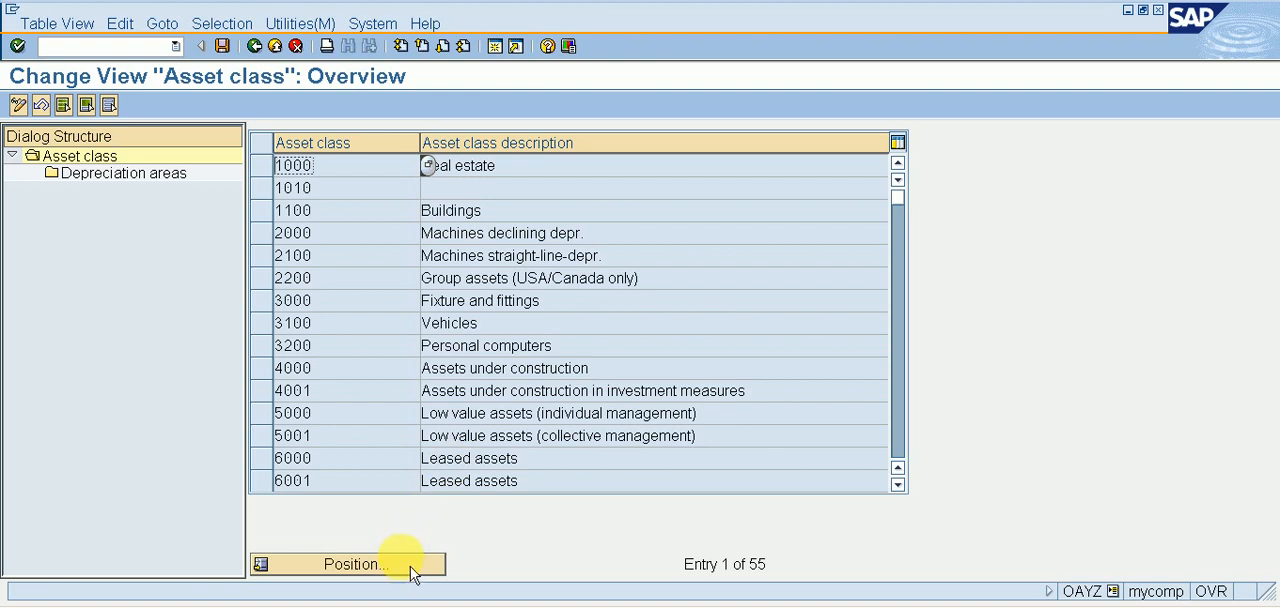
Find asset class RI11 and open the details of its Book depreciation area.
click(352, 564)
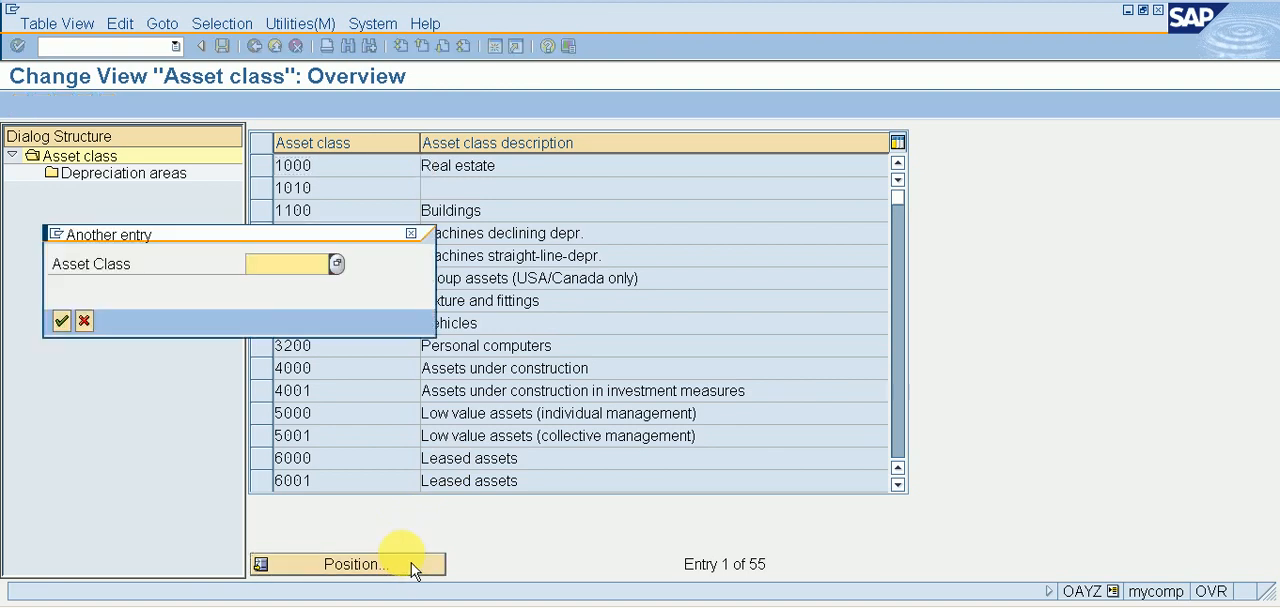
text(RI11)
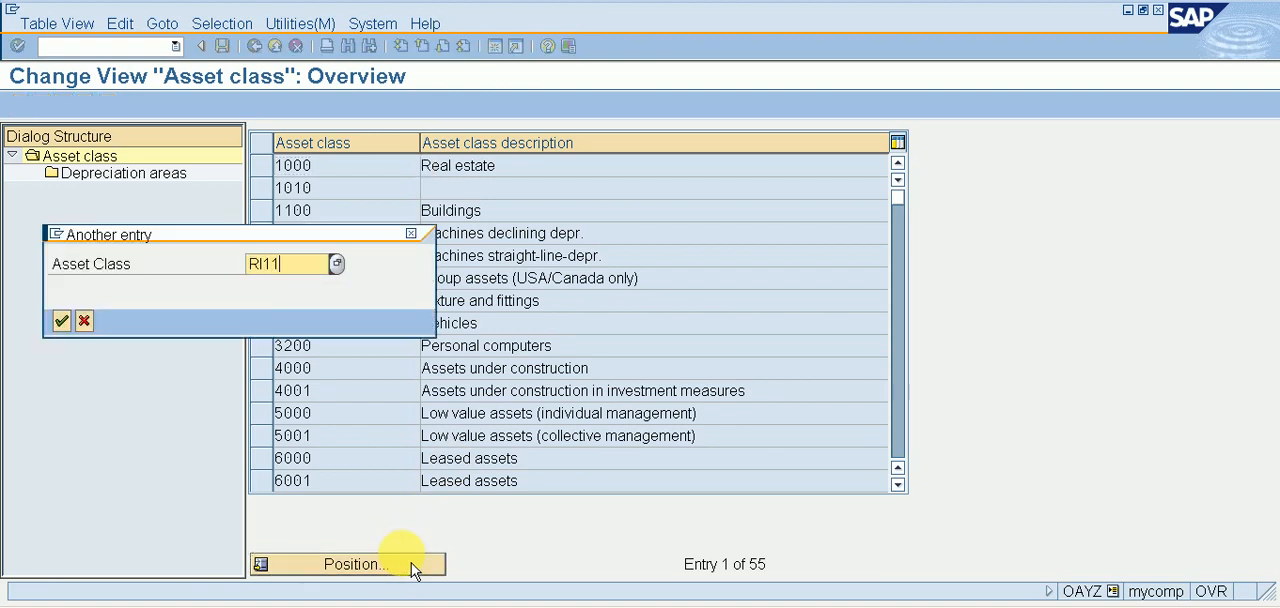
key(Return)
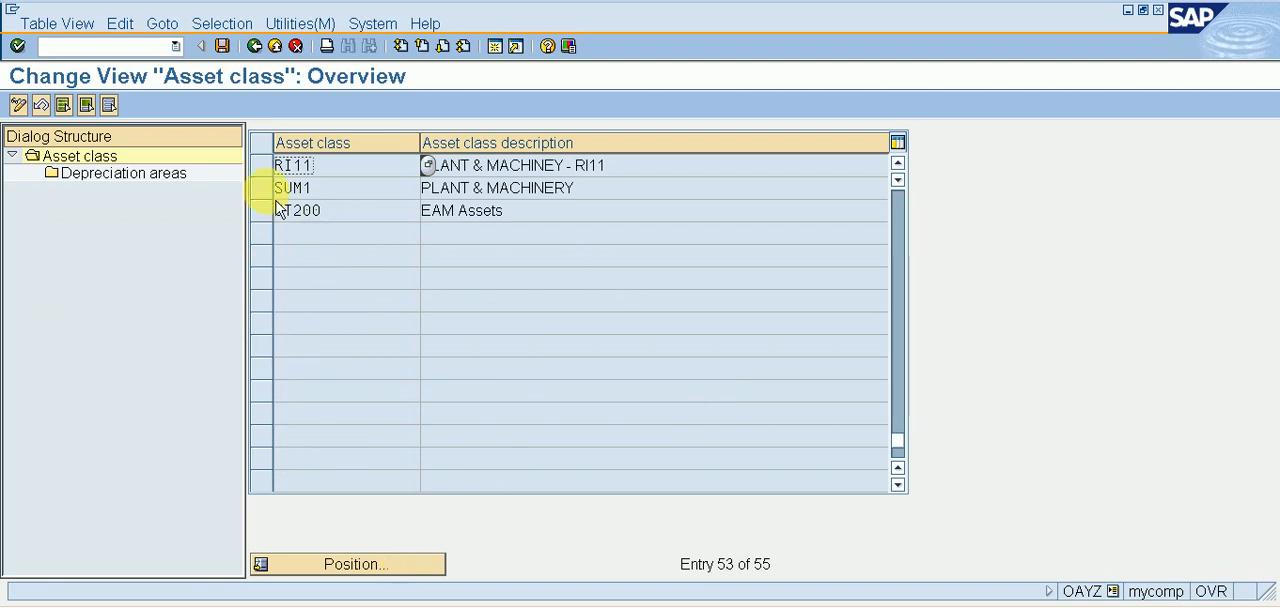
click(265, 171)
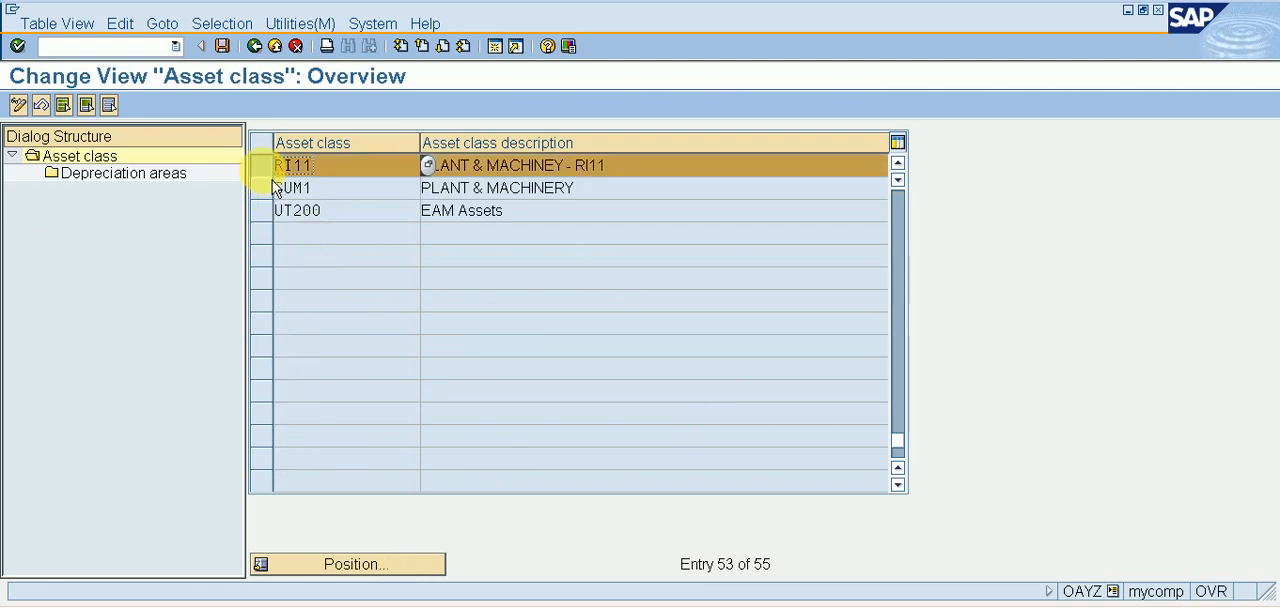
double_click(161, 186)
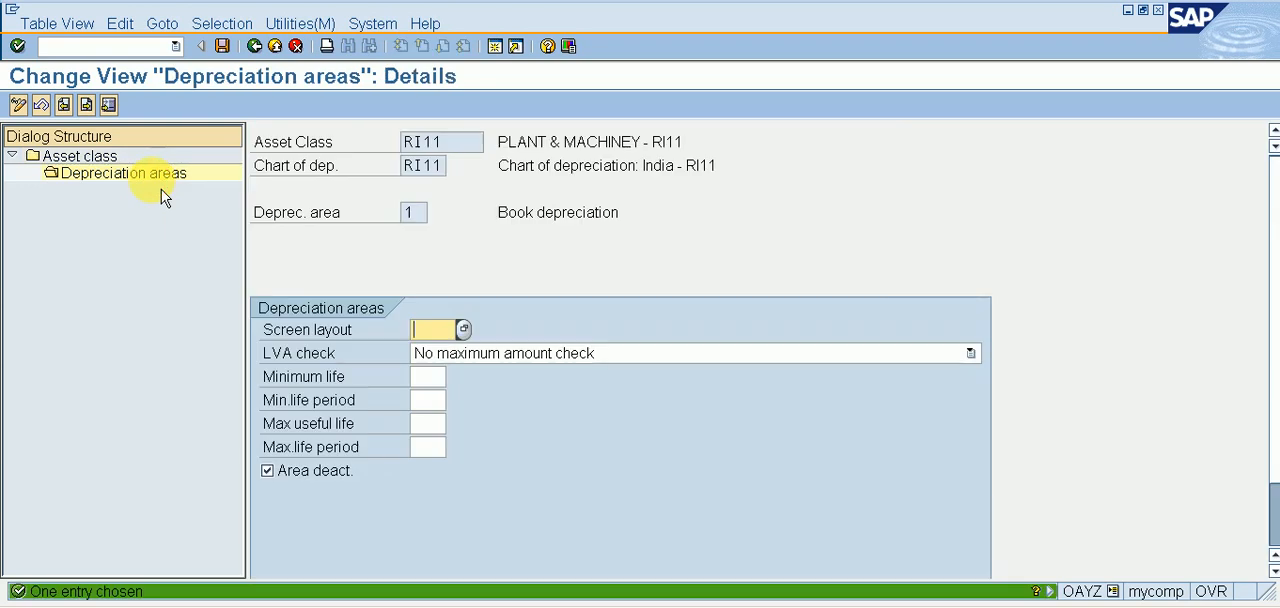
Assign screen layout 1000 to the Book depreciation area and clear its Area deact. option.
click(470, 334)
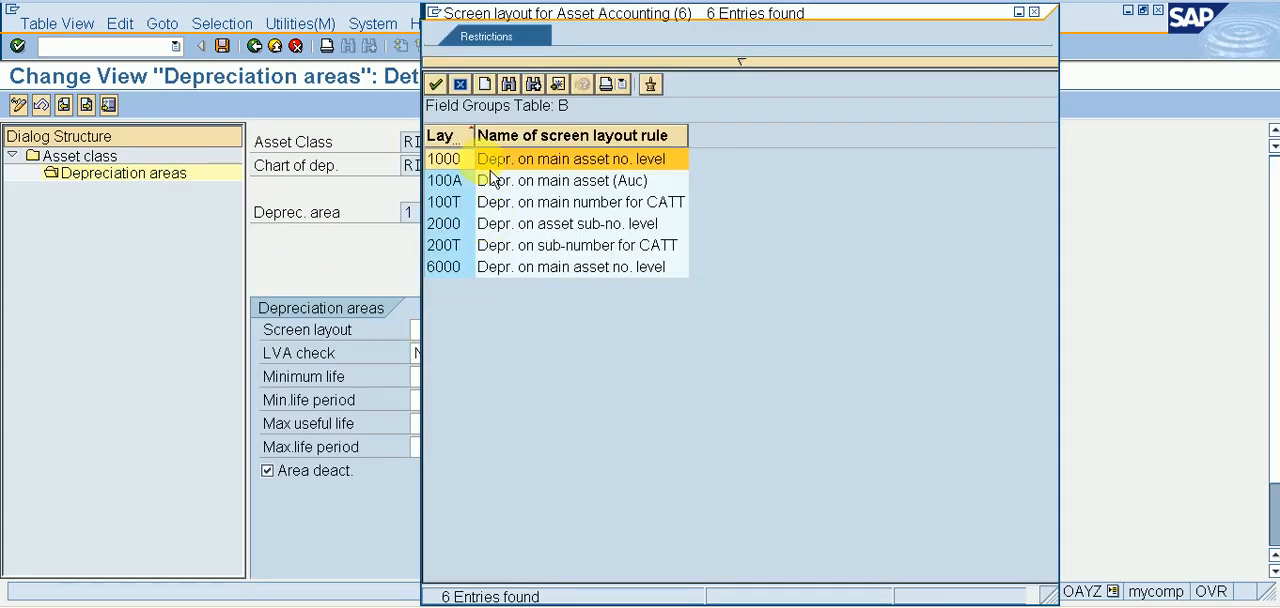
double_click(470, 167)
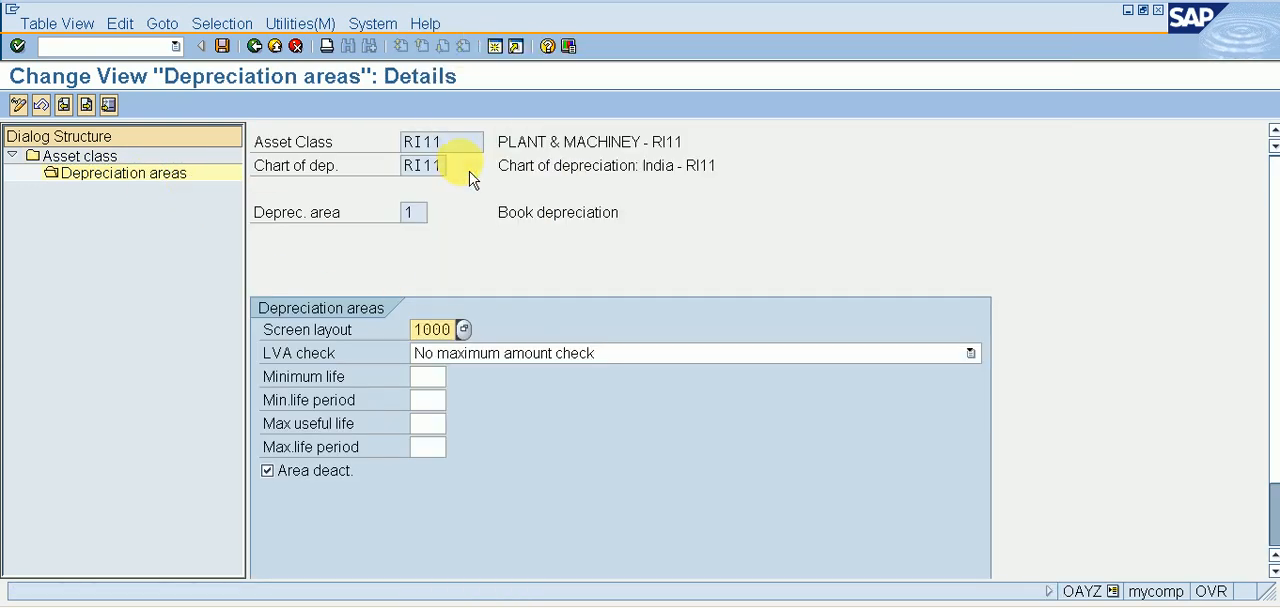
click(428, 377)
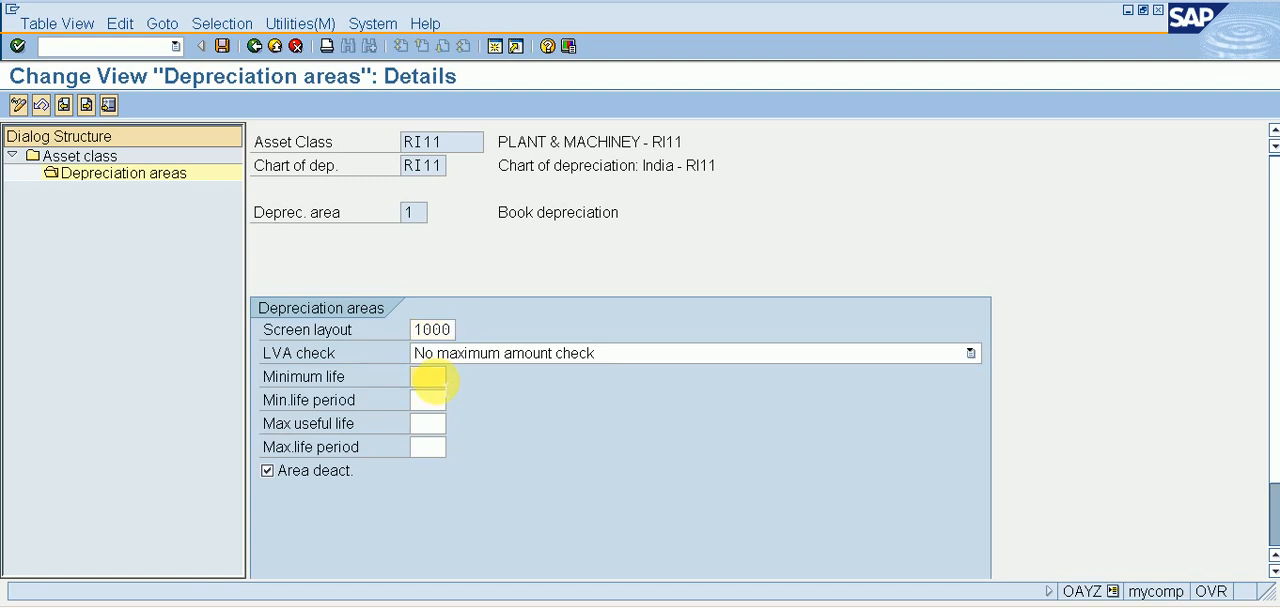
click(272, 478)
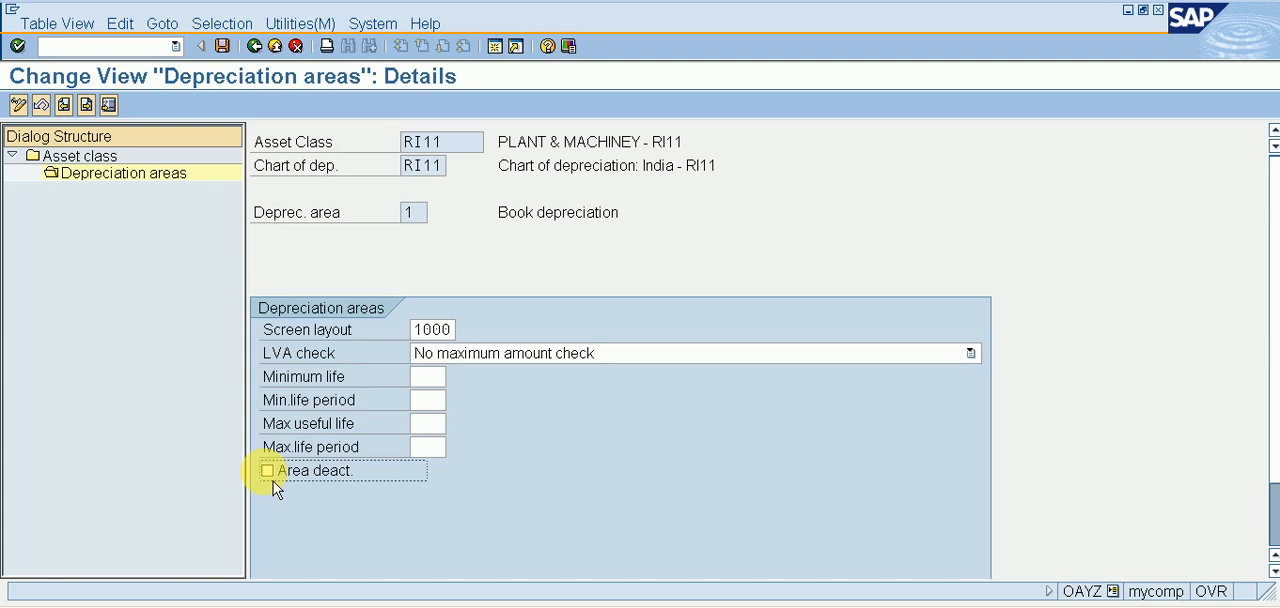
key(Return)
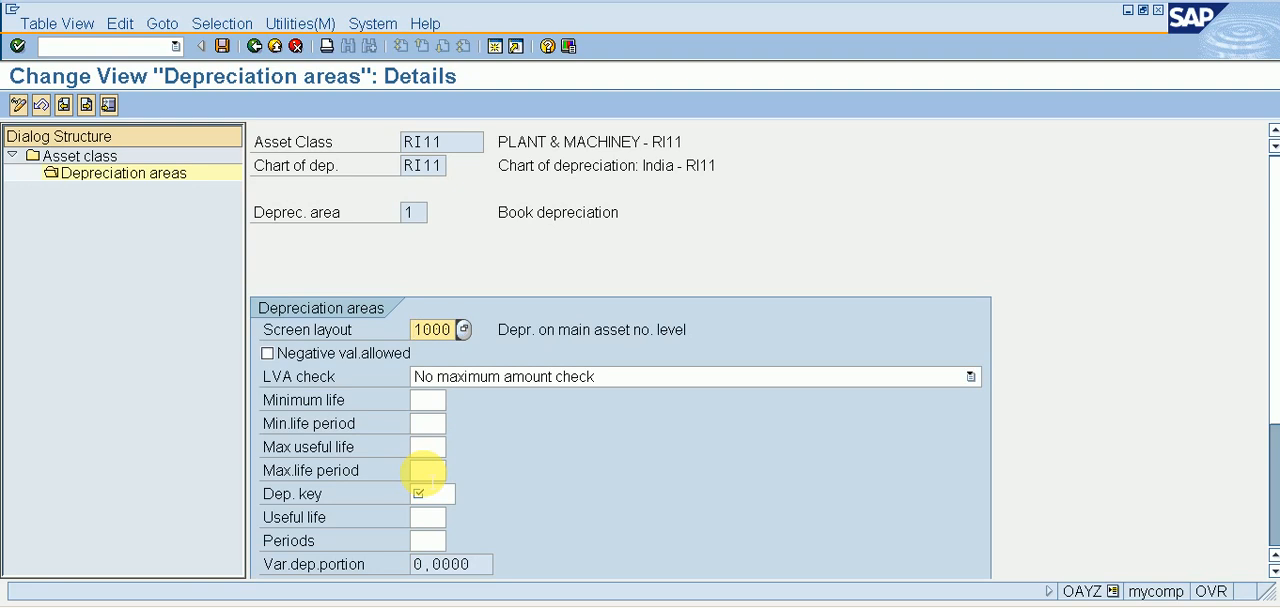
Set the Book depreciation area's maximum useful life to 15 and assign depreciation key RI11.
click(425, 447)
text(15)
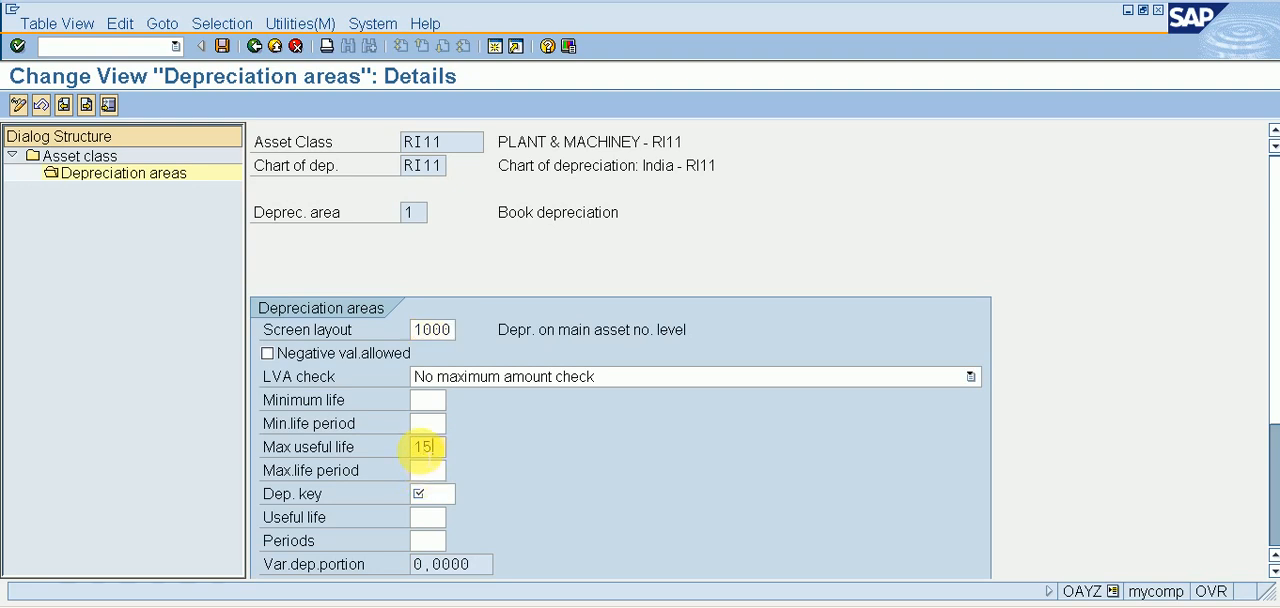
key(Tab)
key(Tab)
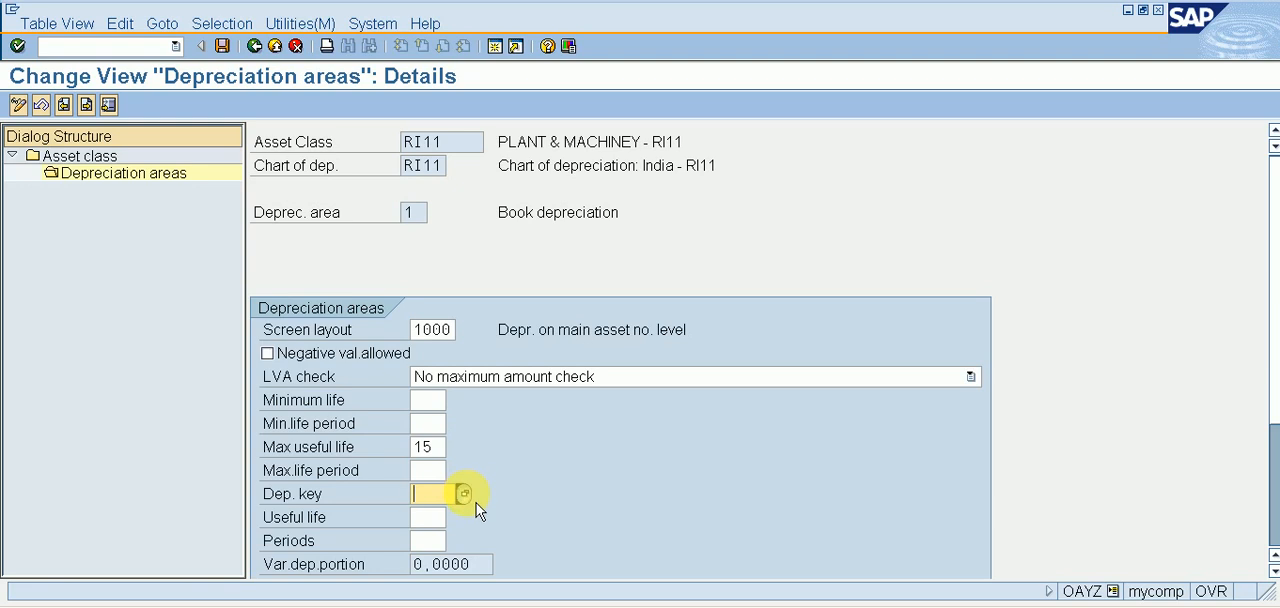
click(464, 494)
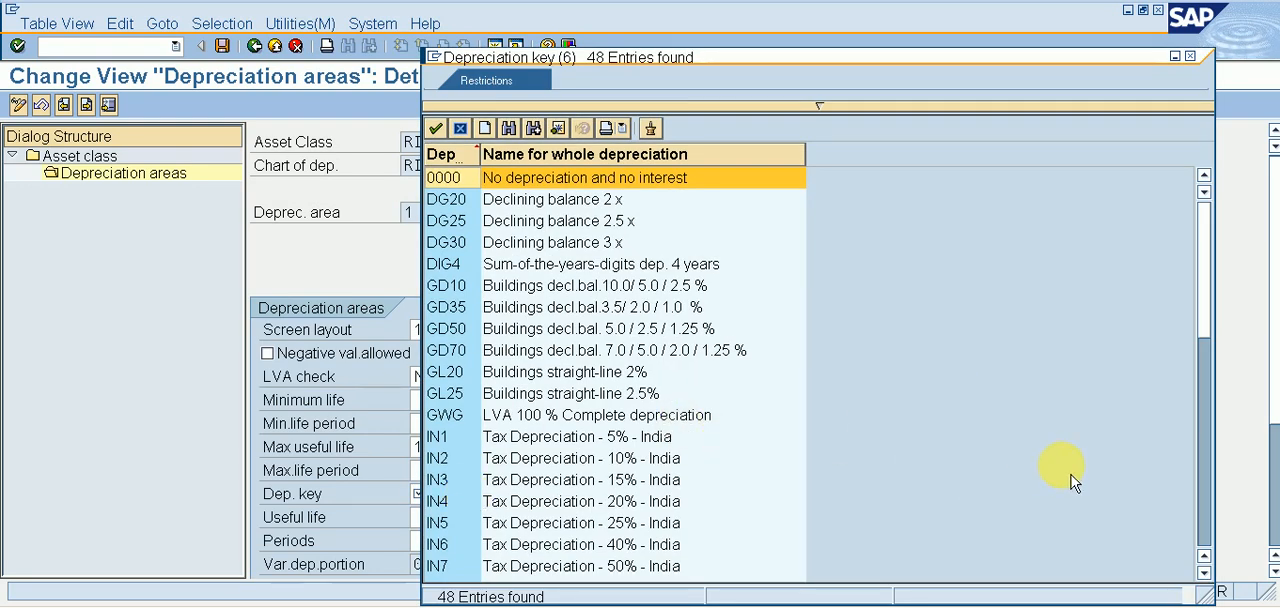
click(1205, 485)
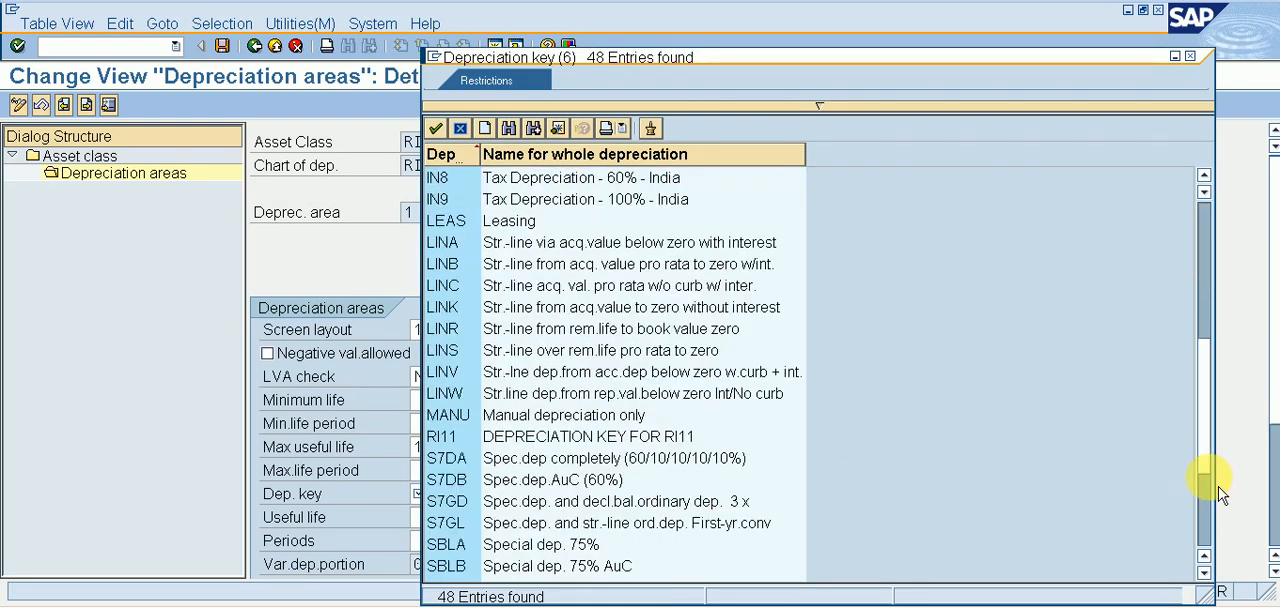
double_click(560, 436)
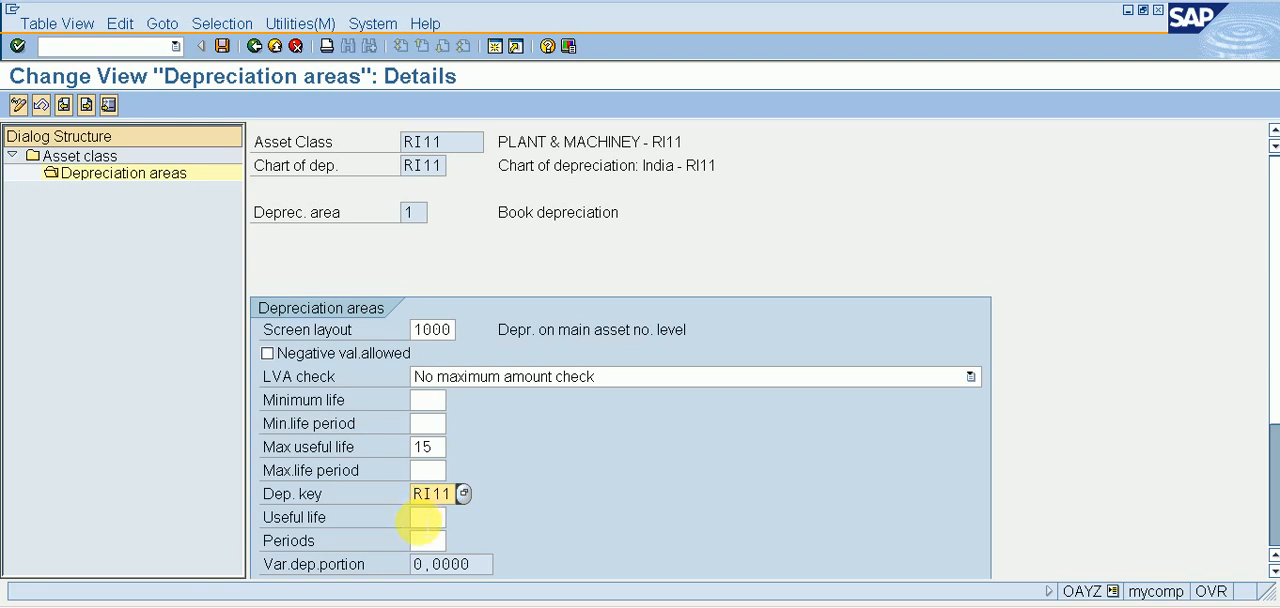
Set the Book depreciation area's useful life to 15 years and save the depreciation area settings.
click(425, 517)
text(15)
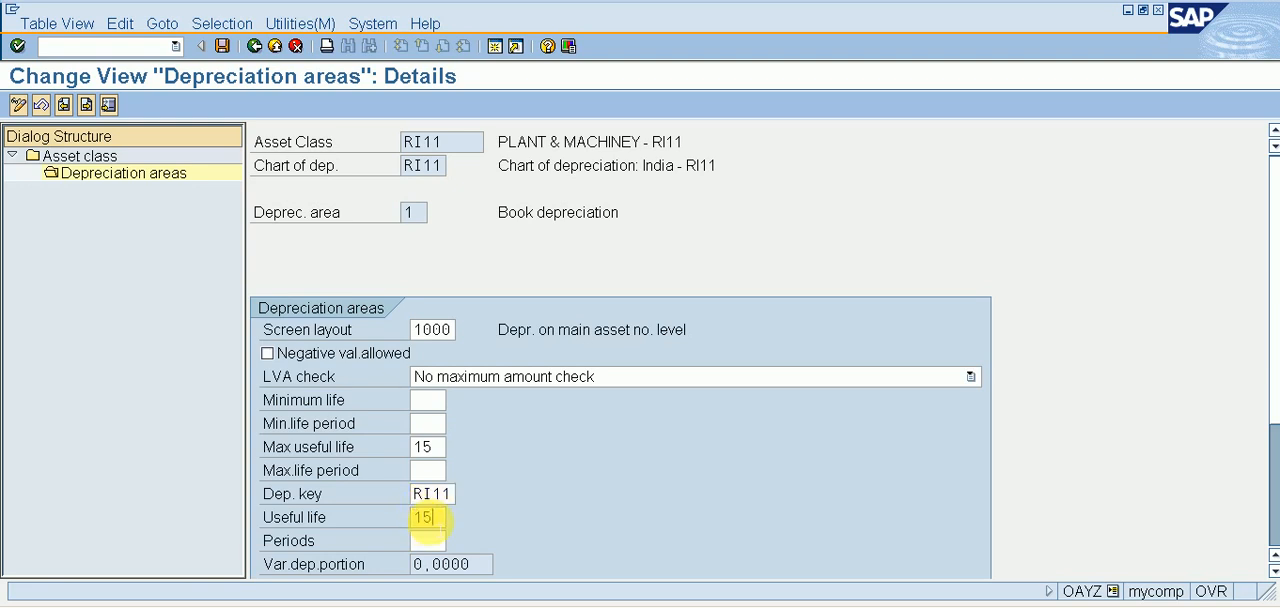
click(223, 47)
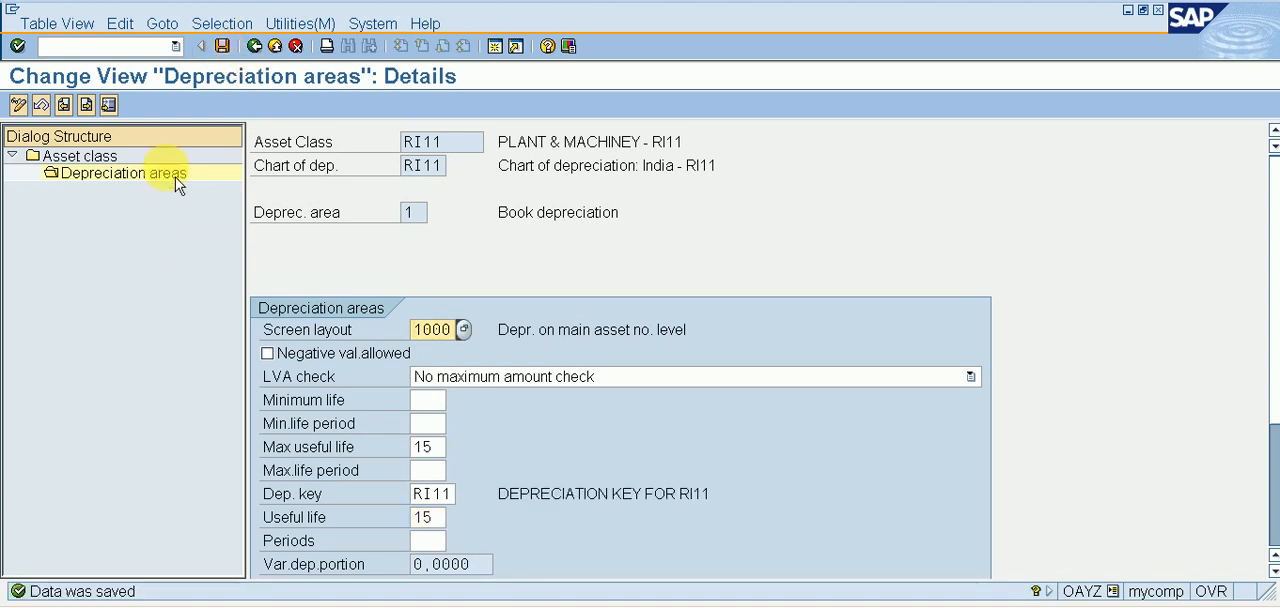
Start creating an asset with transaction code /NAS01 for asset class RI11 in company code RI11.
click(121, 45)
text(/NAS01)
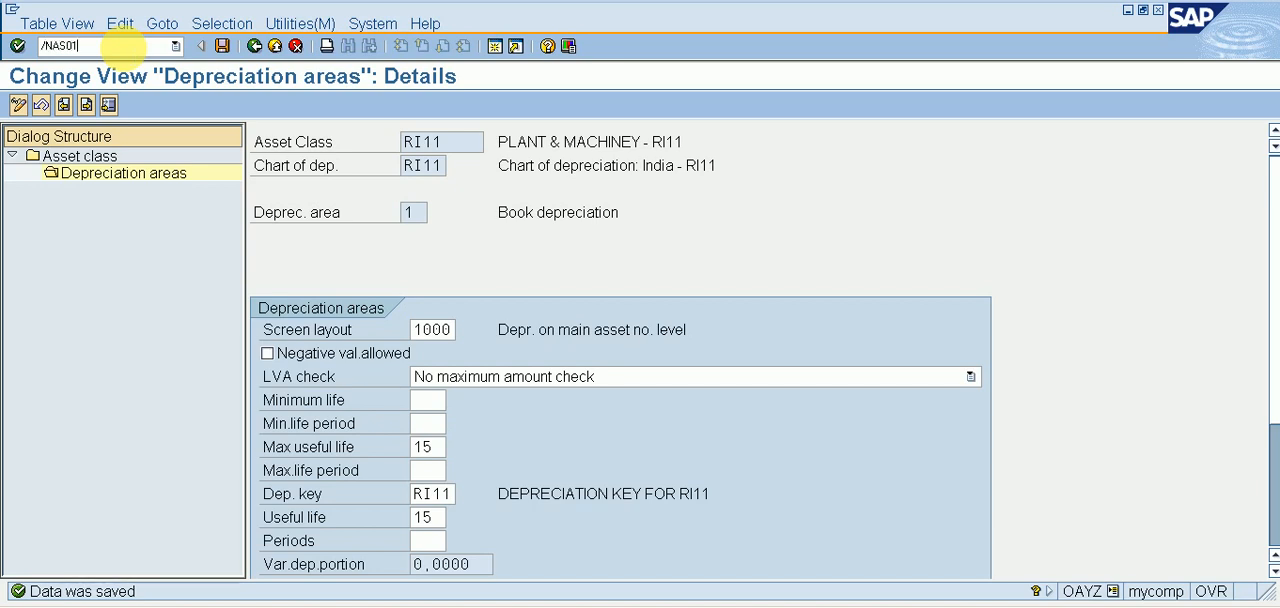
key(Return)
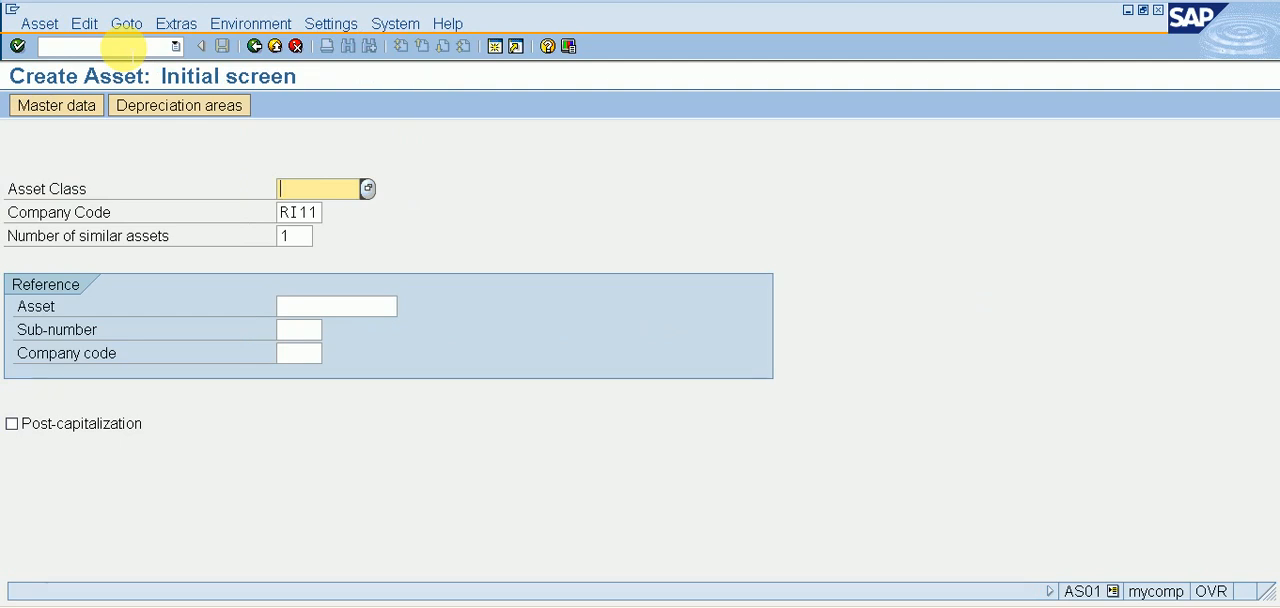
text(RI11)
key(Return)
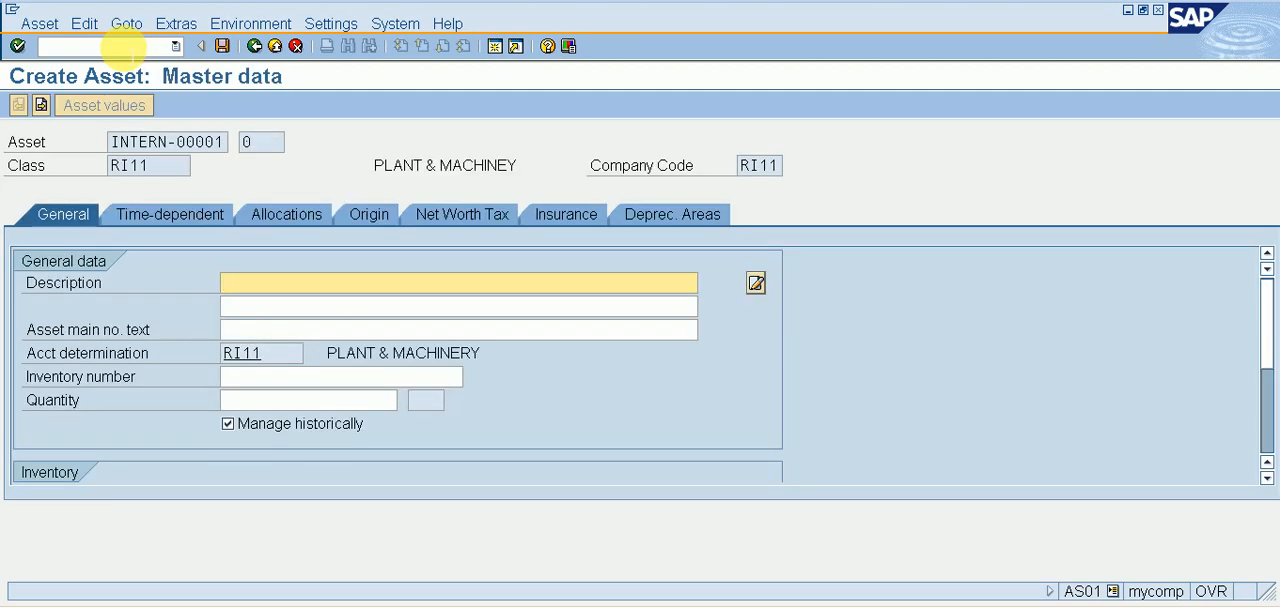
Describe the new asset as PLANT & MACHINERY and clear its Manage historically option.
text(PLANT 7)
key(BackSpace)
text(& MACHINERY)
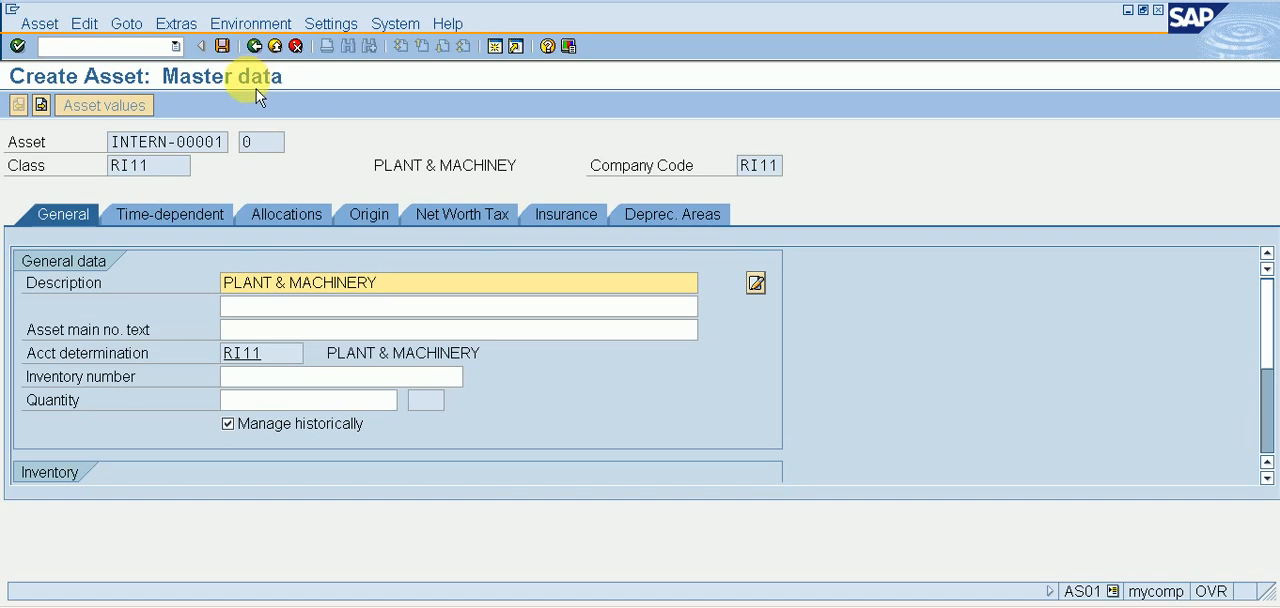
click(305, 424)
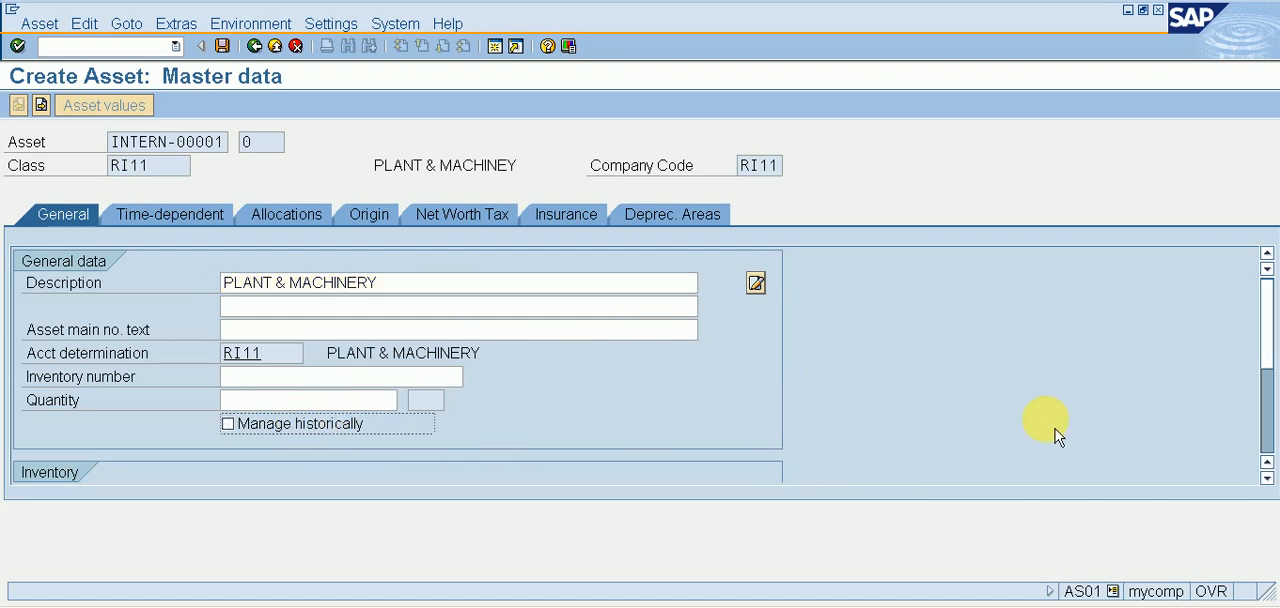
Set the asset's capitalization date to 01.04.2021 in its posting information.
click(1267, 424)
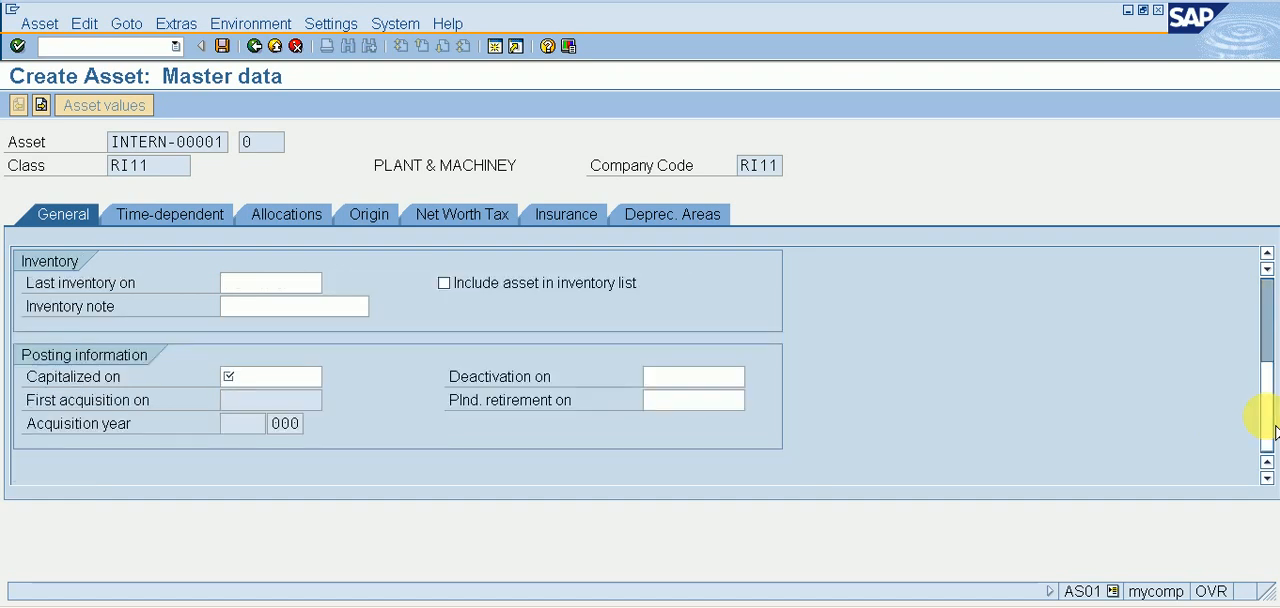
click(268, 377)
text(01.04.202)
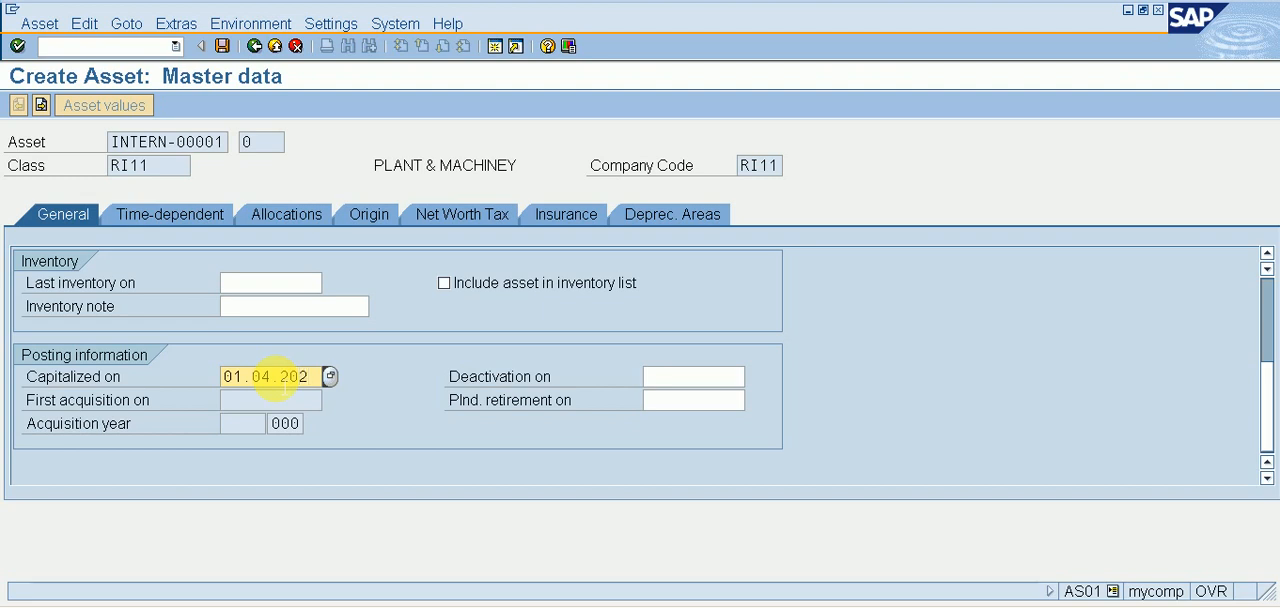
text(1)
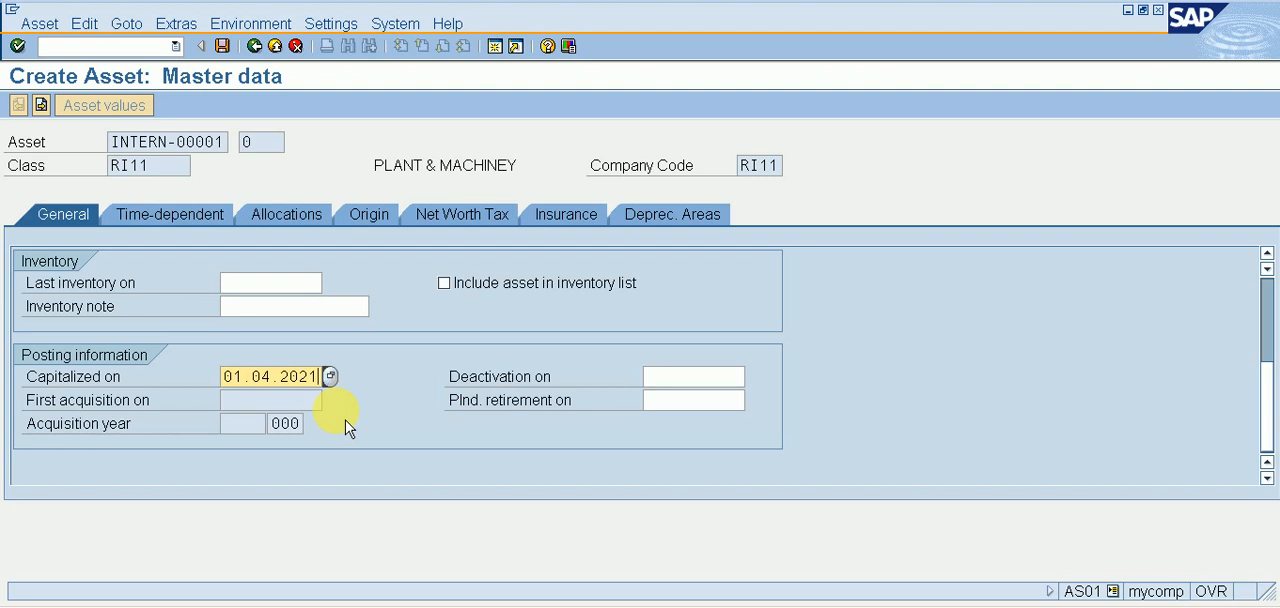
Set the ordinary depreciation start date of the asset's Book depreciation area to 01.04.2021.
click(386, 222)
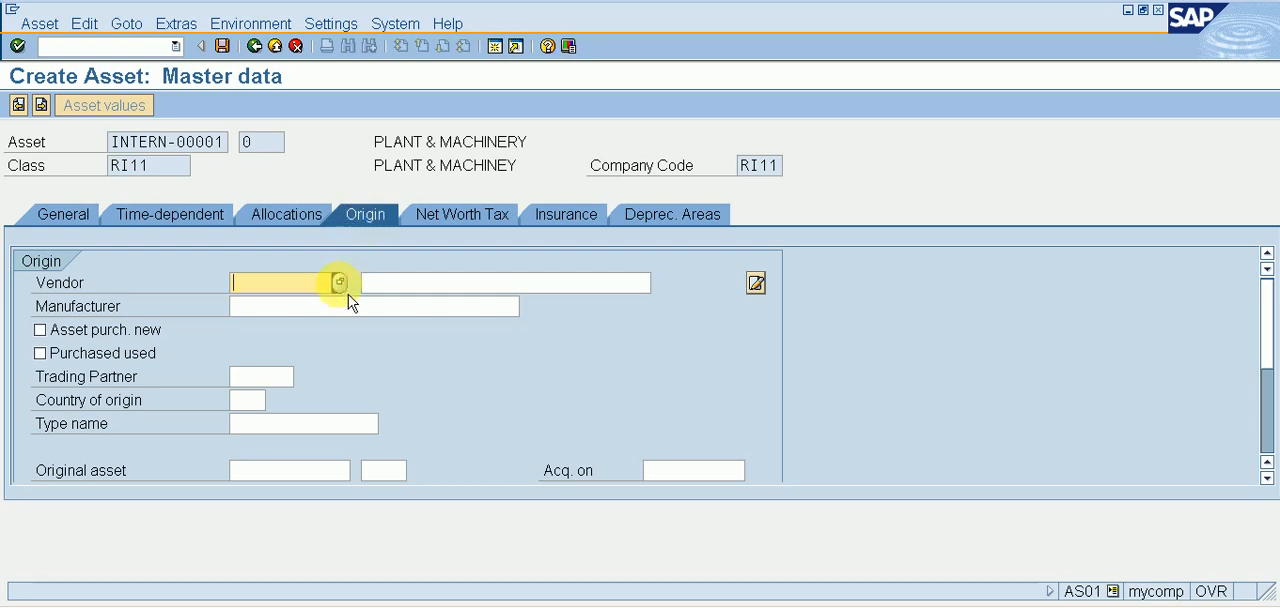
click(667, 229)
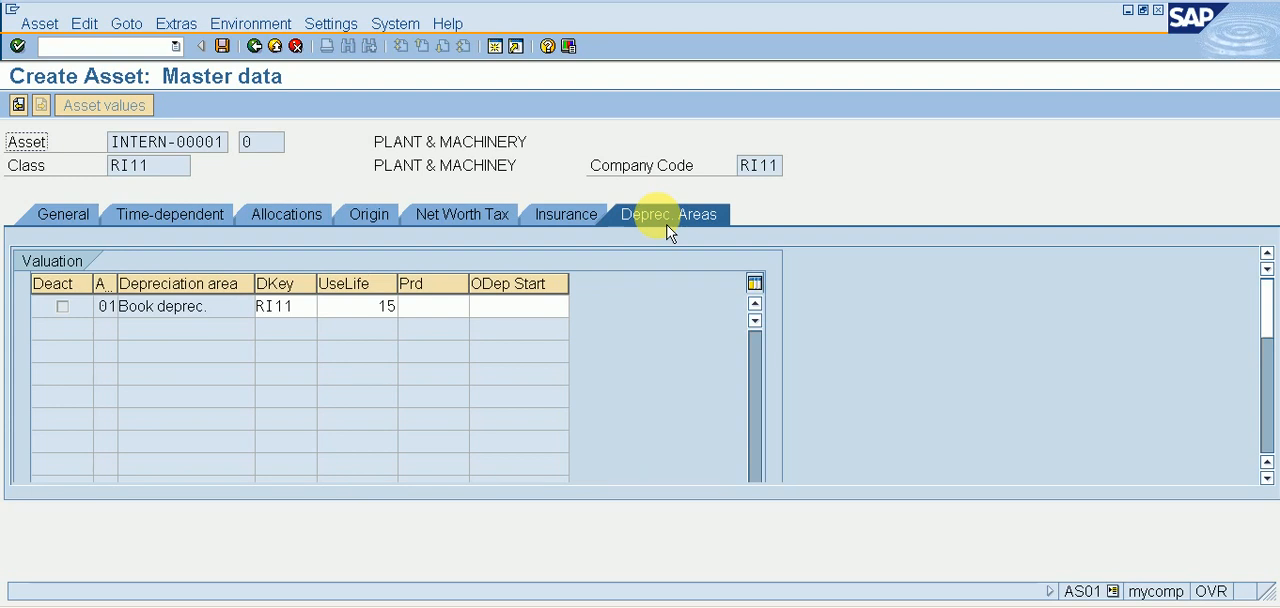
click(513, 306)
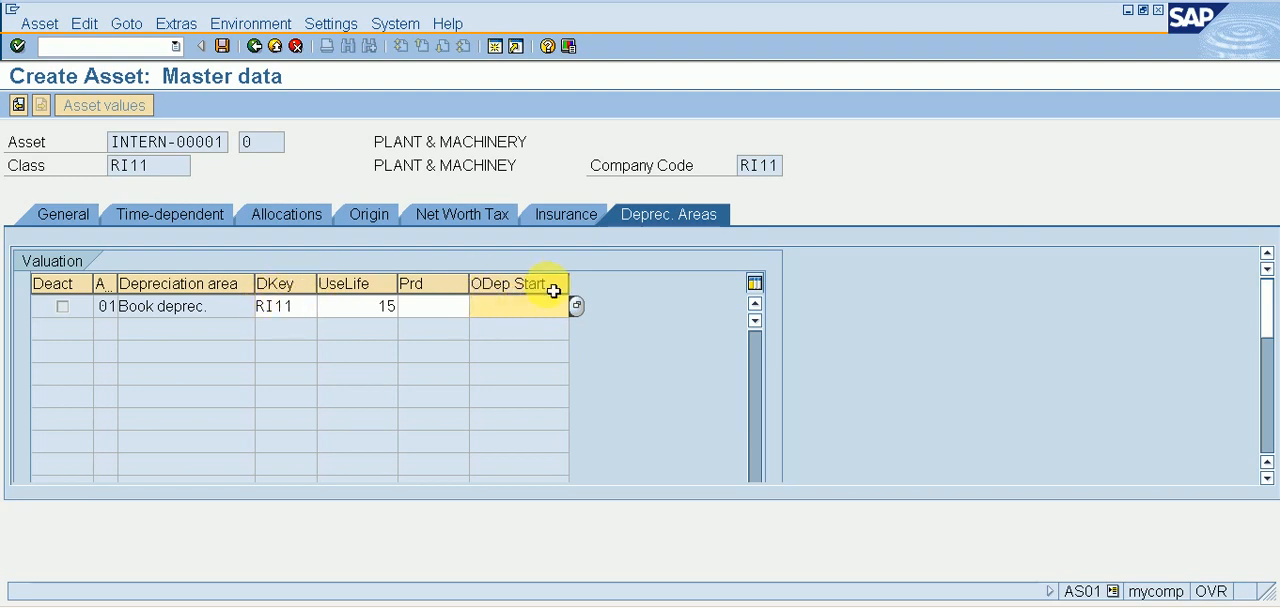
text(01.04.2020)
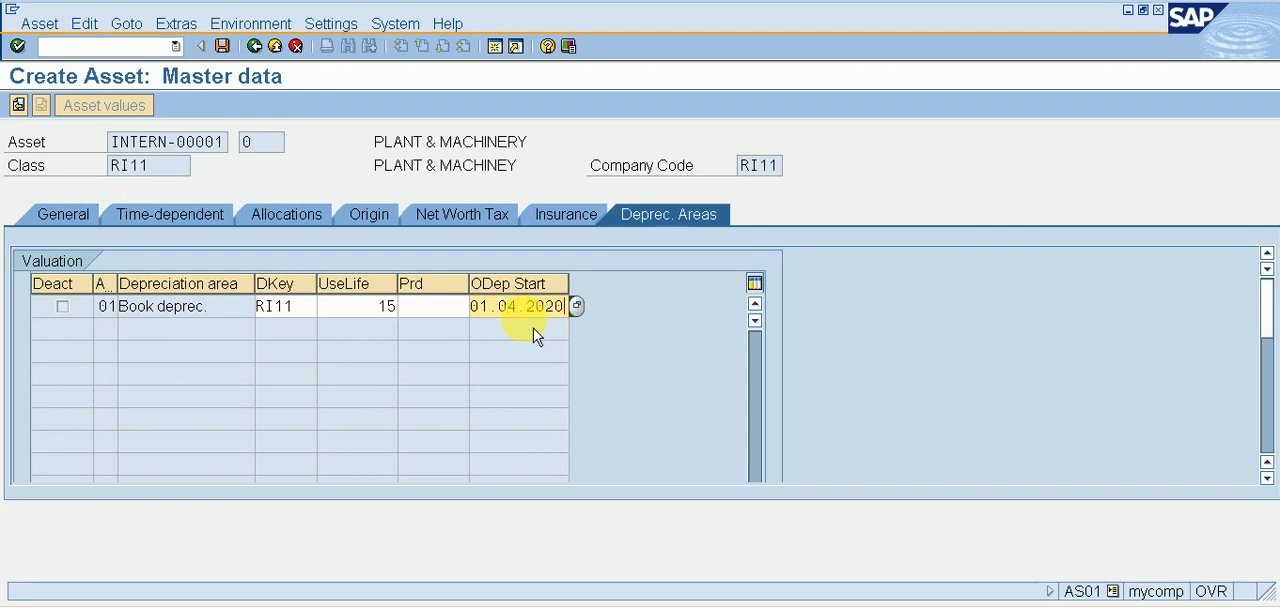
key(BackSpace)
text(1)
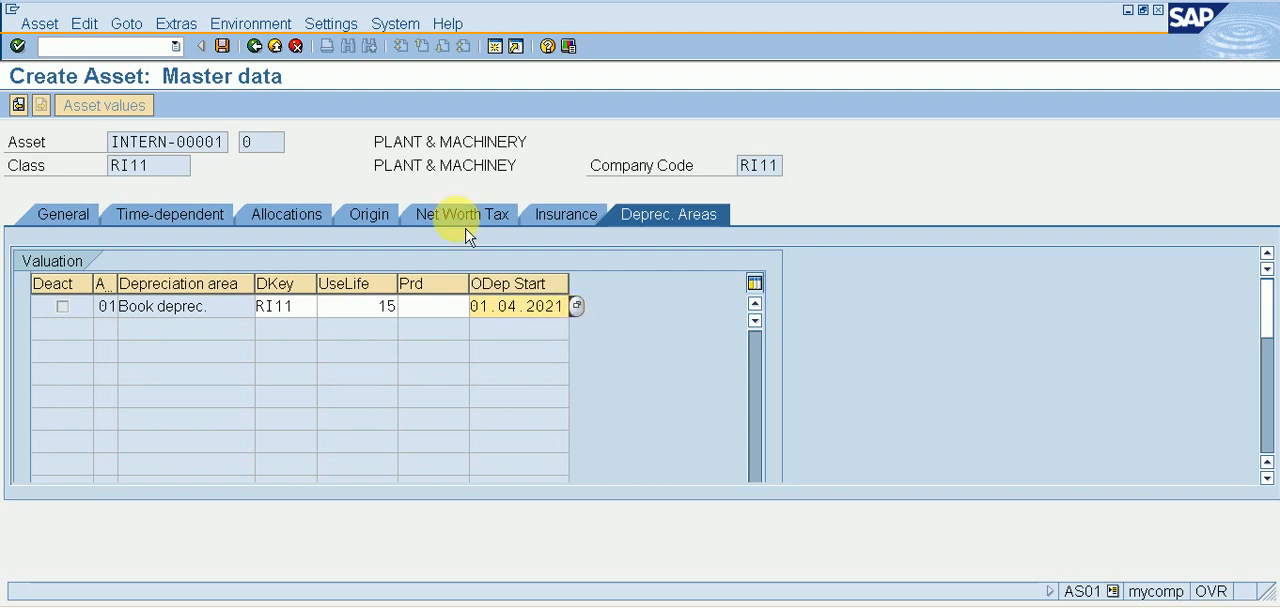
Enter a scrap value of 5 % for the Book depreciation area and save the new asset.
click(222, 46)
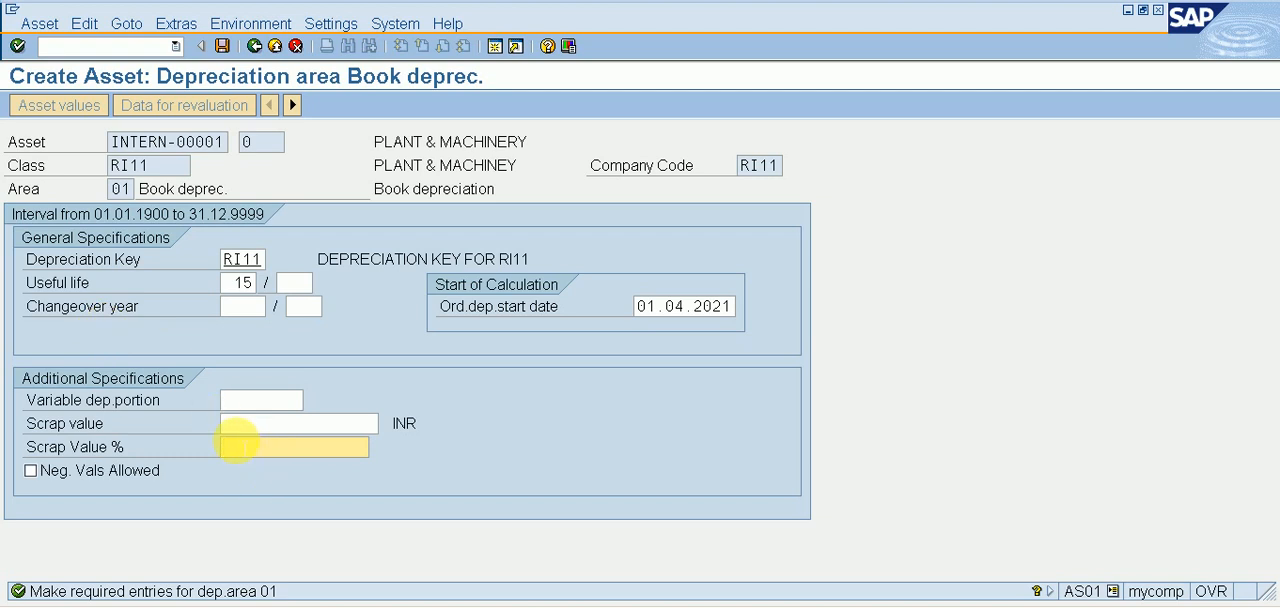
text(5)
click(222, 46)
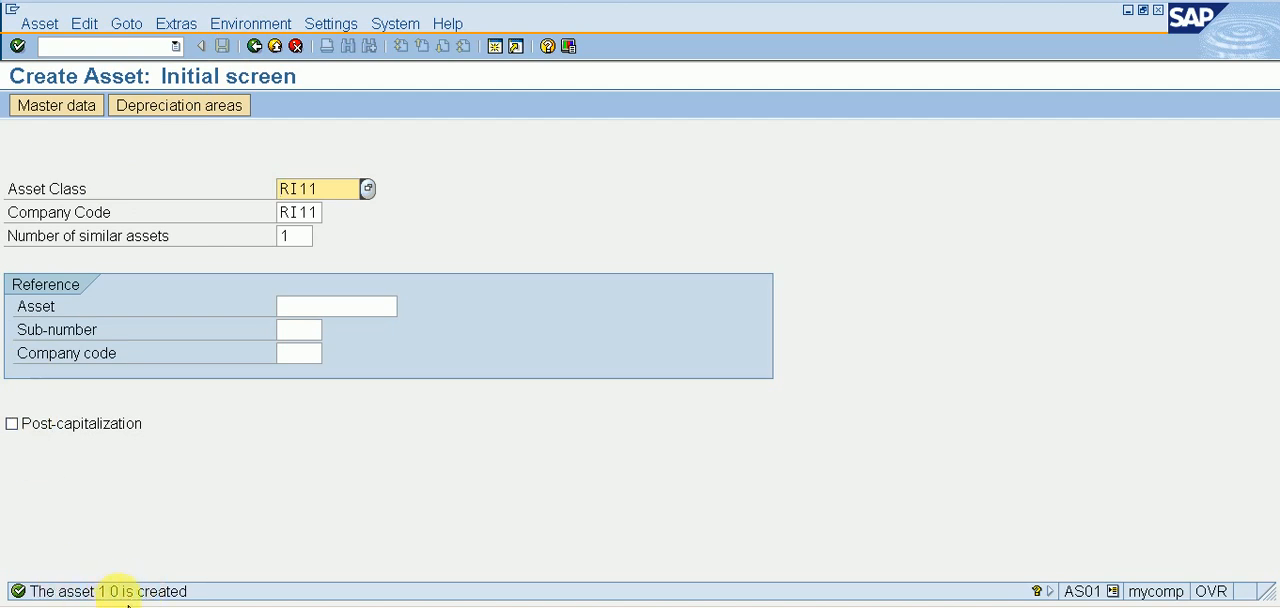
Start creating a subnumber for asset 1 in company code RI11 with transaction code /NAS11.
click(149, 46)
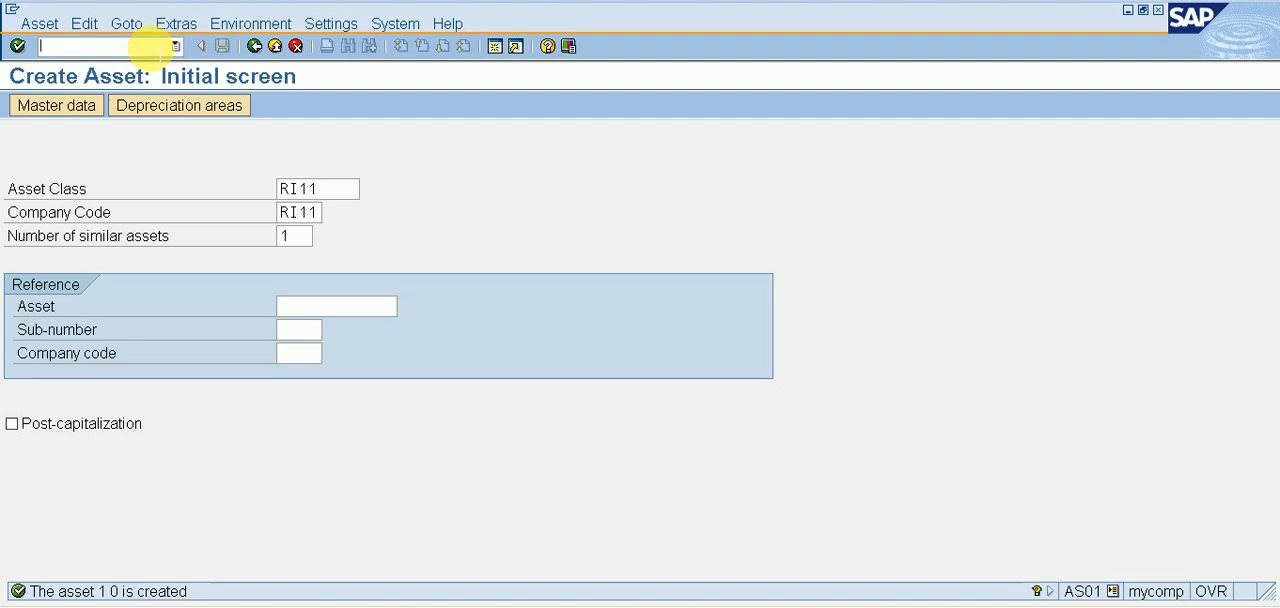
text(/NAS11)
key(Return)
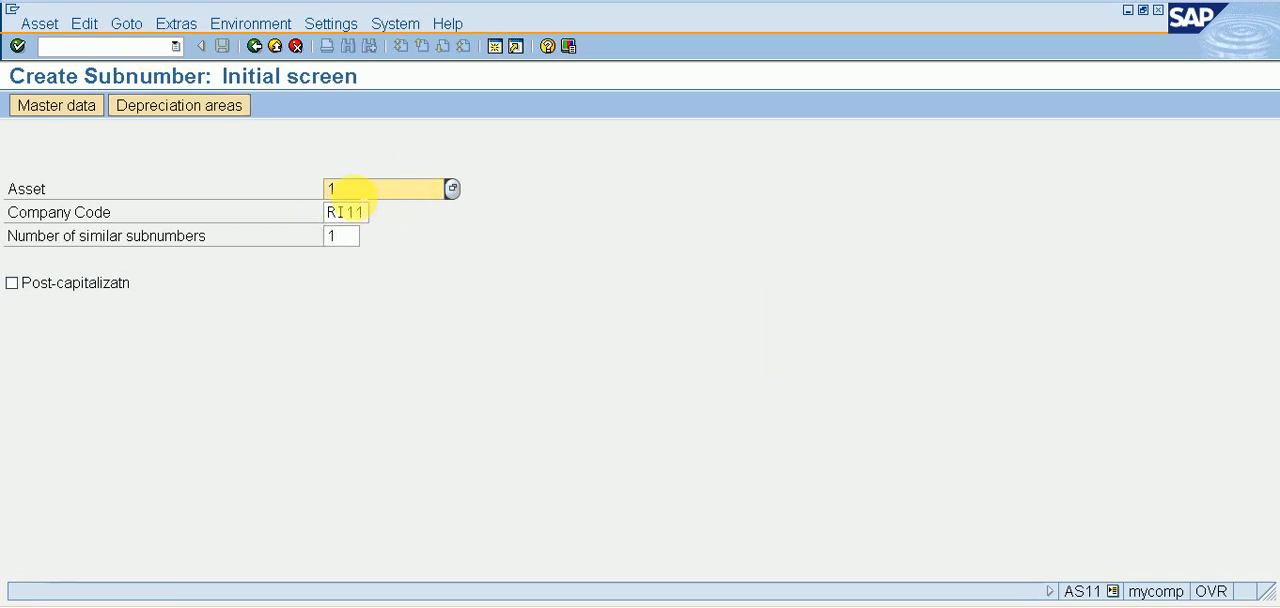
key(Return)
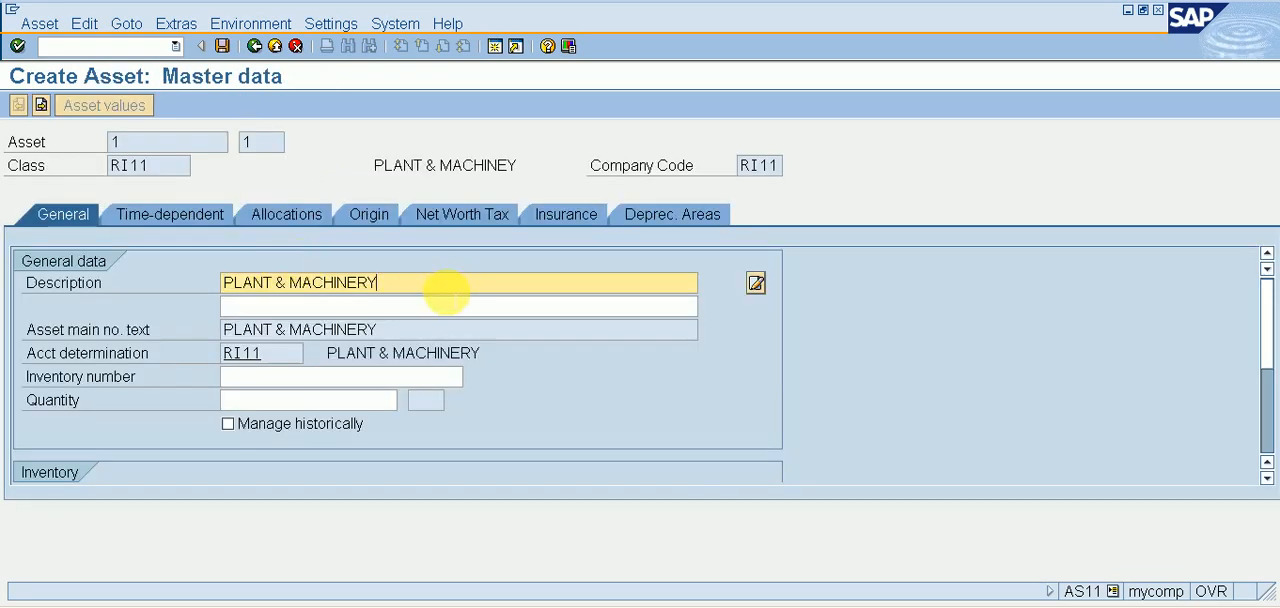
Describe the subnumber as PLANT & MACHINERY - 1 with capitalization date 01.04.2021, and save it.
text(- 1)
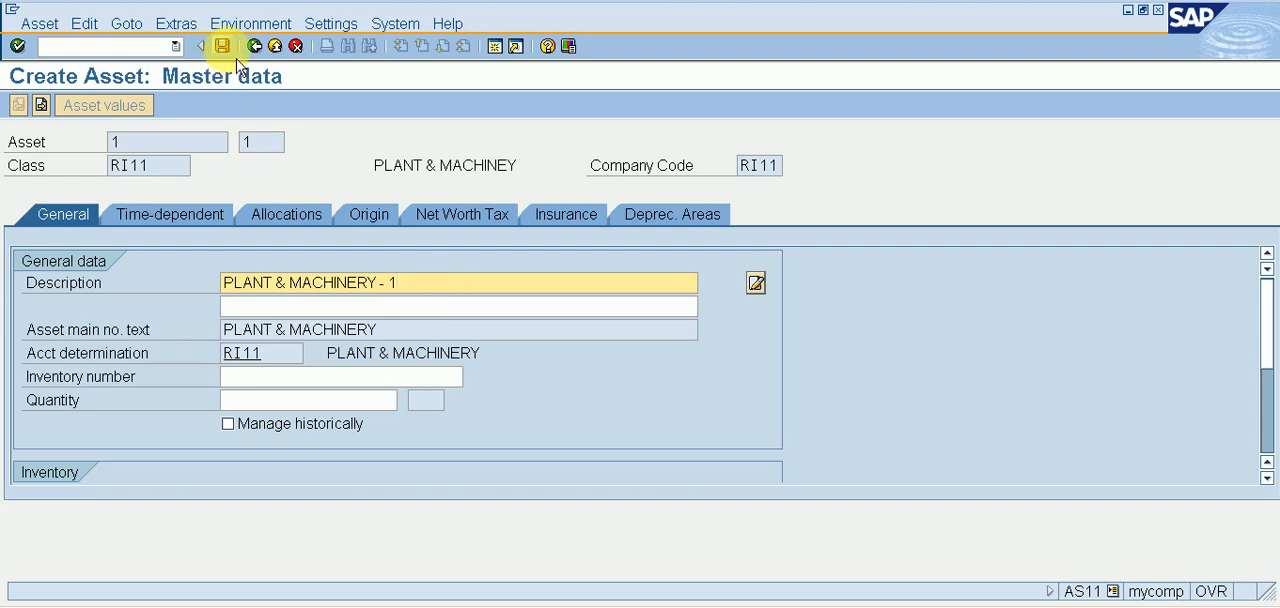
click(687, 240)
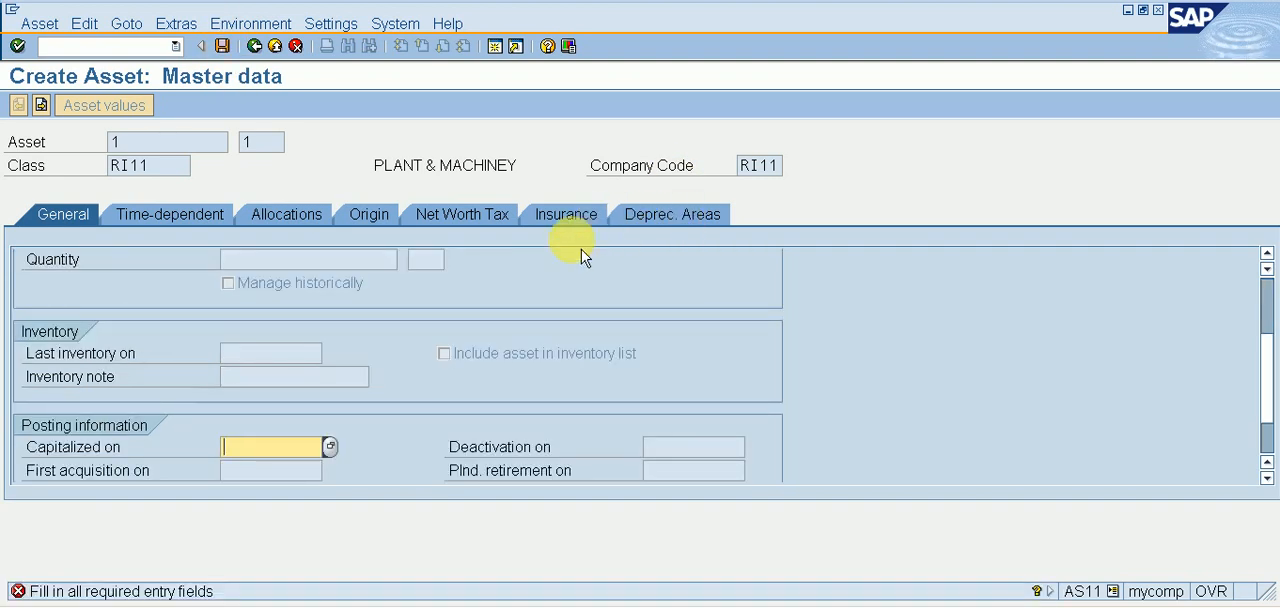
text(01.)
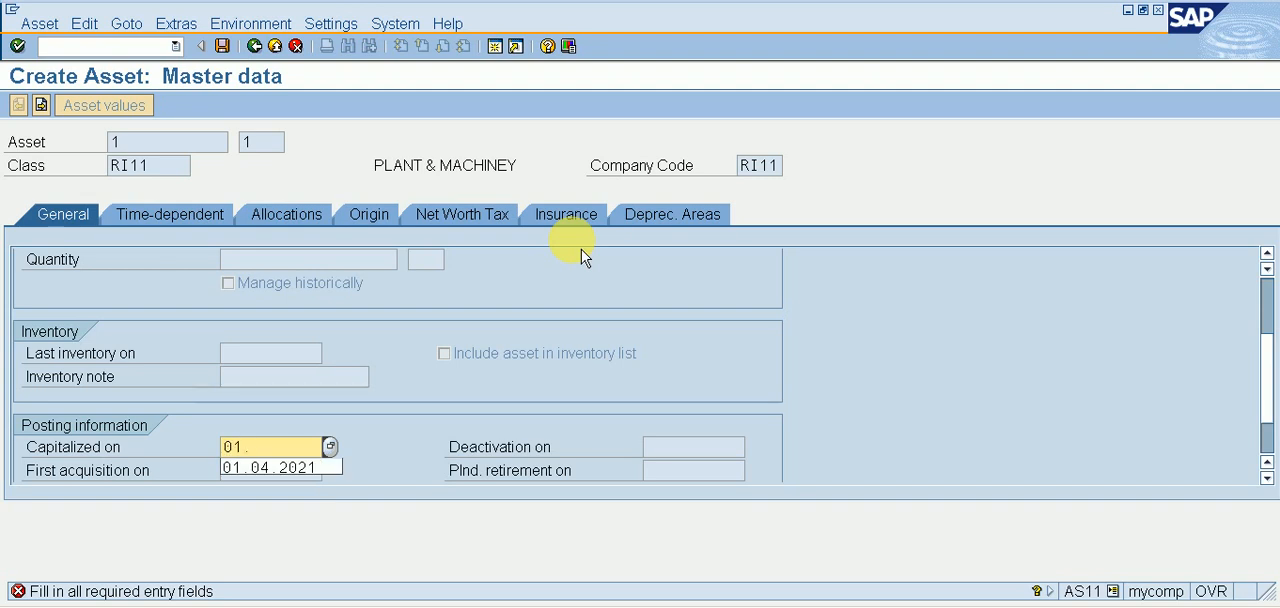
key(Down)
key(Return)
key(Return)
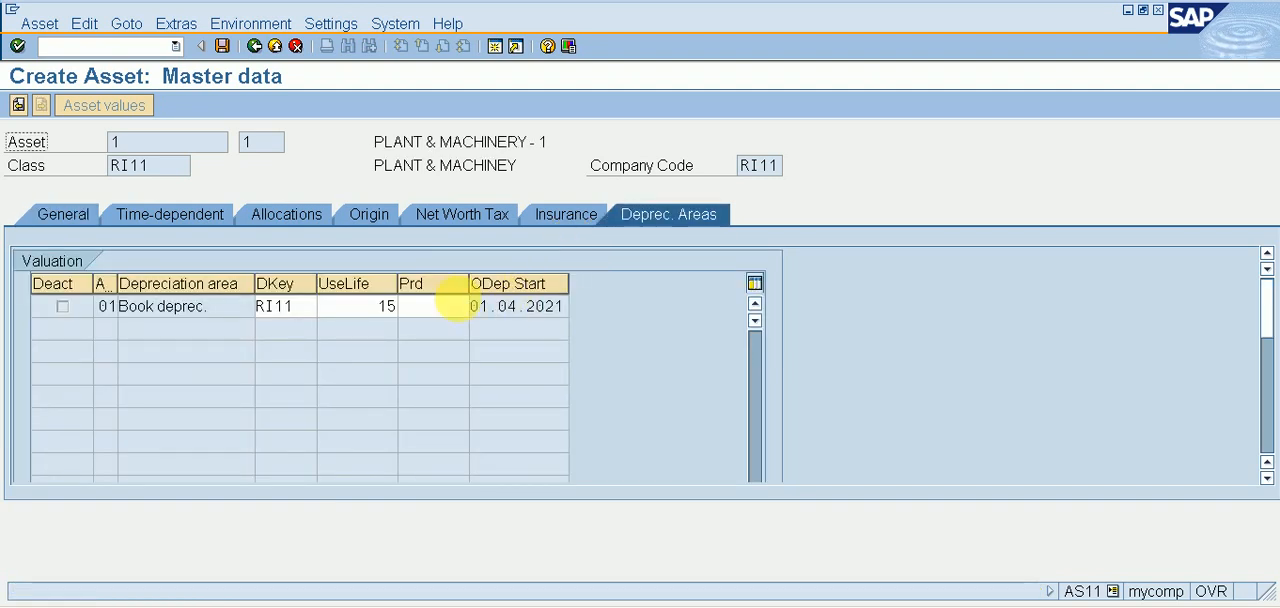
click(226, 56)
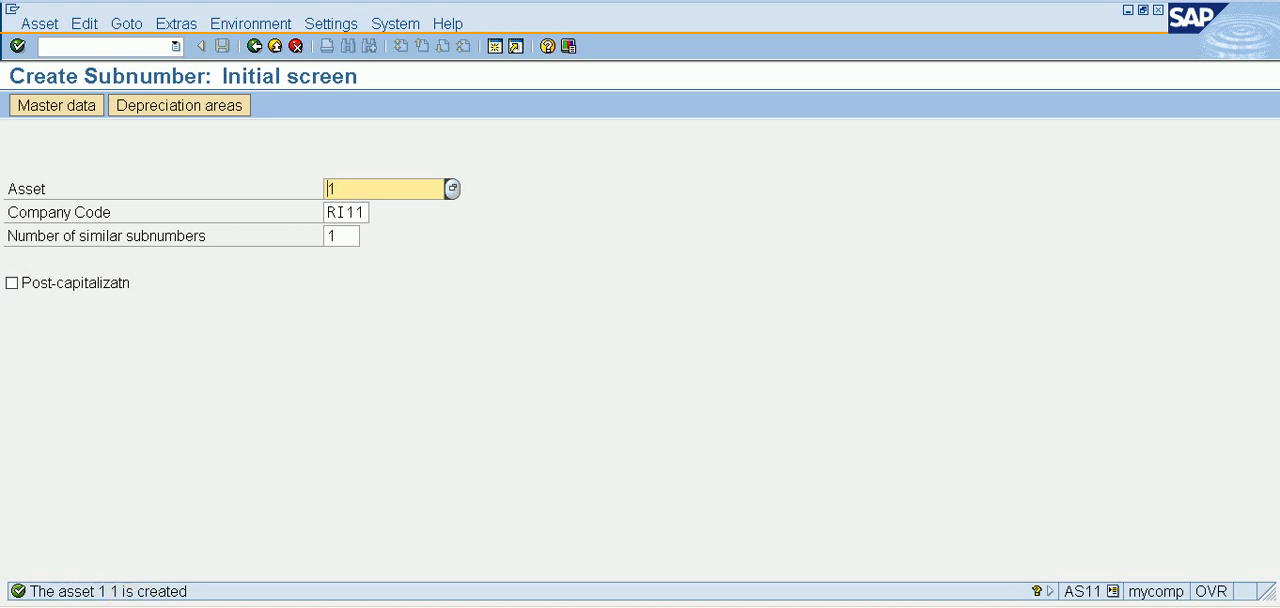
Try to open the asset acquisition posting with transaction code /NA-90.
click(140, 45)
text(/)
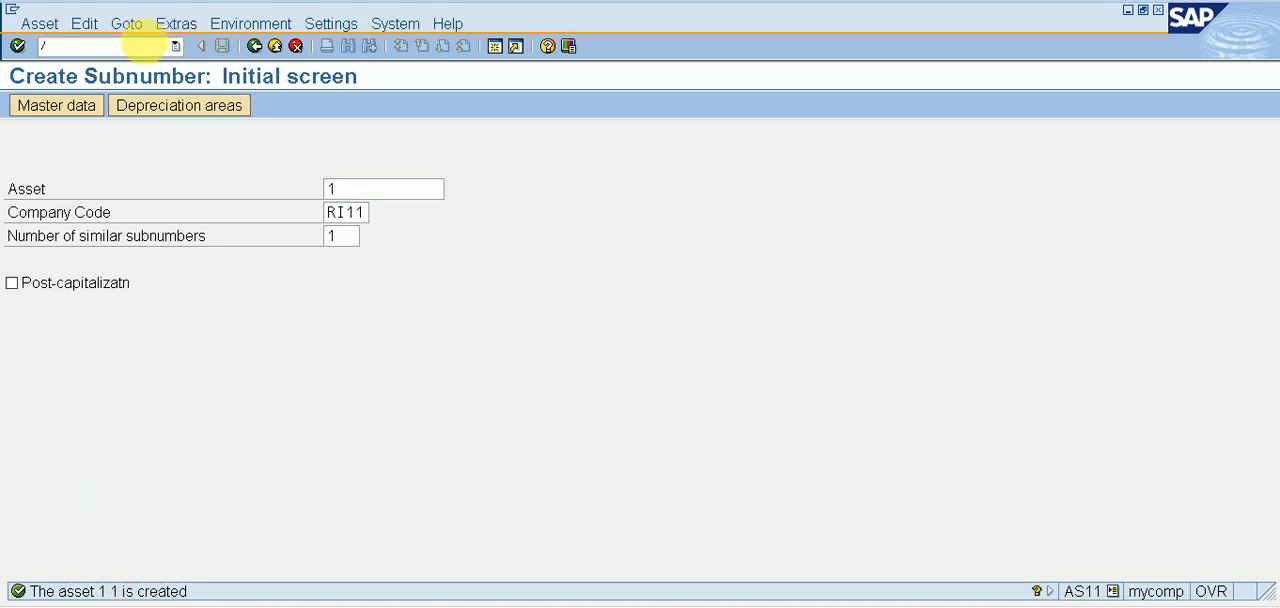
text(NA-90)
key(Return)
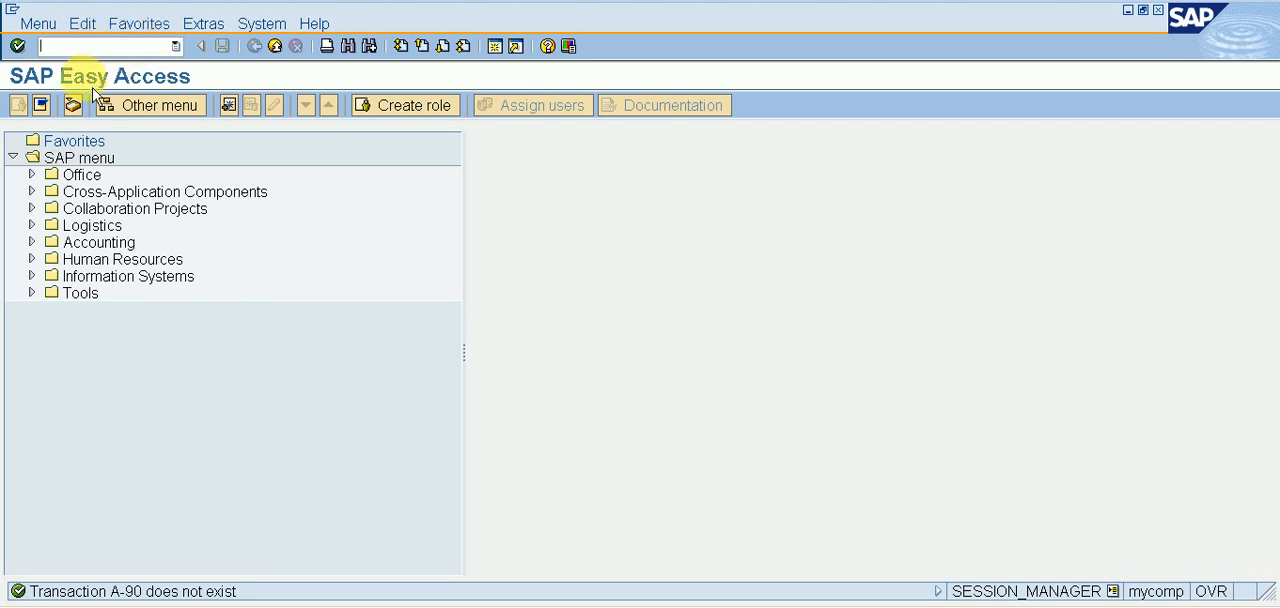
Open the asset acquisition from purchase with vendor using transaction code F-90 and enter document date 24.01.2022.
text(F-90)
key(Return)
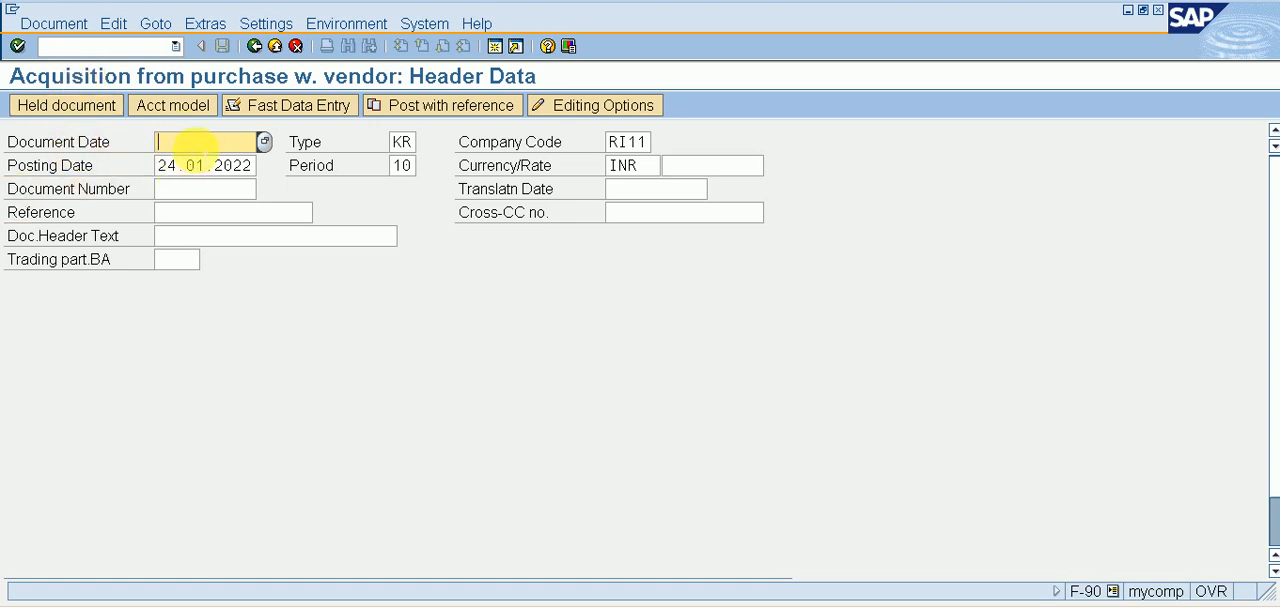
text(24.01.2022)
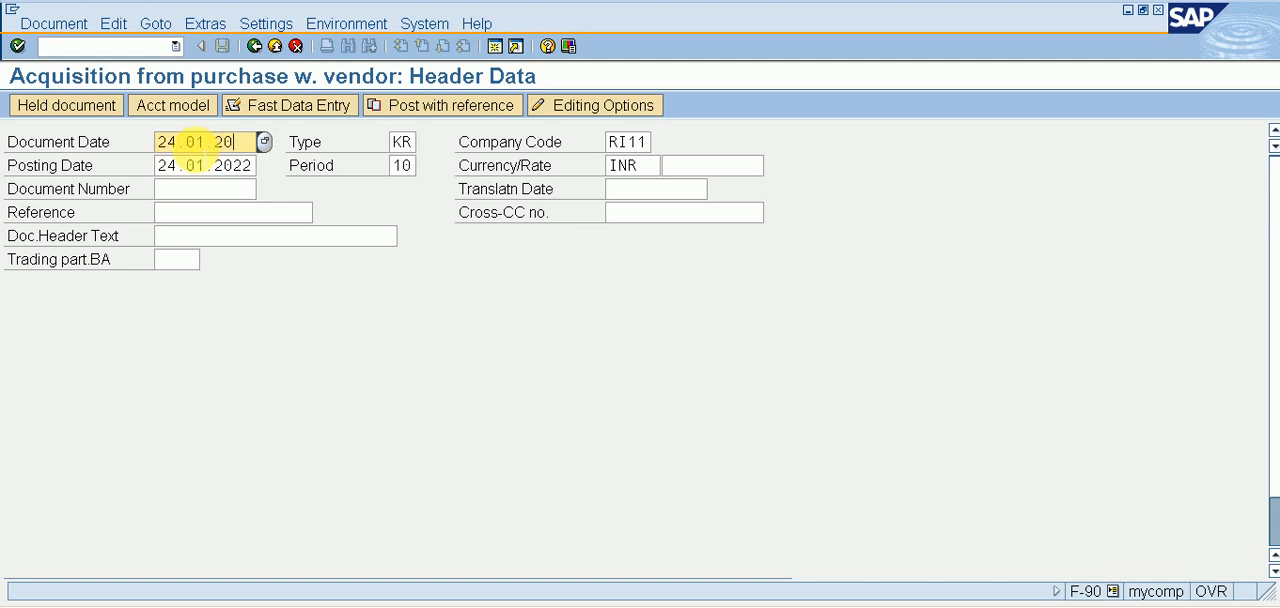
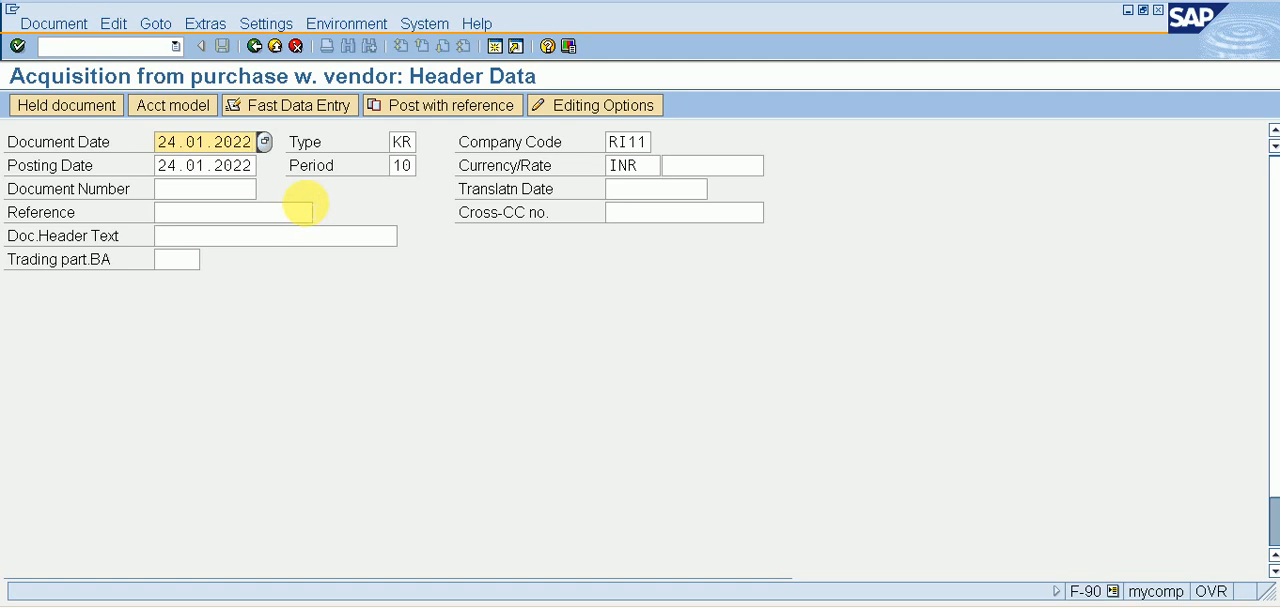
Confirm the acquisition header data, and open the posting period intervals in a separate session with transaction code OB52.
key(Return)
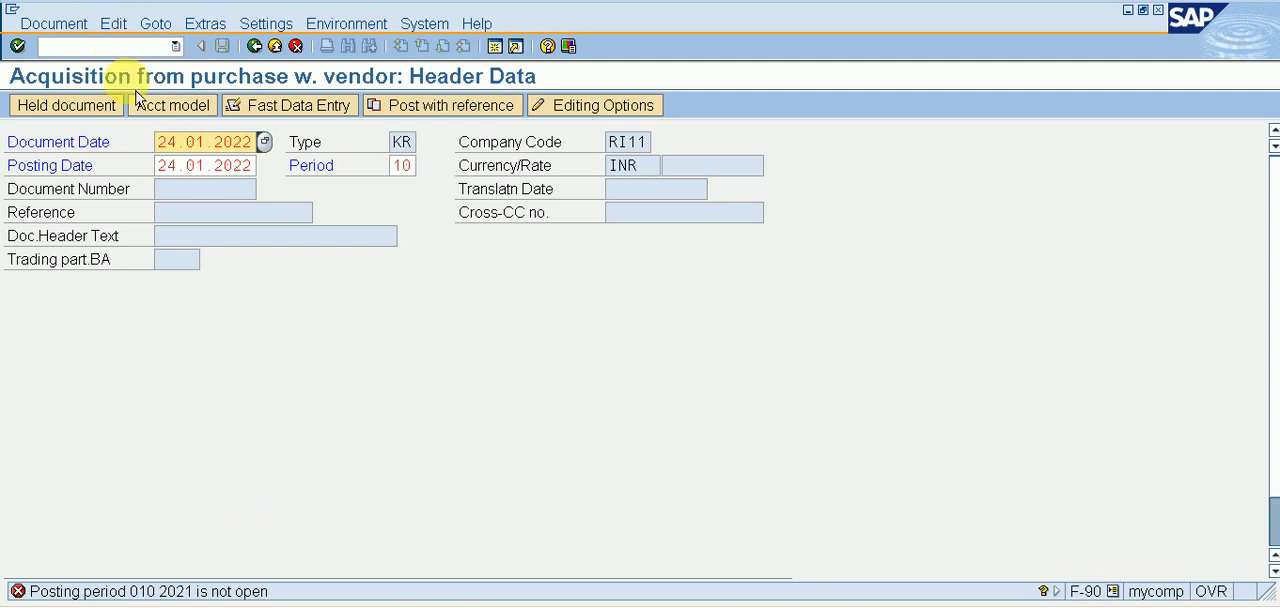
click(133, 45)
text(/00B52)
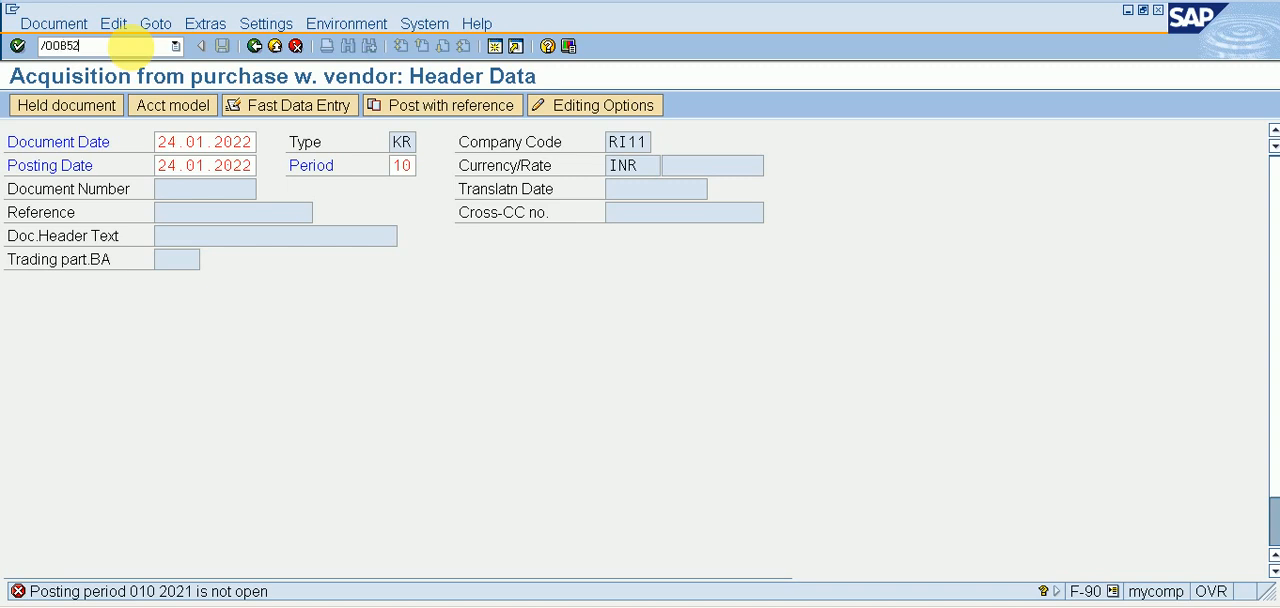
key(Return)
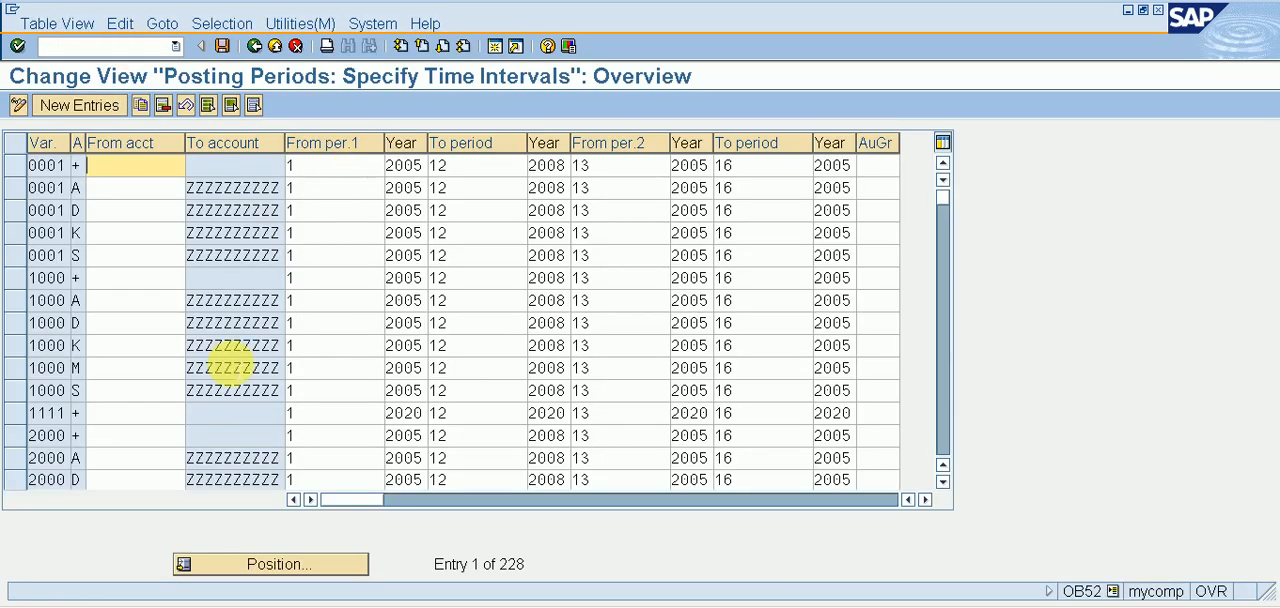
Position the posting period list on variant RI11.
click(251, 566)
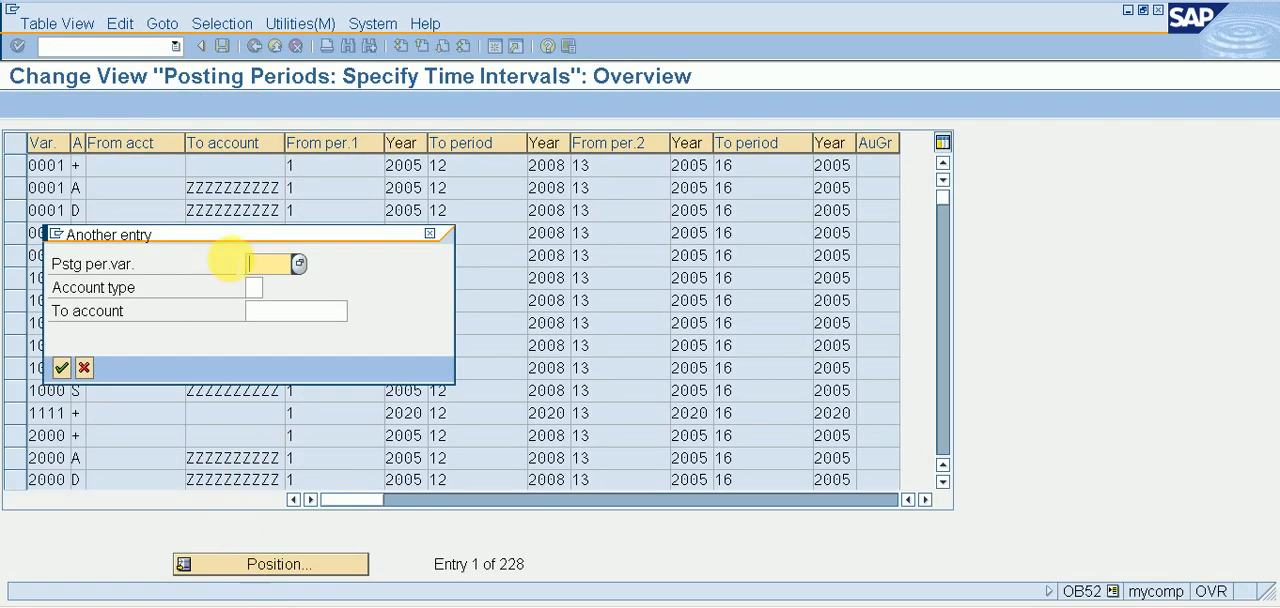
text(RI1)
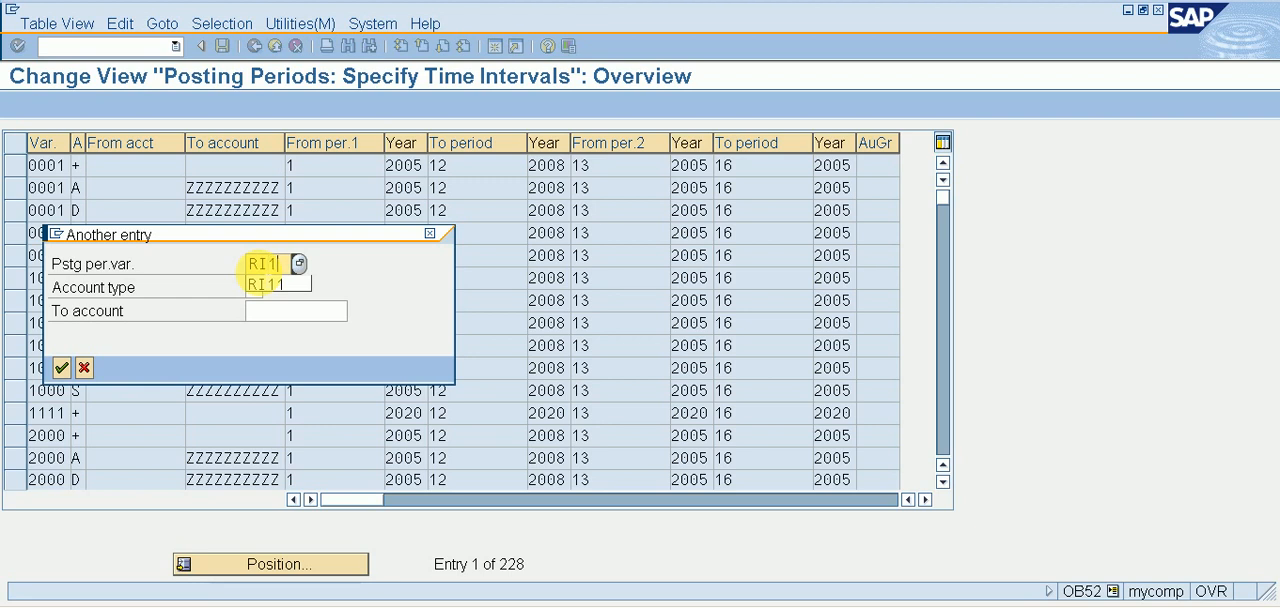
text(1)
key(Return)
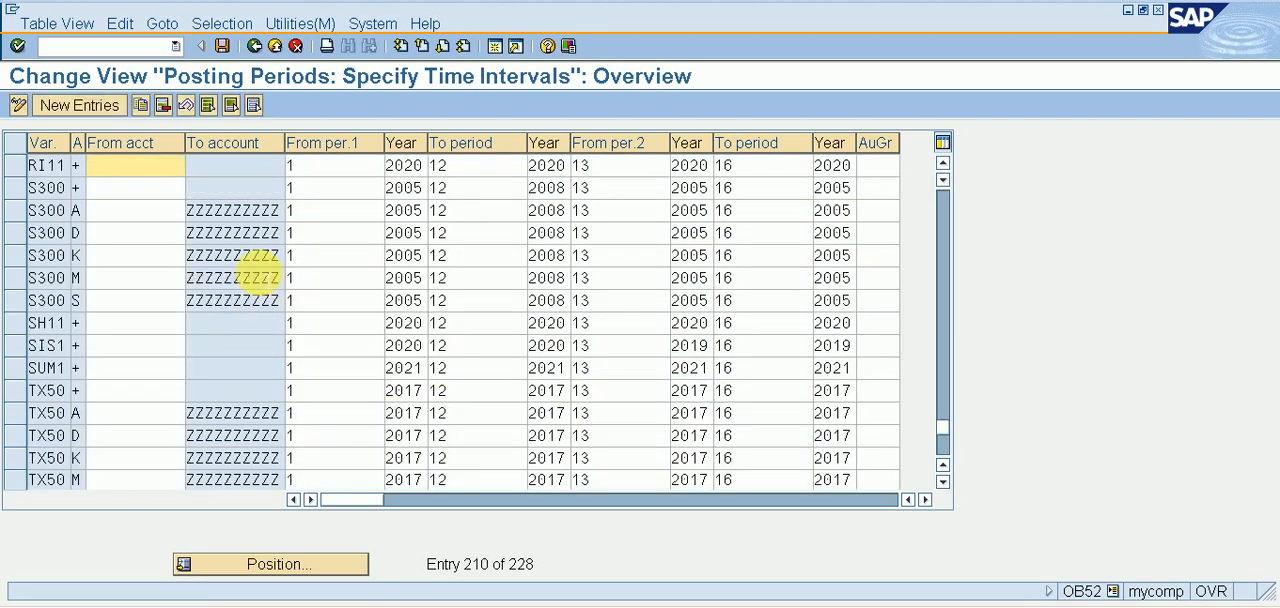
Set all four year values of posting period variant RI11 to 2021 and save the change.
click(418, 166)
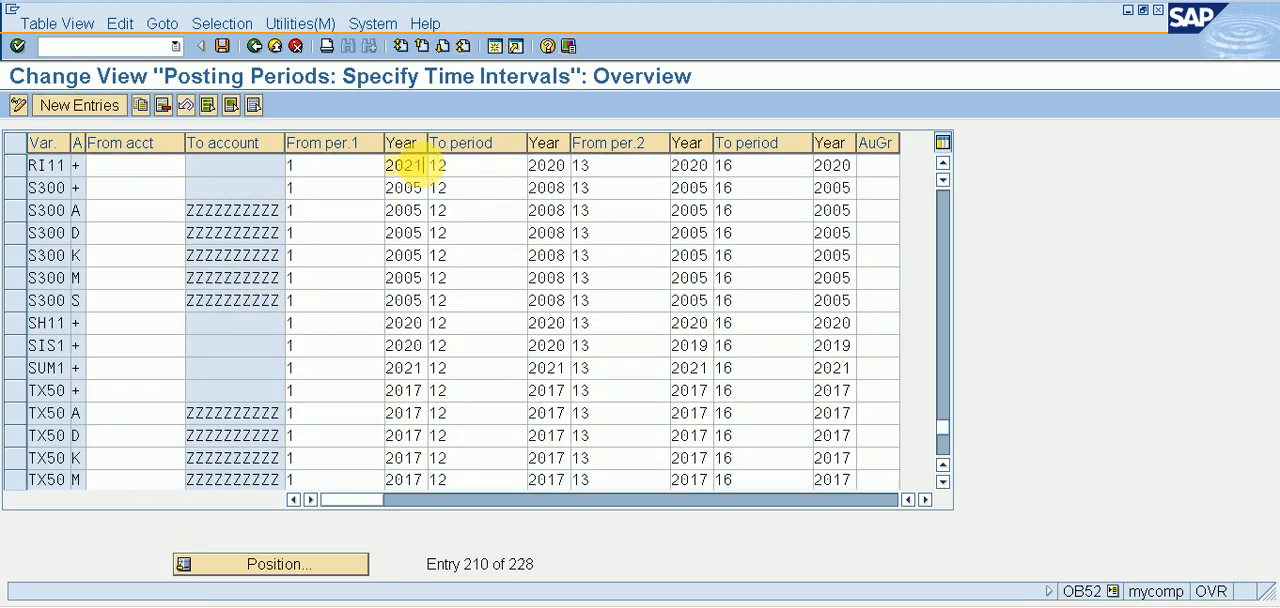
key(Tab)
key(Tab)
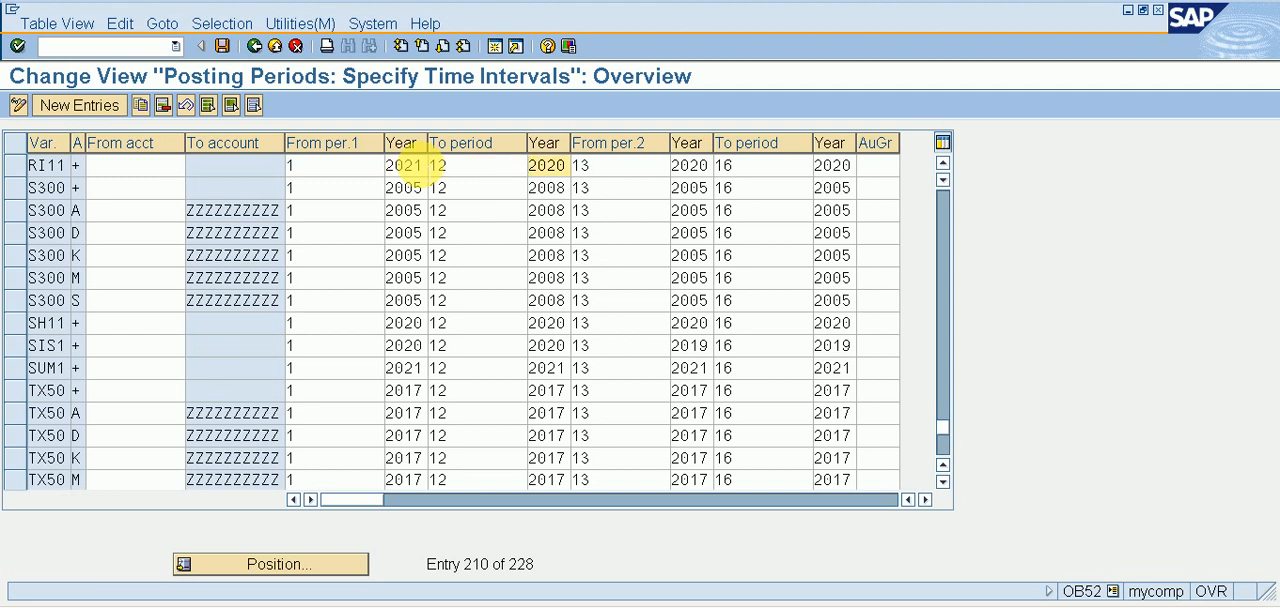
text(2021)
key(Tab)
key(Tab)
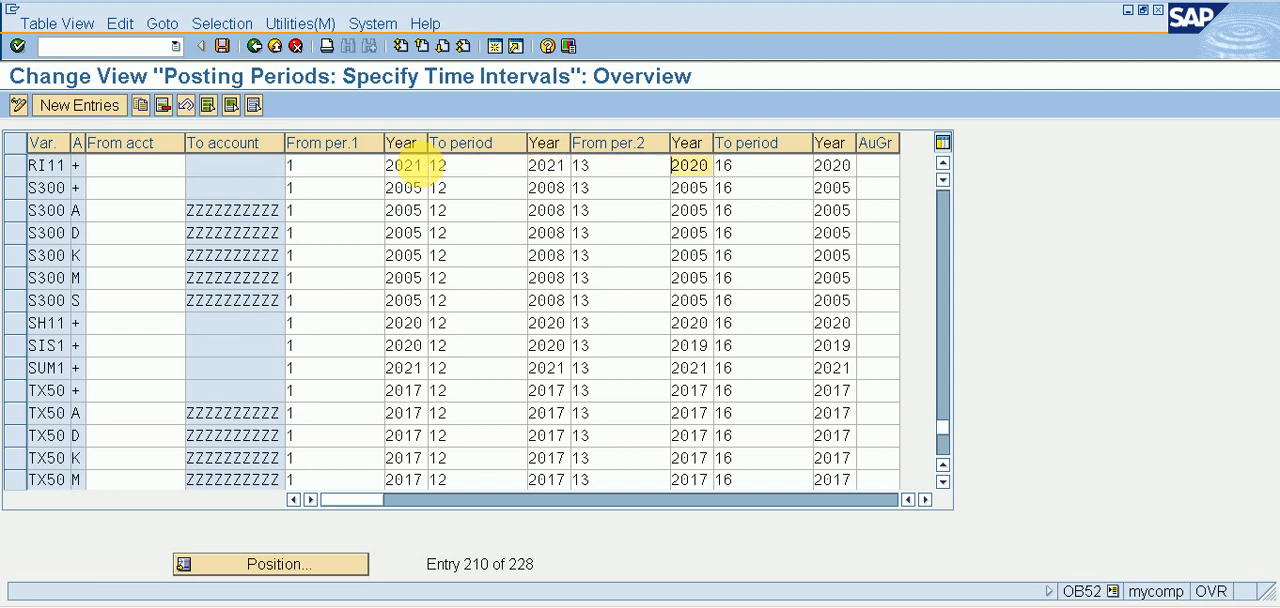
text(2021)
key(Tab)
key(Tab)
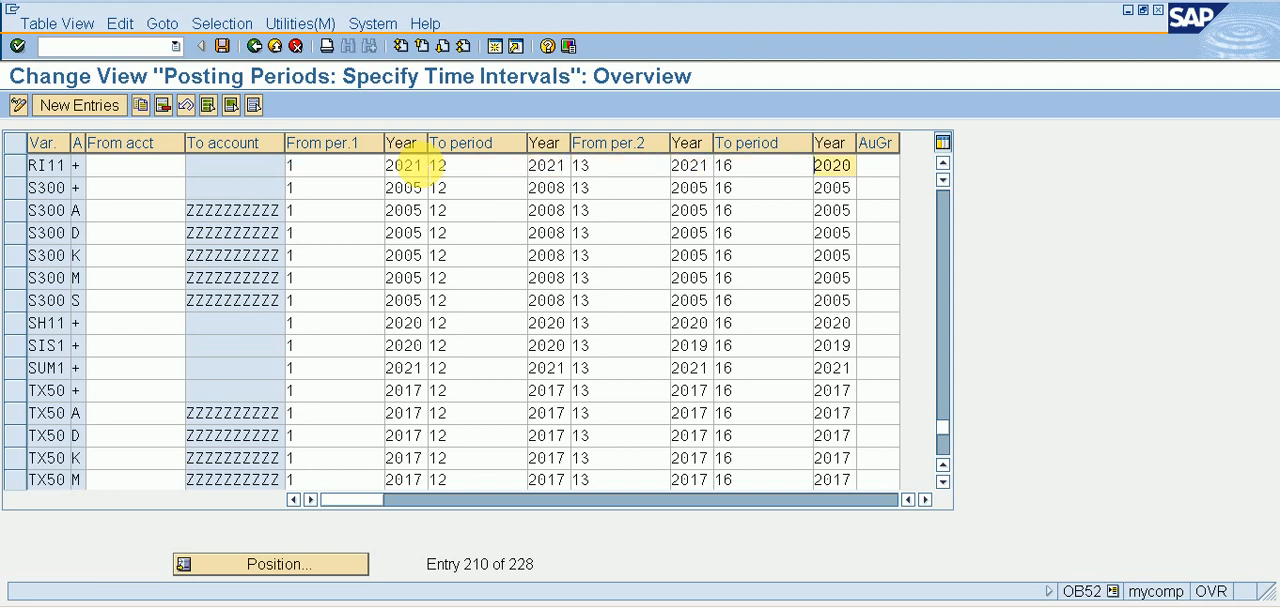
text(2021)
key(ctrl+s)
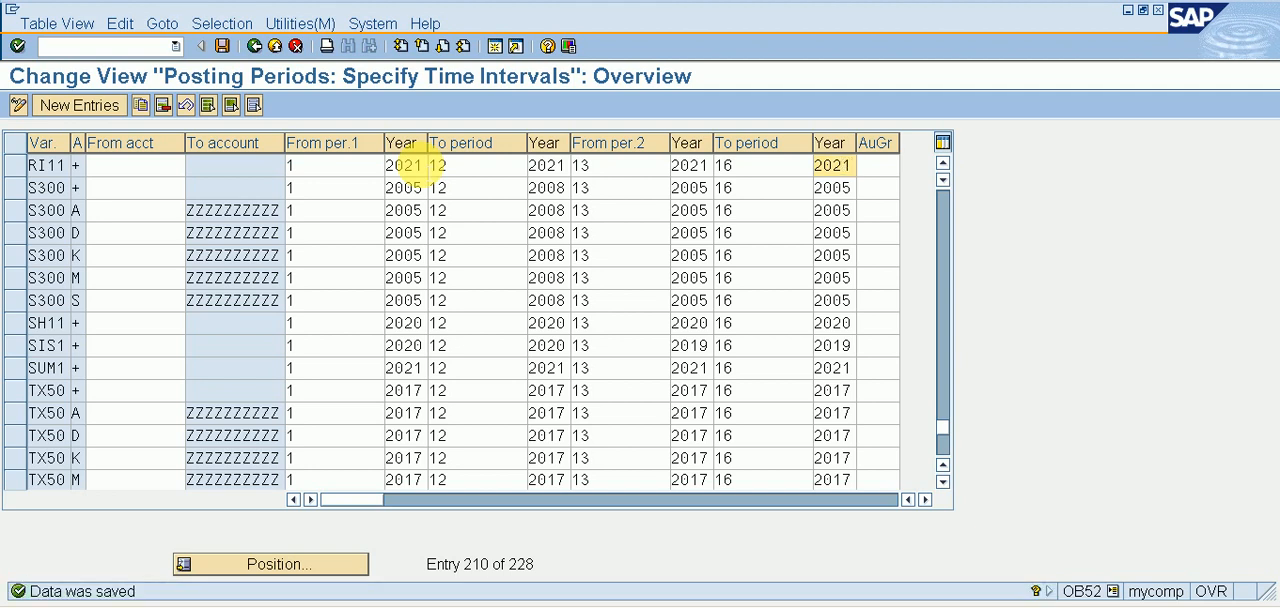
Return to the vendor acquisition header and set the first line item to posting key 70 with RI11's PLANT & MACHINERY main asset 1-0.
key(alt+Tab)
key(Return)
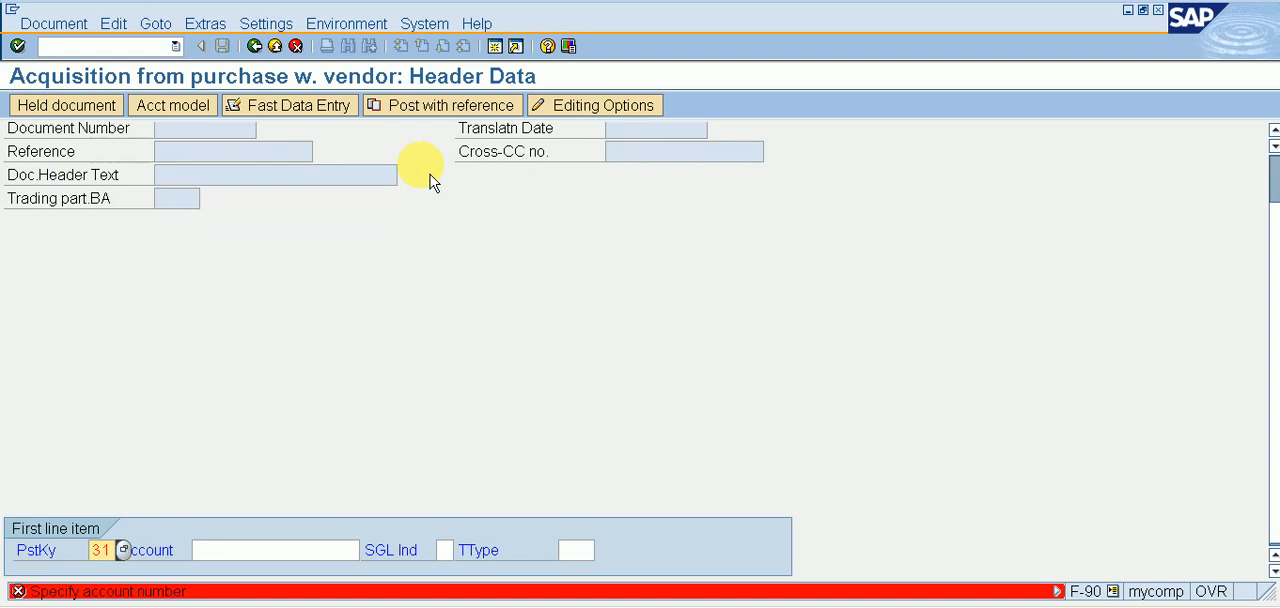
click(102, 552)
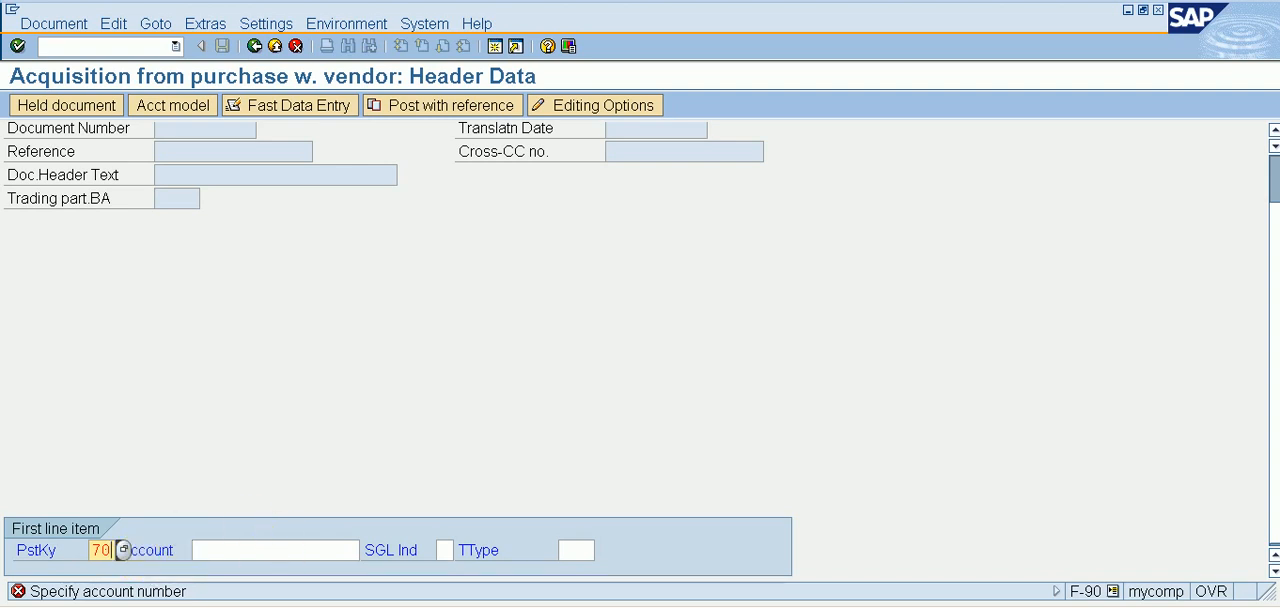
click(214, 552)
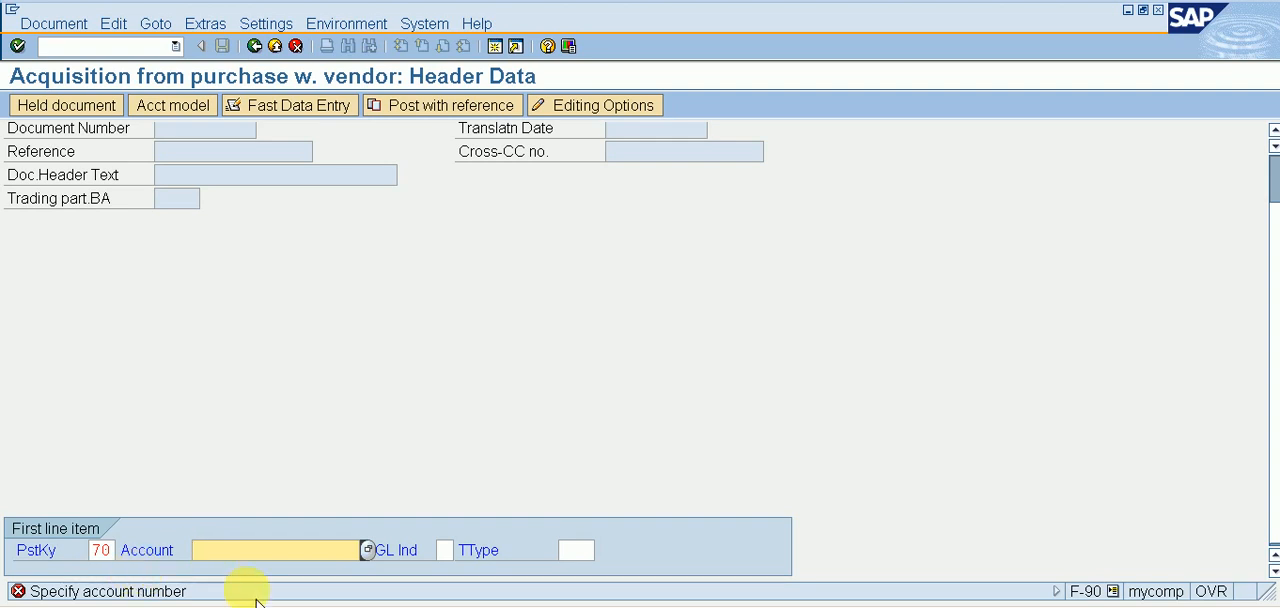
click(370, 550)
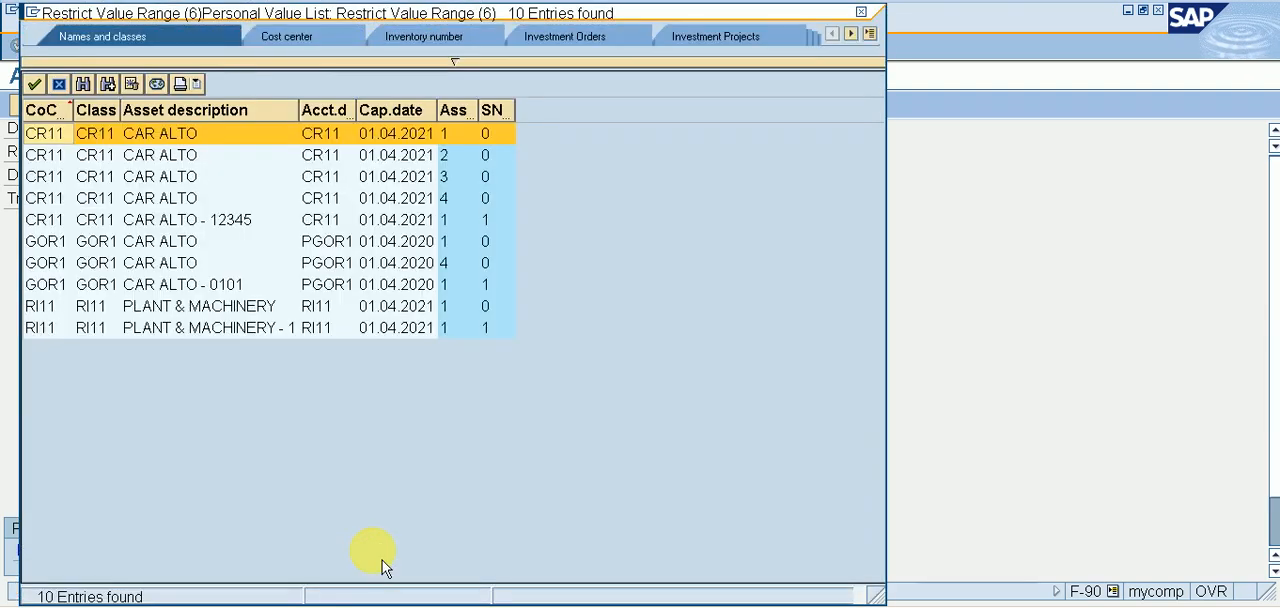
click(861, 12)
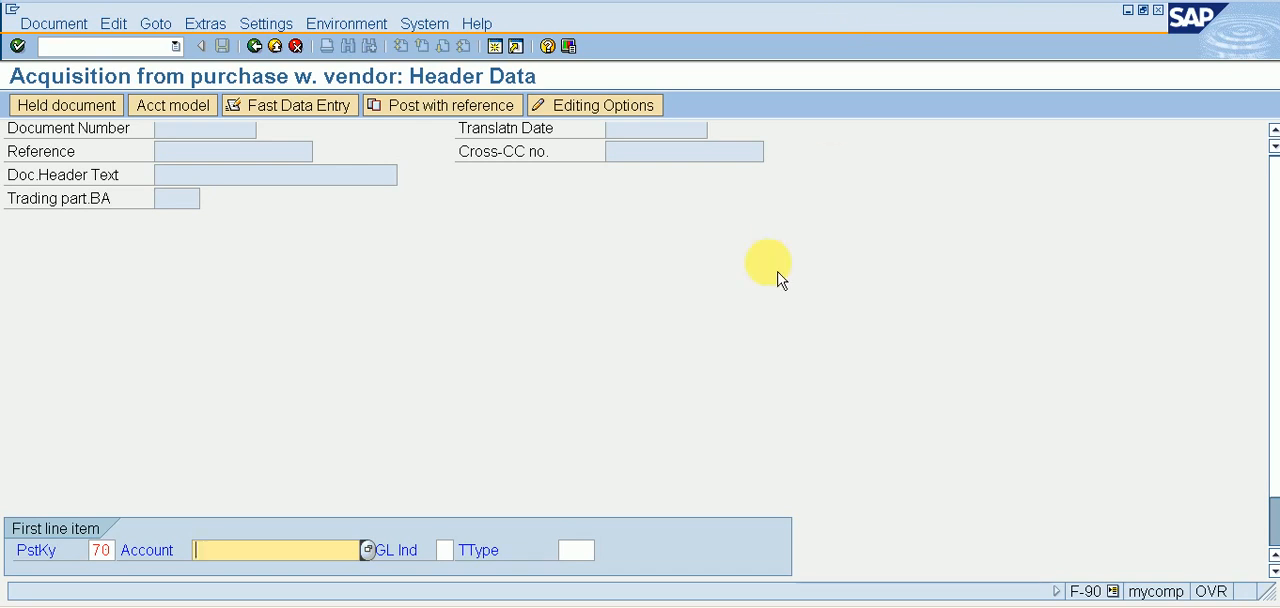
click(379, 559)
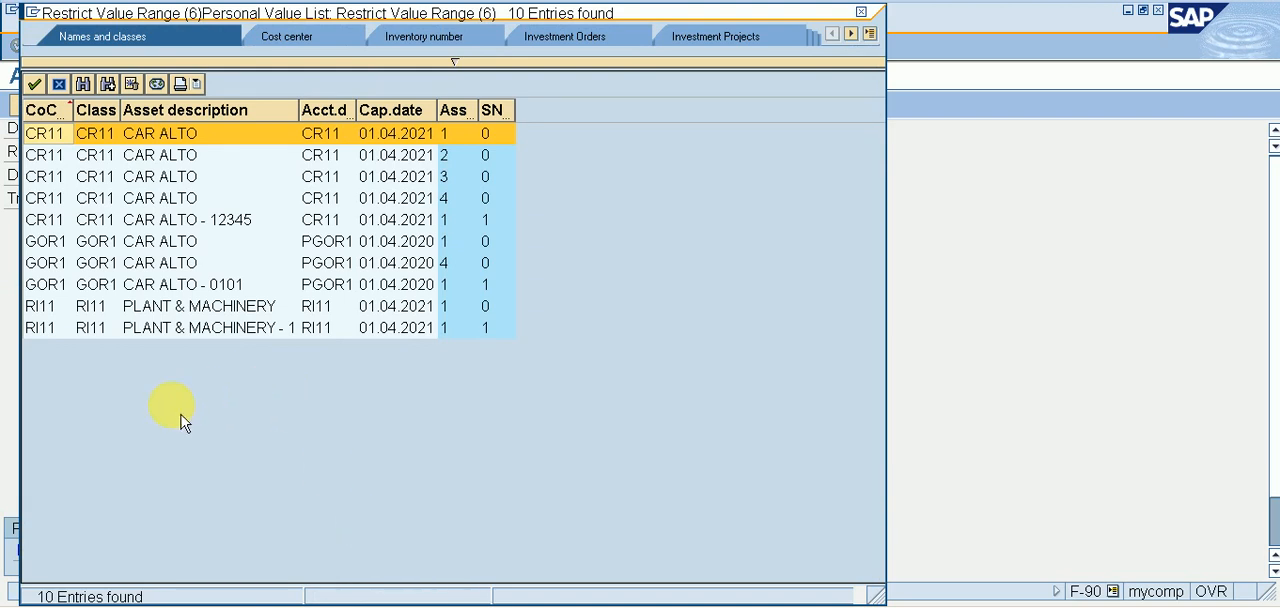
double_click(212, 310)
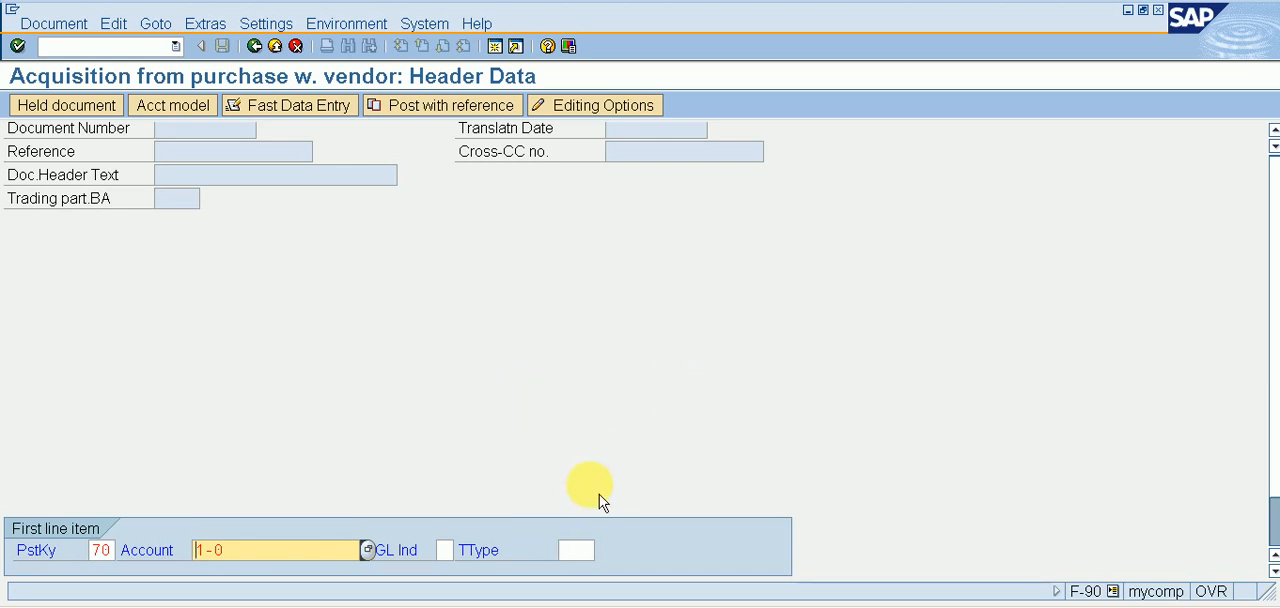
Choose transaction type 100 (External asset acquisition) for the first line item and proceed to the asset item.
click(580, 550)
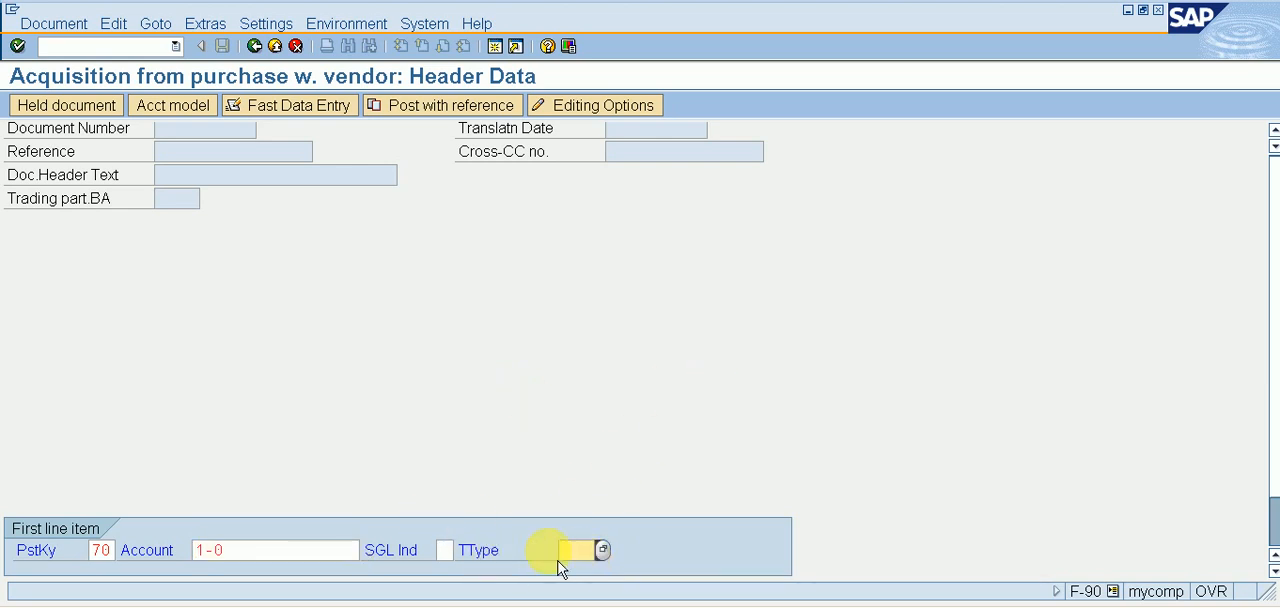
click(605, 550)
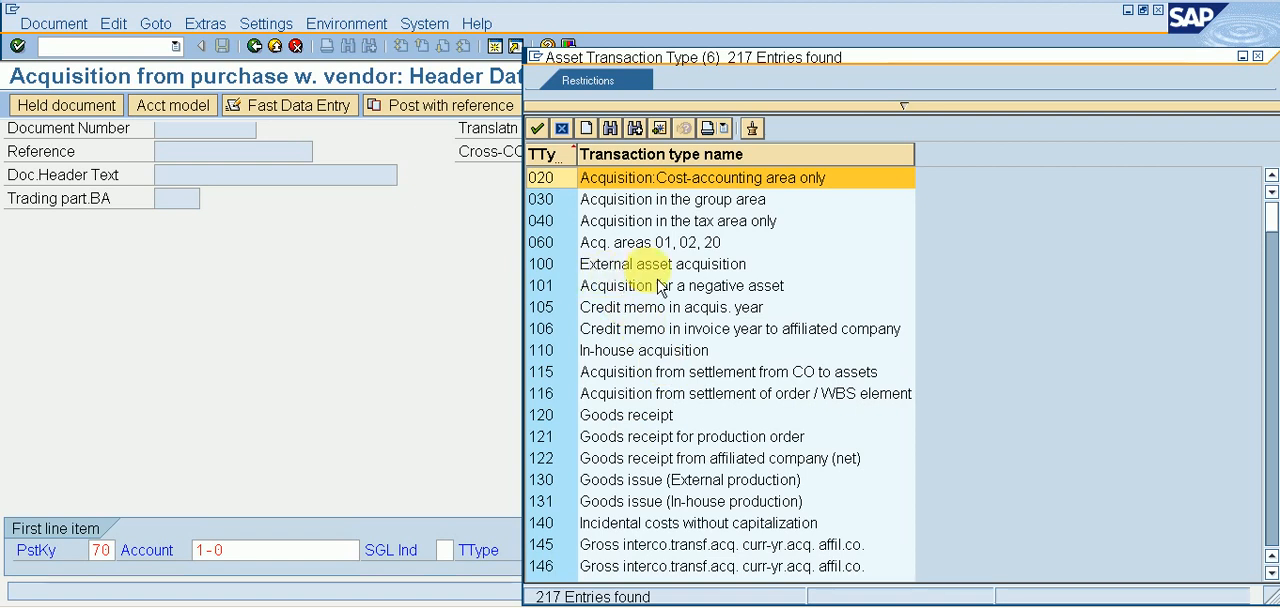
click(655, 270)
key(Return)
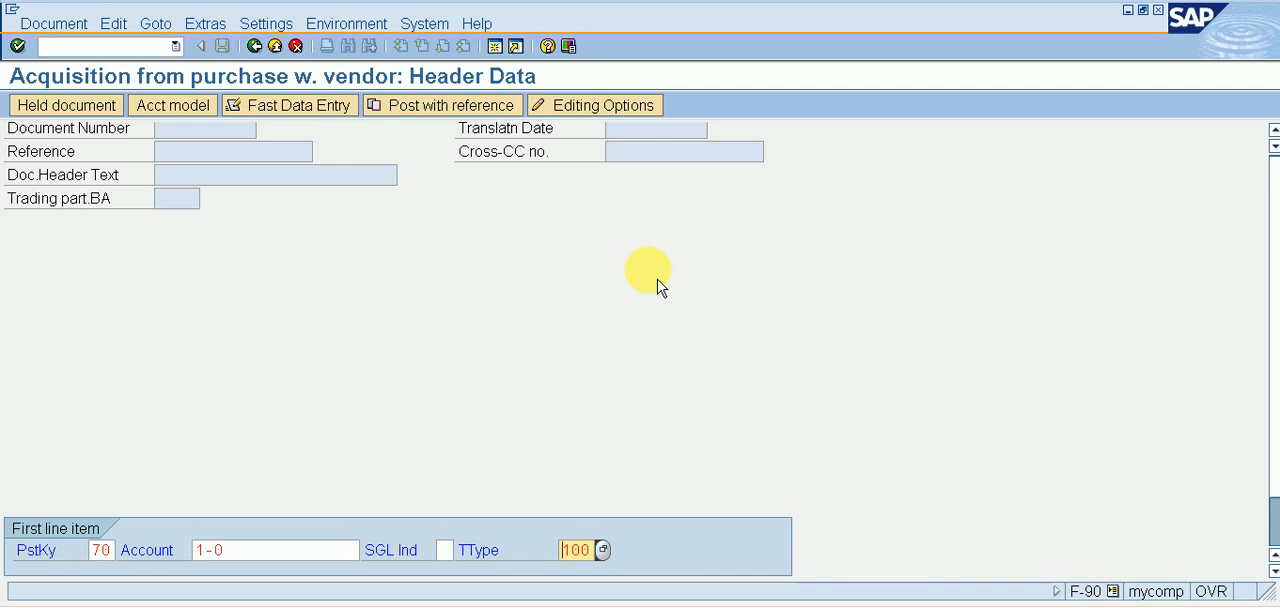
key(Return)
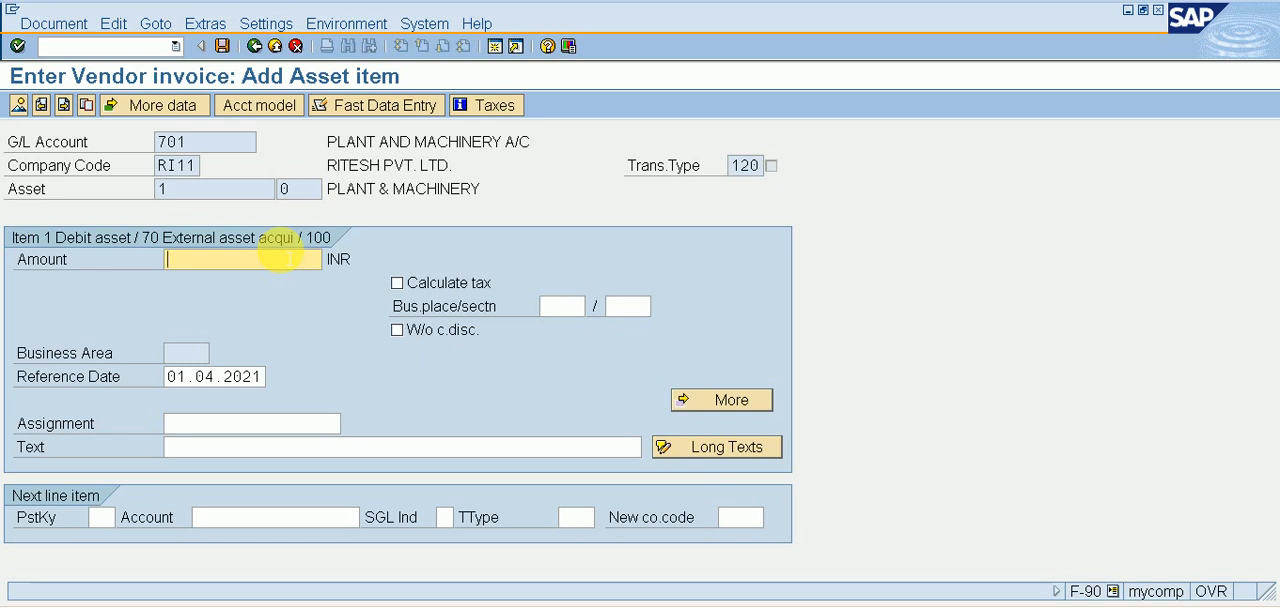
Enter an amount of 15000 INR and the text ASSET PURCHASE for the asset item.
text(15000)
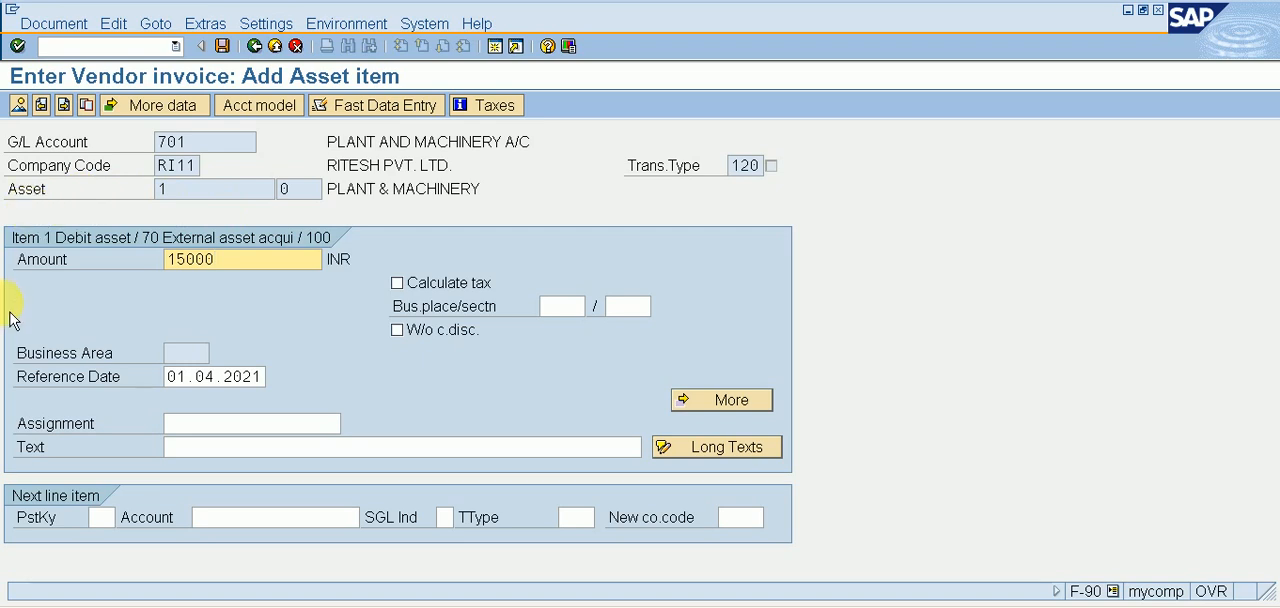
click(170, 447)
text(ASSET PURCHASE)
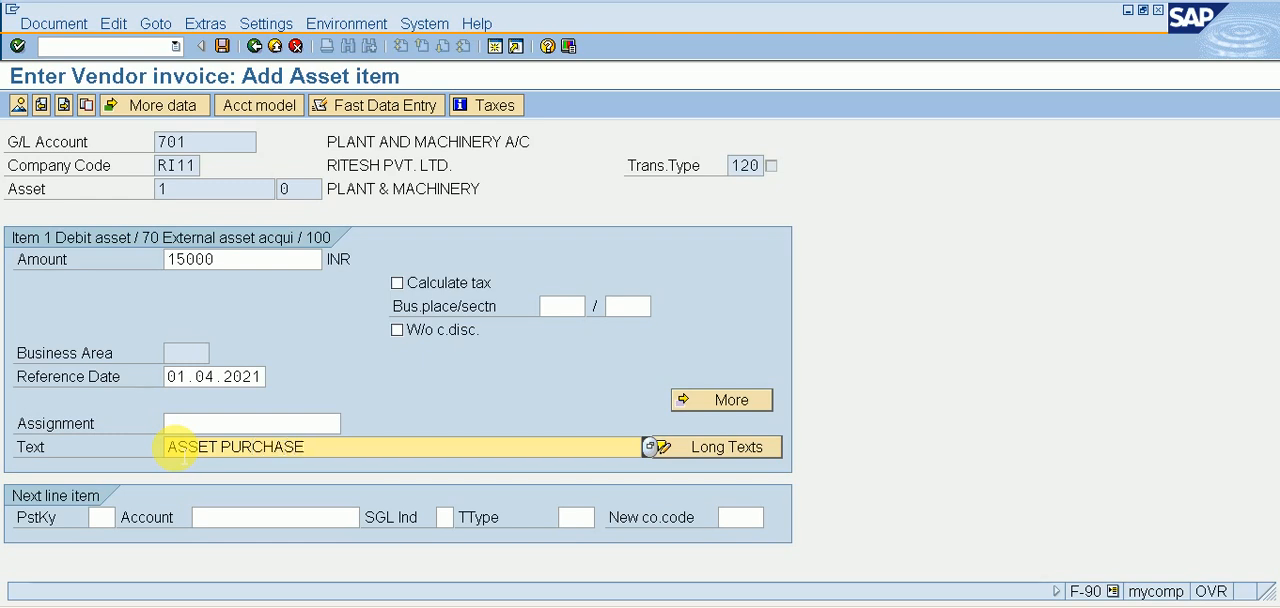
Set the next line item to posting key 31 with vendor VISHAL PVT. LTD of company code RI11, and proceed to the vendor item.
click(97, 527)
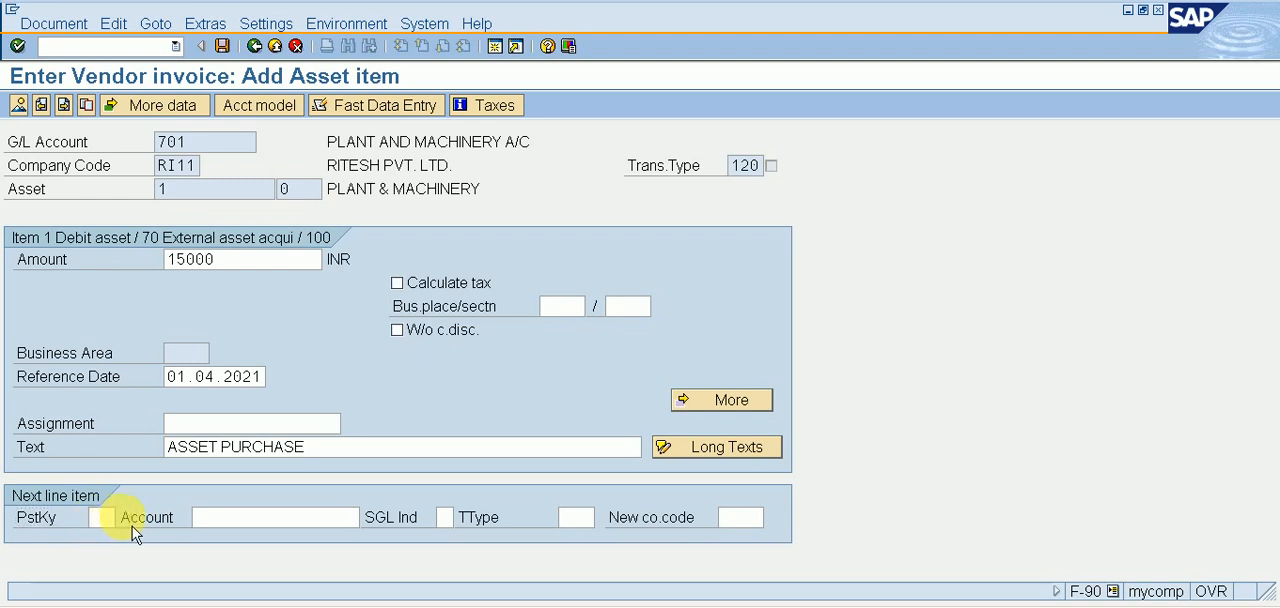
click(112, 517)
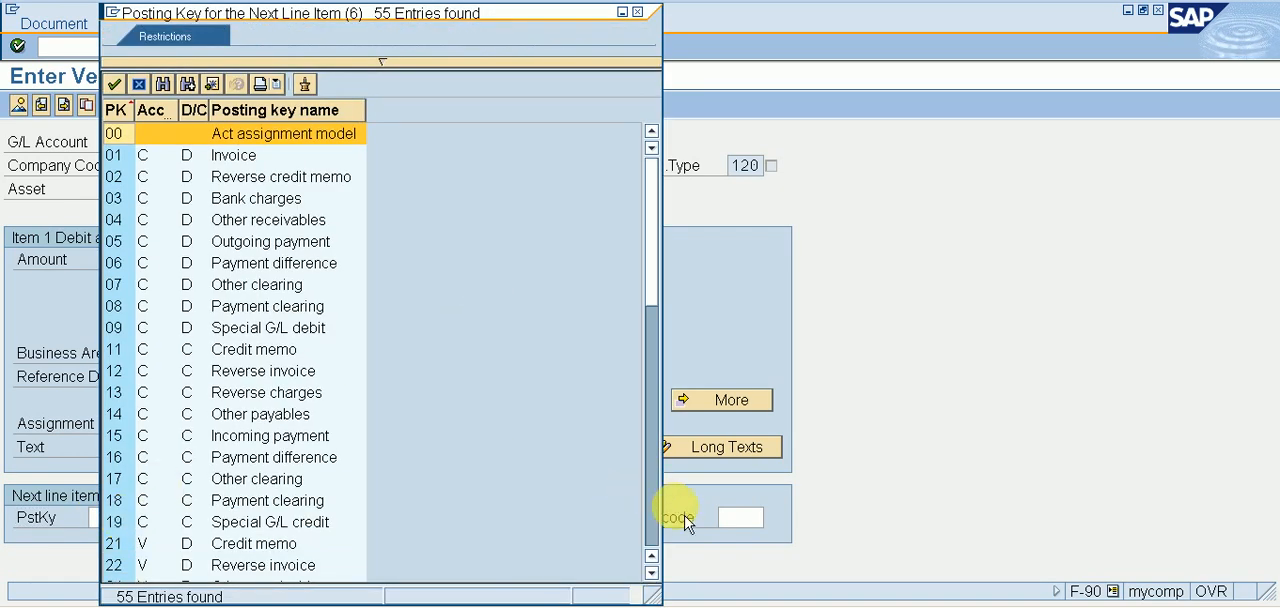
scroll(634, 534, down, 7)
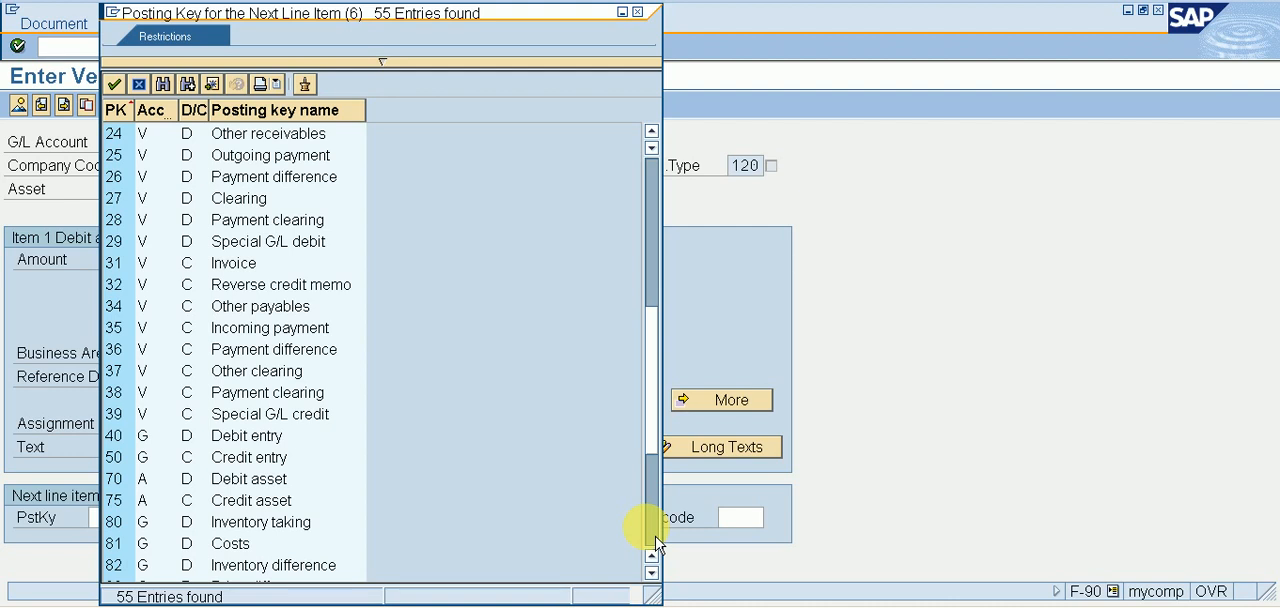
double_click(118, 263)
click(315, 518)
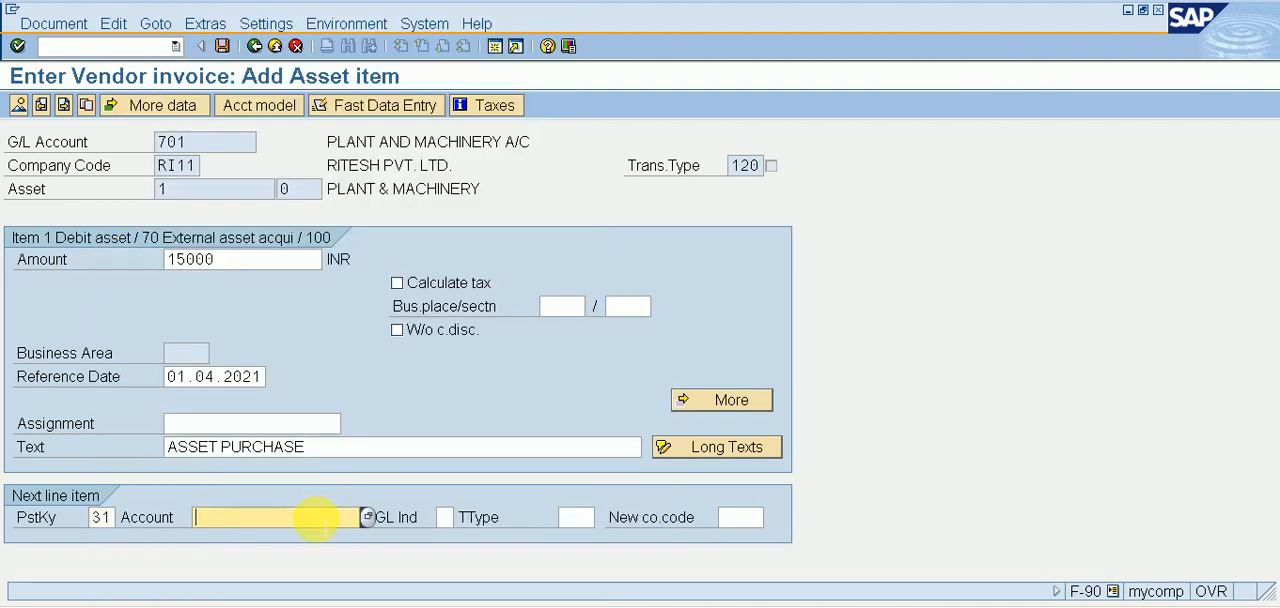
click(368, 517)
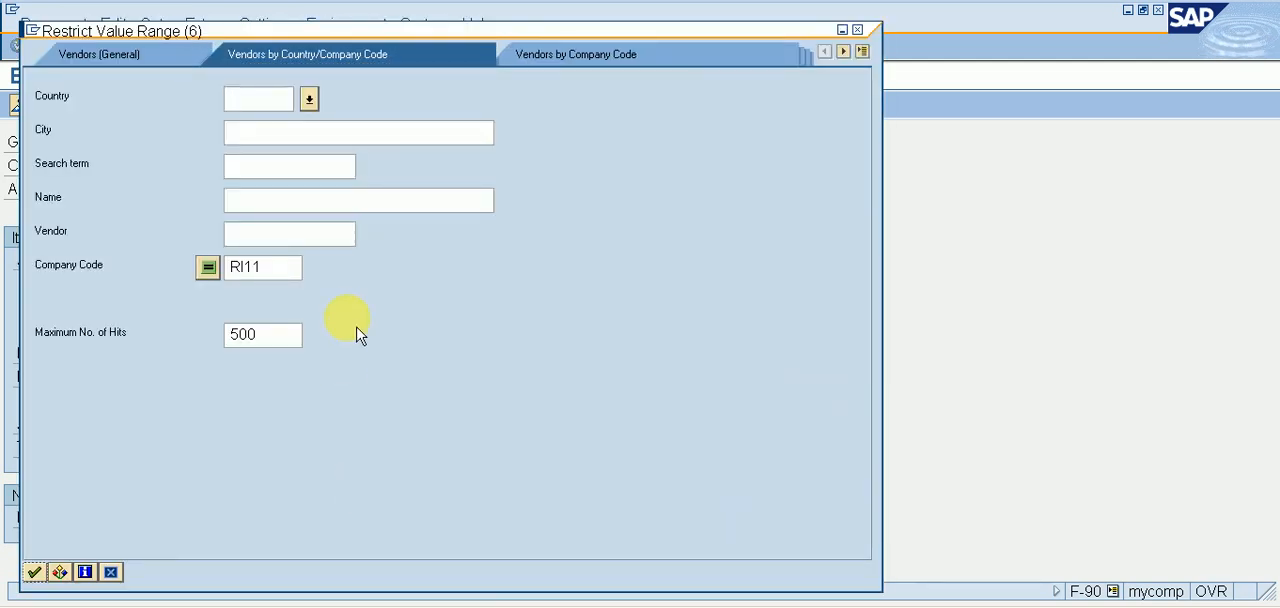
key(Return)
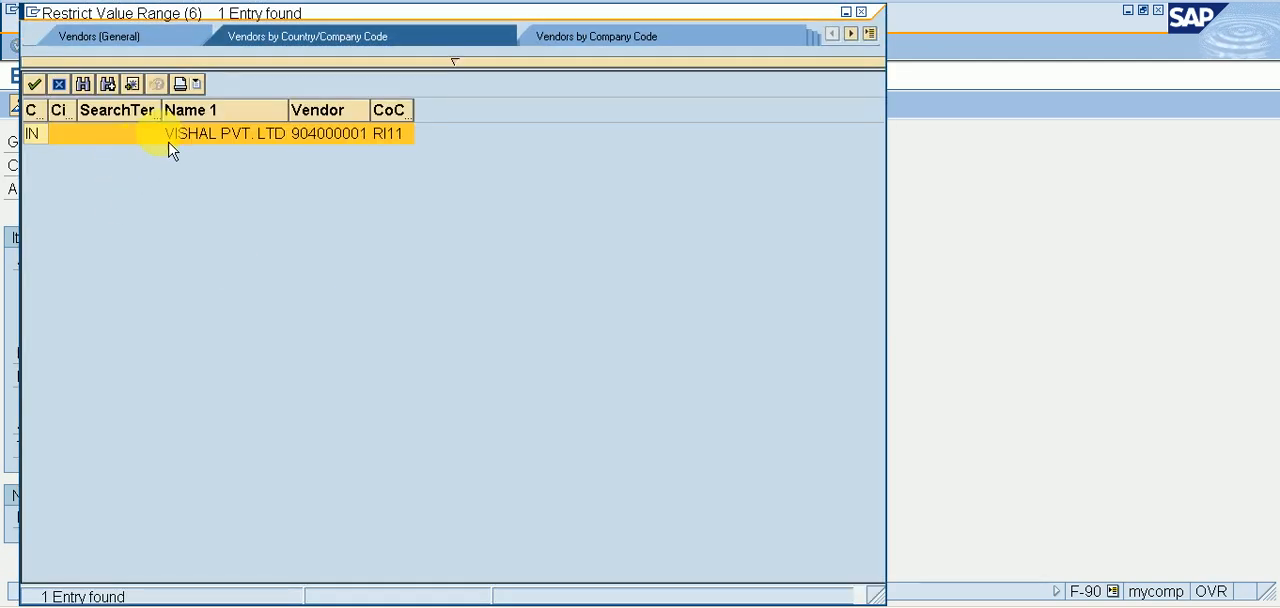
double_click(177, 136)
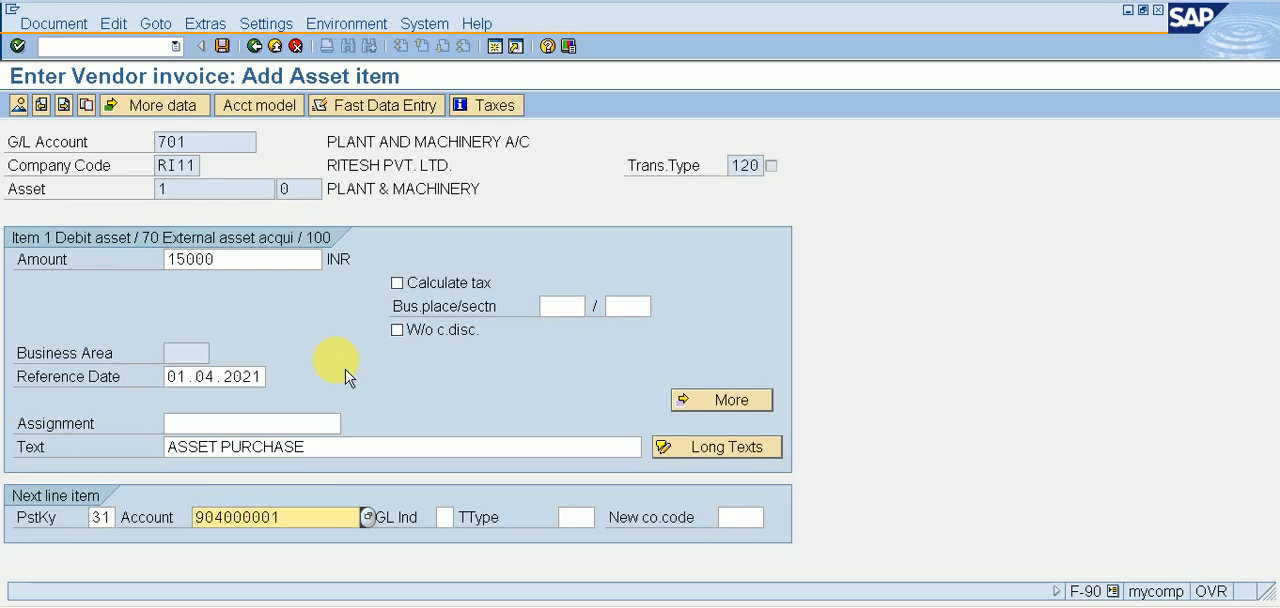
key(Return)
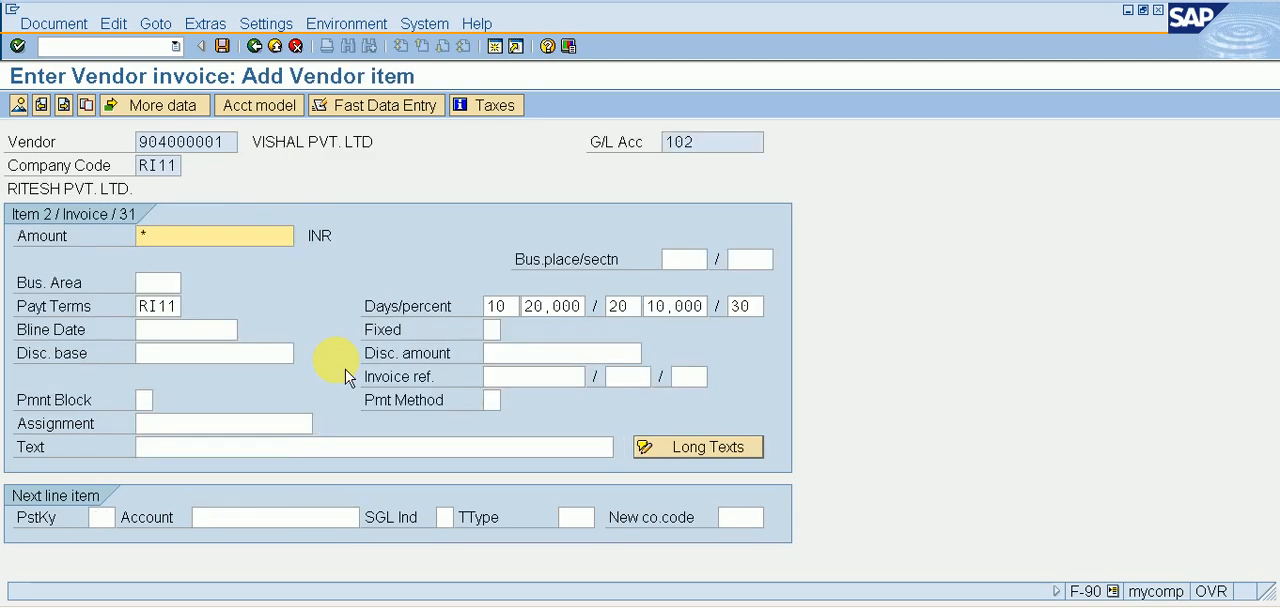
Enter + as the text of the vendor item and confirm the item.
click(240, 446)
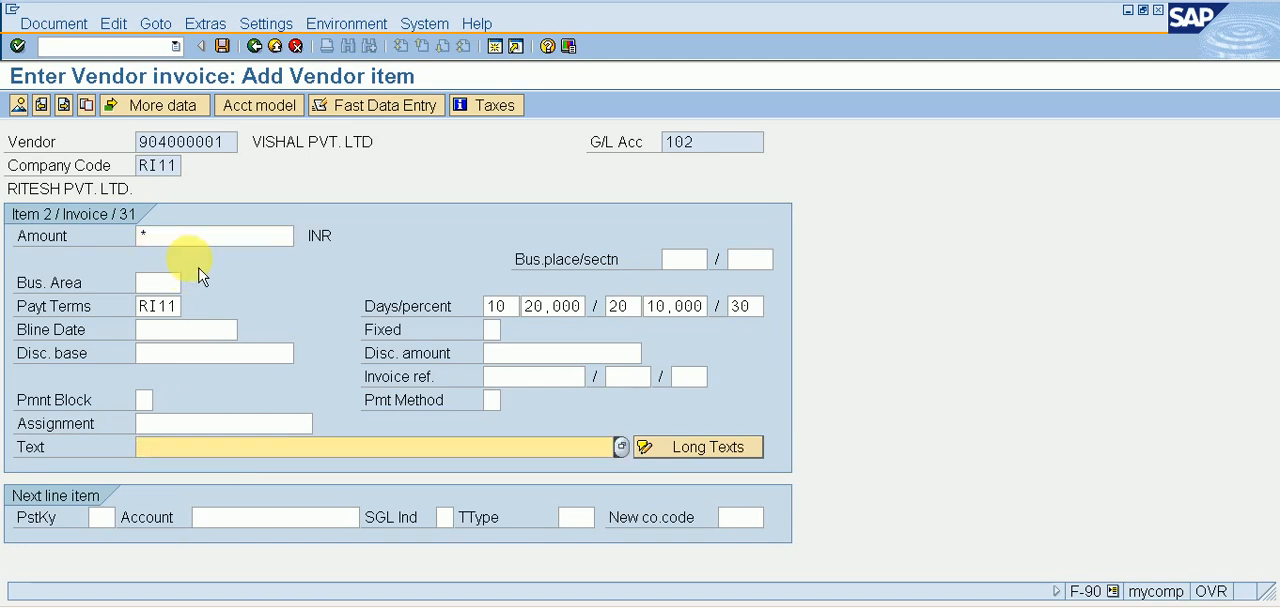
text(+)
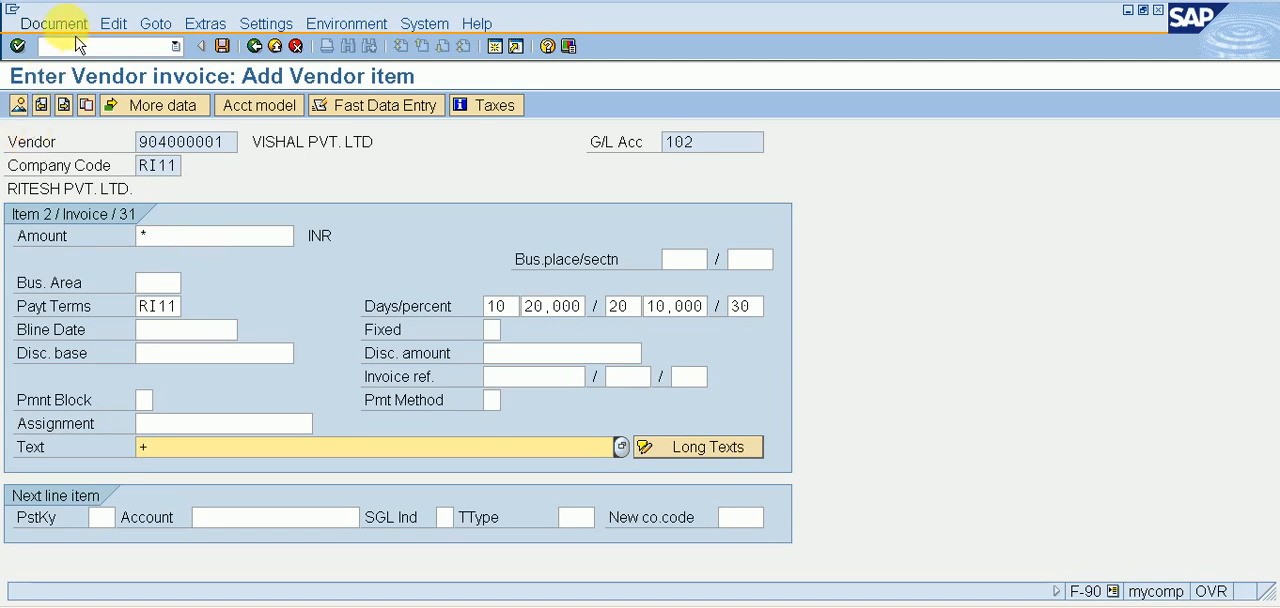
key(Return)
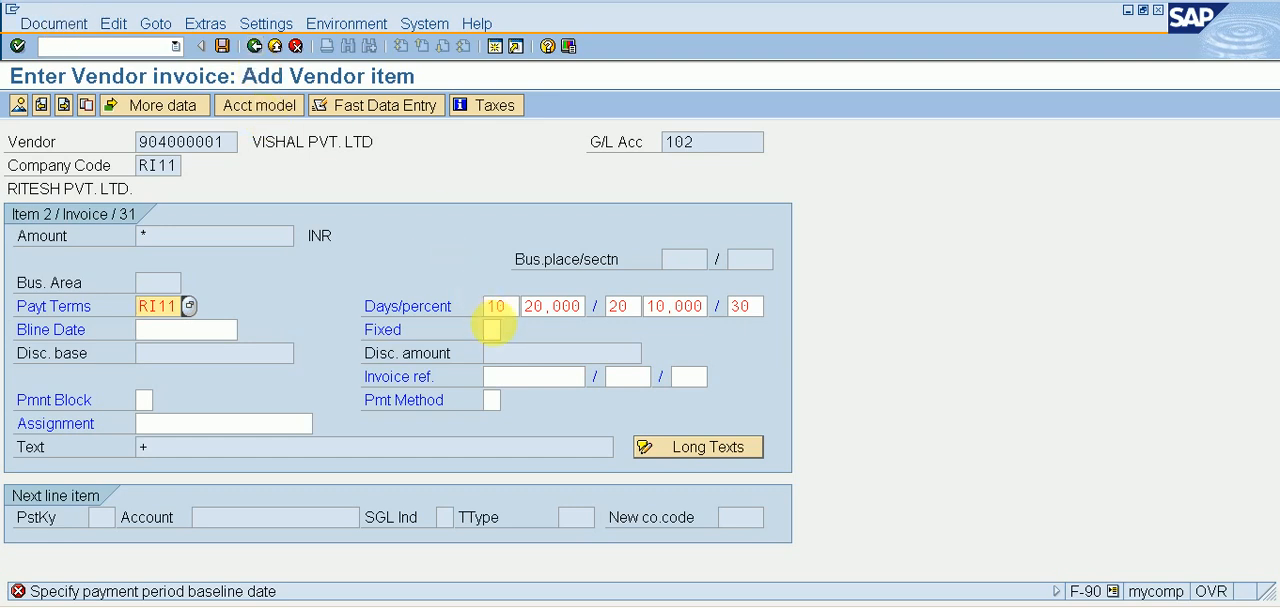
Clear the payment terms and all discount days and percentages of the vendor item, and confirm the item.
click(497, 306)
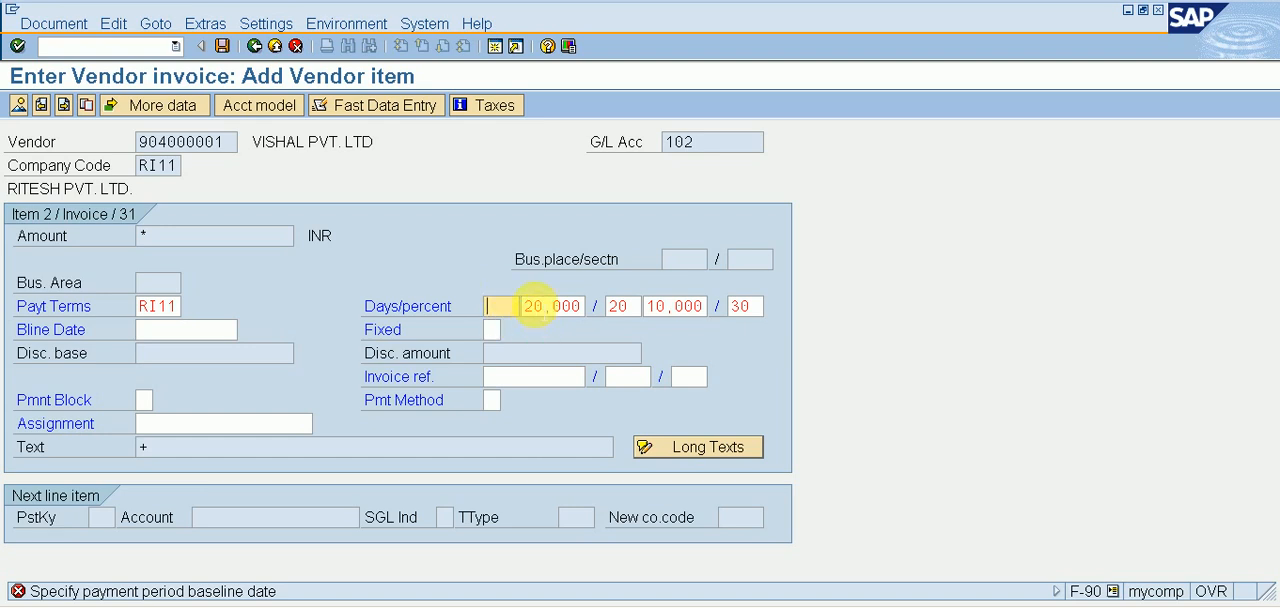
click(533, 305)
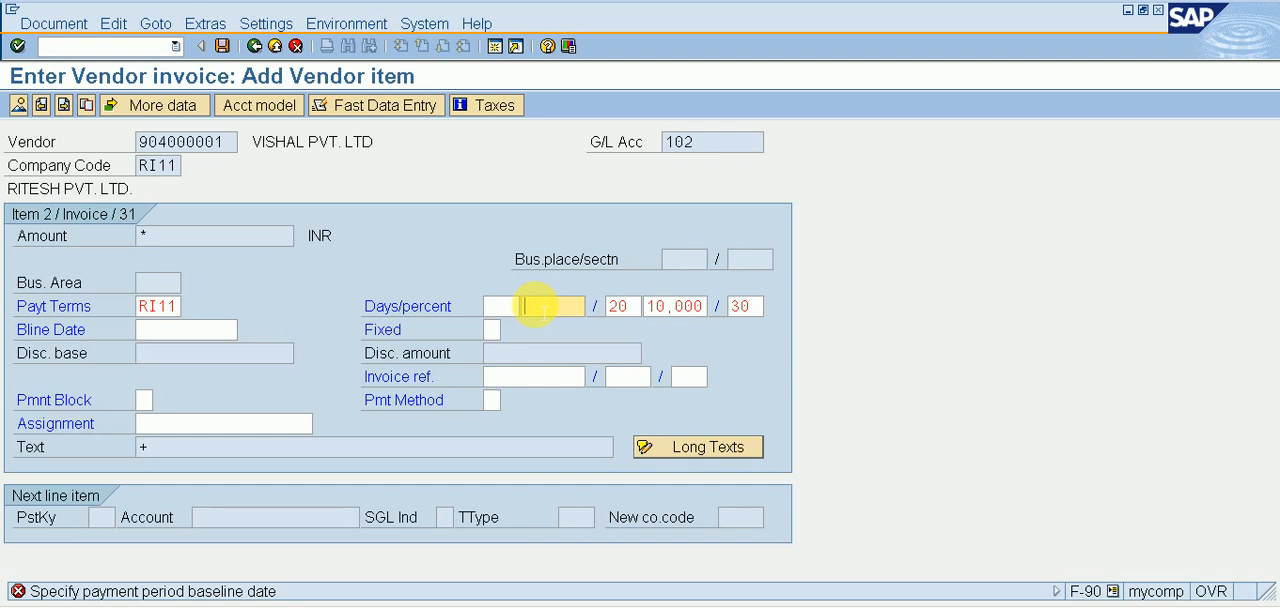
key(Tab)
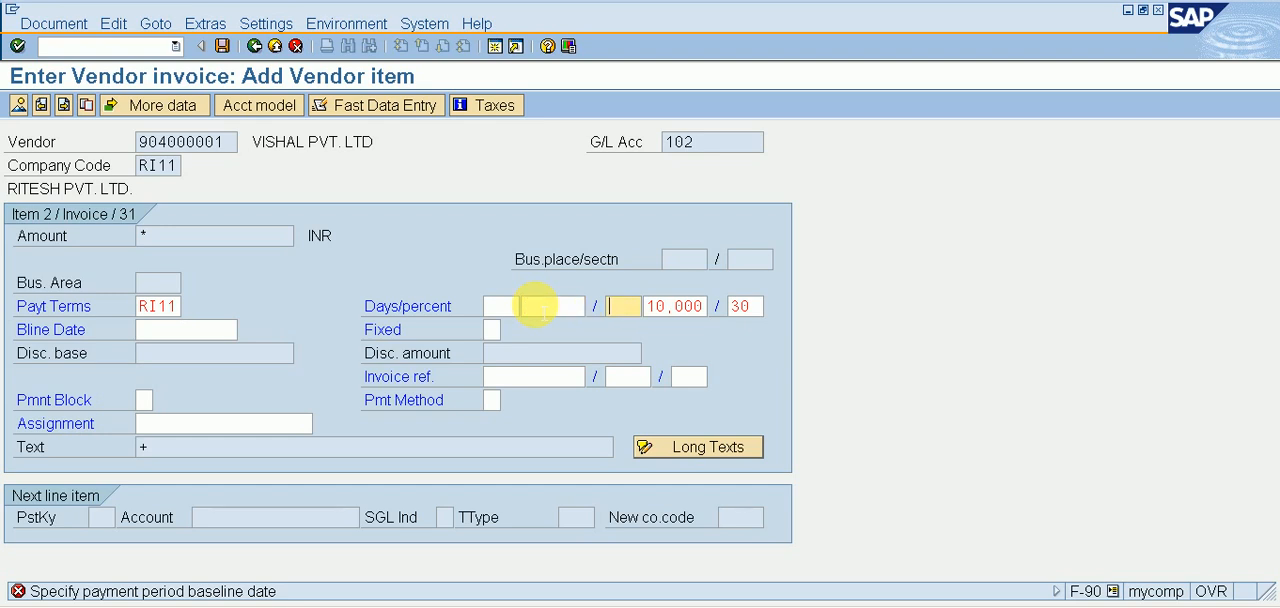
key(Tab)
key(Tab)
key(shift+Tab)
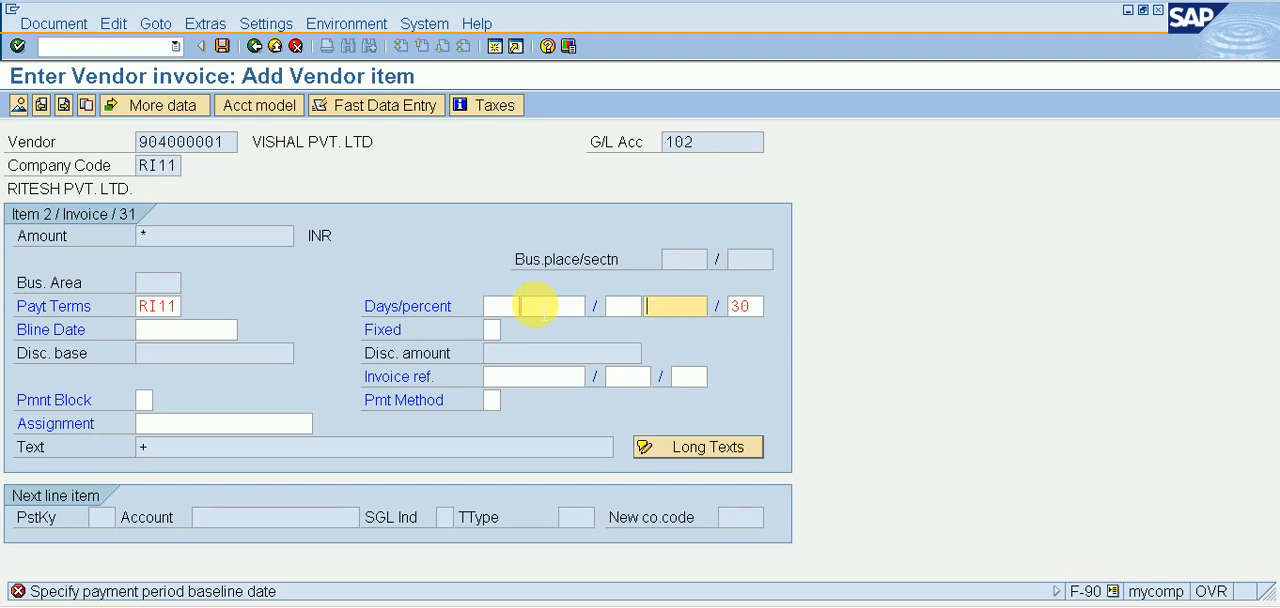
key(Tab)
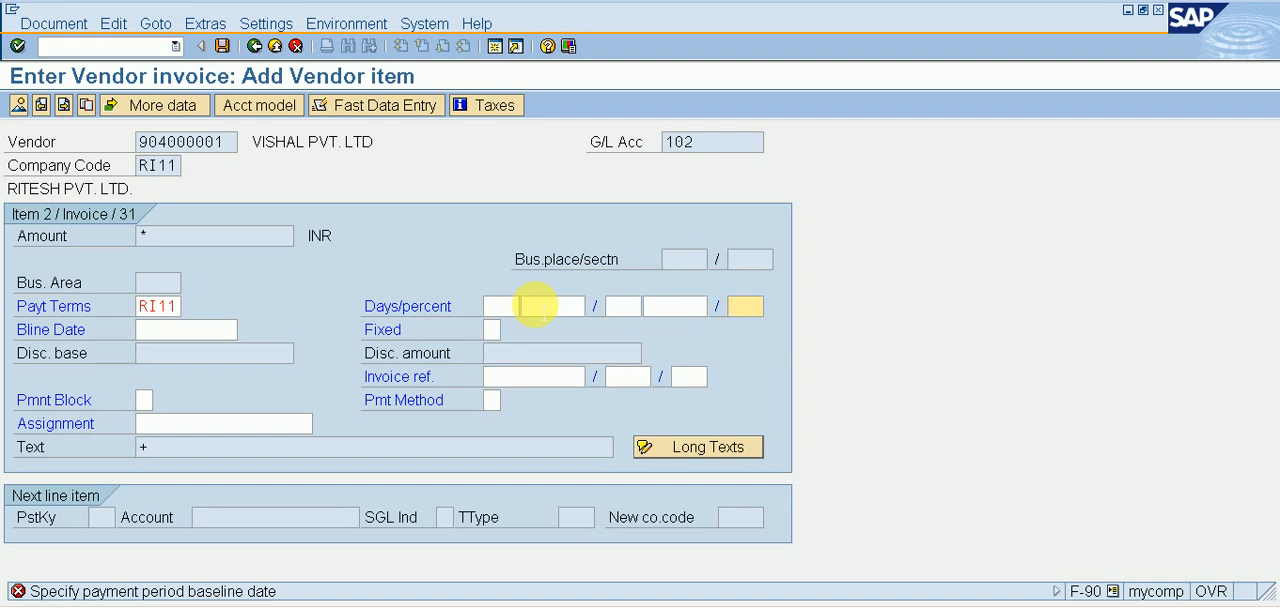
key(Return)
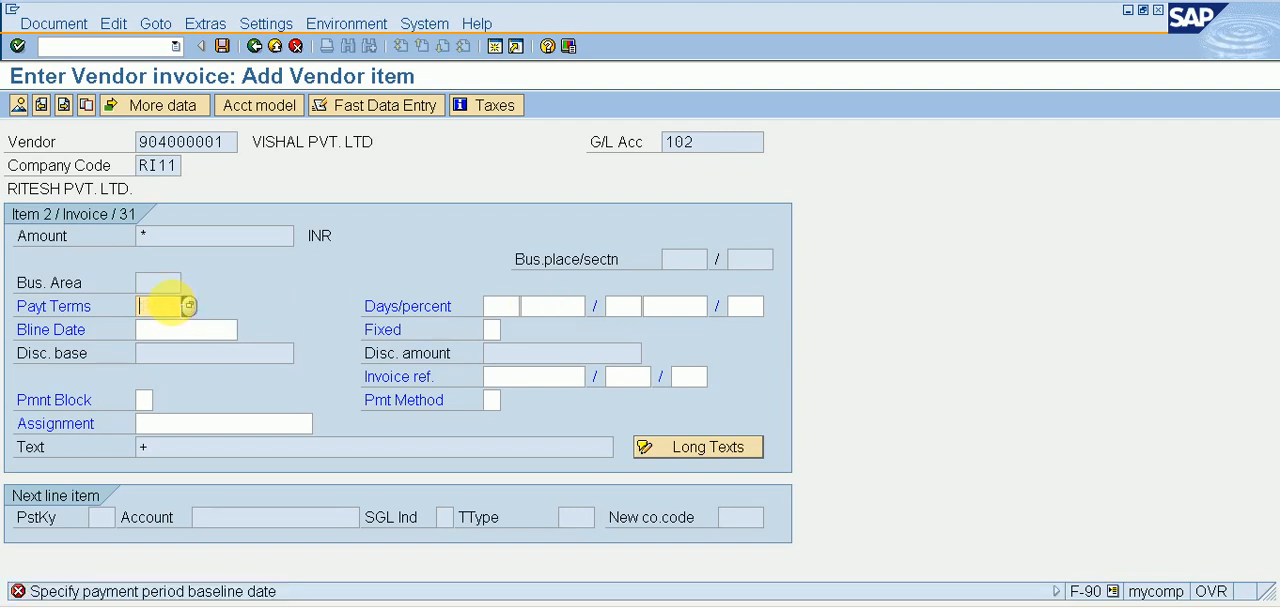
key(Return)
key(Return)
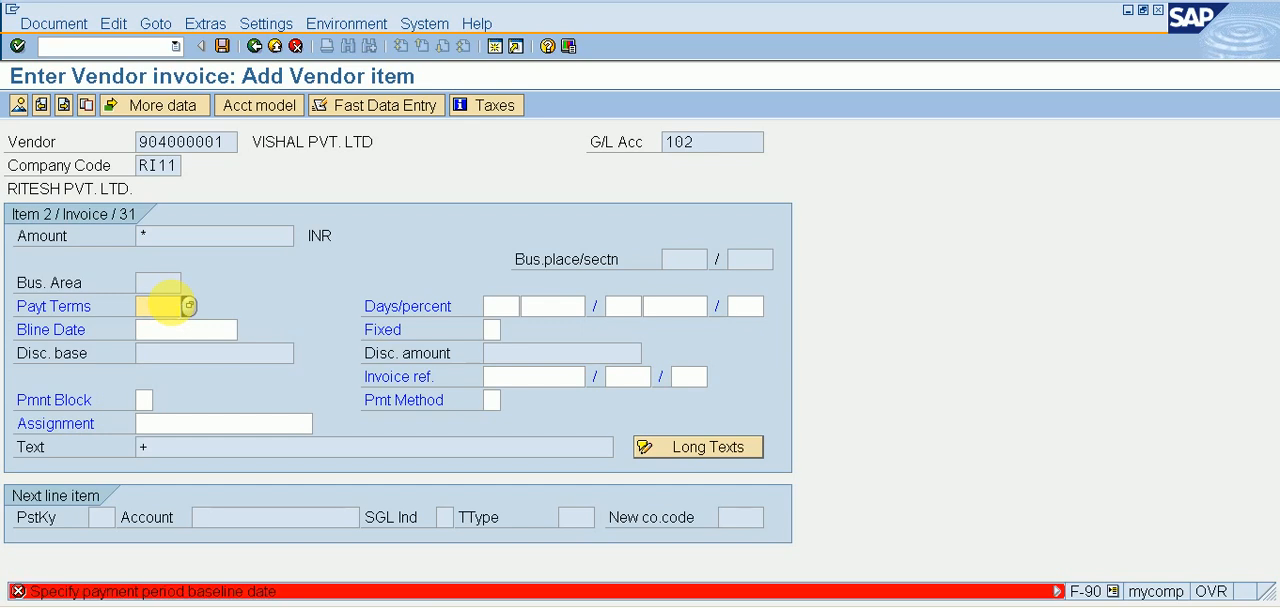
key(Return)
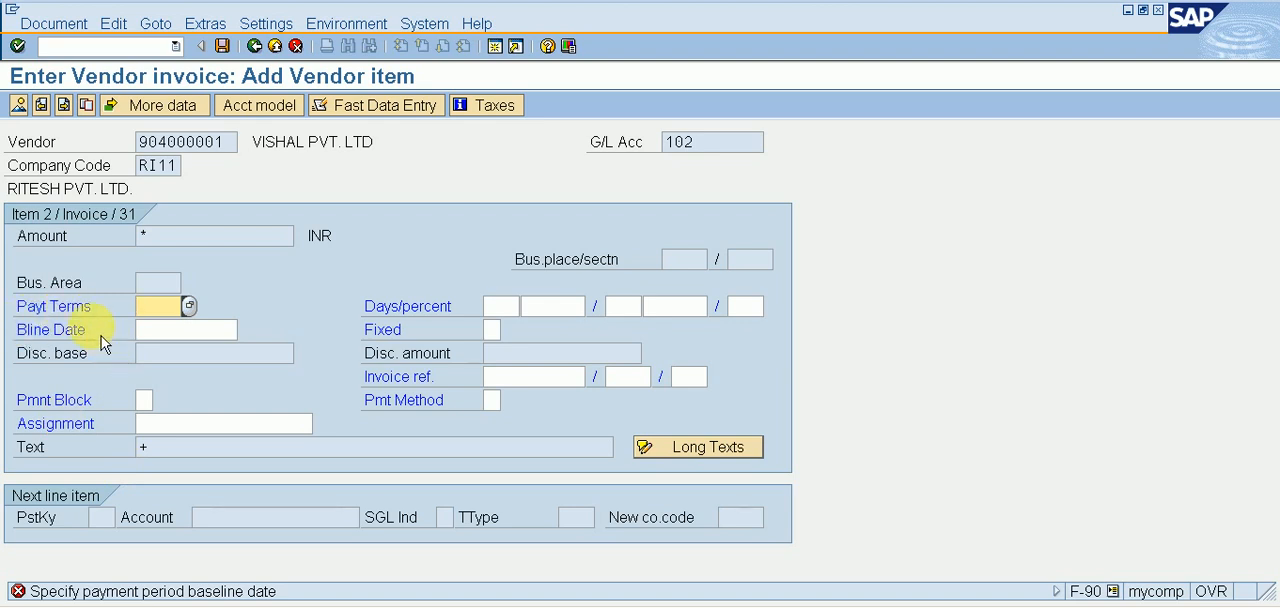
Switch to the session displaying G/L accounts and start the Change Vendor transaction FK02 there.
click(105, 46)
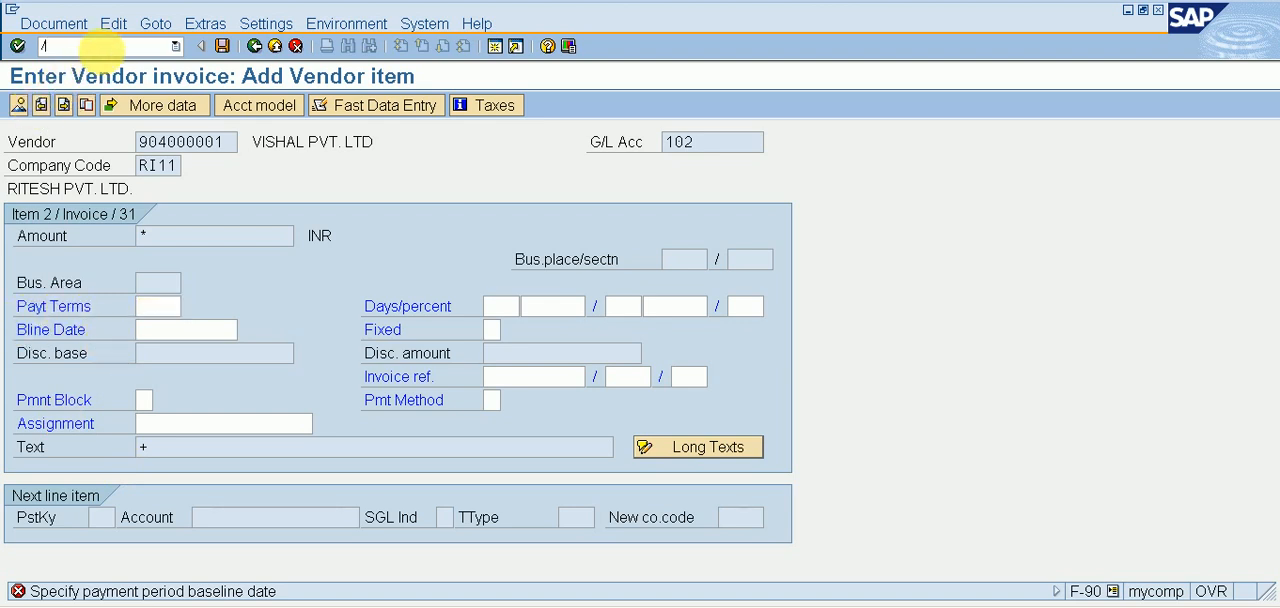
text(/ofs00)
key(Return)
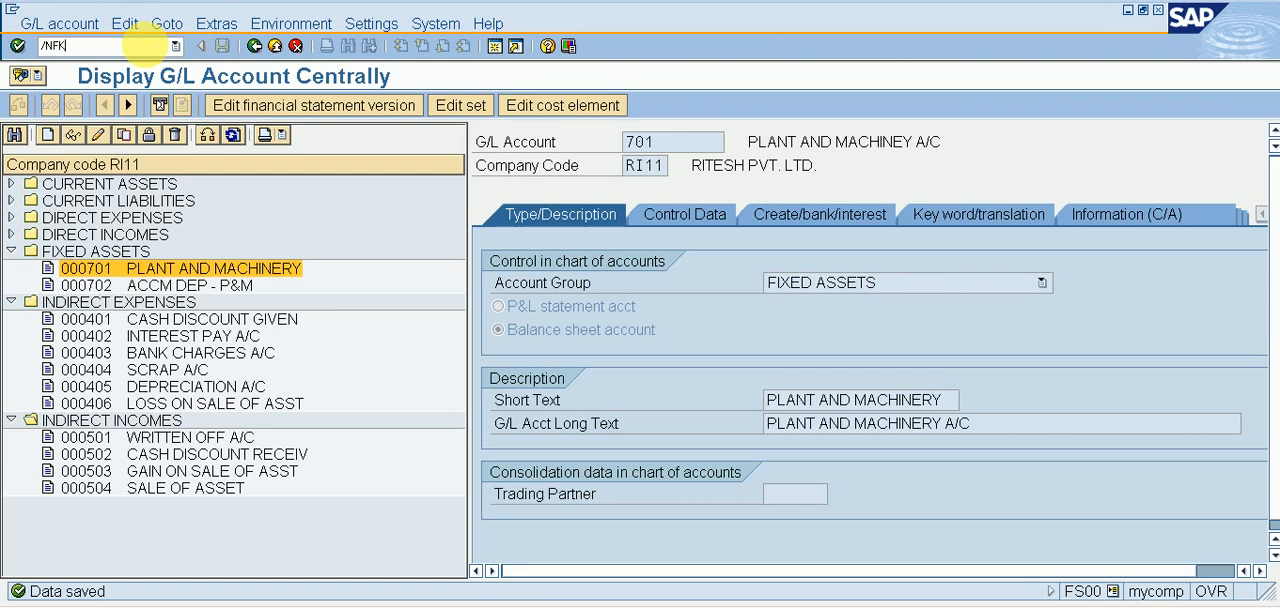
key(Return)
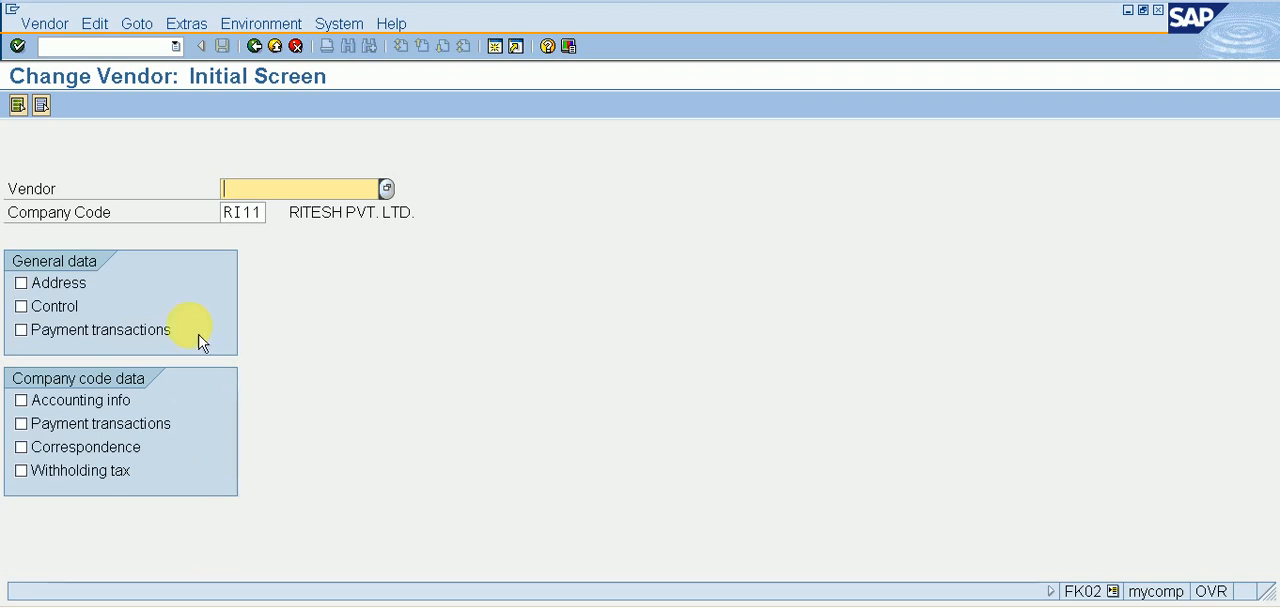
Select the general and company code Payment transactions views and open them for vendor VISHAL PVT. LTD in company code RI11.
click(130, 330)
click(100, 433)
click(100, 437)
key(Return)
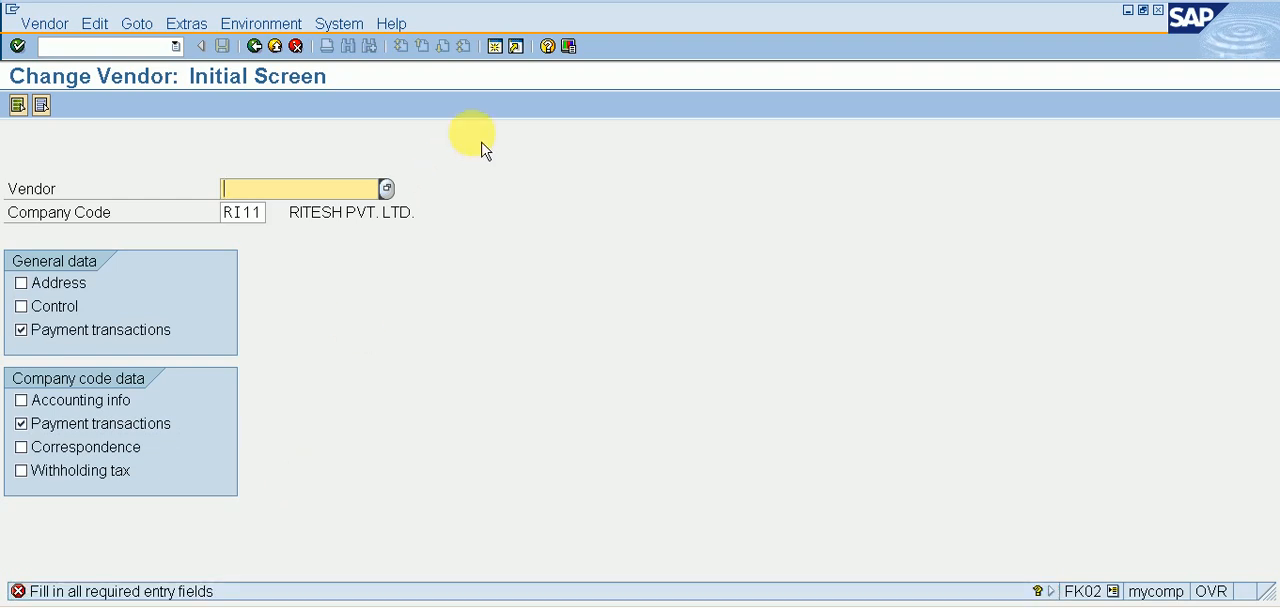
click(394, 192)
key(Return)
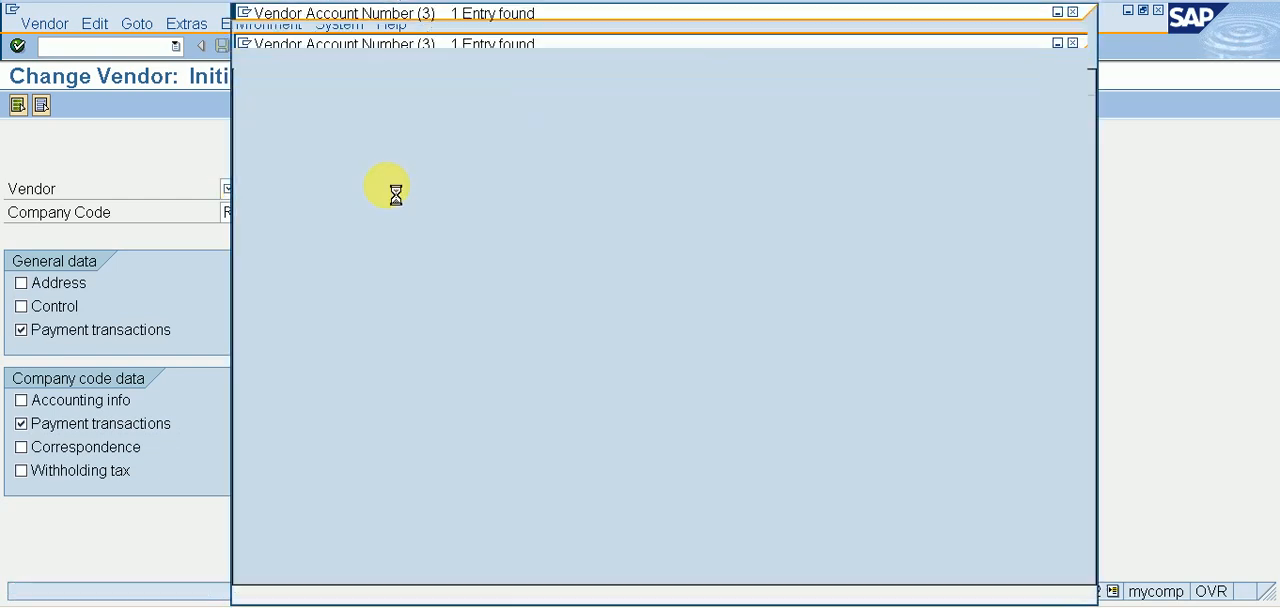
key(Return)
key(Return)
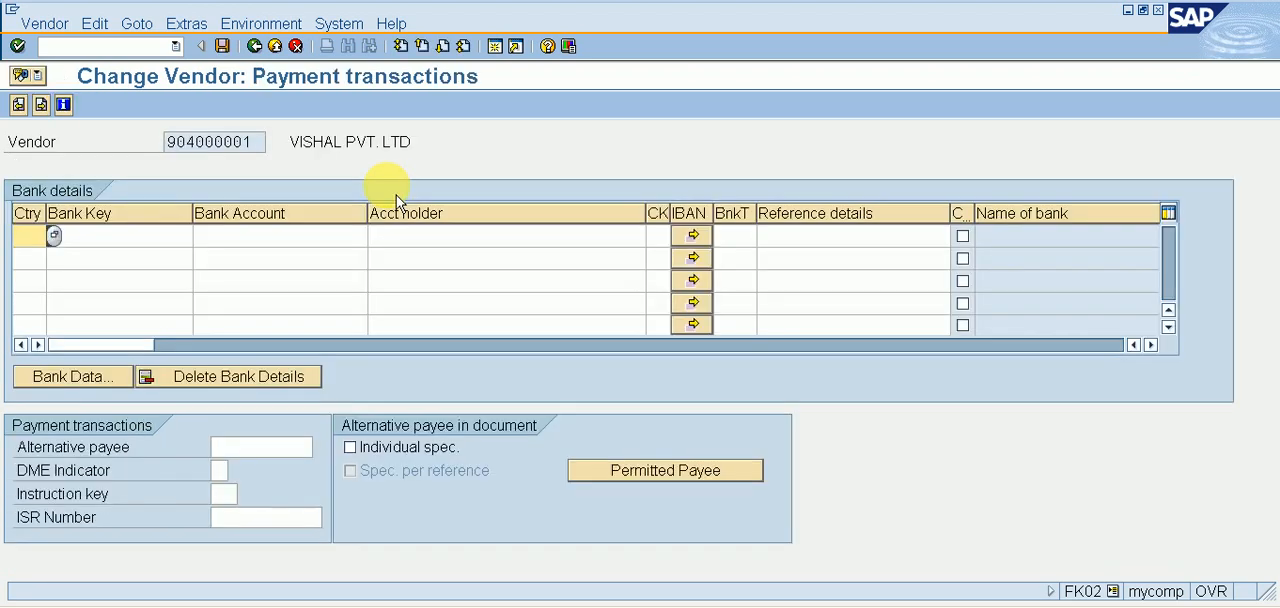
Change the payment terms in the vendor's company code payment data and save the vendor.
key(Return)
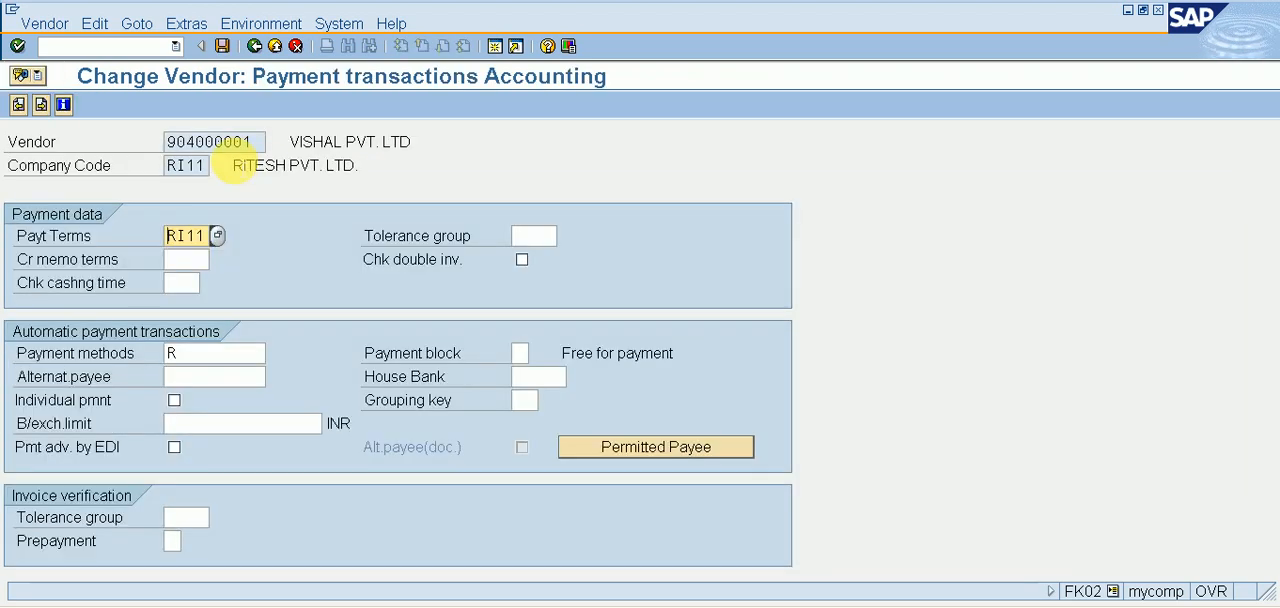
text(1)
key(Return)
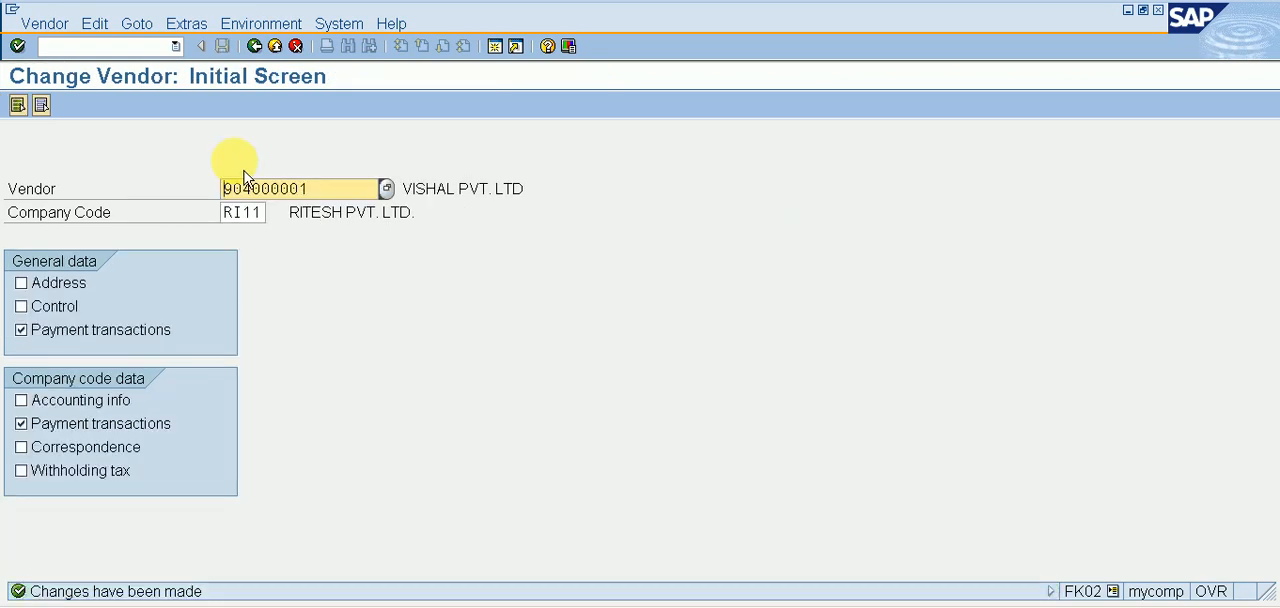
Return to the vendor invoice, set the vendor item's baseline date to 24.01.2022, and confirm the item.
key(F3)
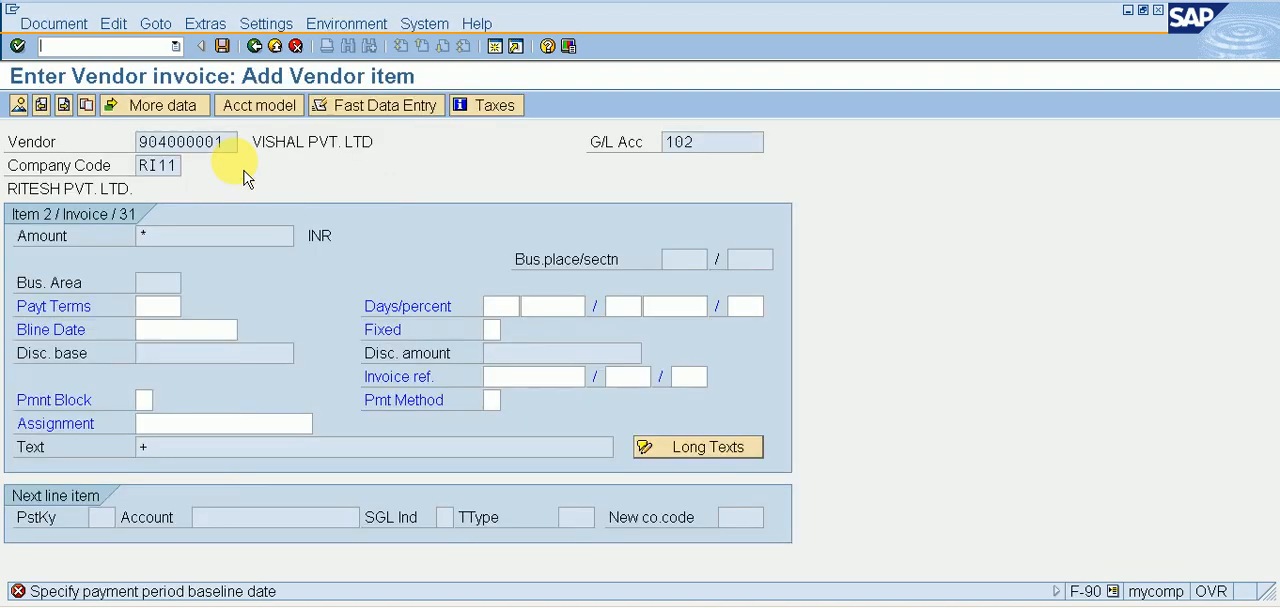
key(Return)
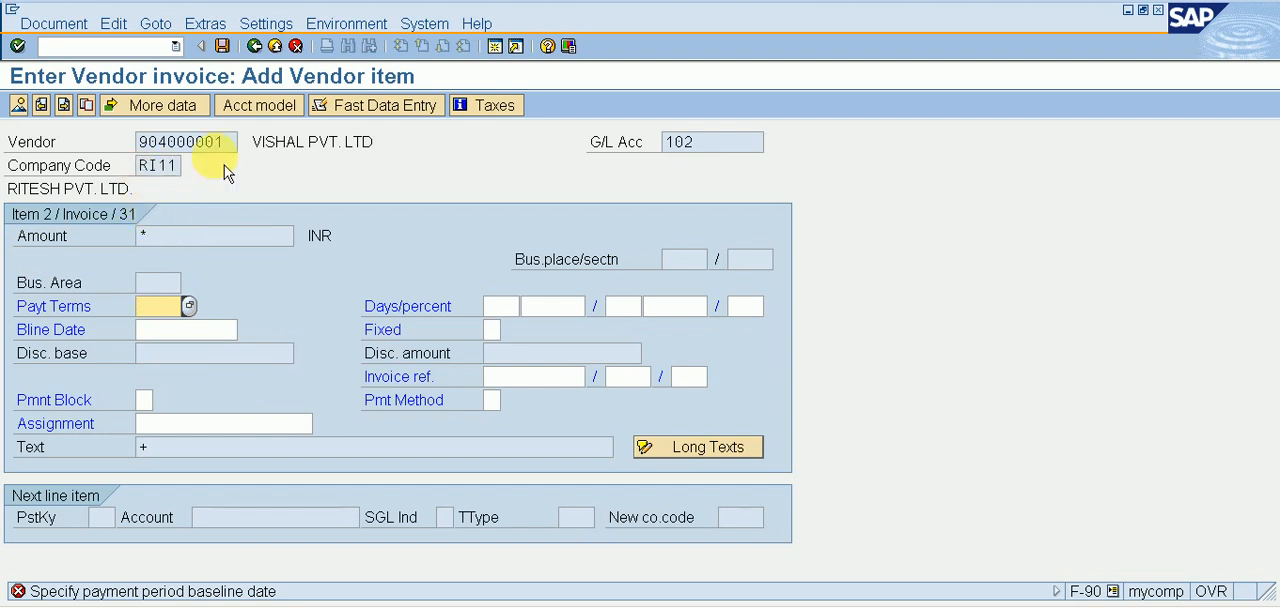
click(188, 329)
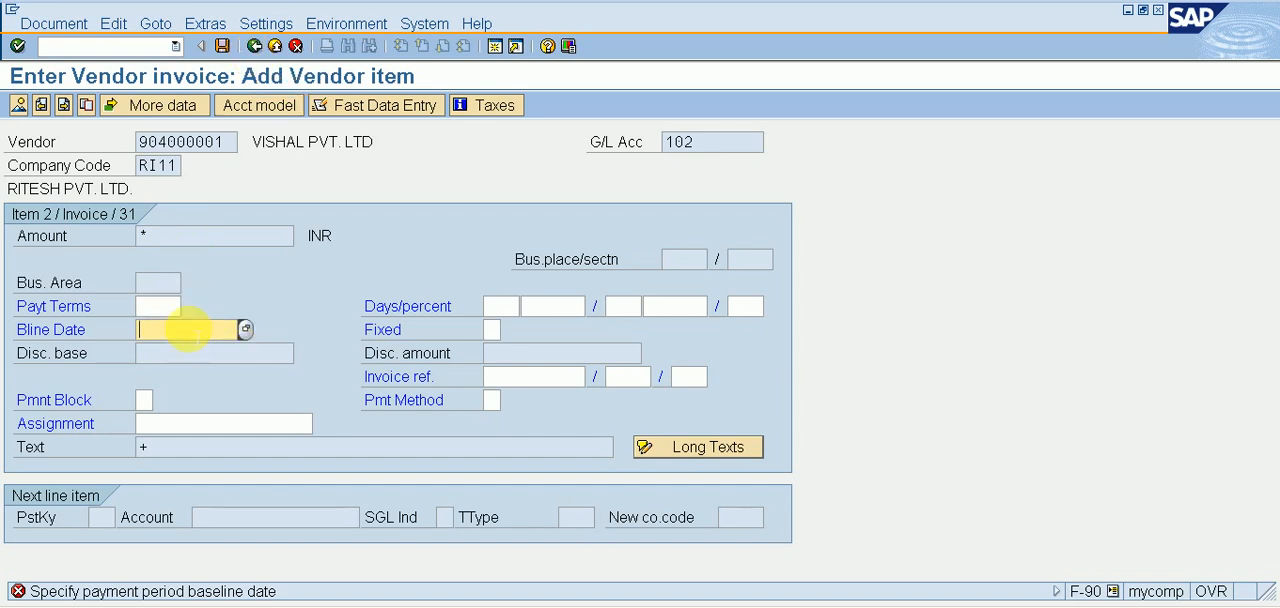
text(24.01.2022)
key(Return)
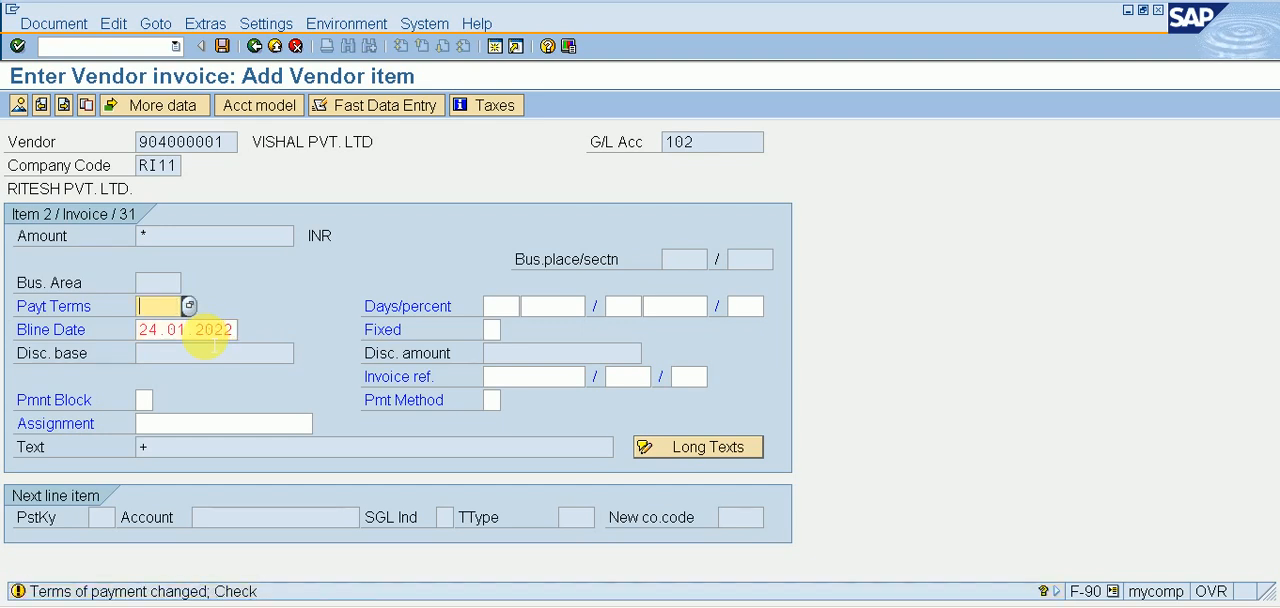
key(Return)
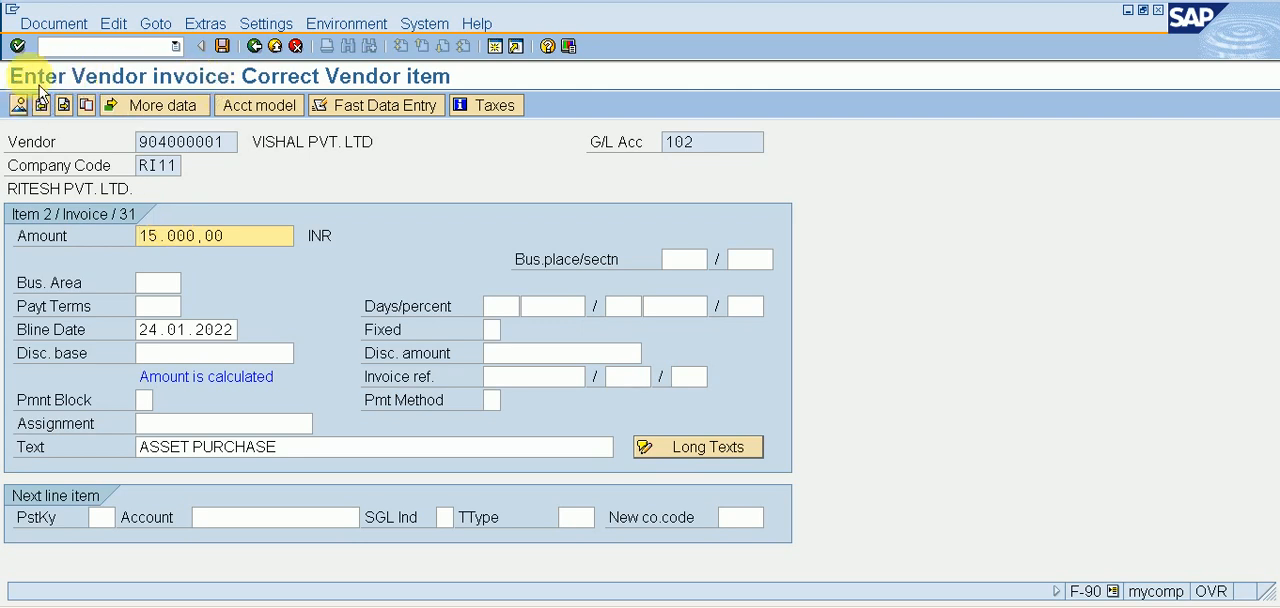
Simulate the vendor invoice and try to post the document.
click(72, 25)
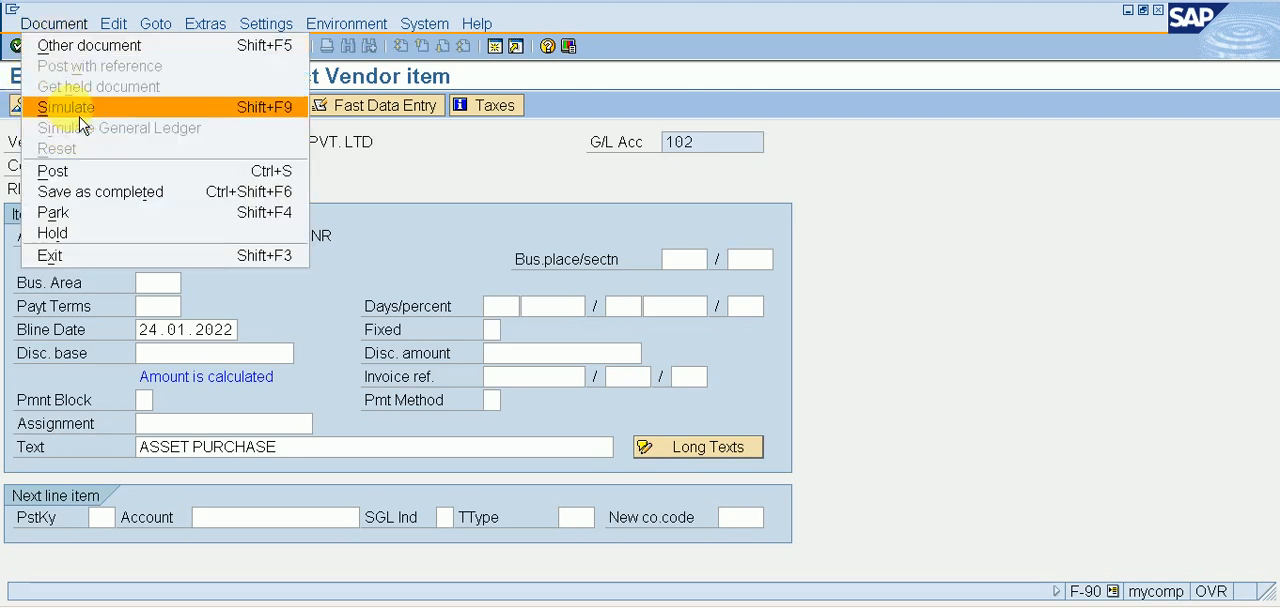
click(70, 107)
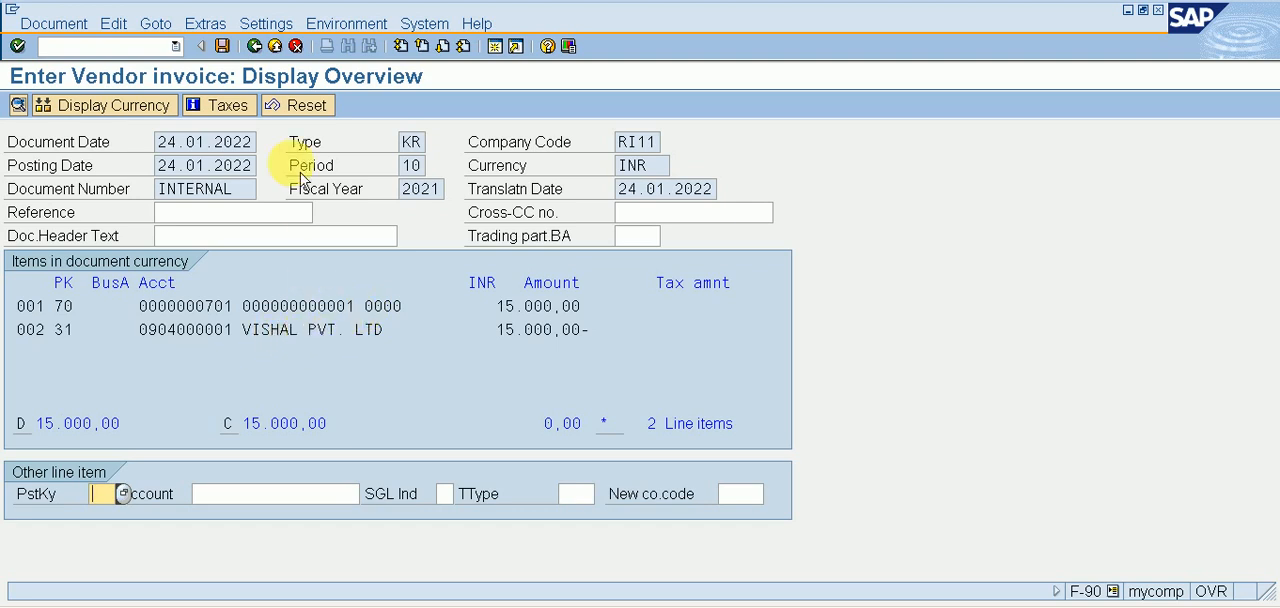
click(222, 46)
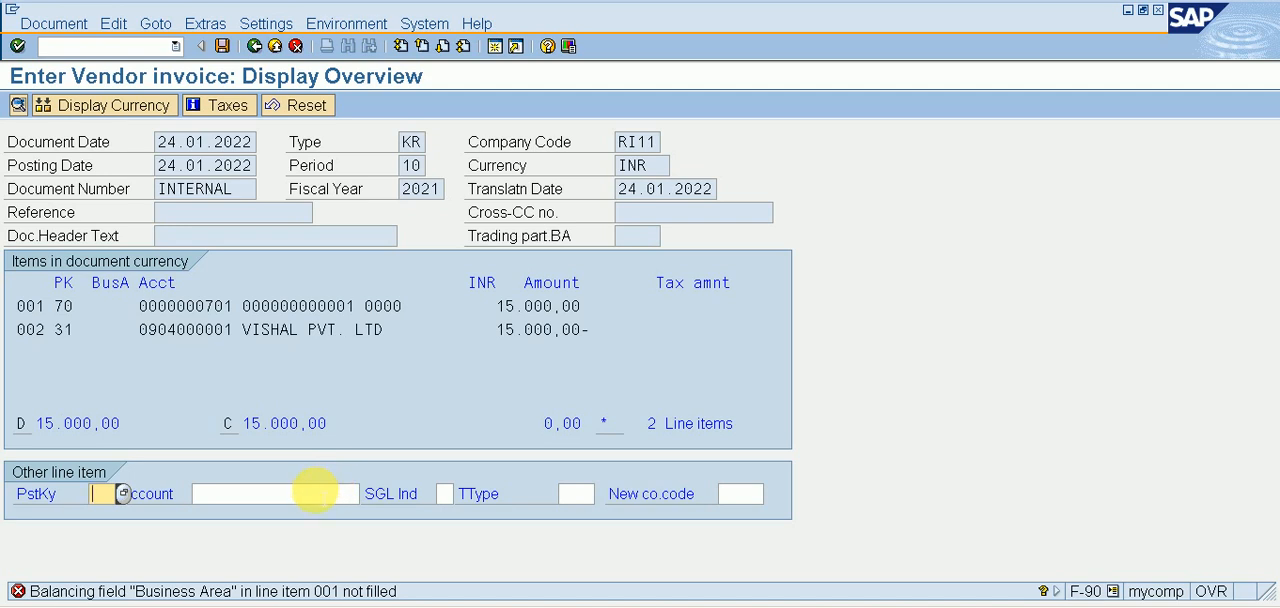
Switch to the Change Vendor session, start transaction SPRO there, and display the SAP Reference IMG.
click(140, 46)
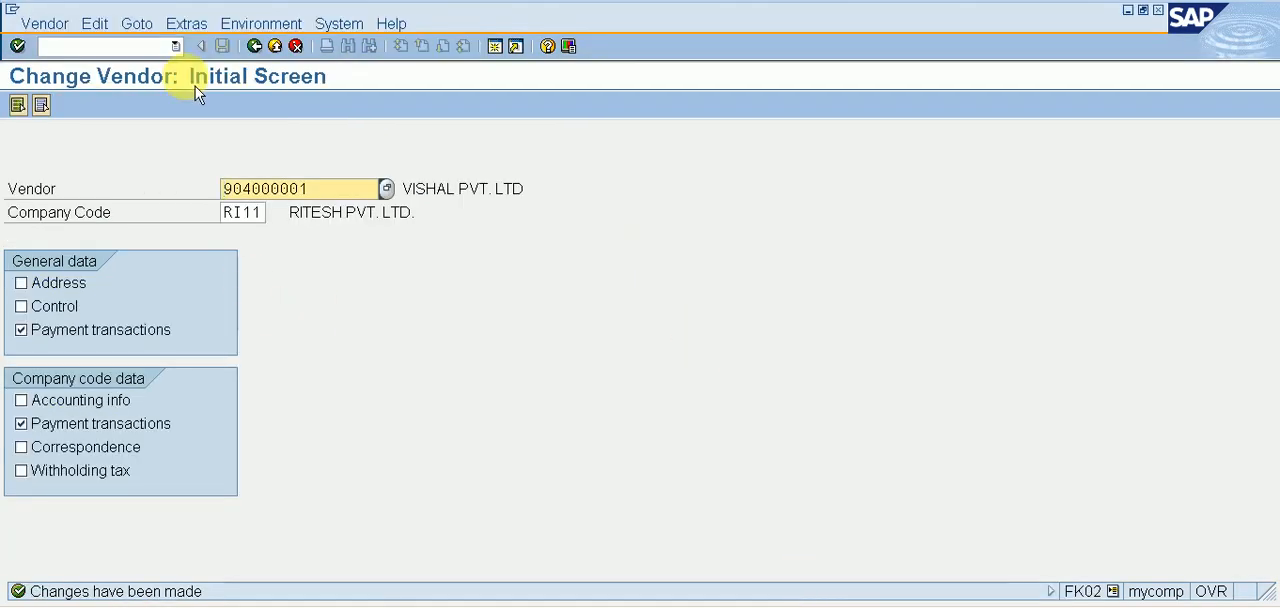
click(137, 45)
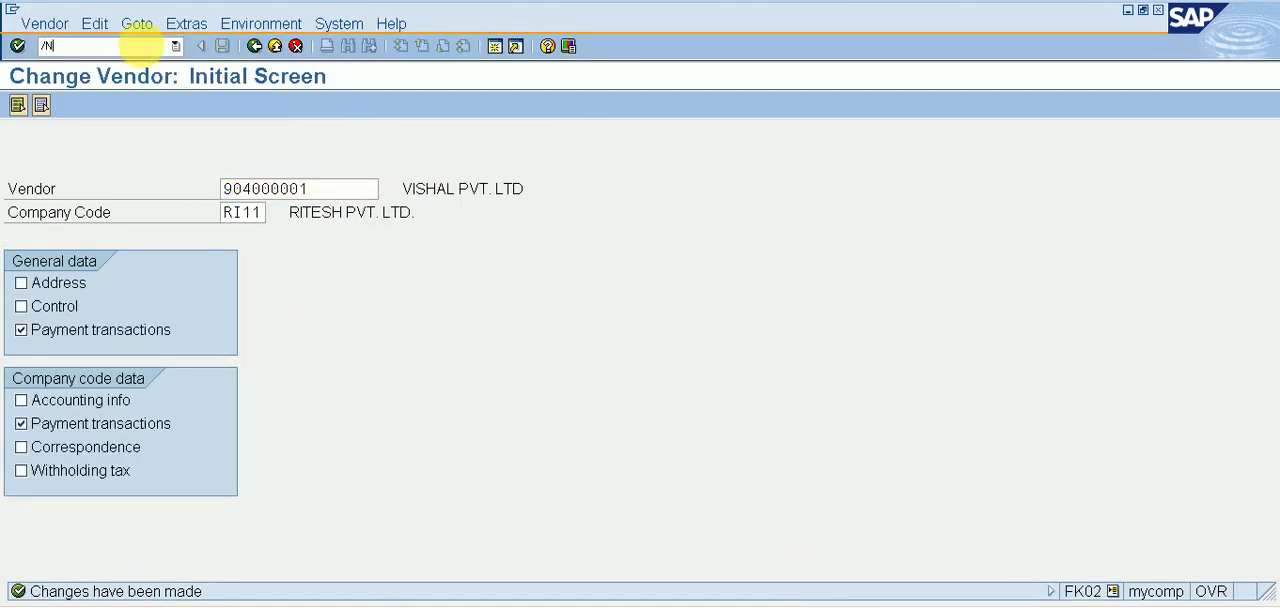
text(/NSPRO)
key(Return)
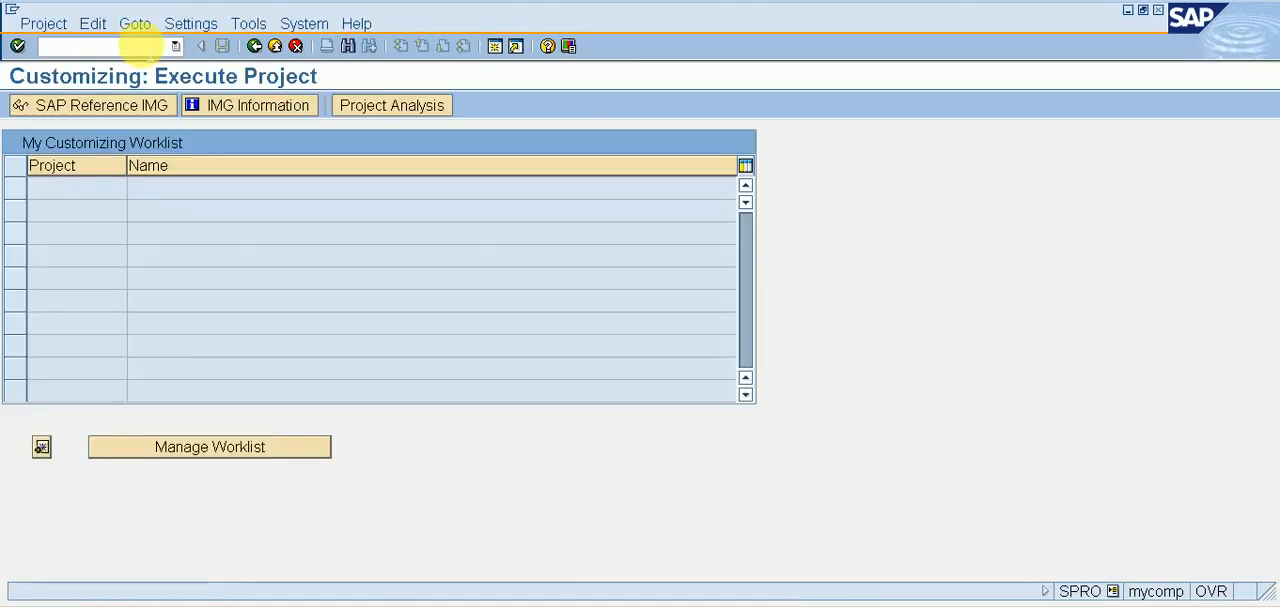
click(143, 117)
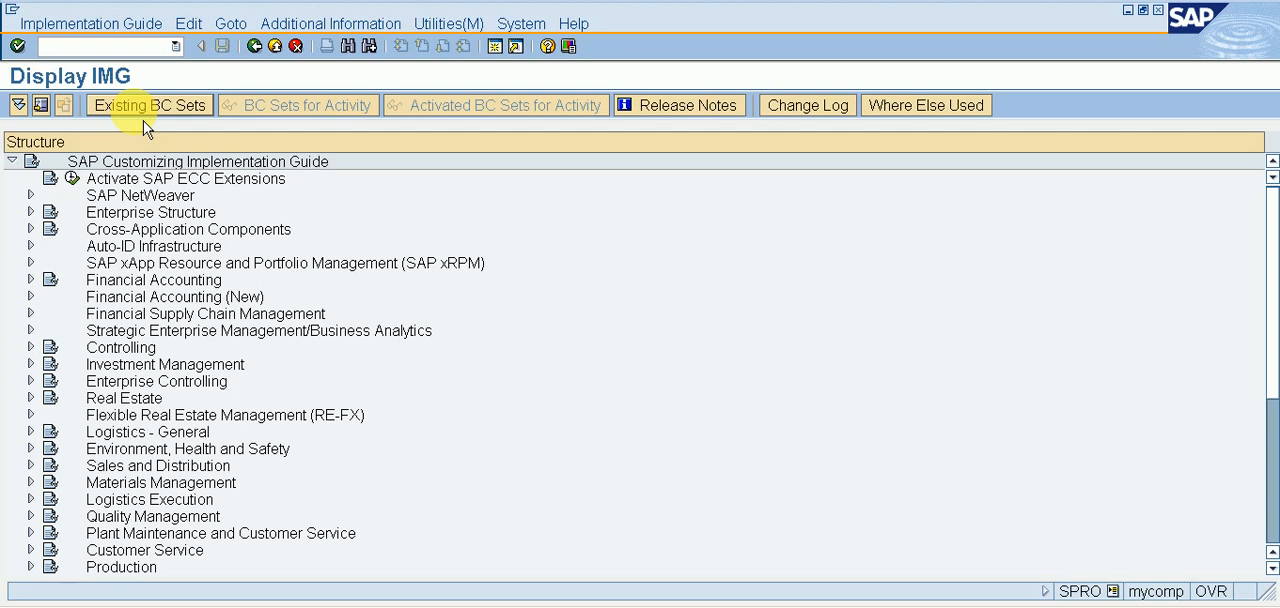
Expand Financial Accounting (New), Asset Accounting and Master Data in the implementation guide.
double_click(170, 302)
key(Down)
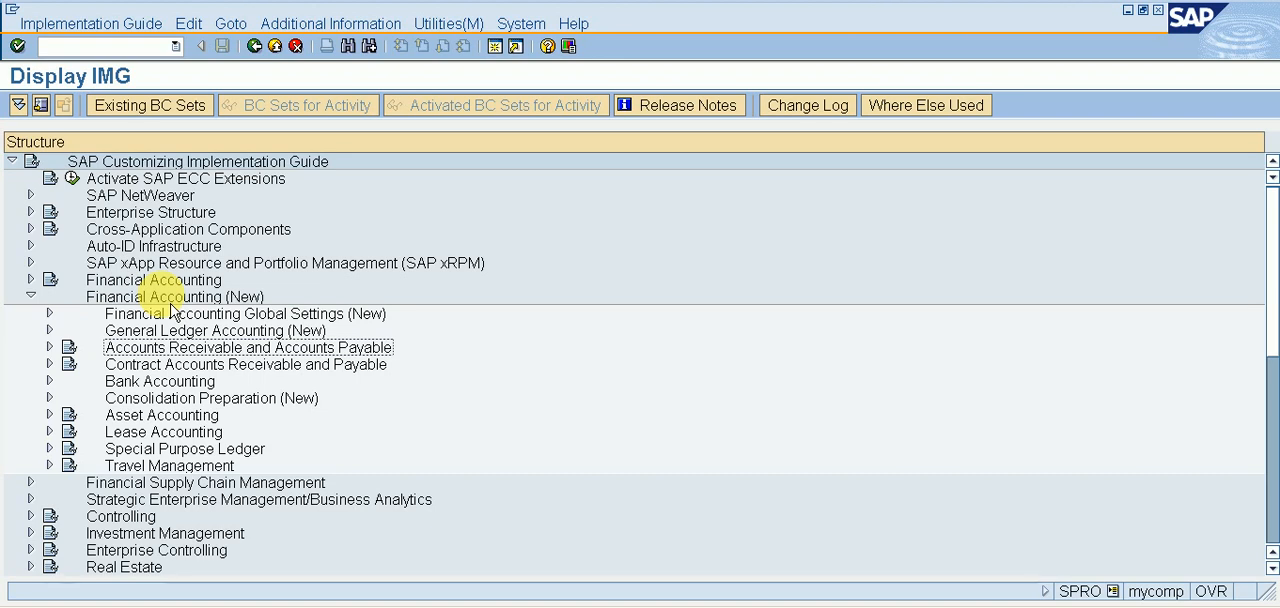
key(Down)
key(Down)
key(Down)
key(Down)
key(Right)
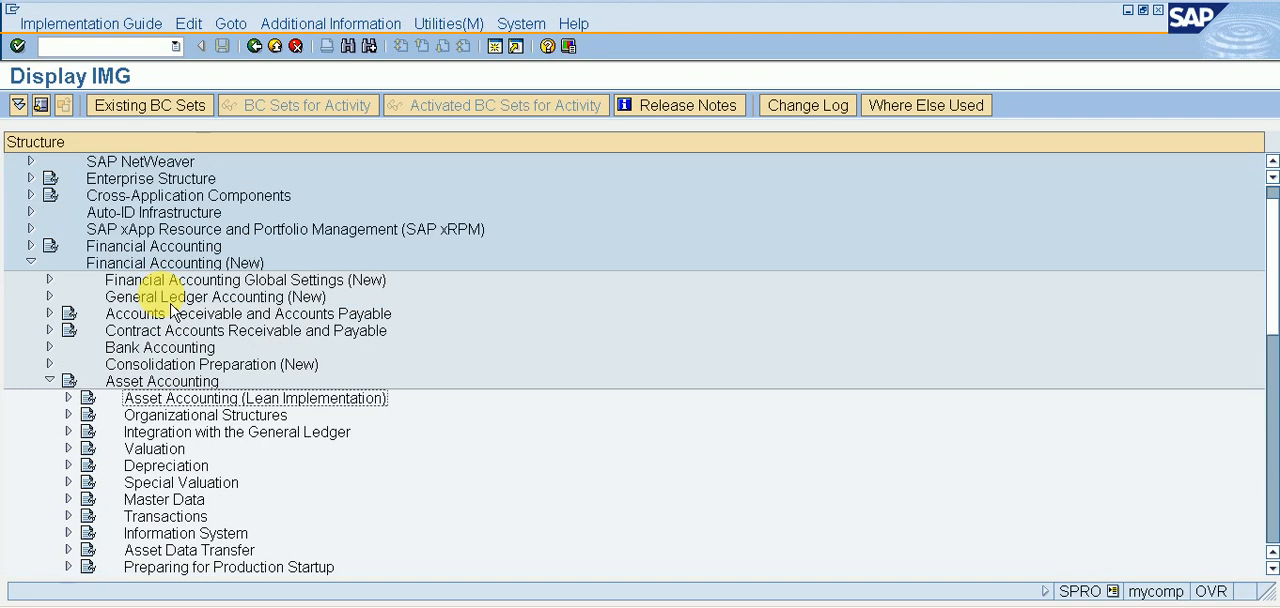
key(Down)
key(Down)
key(Down)
key(Down)
key(Down)
key(Down)
key(Right)
key(Down)
key(Down)
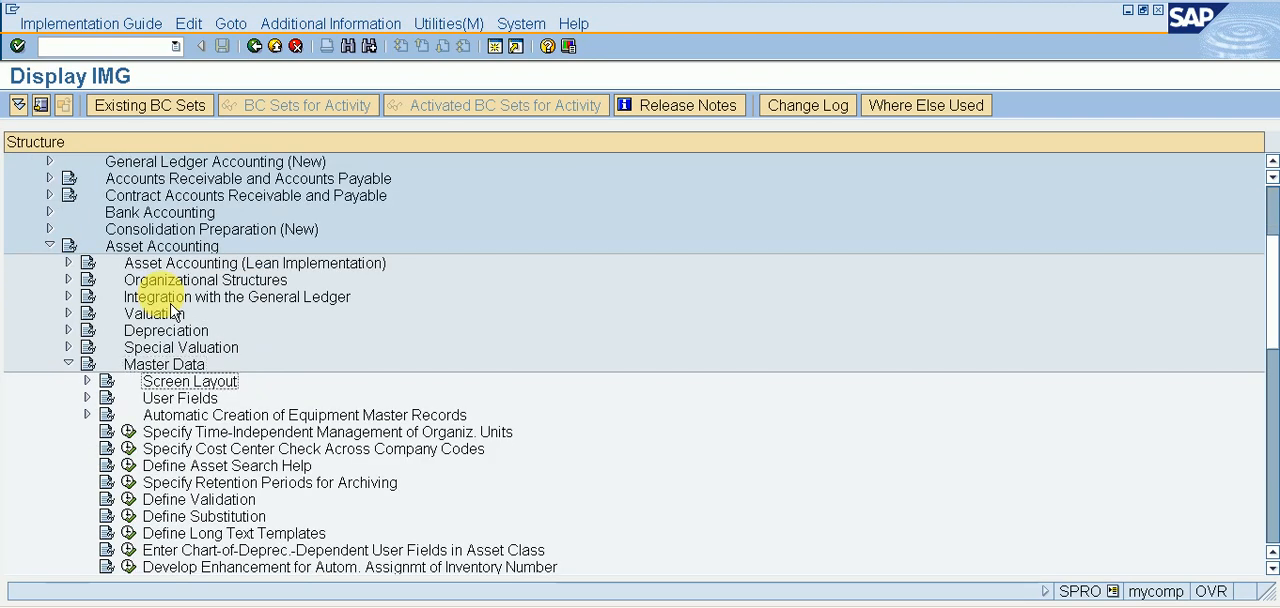
Open Define Screen Layout for Asset Depreciation Areas under Screen Layout and display the field group rules of layout 1000.
key(Up)
key(Right)
key(Down)
key(Down)
key(Down)
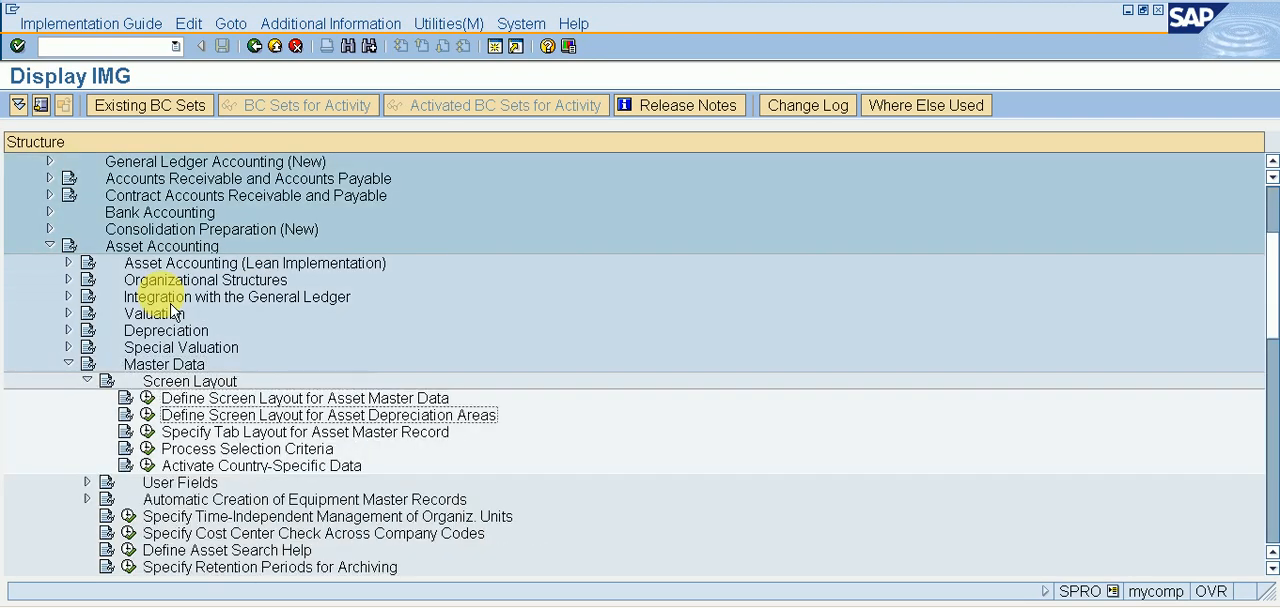
key(Up)
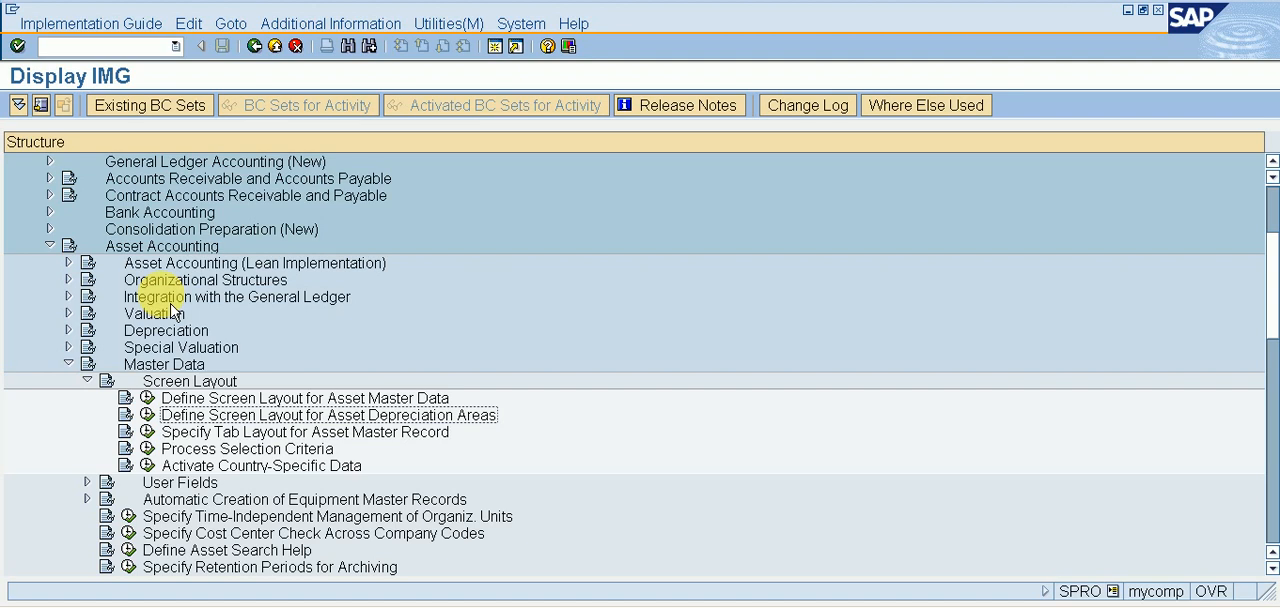
key(Left)
key(Return)
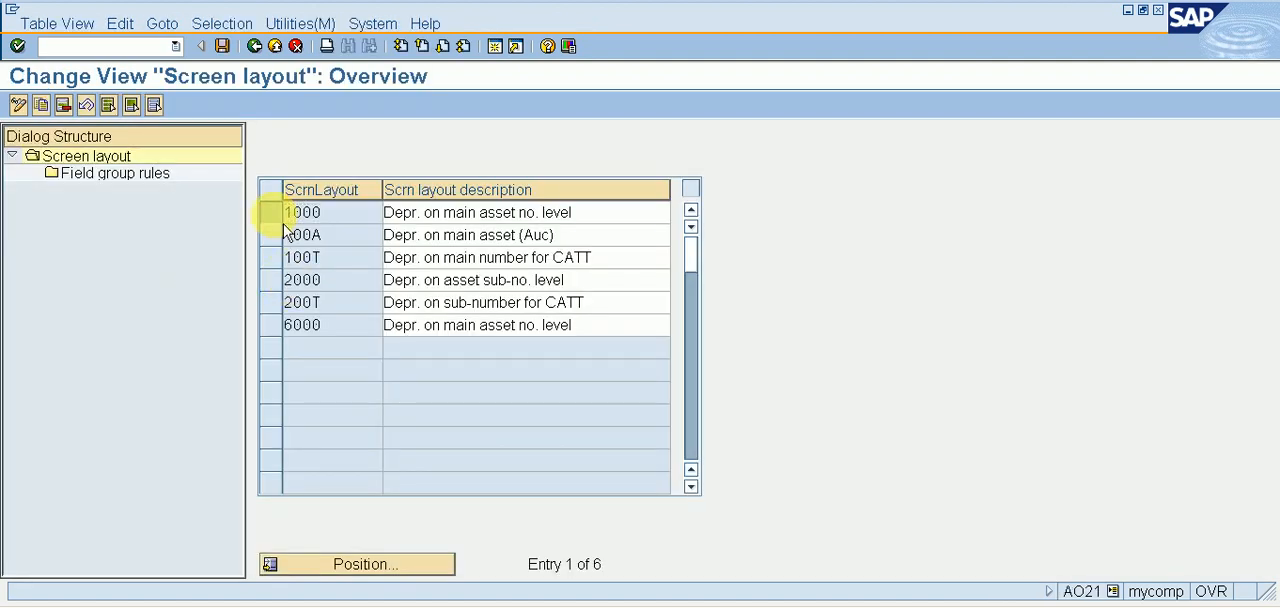
click(272, 213)
double_click(160, 177)
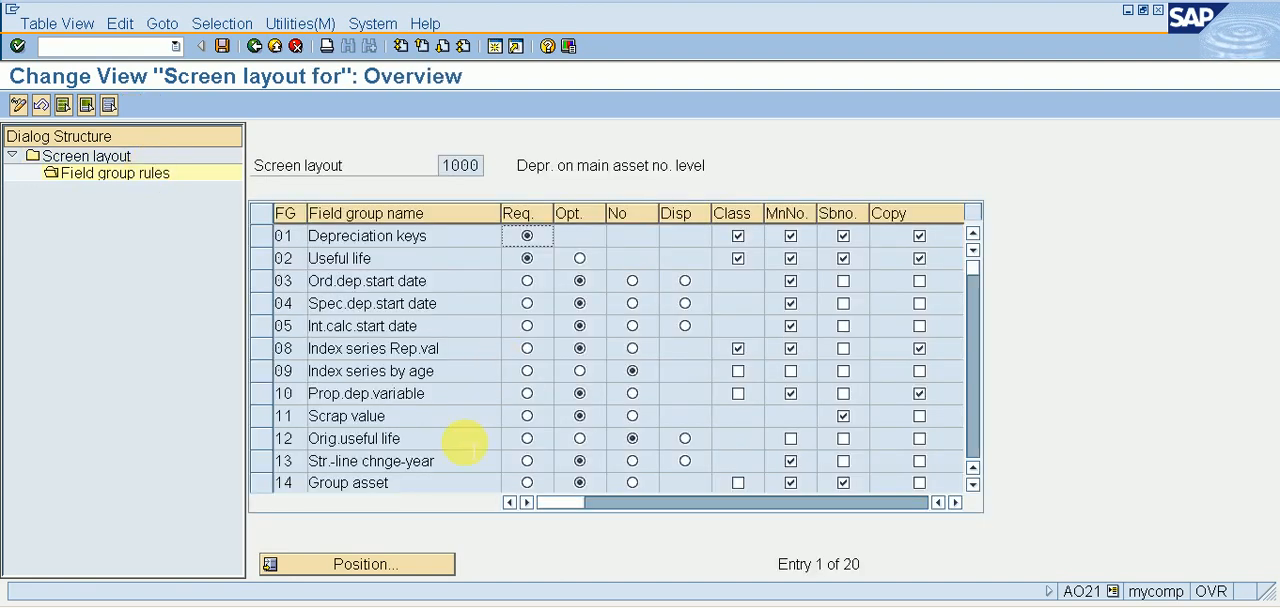
Make the Scrap Value % field group optional in the field group rules of screen layout 1000.
click(974, 485)
click(974, 485)
click(974, 485)
click(974, 485)
click(974, 485)
click(974, 485)
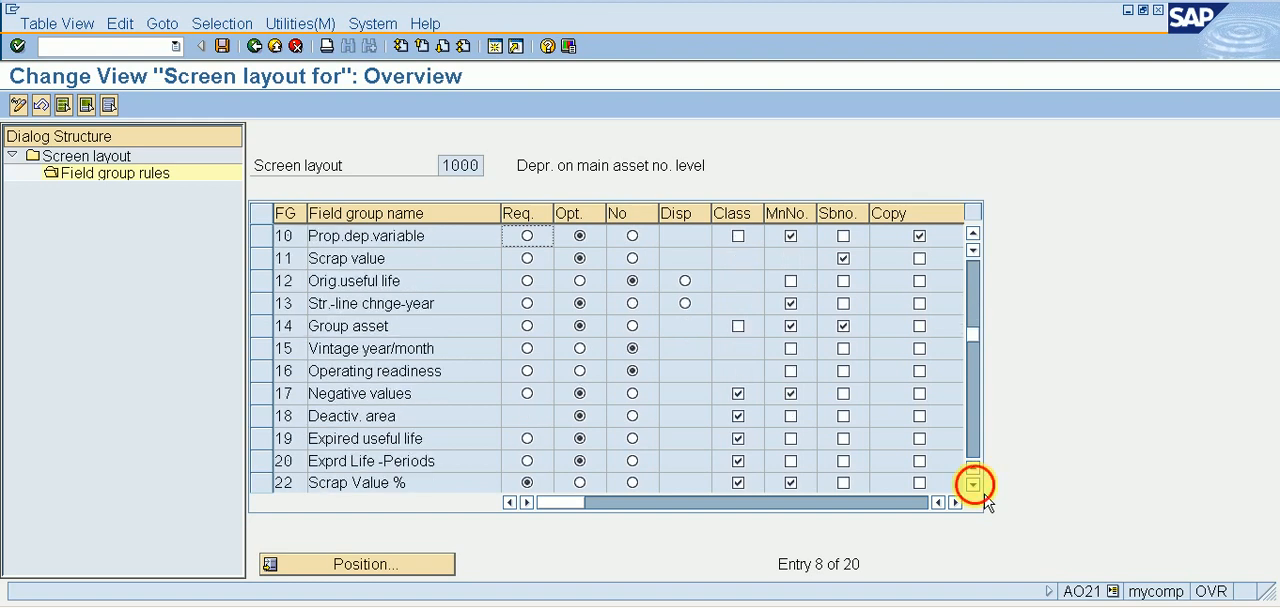
click(974, 485)
click(974, 485)
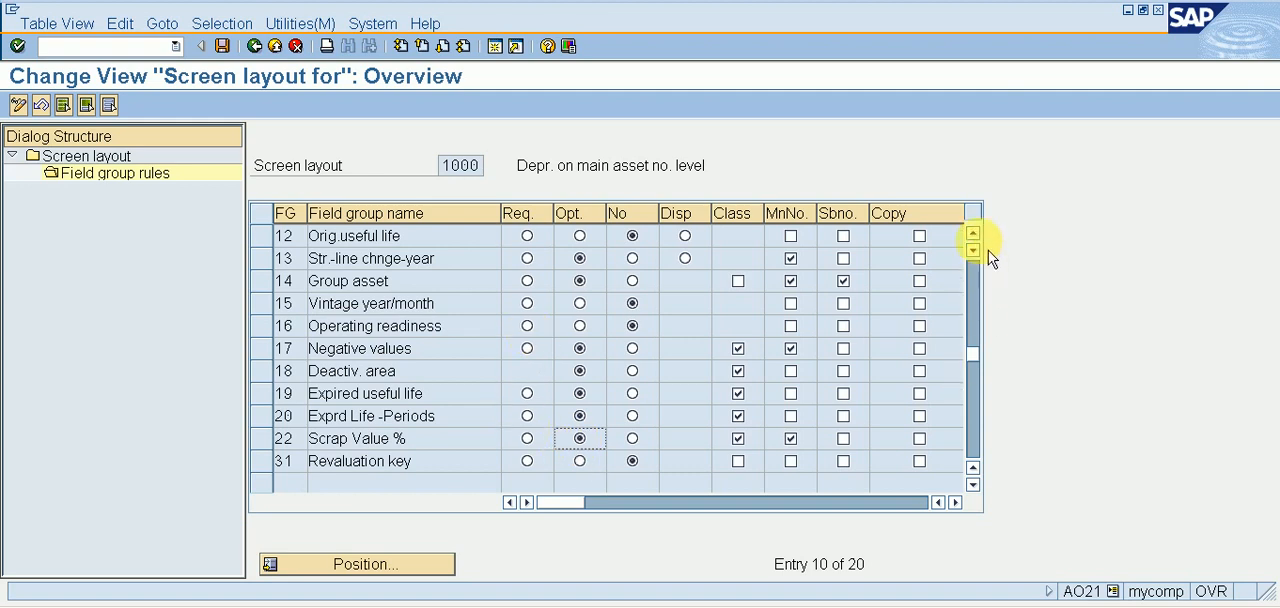
scroll(985, 250, up, 3)
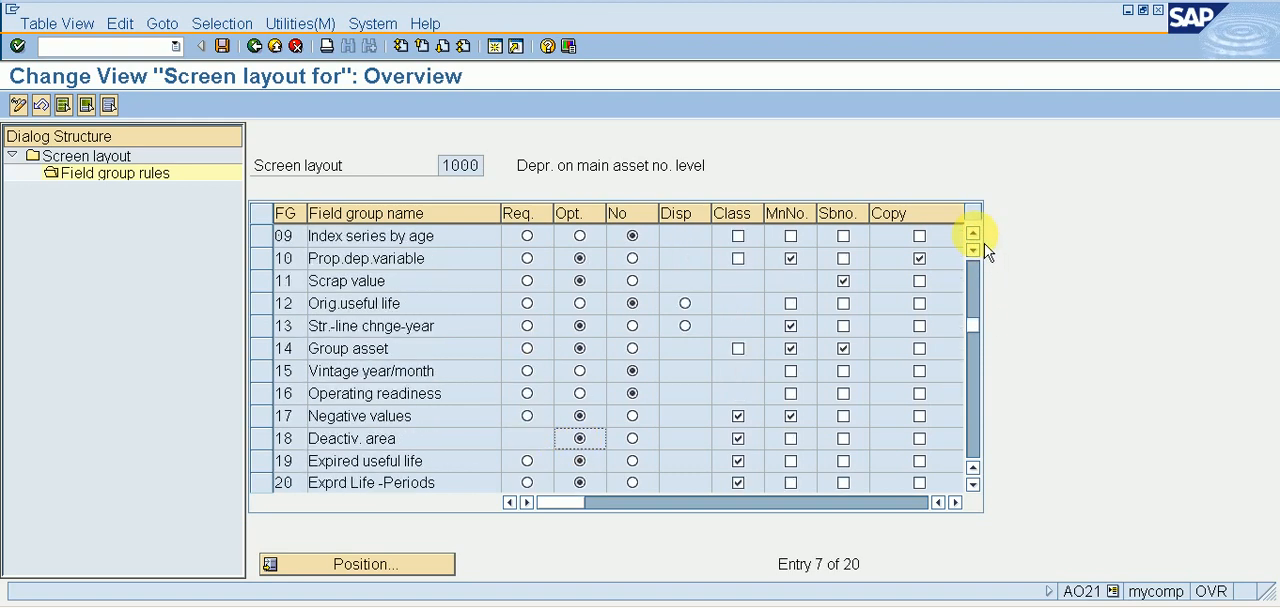
scroll(985, 250, up, 6)
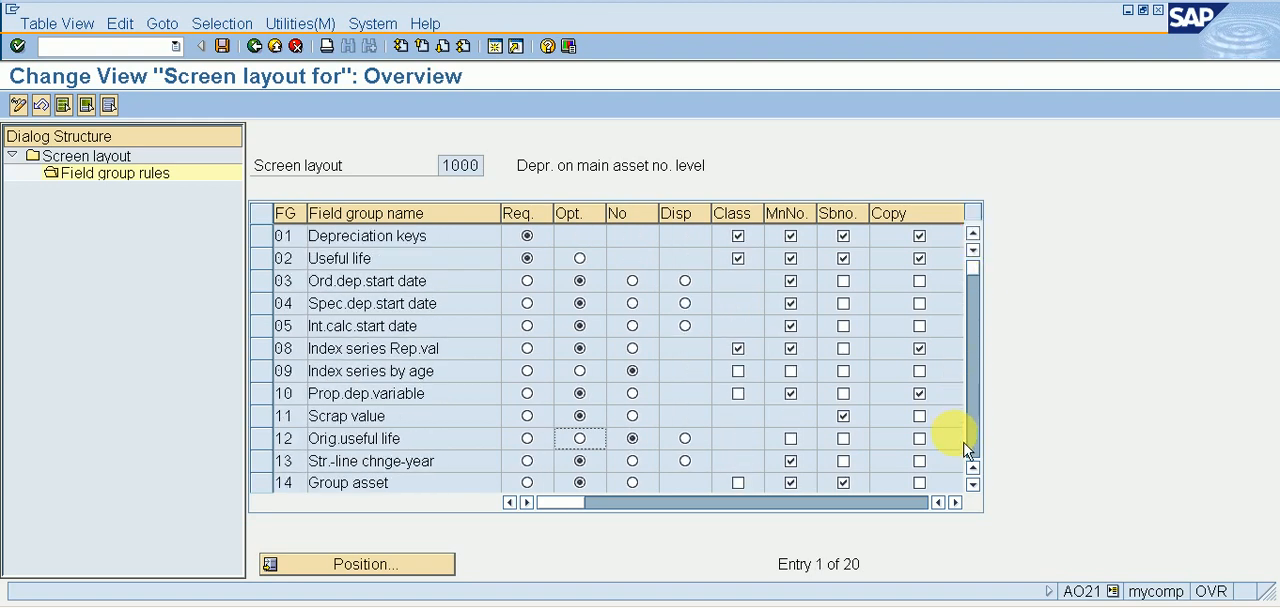
Check the remaining field group rules of screen layout 1000 and save the layout.
click(972, 484)
click(972, 484)
click(972, 484)
click(972, 484)
click(972, 484)
click(972, 484)
click(972, 484)
click(972, 484)
click(972, 484)
click(972, 484)
click(972, 484)
click(972, 484)
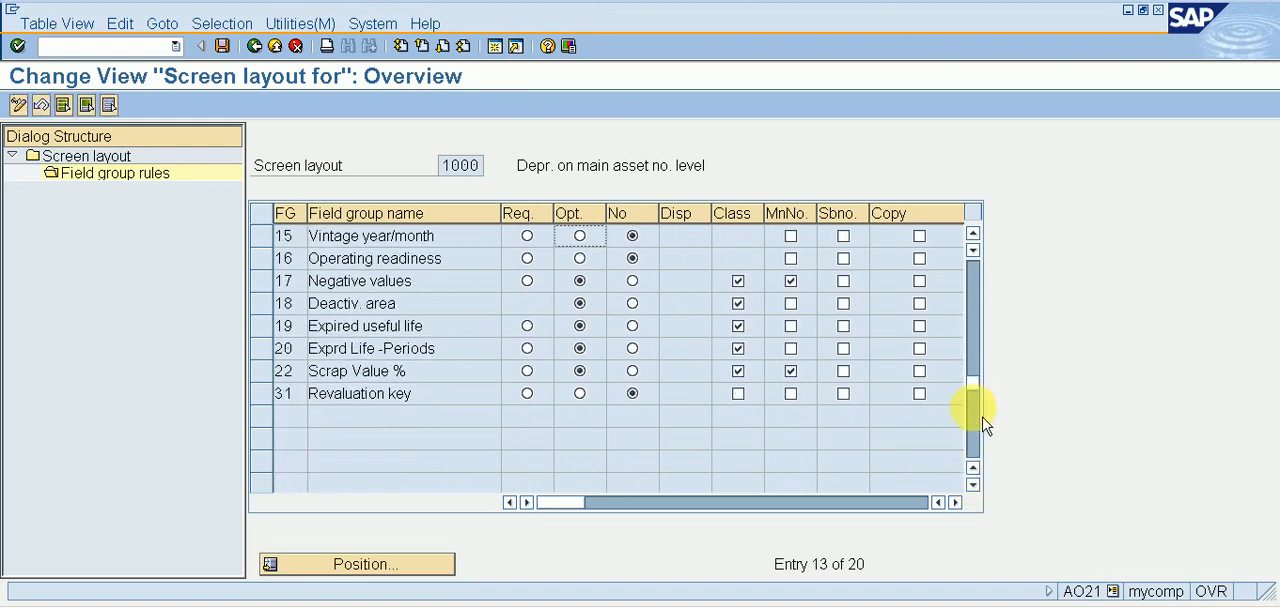
click(974, 343)
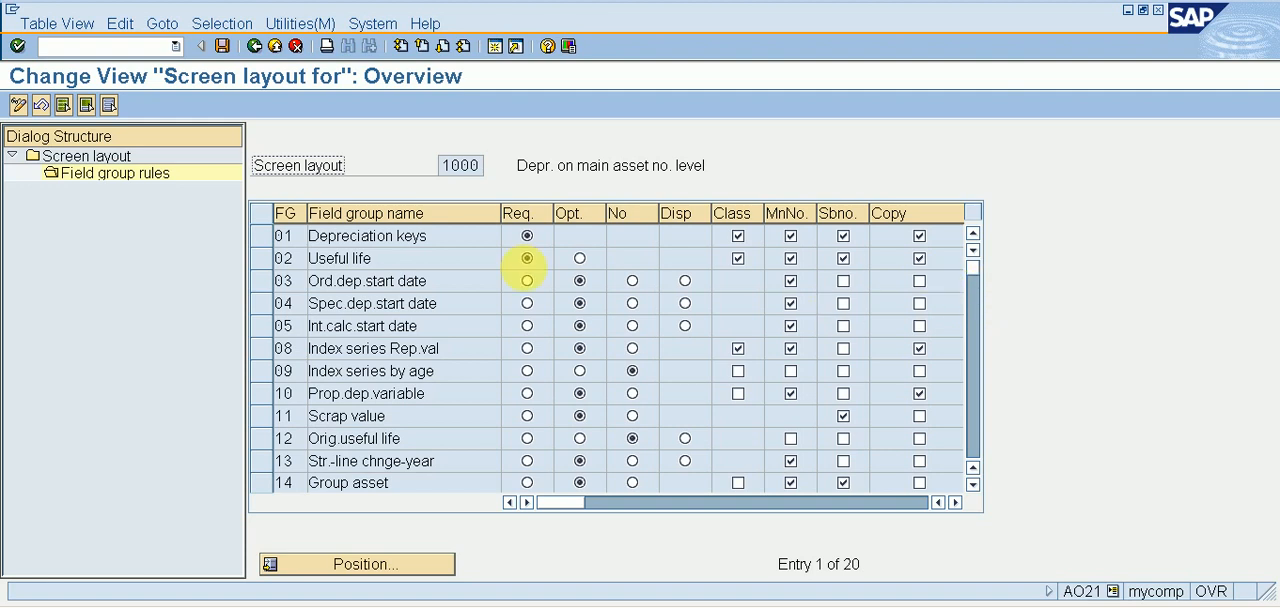
click(222, 46)
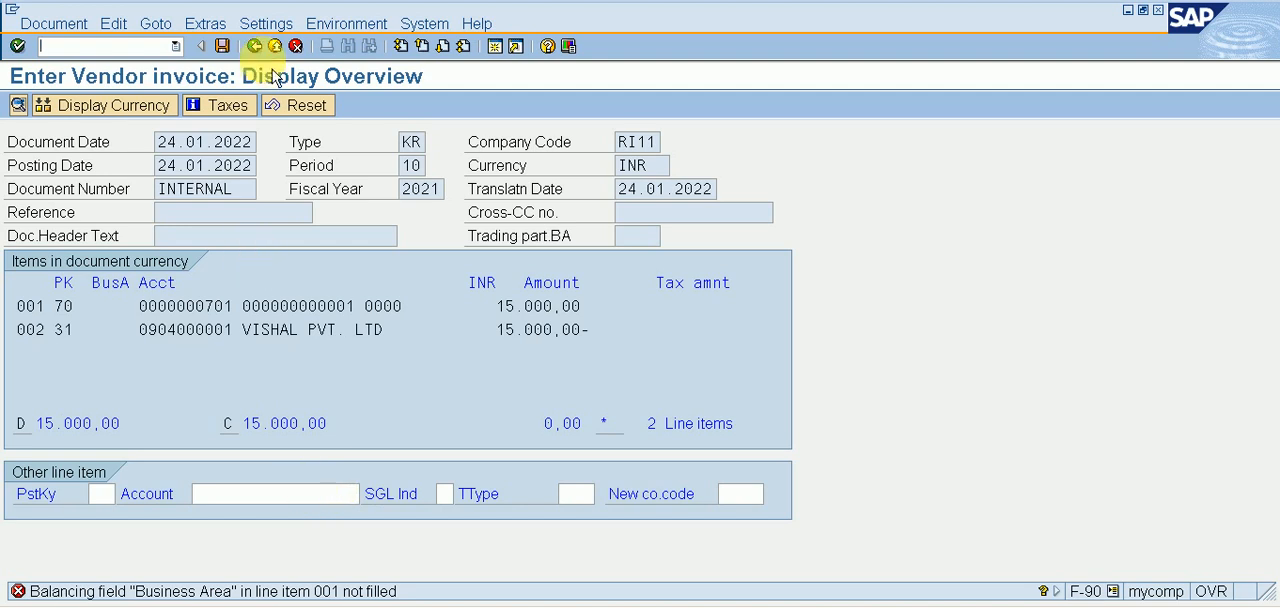
In the vendor invoice session, reset the simulation, keep editing the document, and check the asset line item.
click(254, 46)
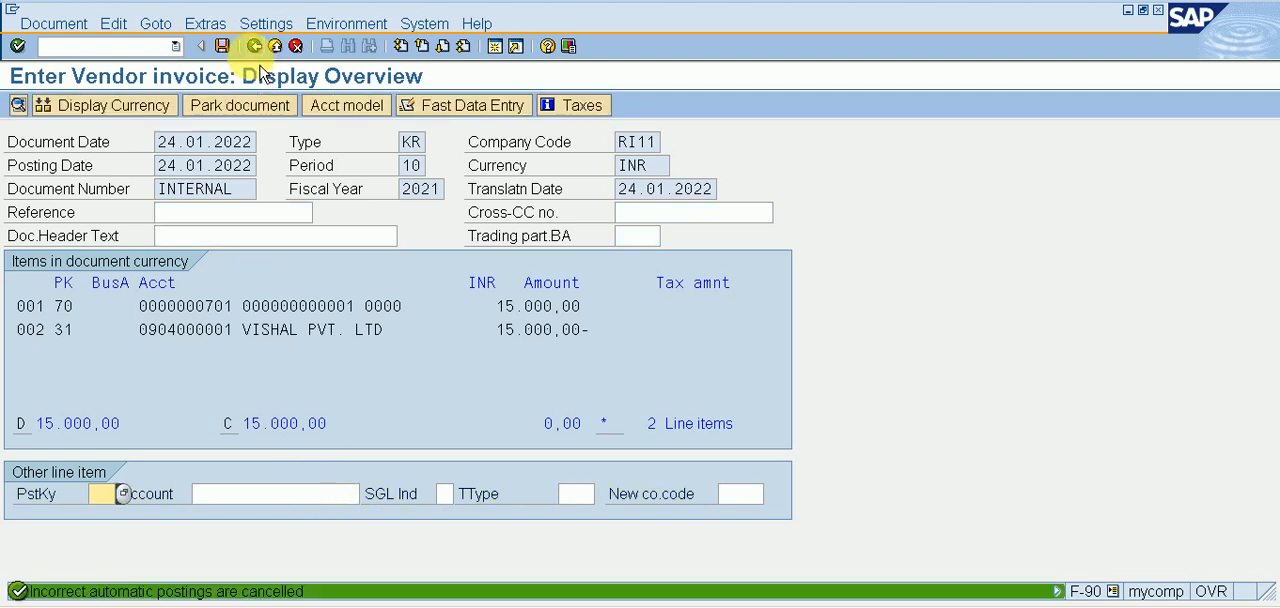
click(254, 46)
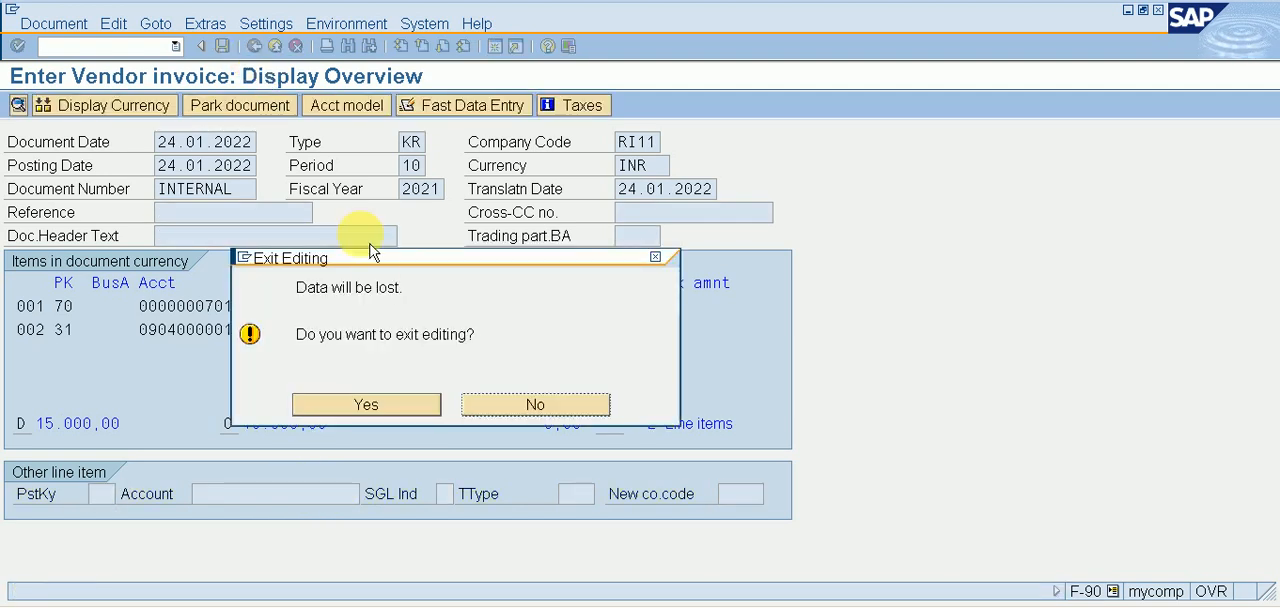
click(548, 410)
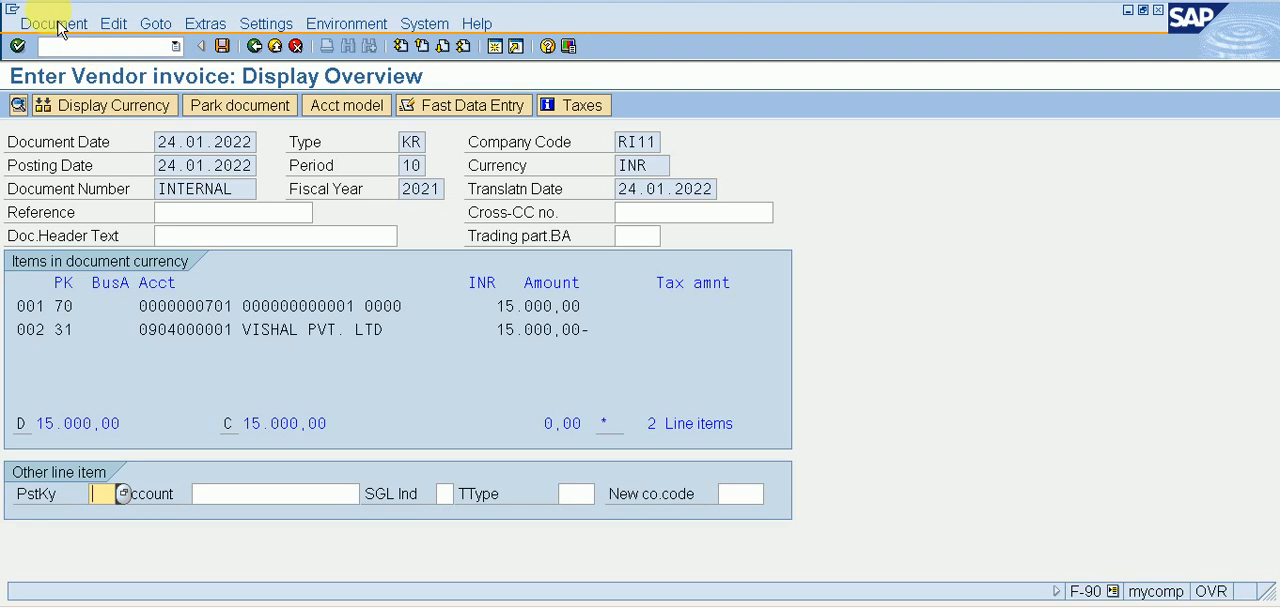
double_click(63, 306)
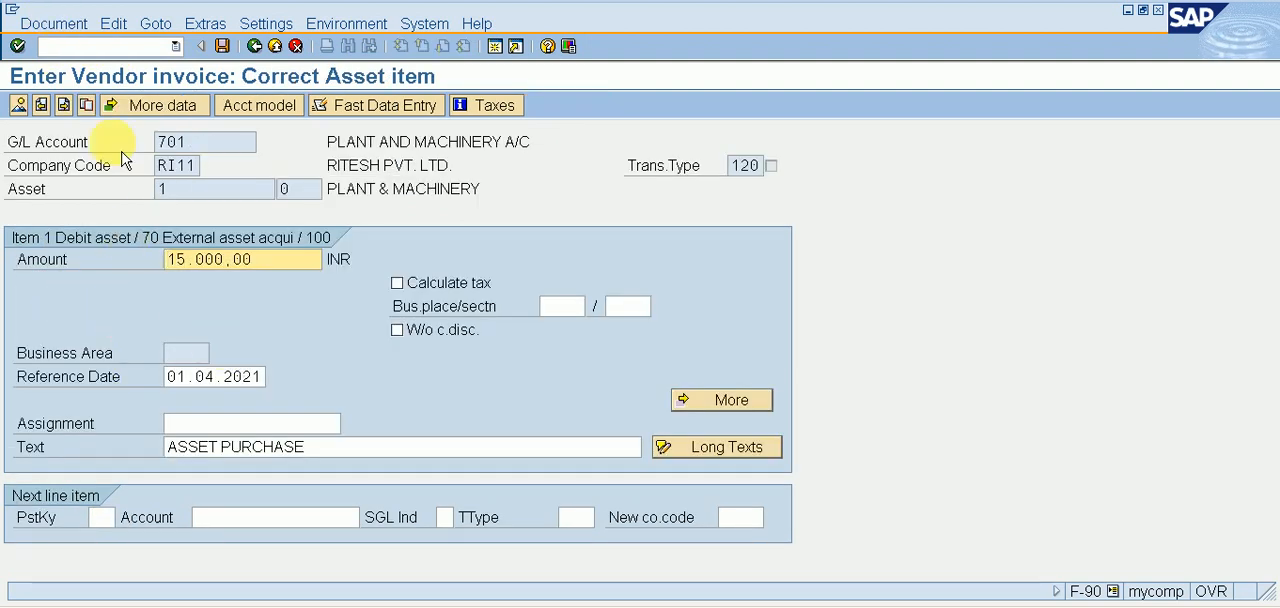
click(18, 105)
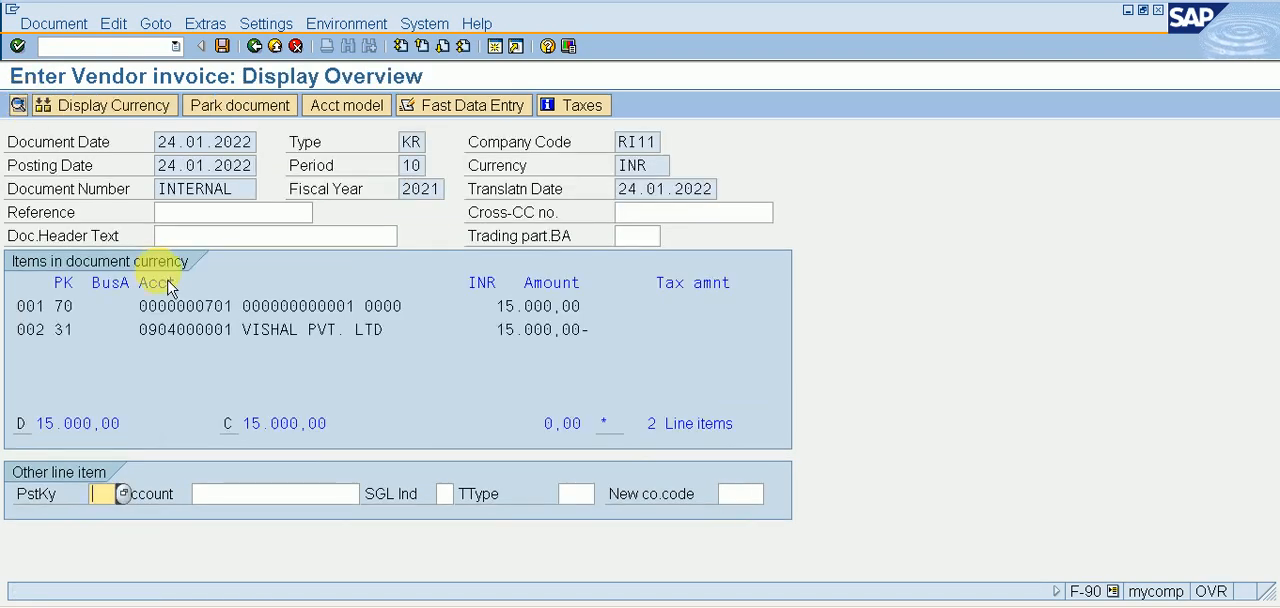
Reopen line item 1 of the vendor invoice and post the document.
double_click(132, 295)
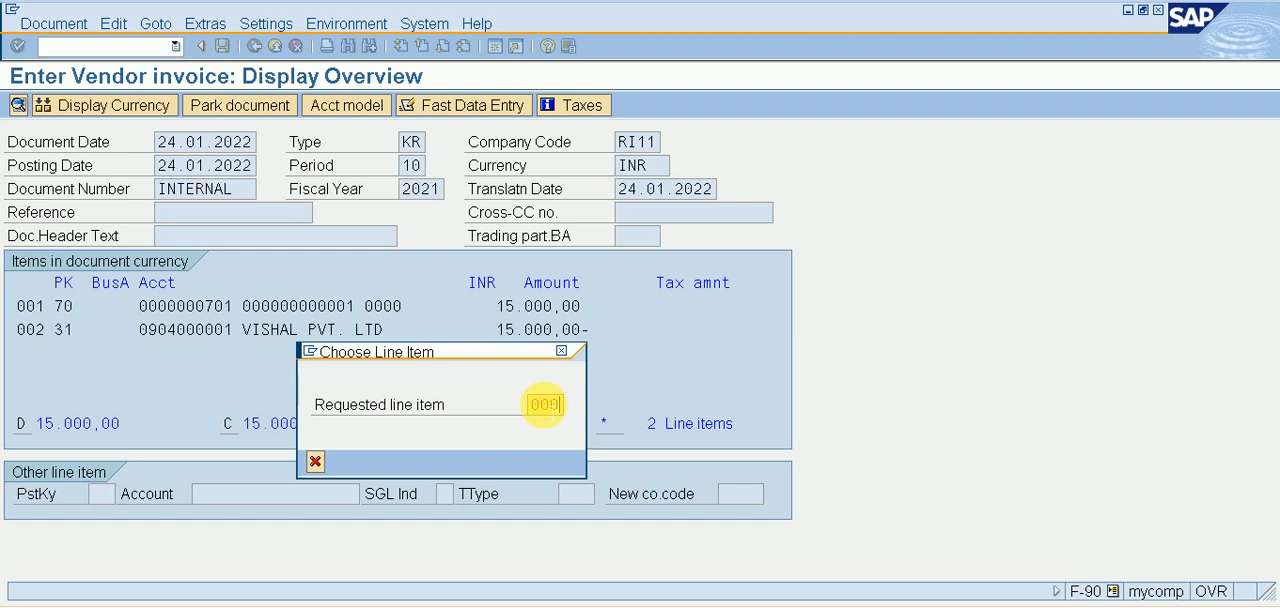
text(04.2021)
key(Return)
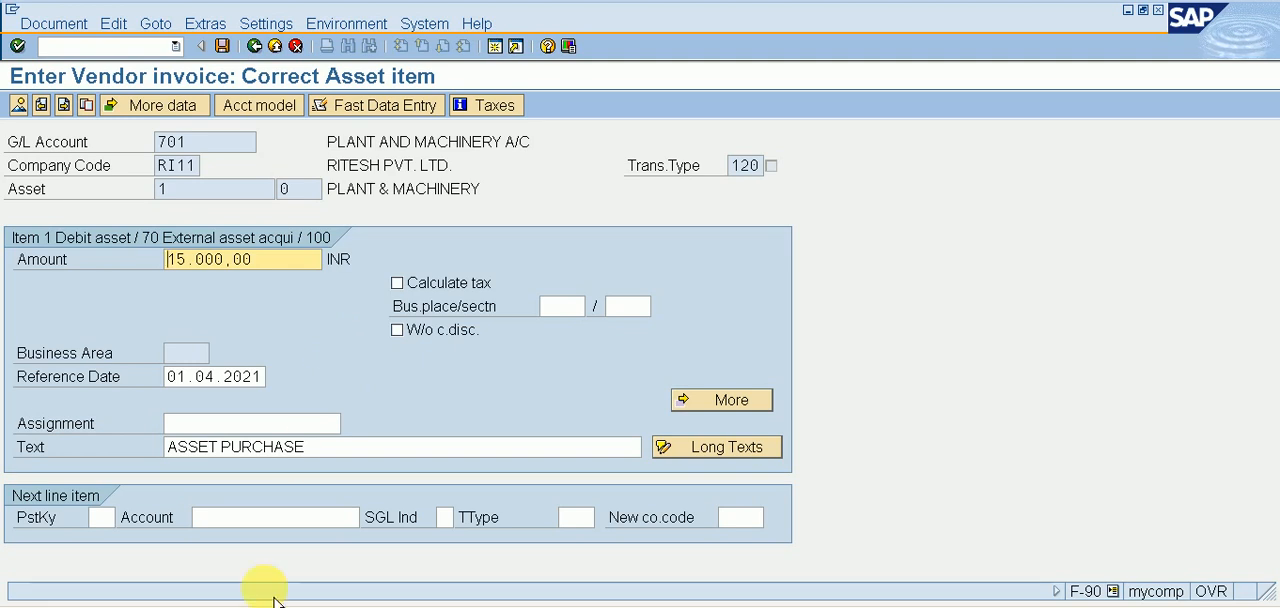
click(222, 46)
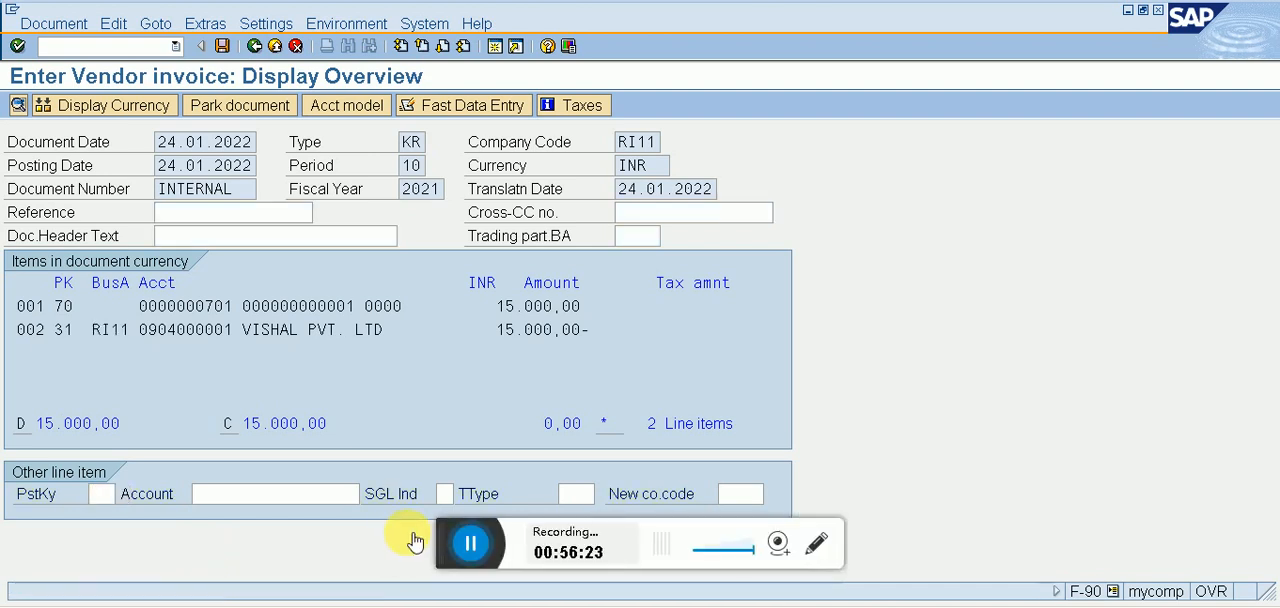
key(ctrl+s)
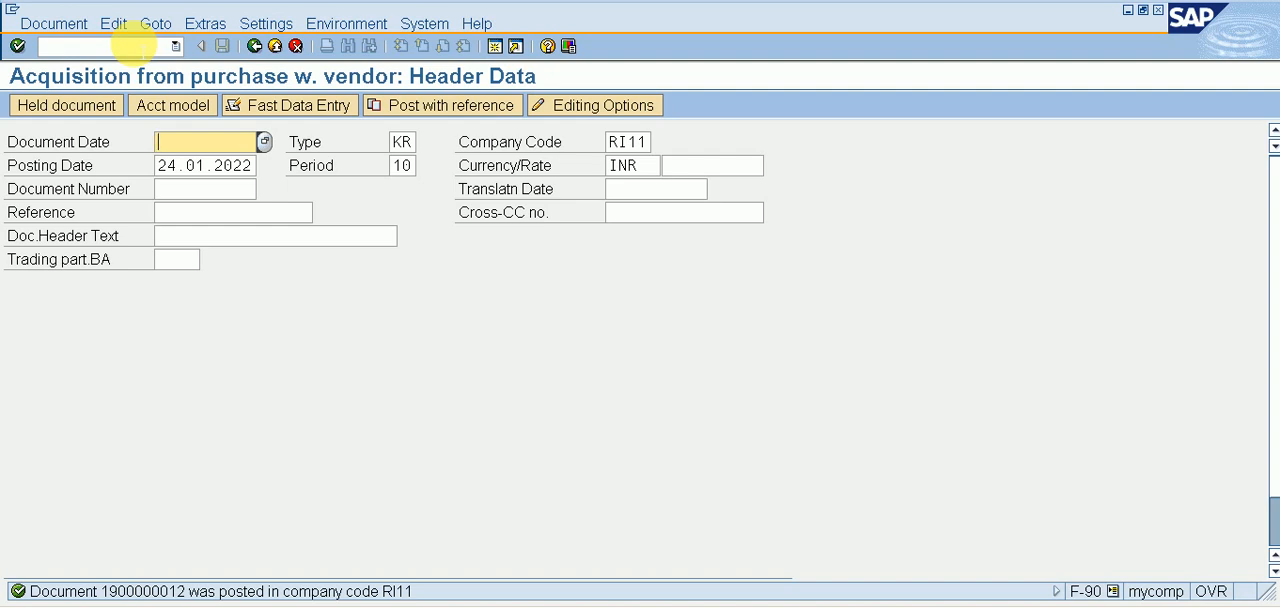
Leave the acquisition posting and open the Asset Explorer with transaction AW01N.
click(133, 44)
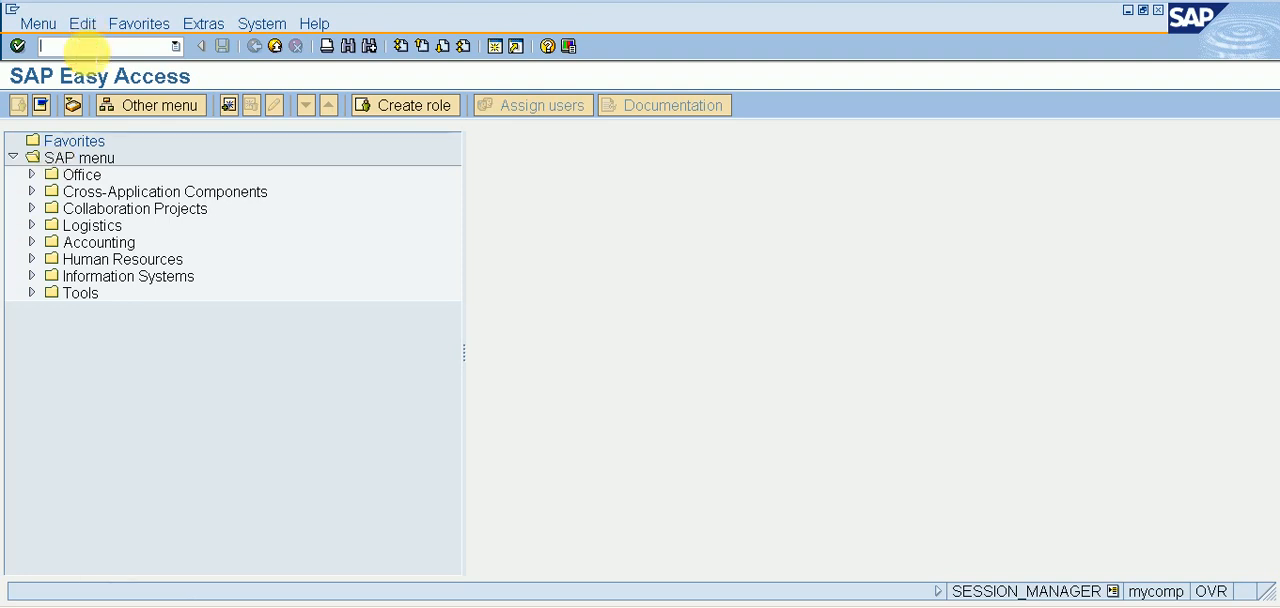
text(/NAW01)
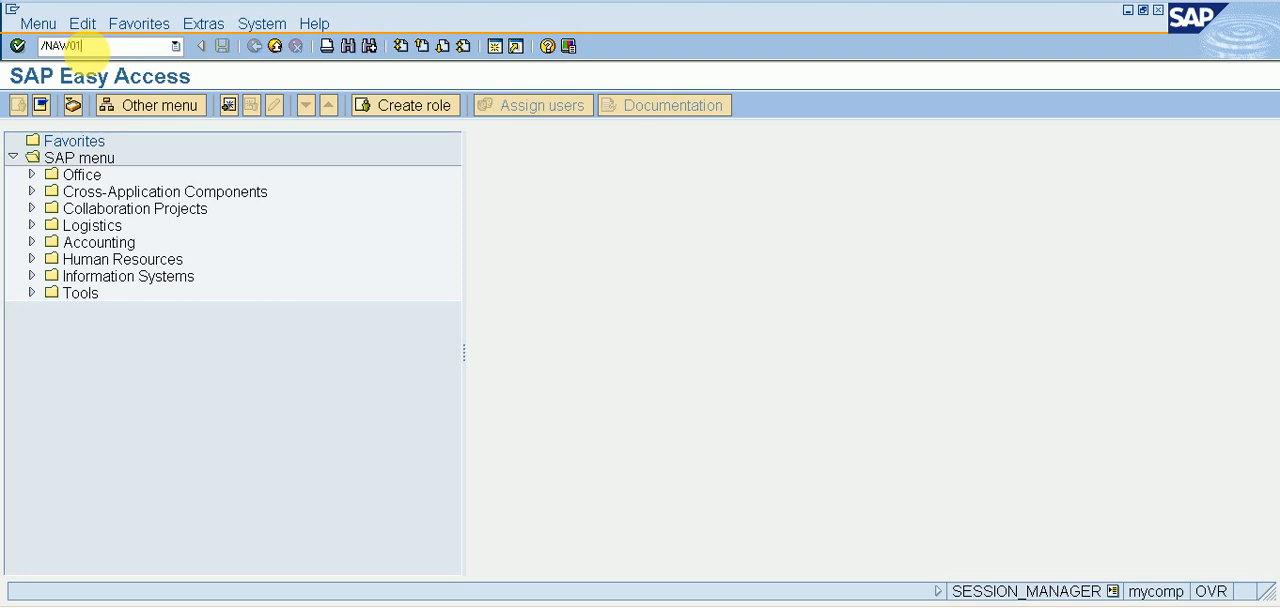
text(N)
key(Return)
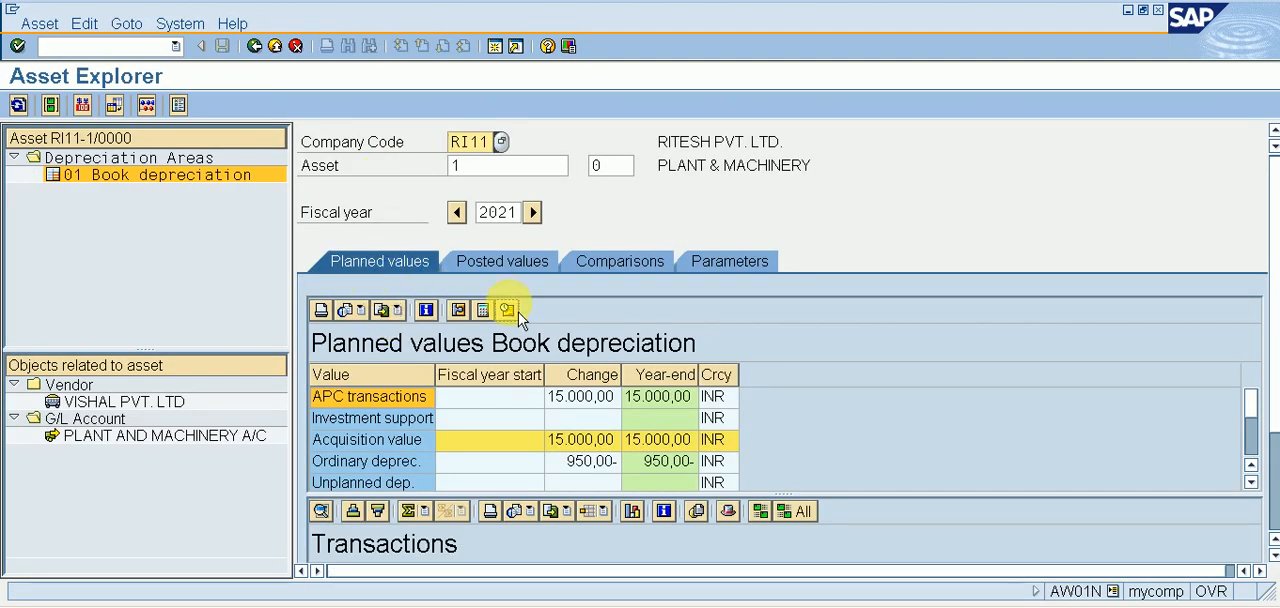
Examine the posted values of asset 1 and its year-by-year book depreciation comparison for 2021 to 2036.
click(516, 264)
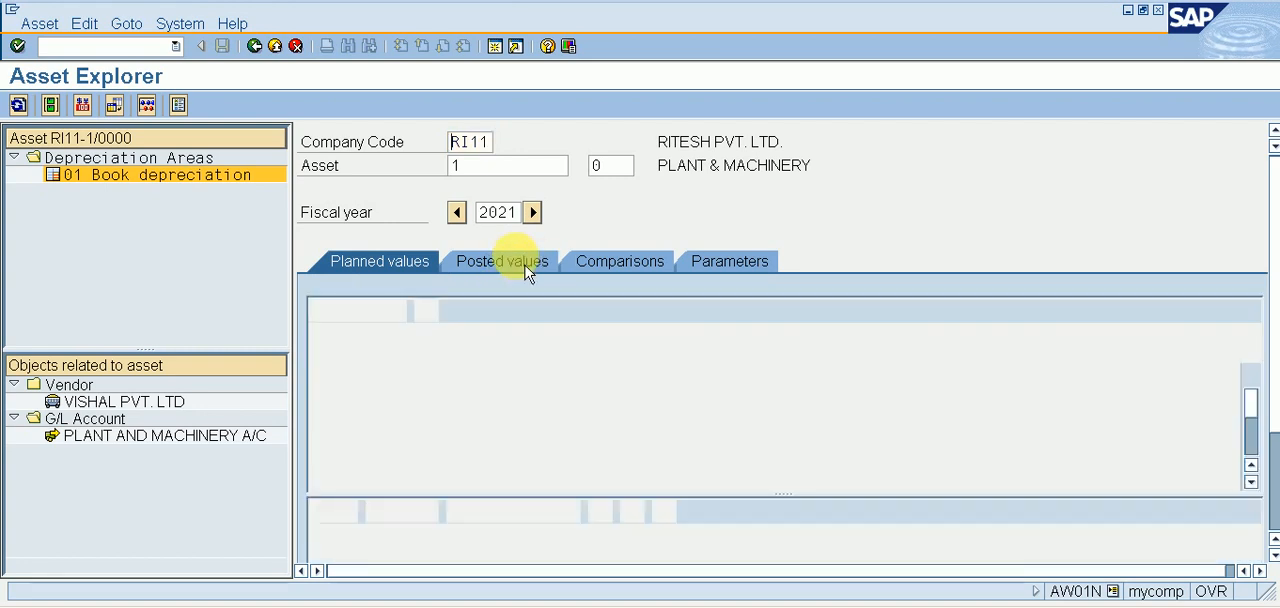
click(592, 263)
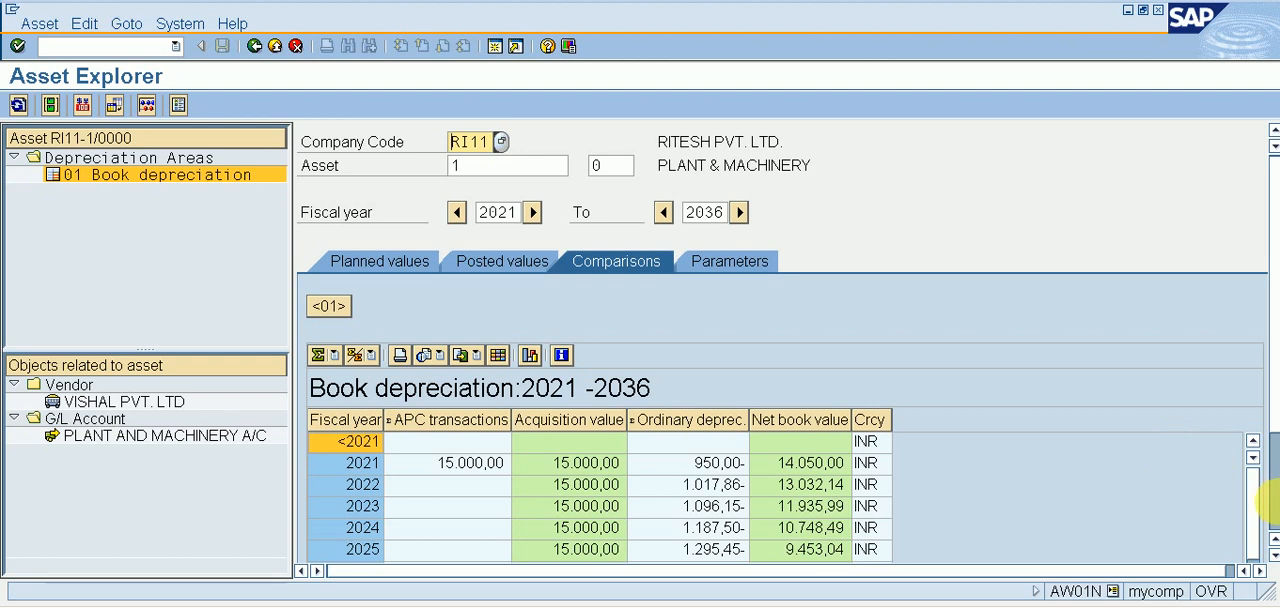
scroll(1268, 497, down, 3)
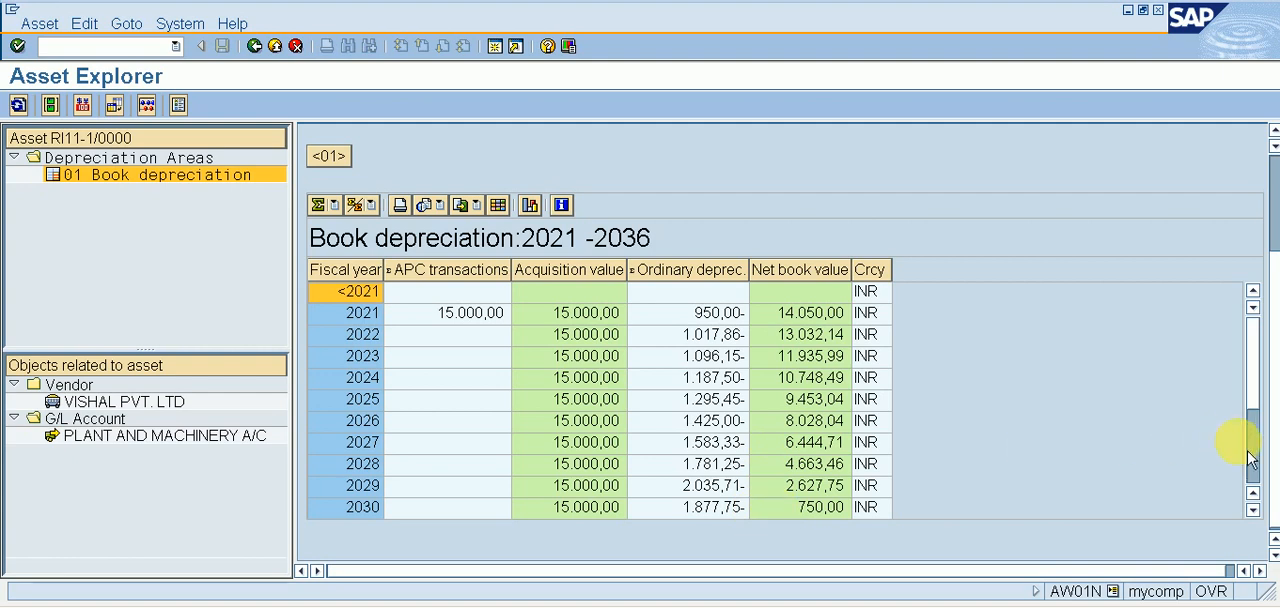
scroll(1260, 440, down, 3)
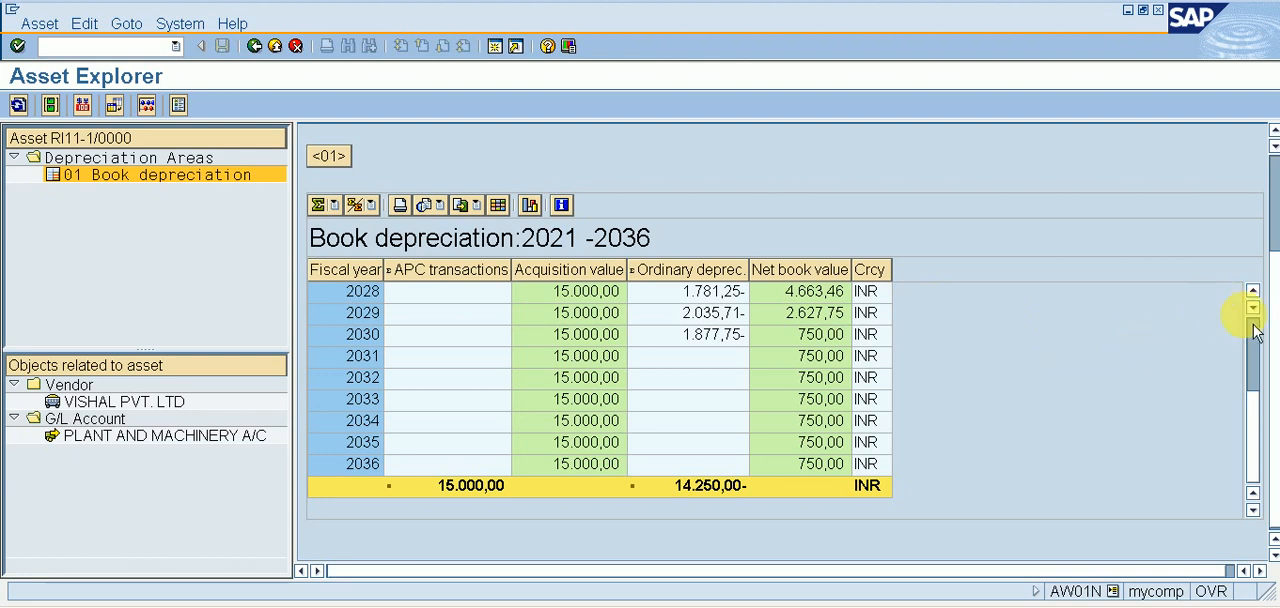
scroll(1250, 330, up, 3)
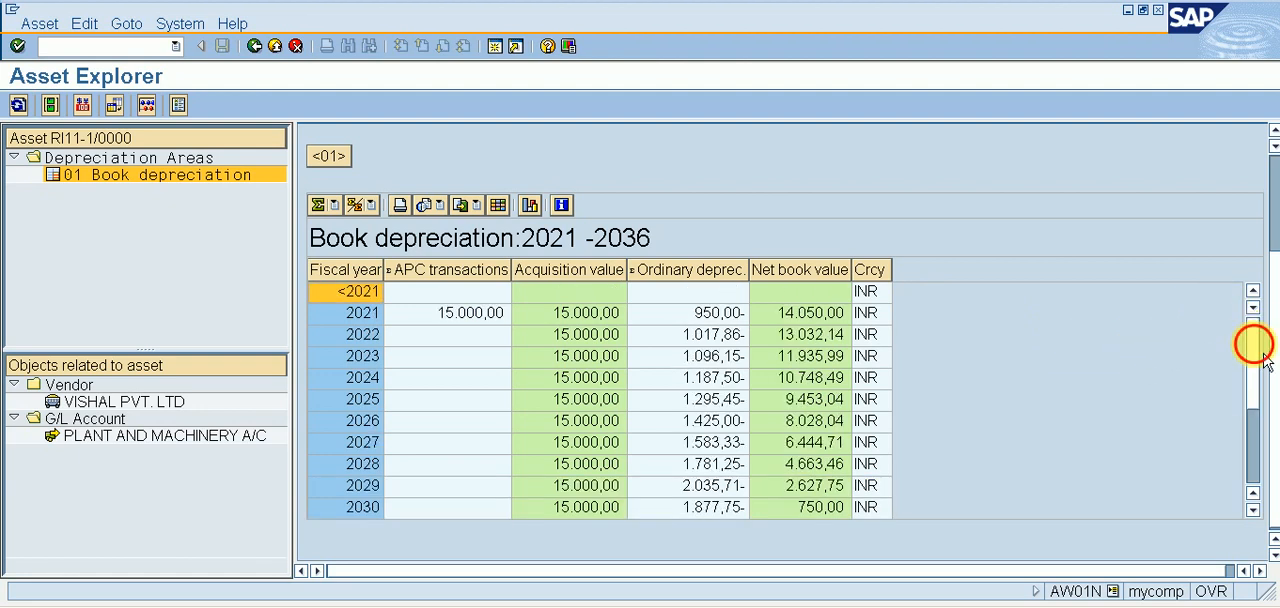
mouse_move(1262, 357)
mouse_down()
mouse_move(1262, 438)
mouse_move(1260, 345)
mouse_move(1260, 357)
mouse_up()
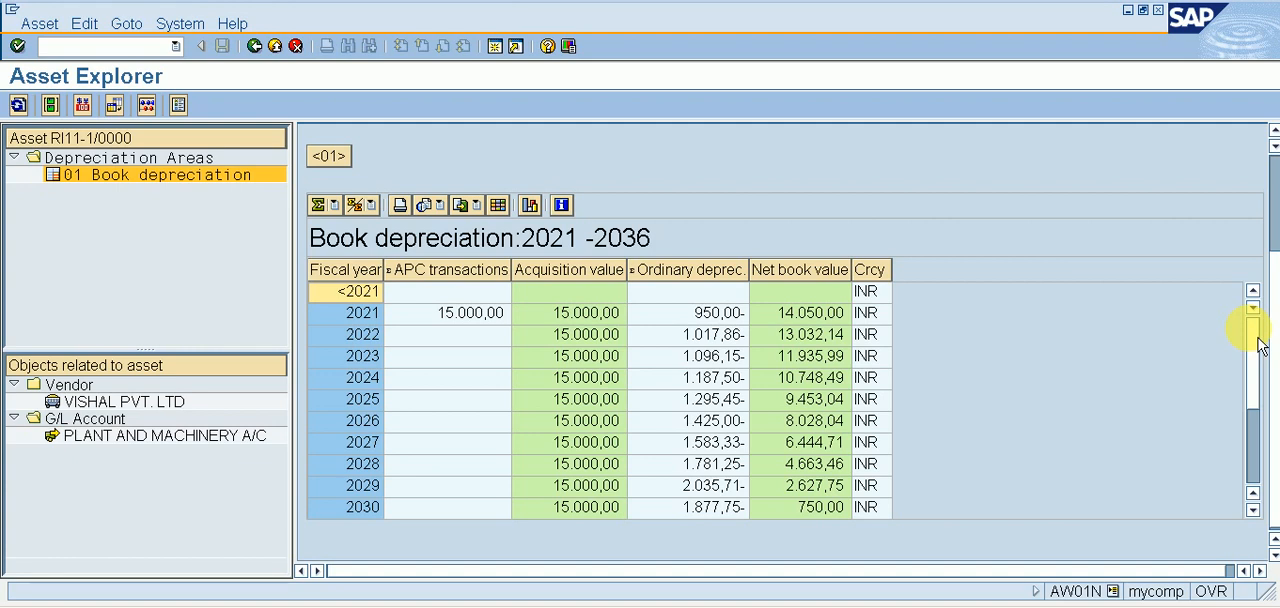
mouse_move(418, 547)
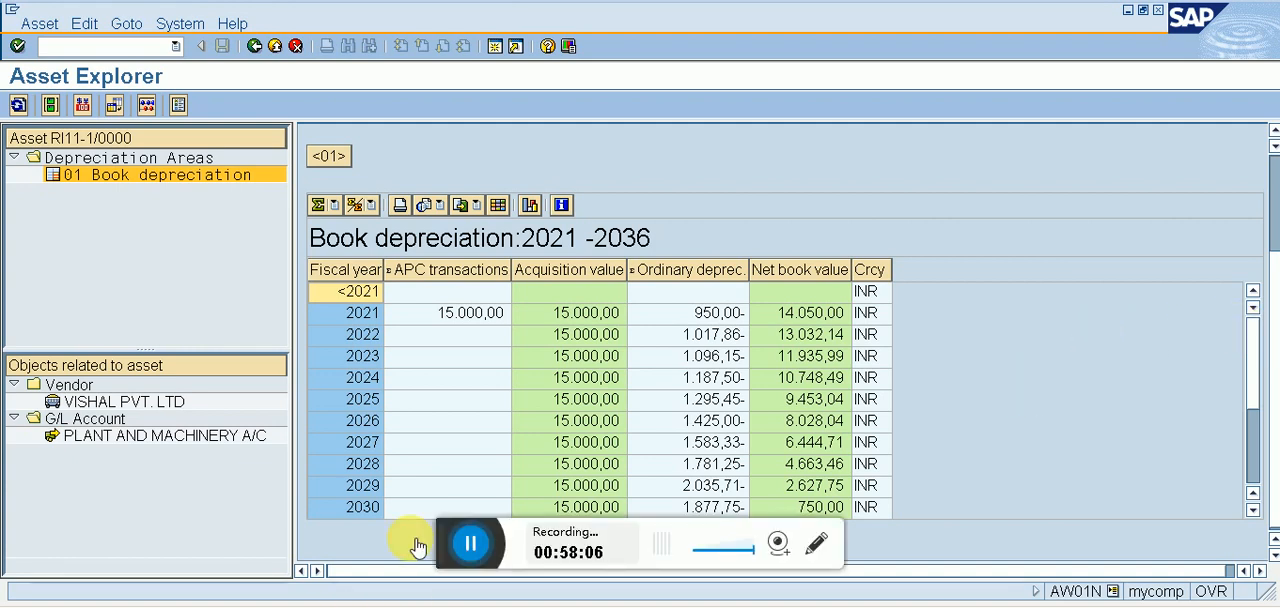